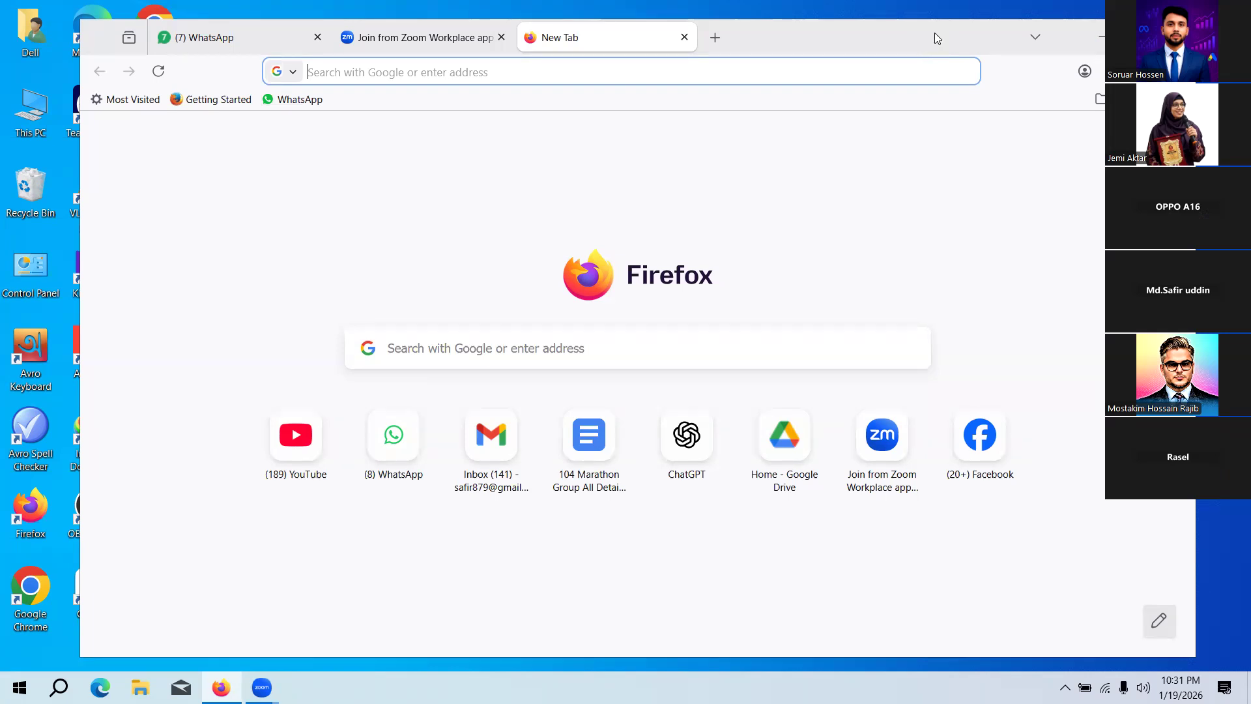
Step: Minimise Firefox and open Google Chrome with the marketer profile in a maximised window
click(1097, 31)
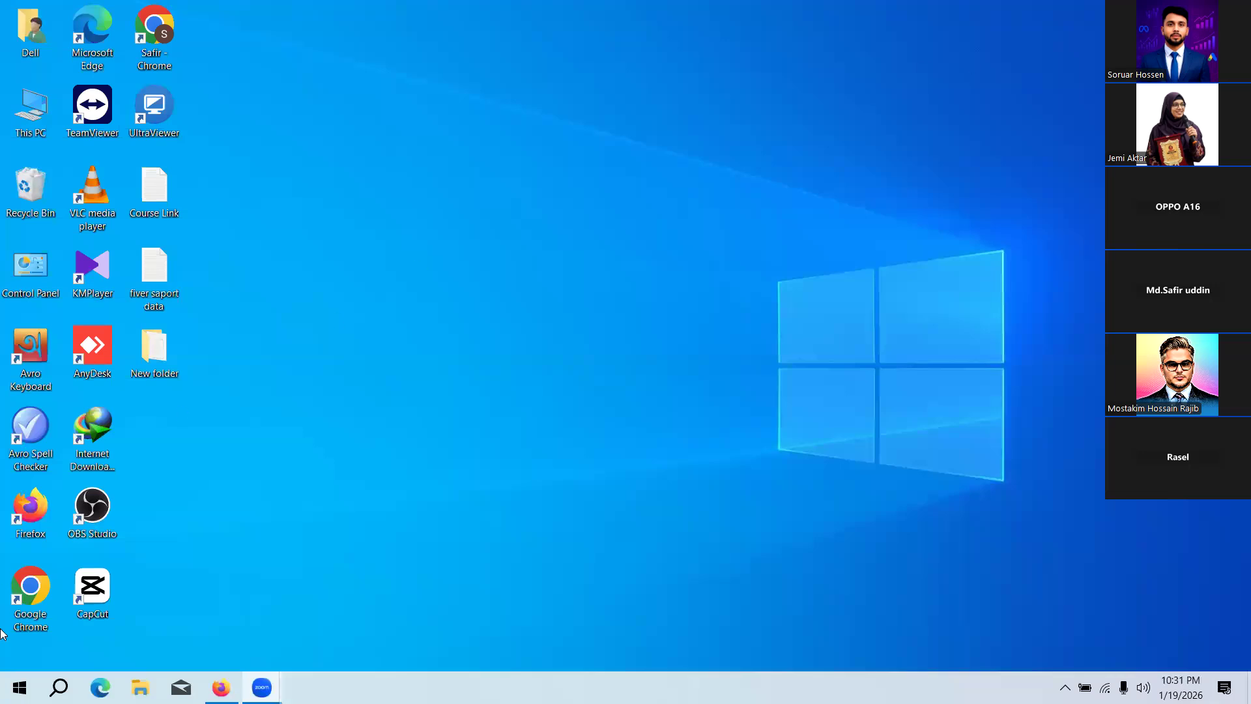
double_click(31, 593)
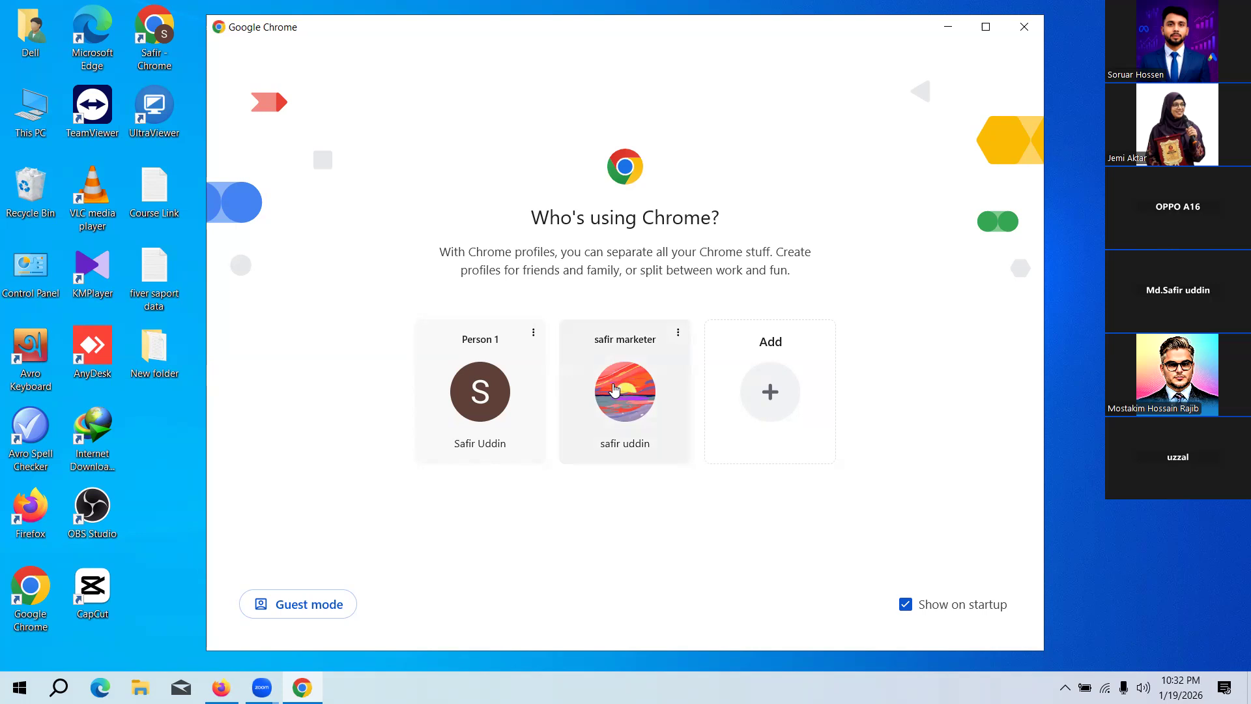
click(613, 389)
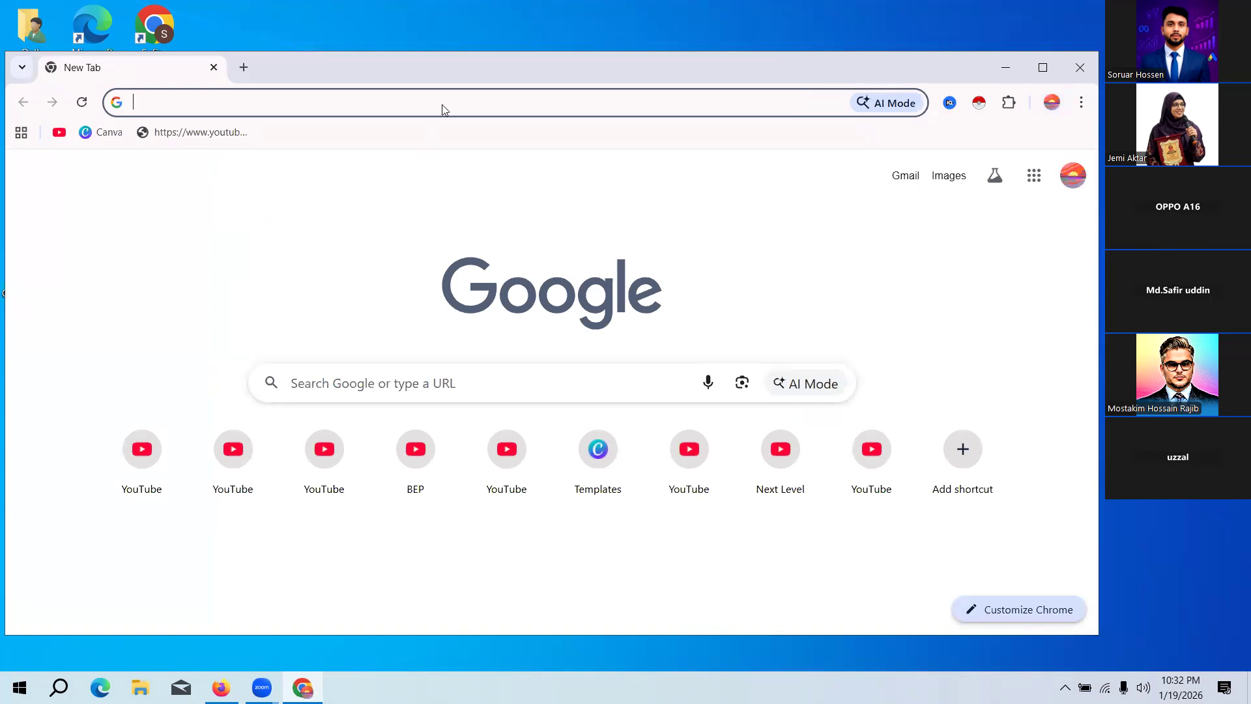
drag(501, 73, 491, 40)
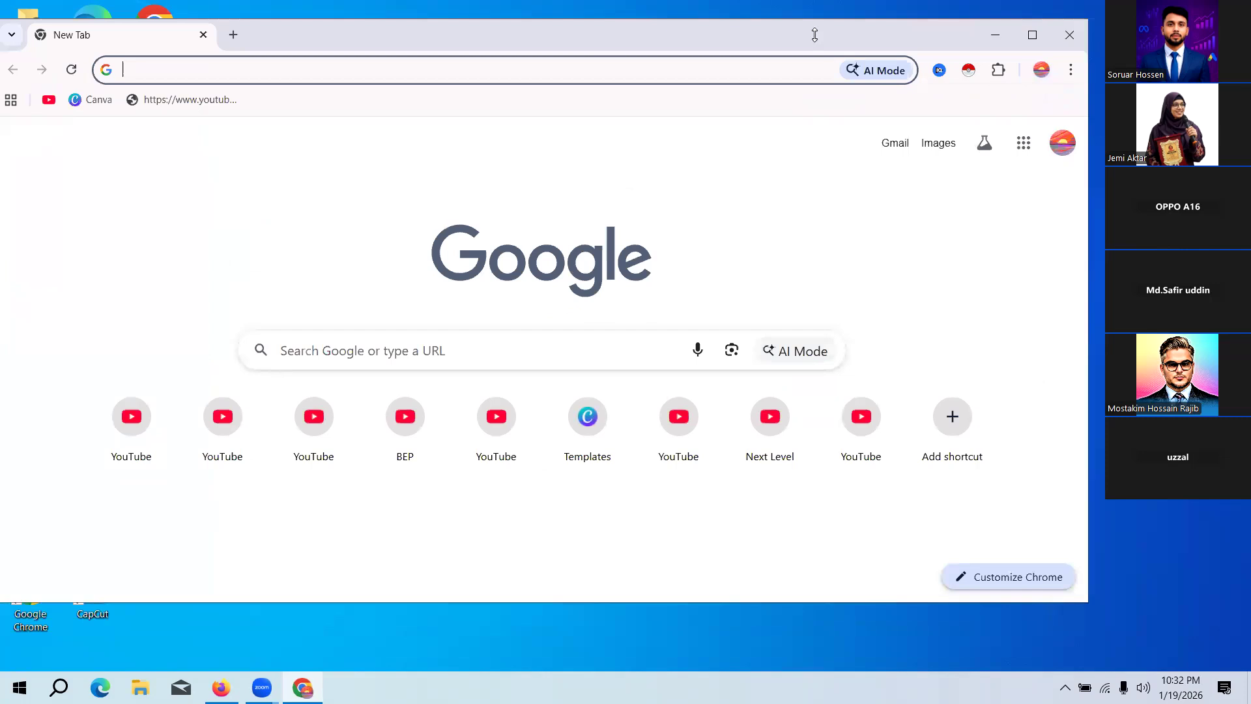
click(1042, 69)
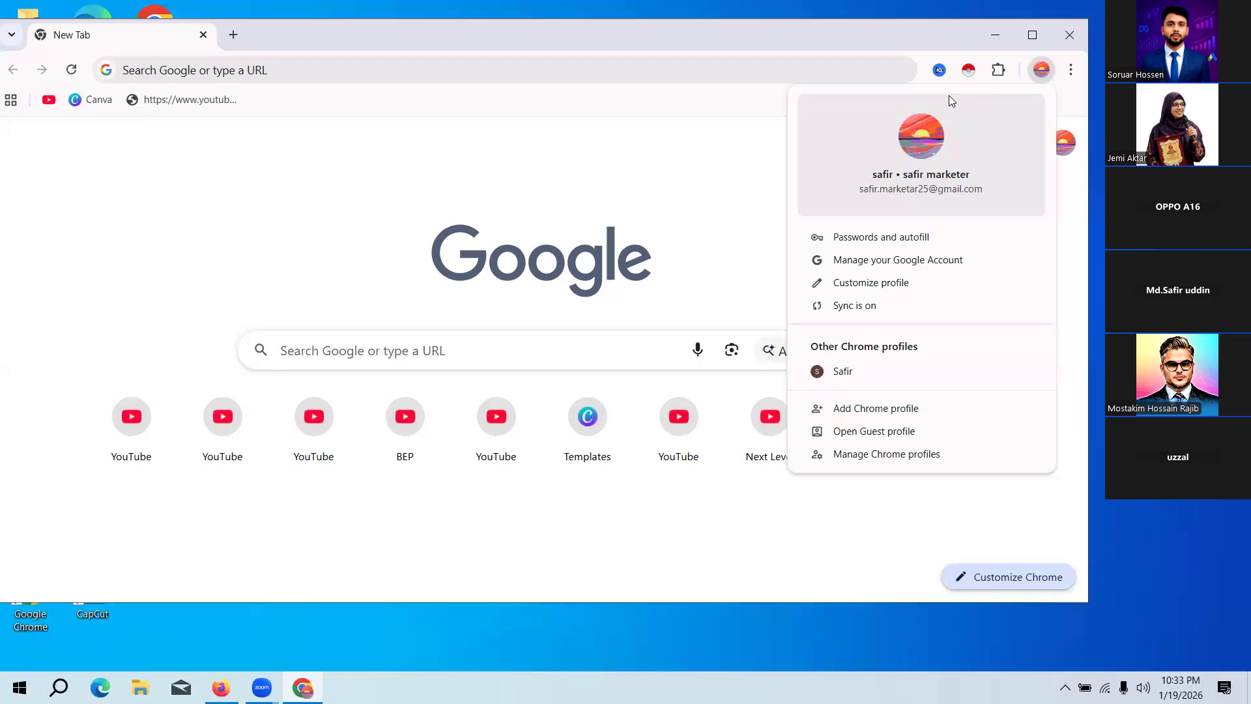
click(1033, 36)
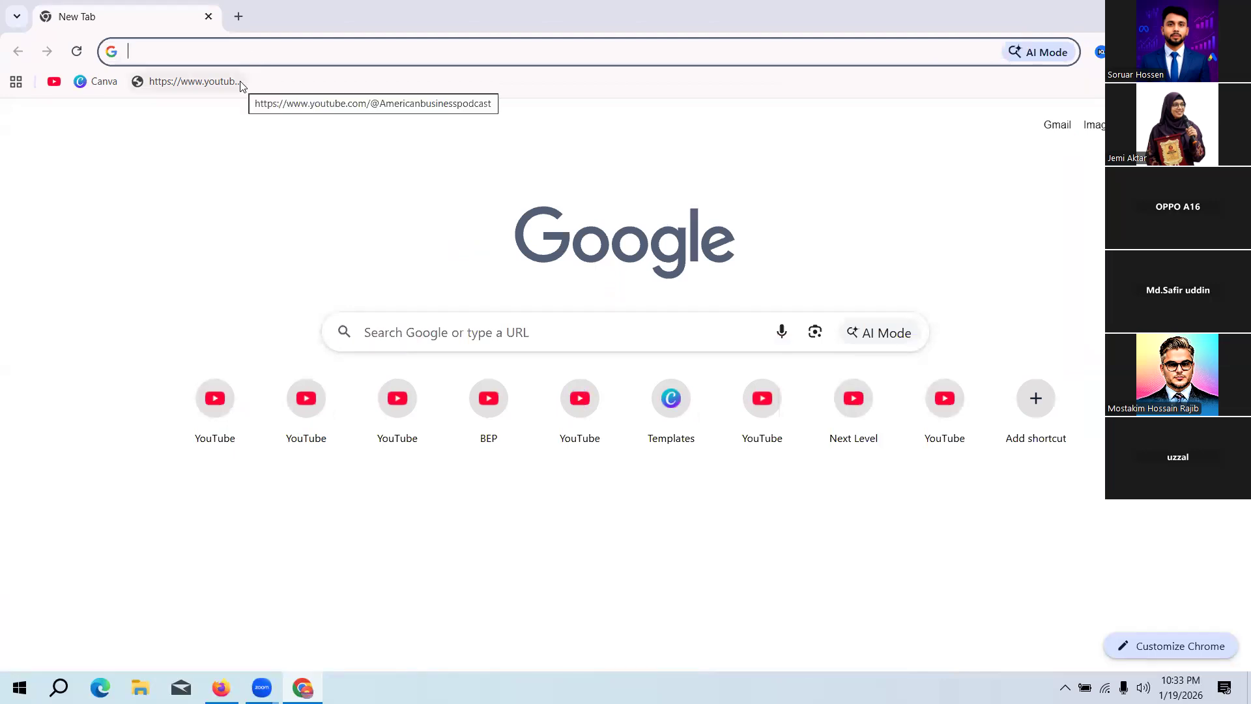
Step: Search Google for Fiverr and open the official fiverr.com website from the results
click(207, 62)
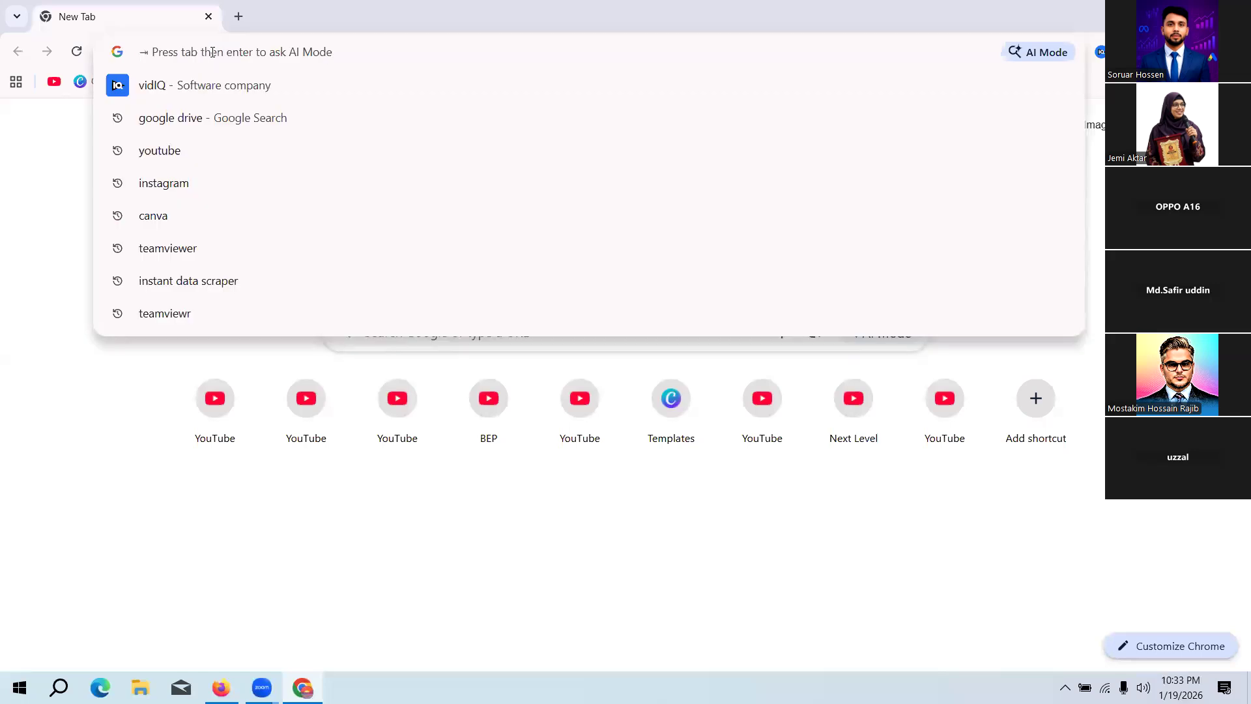
text(F)
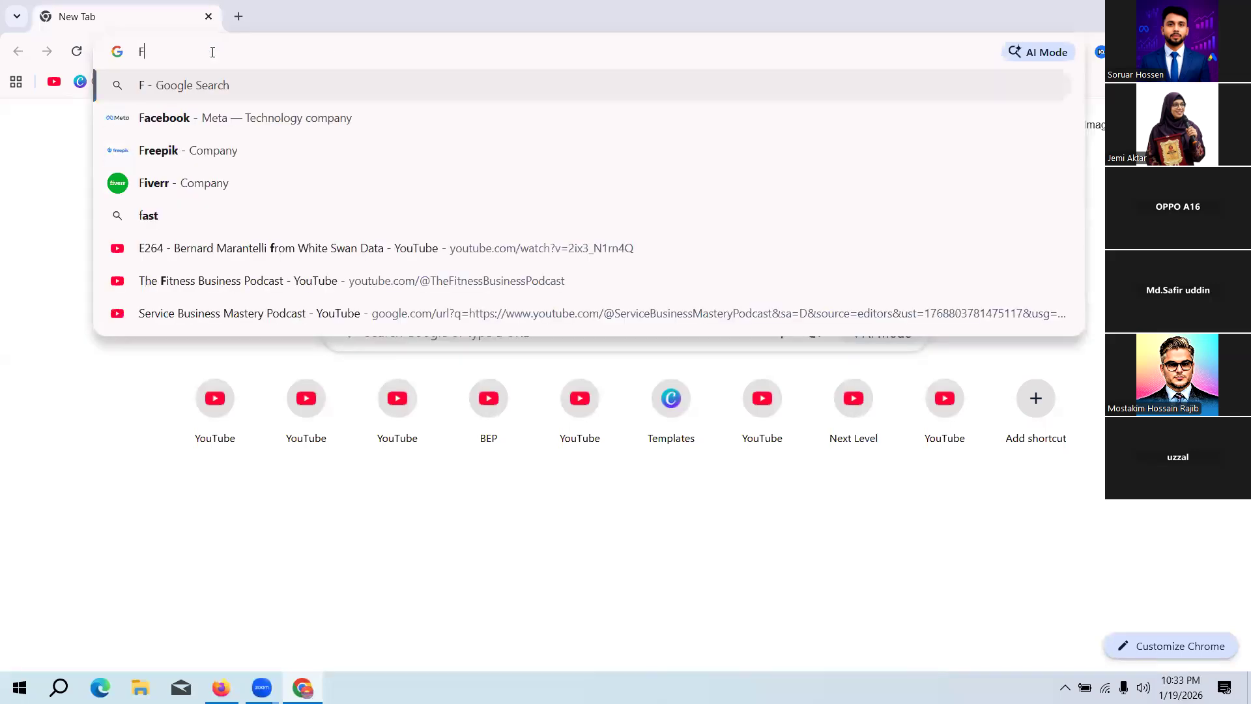
text(ifverr)
key(BackSpace)
key(BackSpace)
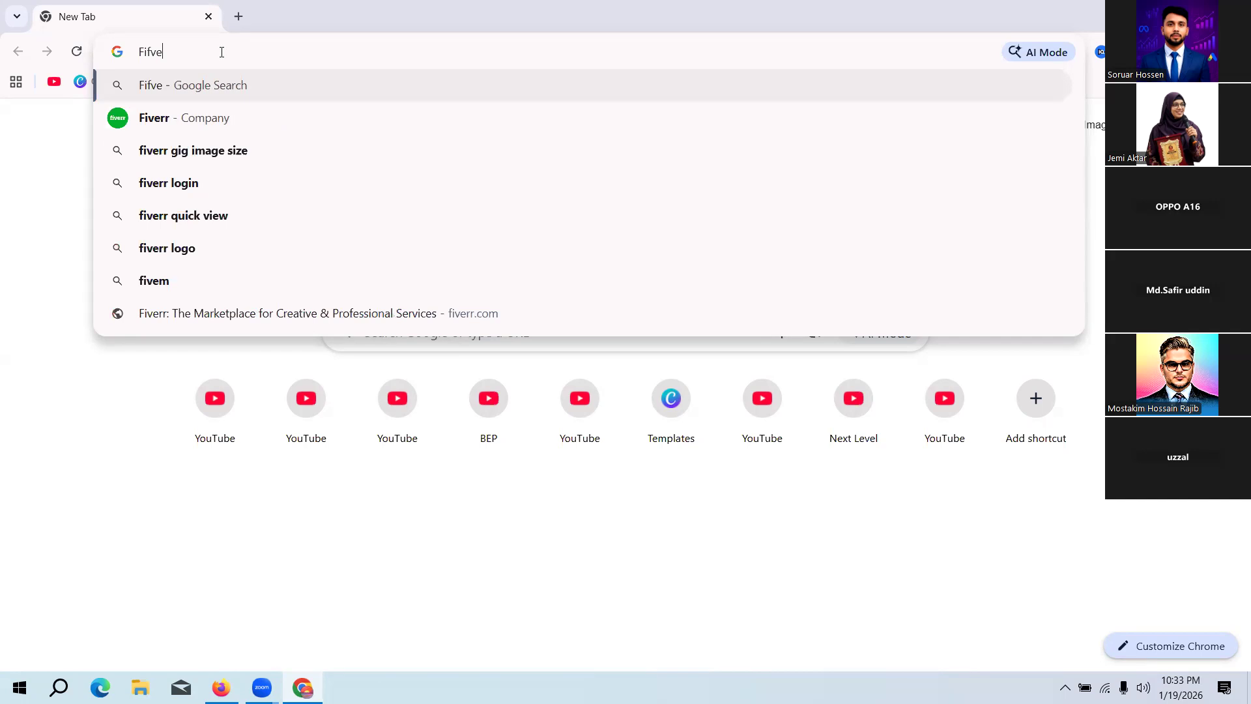
key(BackSpace)
key(BackSpace)
key(BackSpace)
key(BackSpace)
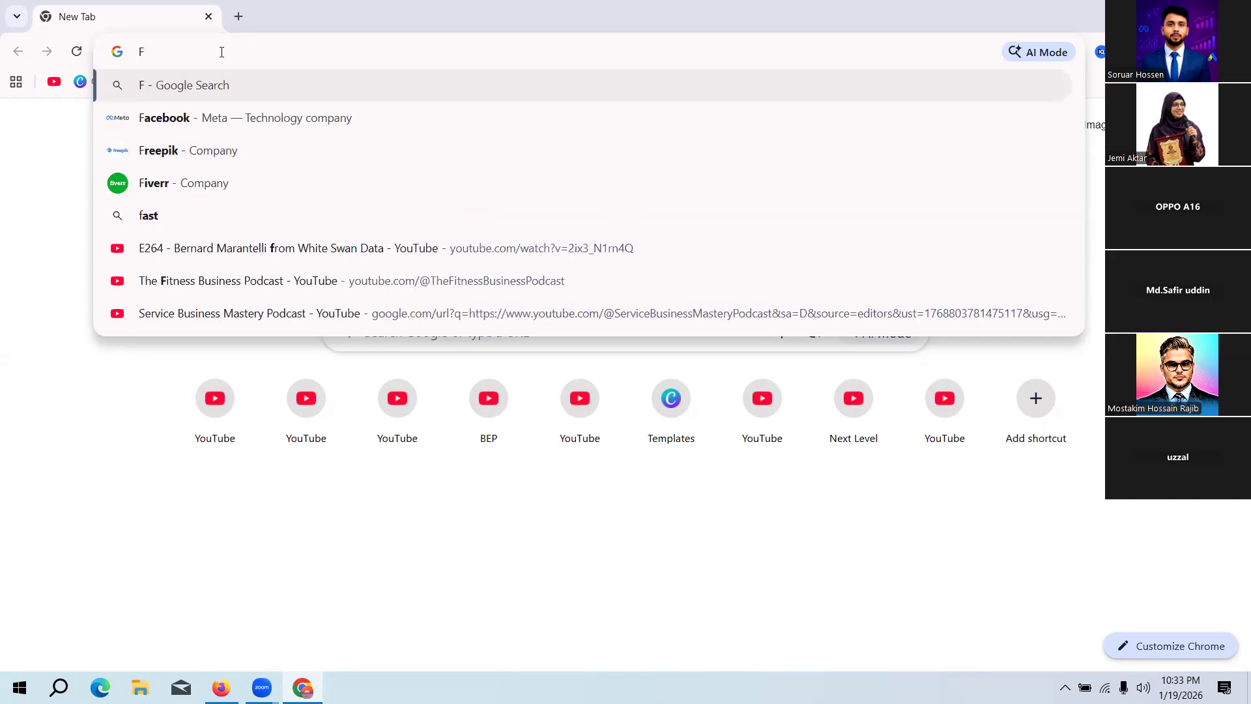
text(i)
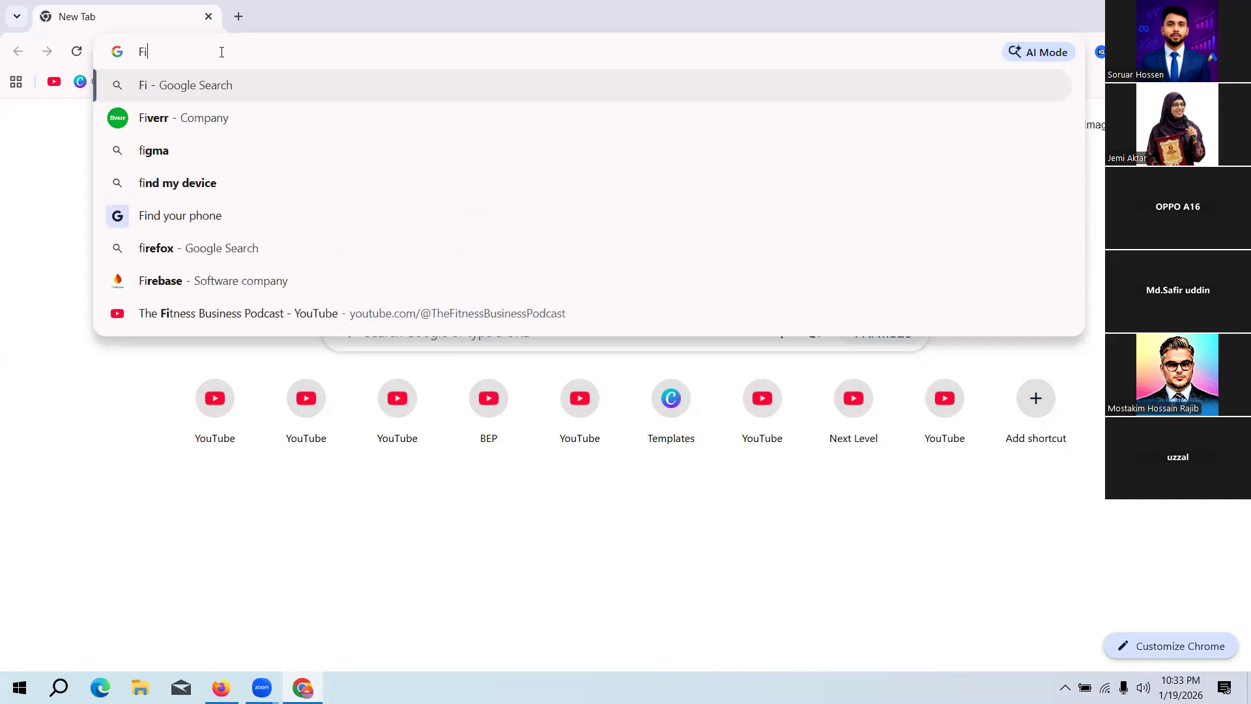
text(verr)
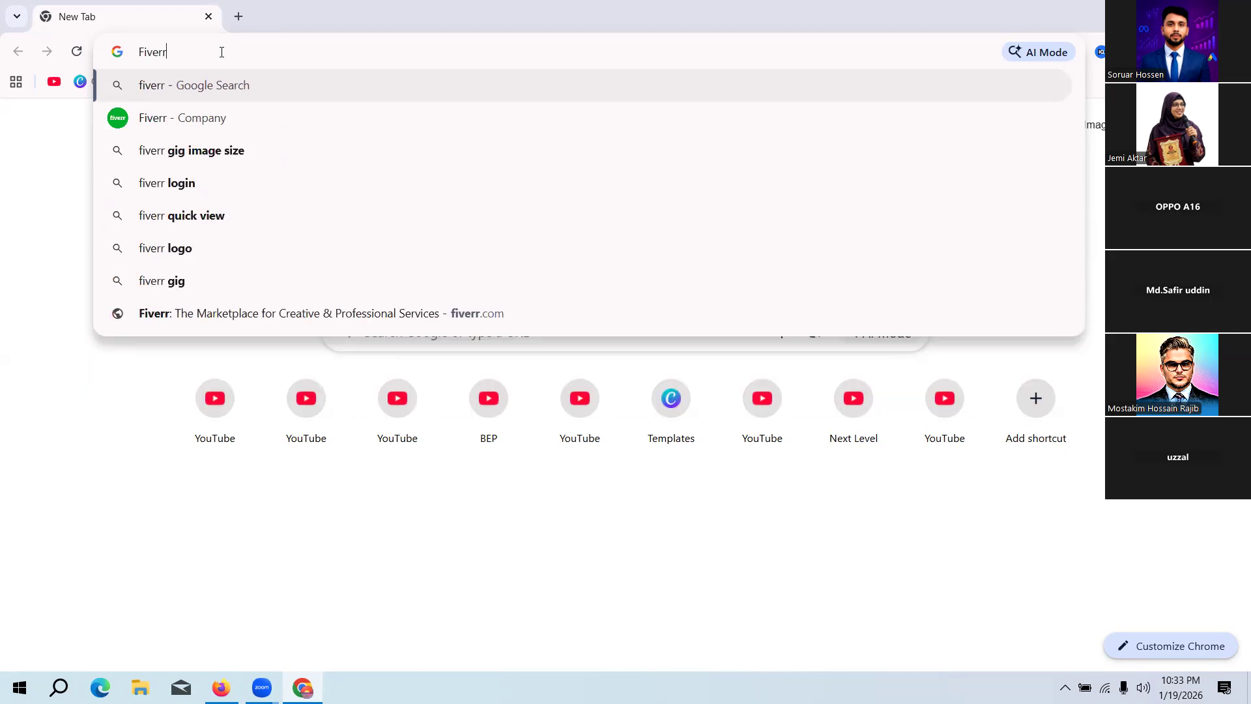
key(Return)
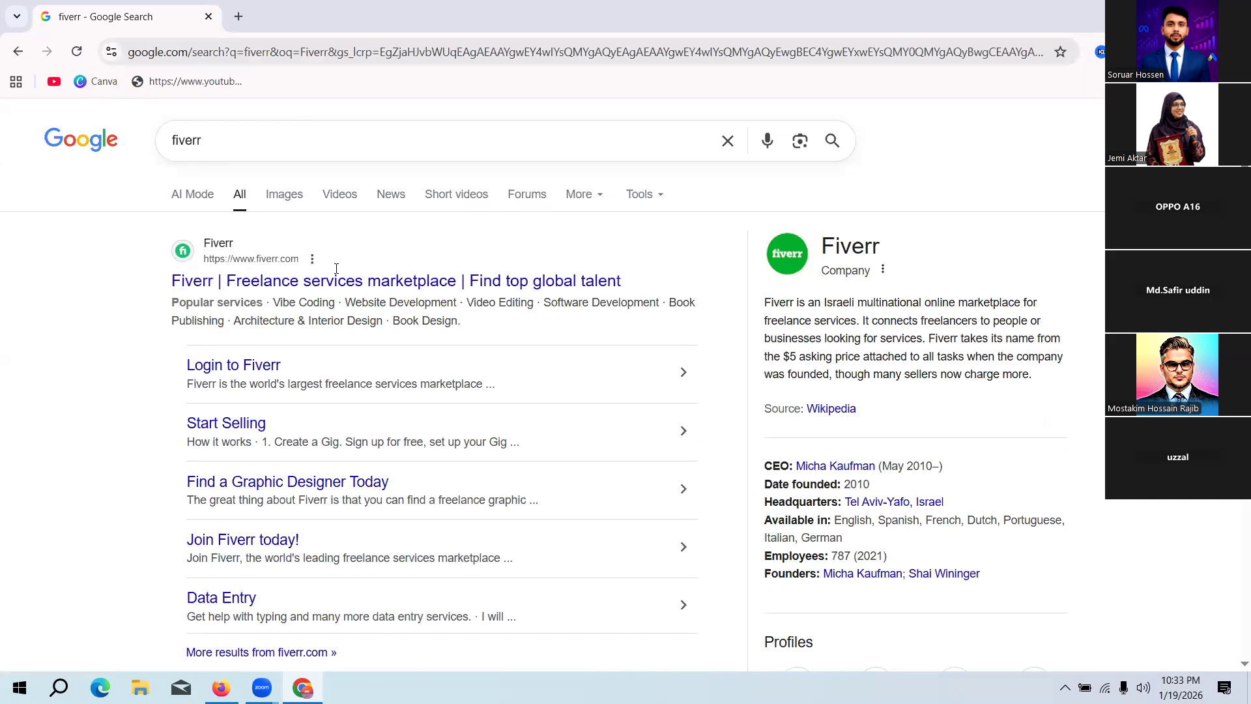
click(245, 261)
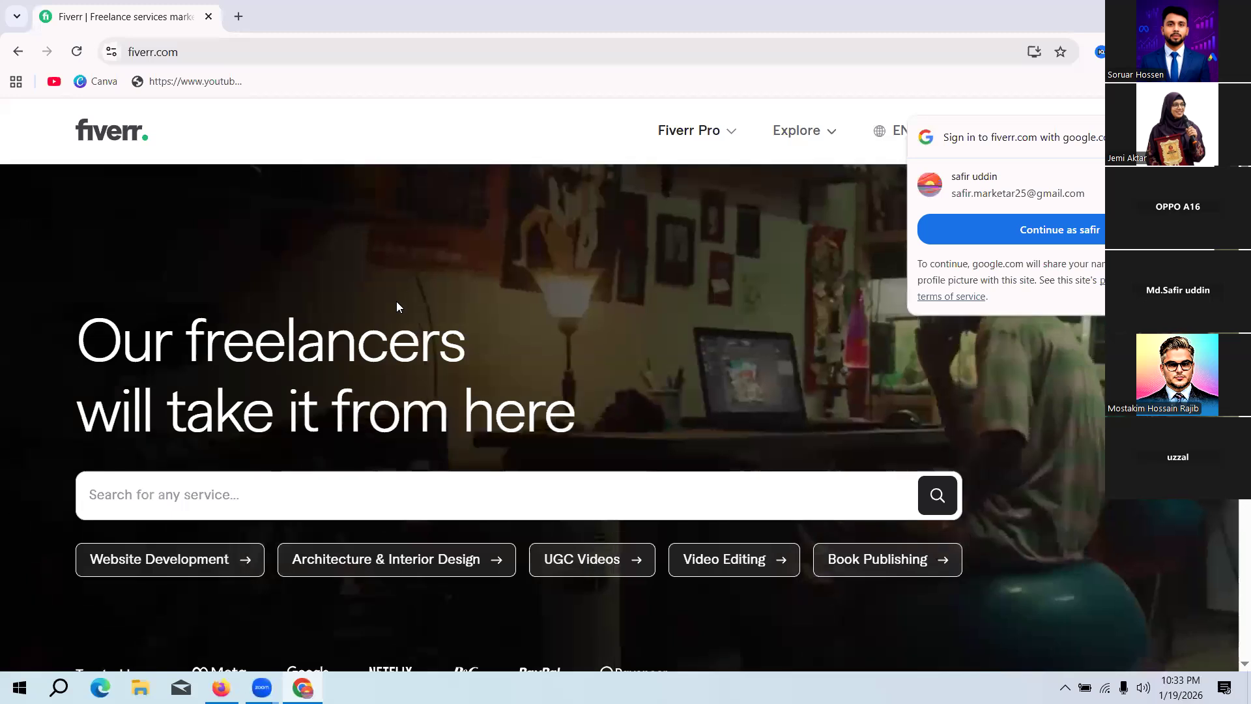
scroll(396, 307, down, 1)
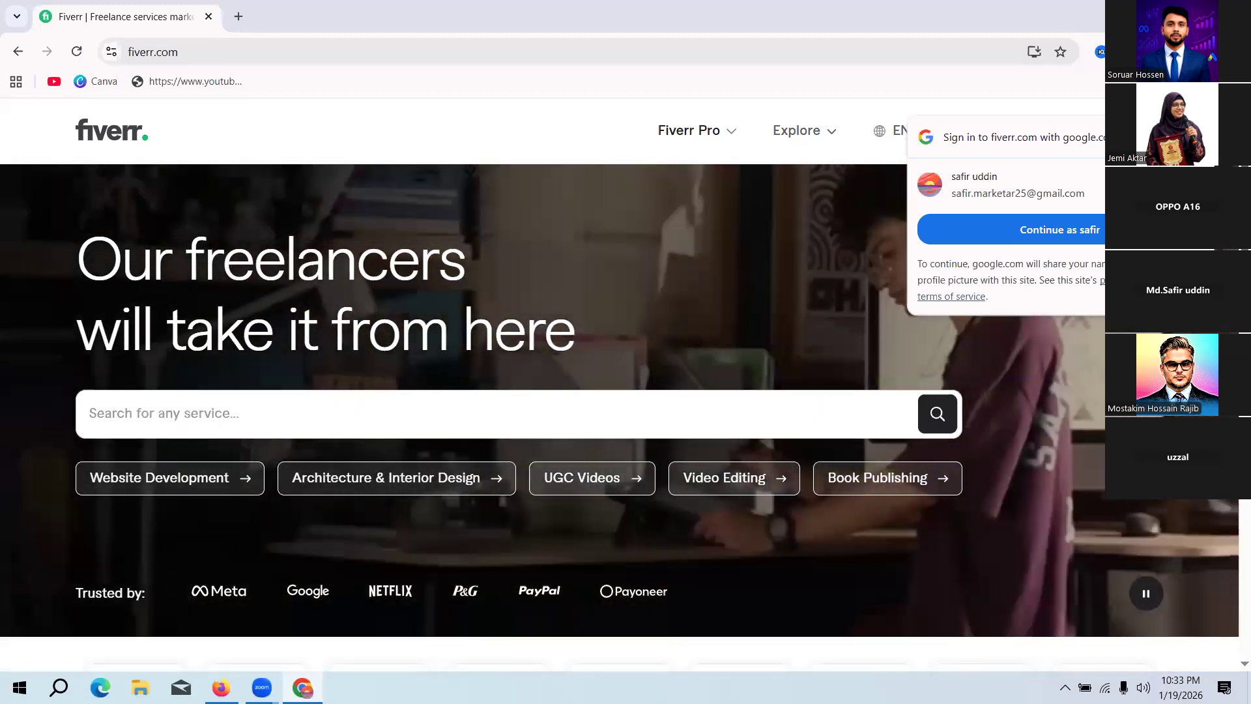
click(1194, 137)
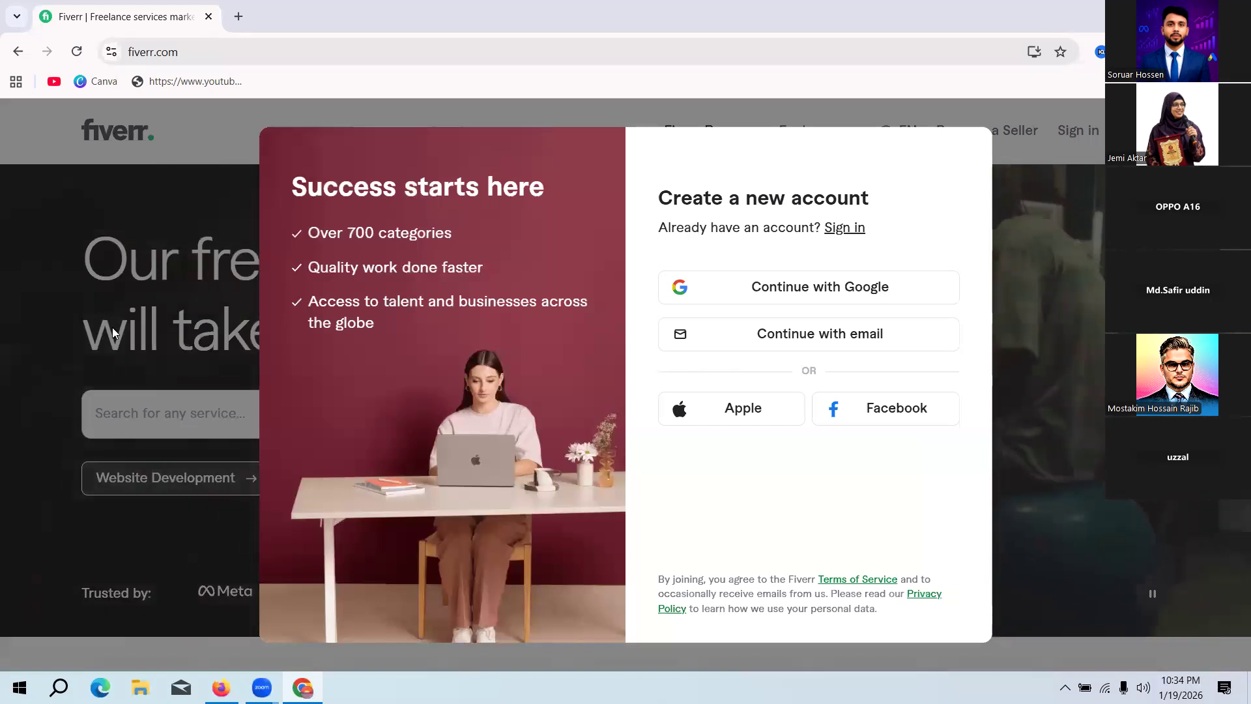
click(108, 279)
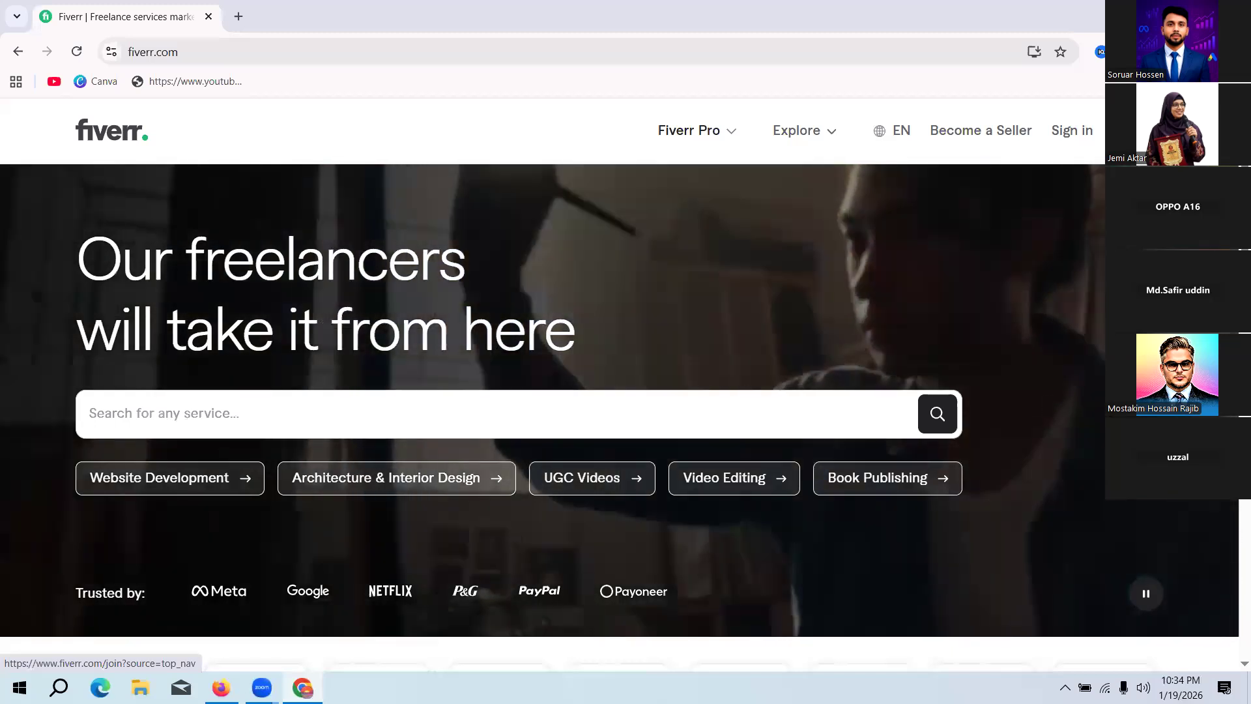
Step: Try to join Fiverr with Google, choosing the profile's Google account and allowing Fiverr to access its information
click(1137, 130)
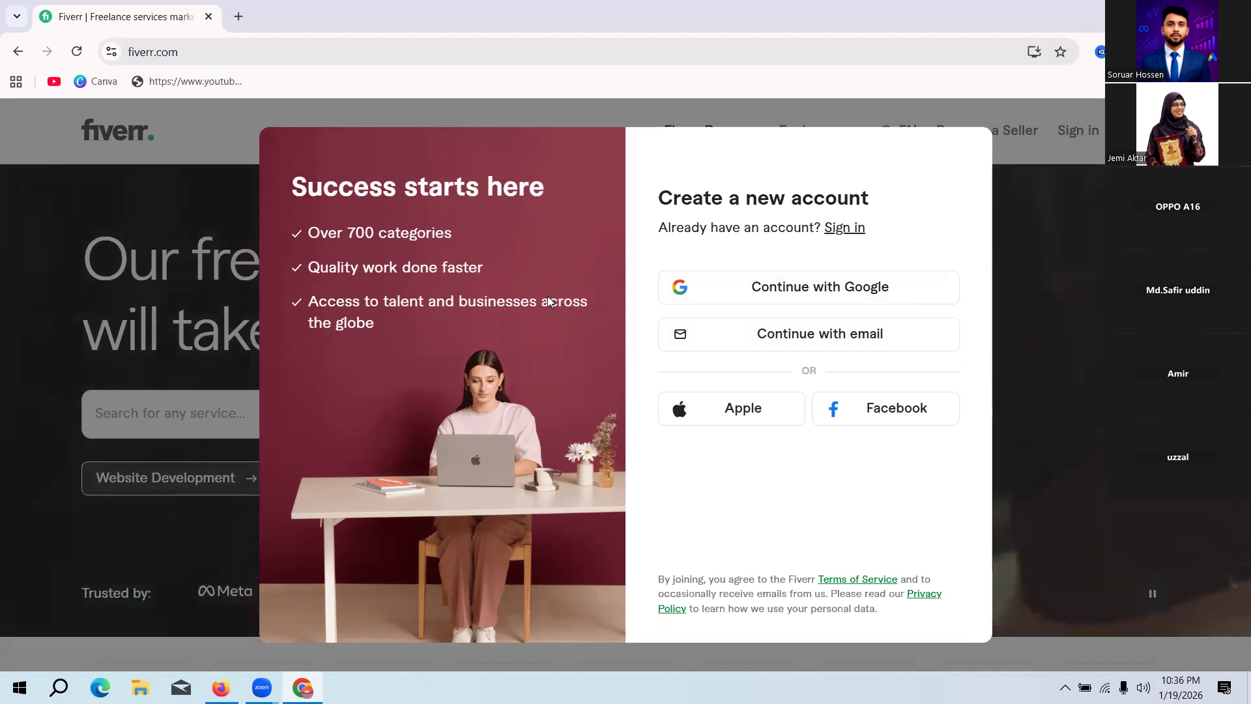
click(842, 289)
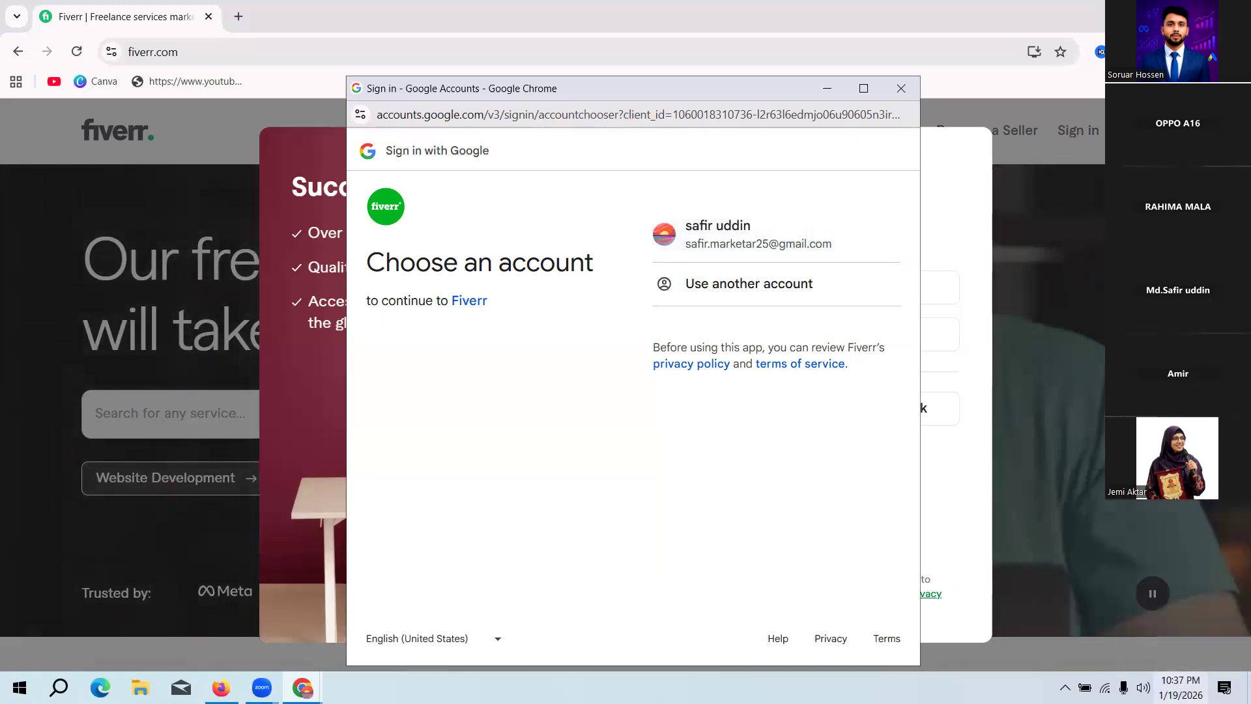
click(1036, 193)
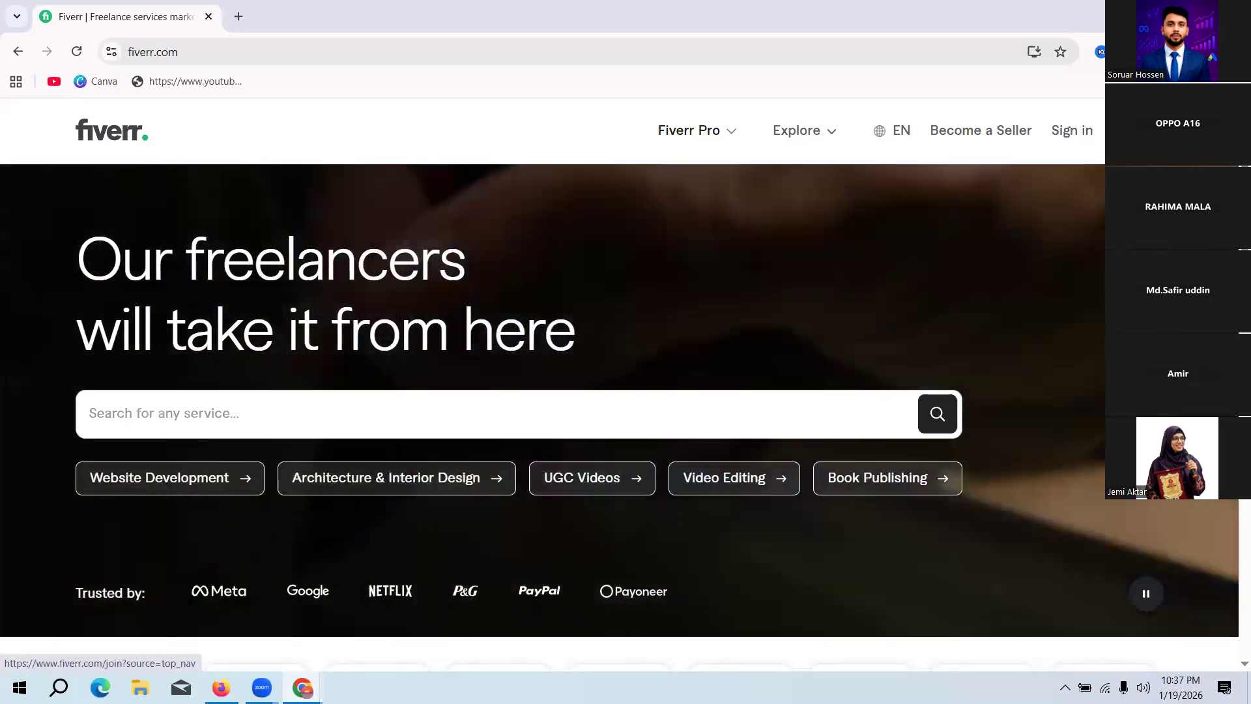
click(1138, 131)
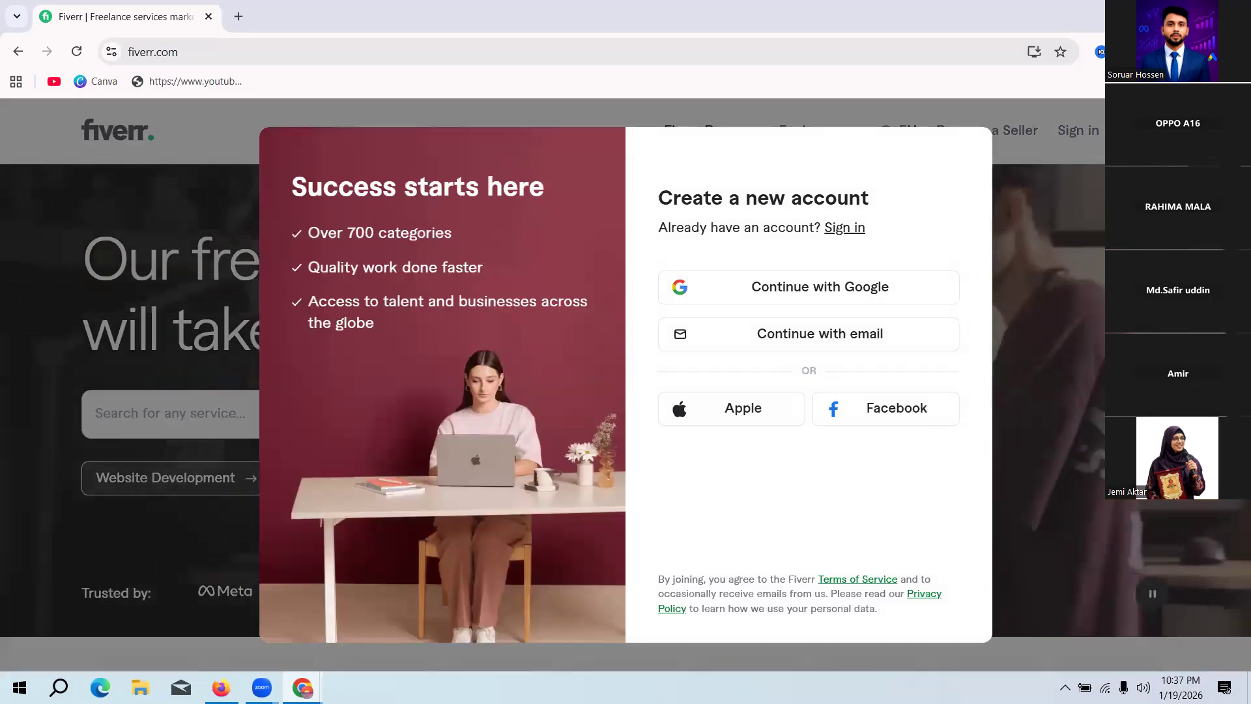
key(Escape)
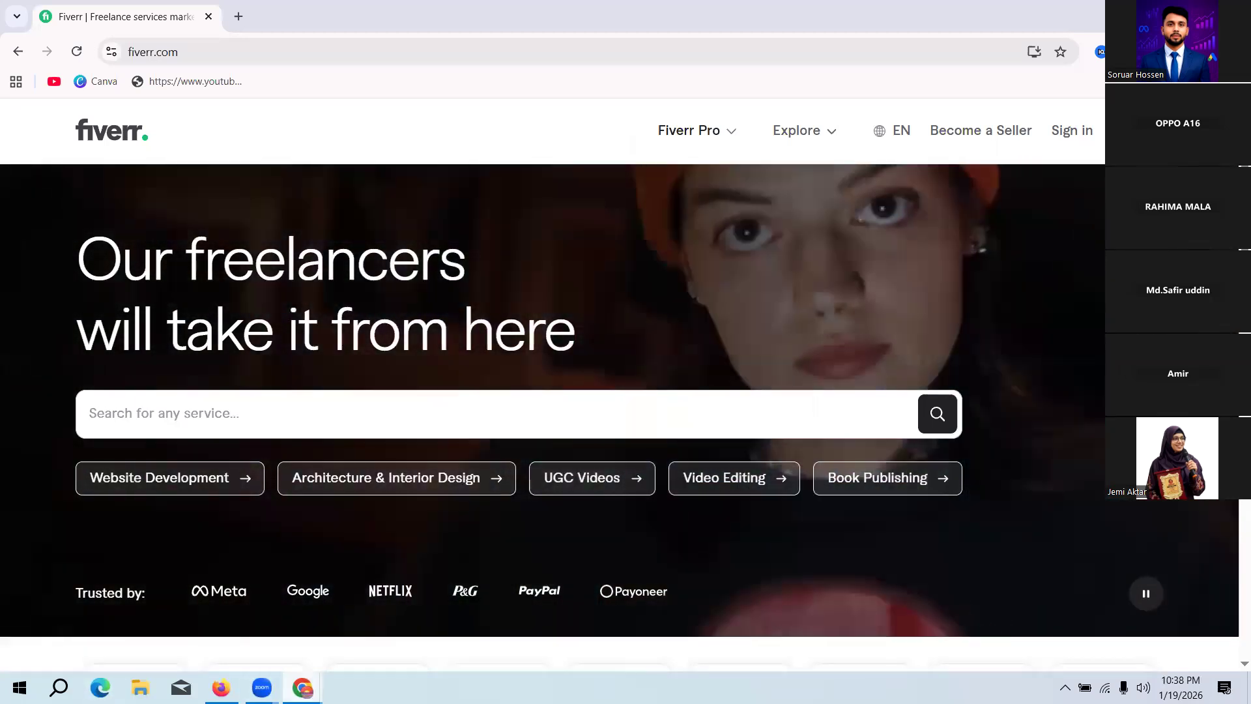
mouse_move(302, 687)
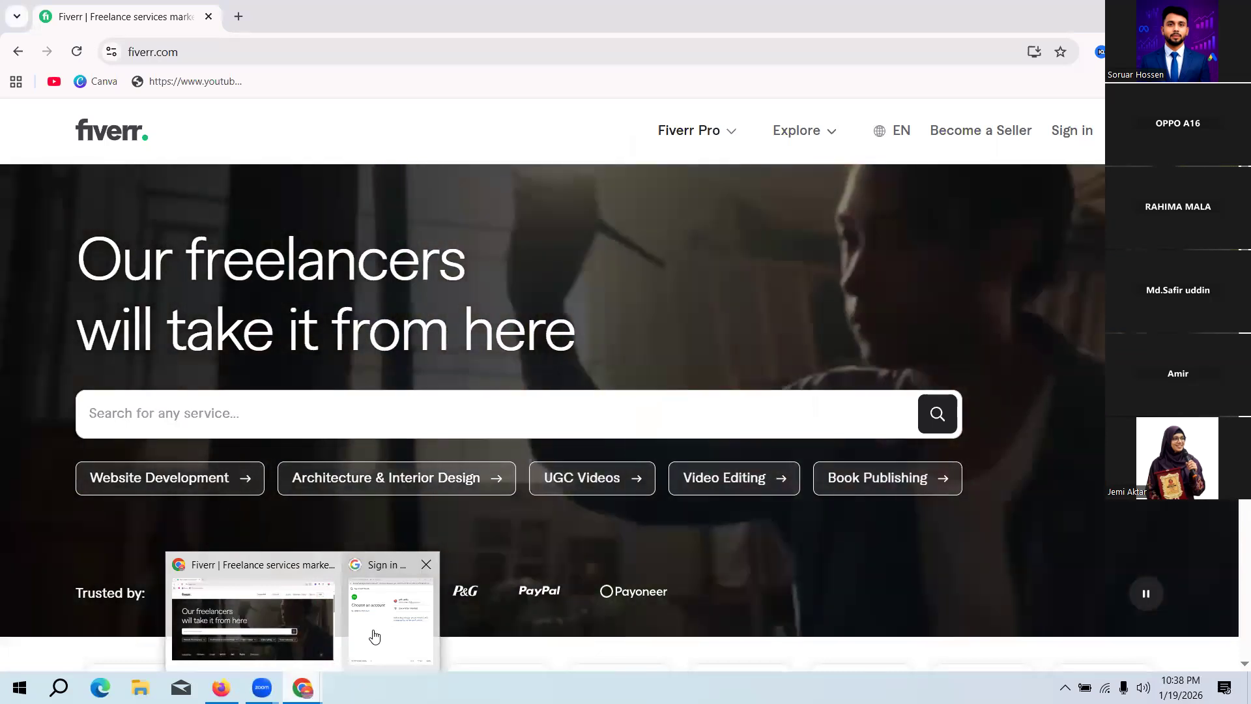
click(374, 636)
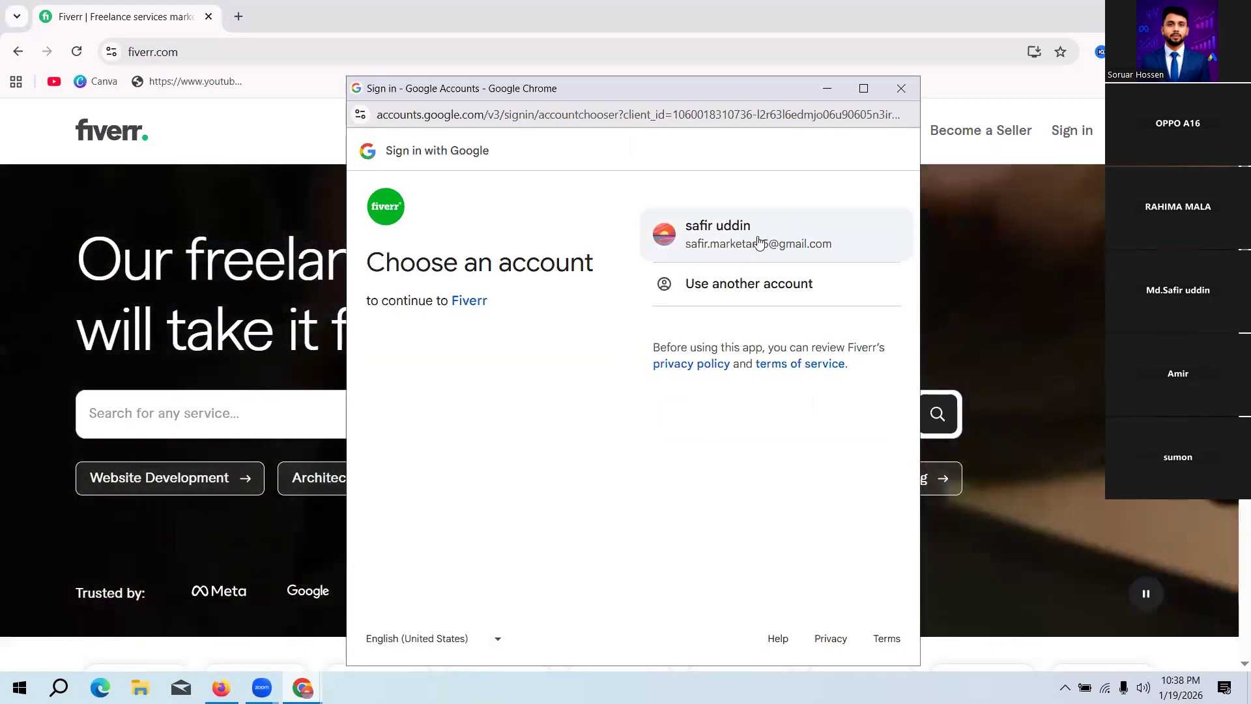
click(758, 241)
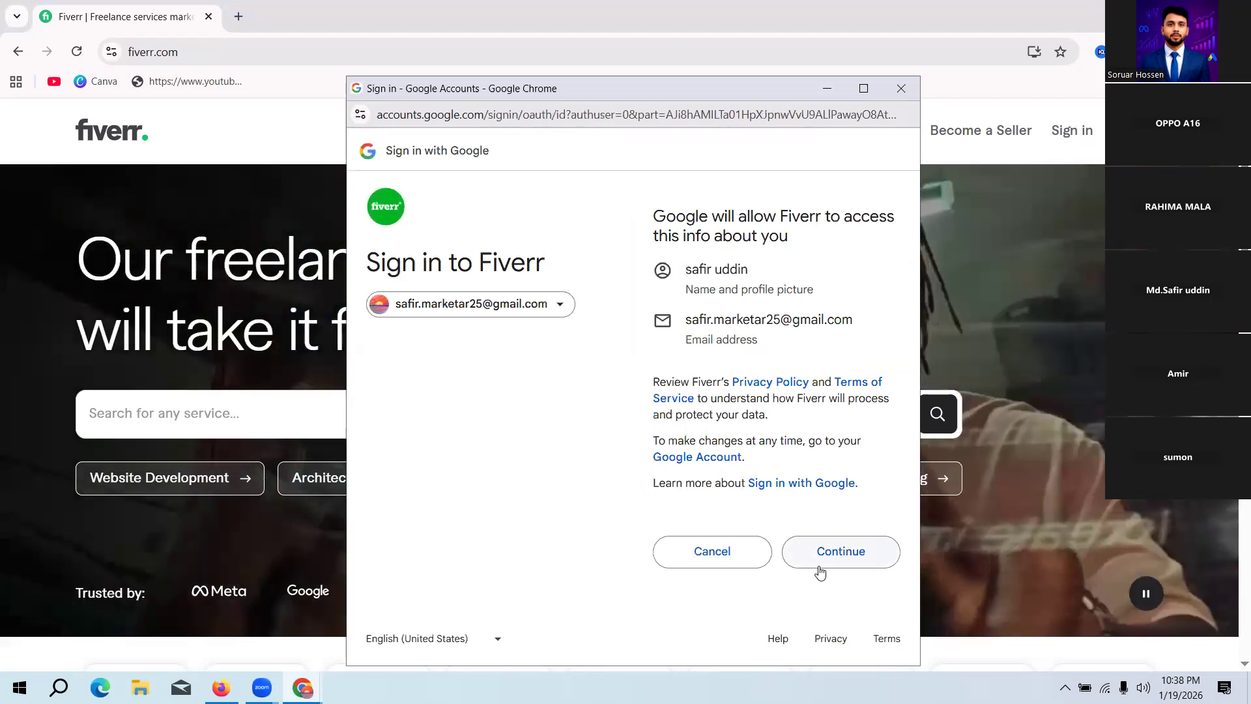
click(831, 553)
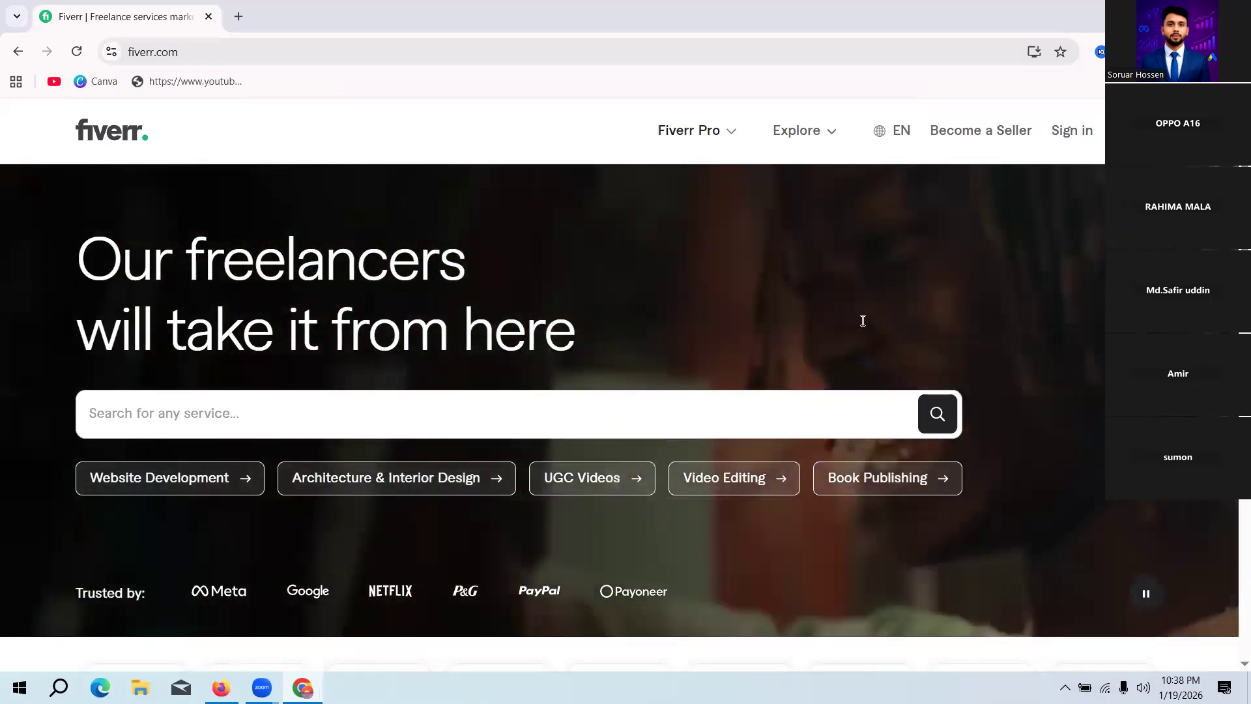
Step: Look through the service categories, popular services and Fiverr Pro sections of the Fiverr home page
scroll(695, 319, down, 1)
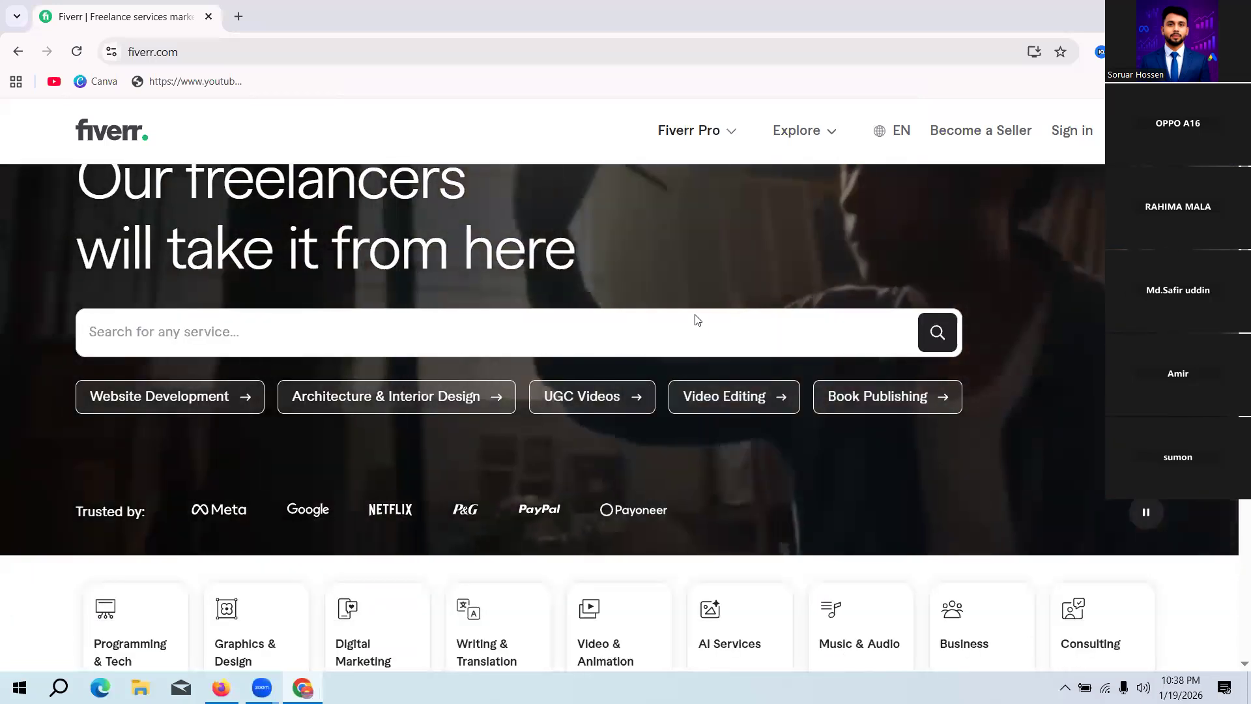
scroll(696, 317, down, 1)
scroll(695, 318, down, 8)
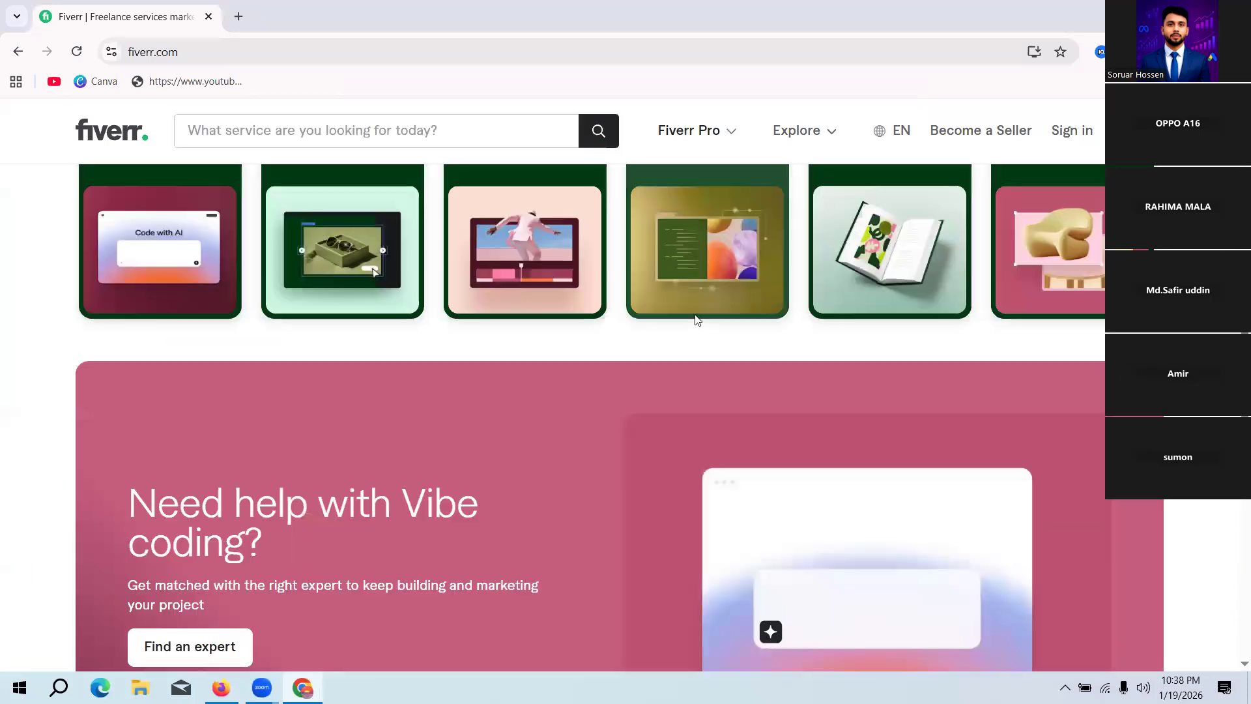
scroll(799, 341, down, 5)
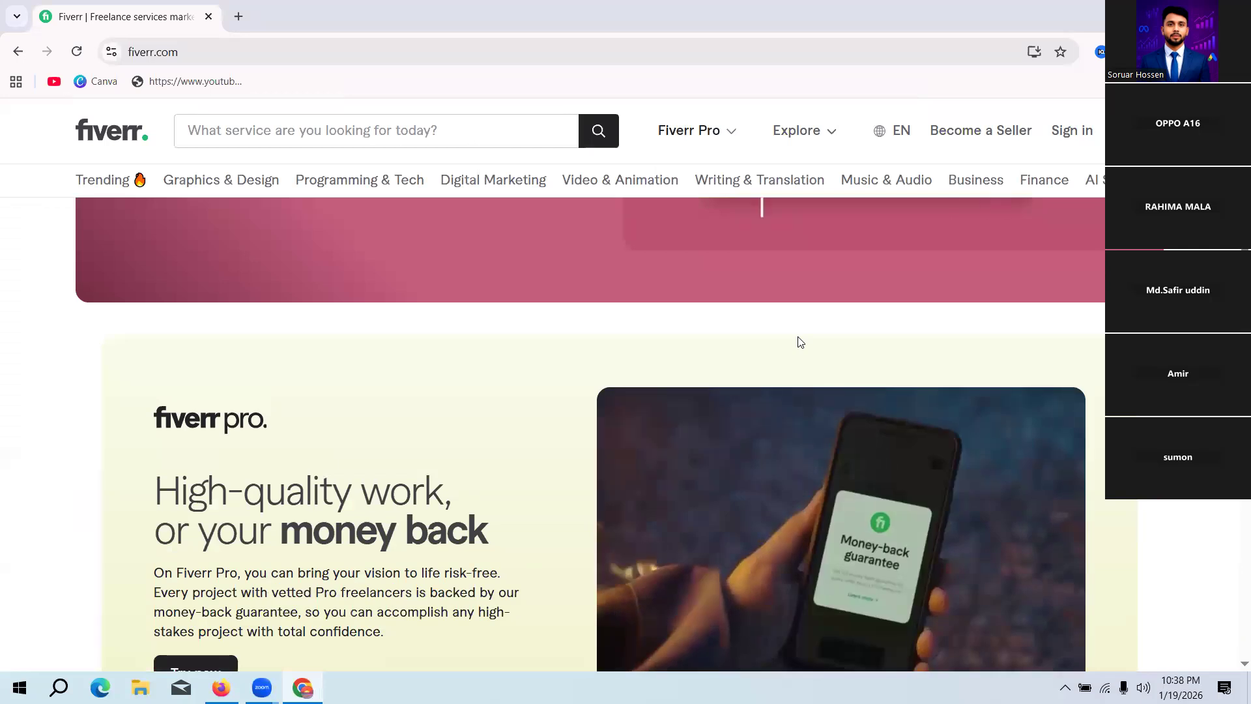
scroll(799, 339, up, 8)
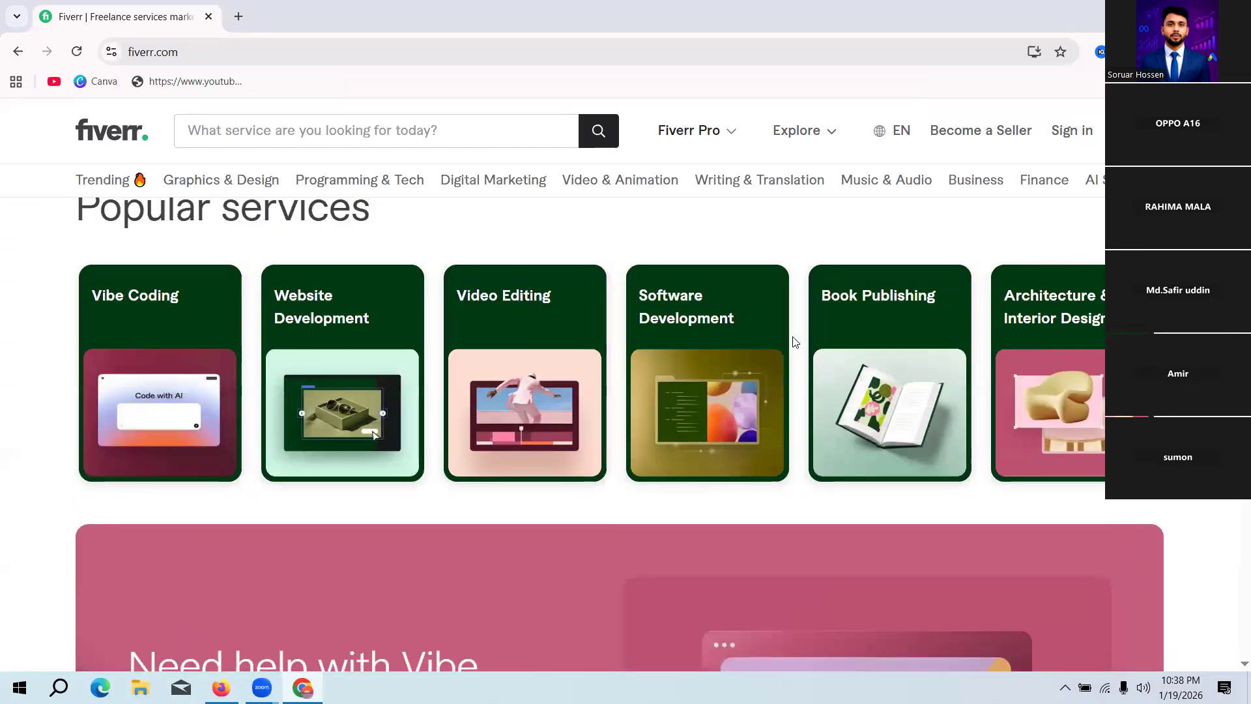
scroll(795, 342, up, 1)
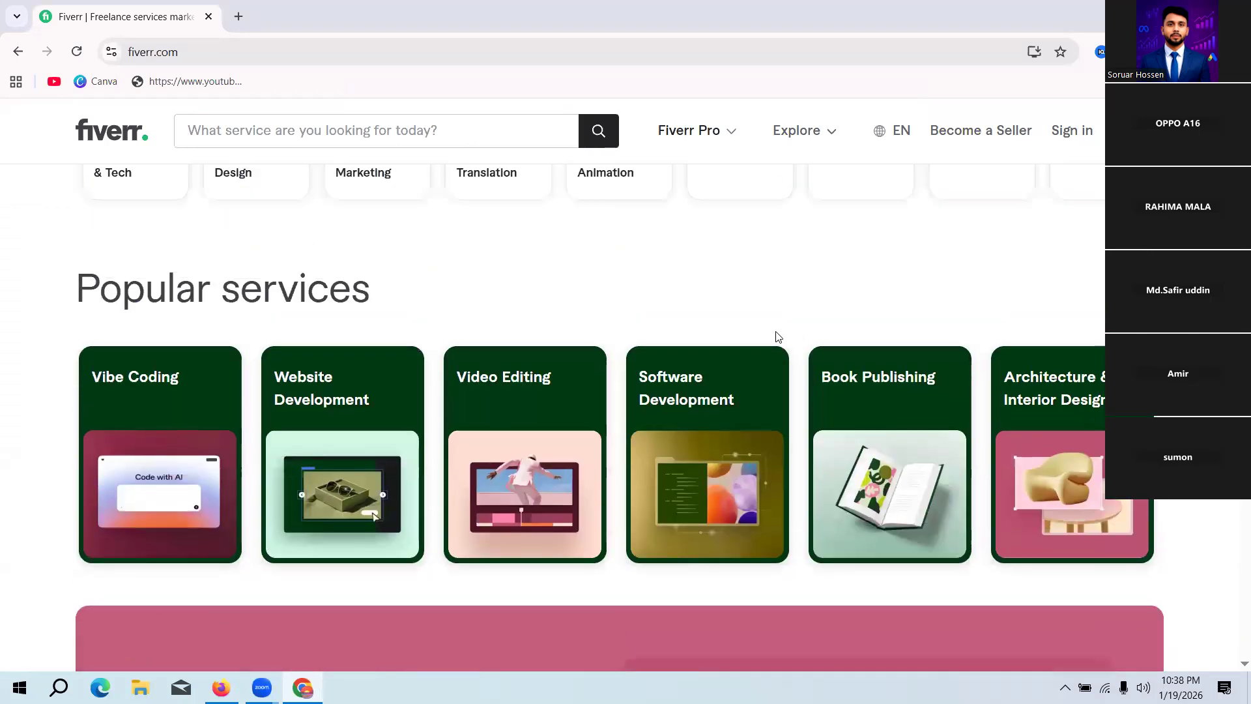
scroll(752, 339, up, 10)
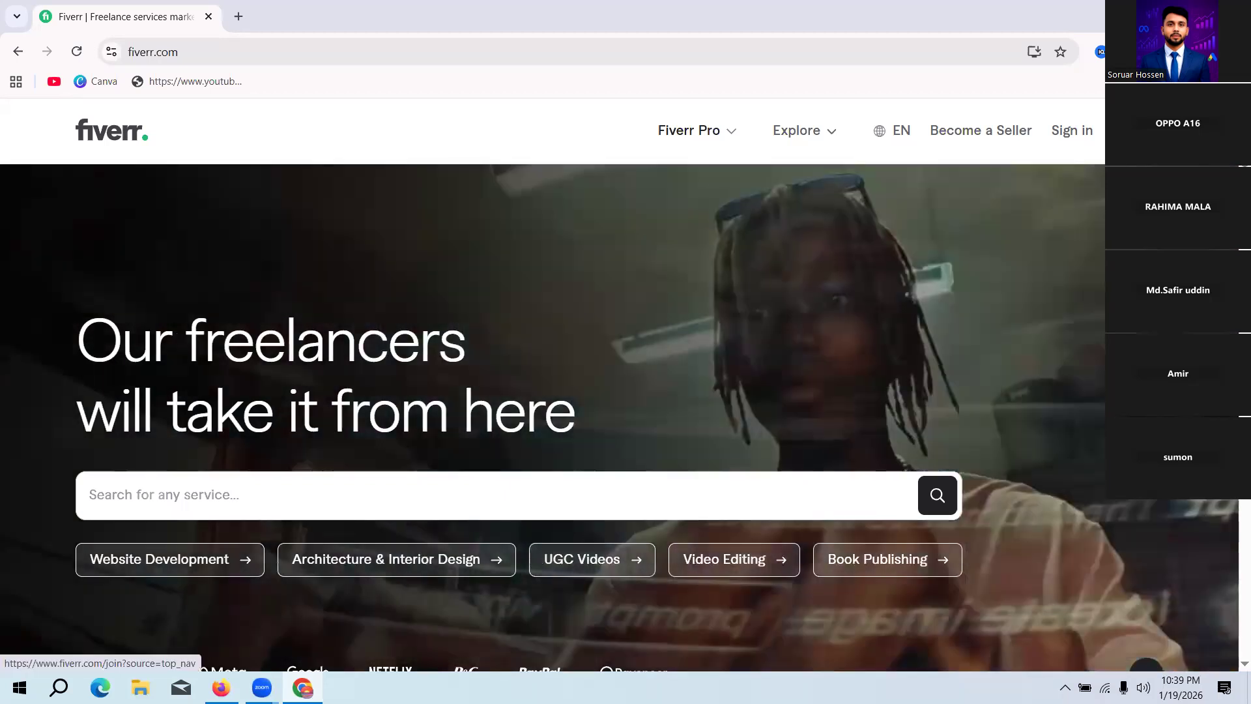
Step: Try again to join Fiverr with Google, and close the sign-up and sign-in dialogs
click(1138, 130)
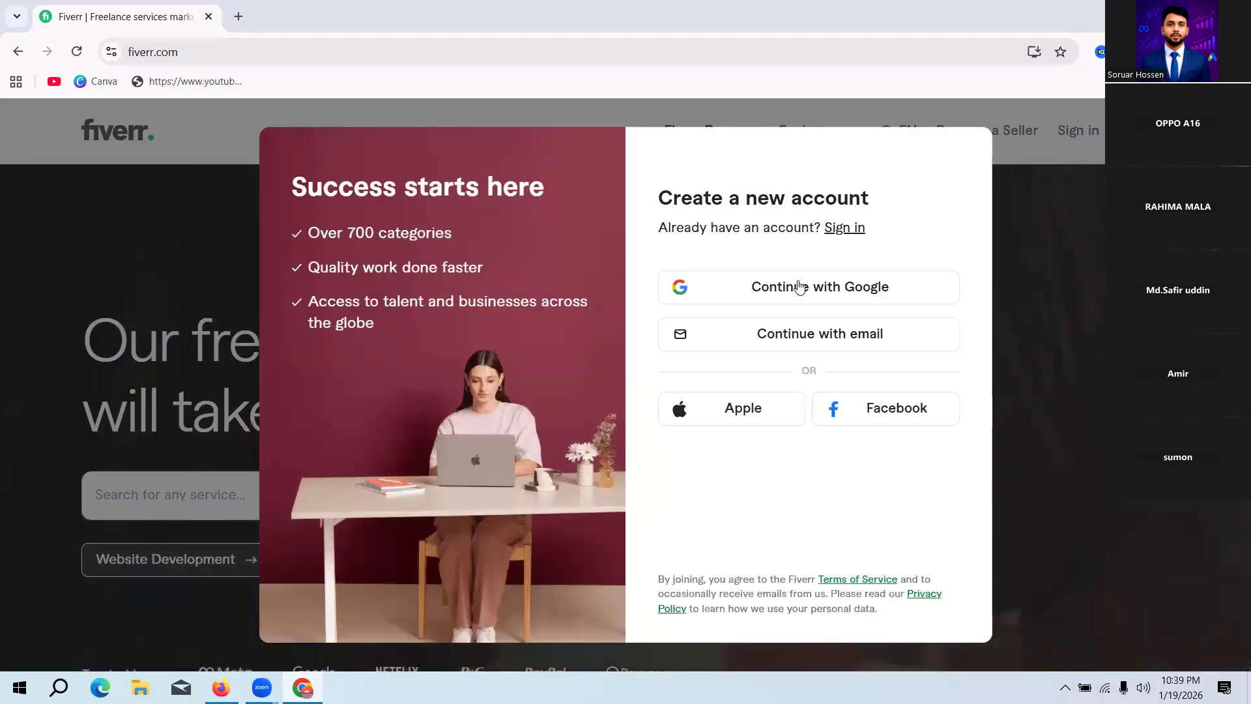
click(799, 287)
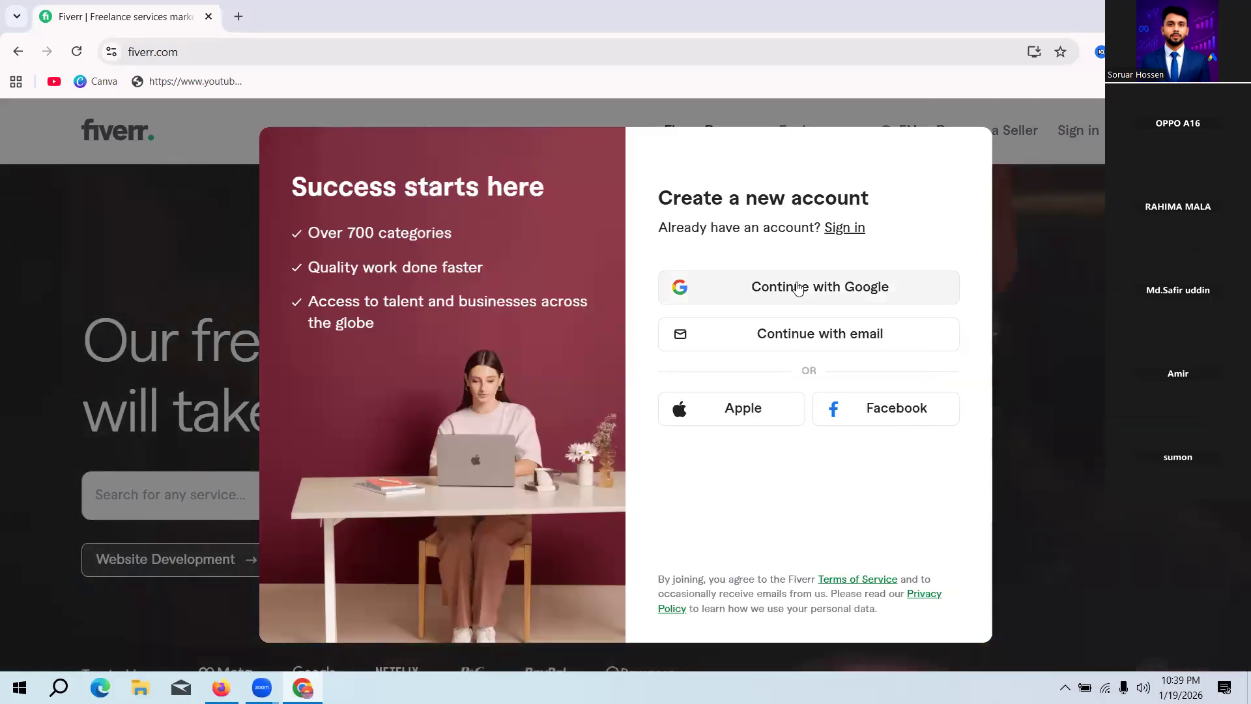
click(798, 287)
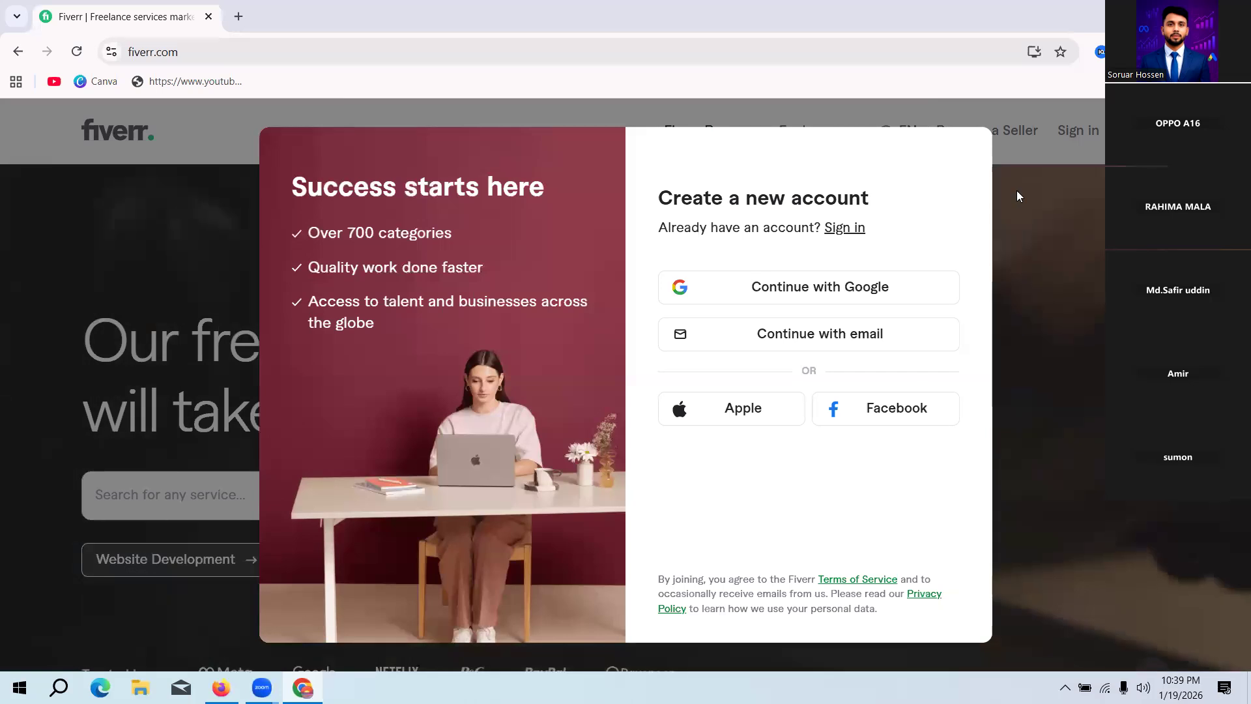
click(1043, 281)
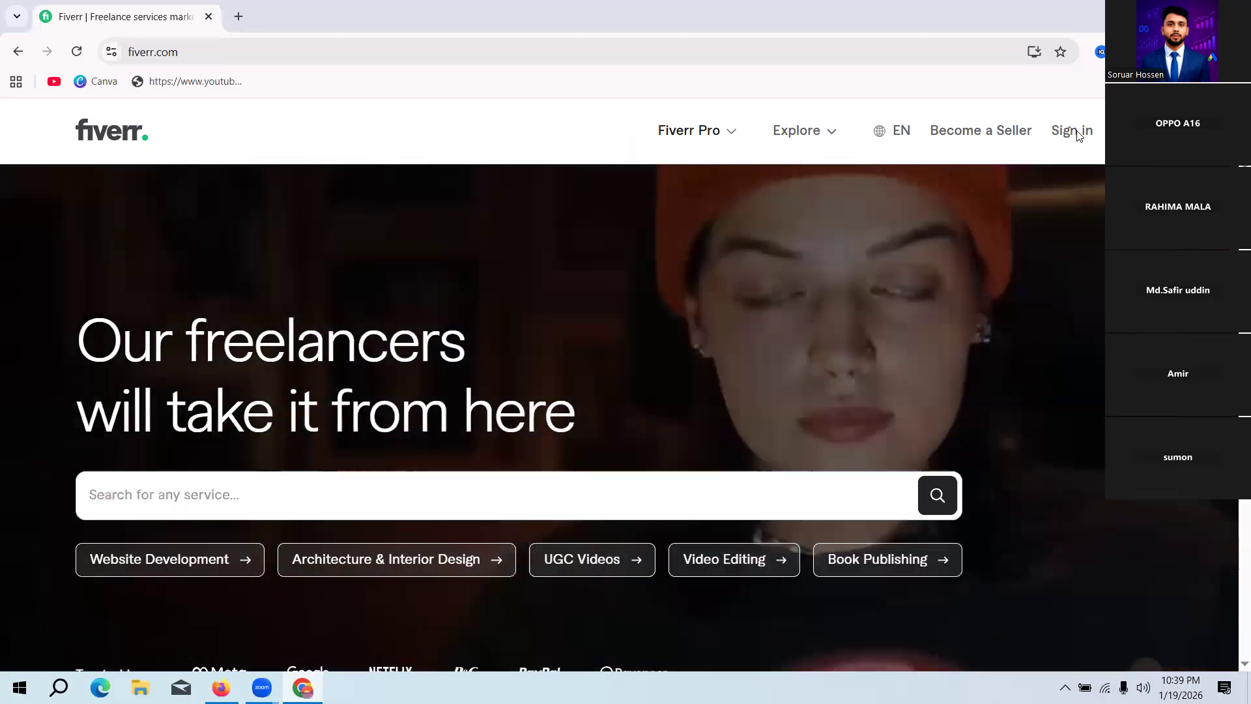
click(1075, 131)
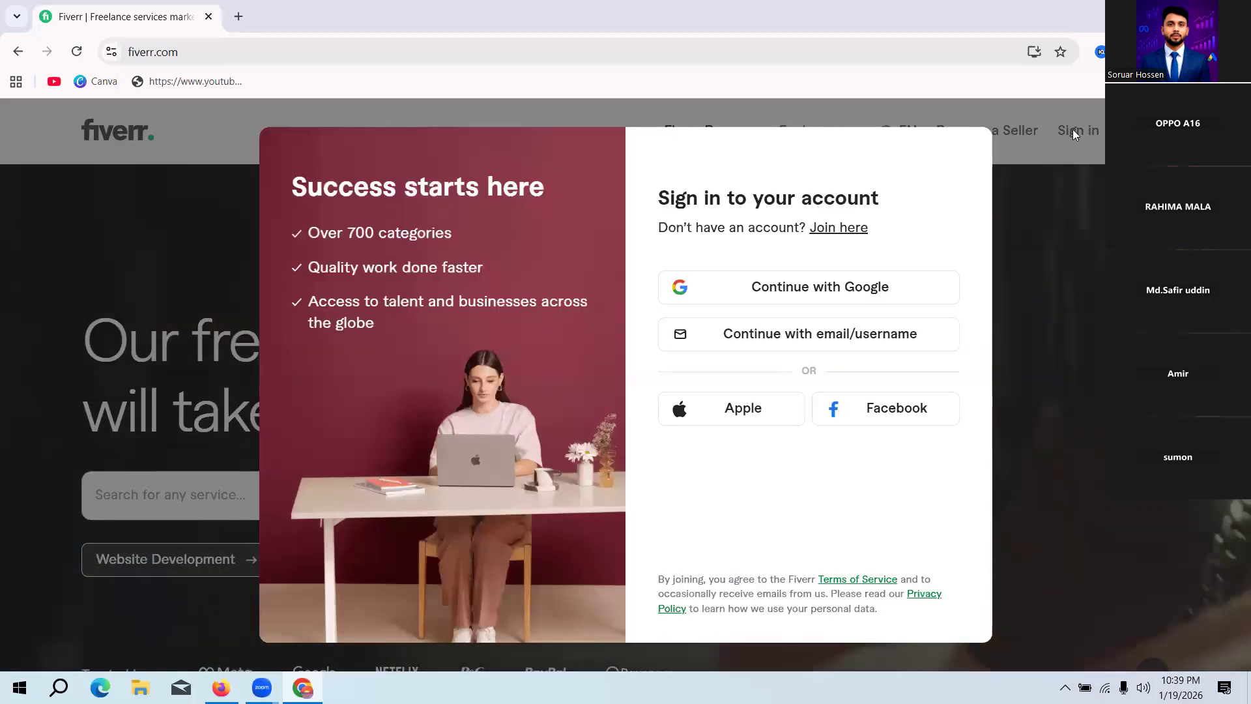
key(Escape)
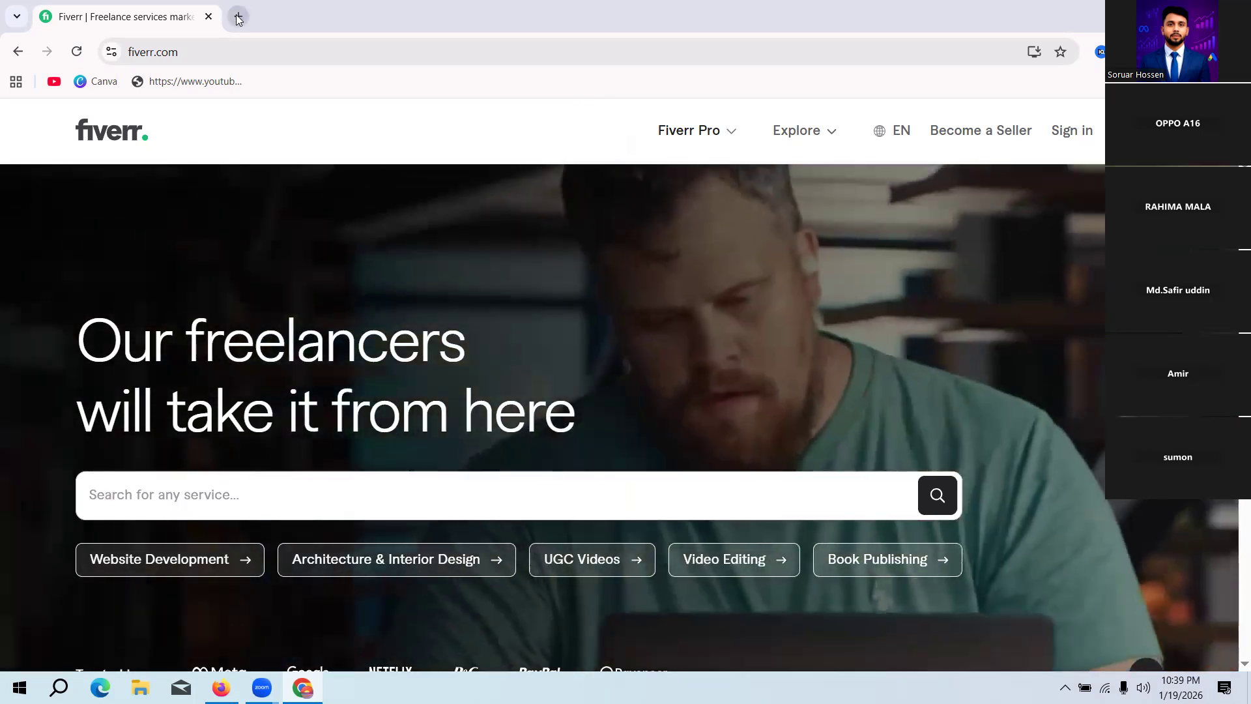
Step: Check the Google account's Gmail inbox in a new tab and return to the Fiverr page
click(238, 18)
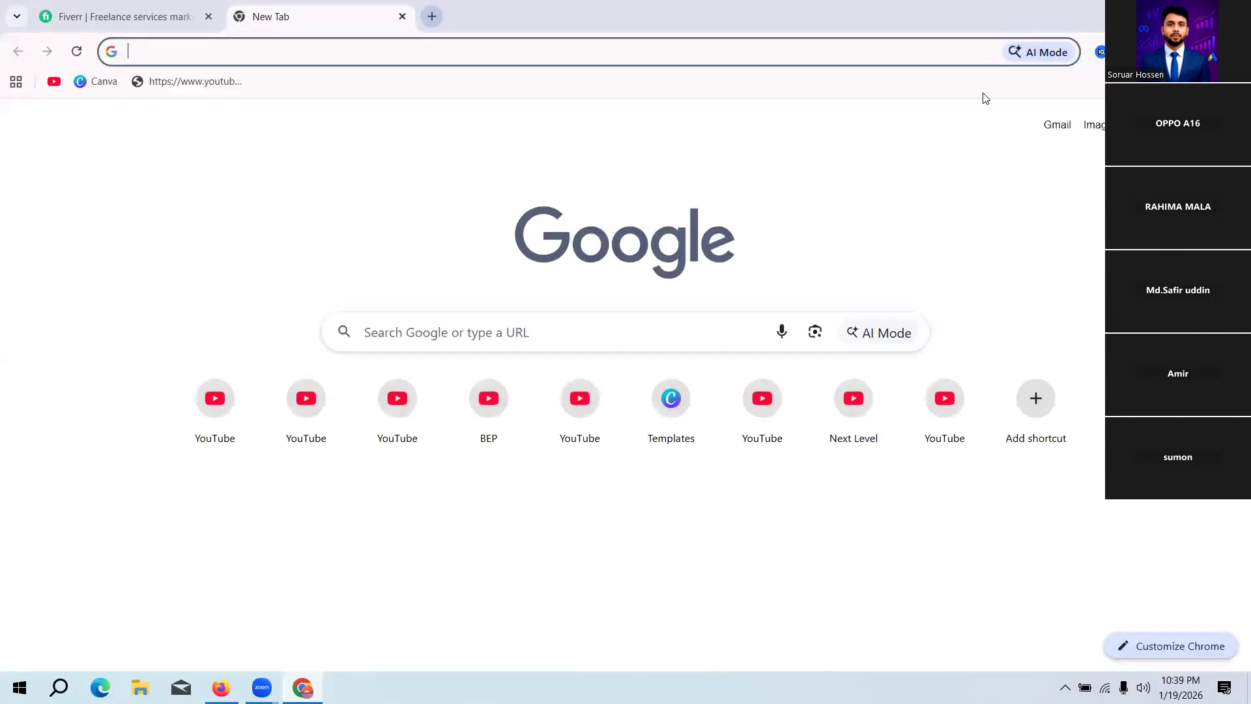
click(1050, 124)
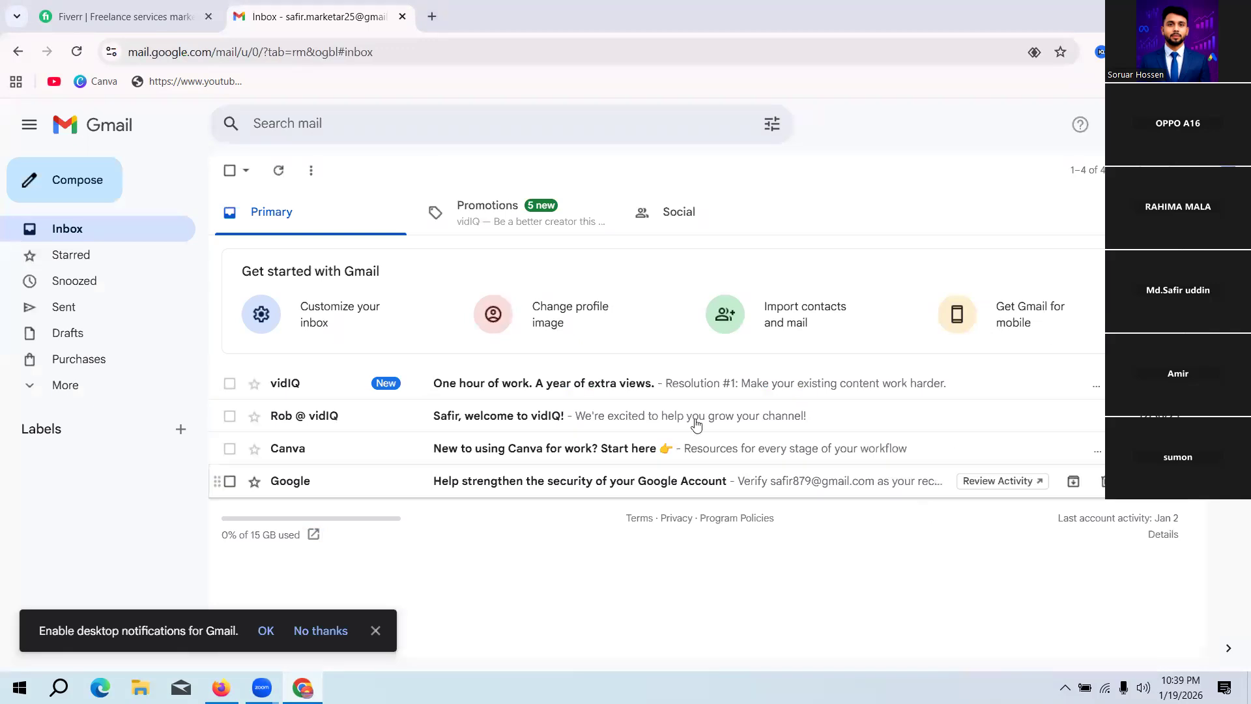
click(155, 19)
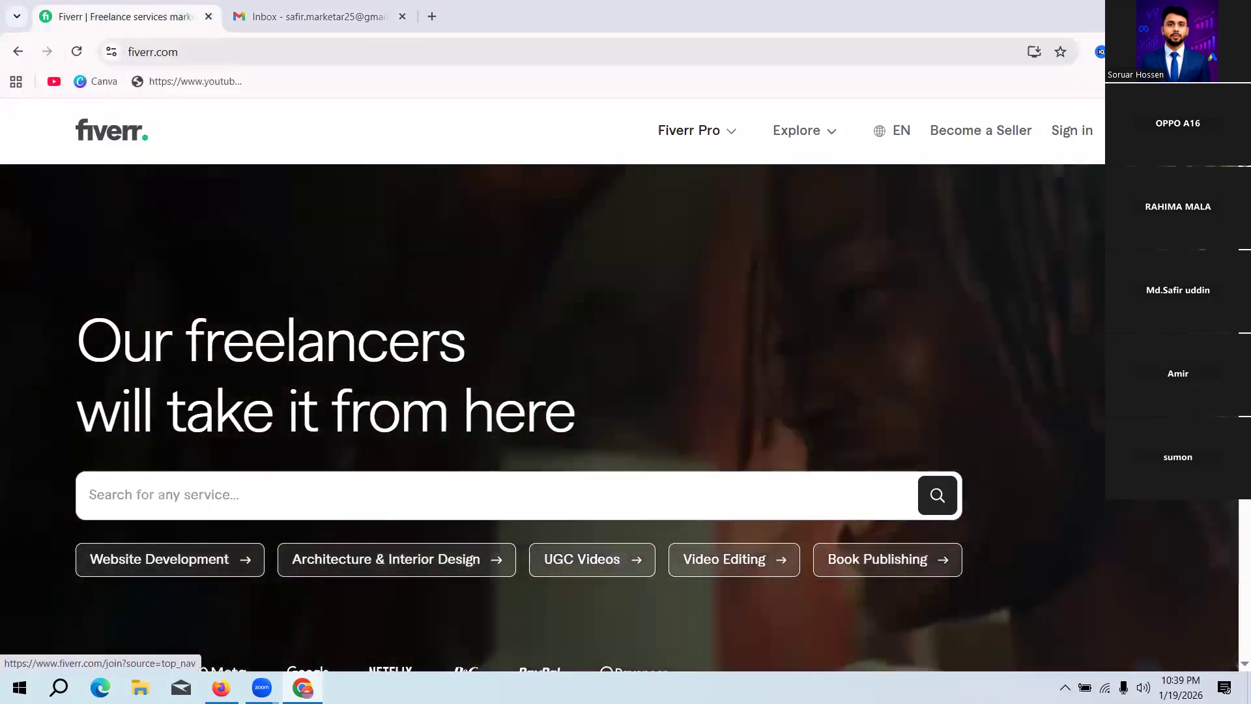
Step: Retry creating the Fiverr account by continuing with Google from the join dialog
click(1137, 131)
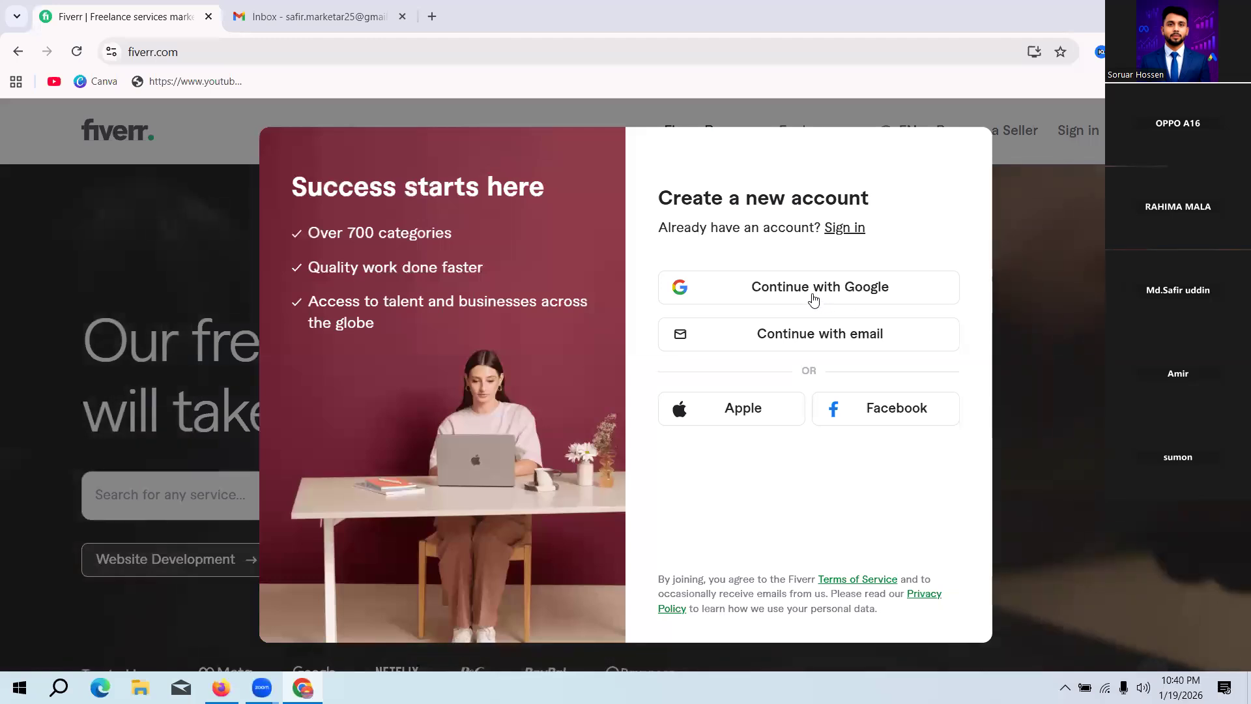
click(810, 290)
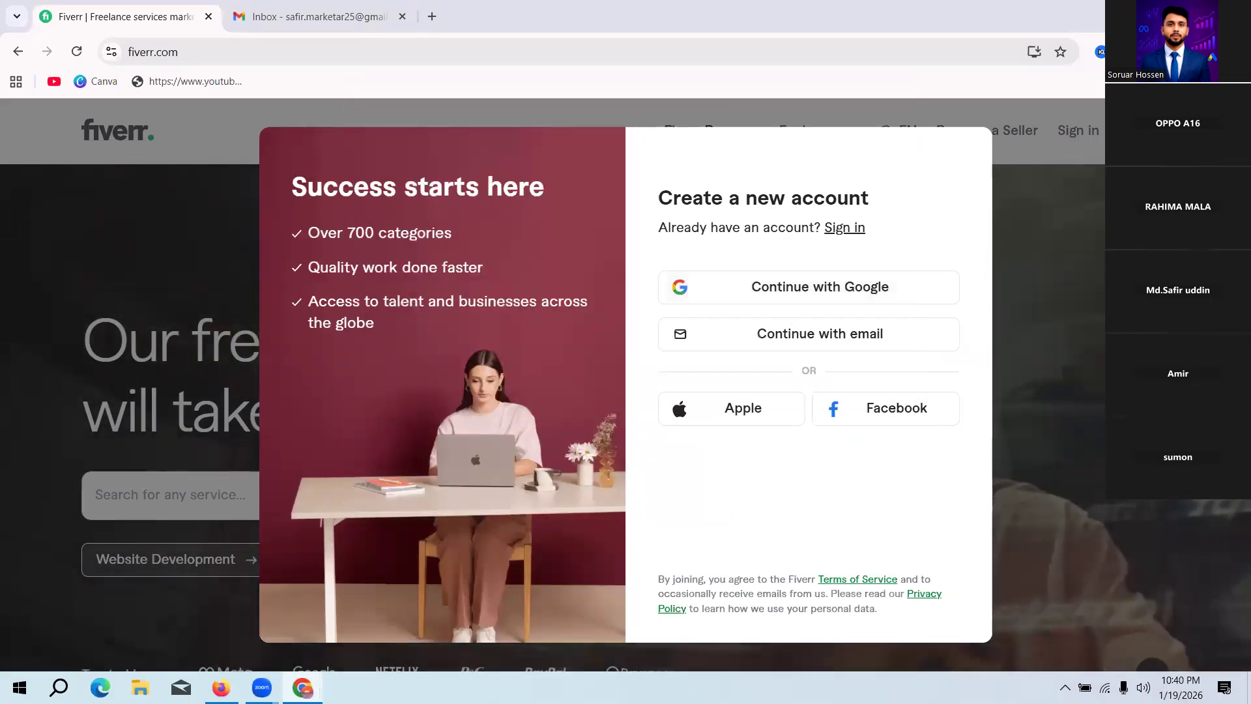
mouse_move(302, 687)
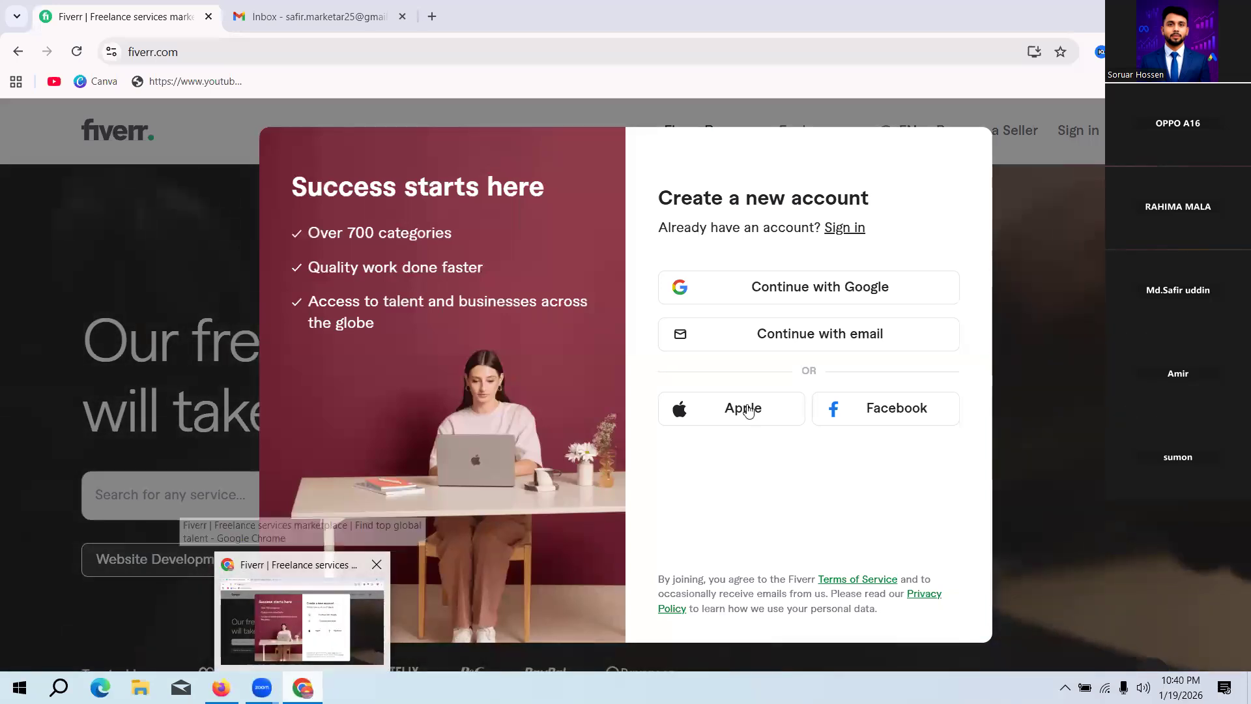
click(774, 290)
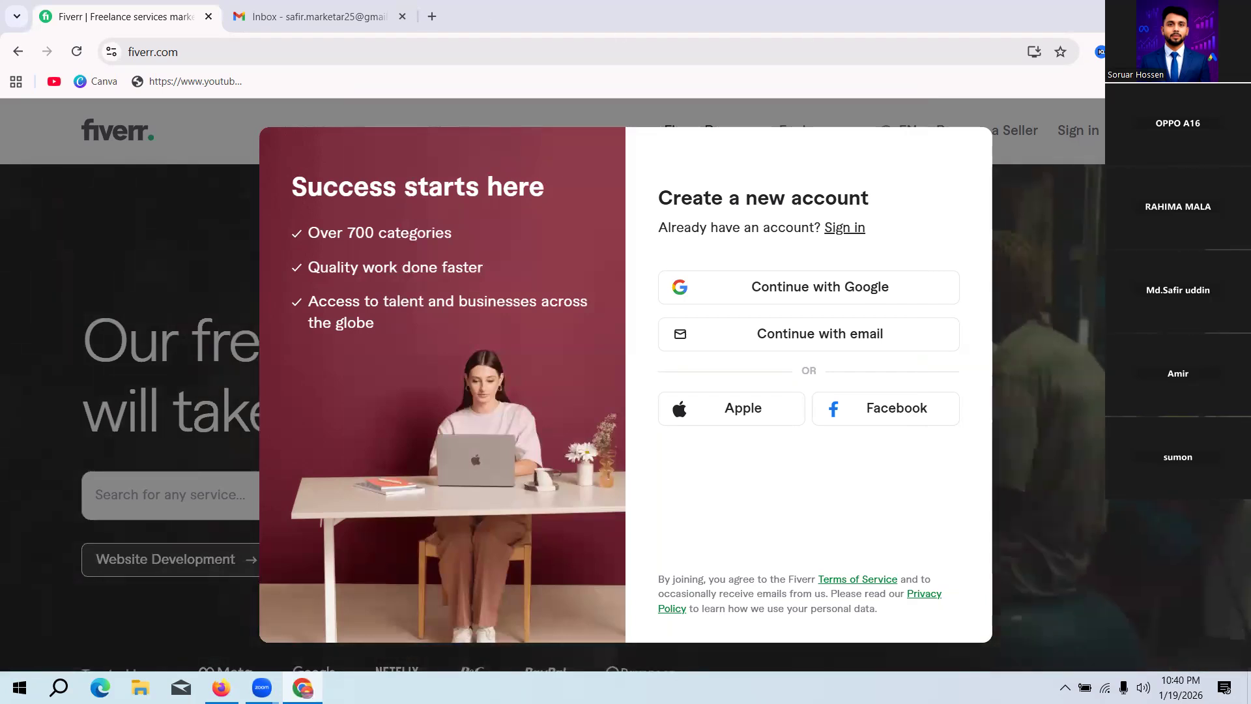
Step: Restart Chrome with the marketer profile and open the Fiverr website
key(alt+F4)
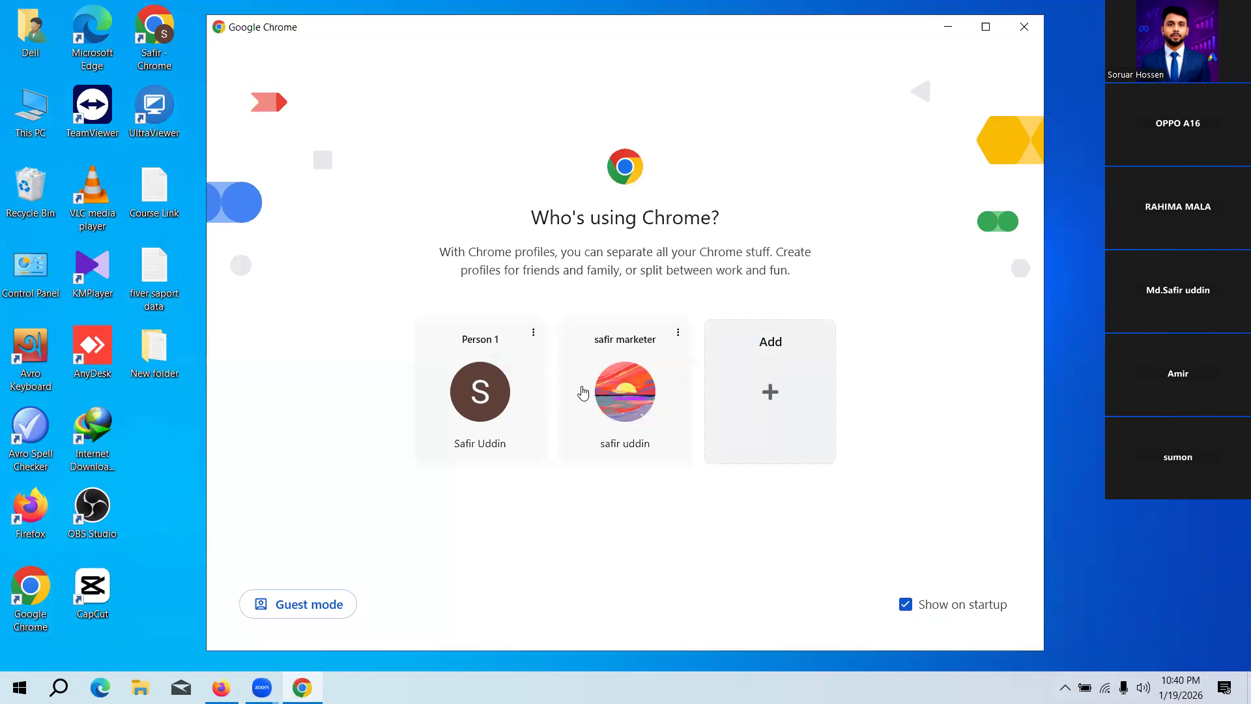
click(623, 390)
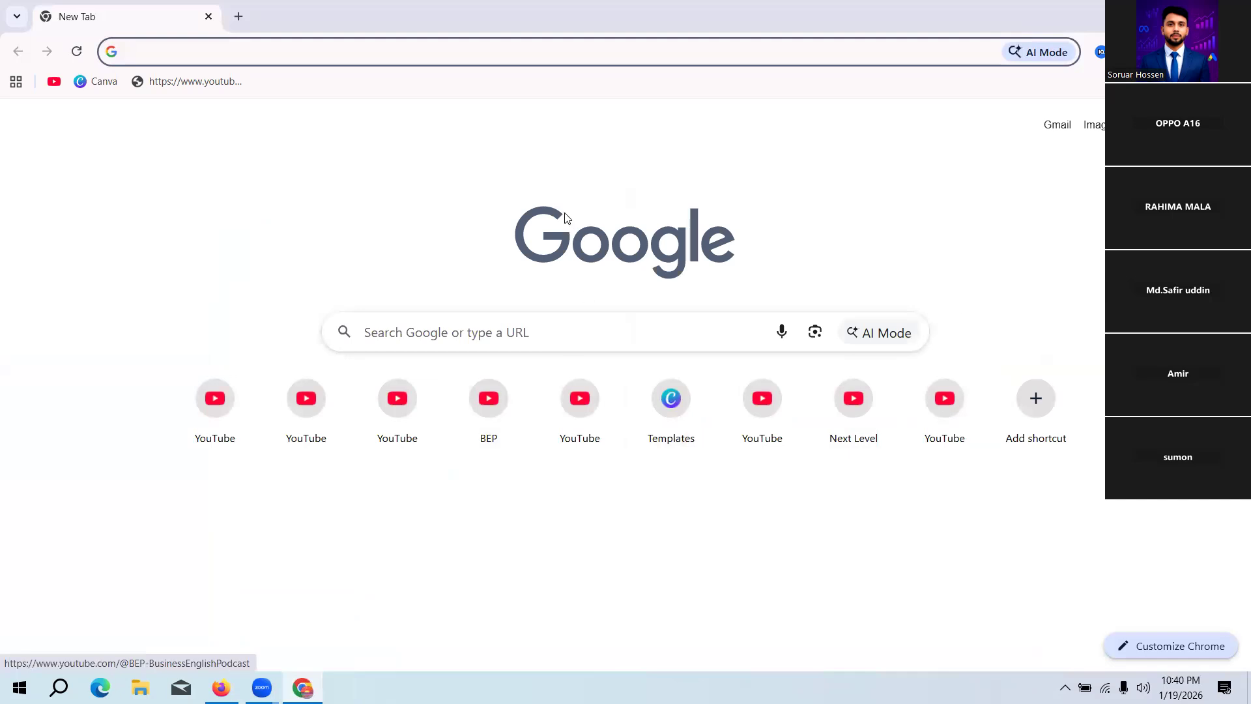
text(fiverr)
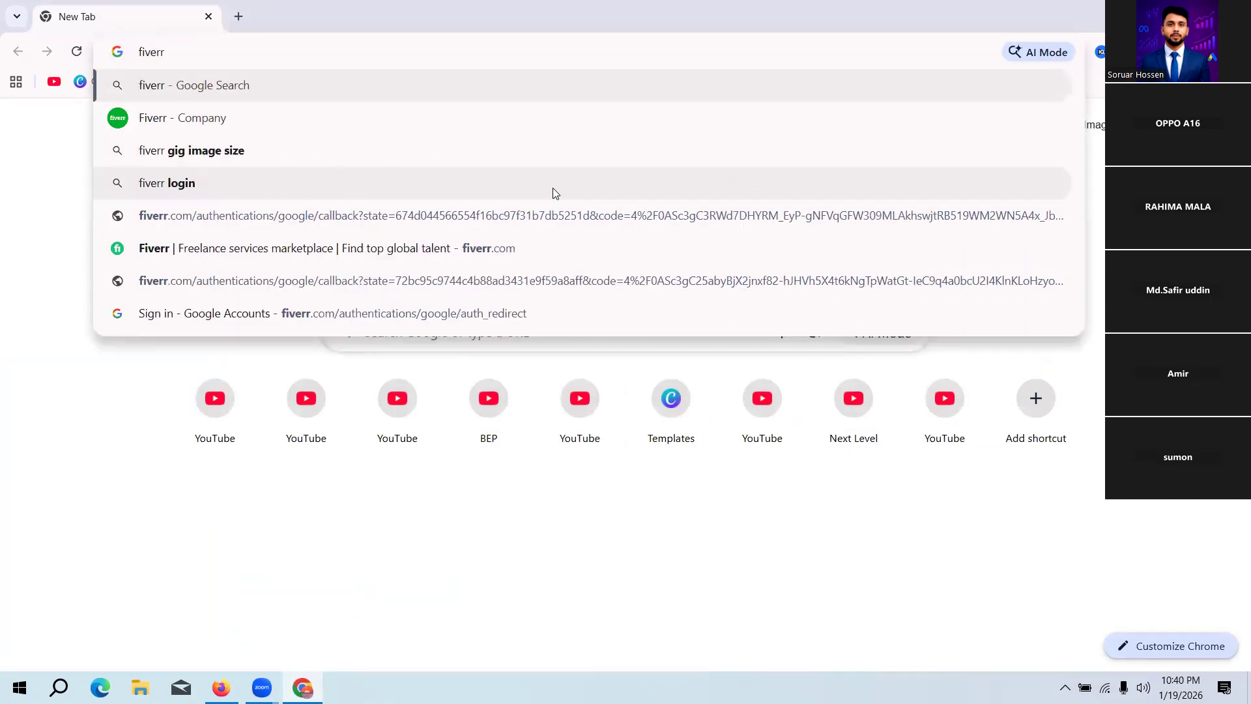
key(Return)
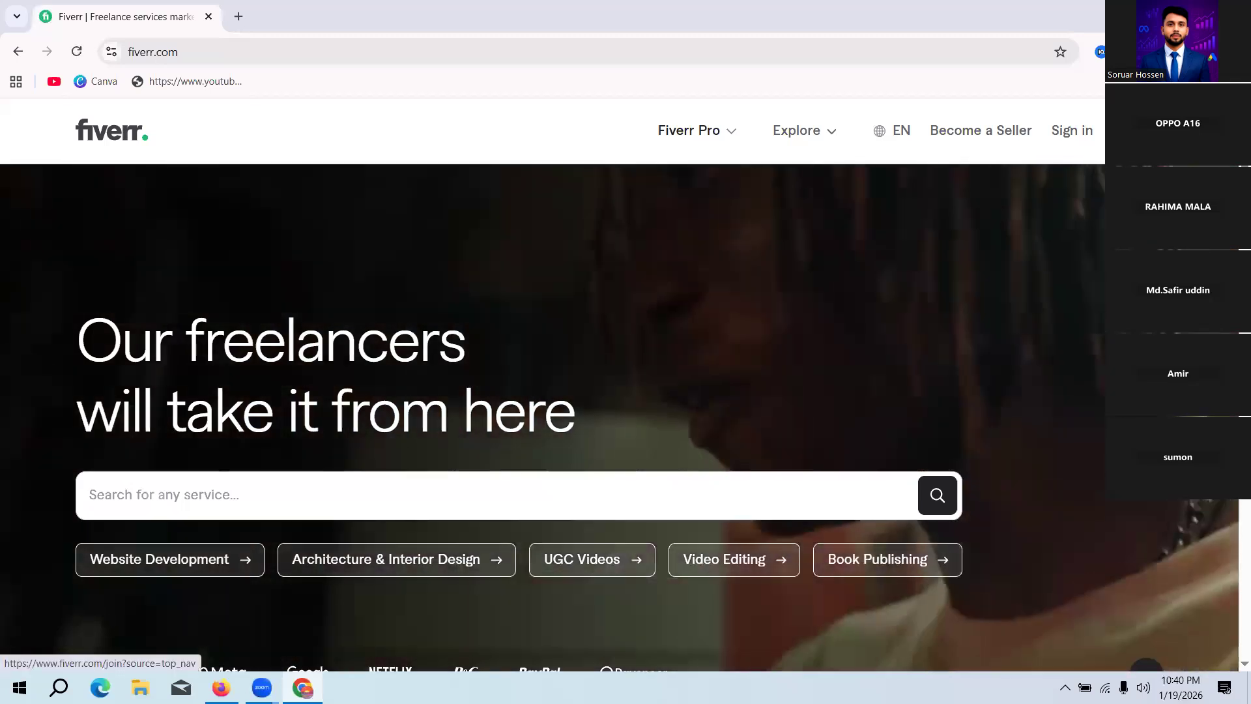
Step: Join Fiverr as a new account by continuing with Google, up to the username form
click(1137, 130)
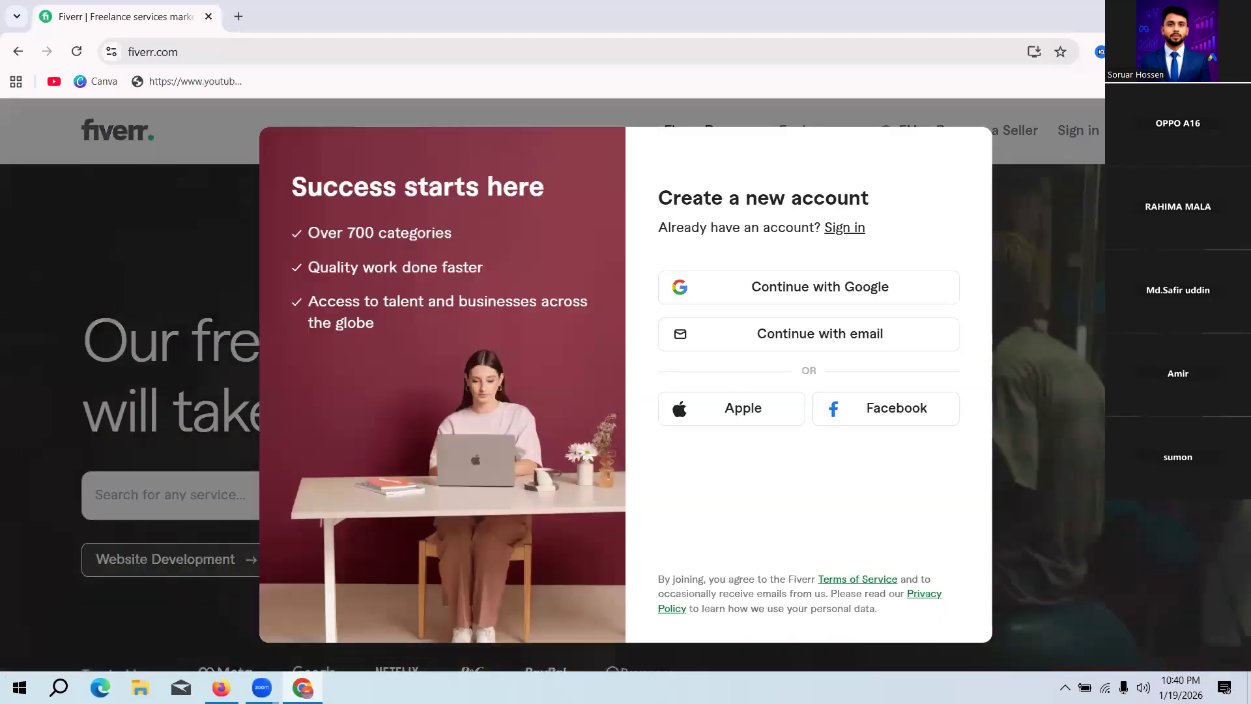
click(811, 287)
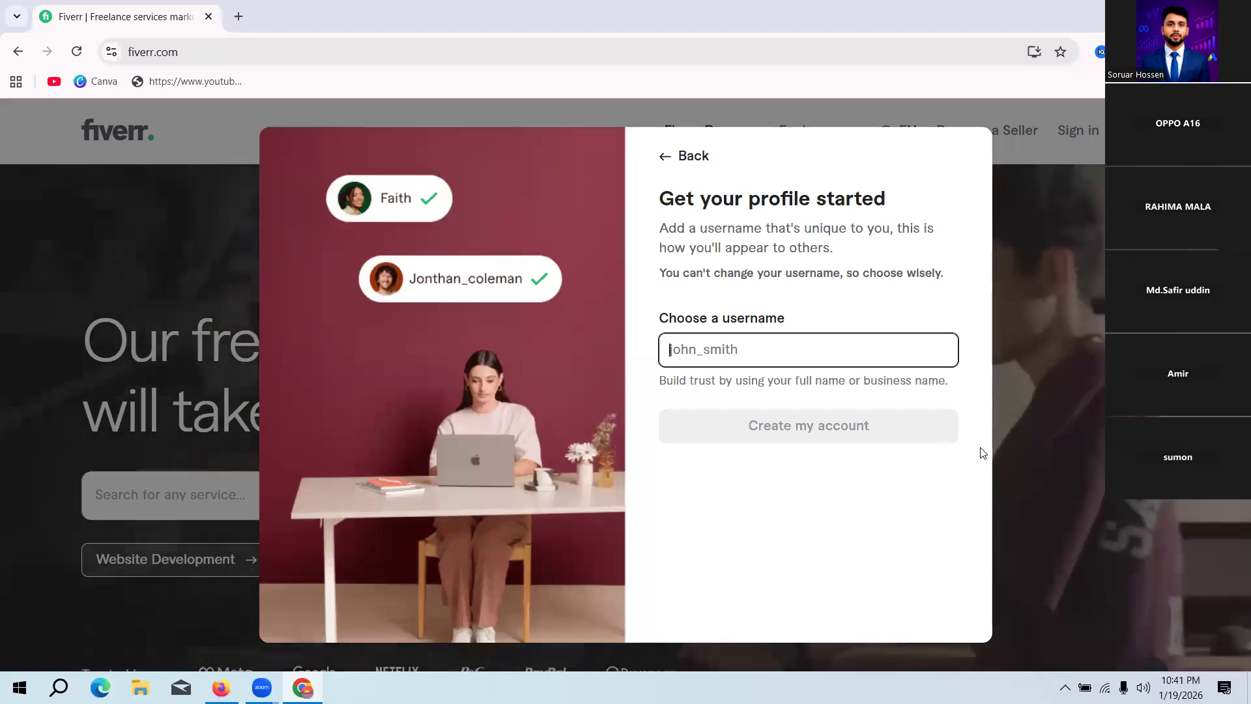
Step: Enter the account holder's first name as the Fiverr username, also trying it with a trailing underscore
text(sa)
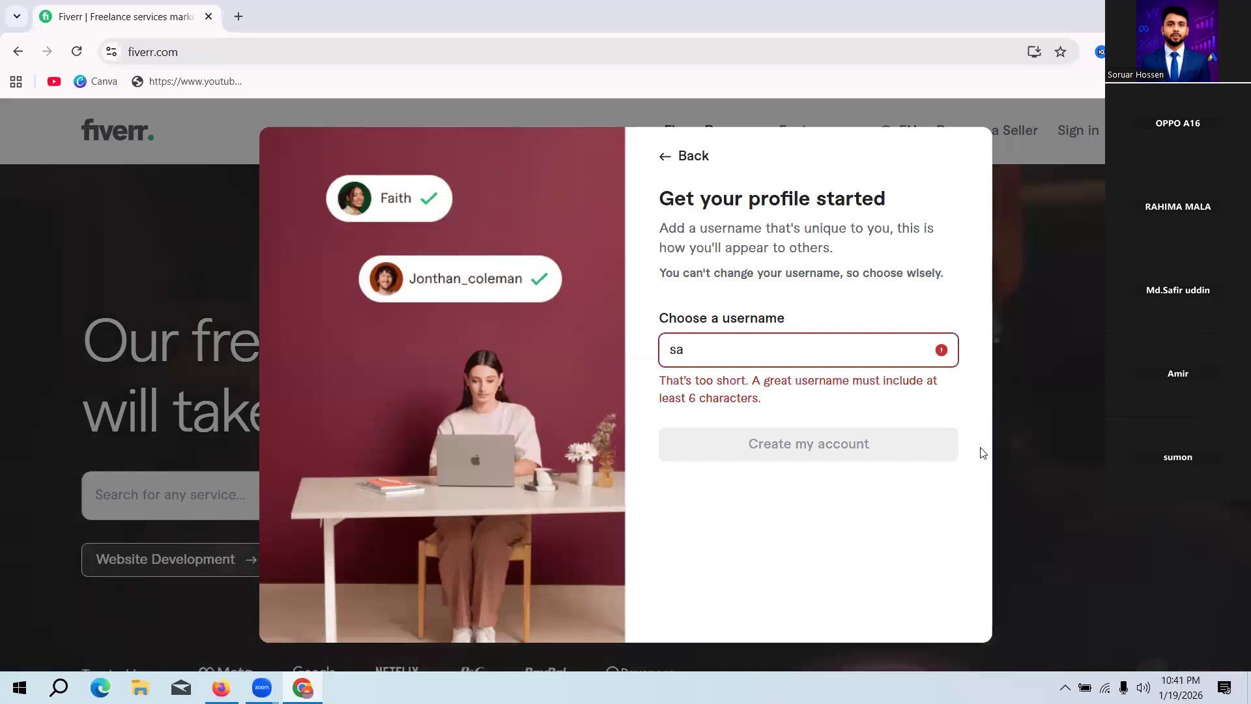
text(fi)
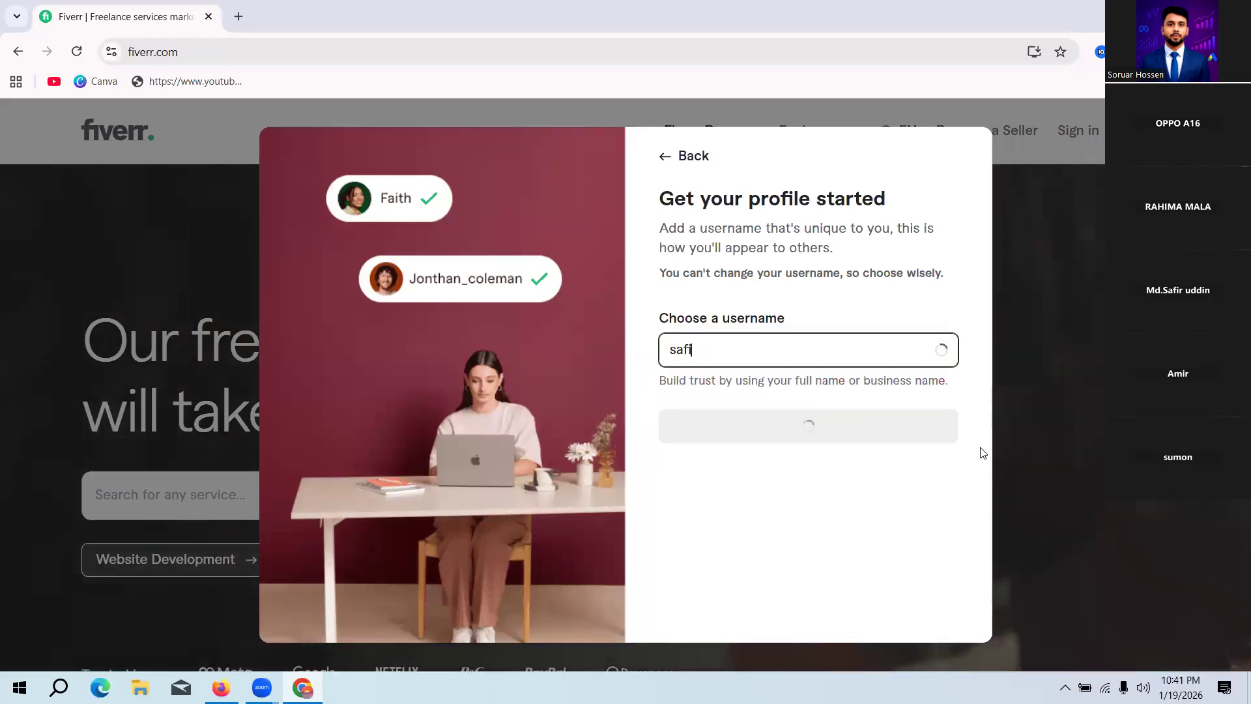
text(r)
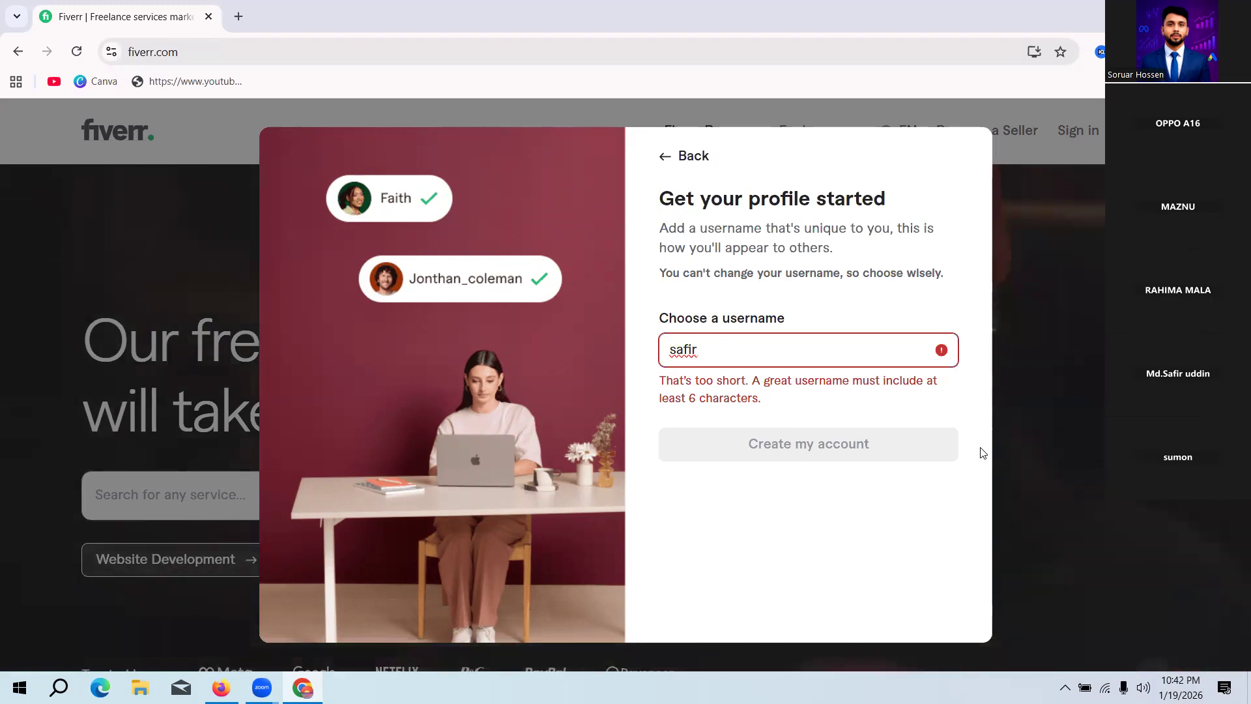
text(_)
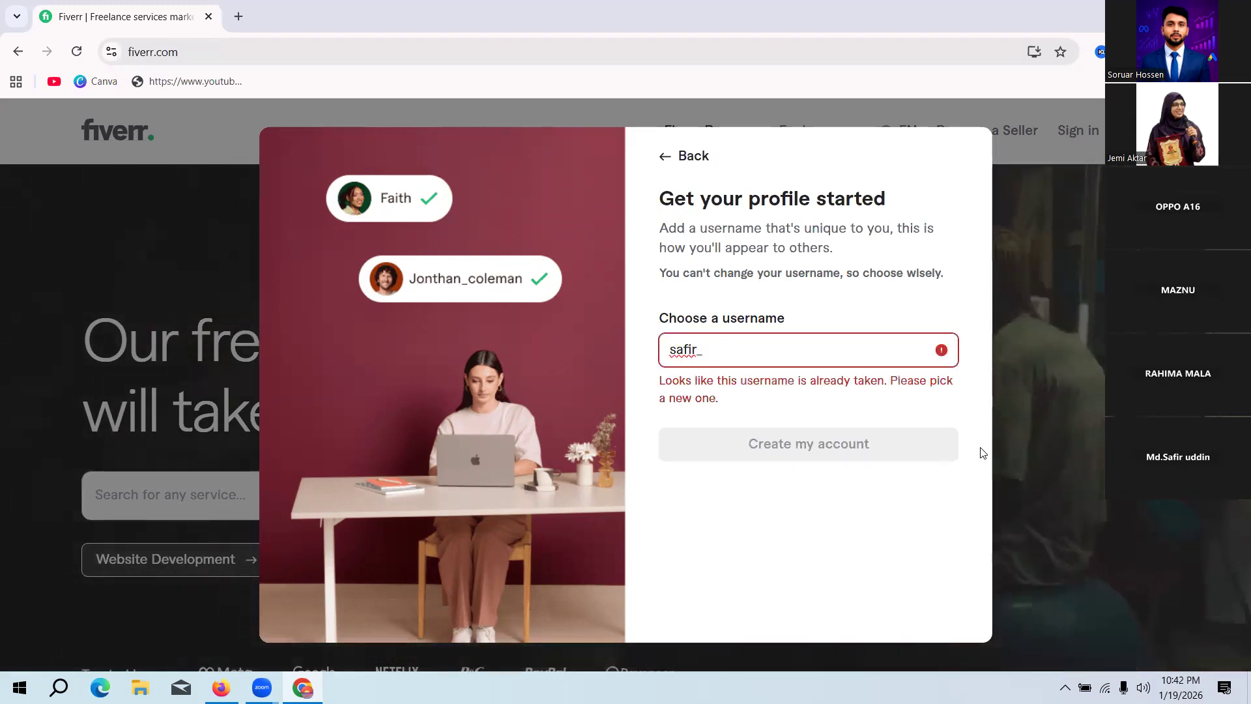
key(BackSpace)
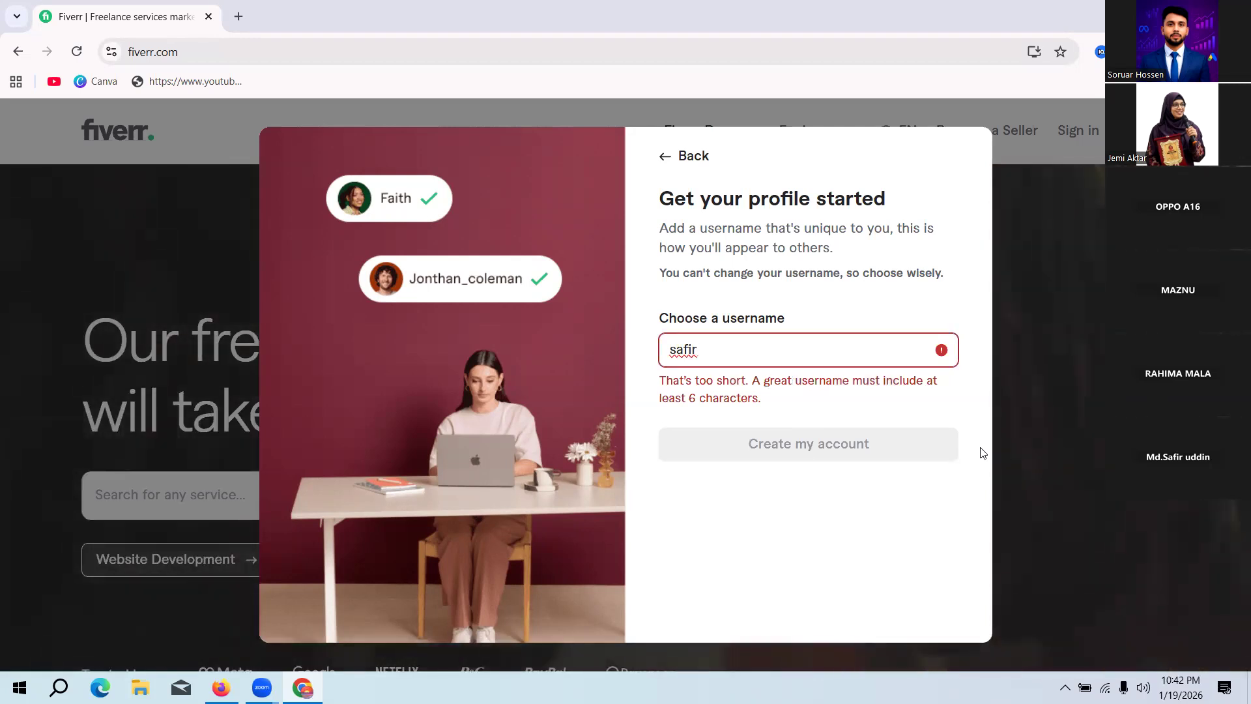
text(_)
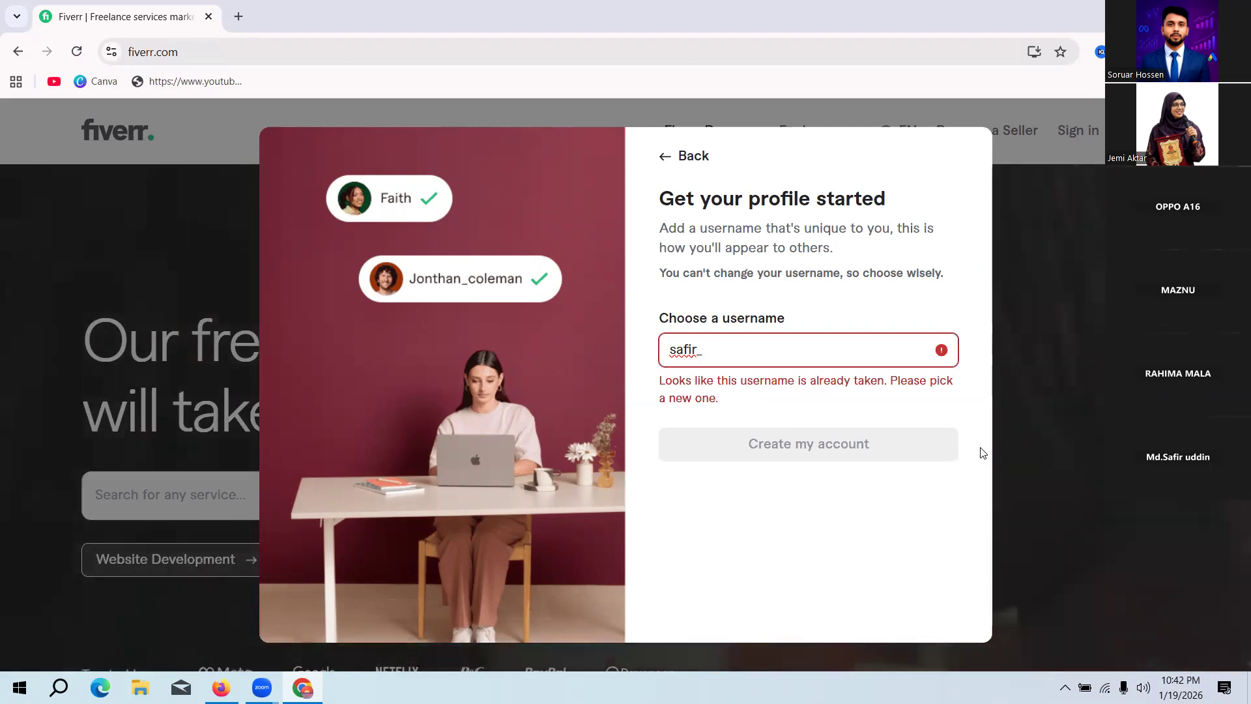
key(BackSpace)
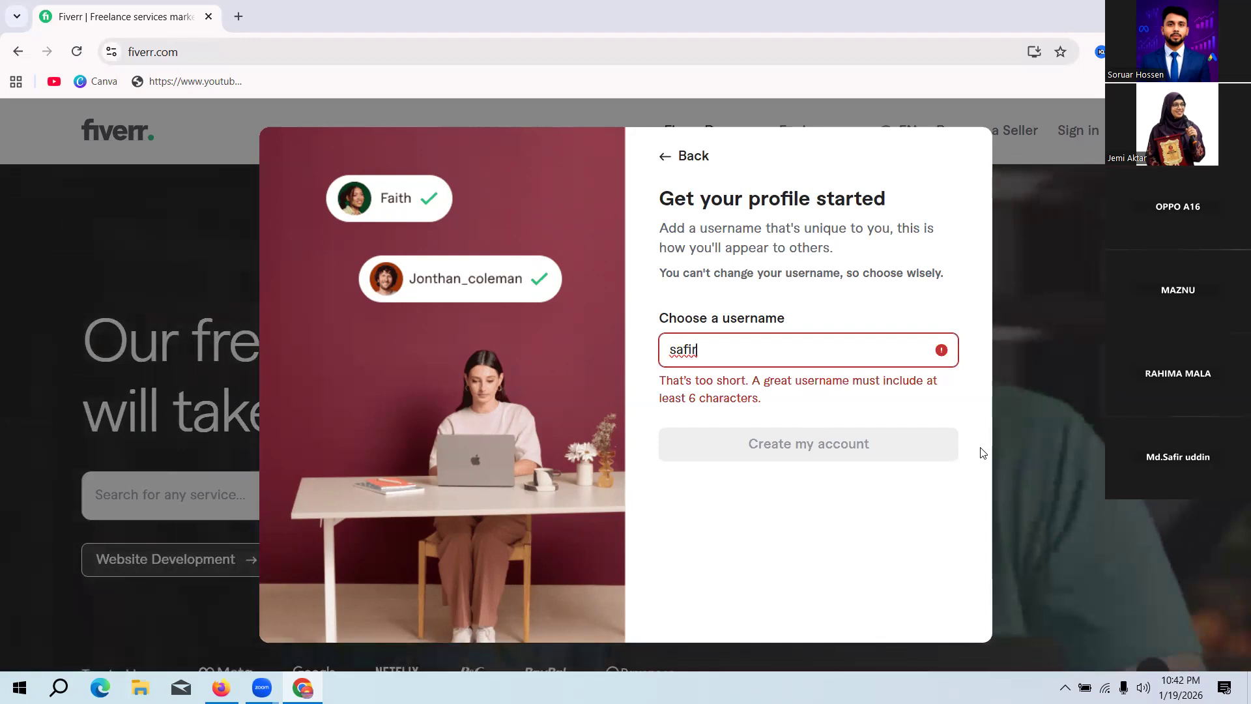
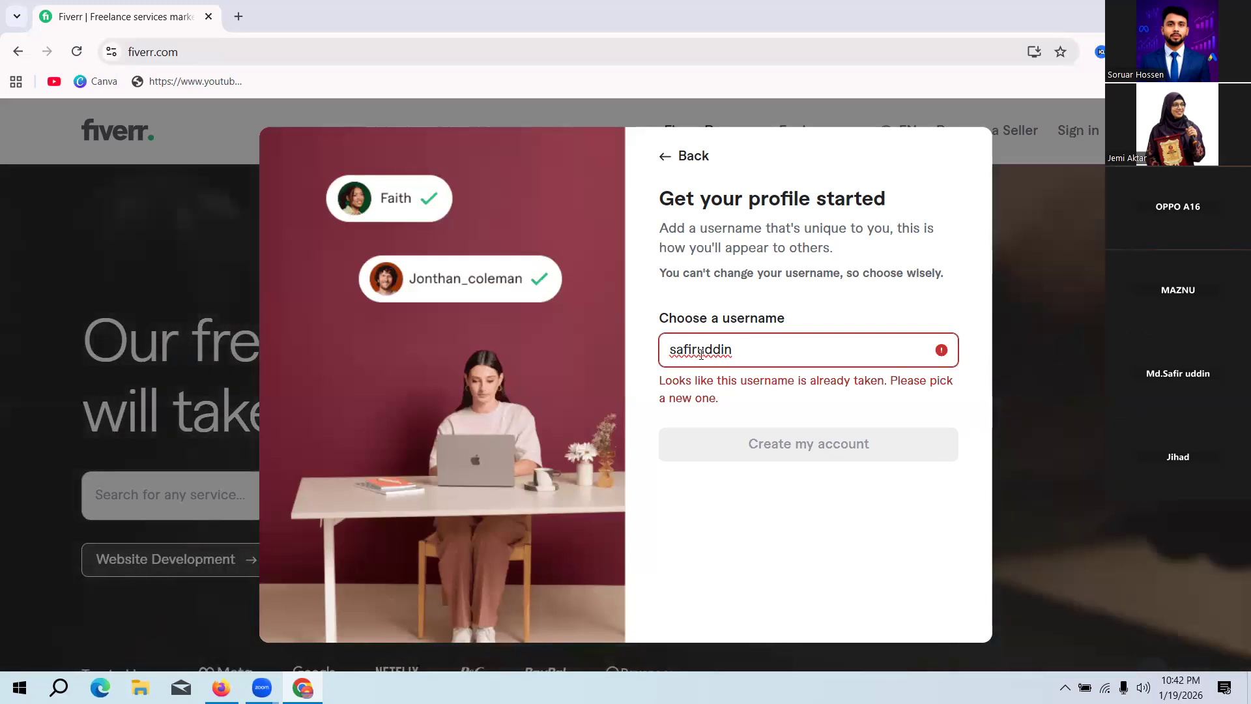
Step: Try the full name as the username, both joined together and separated by an underscore
click(701, 350)
text(_)
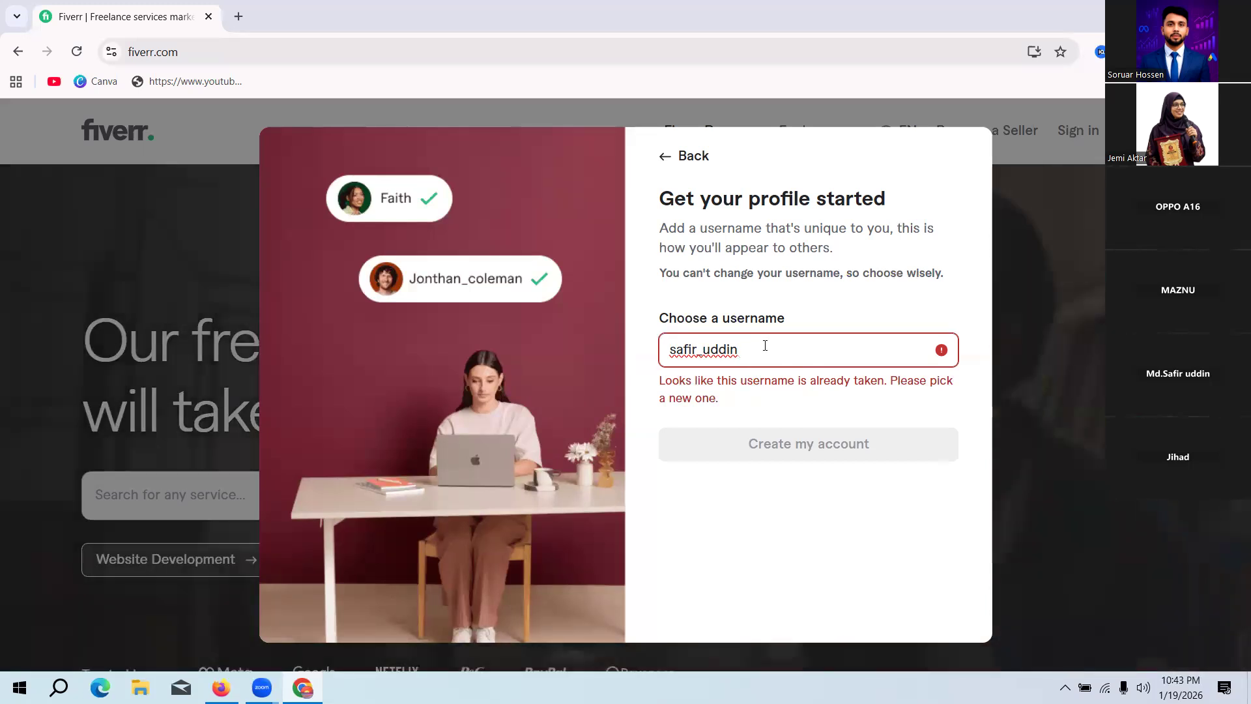
Step: Try replacing the surname in the username with a nickname, keeping the underscore after the first name
key(BackSpace)
key(BackSpace)
key(BackSpace)
key(BackSpace)
key(BackSpace)
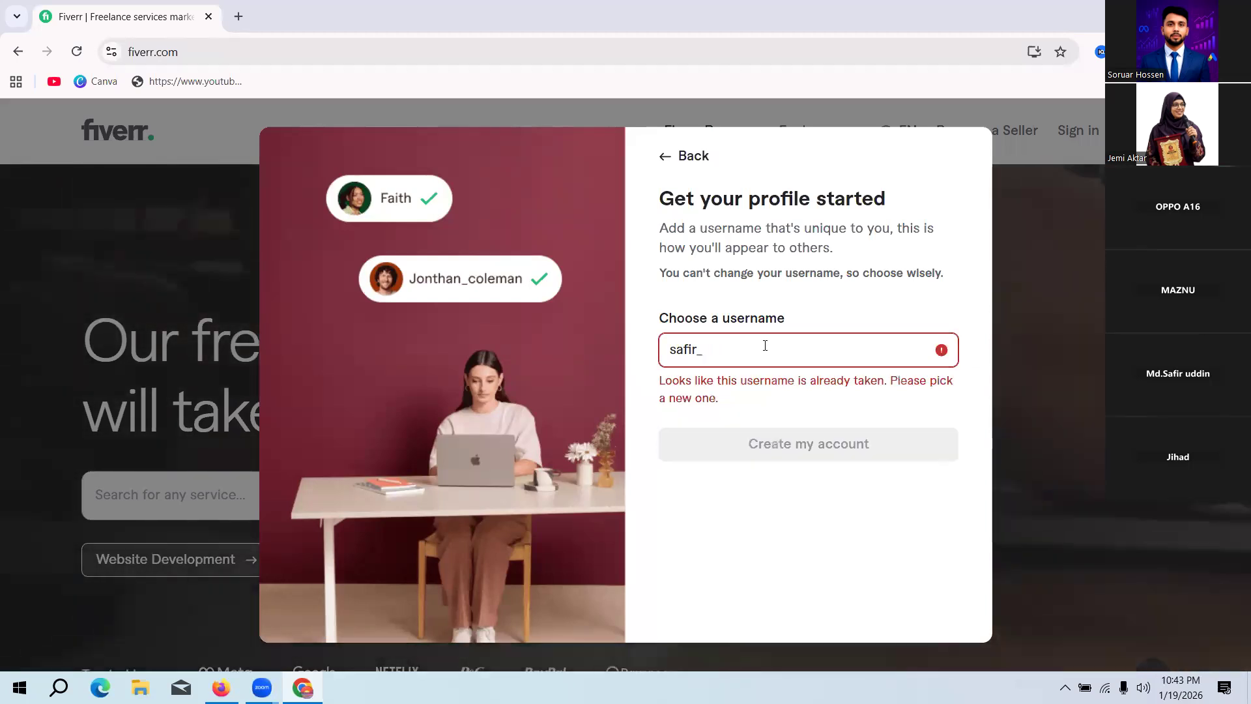
text(sunny)
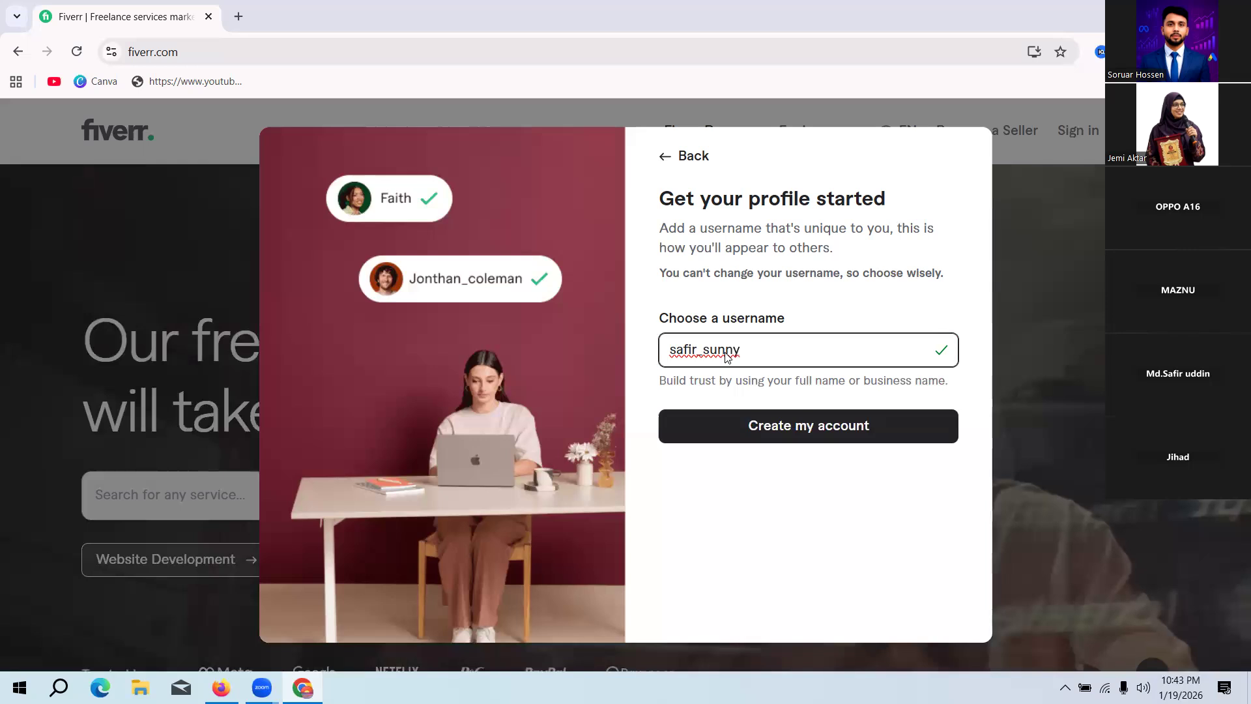
Step: Change the username to the prefix "dm_" followed by the first name only
drag(696, 350, 766, 352)
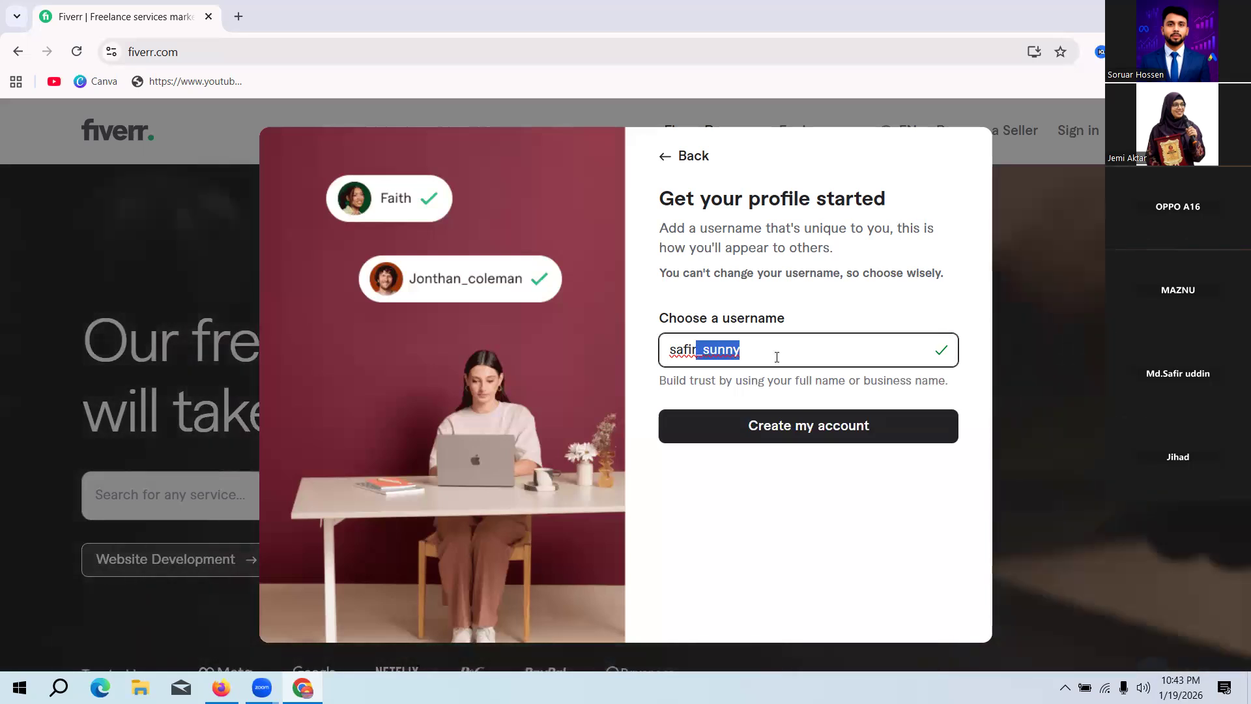
key(BackSpace)
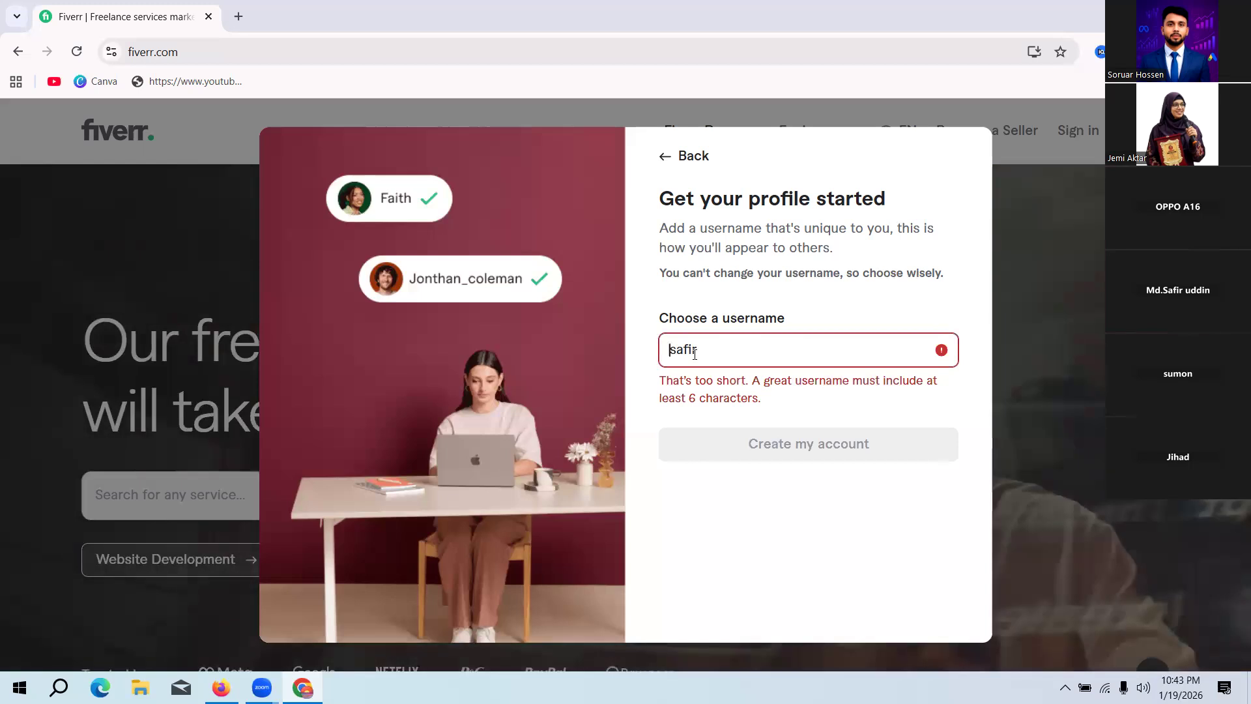
text(dm)
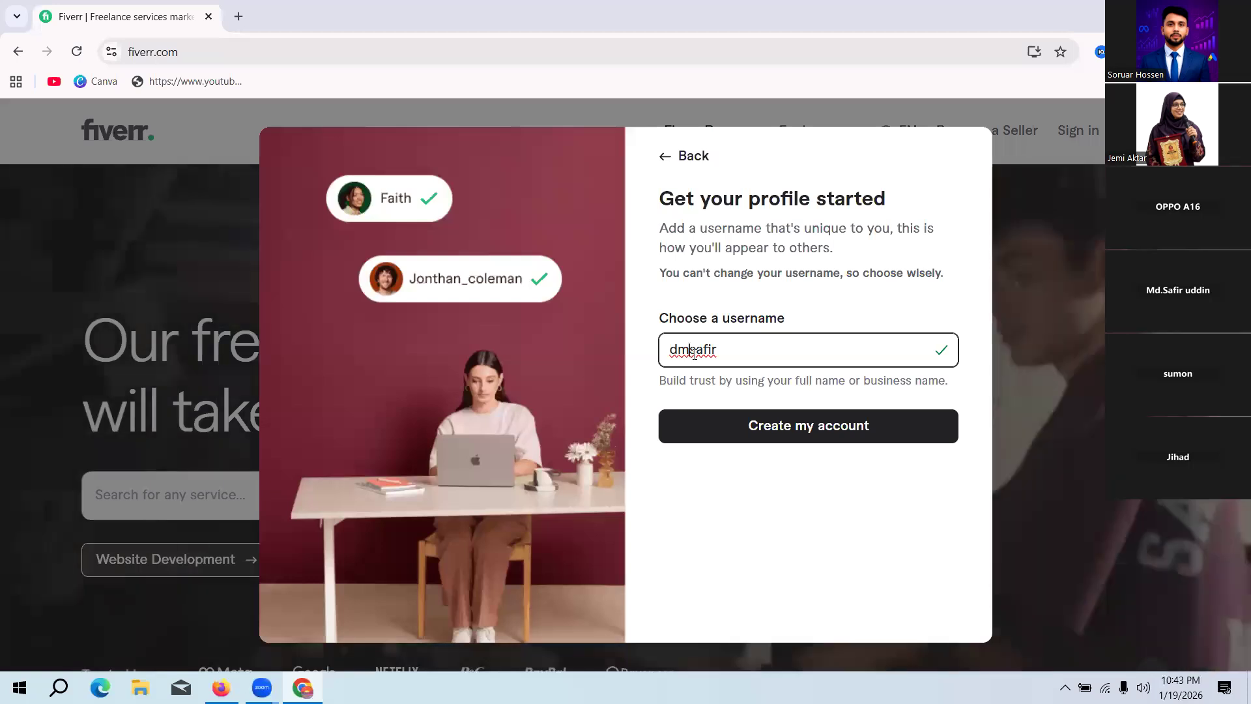
text(_)
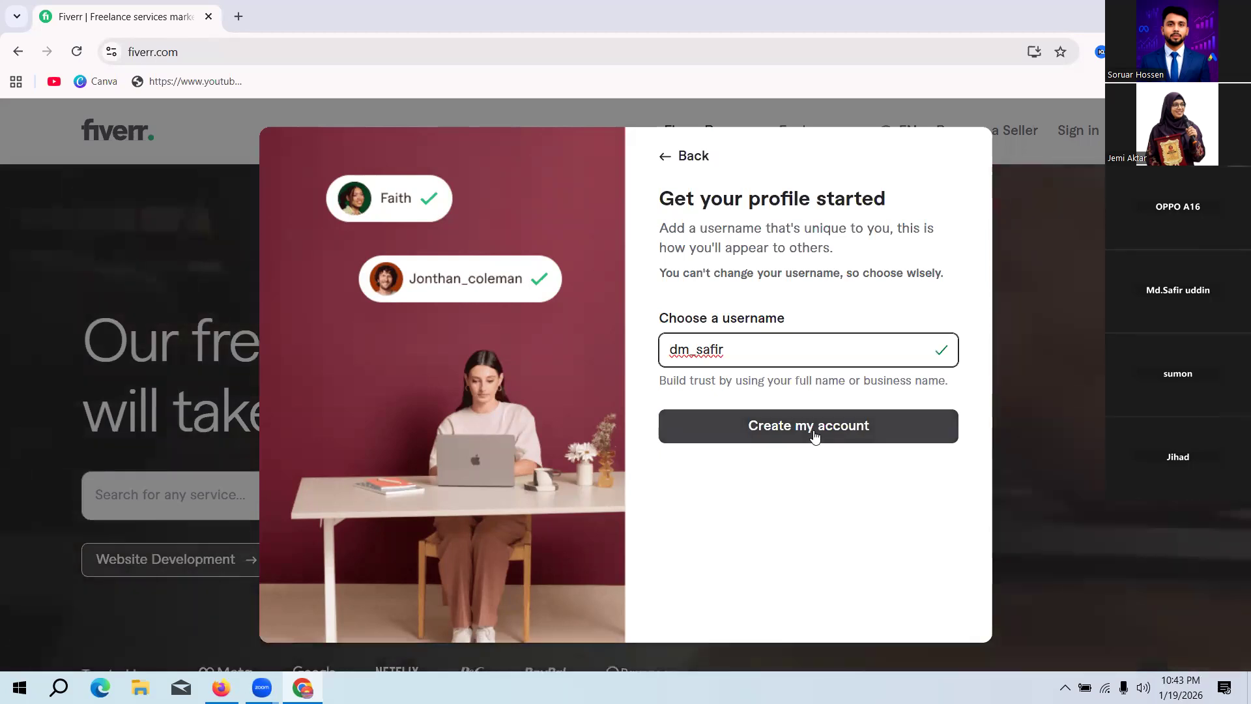
Step: Create the account with the chosen username and select the freelancer role as the reason for joining
click(810, 428)
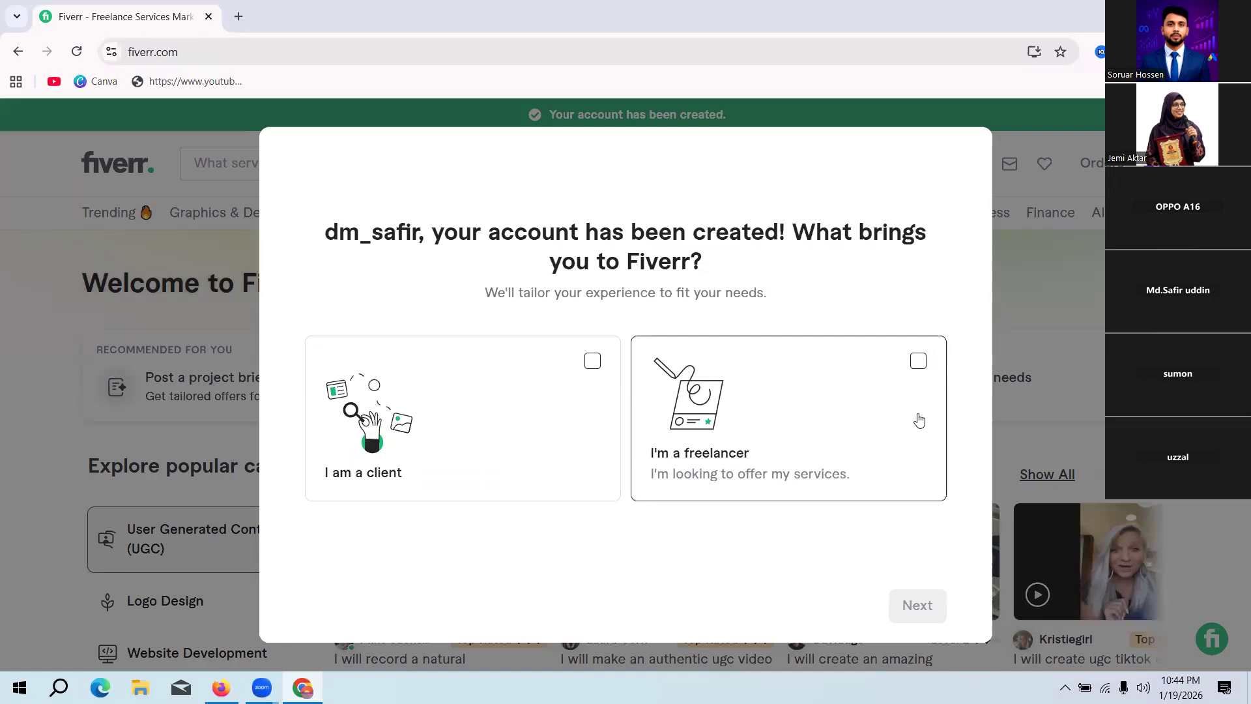
click(914, 366)
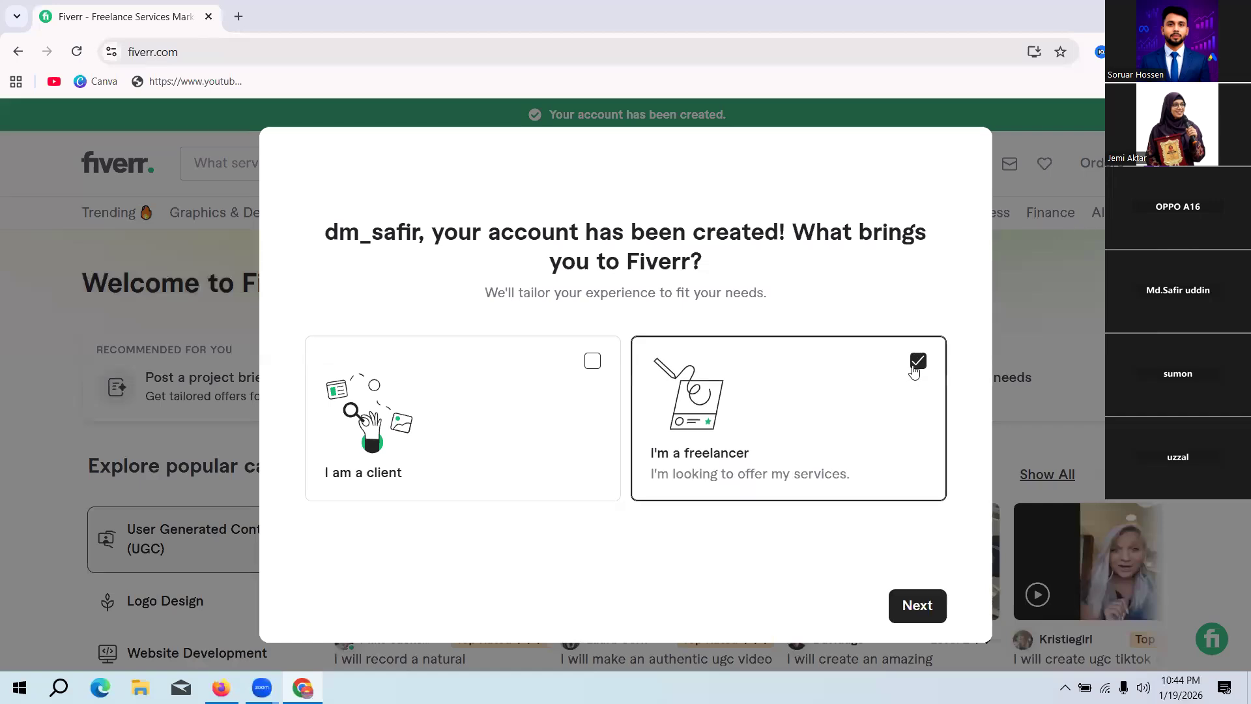
click(917, 605)
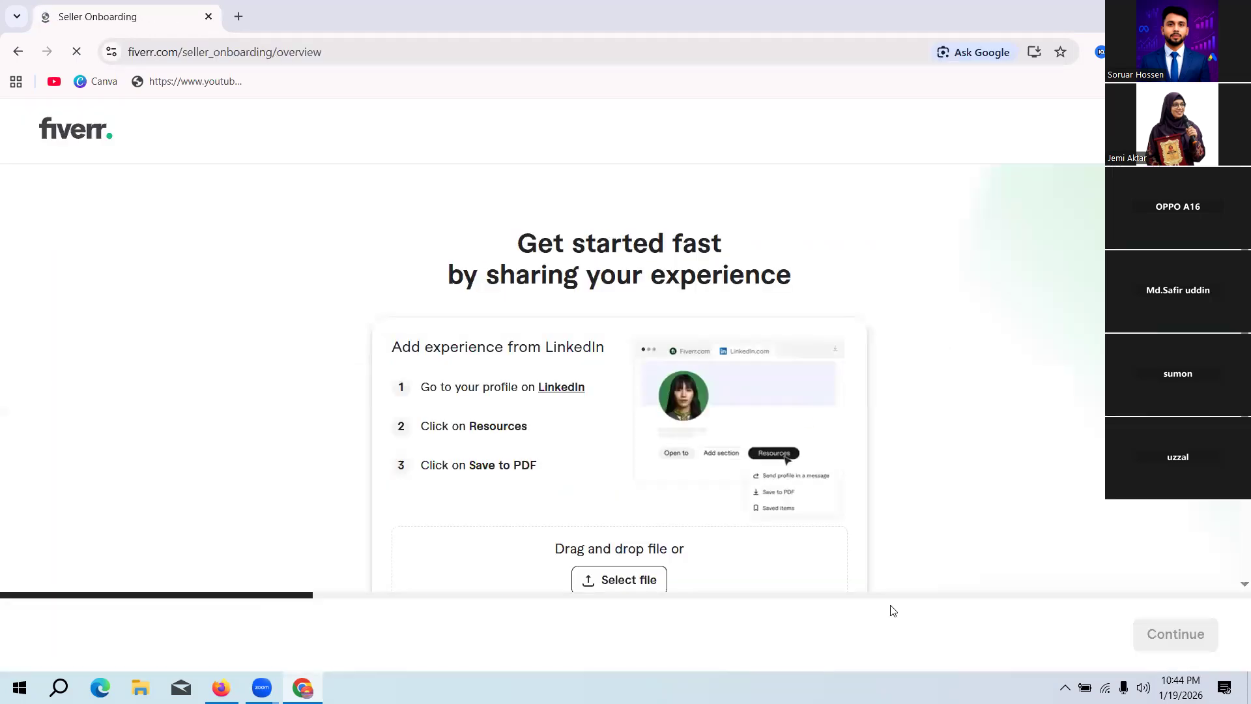
Step: Review the seller onboarding page's options for adding experience from LinkedIn, uploading a CV or filling out the profile manually
scroll(1075, 335, down, 1)
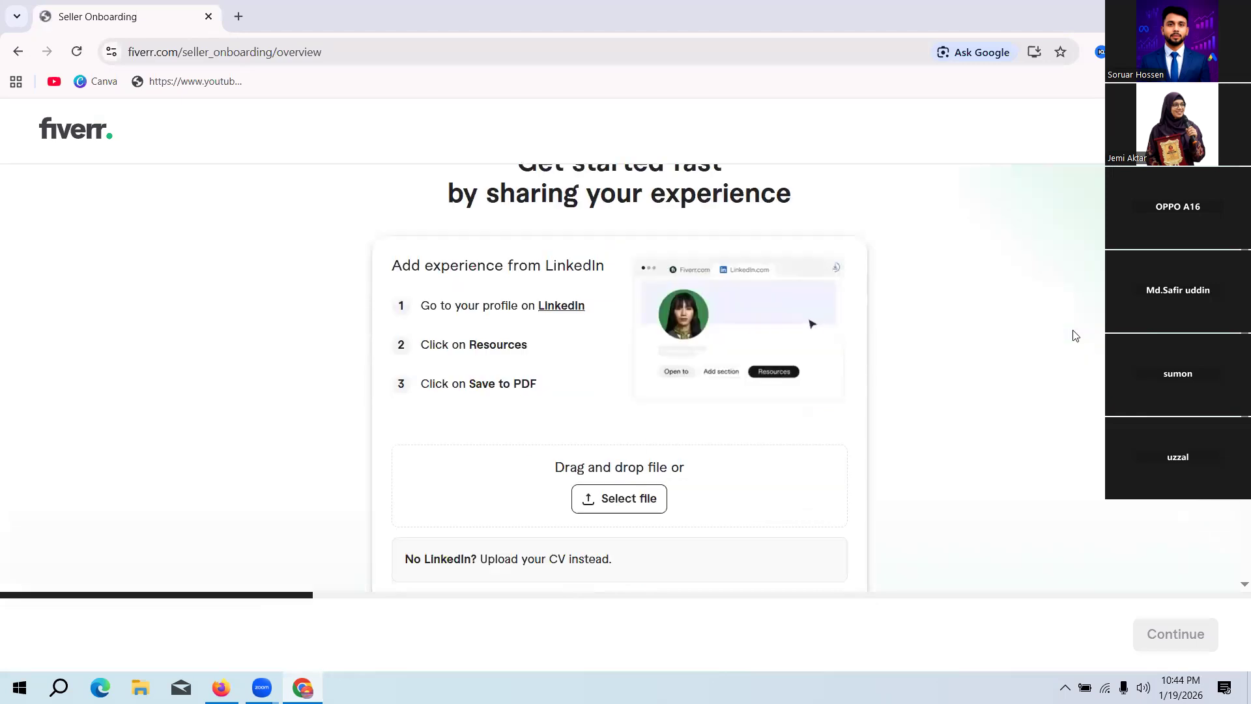
scroll(1075, 336, down, 1)
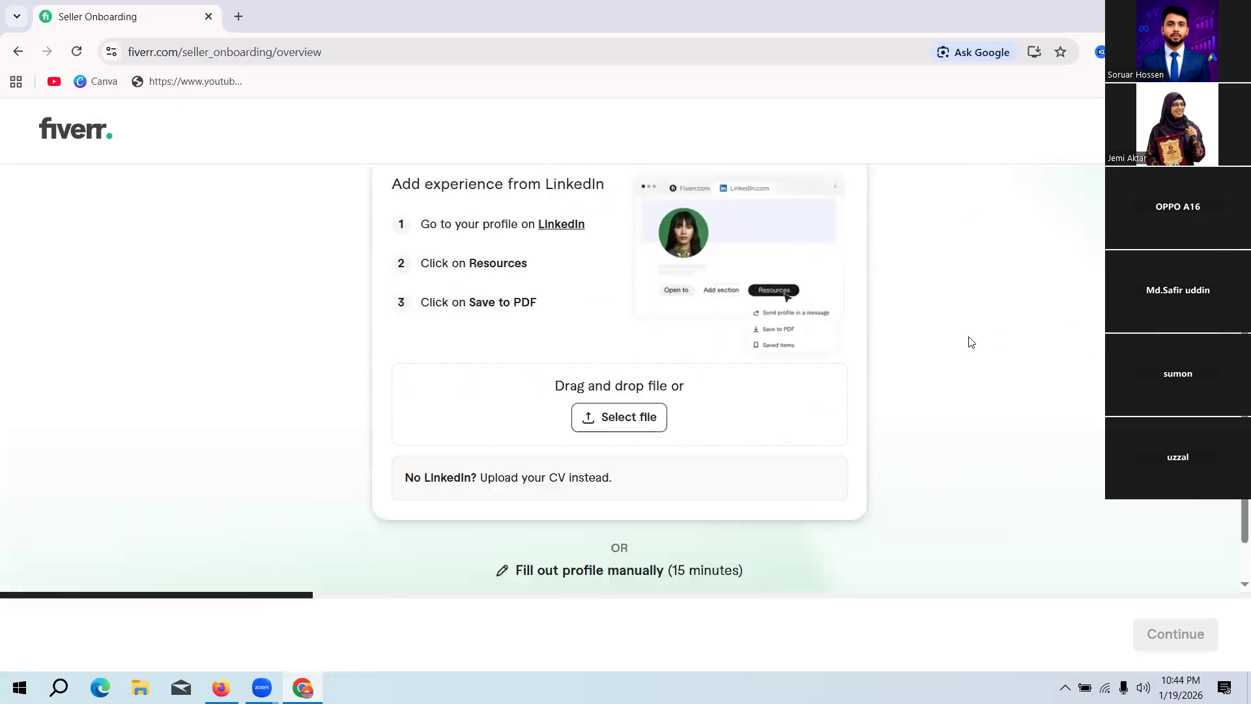
scroll(946, 349, down, 1)
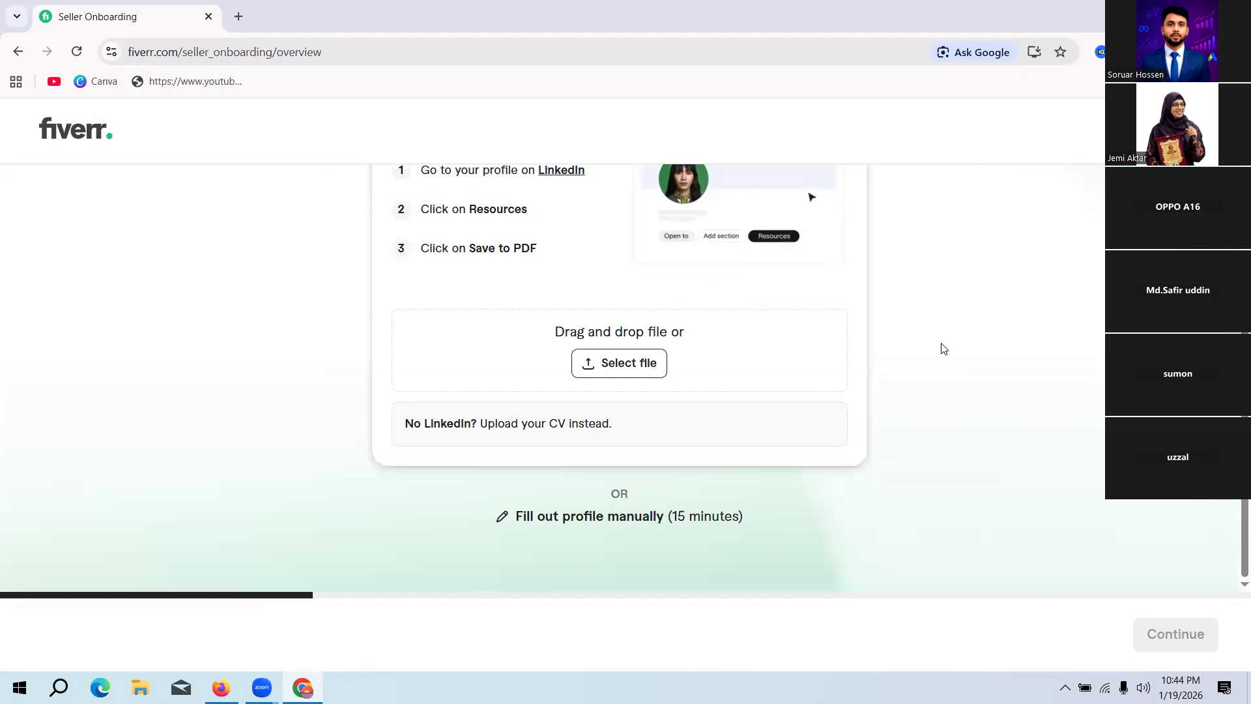
scroll(944, 348, up, 2)
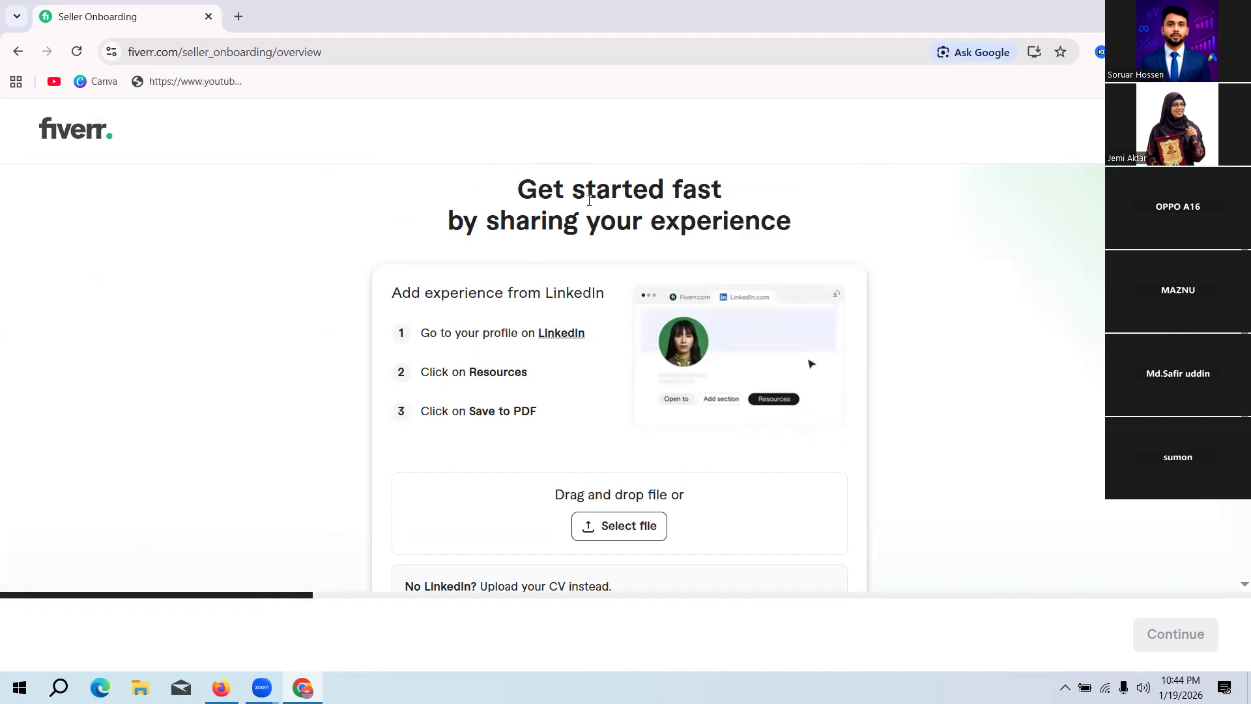
drag(534, 194, 743, 221)
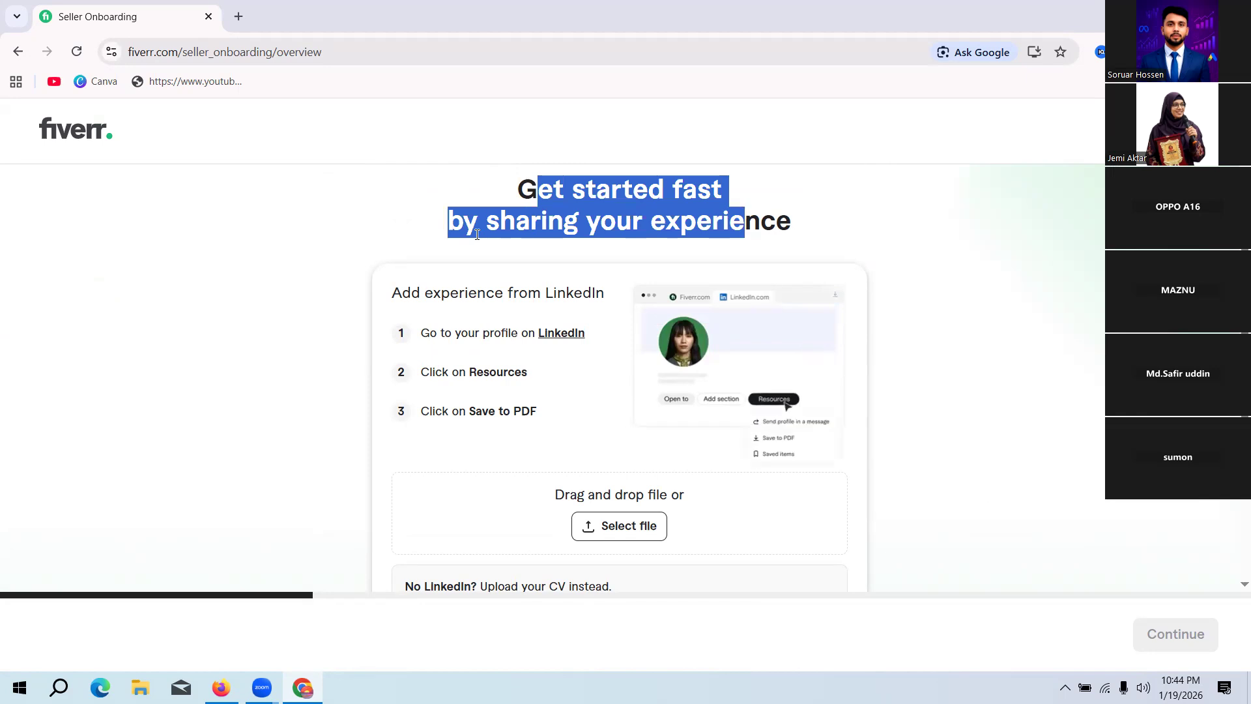
click(850, 219)
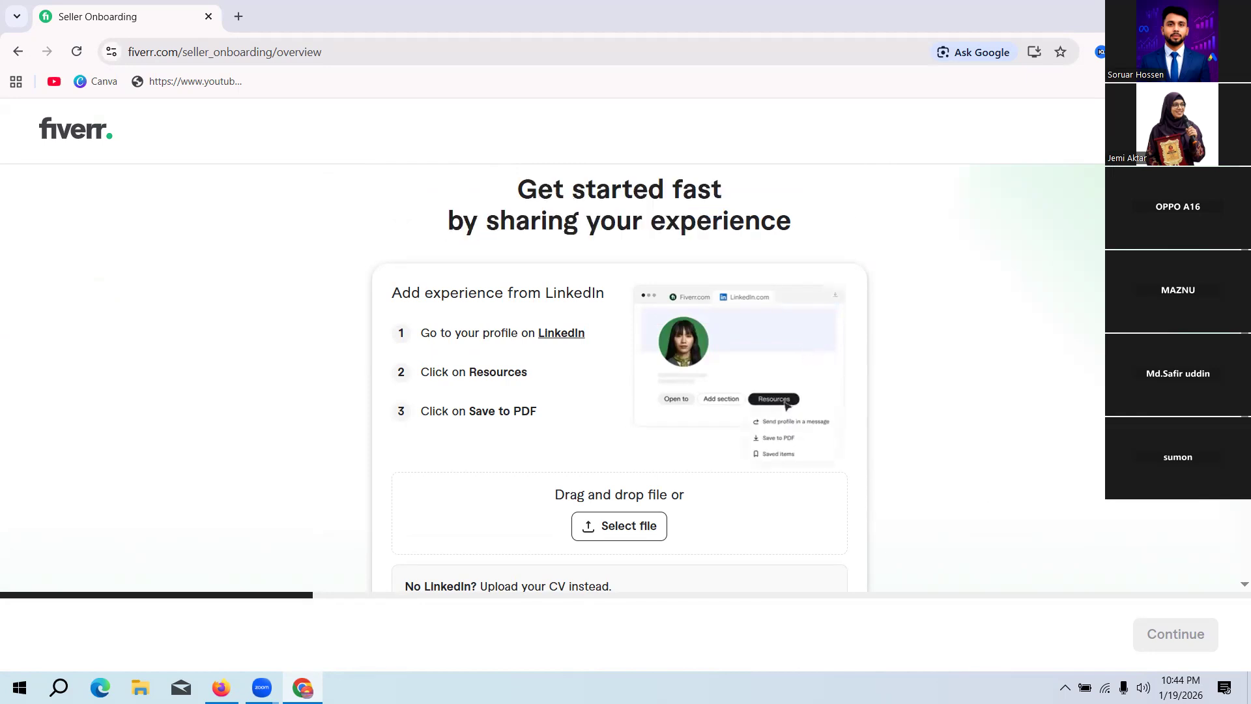
scroll(619, 384, down, 2)
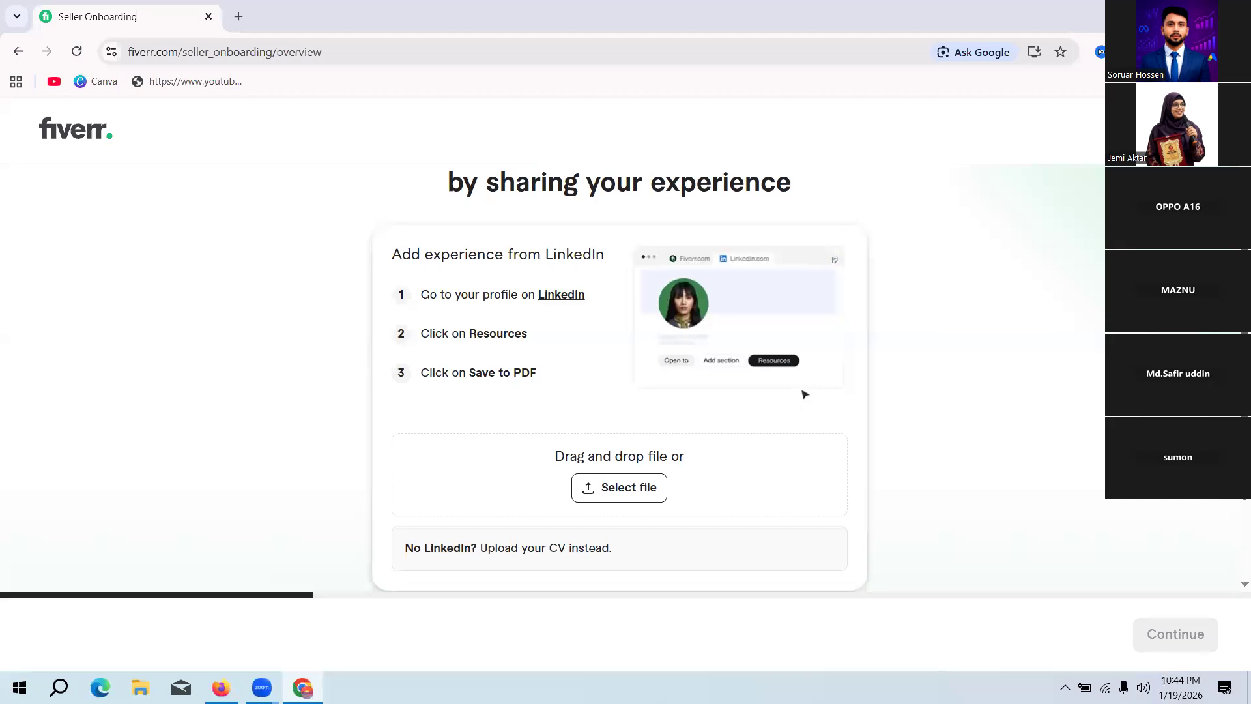
scroll(619, 384, down, 1)
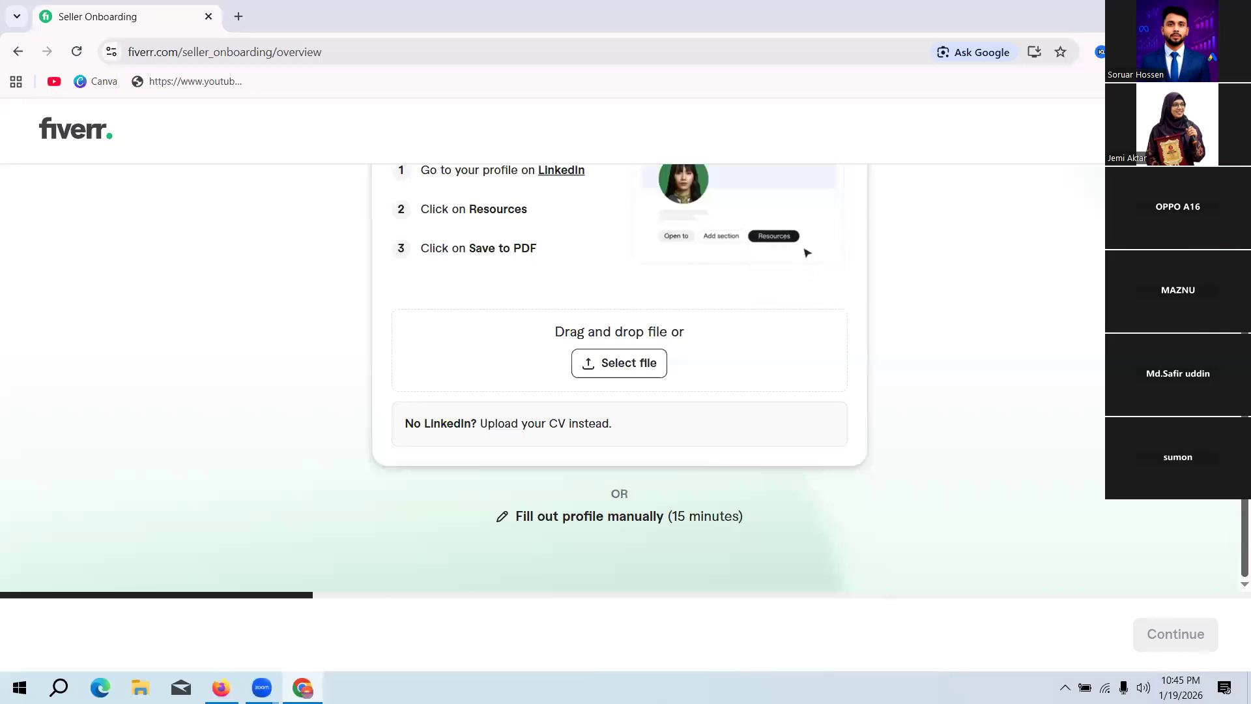
scroll(1101, 141, up, 3)
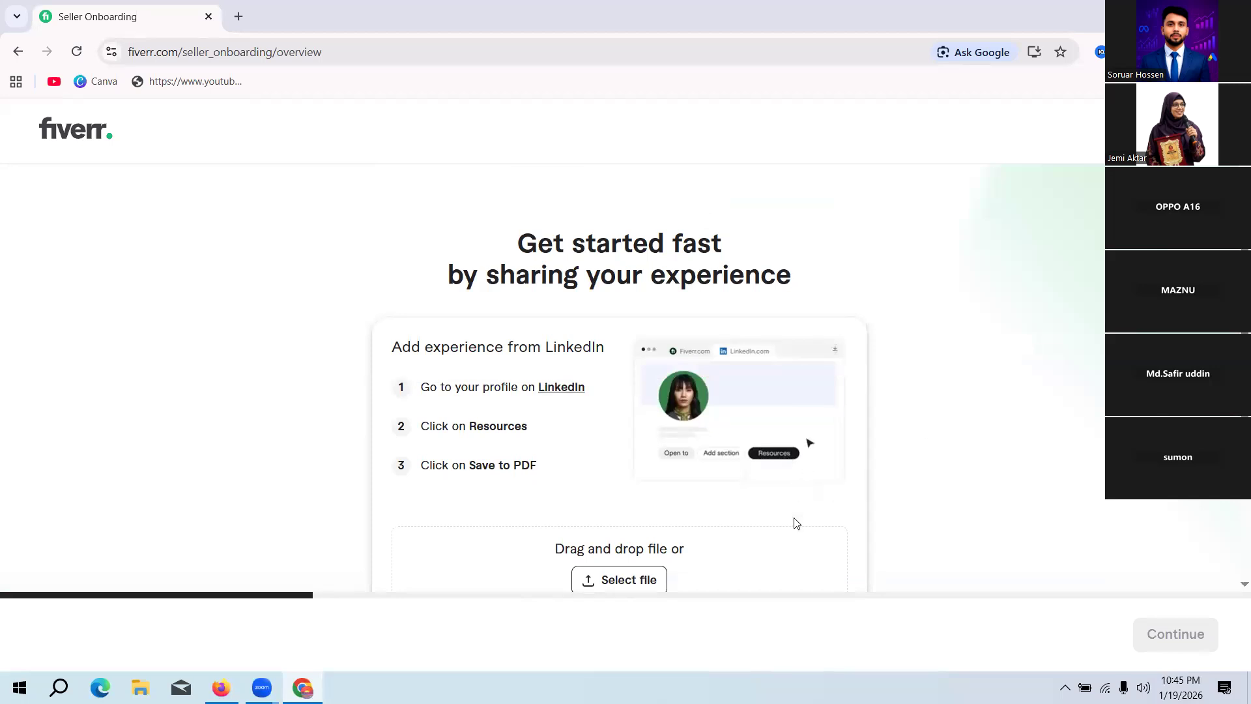
Step: Go back to the Fiverr home page and re-enter seller onboarding through Become a Seller
key(F5)
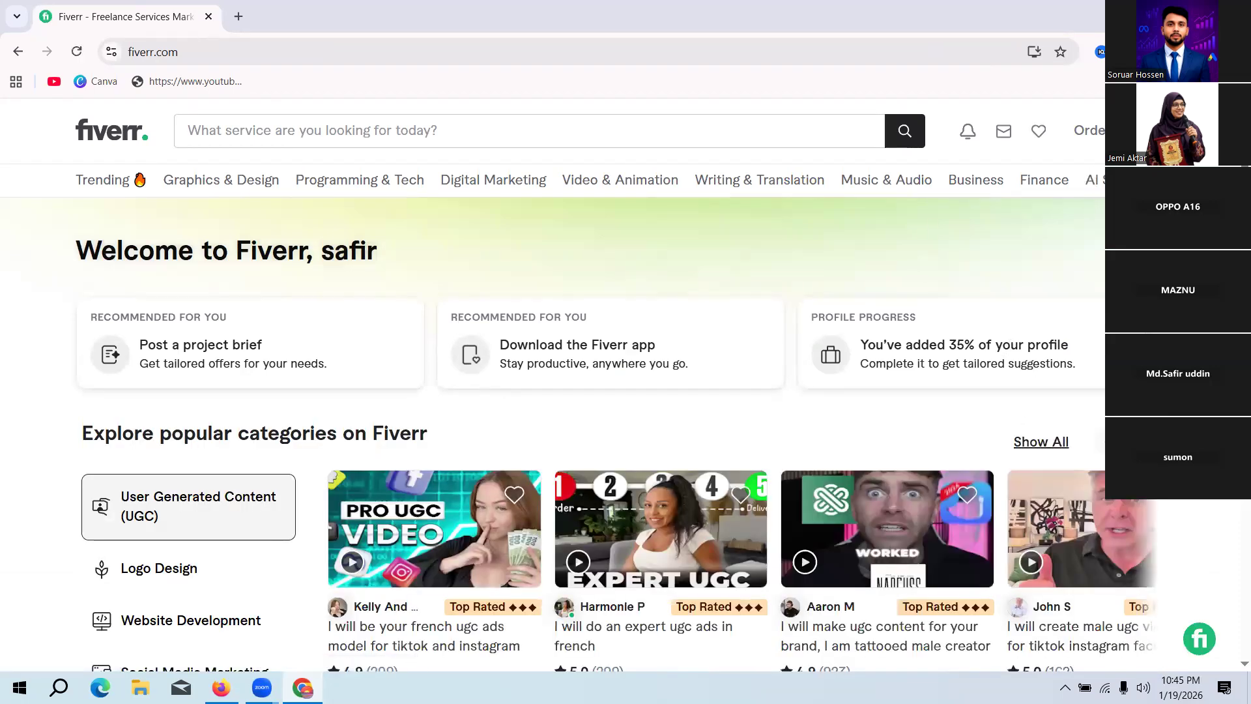
click(1150, 131)
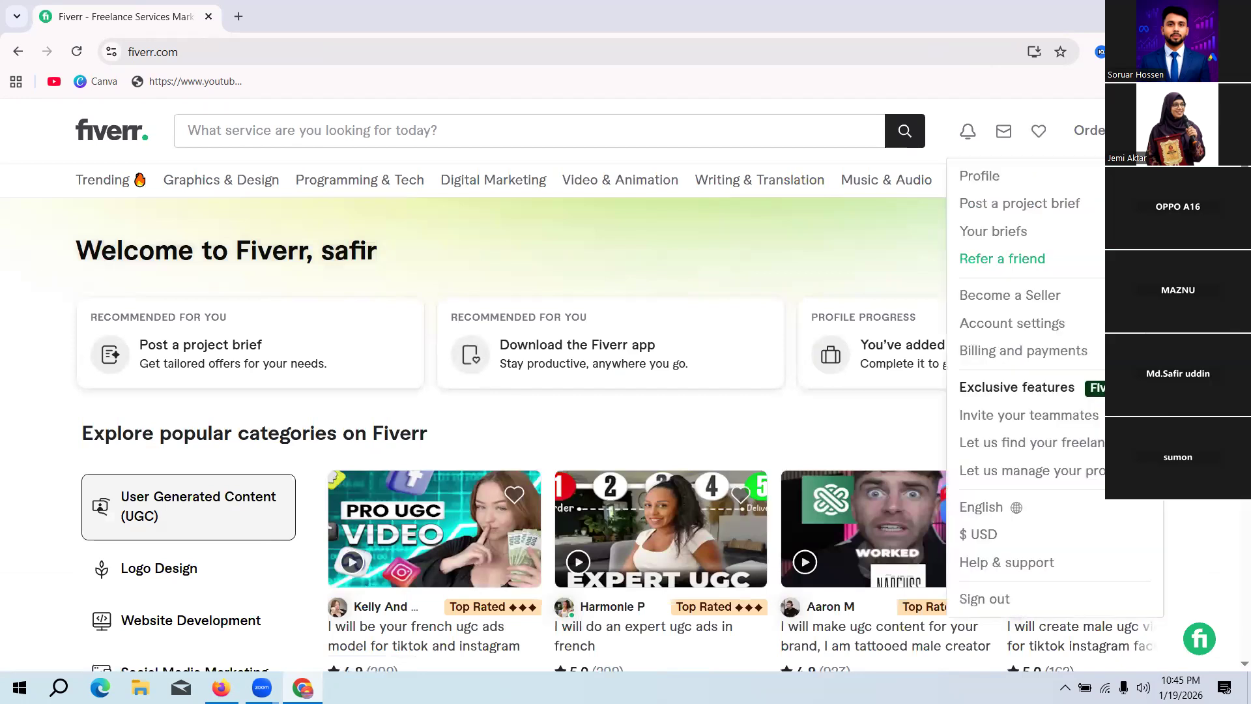
click(1037, 296)
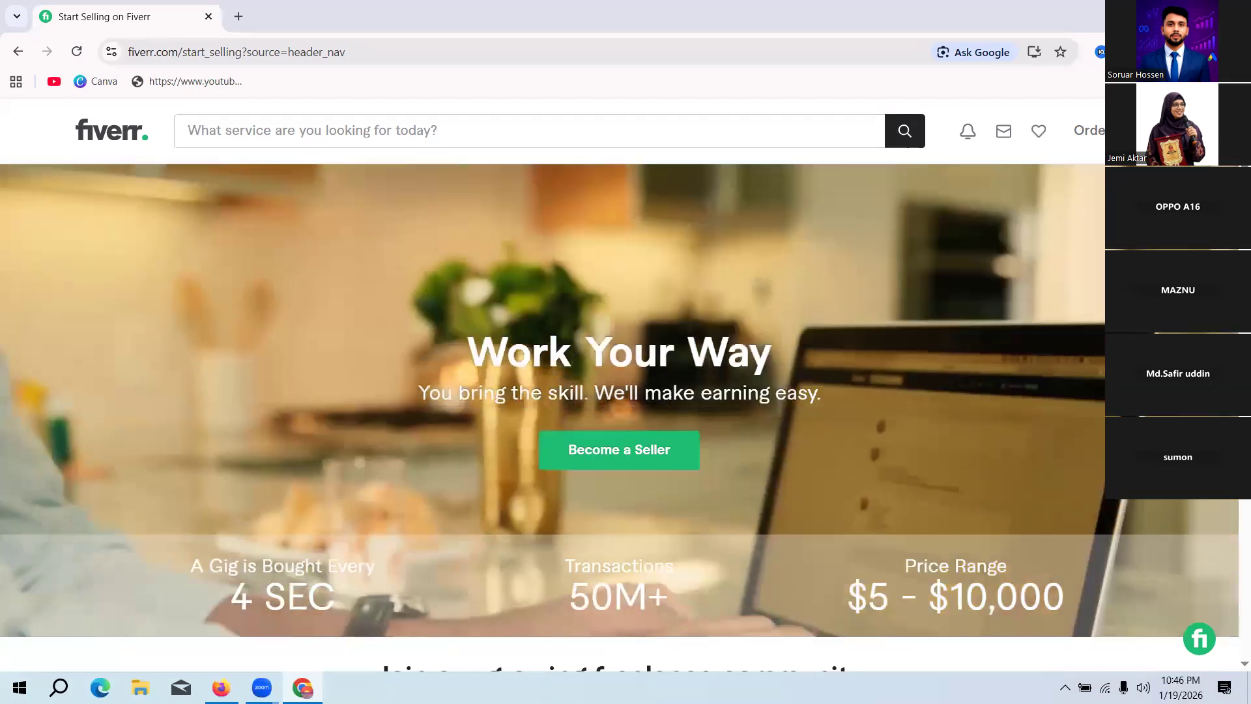
click(1148, 131)
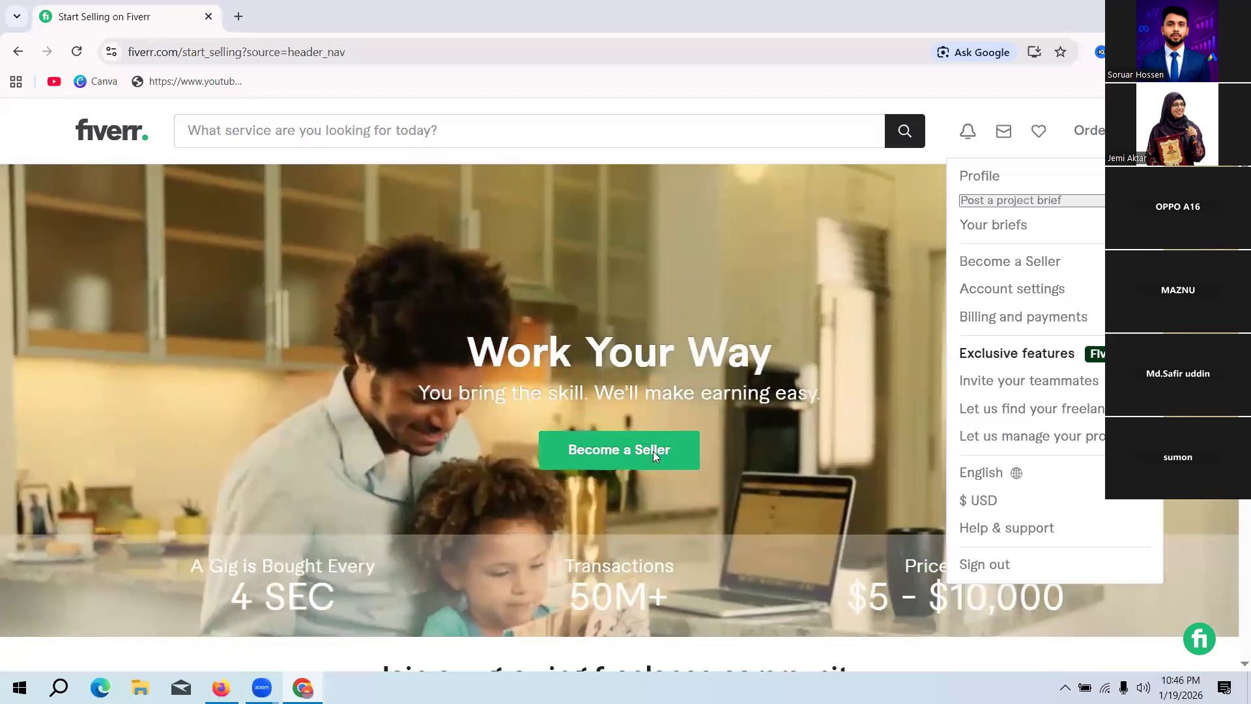
click(652, 451)
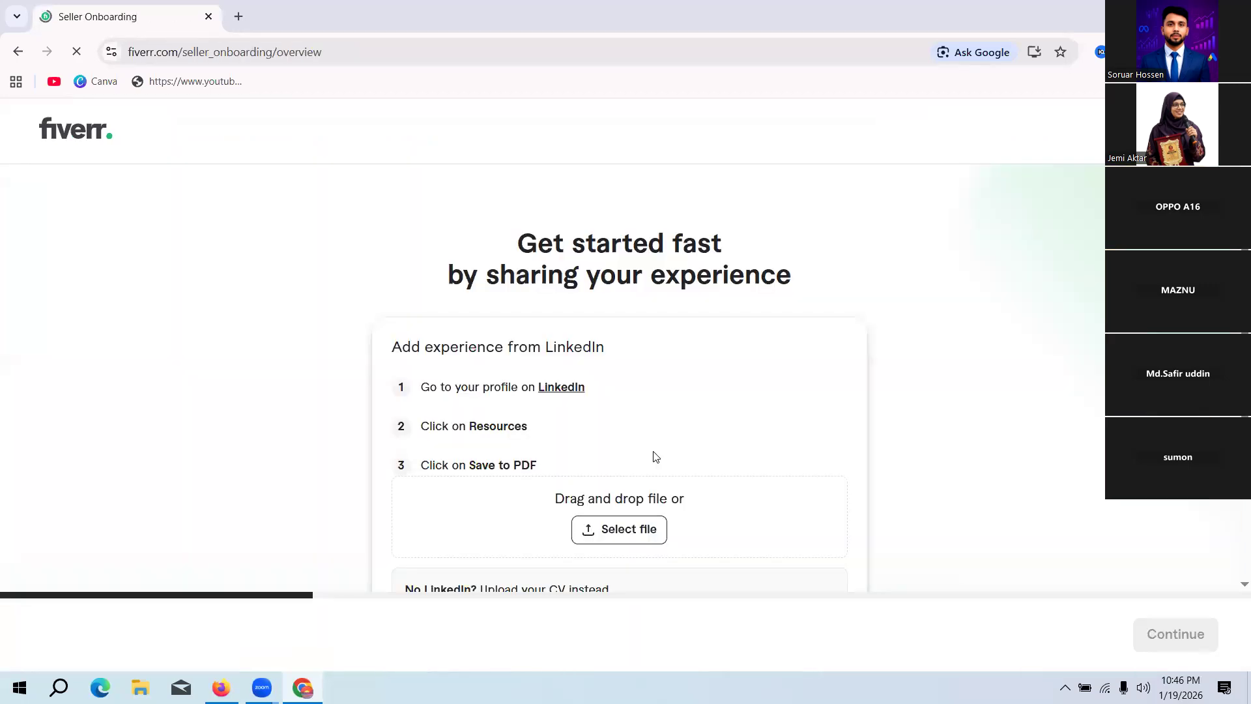
Step: Choose to fill out the seller profile manually, going back once to the LinkedIn import page and choosing it again
scroll(932, 352, down, 3)
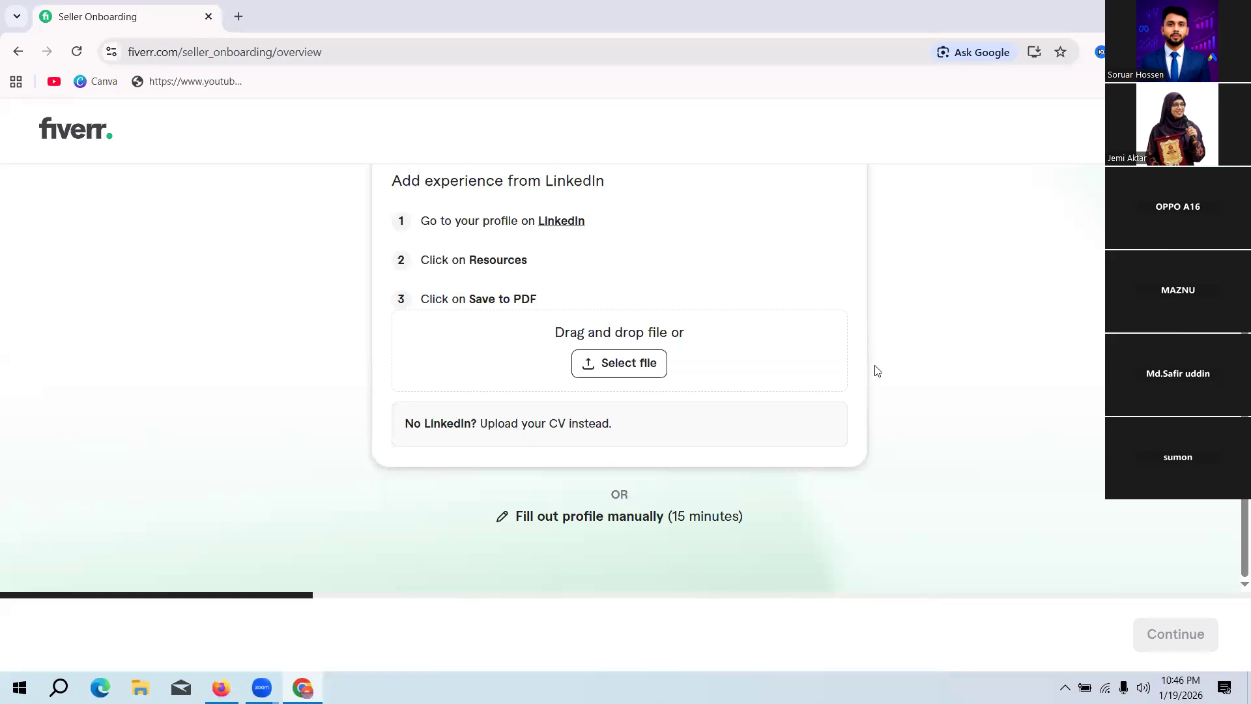
scroll(792, 385, up, 3)
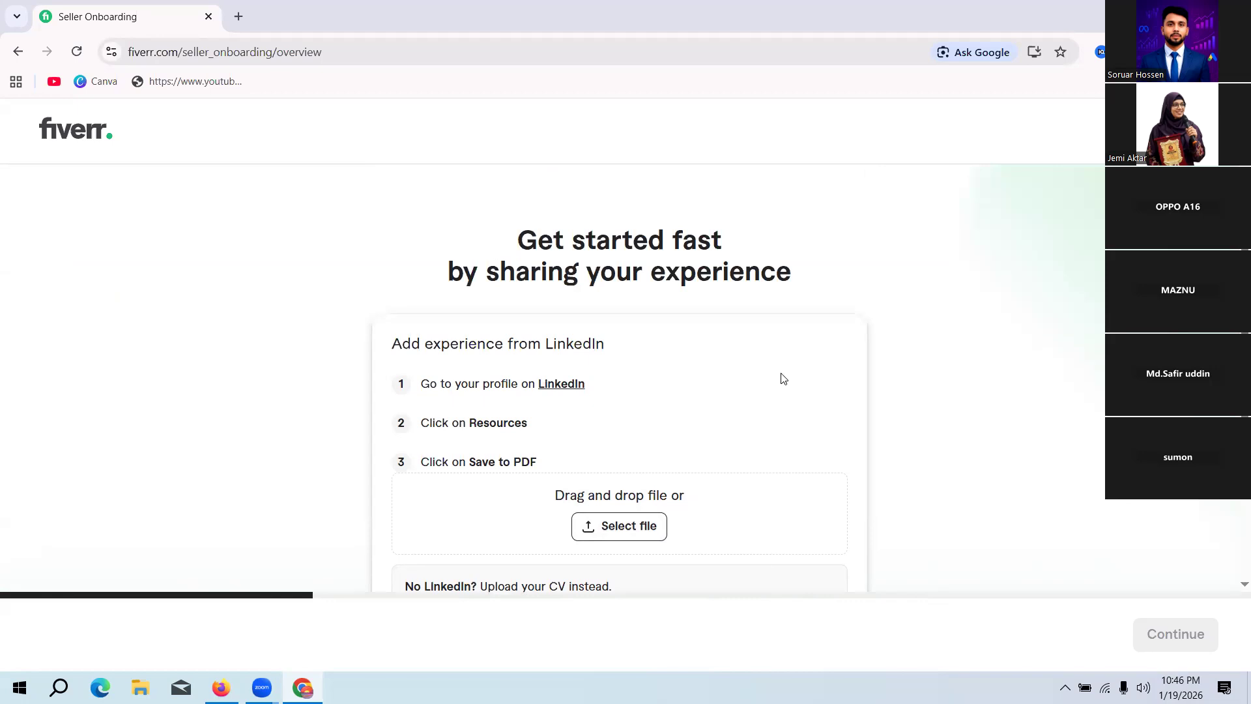
scroll(761, 384, down, 3)
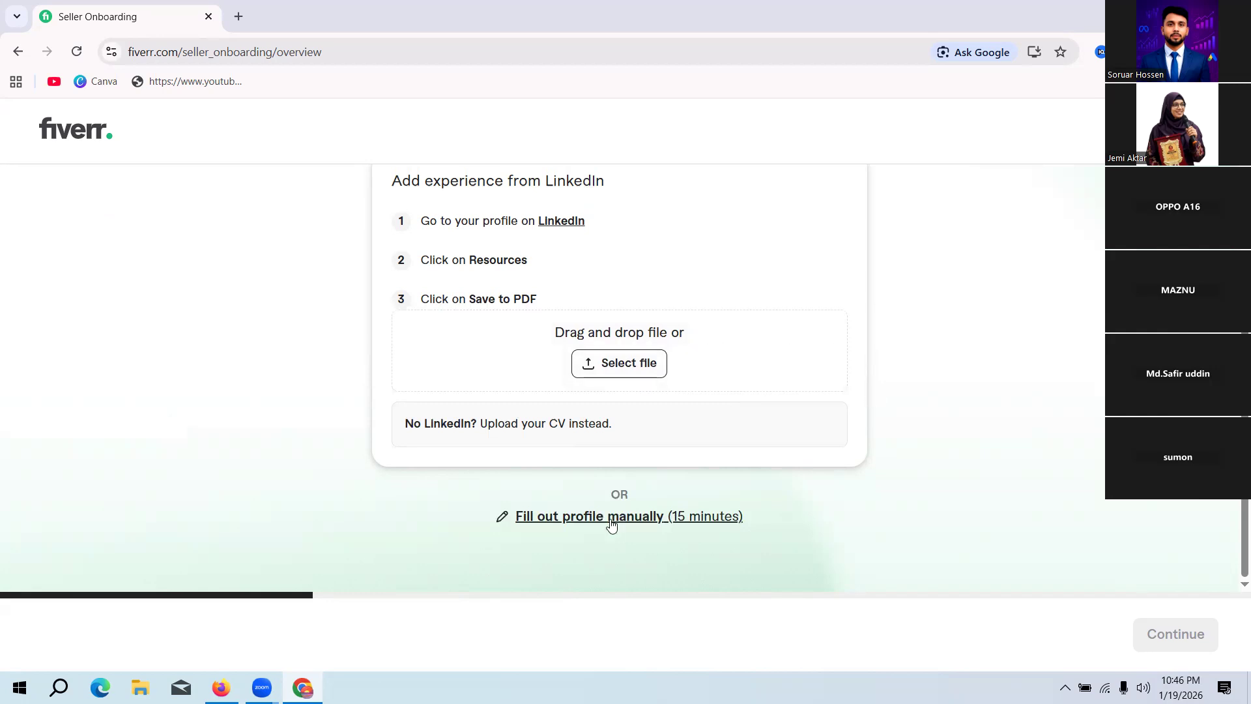
click(659, 516)
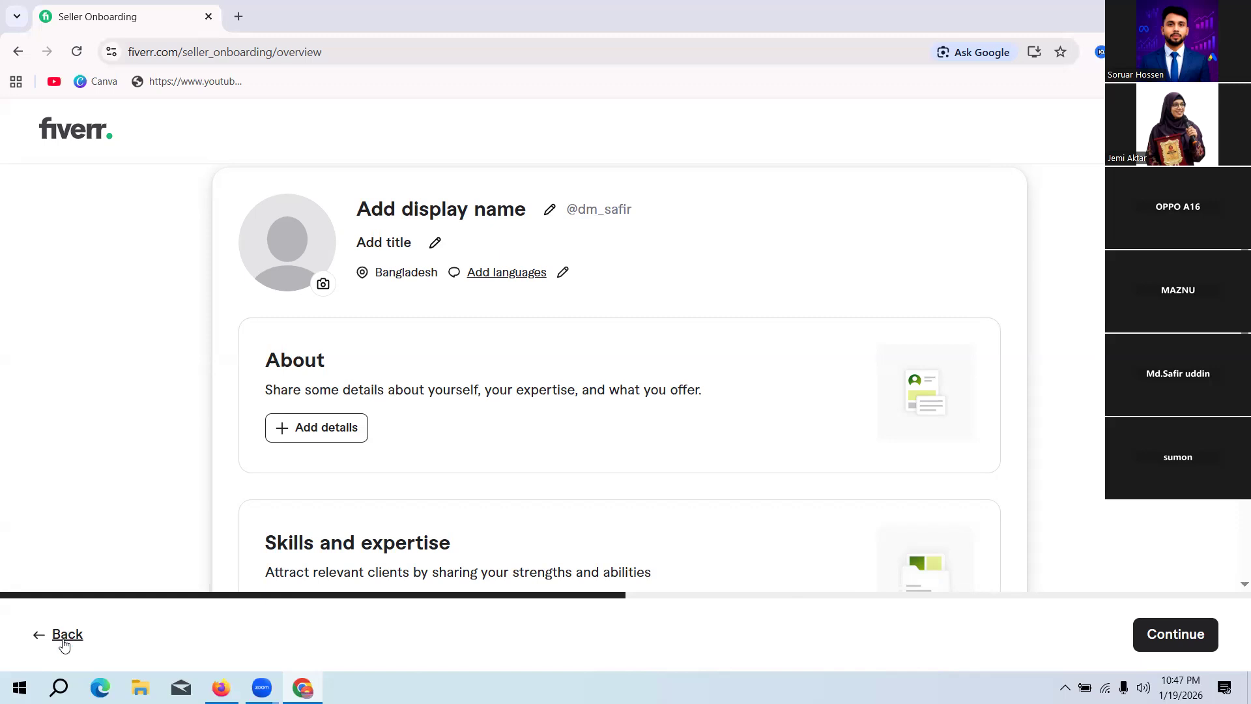
click(66, 638)
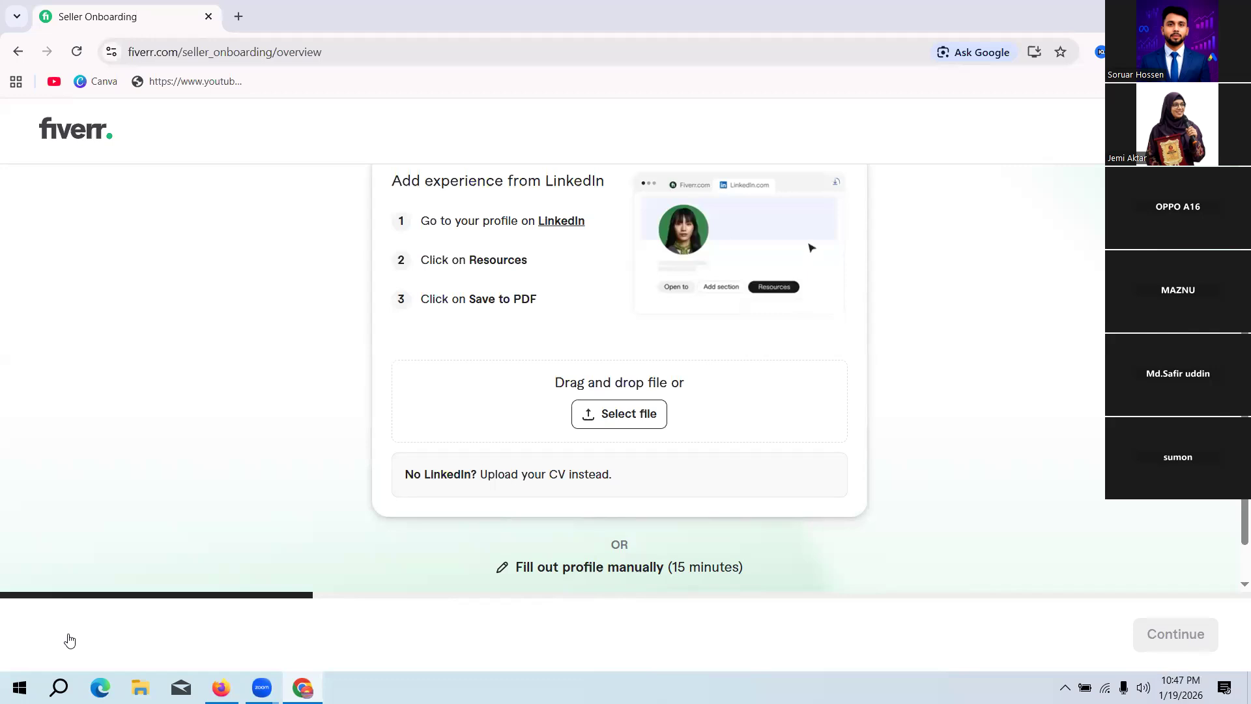
click(627, 568)
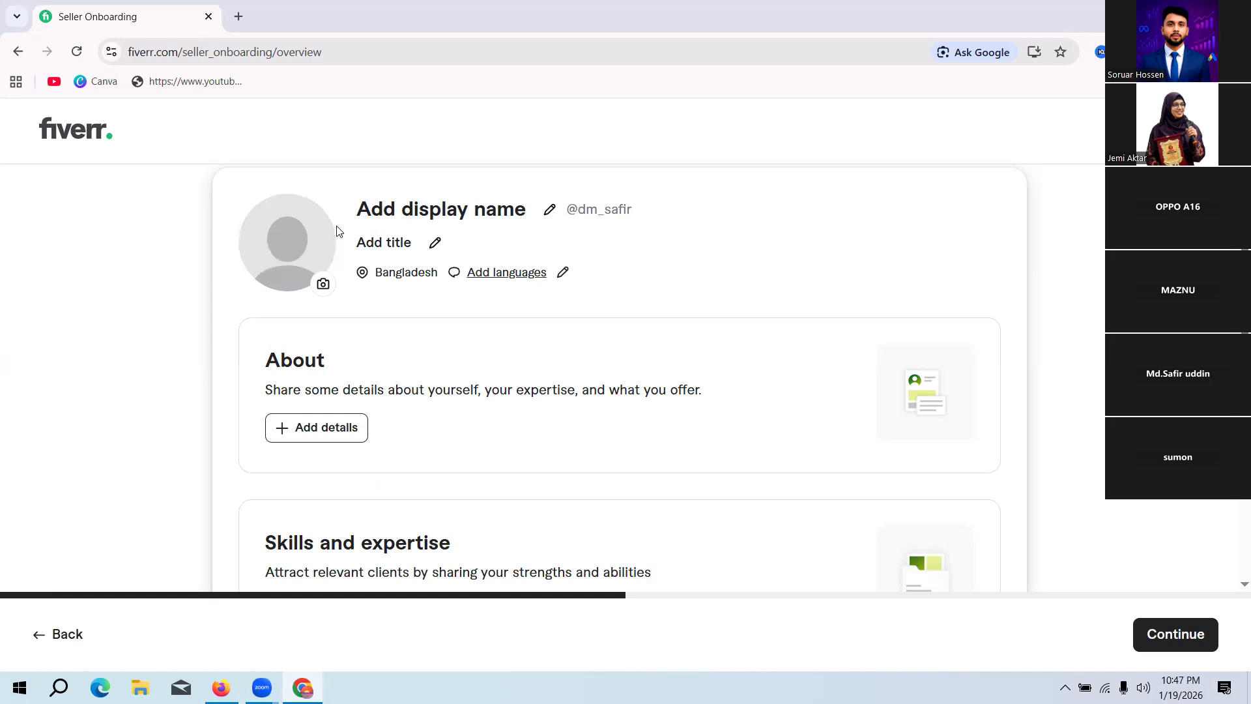
Step: Enter the account holder's full name as the seller profile's display name and save it
click(551, 211)
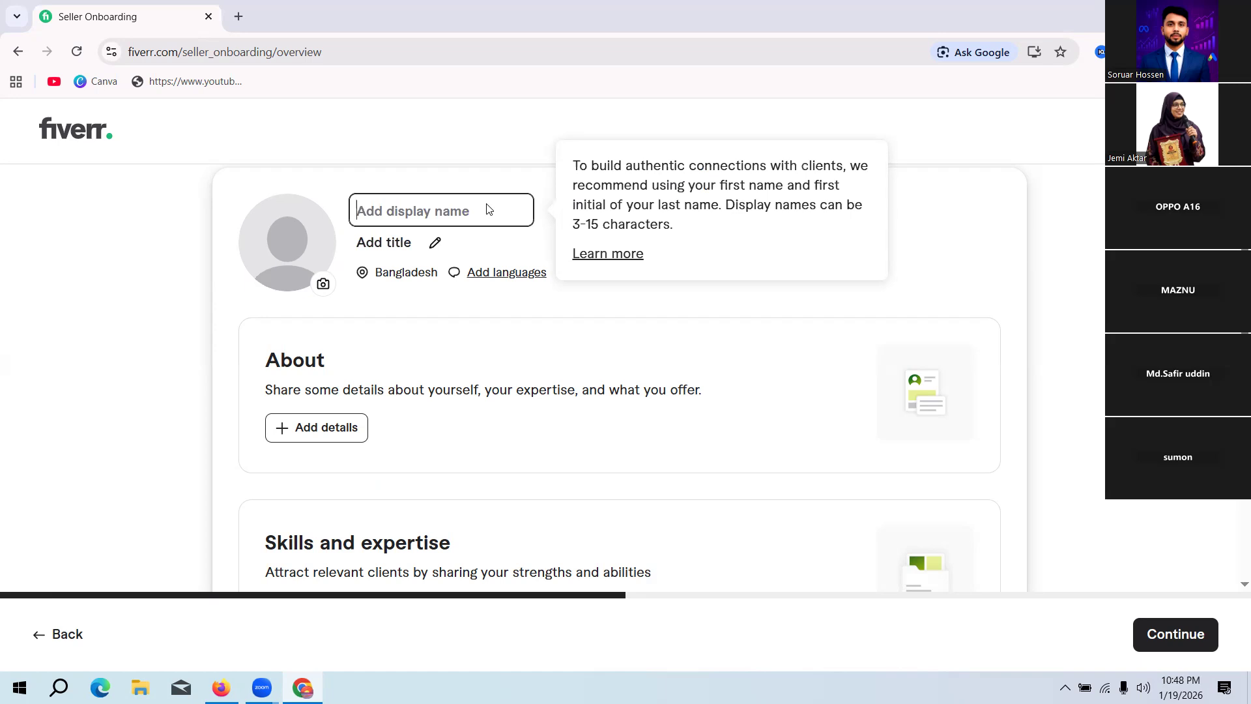
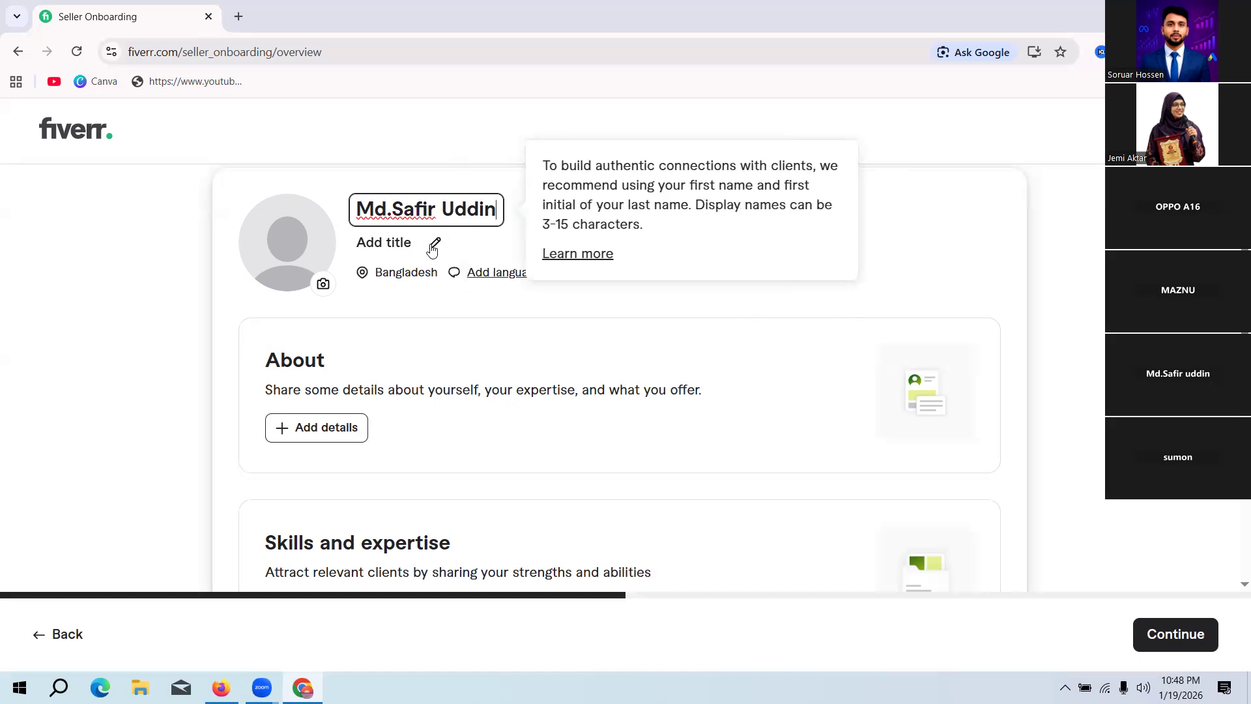
key(Return)
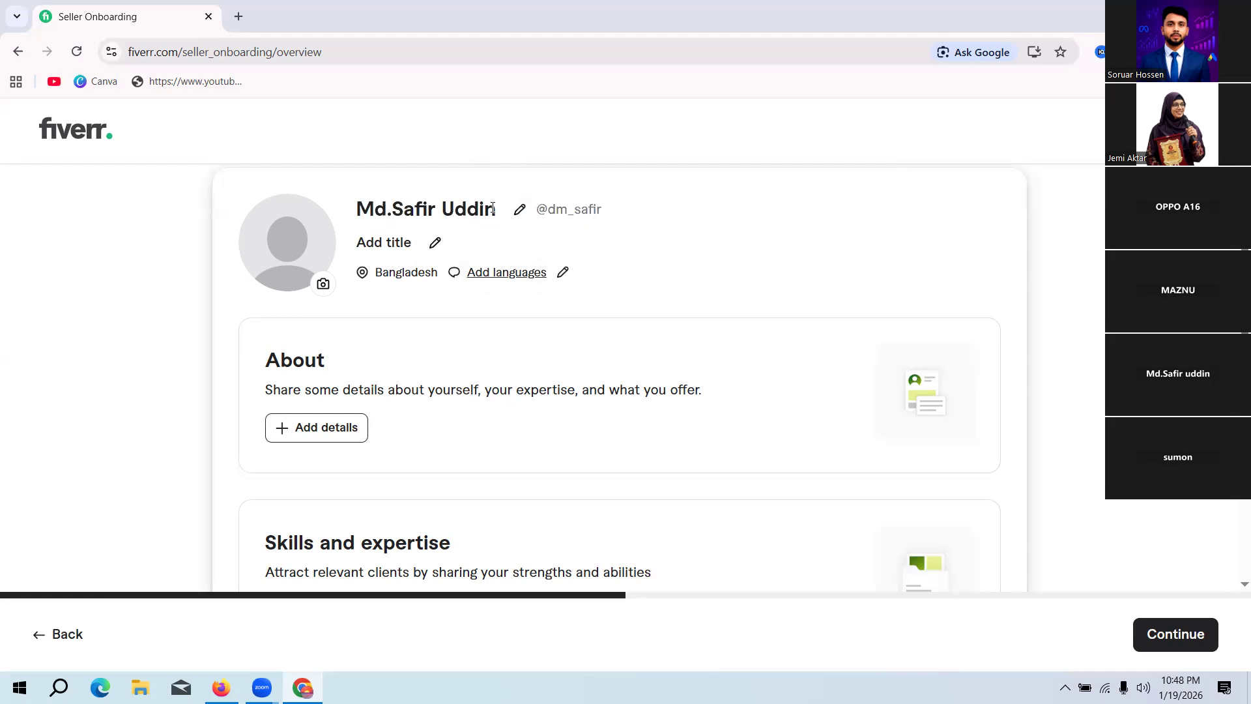
Step: Set the seller profile's title to "Digital Marketing Specialist" and save it
click(435, 243)
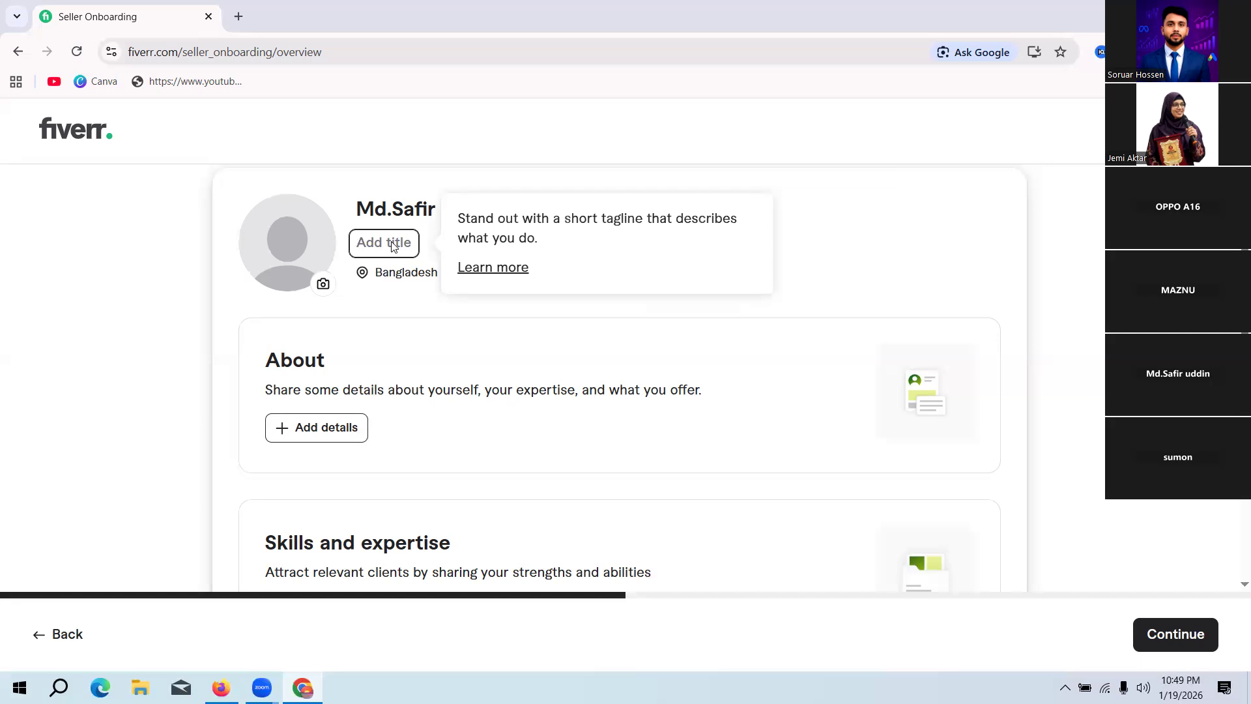
text(Digi)
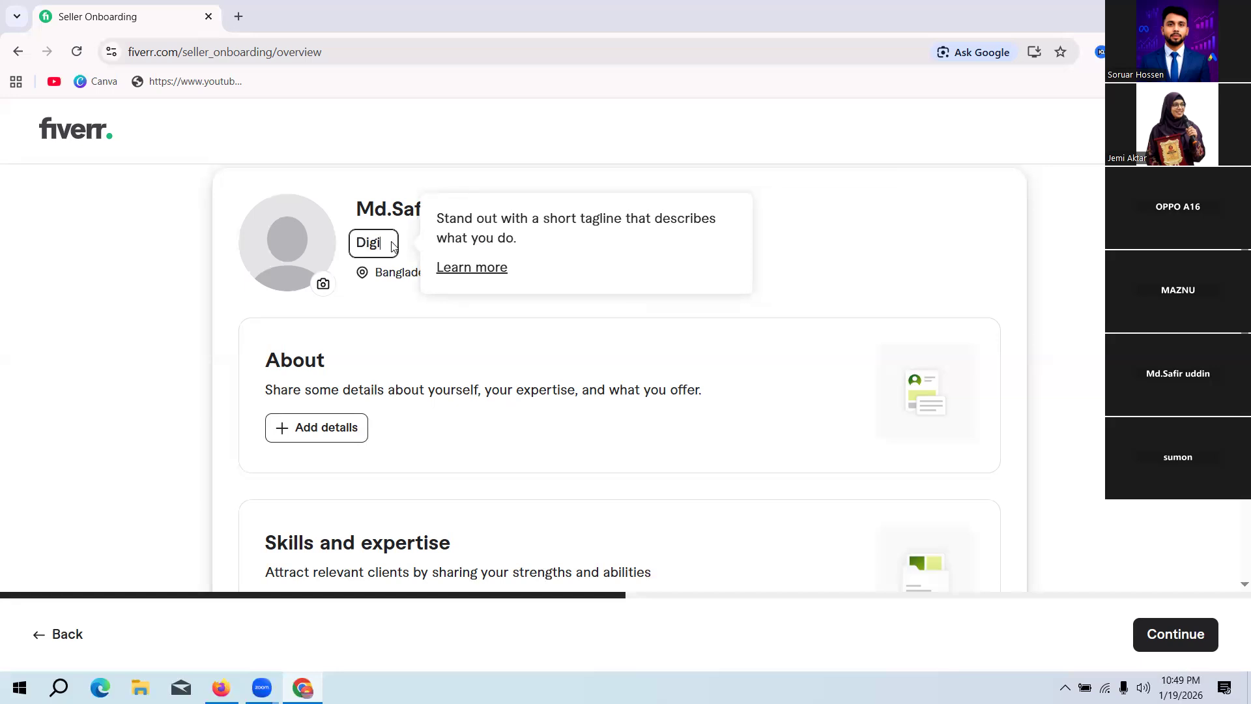
text(tal)
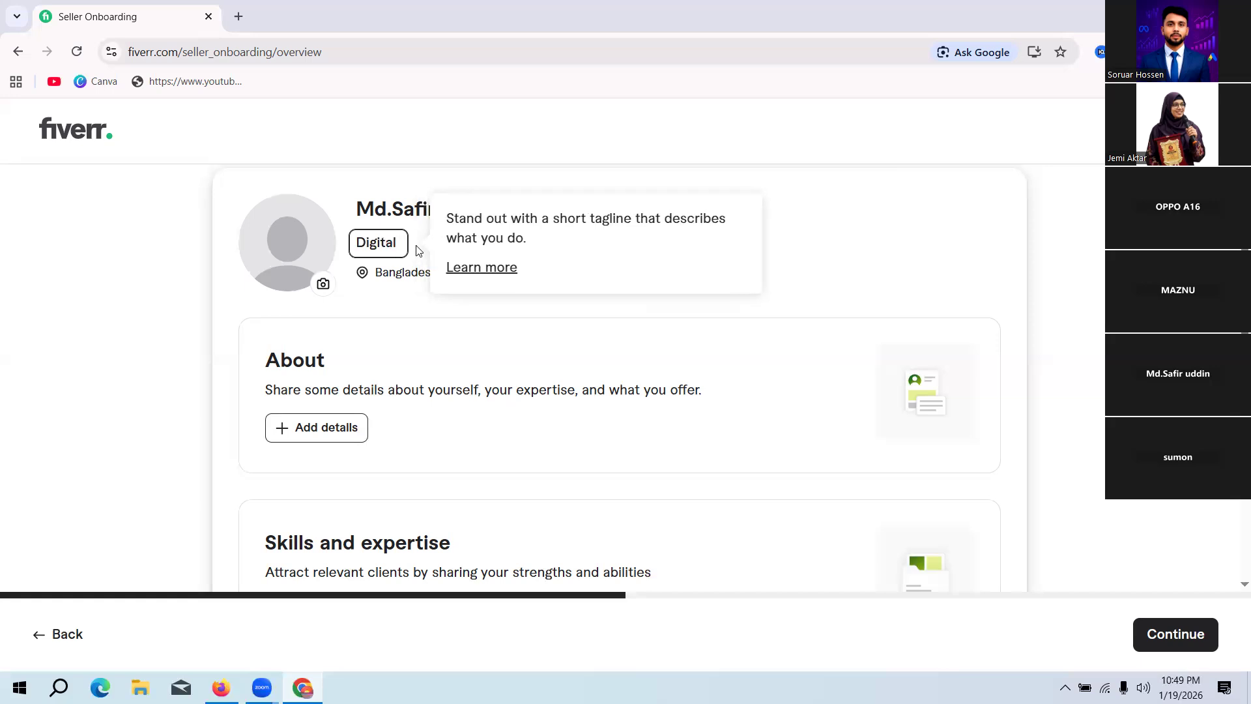
text( Marke)
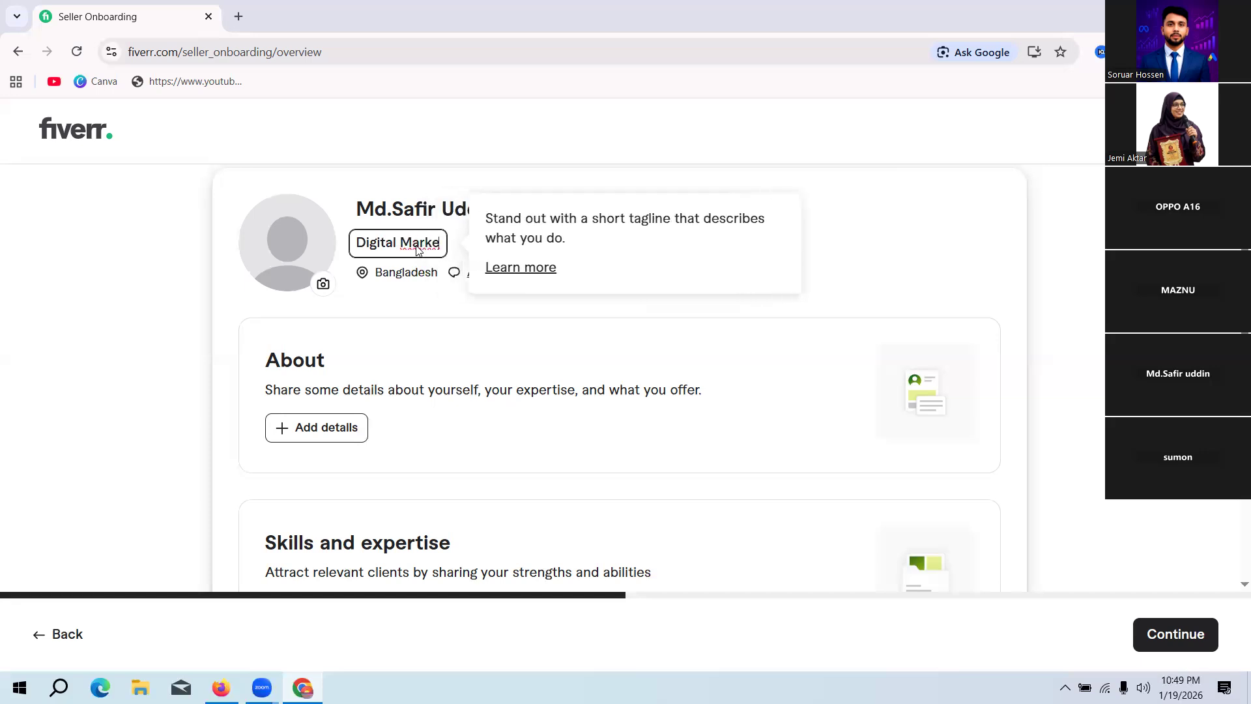
text(ting)
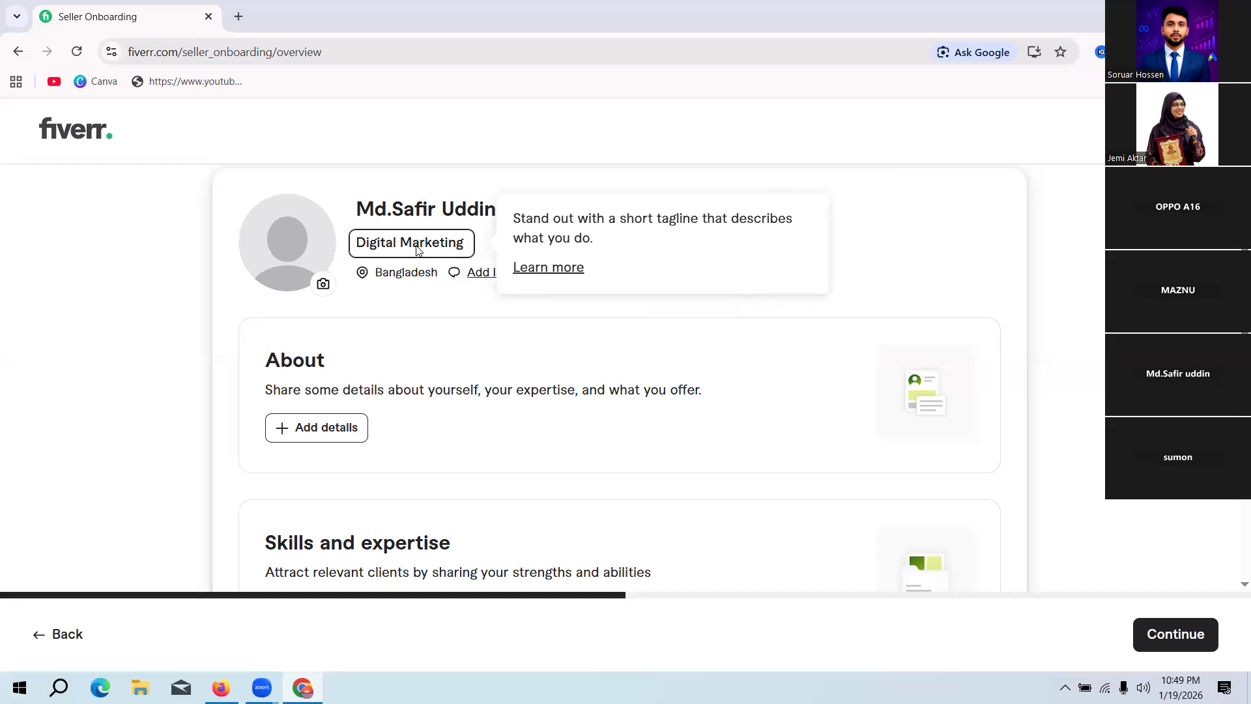
text( Spe)
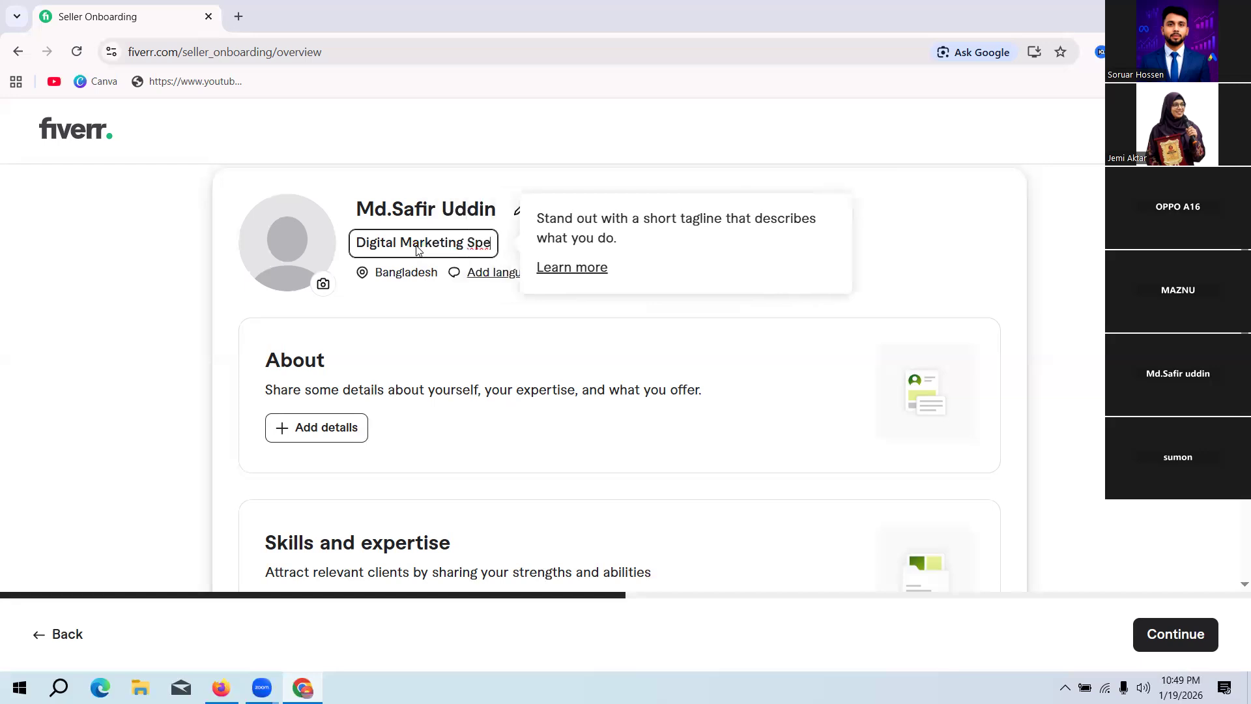
text(c)
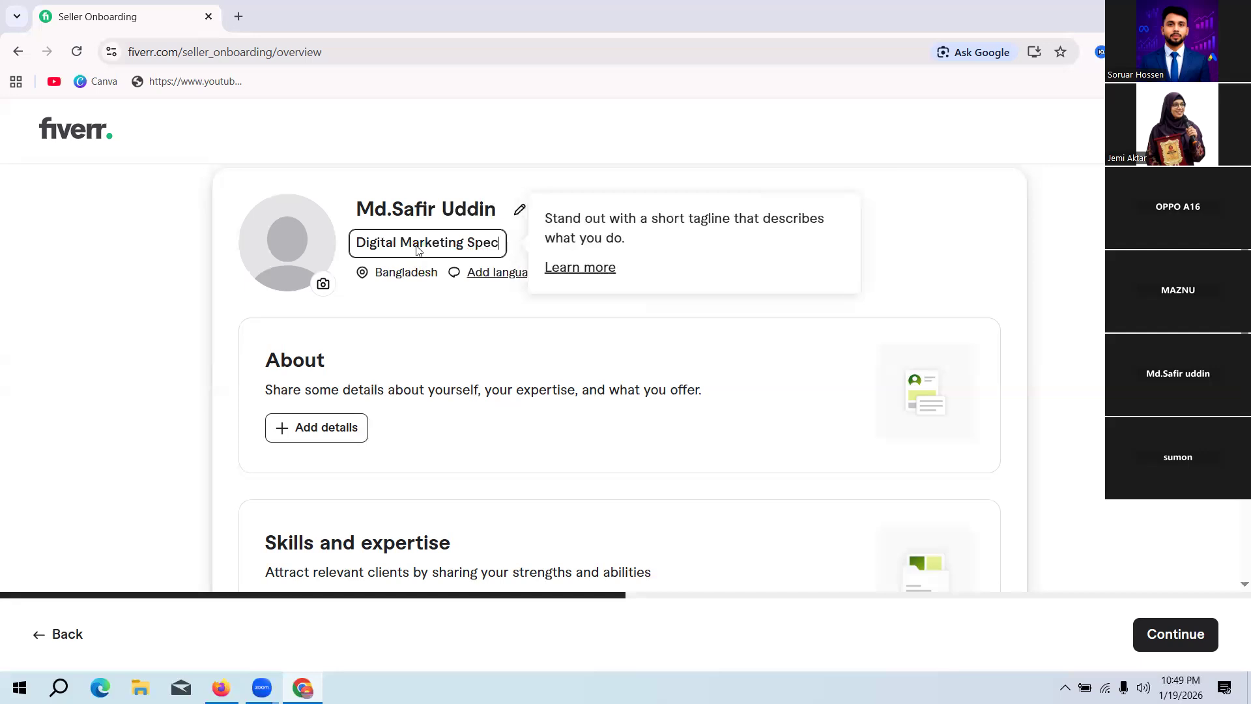
text(ialist)
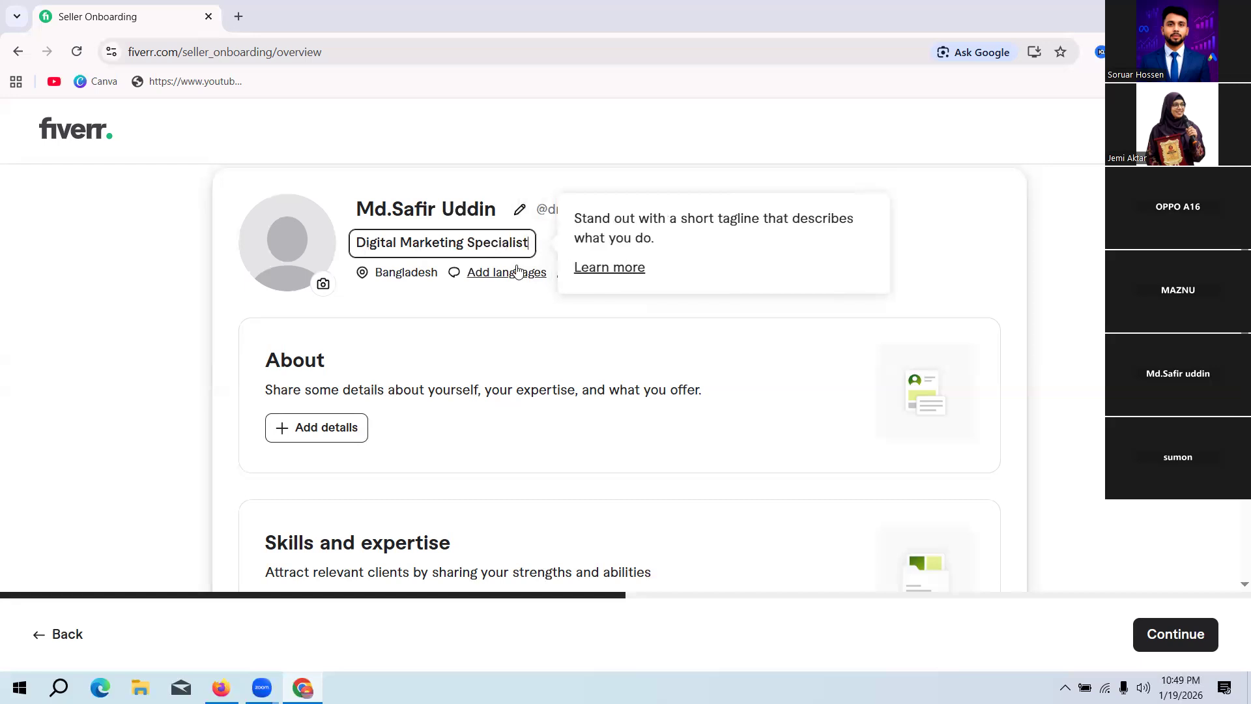
key(Return)
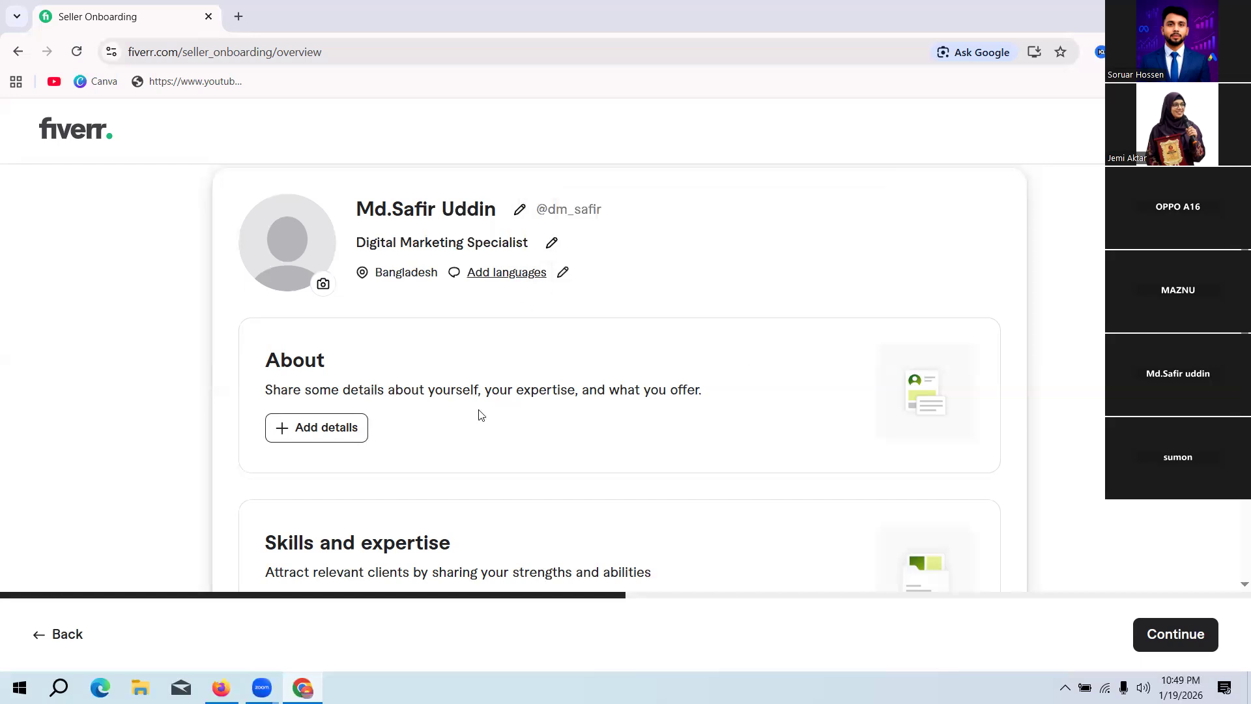
scroll(434, 415, down, 1)
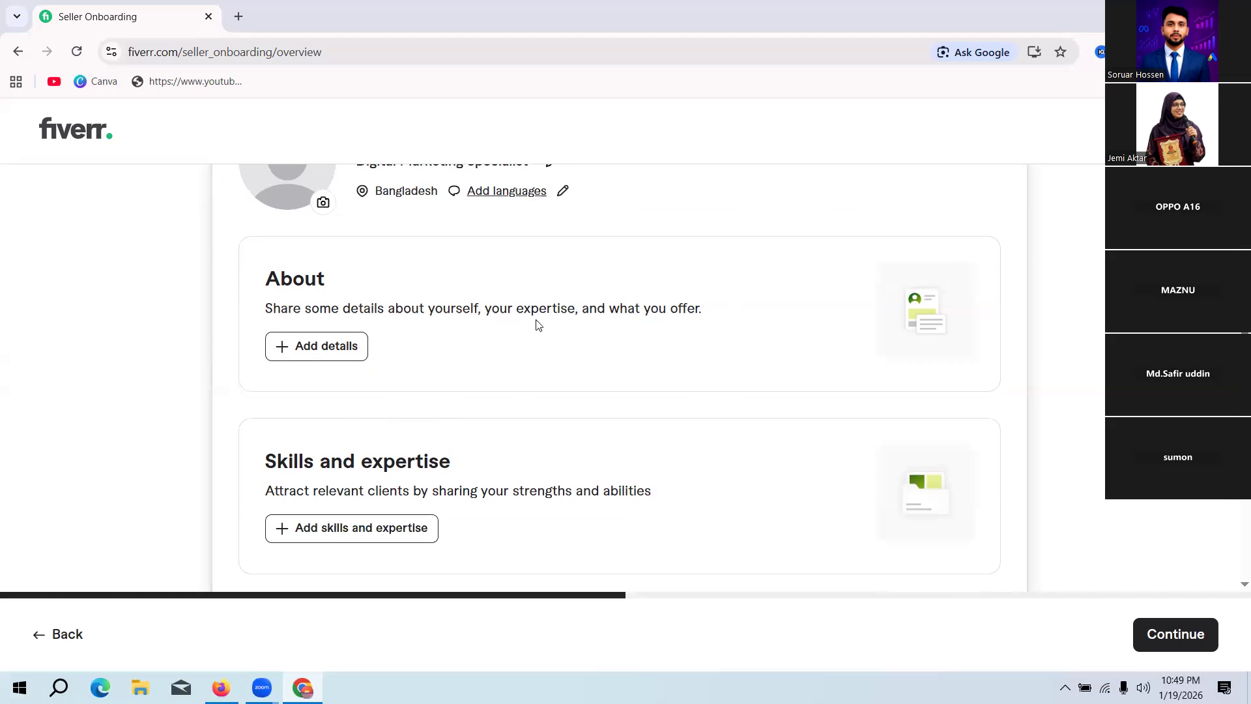
click(239, 18)
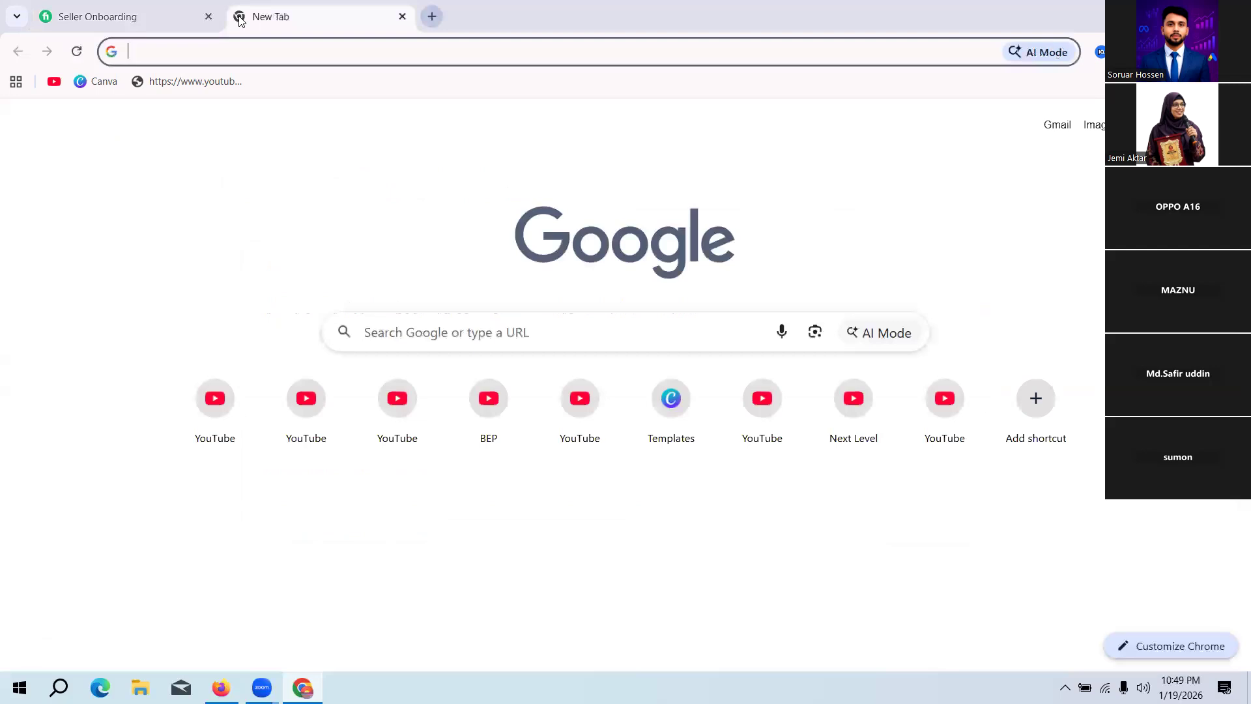
text(c)
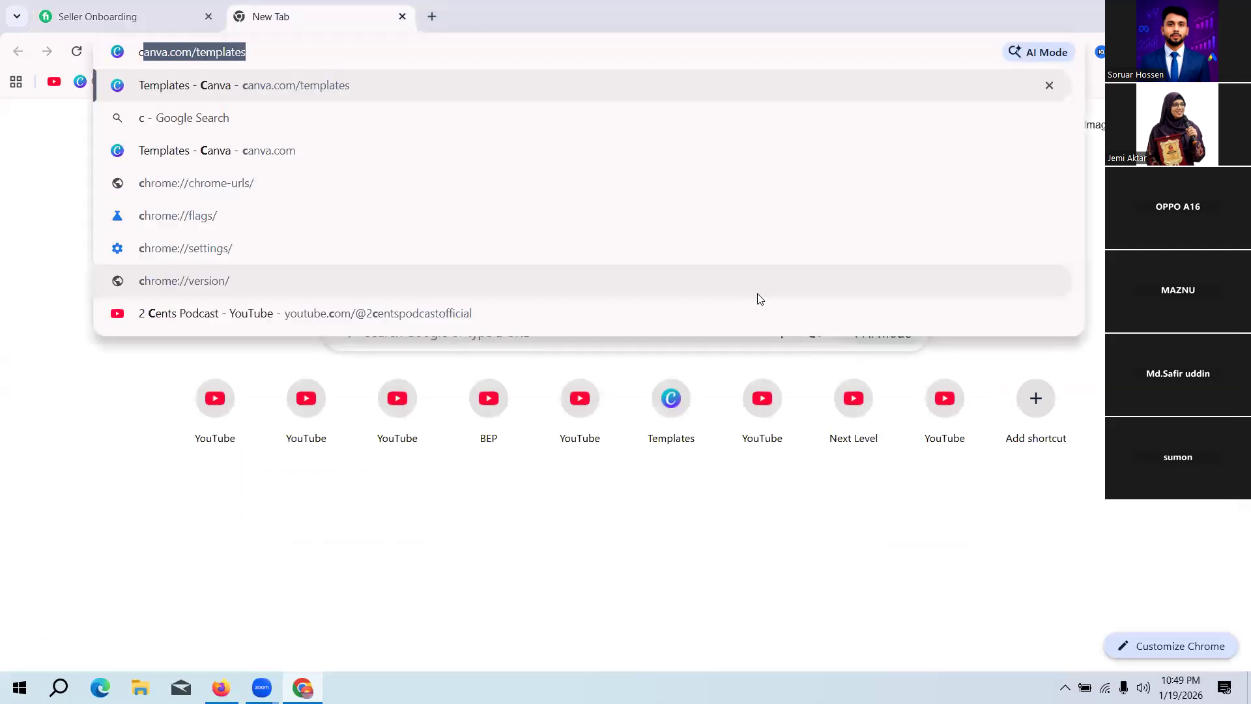
text(h)
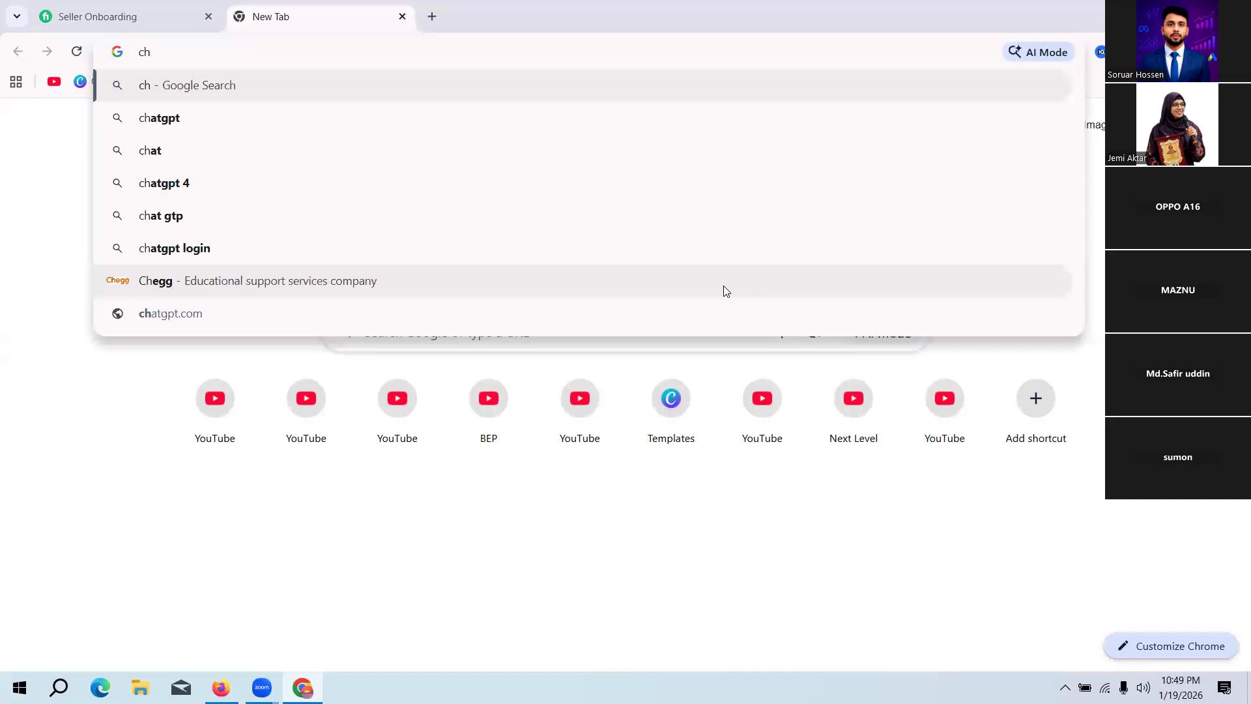
click(176, 125)
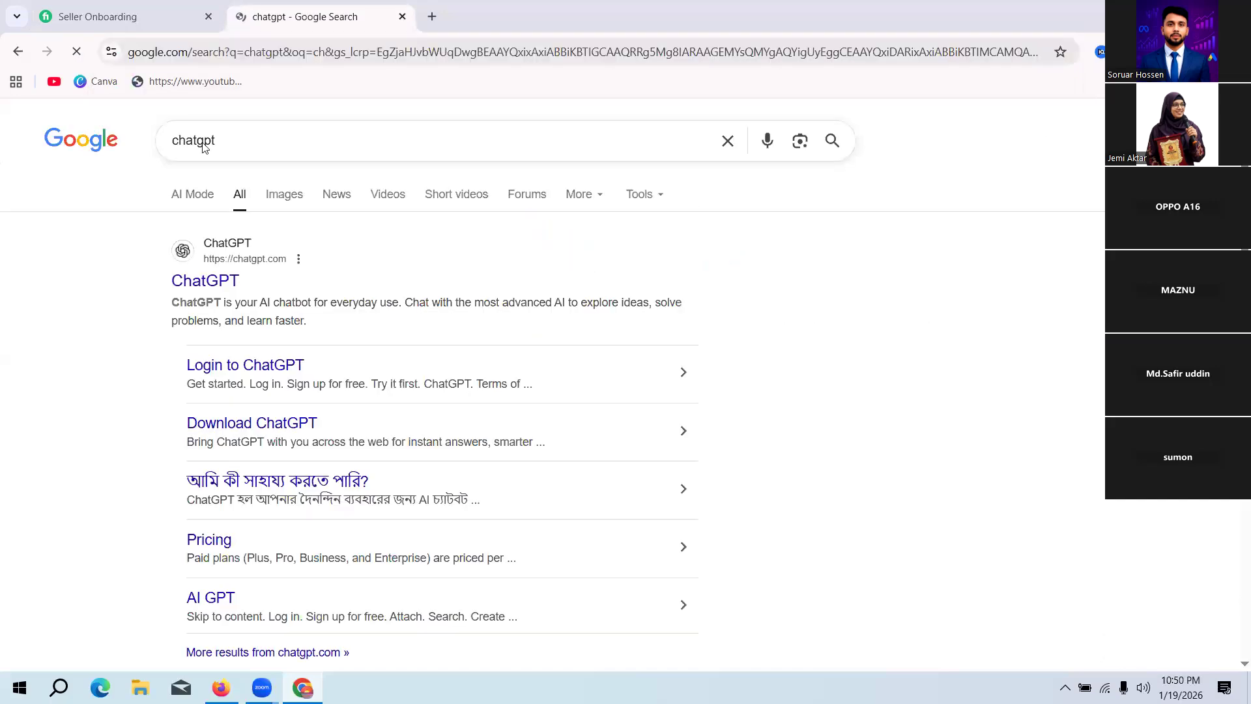
click(205, 283)
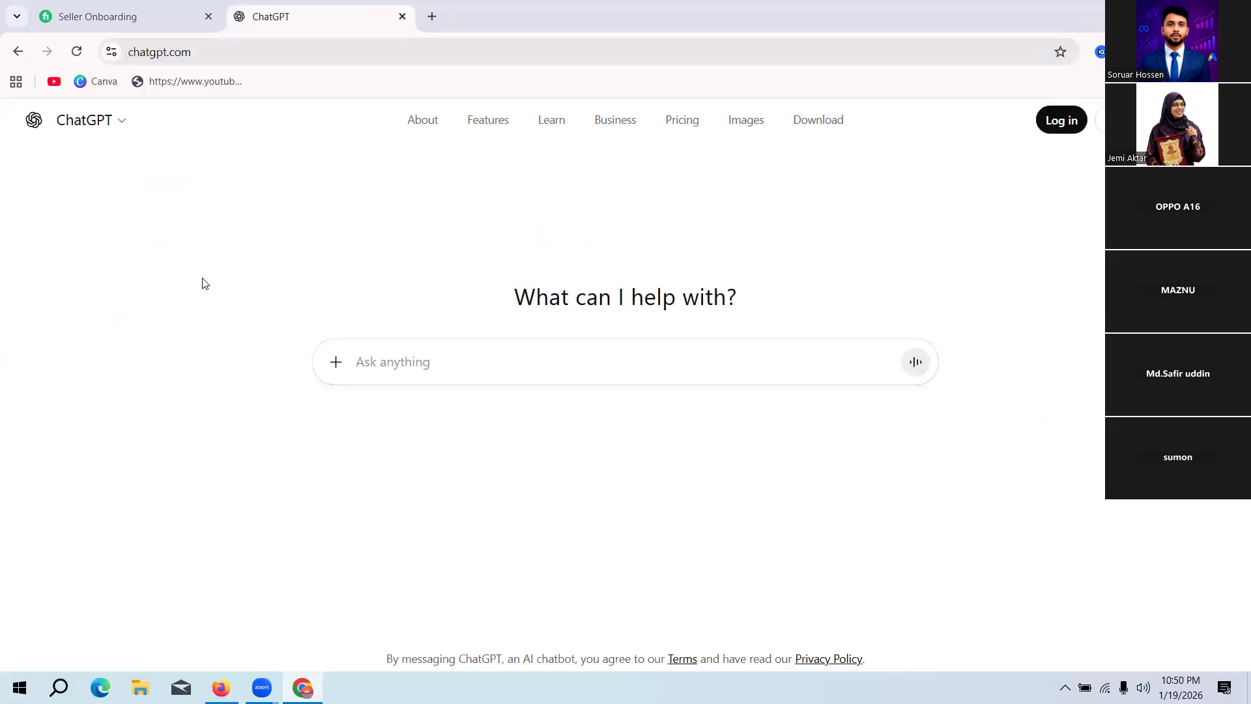
click(403, 17)
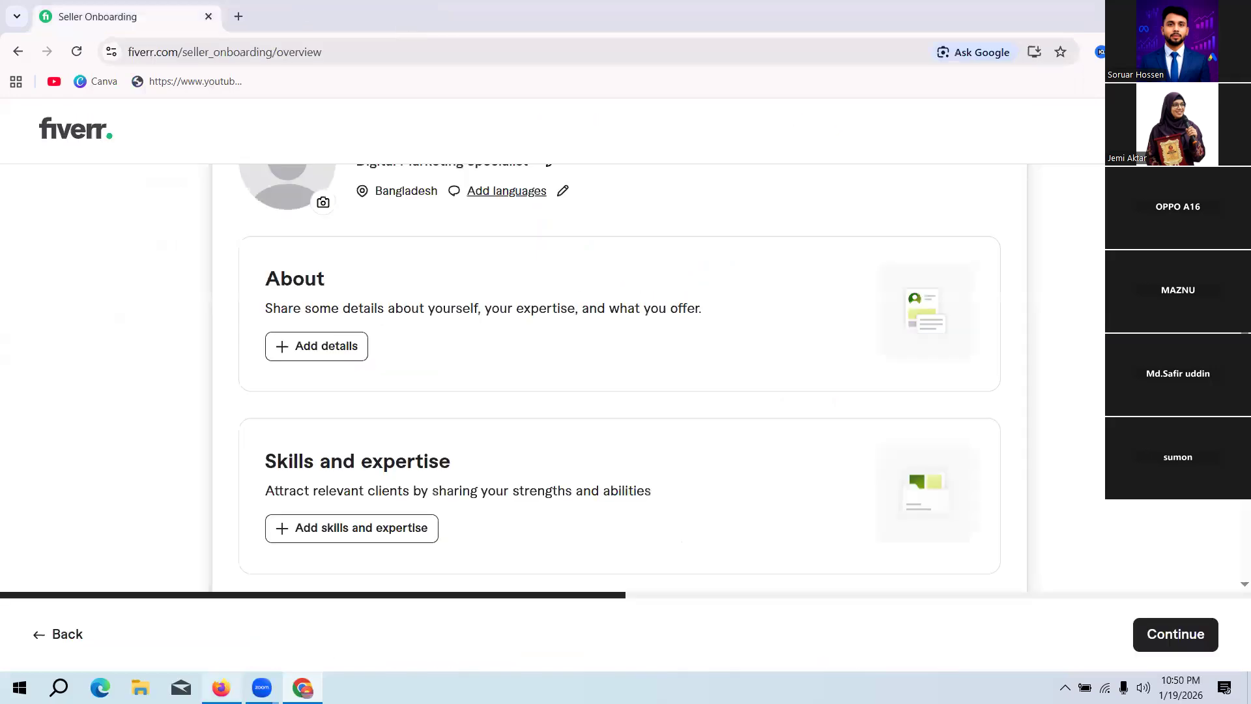
Step: Switch to Firefox, maximize its window and open ChatGPT
click(220, 688)
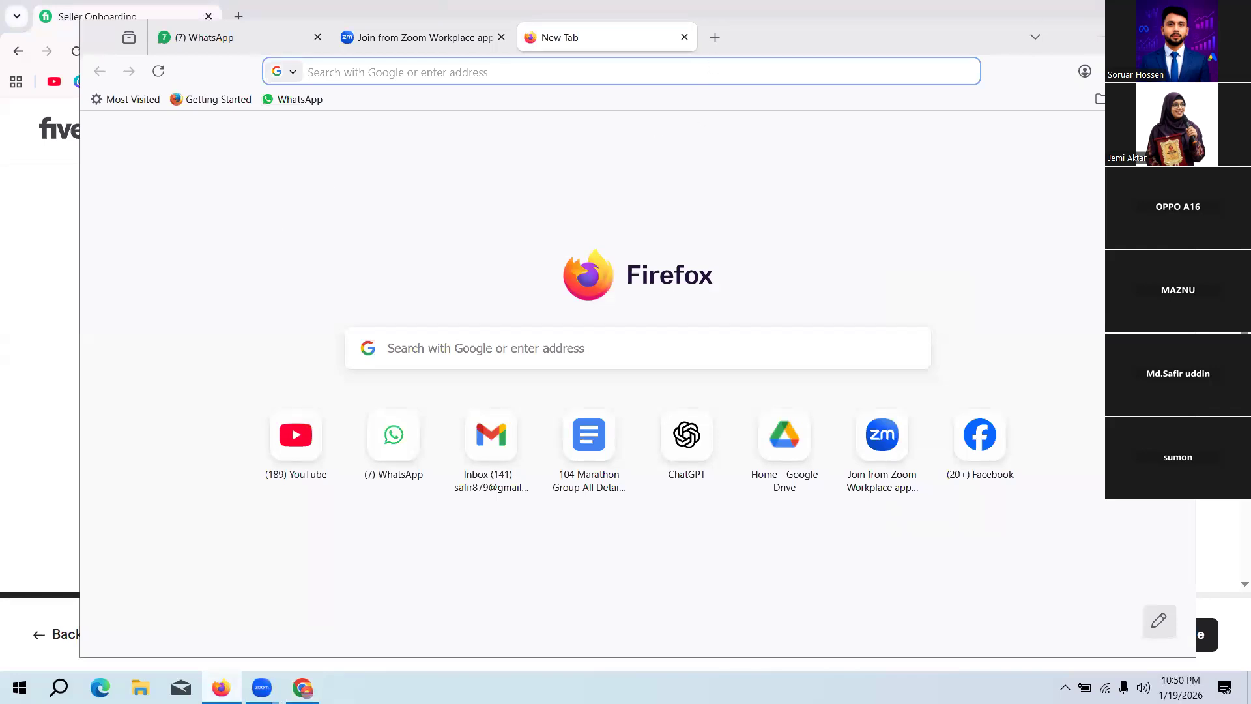
click(1139, 37)
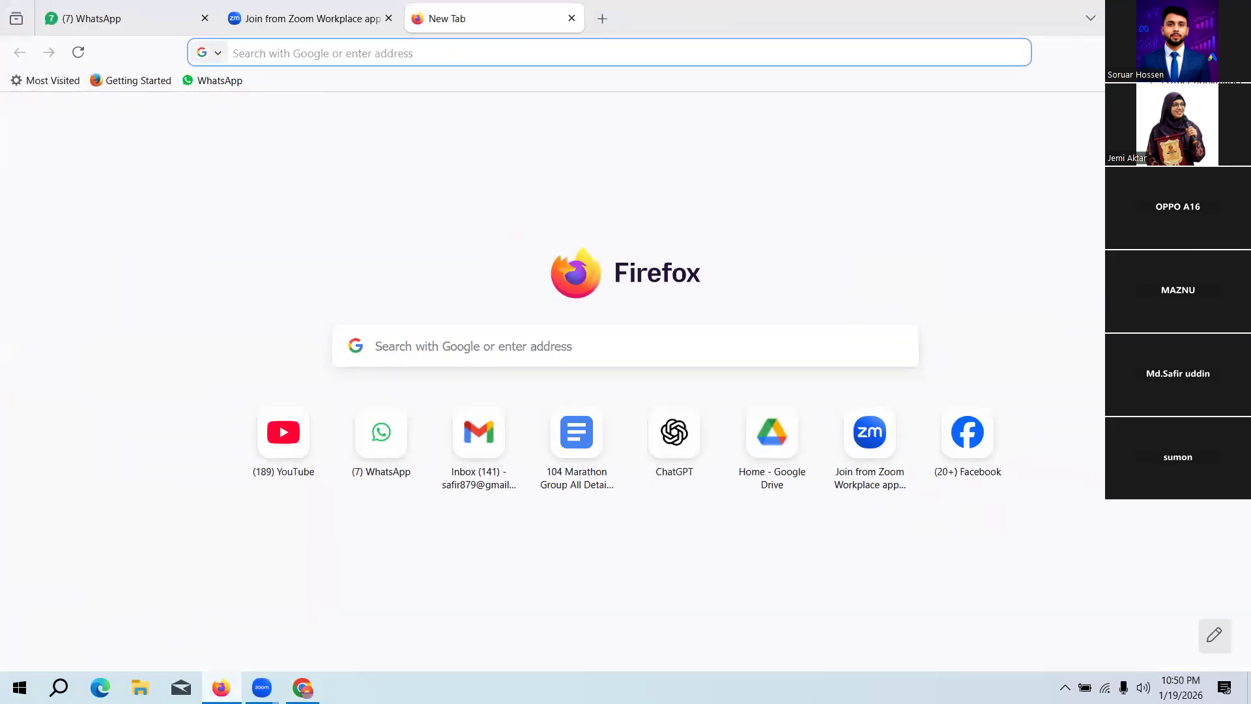
click(662, 443)
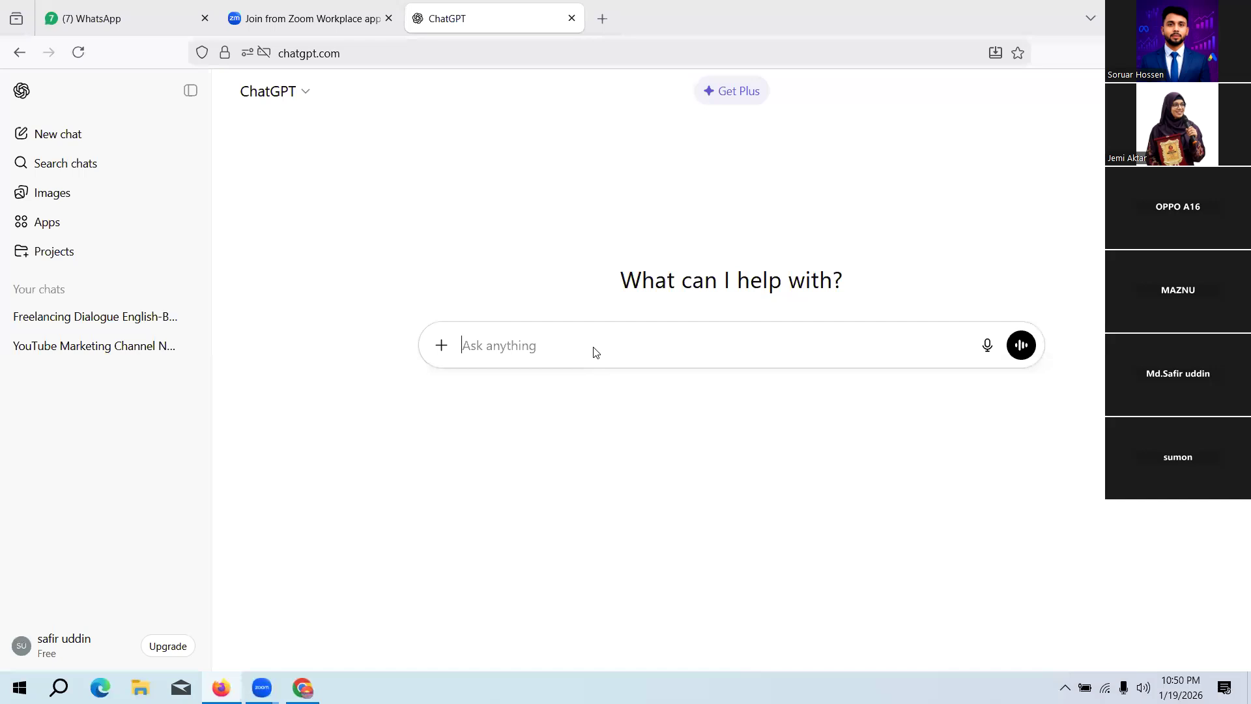
Step: Start a ChatGPT prompt with "I am" followed by the account holder's name
text(I am )
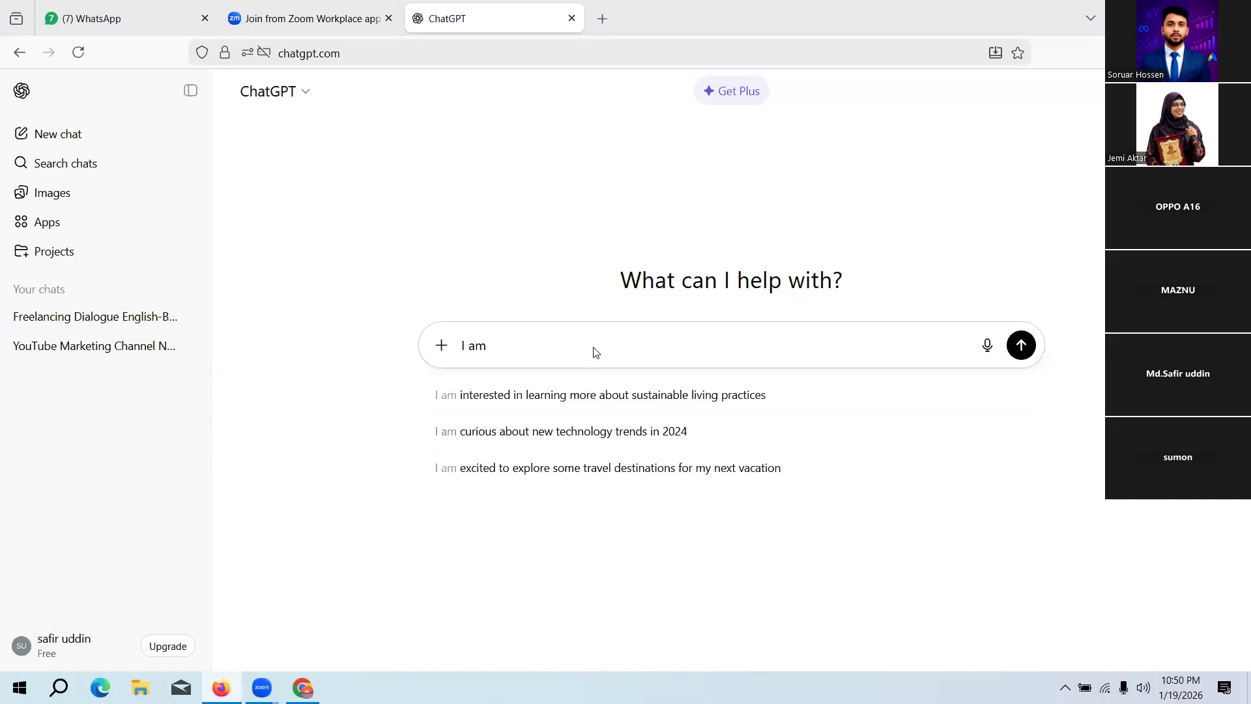
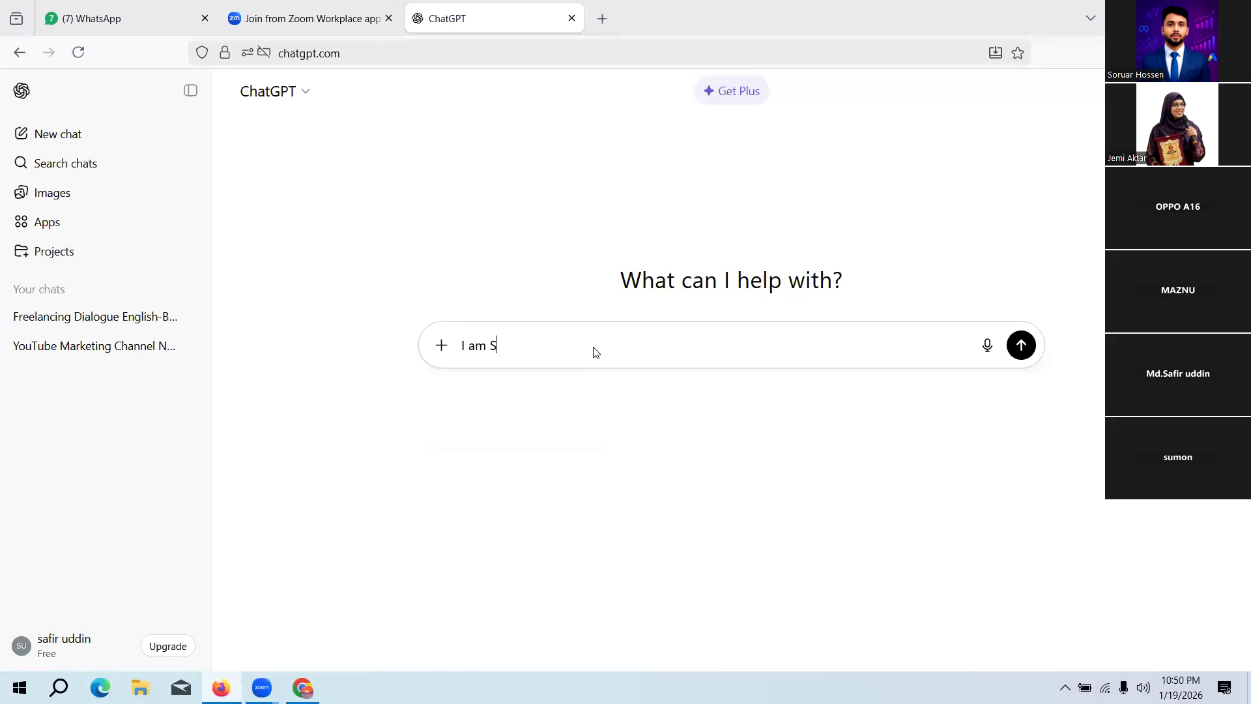
text( a )
text(por)
Step: Continue the prompt's introduction with "a professional Digital marketing Specialist."
key(BackSpace)
key(BackSpace)
key(BackSpace)
text(professional )
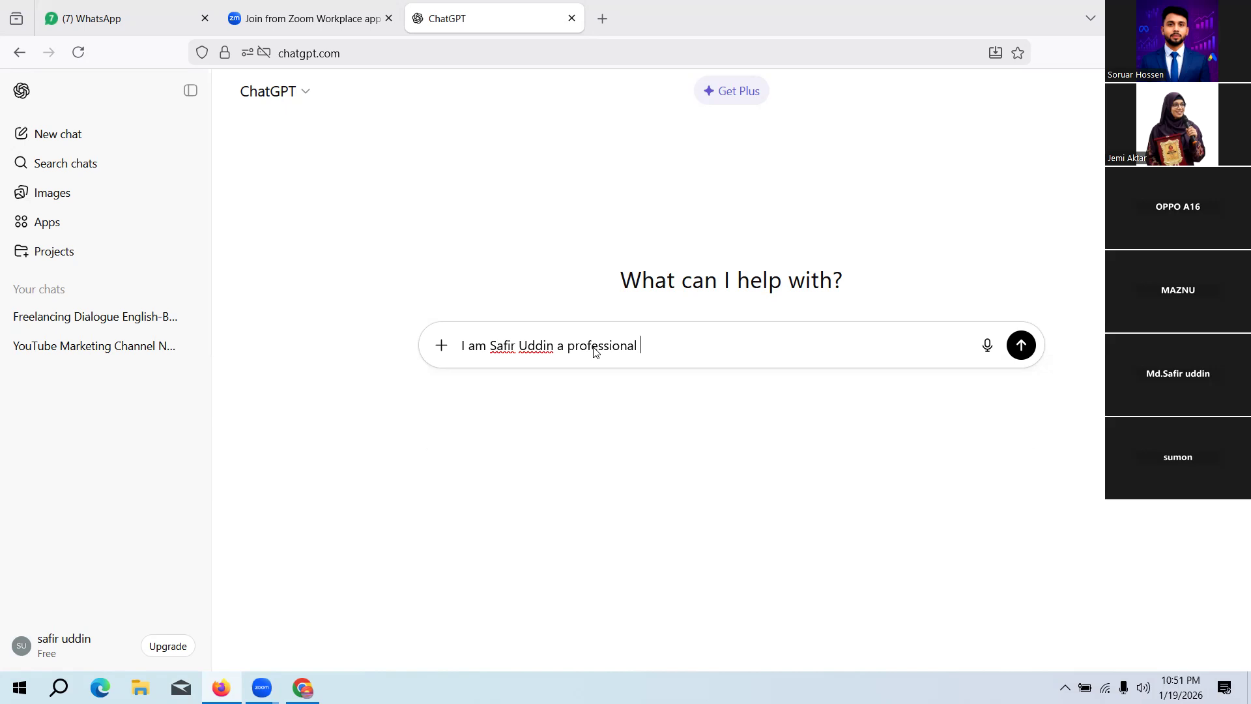
text(Digital marketing Sp)
text(ci)
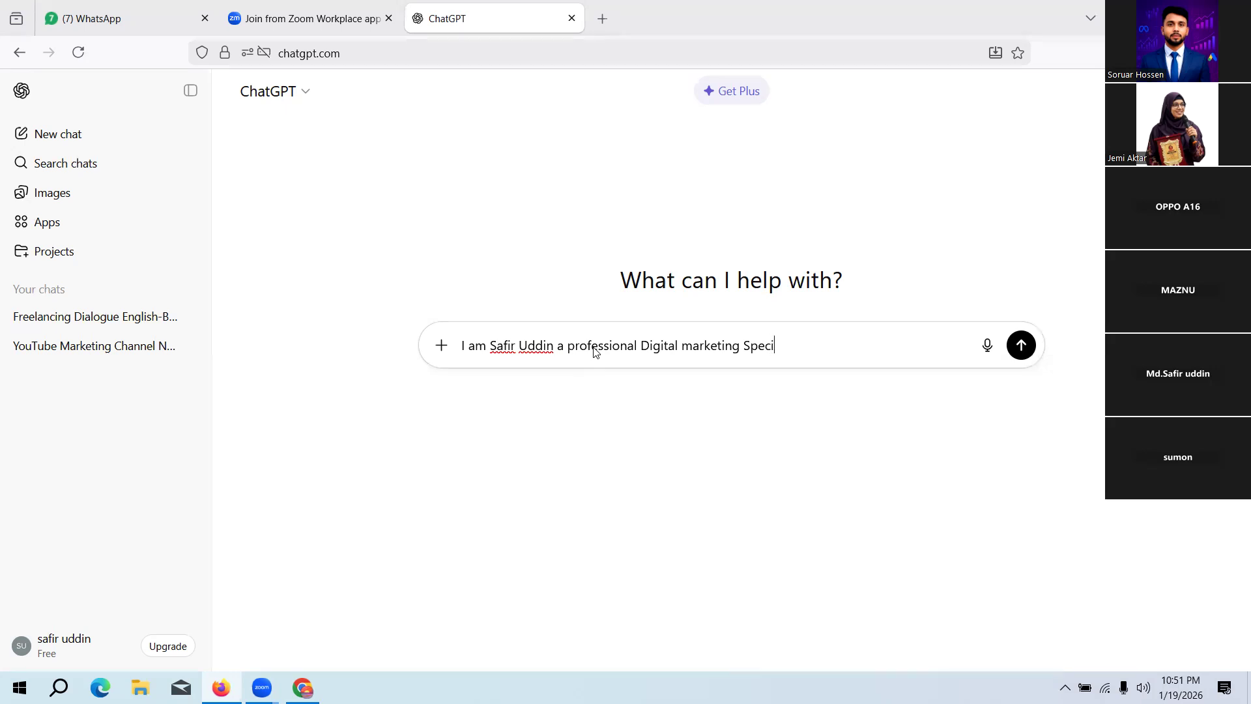
text(alist)
text(.Last 5 years of expr)
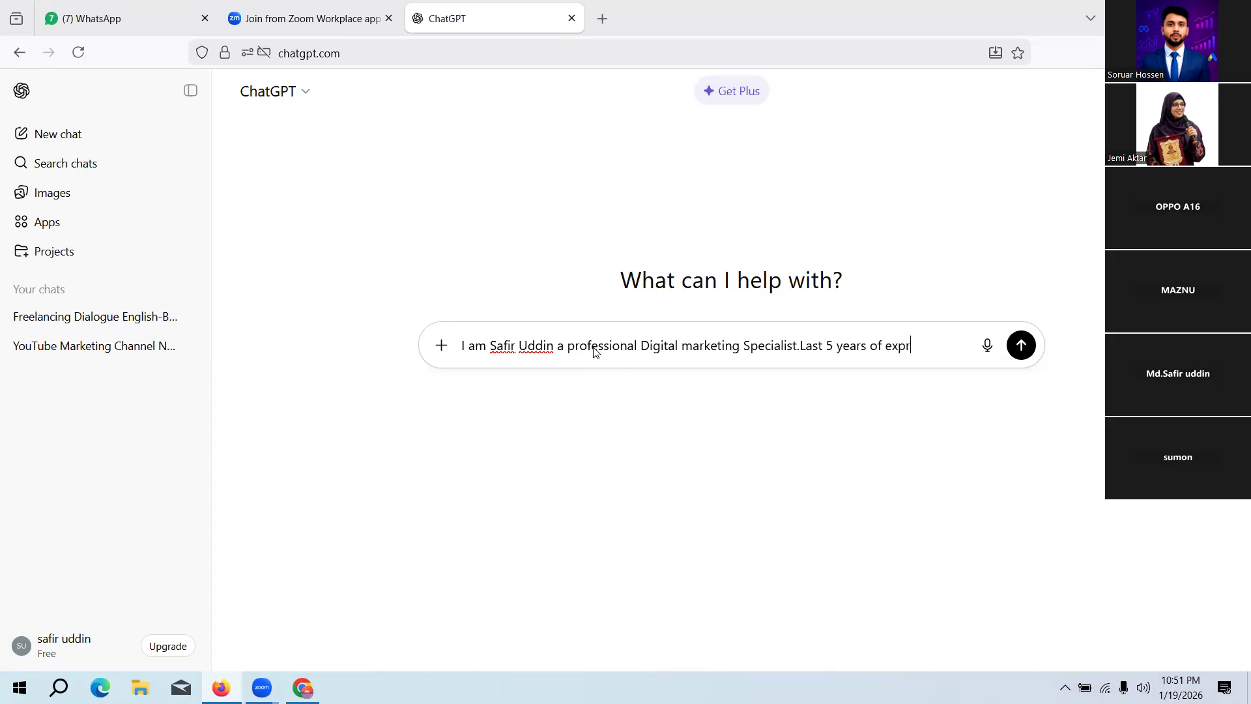
text(ience)
Step: Add "Last 5 years of experience" to the prompt, using the spelling suggestion to correct "experience"
right_click(910, 345)
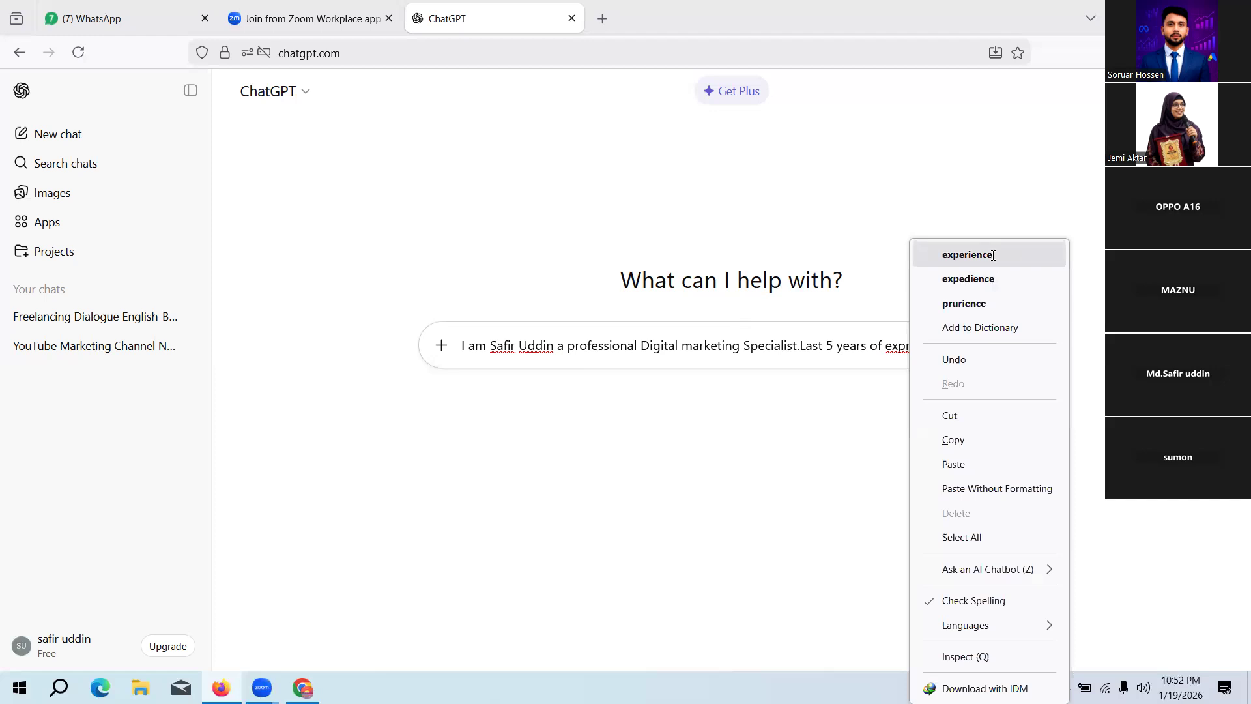
click(967, 255)
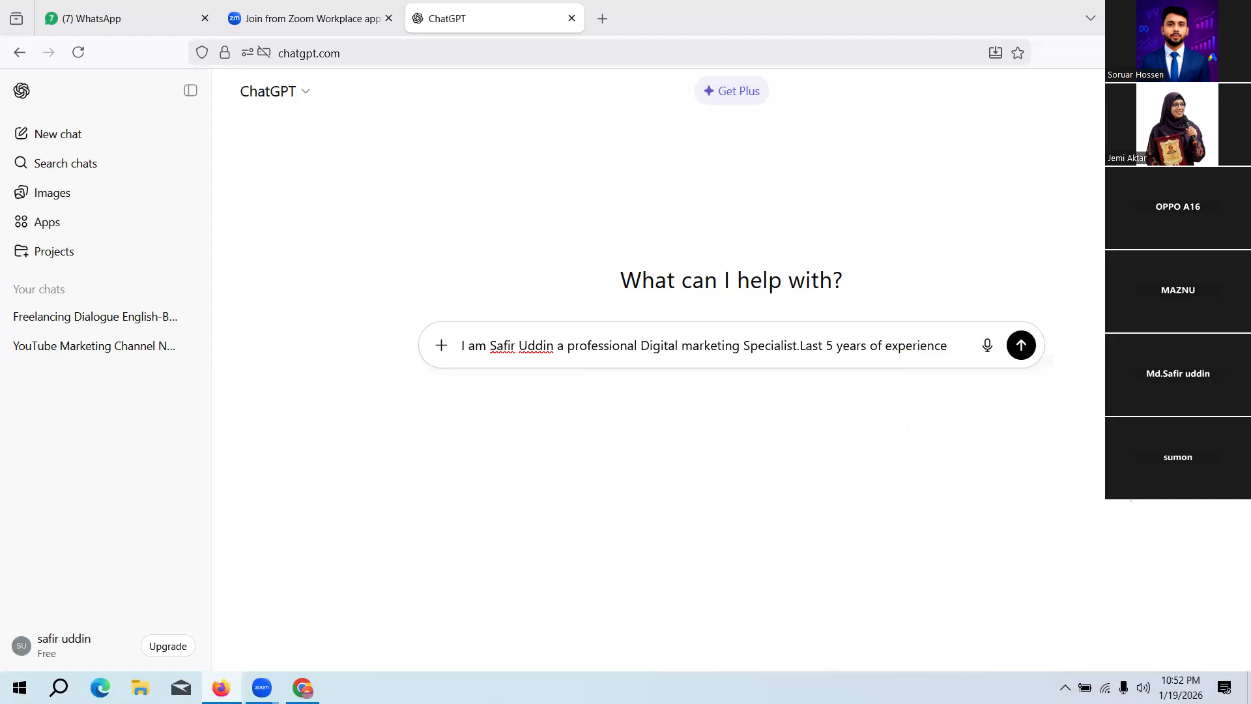
Step: Finish the prompt with "in this fild use this and make me Fiverr aboute section discription"
text(ind)
key(BackSpace)
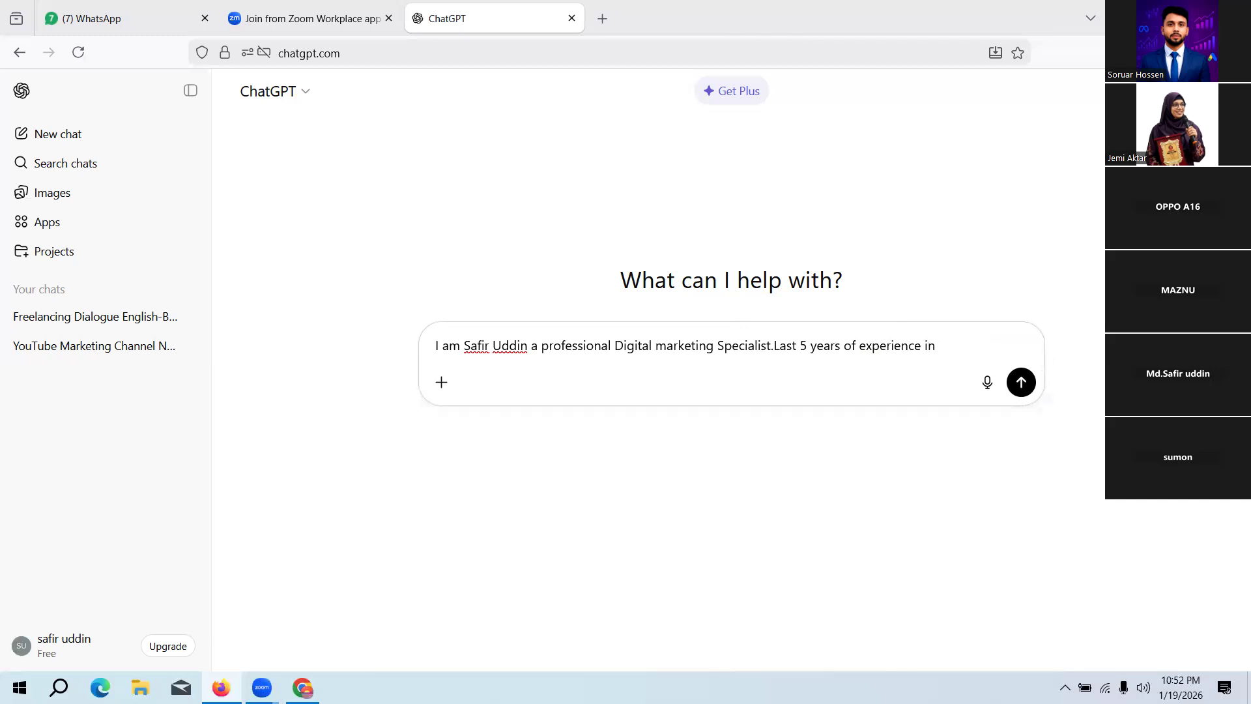
text(this fild use this and make me Fiverr)
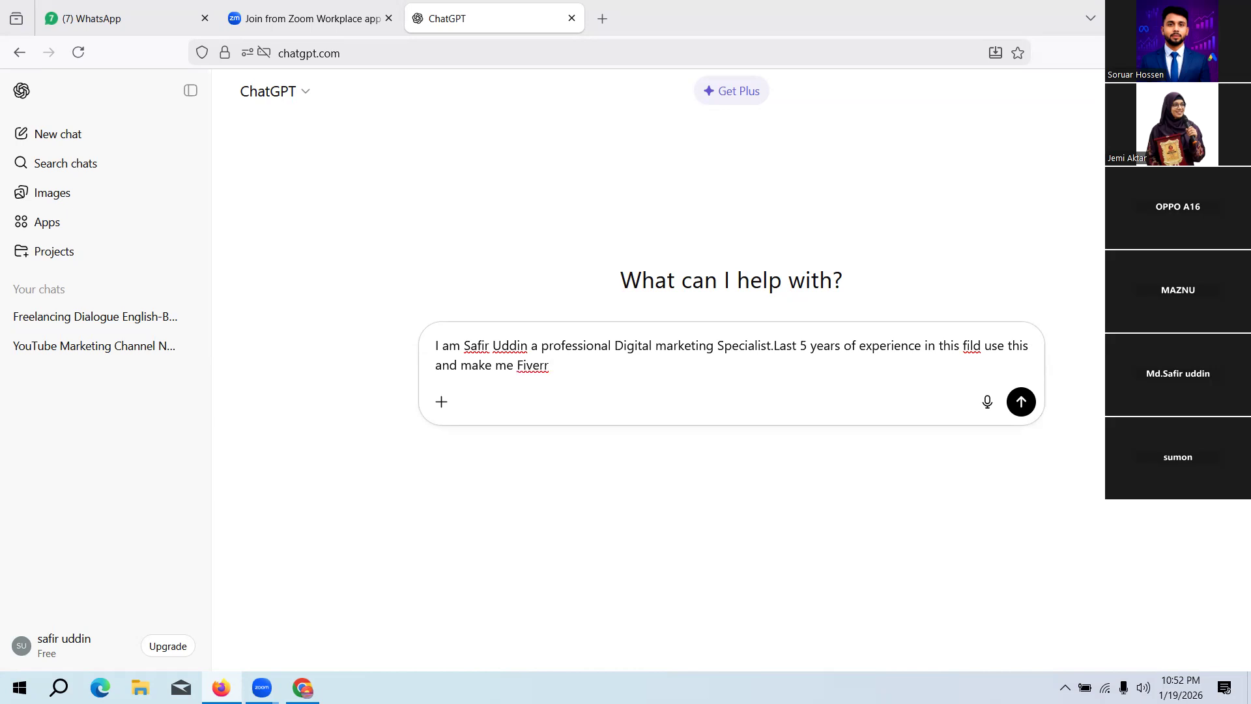
text( aboute section discri)
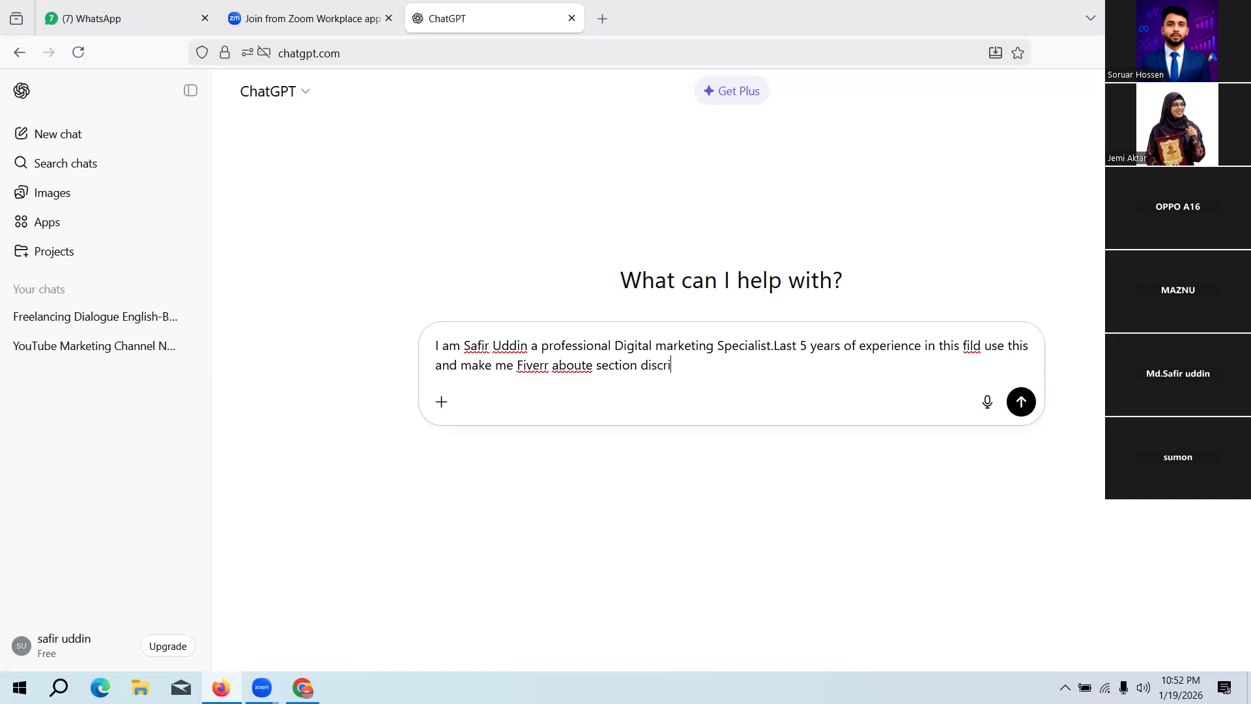
text(ption)
Step: Correct the prompt's misspelled words to "about" and "field", send it and view the generated About text
right_click(573, 365)
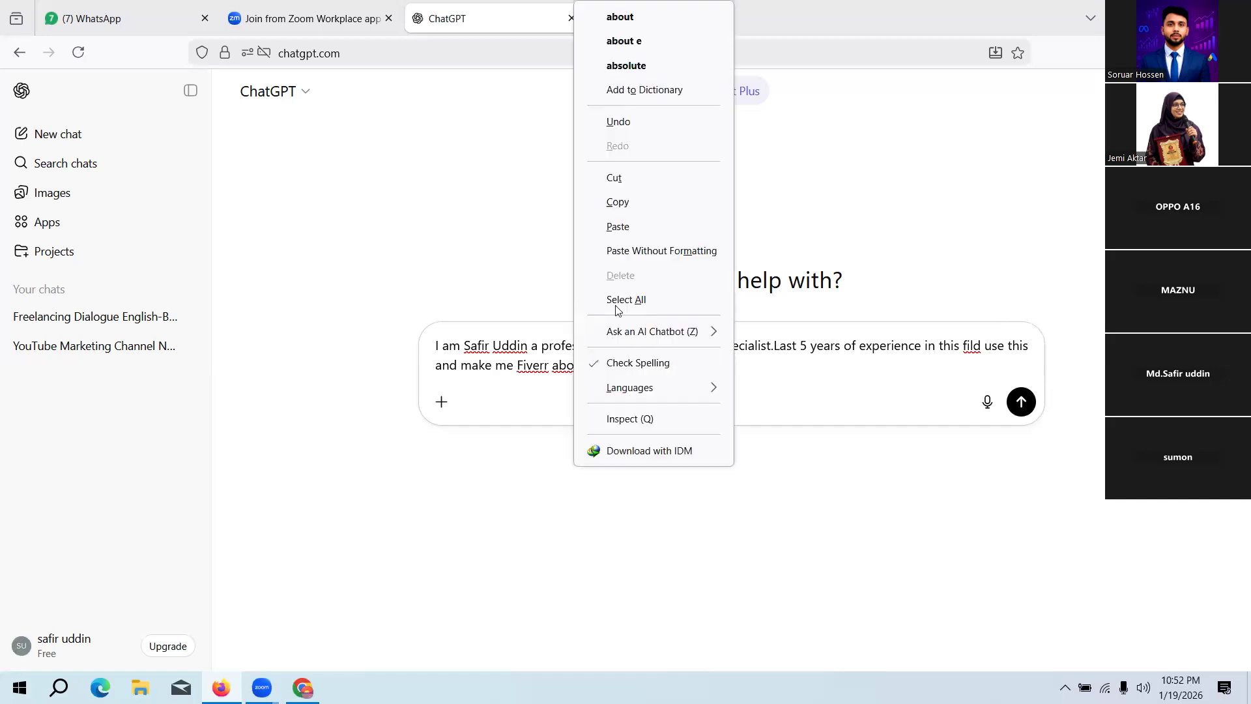
click(628, 18)
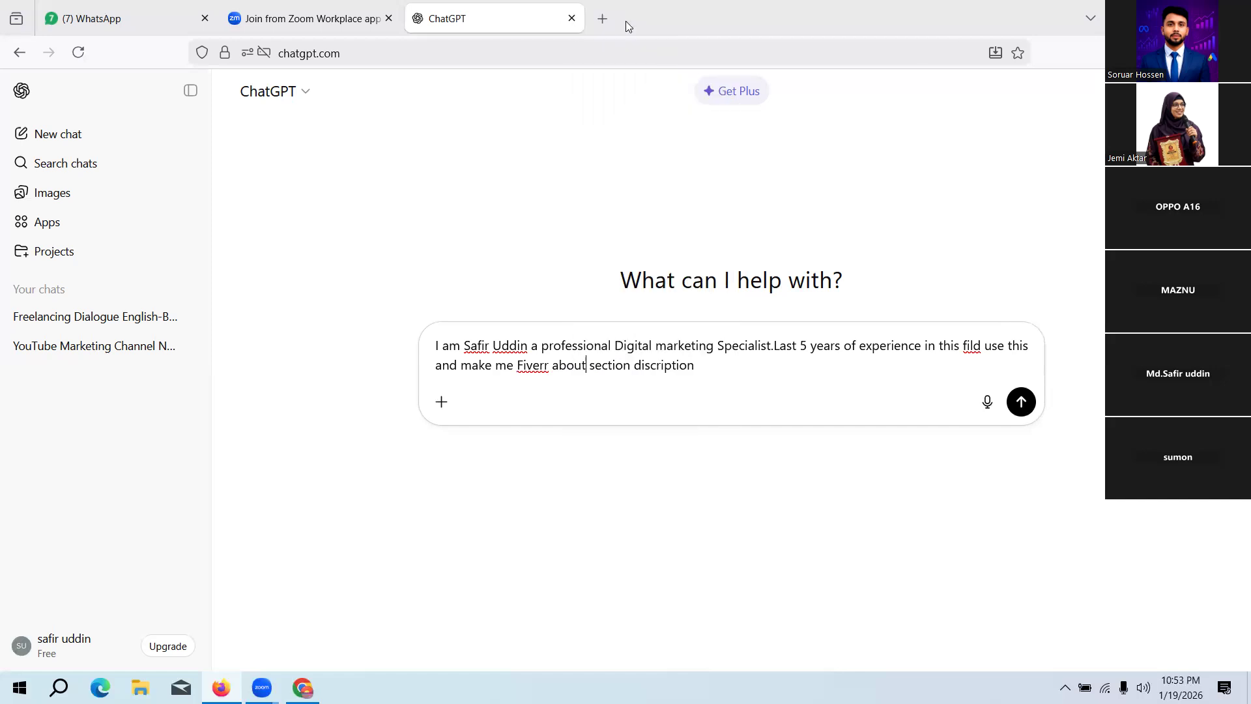
right_click(966, 349)
right_click(968, 352)
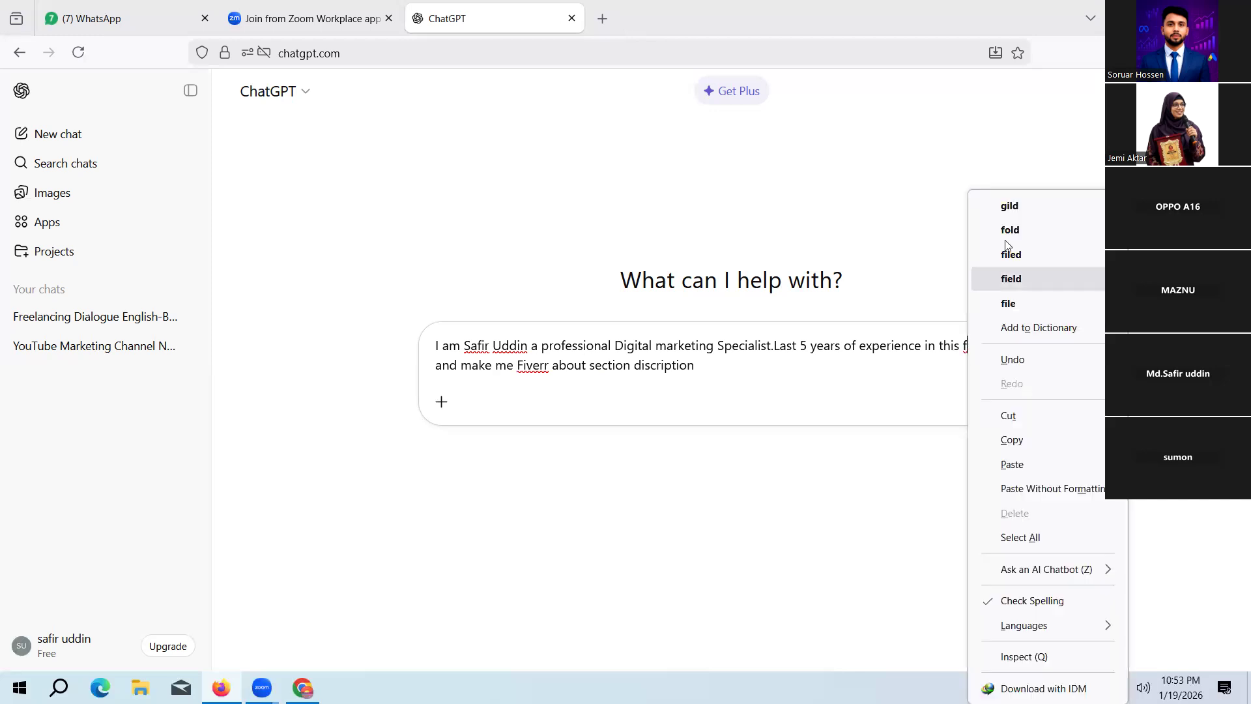
click(1040, 279)
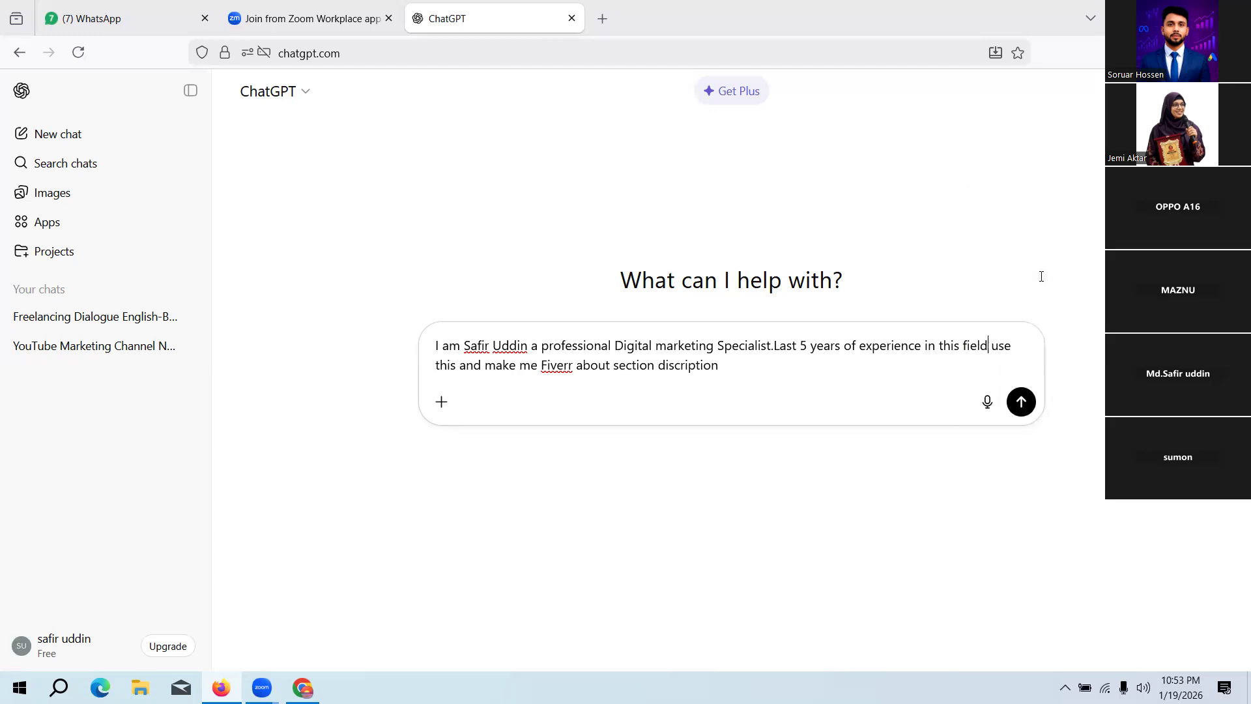
click(1020, 402)
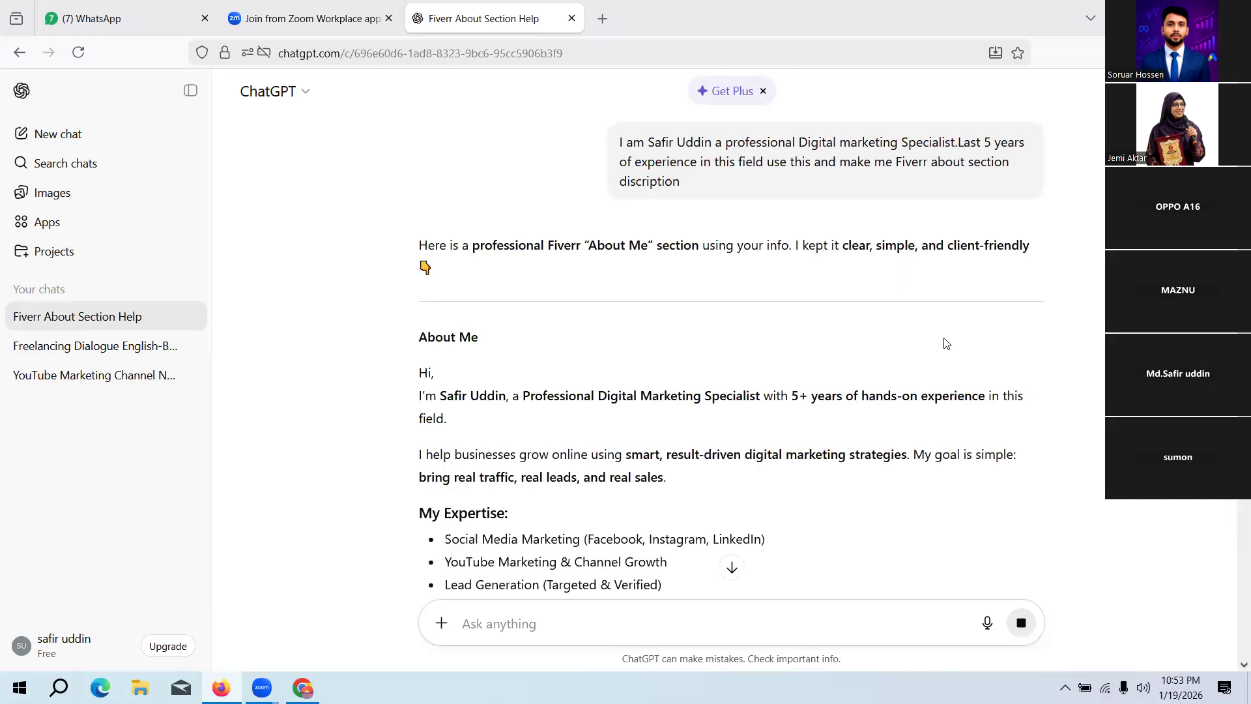
scroll(946, 339, down, 4)
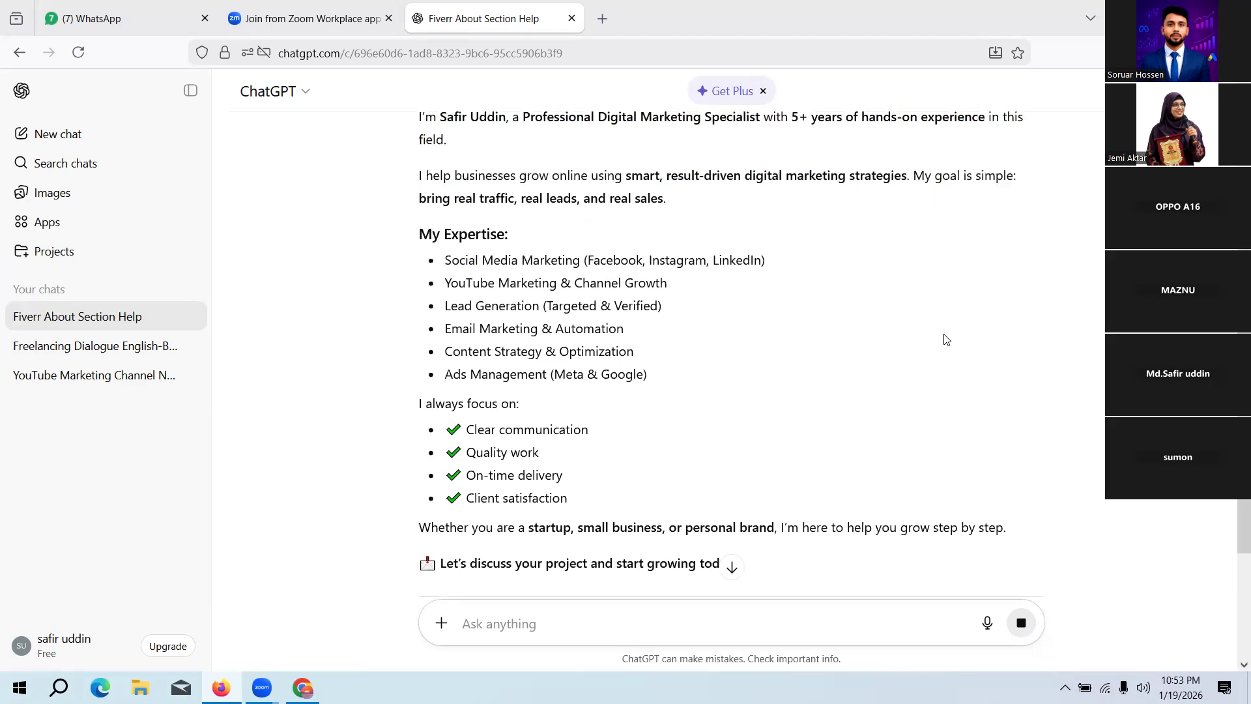
Step: Copy the generated About Me text from the introduction sentence through the "Whether you are a startup, small business, or personal brand" line
scroll(946, 339, down, 5)
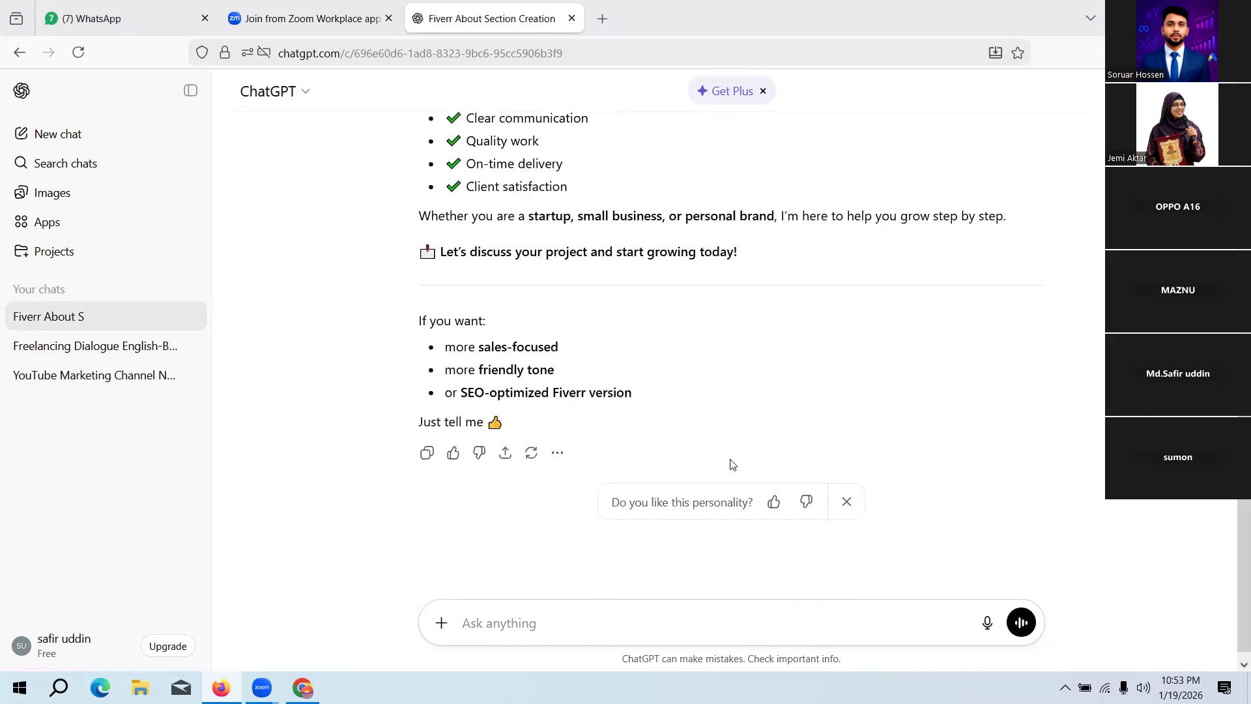
scroll(782, 413, up, 5)
scroll(782, 409, up, 3)
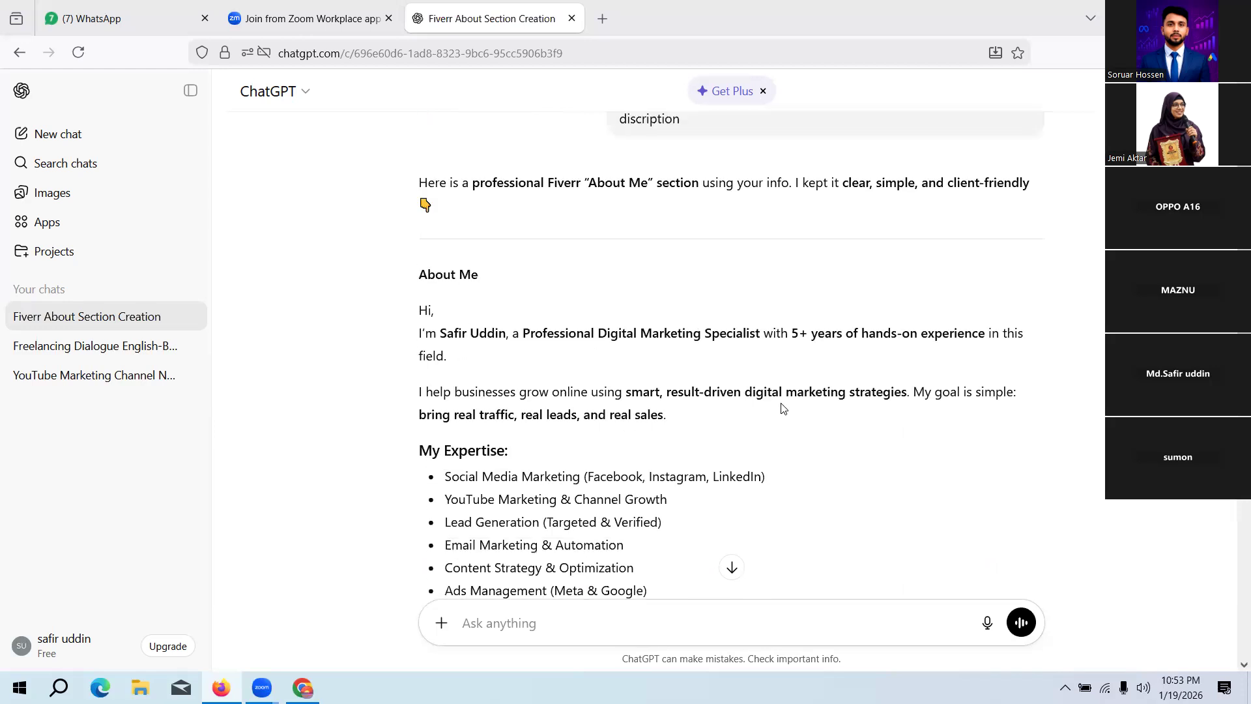
drag(412, 336, 1055, 431)
scroll(779, 497, down, 3)
scroll(935, 469, down, 2)
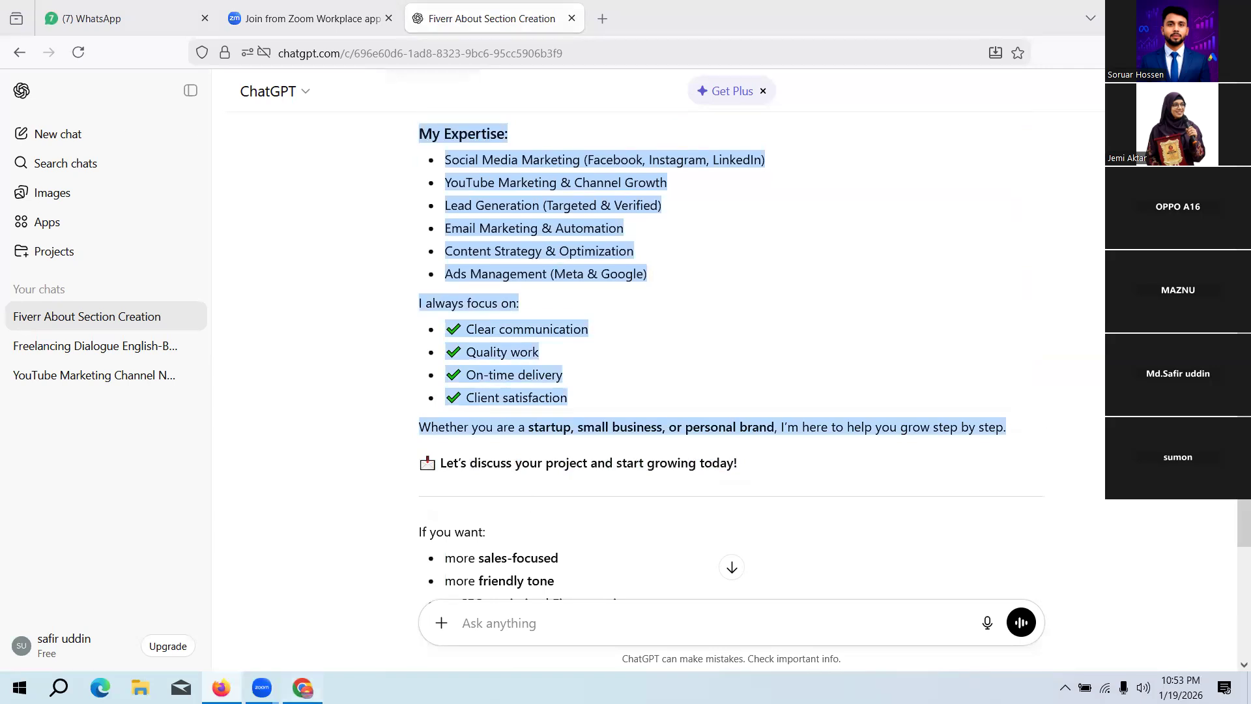
Step: Switch to the Fiverr seller onboarding page in Chrome, paste the copied description into the About section and save it
click(302, 687)
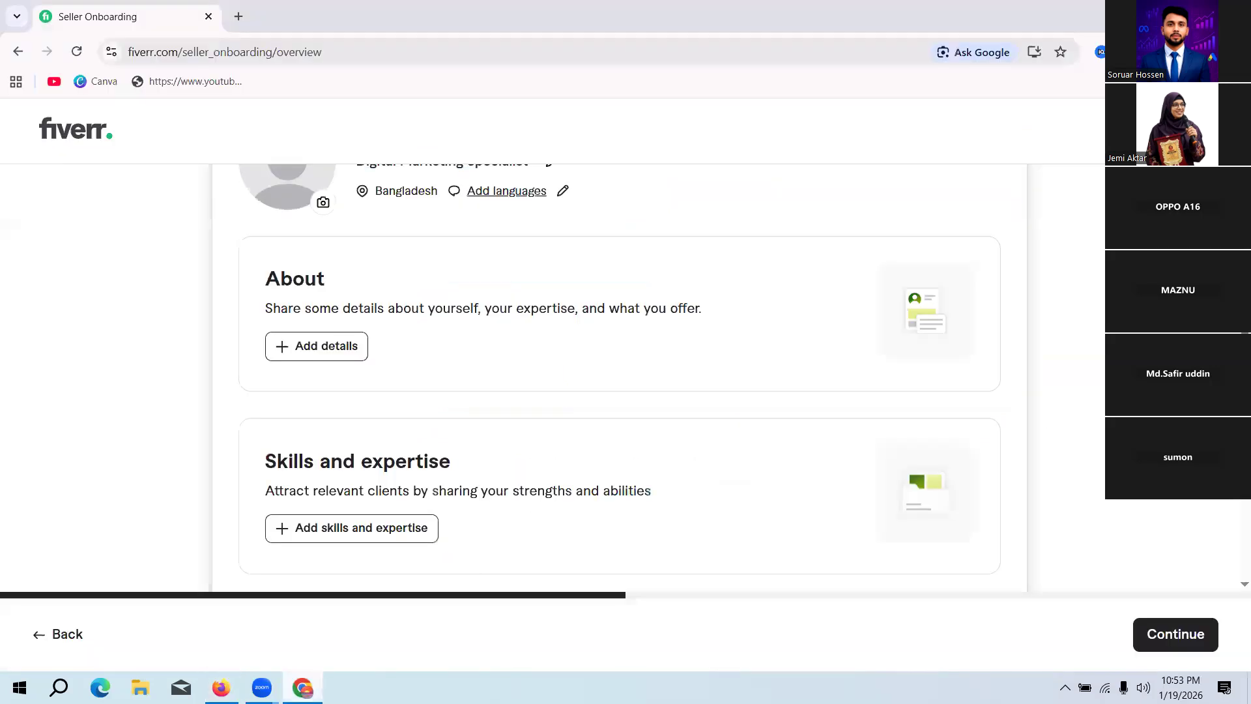
click(342, 350)
click(322, 344)
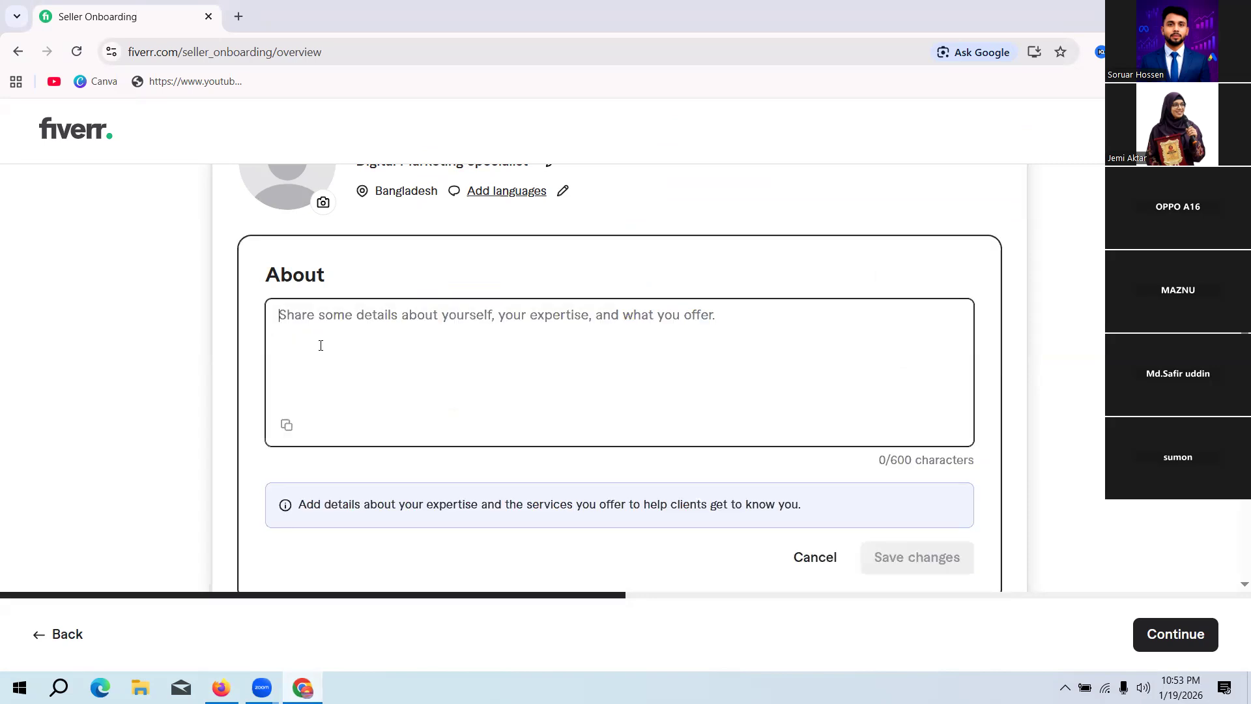
key(ctrl+v)
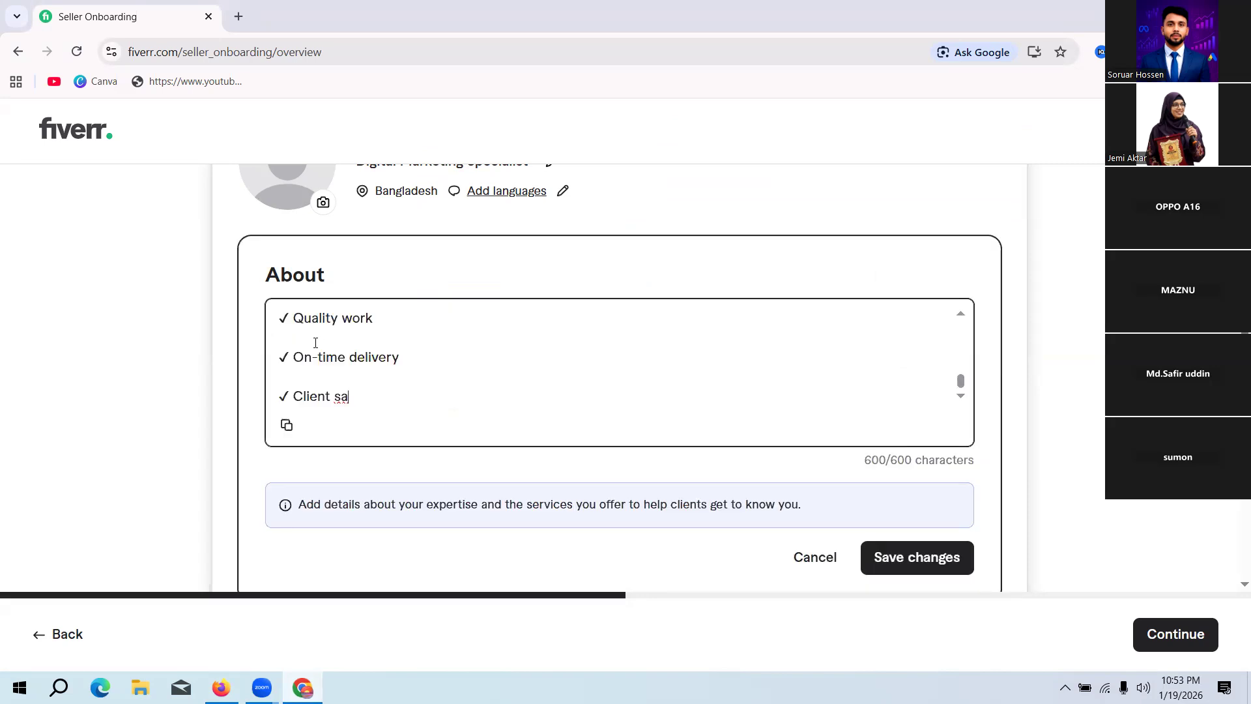
click(917, 561)
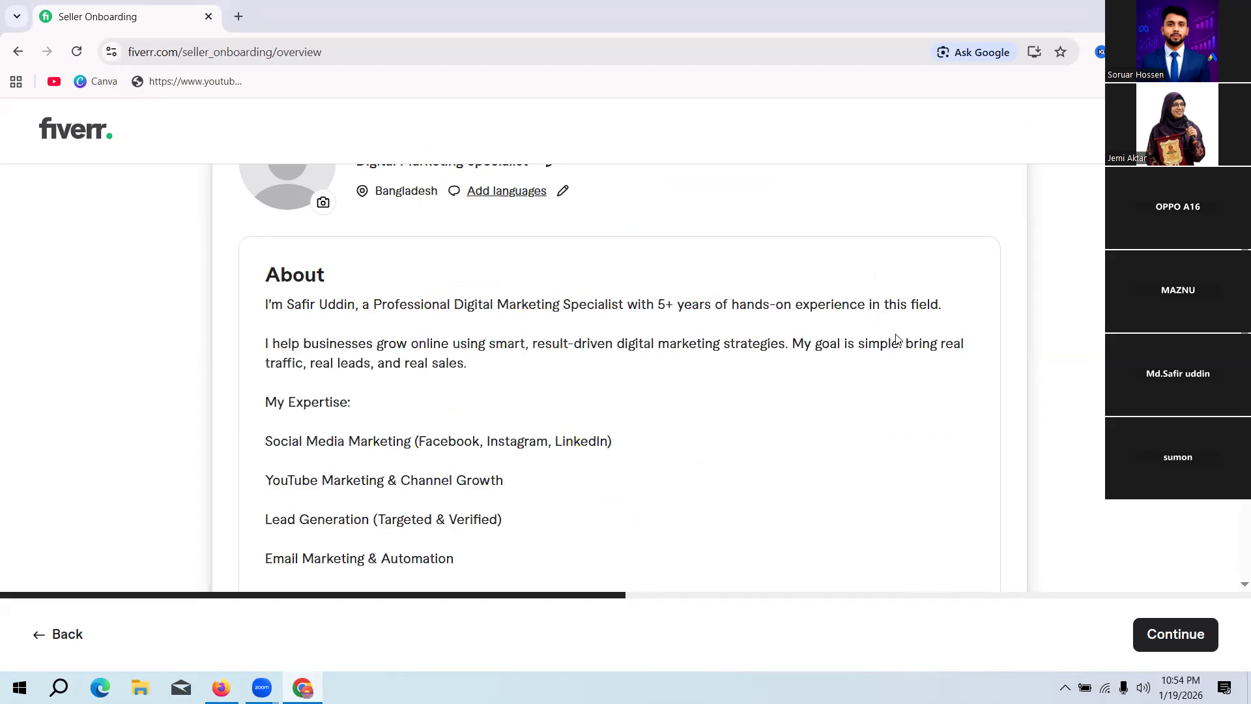
Step: Look over the remaining profile sections down to Education and Certifications, and try to continue to the next onboarding stage
scroll(803, 369, down, 6)
scroll(763, 428, down, 7)
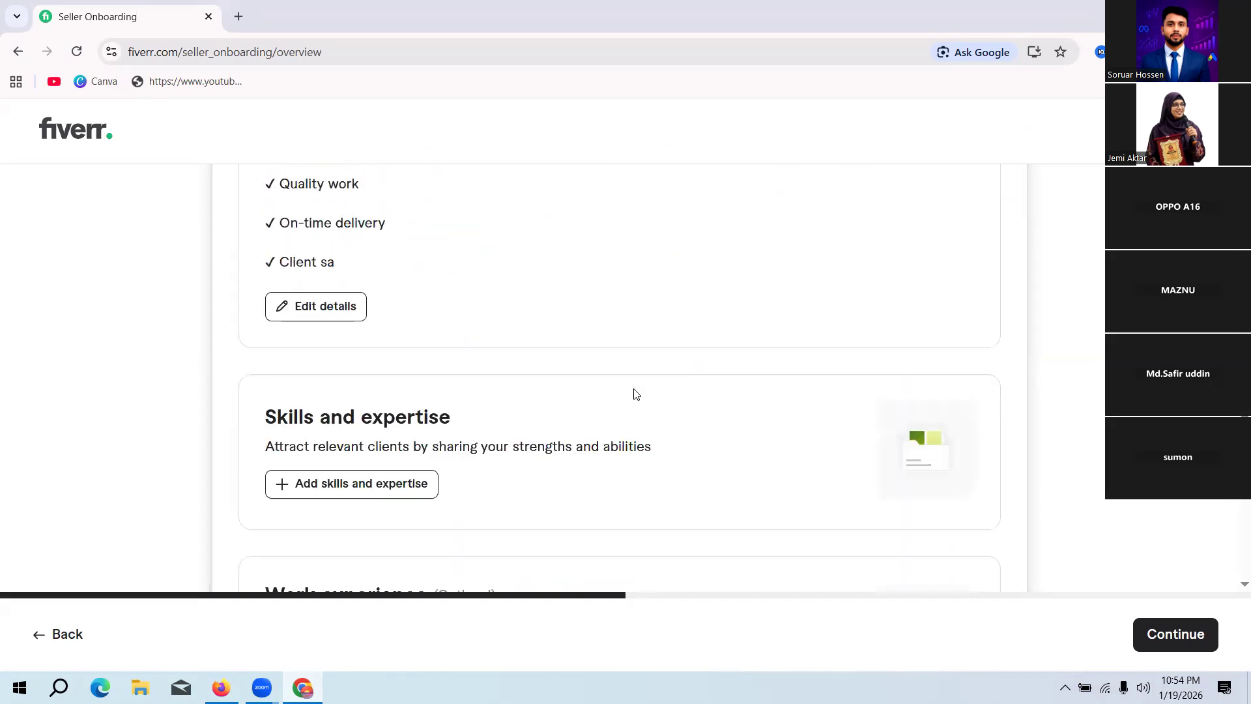
scroll(652, 410, up, 3)
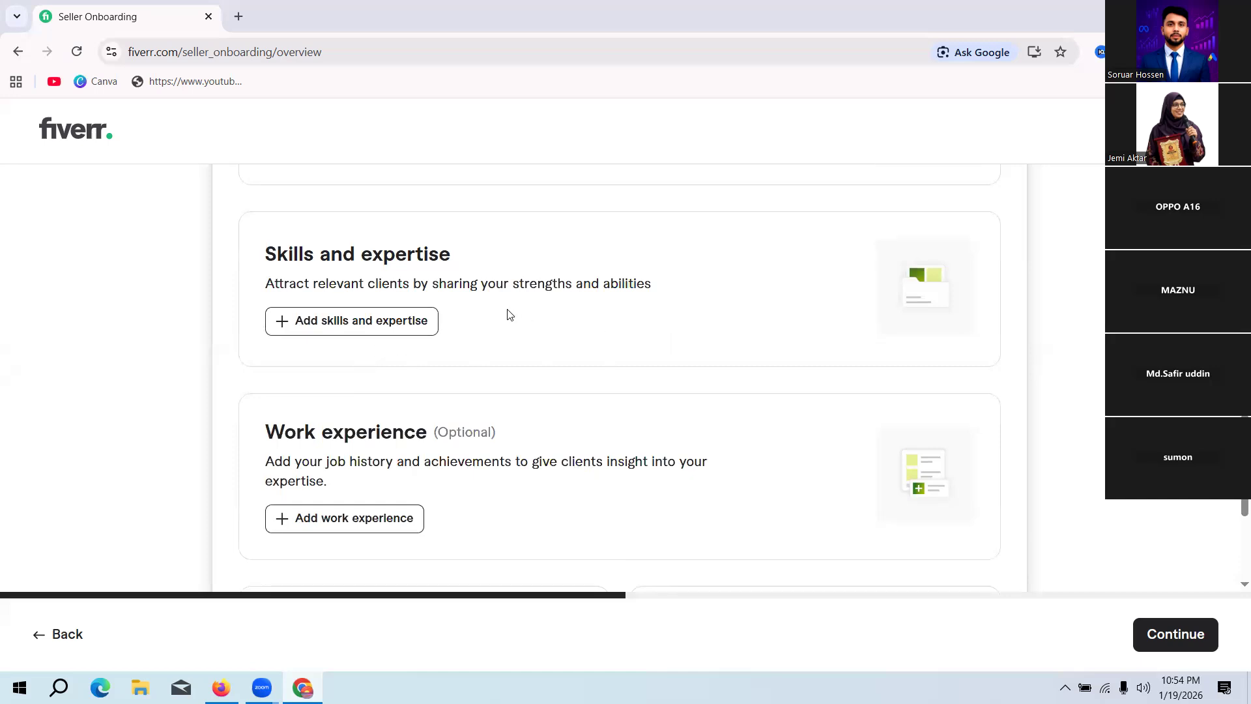
scroll(506, 315, down, 3)
scroll(494, 317, down, 2)
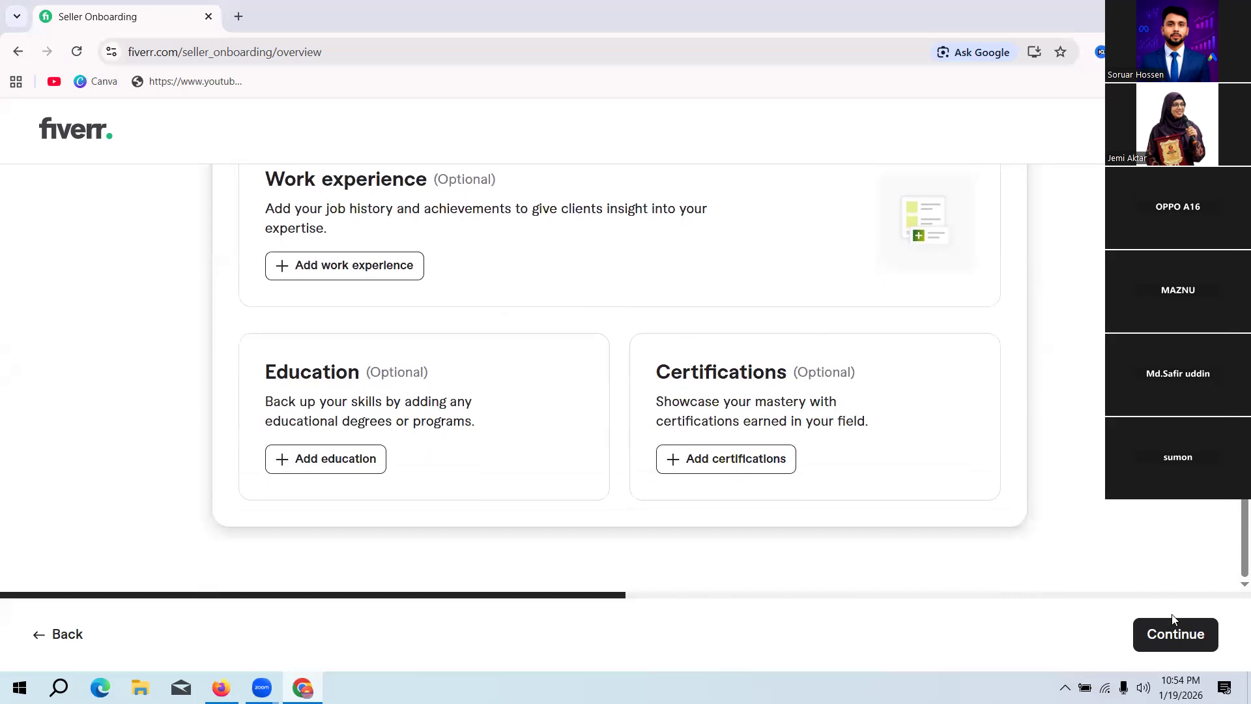
click(1172, 635)
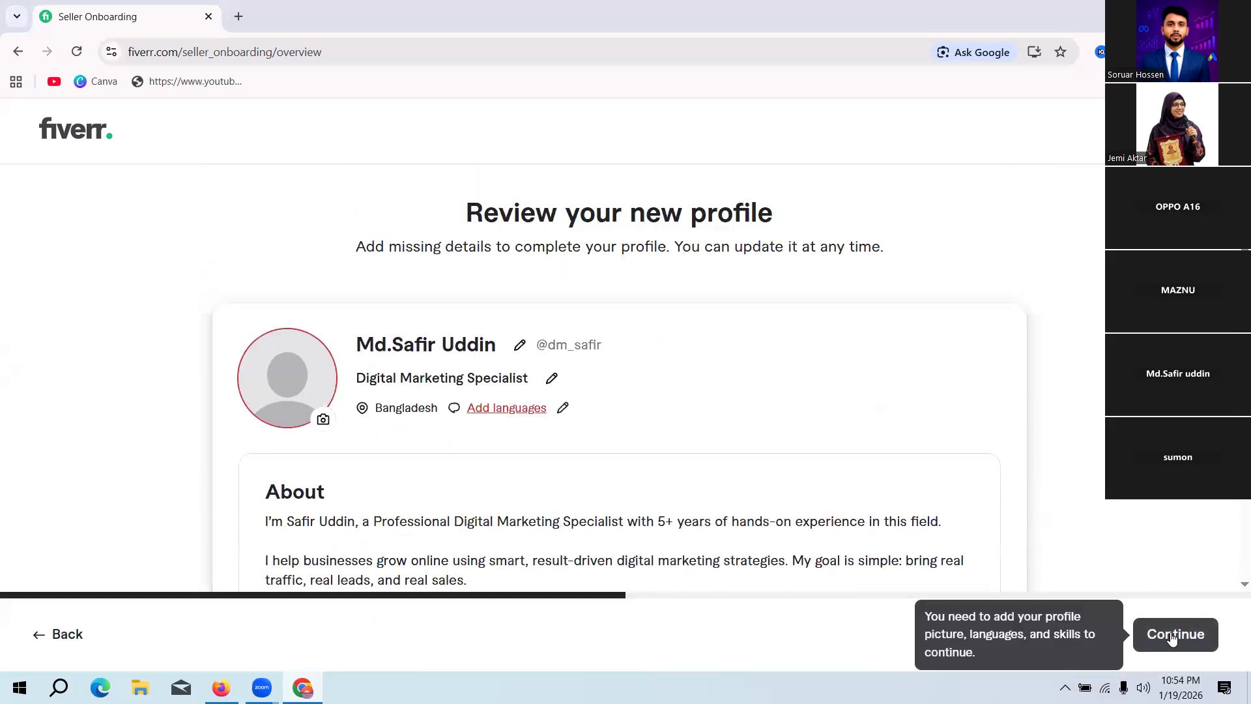
Step: Start adding a profile language and choose English as the language
click(561, 410)
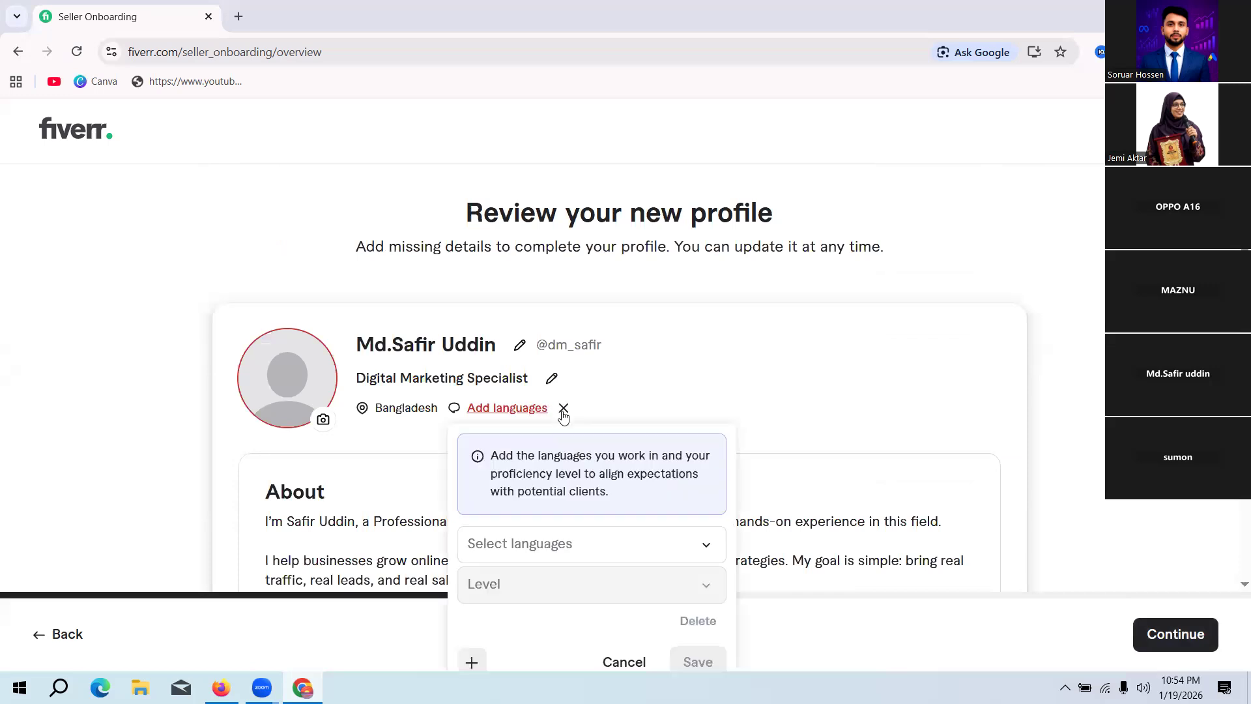
click(657, 544)
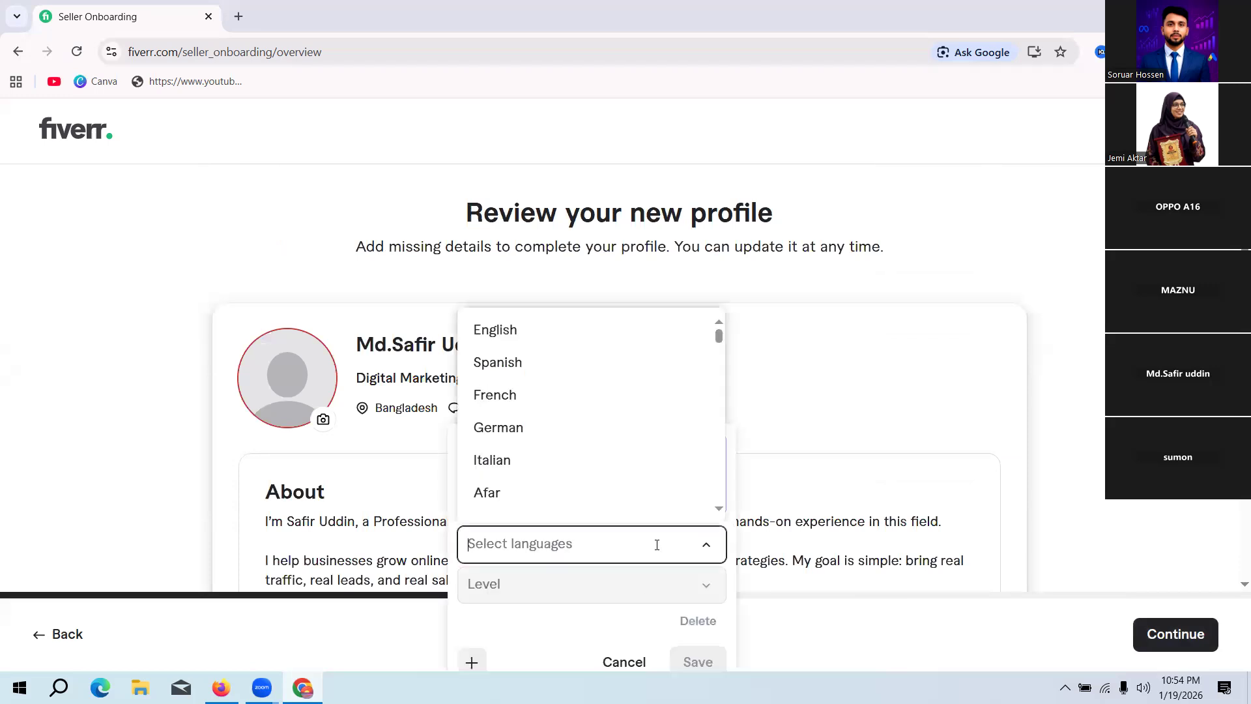
text(E)
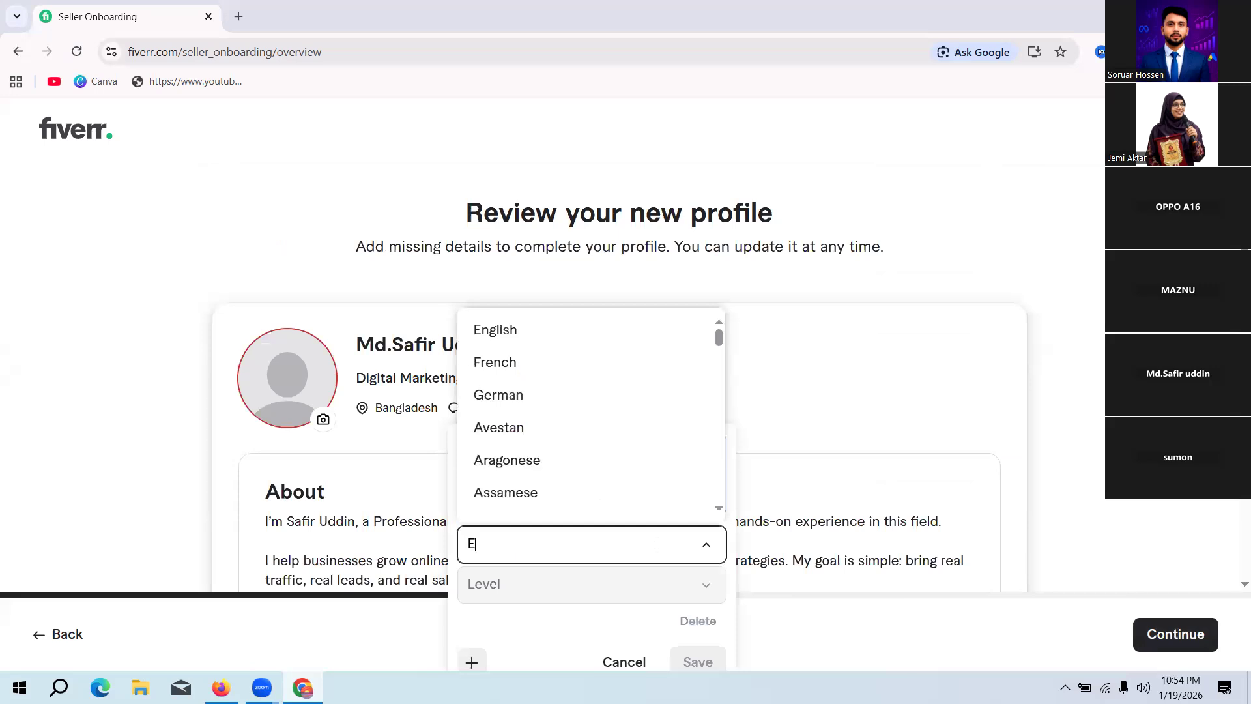
text(nlisgh)
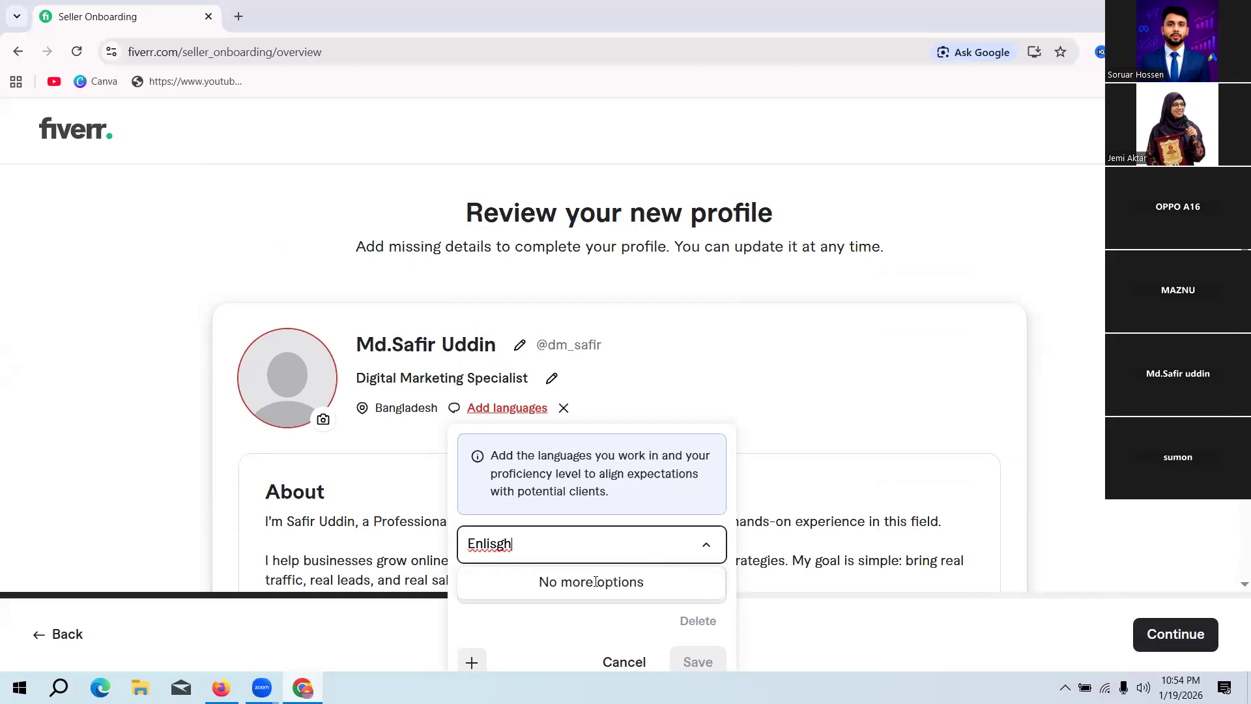
click(491, 542)
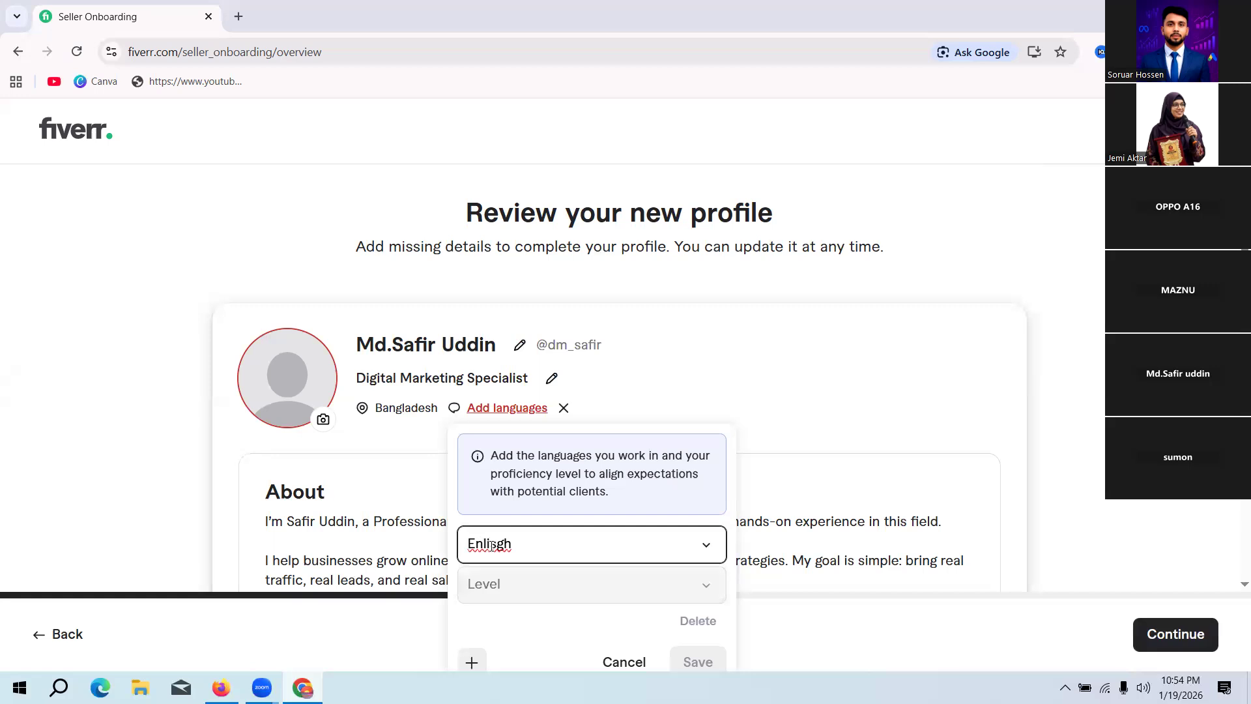
text(g)
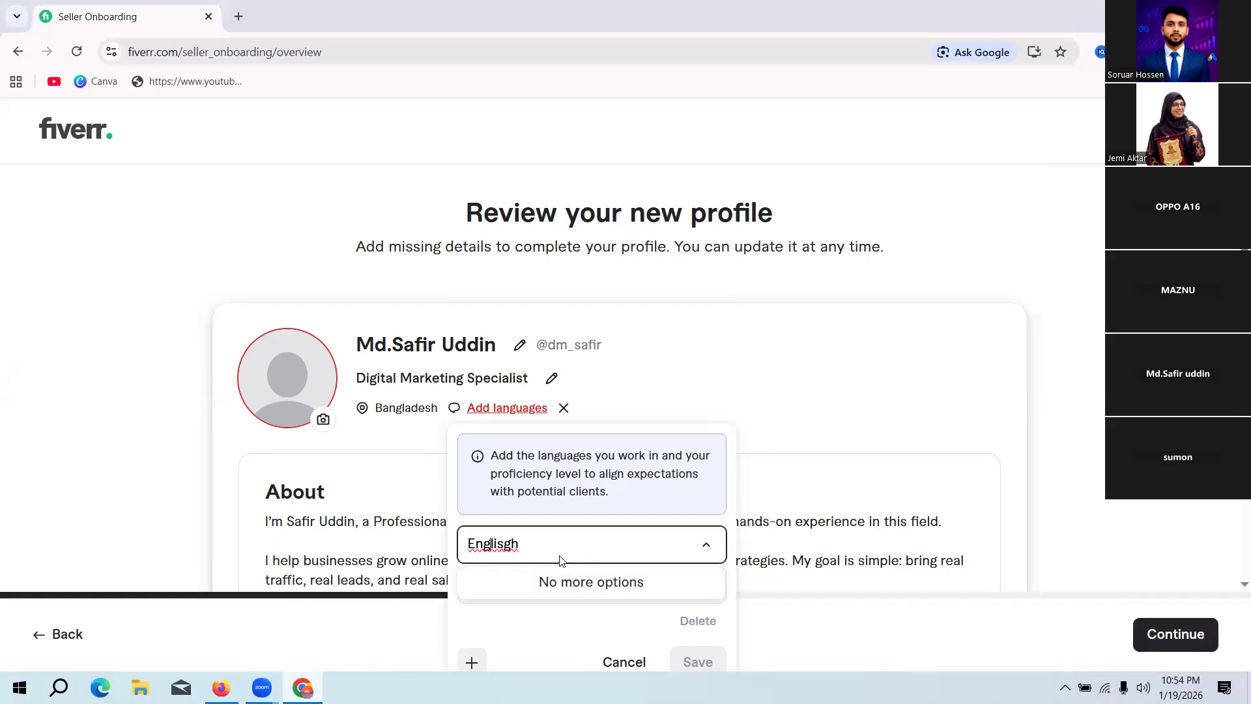
click(511, 547)
key(BackSpace)
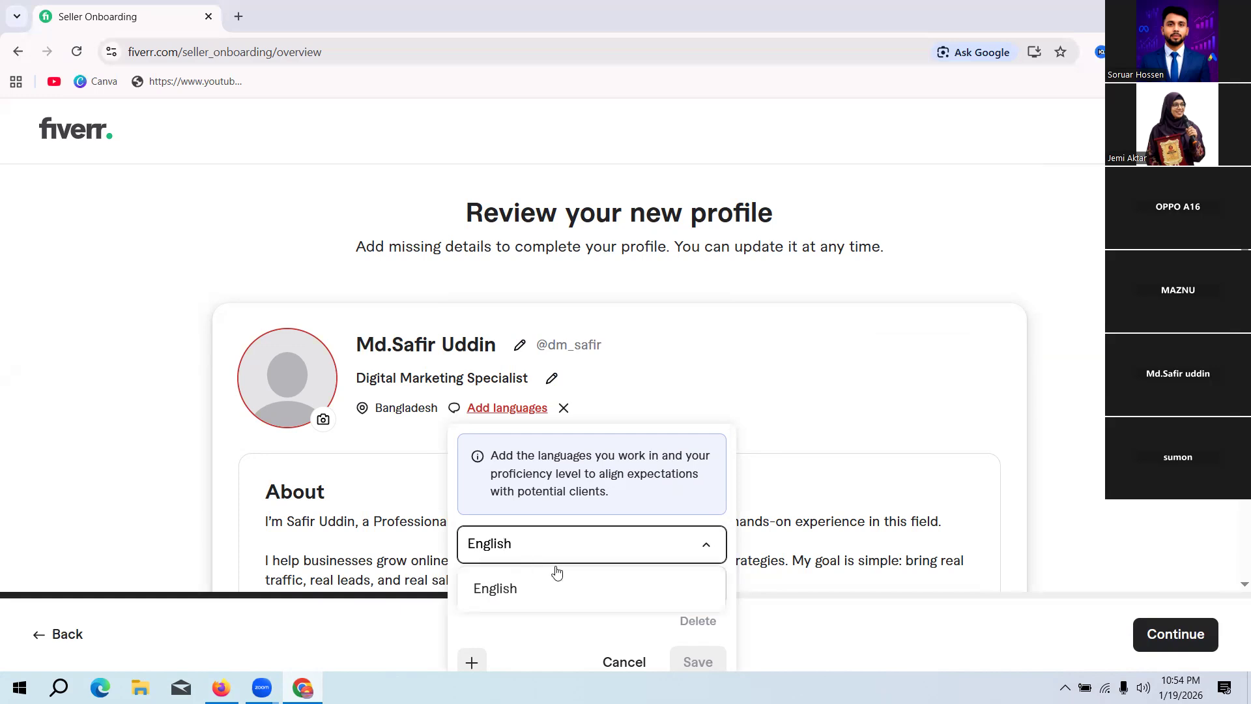
click(558, 587)
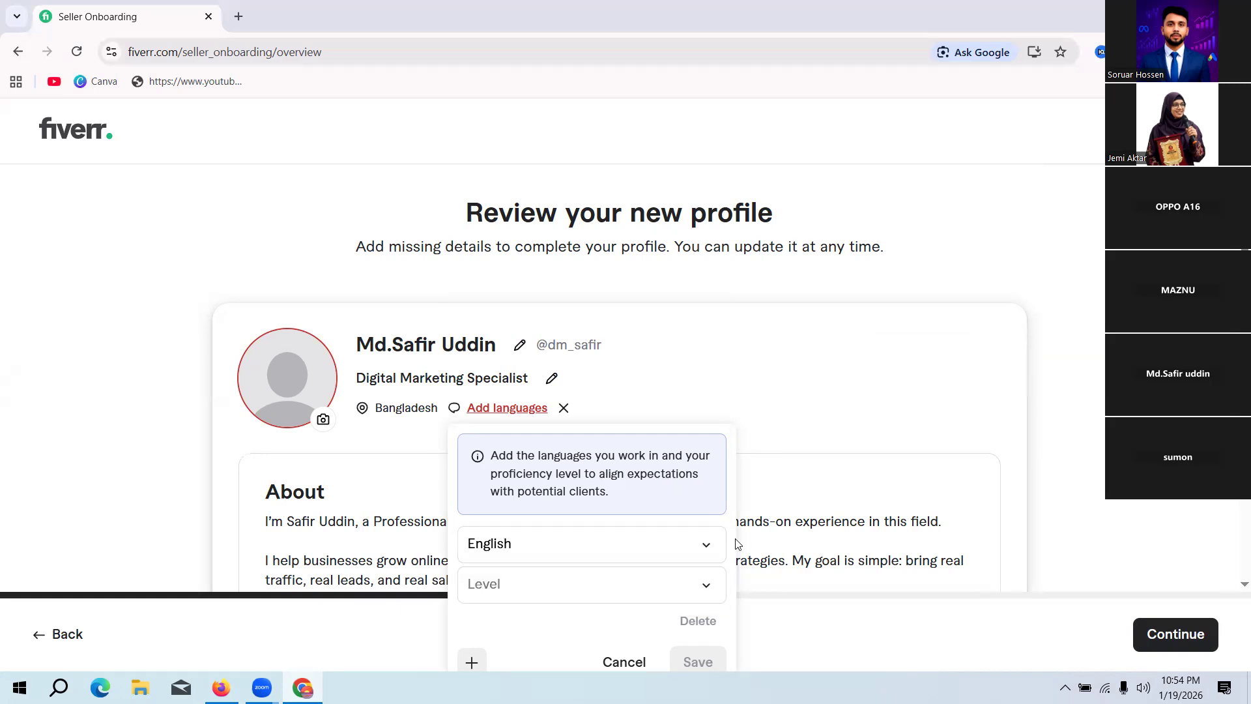
Step: Set the English proficiency level to Fluent and save the language entry
click(709, 584)
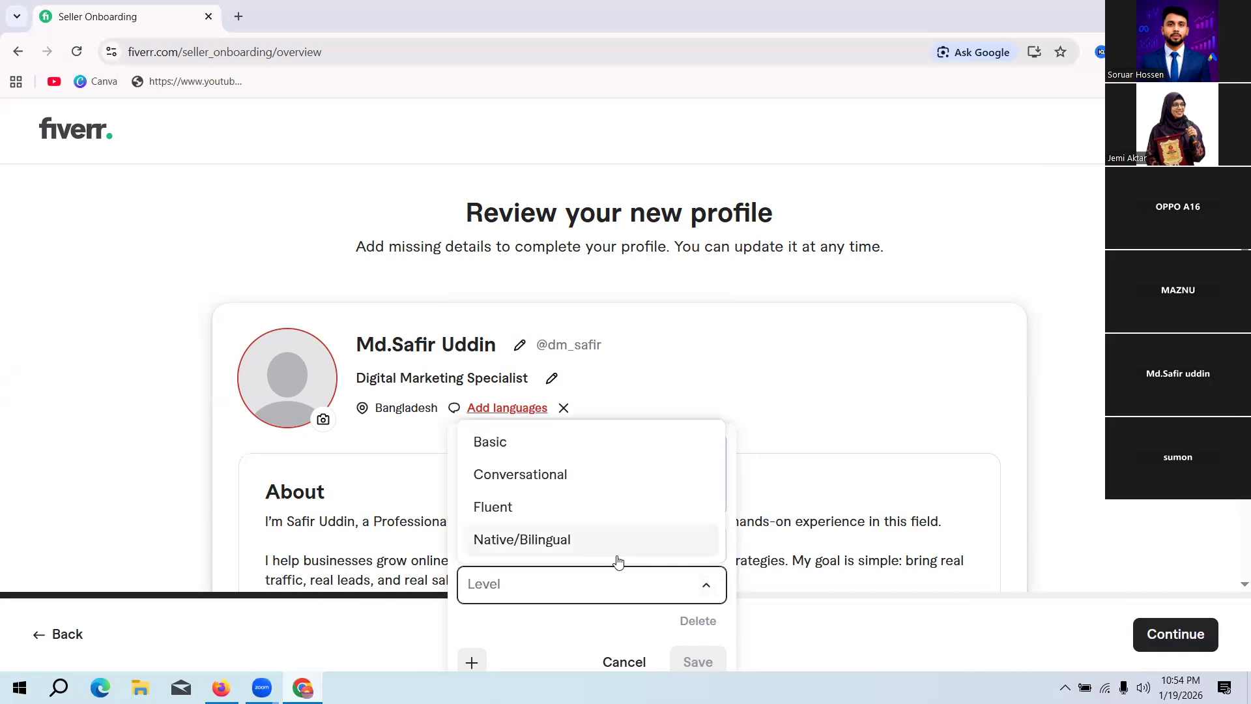
click(486, 507)
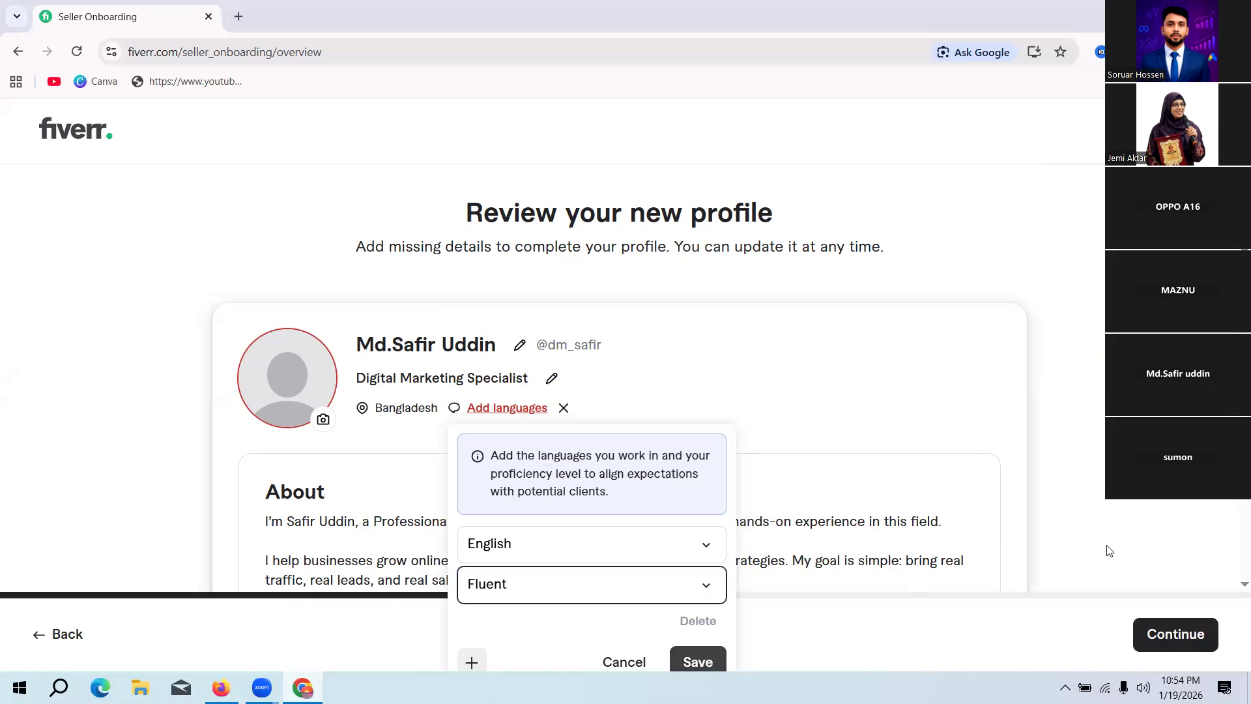
scroll(507, 468, down, 3)
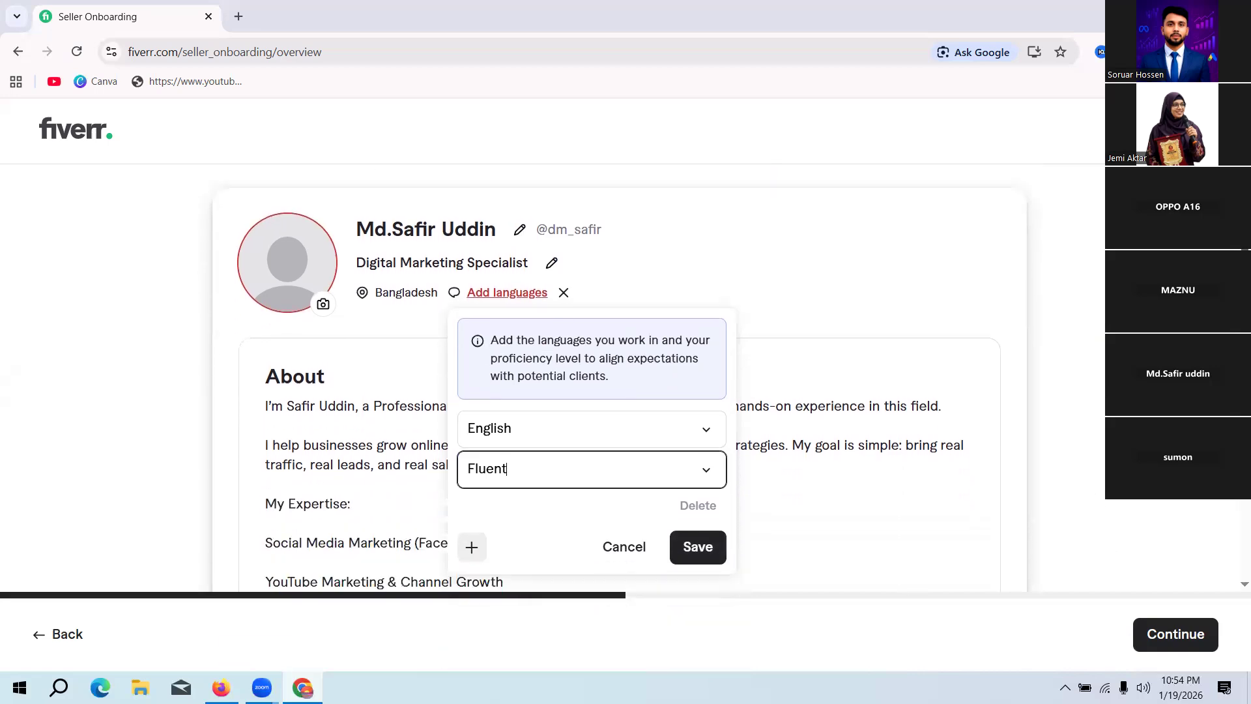
scroll(620, 391, down, 1)
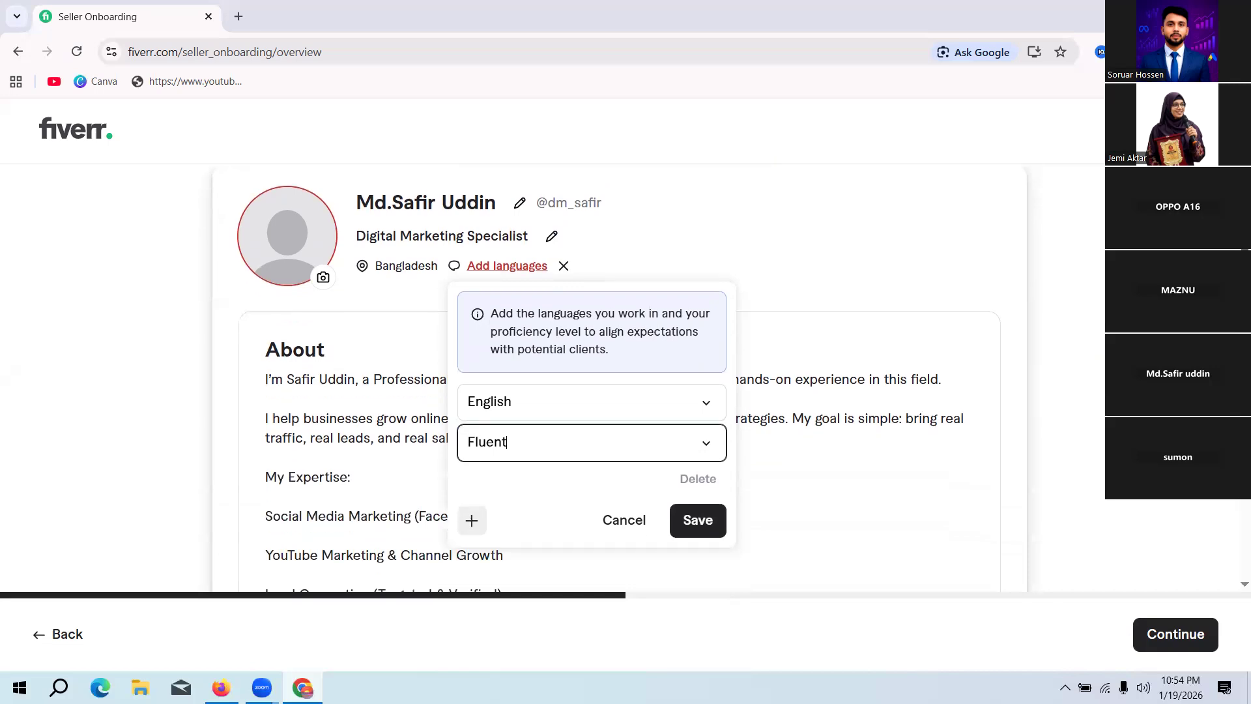
click(704, 526)
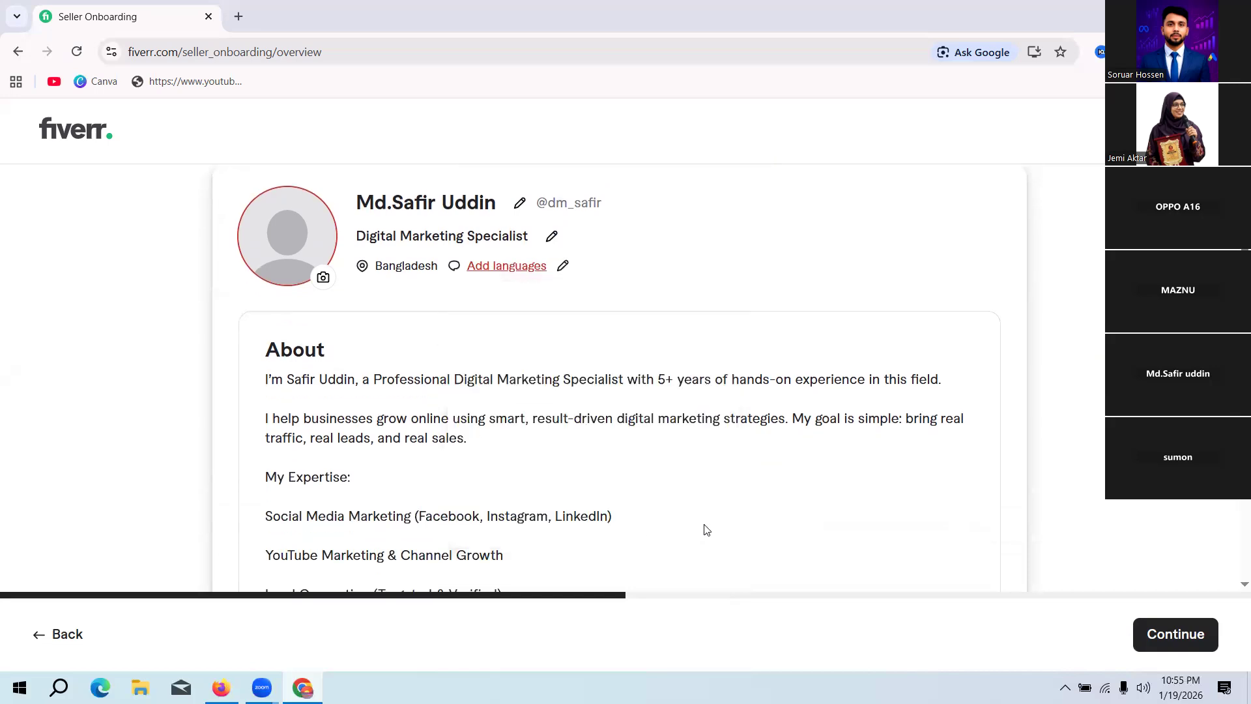
Step: Add Spanish as a second profile language with the Conversational level and save the languages
click(563, 267)
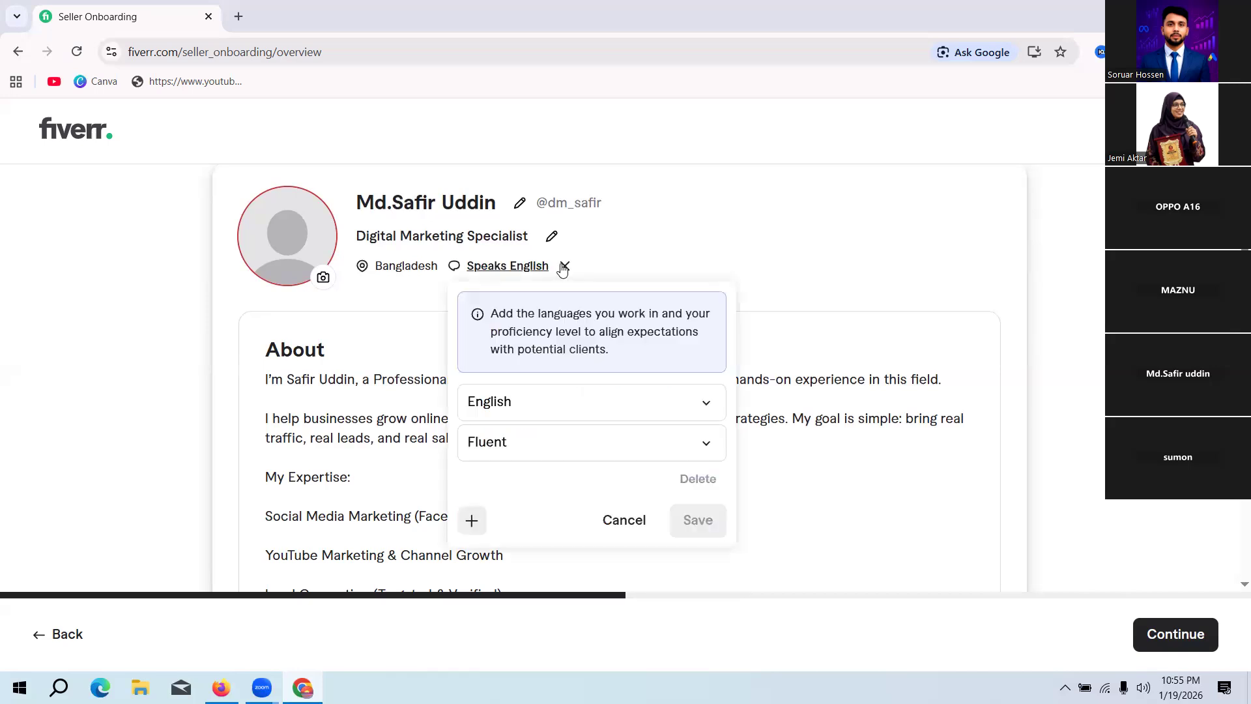
click(471, 520)
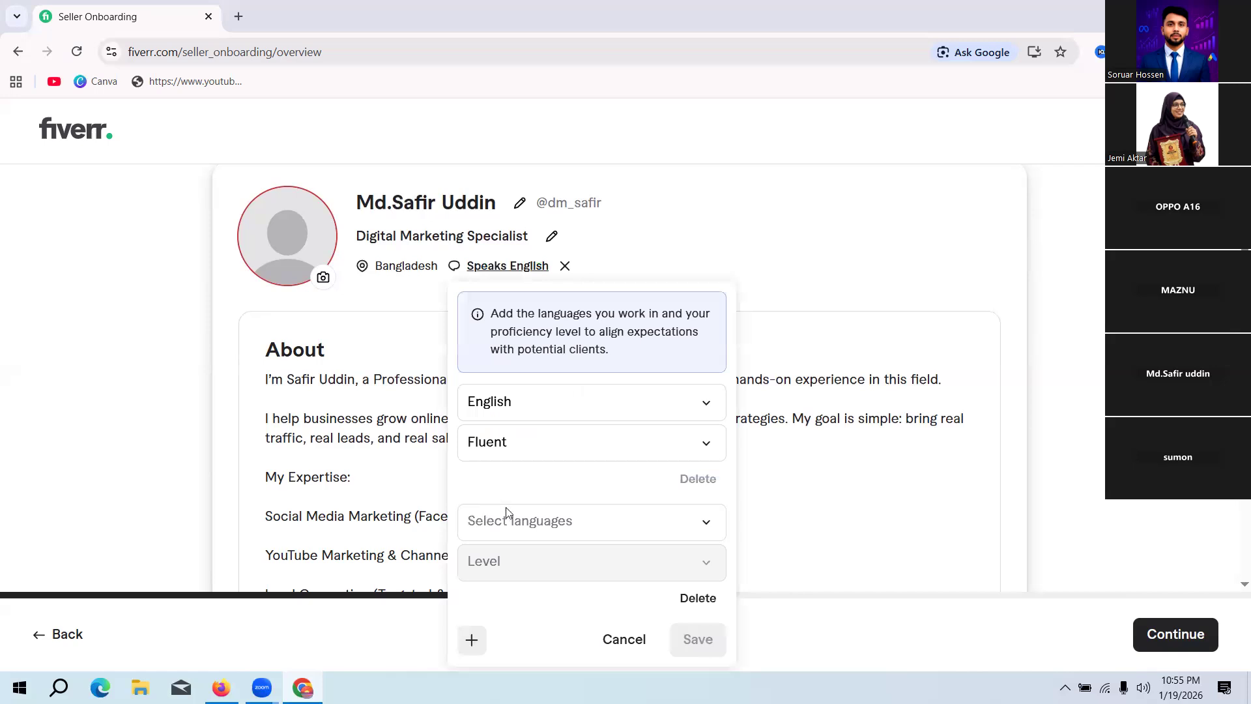
key(b)
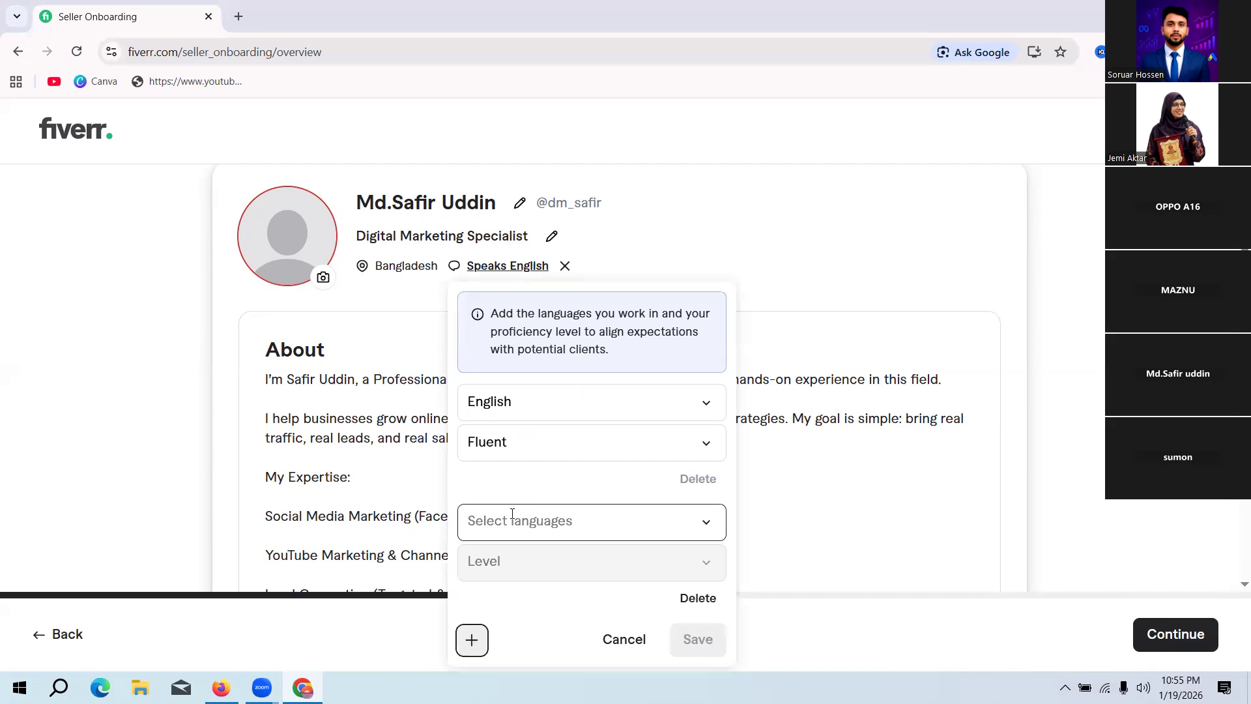
click(512, 514)
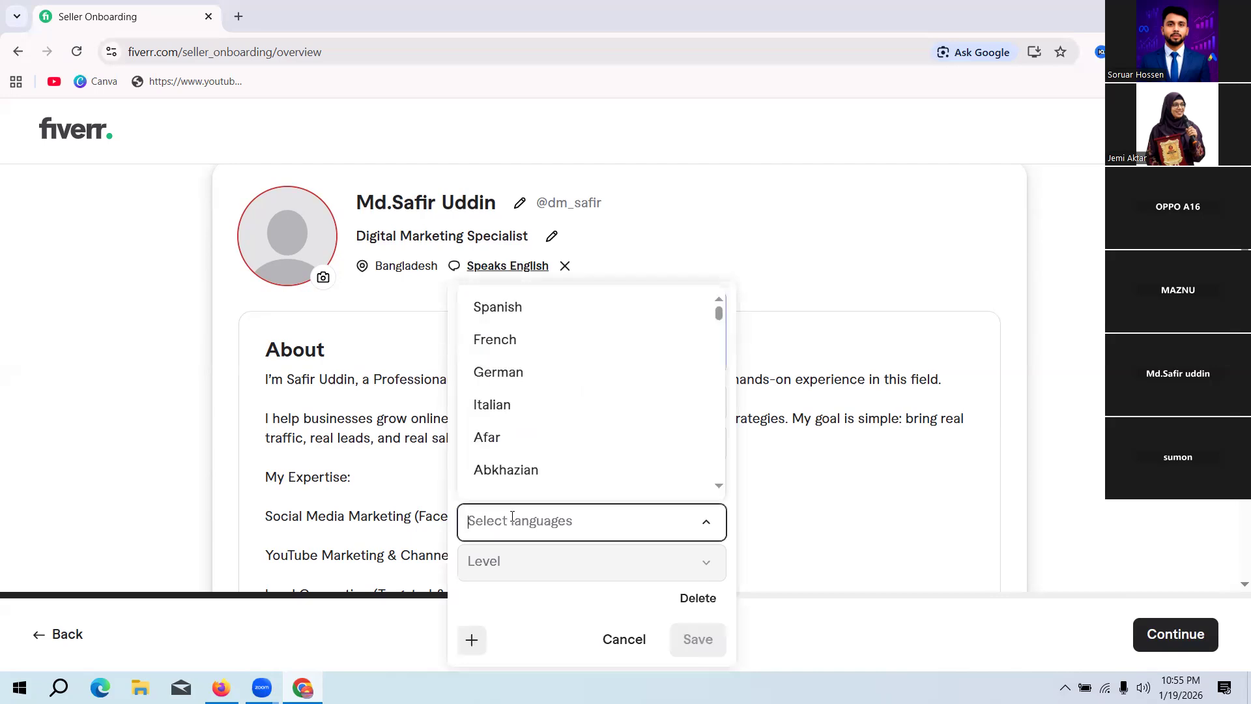
text(p)
key(BackSpace)
text(sp)
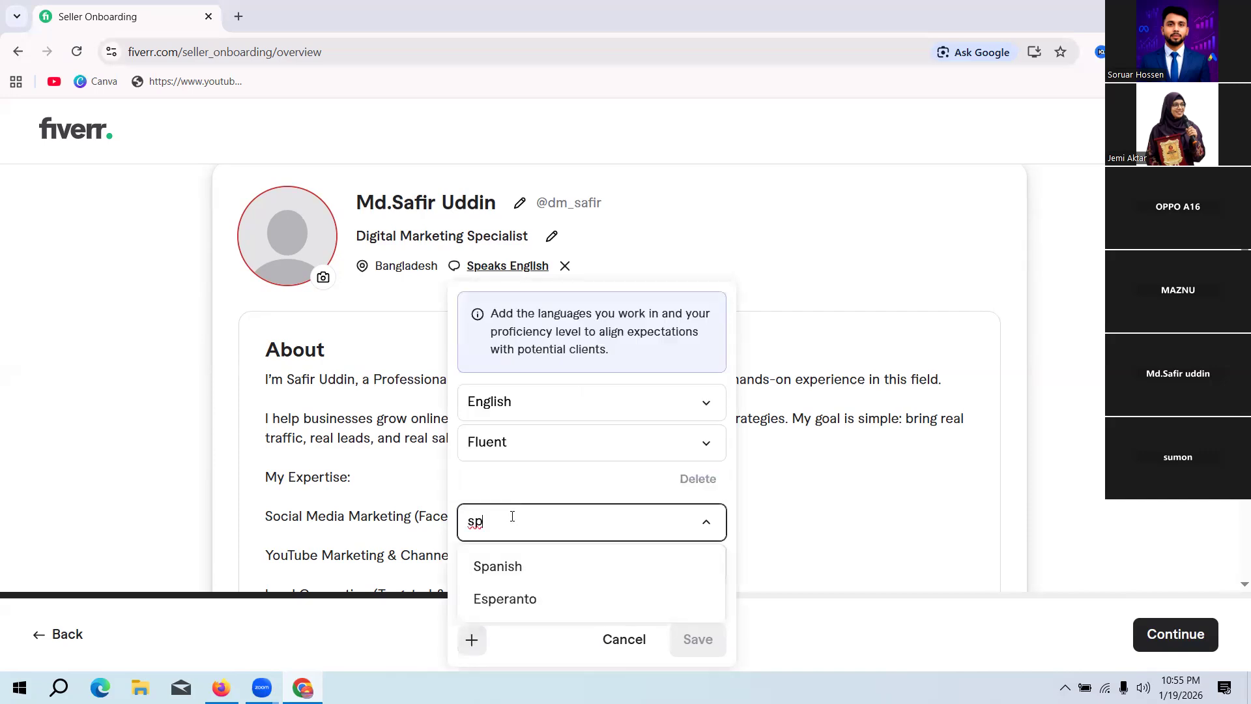
click(496, 576)
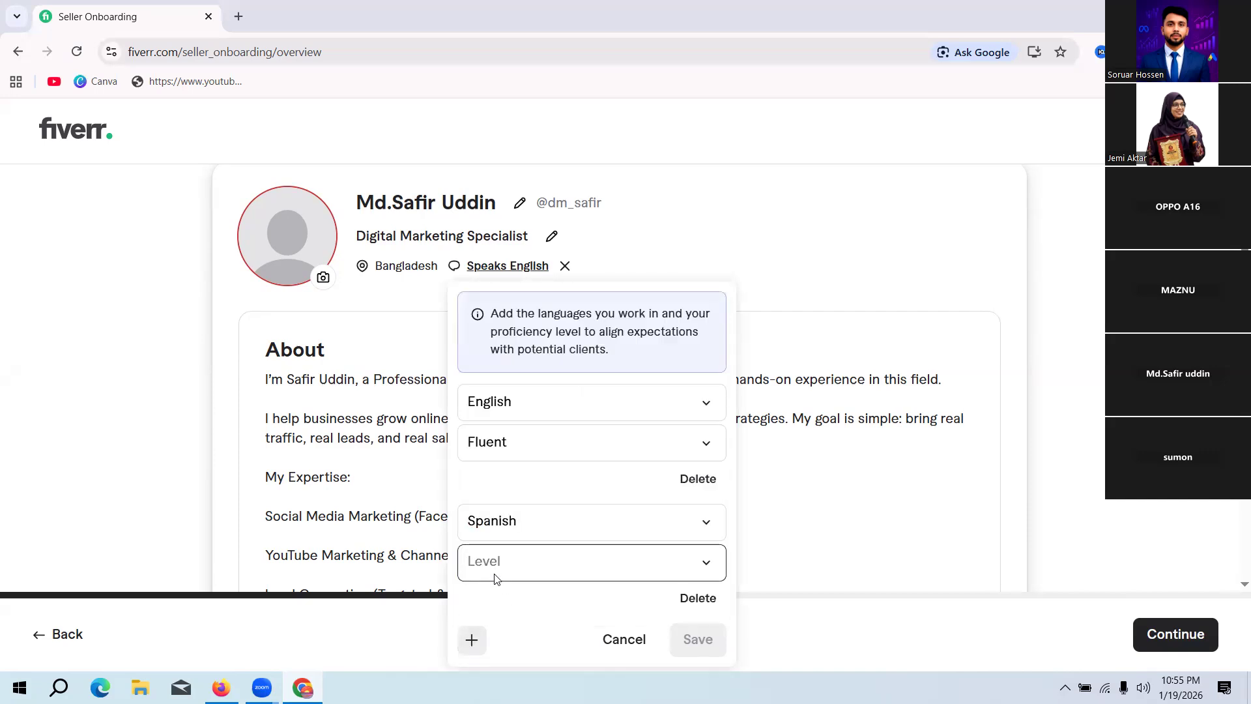
click(564, 568)
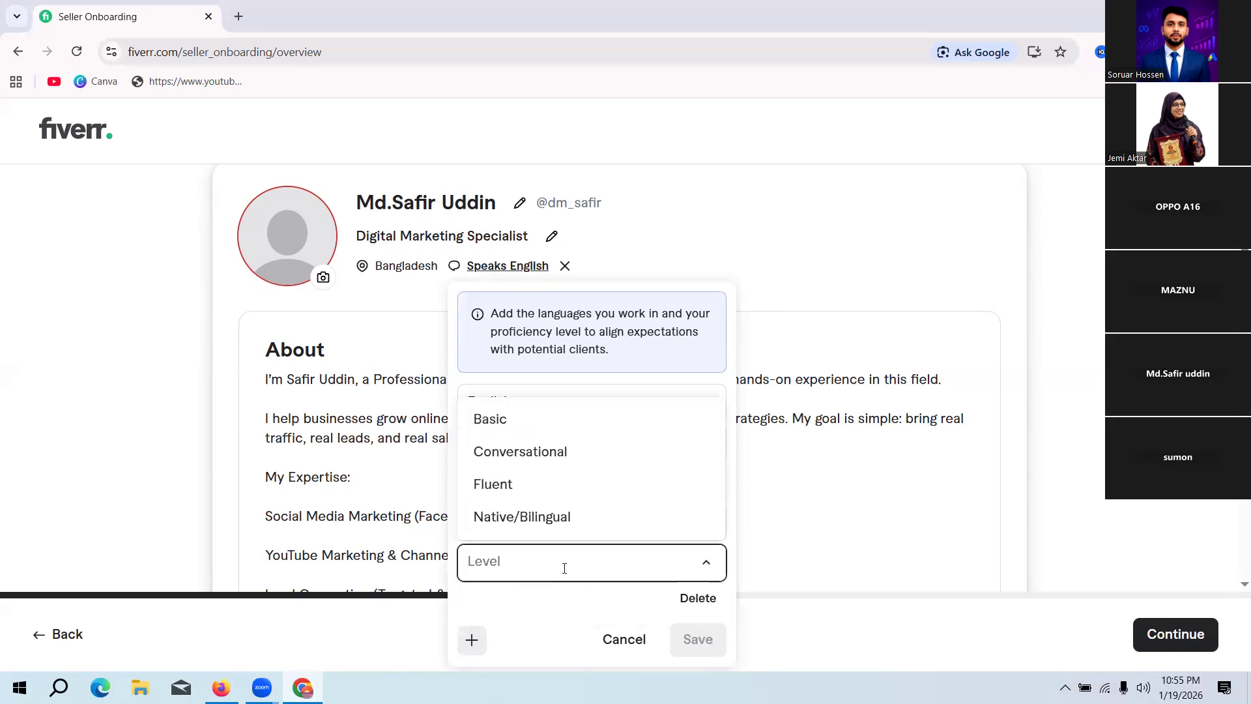
click(534, 448)
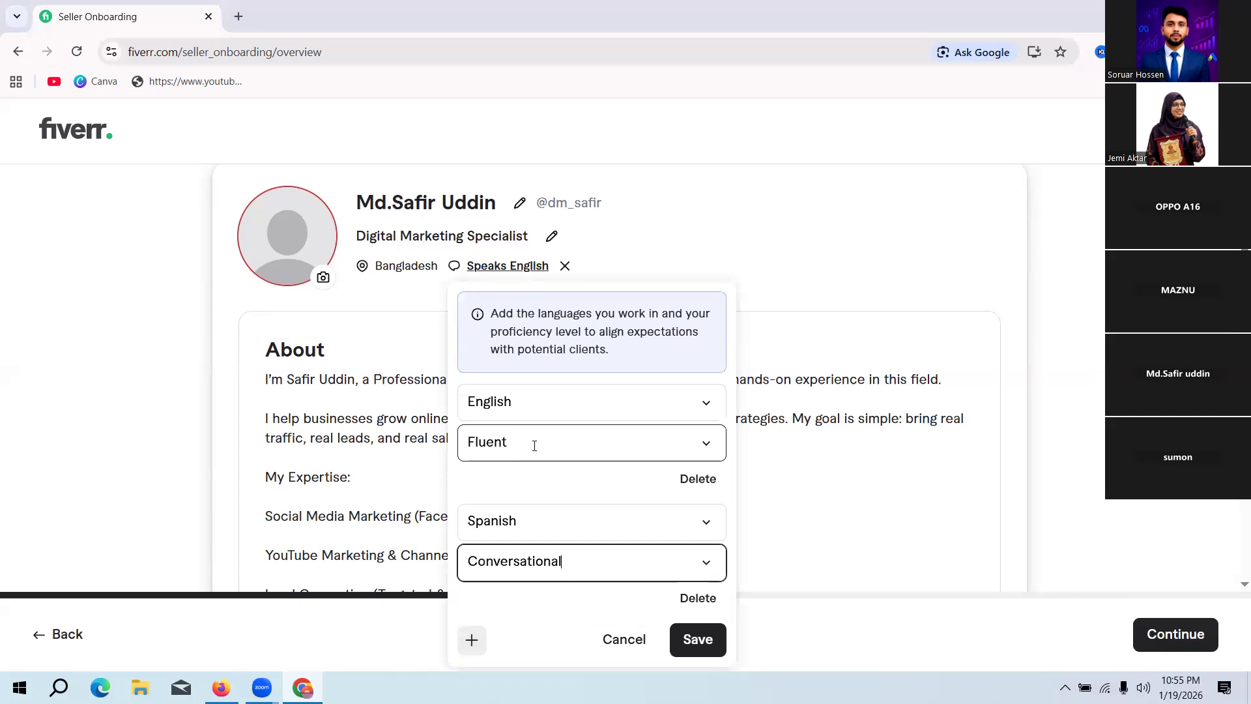
click(701, 633)
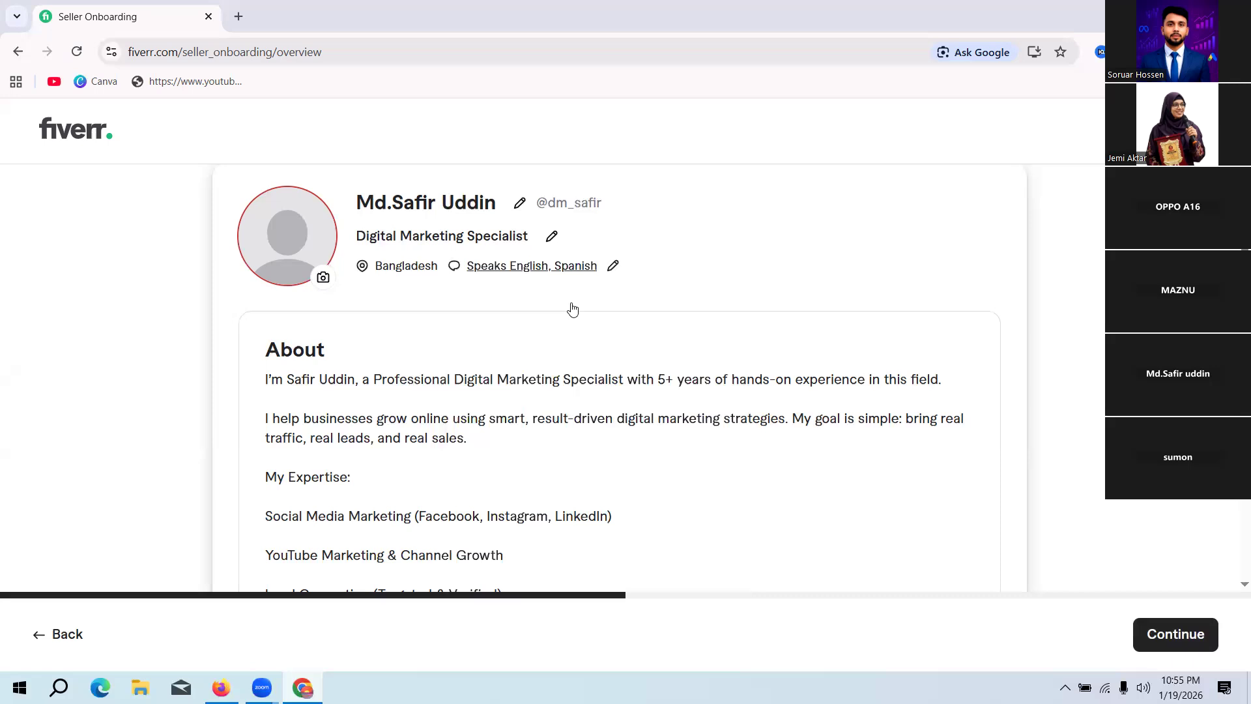
Step: Add French as a third profile language with the Conversational level
click(560, 274)
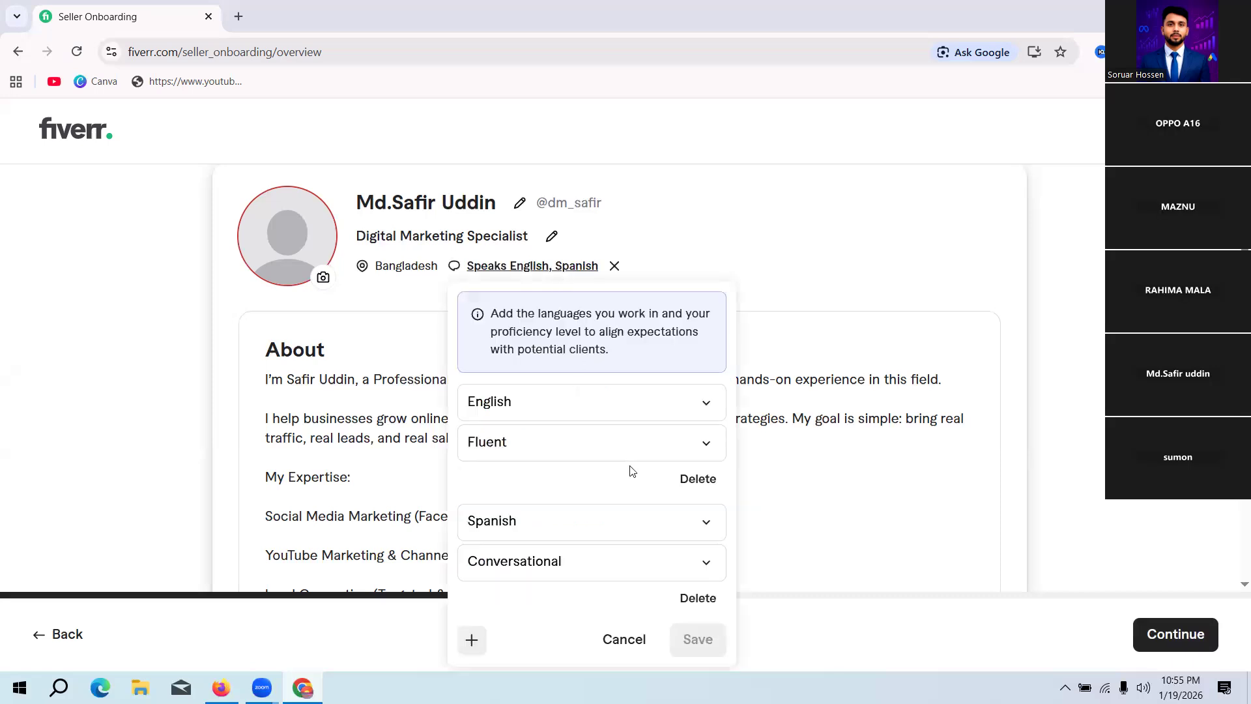
click(473, 640)
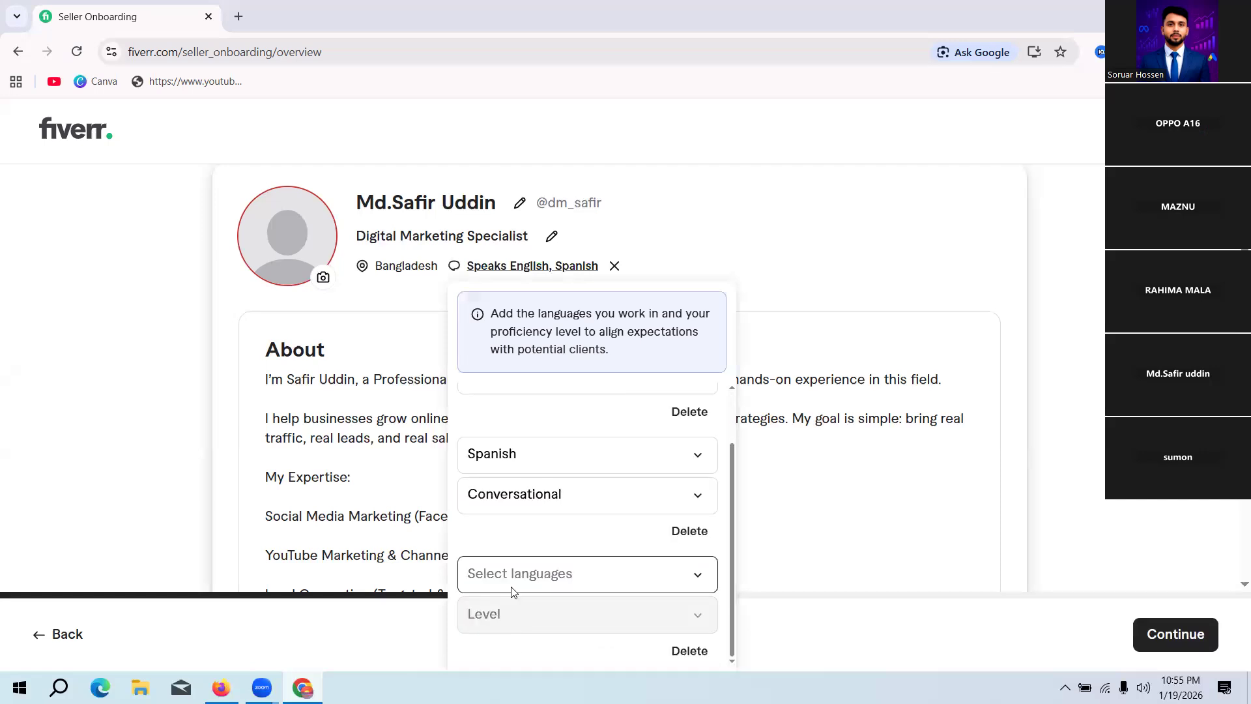
click(532, 575)
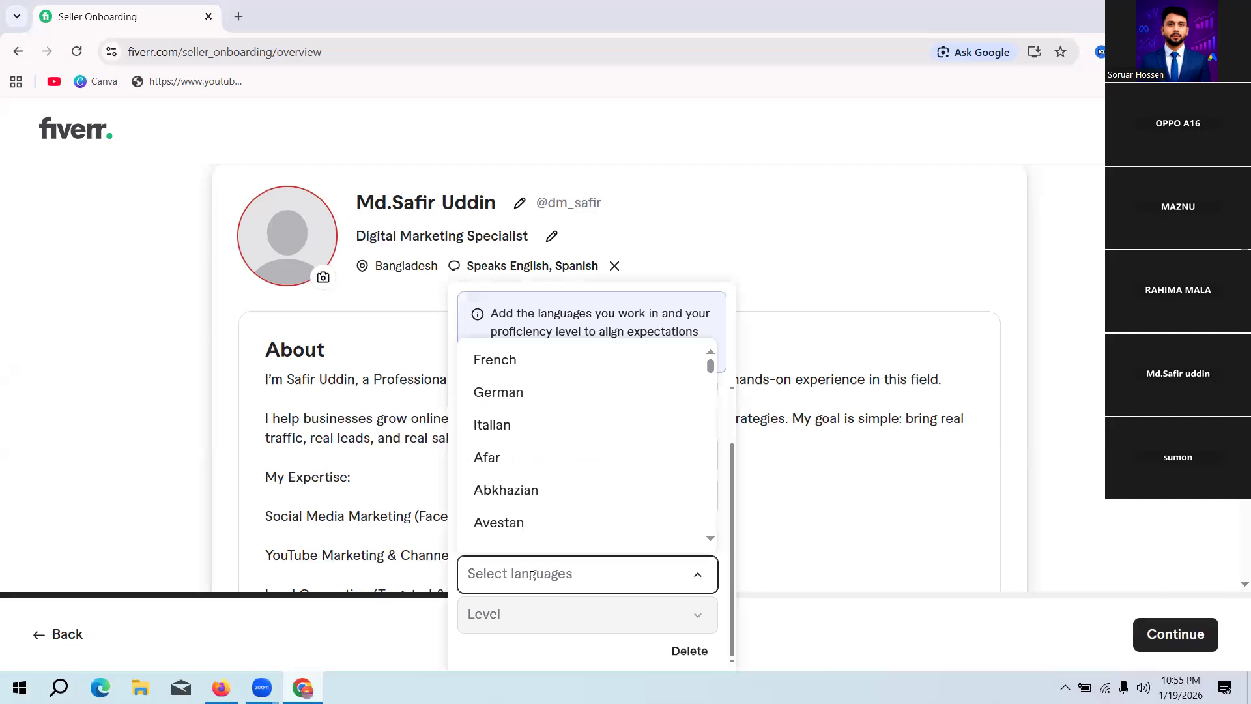
text(fra)
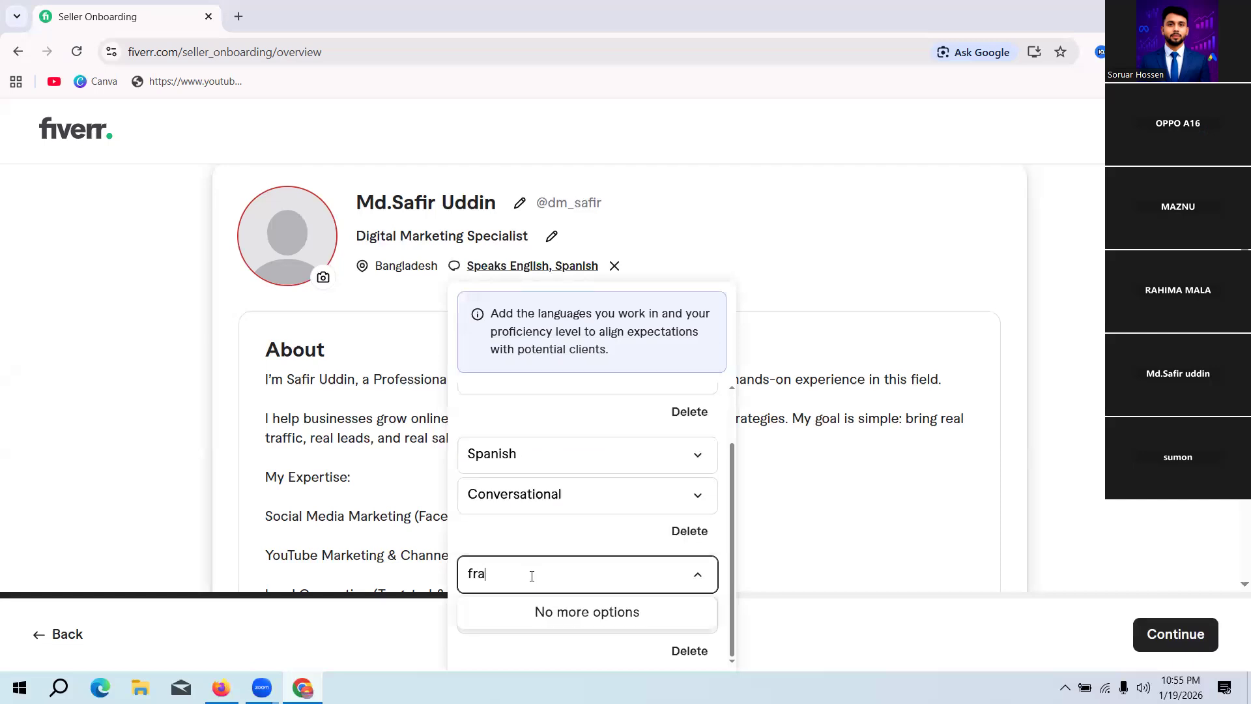
text(ns)
key(BackSpace)
key(BackSpace)
key(BackSpace)
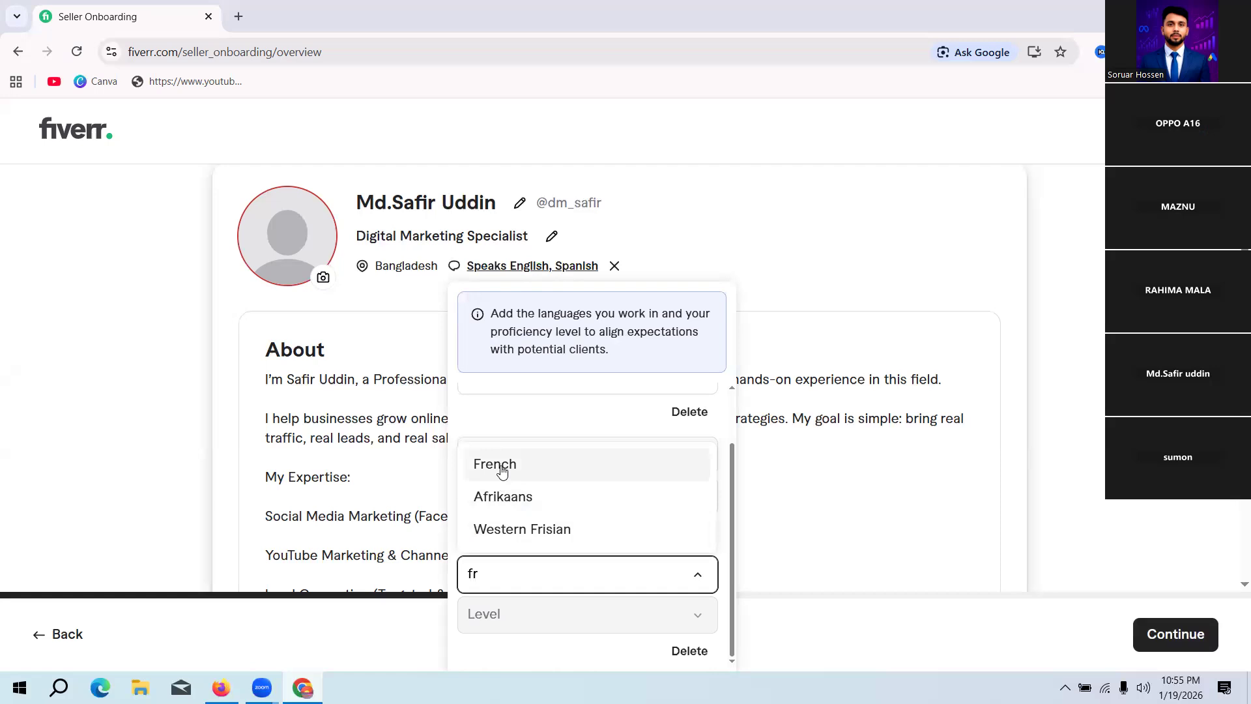
click(503, 469)
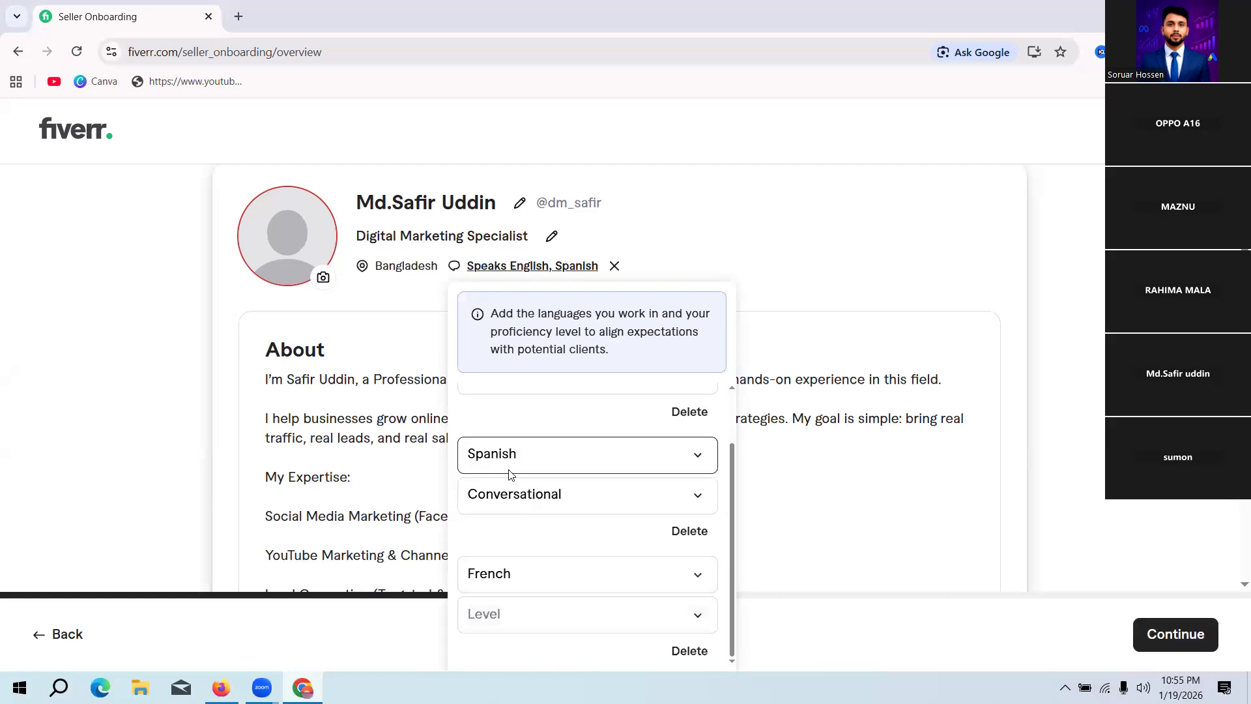
click(548, 603)
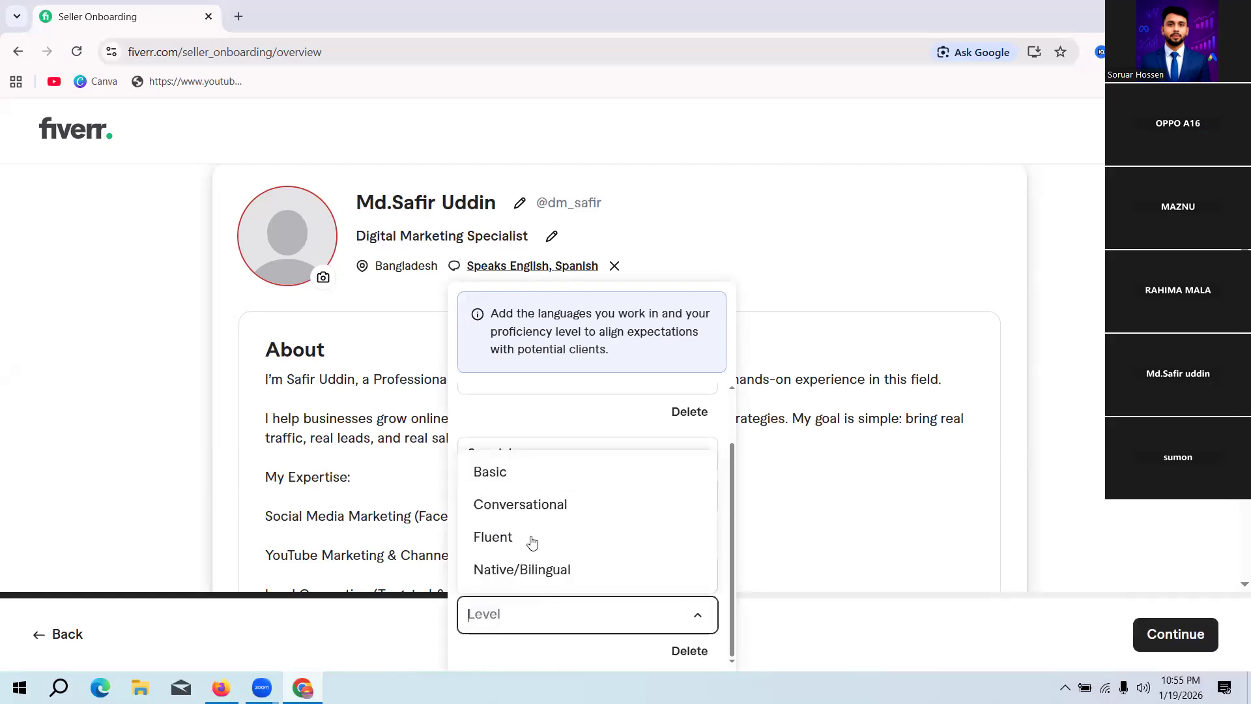
click(520, 512)
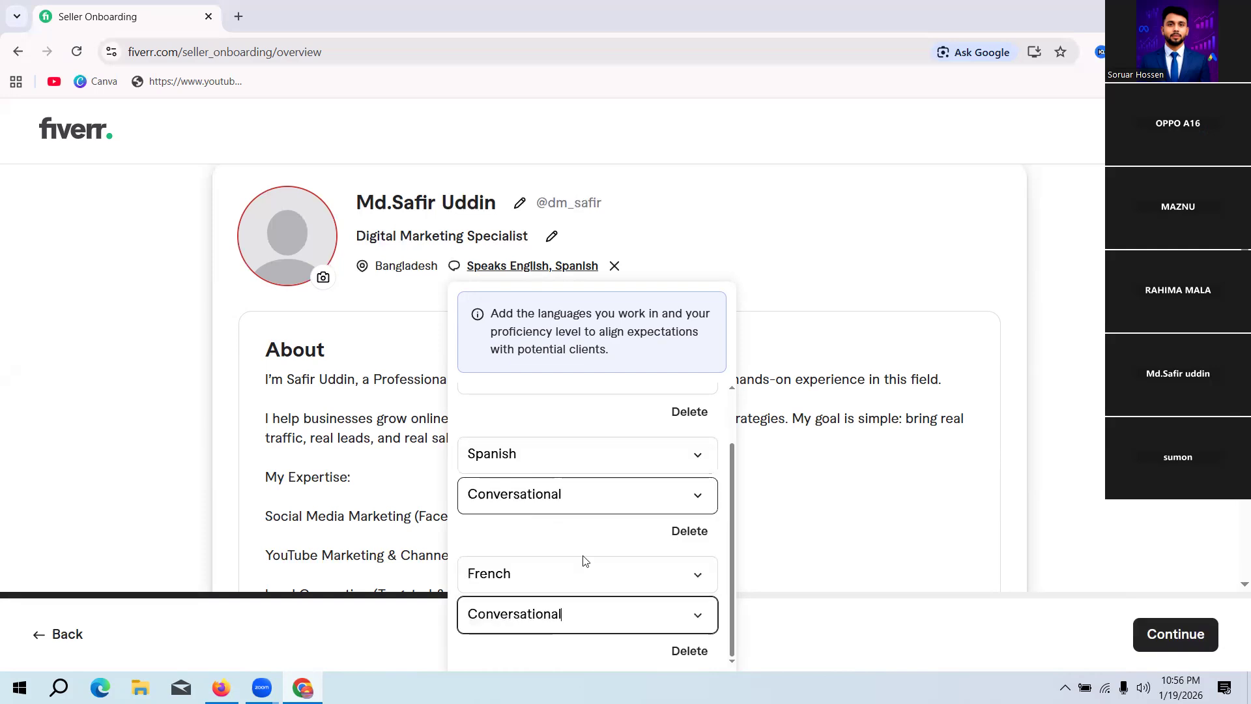
Step: Add Dutch as a fourth profile language with the Conversational level and save the languages
scroll(786, 551, down, 1)
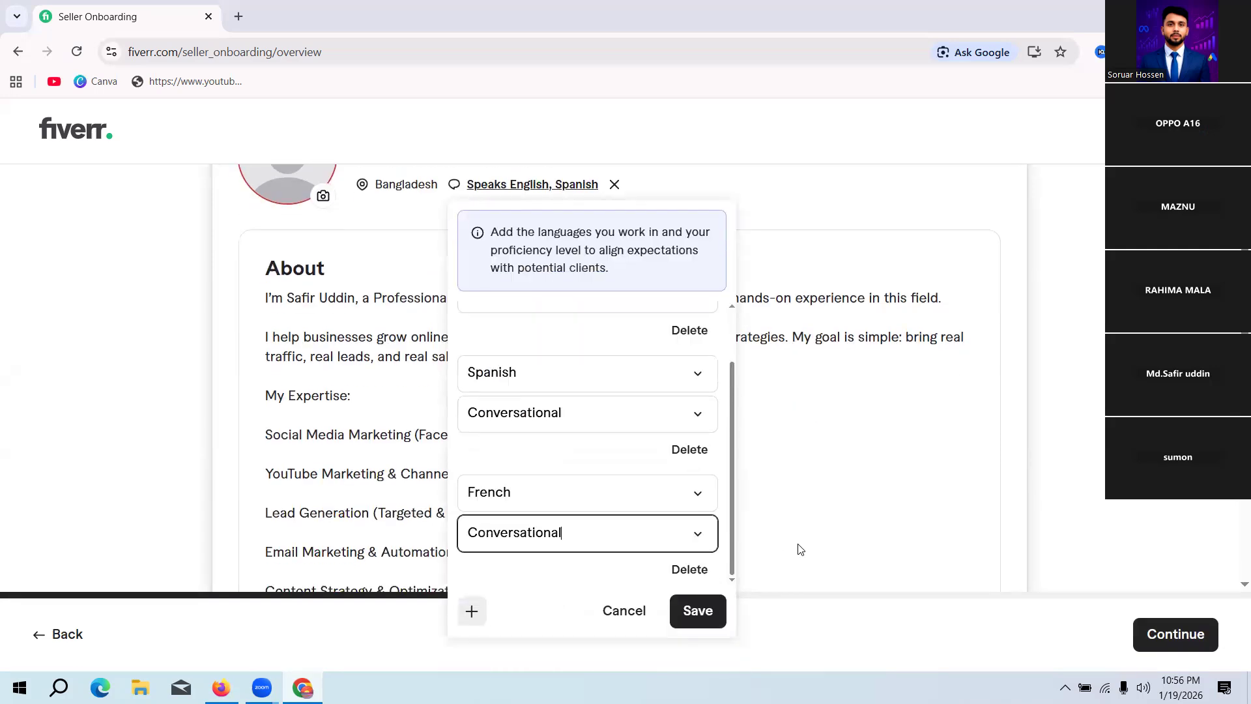
click(472, 612)
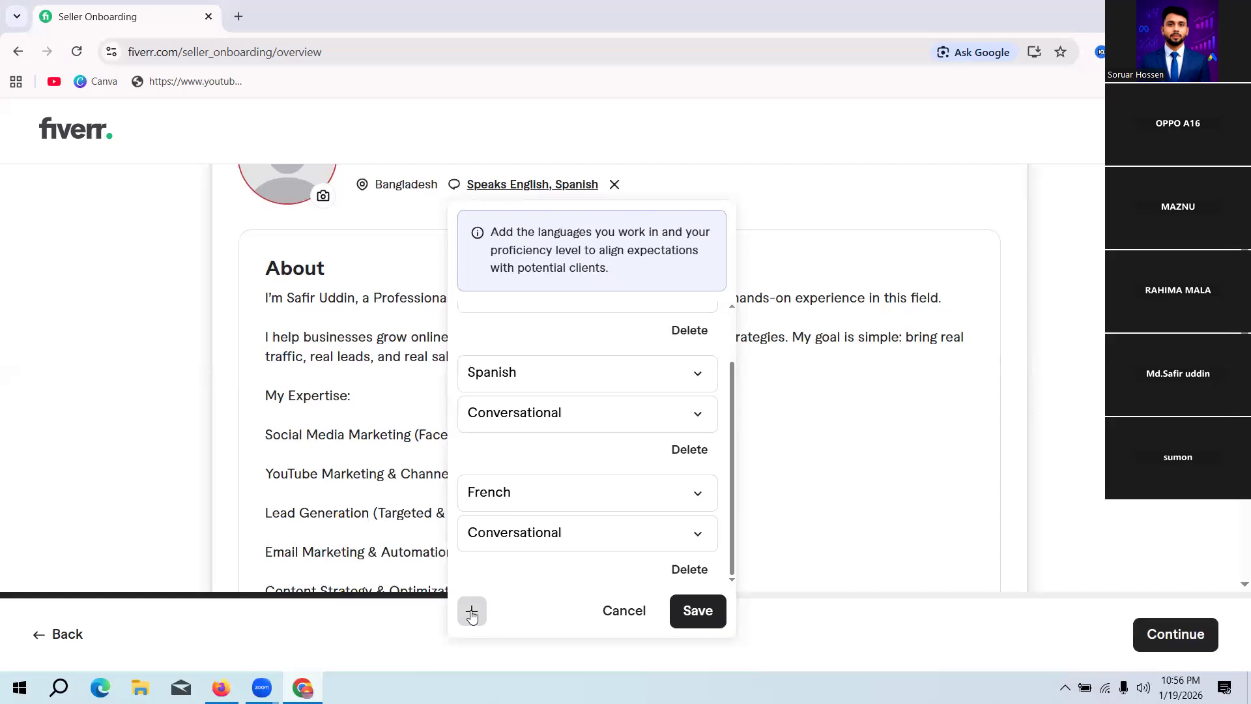
click(531, 493)
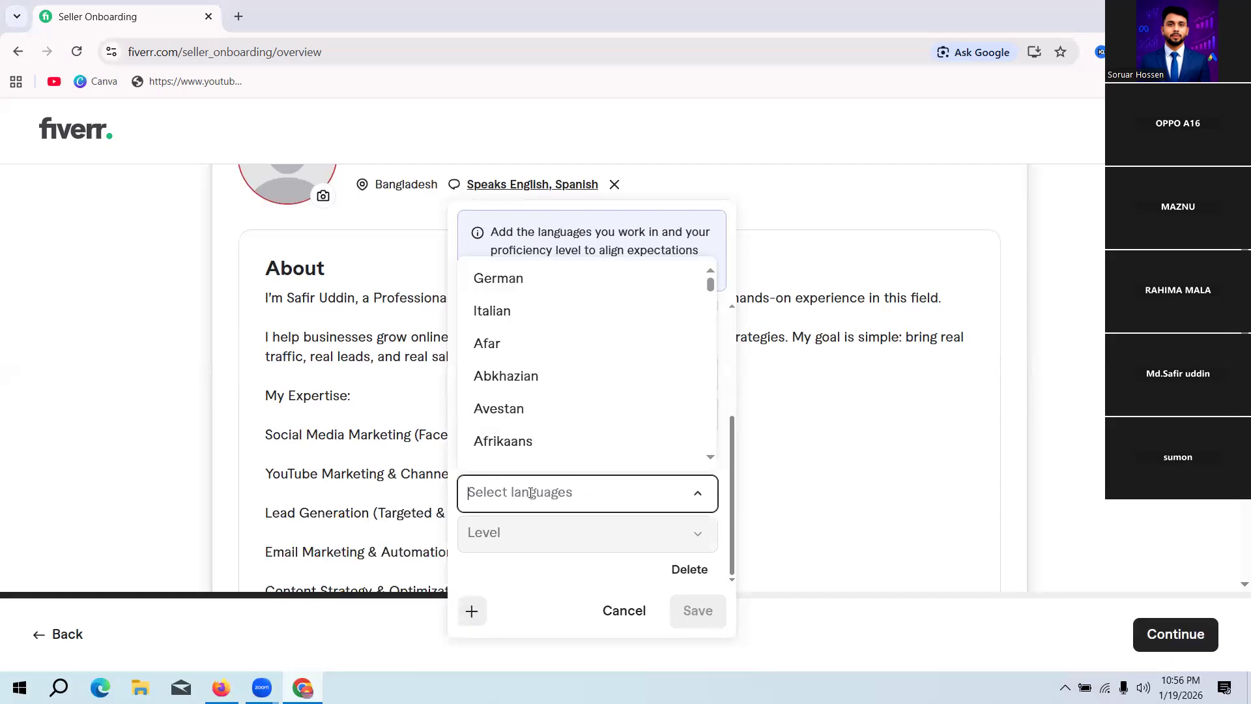
text(dut)
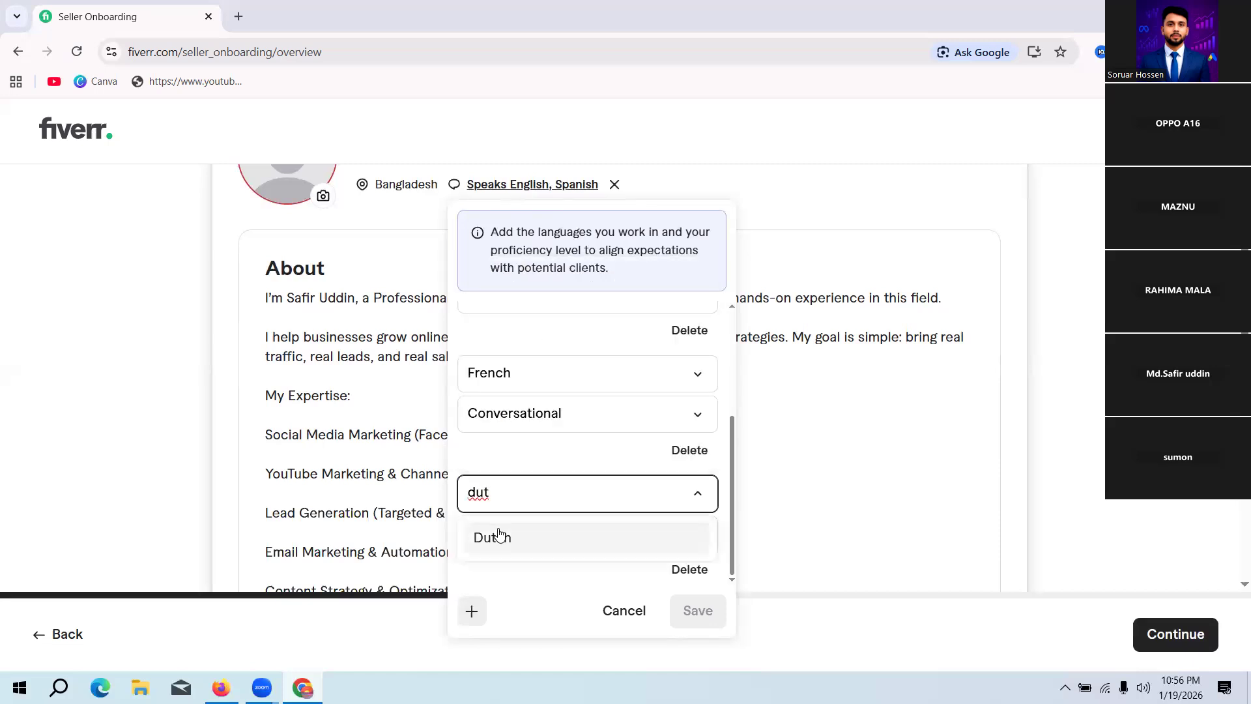
click(500, 541)
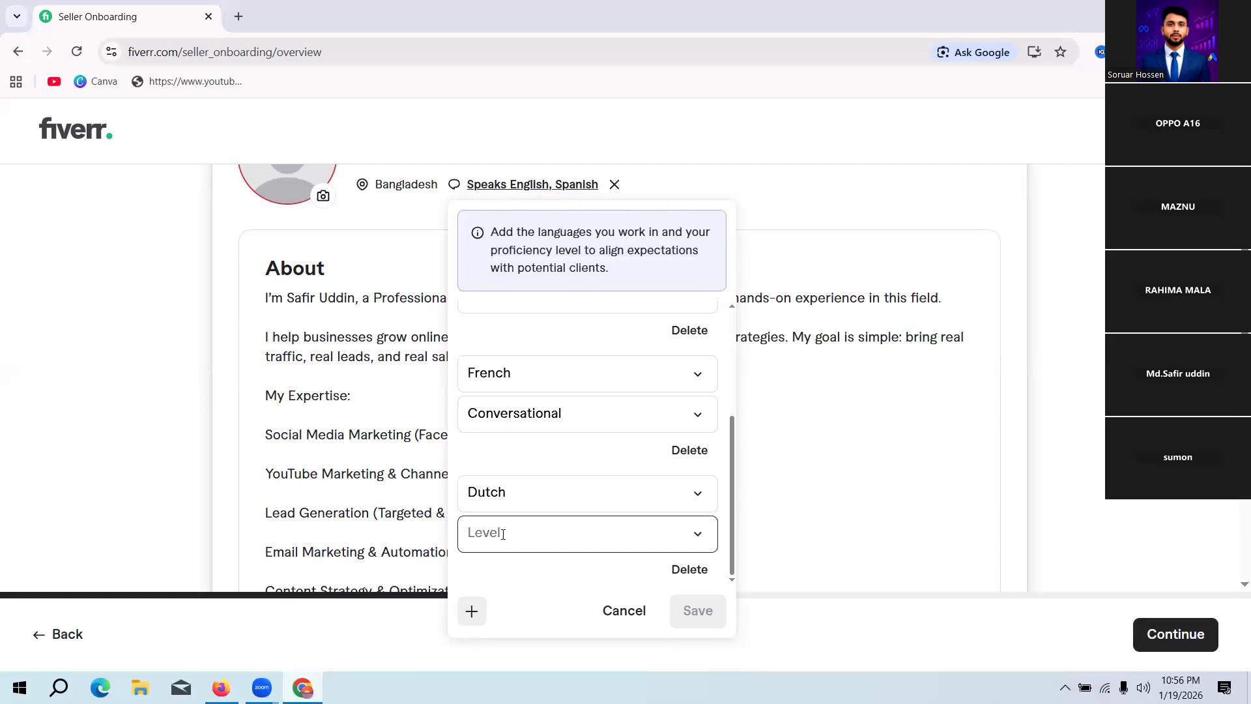
click(520, 534)
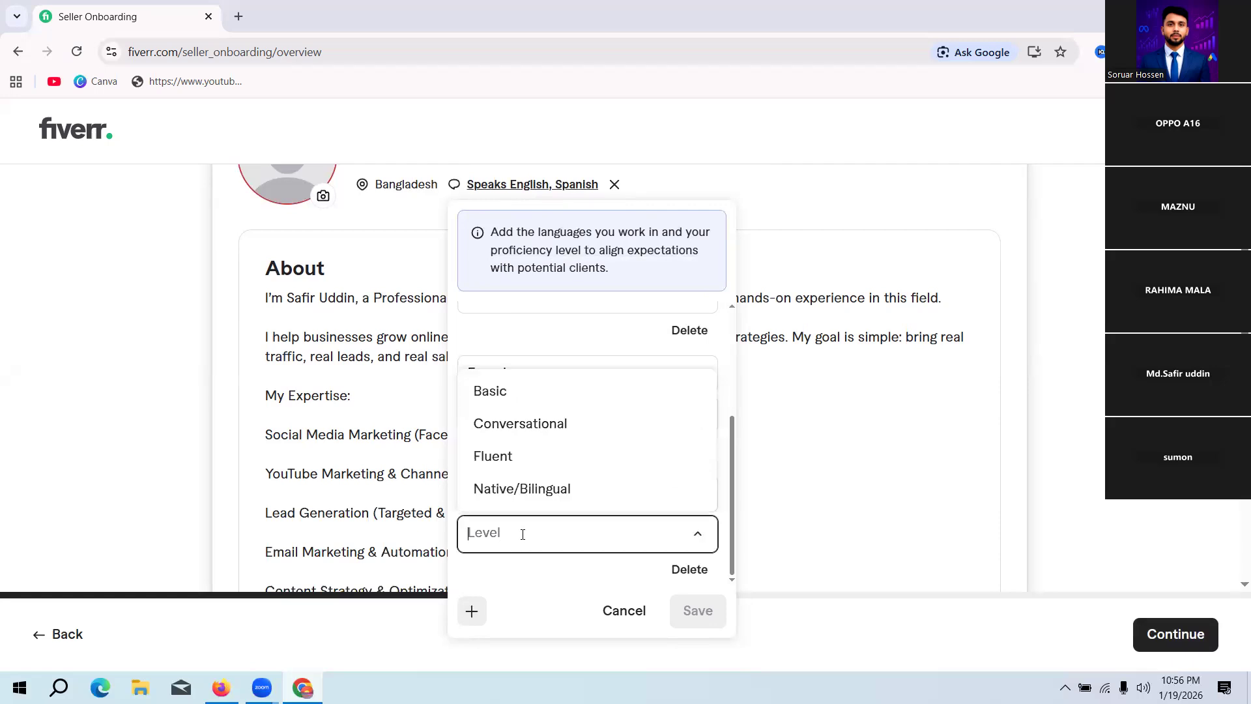
click(544, 423)
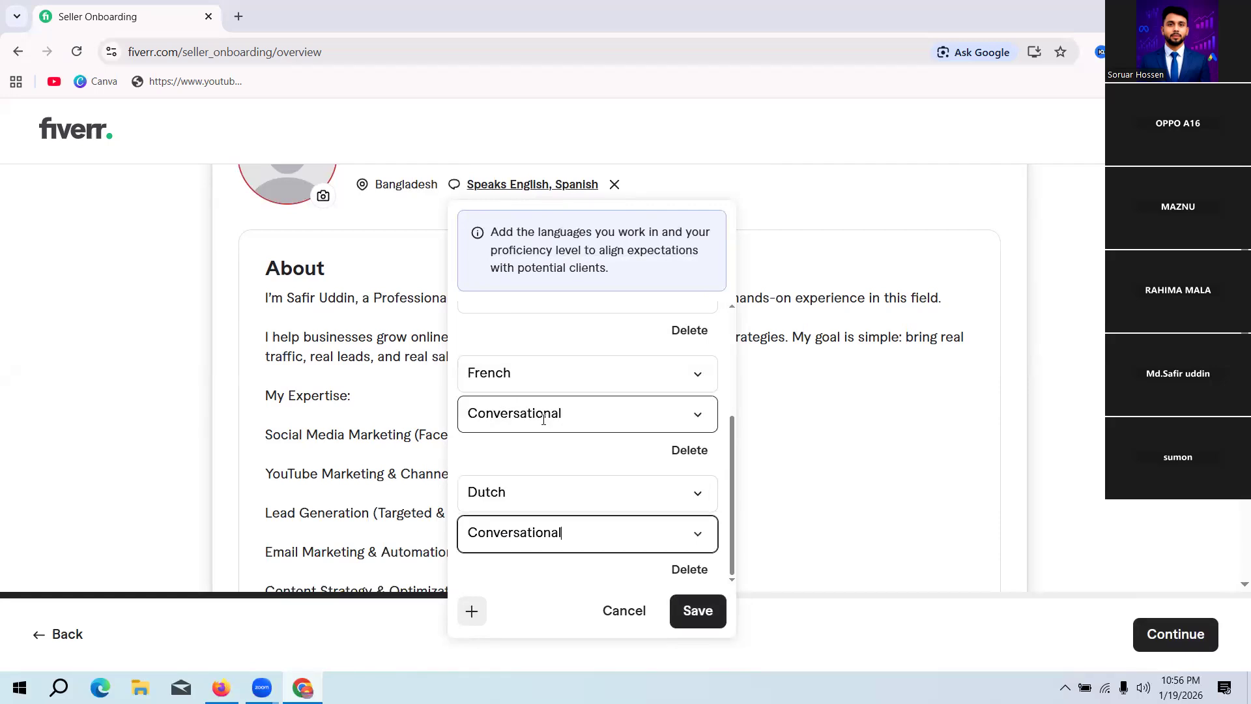
click(704, 611)
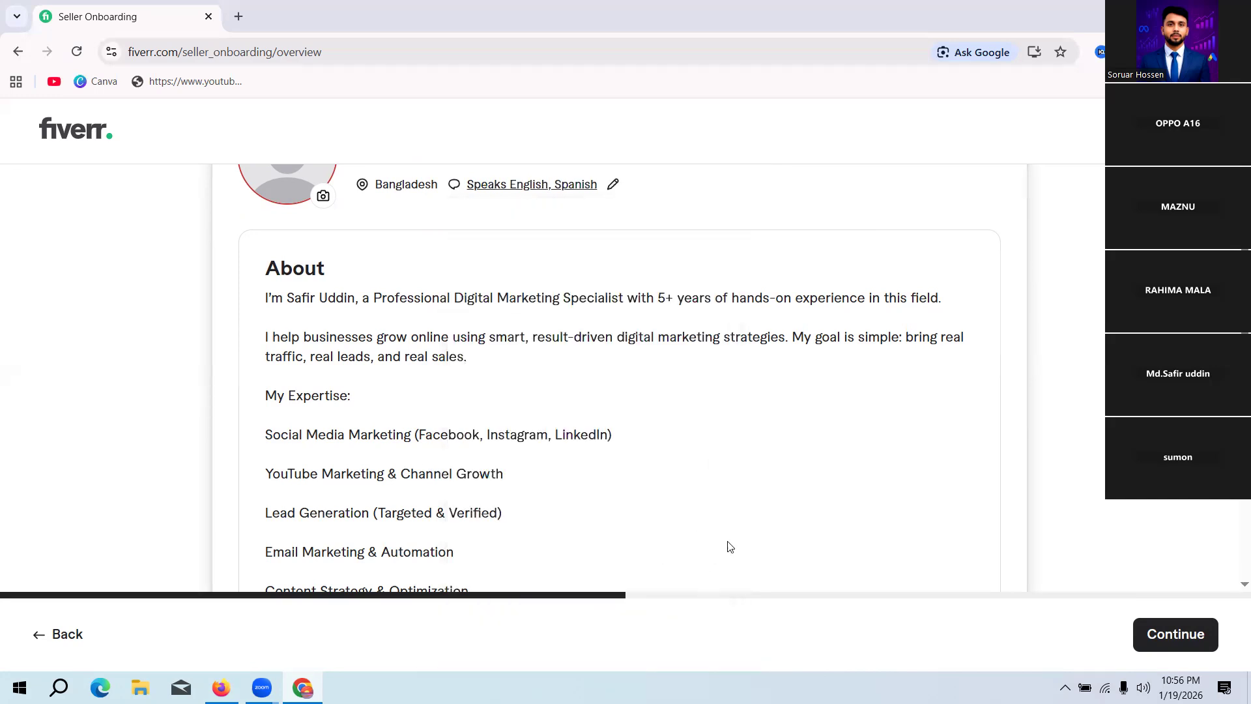
Step: Upload IMG_20170114_085150 from the Downloads folder as the profile photo
scroll(717, 450, down, 5)
scroll(717, 437, up, 10)
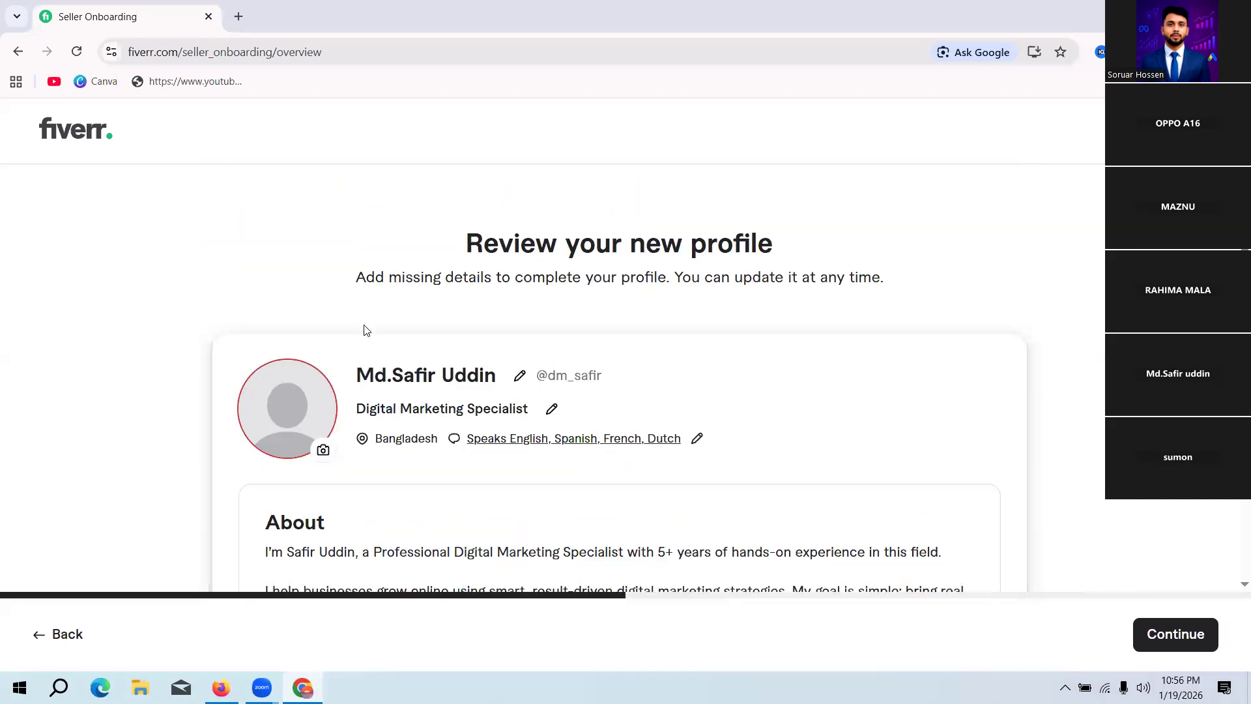
click(323, 451)
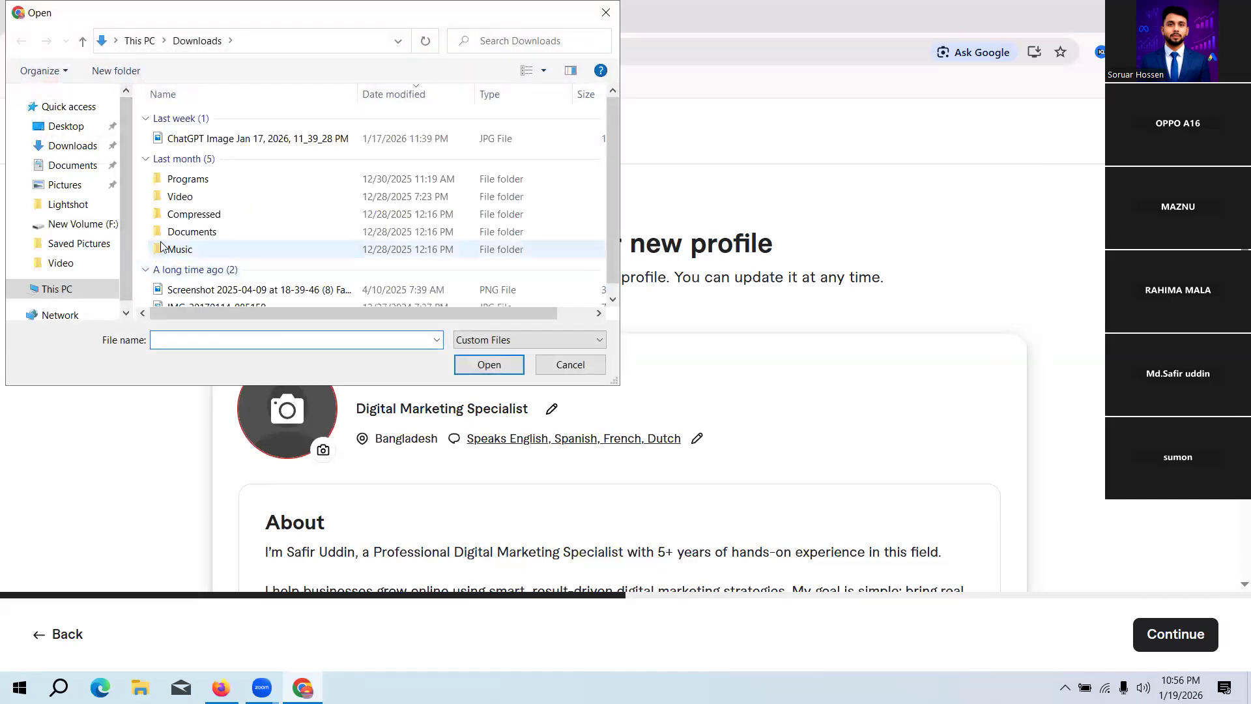
click(527, 71)
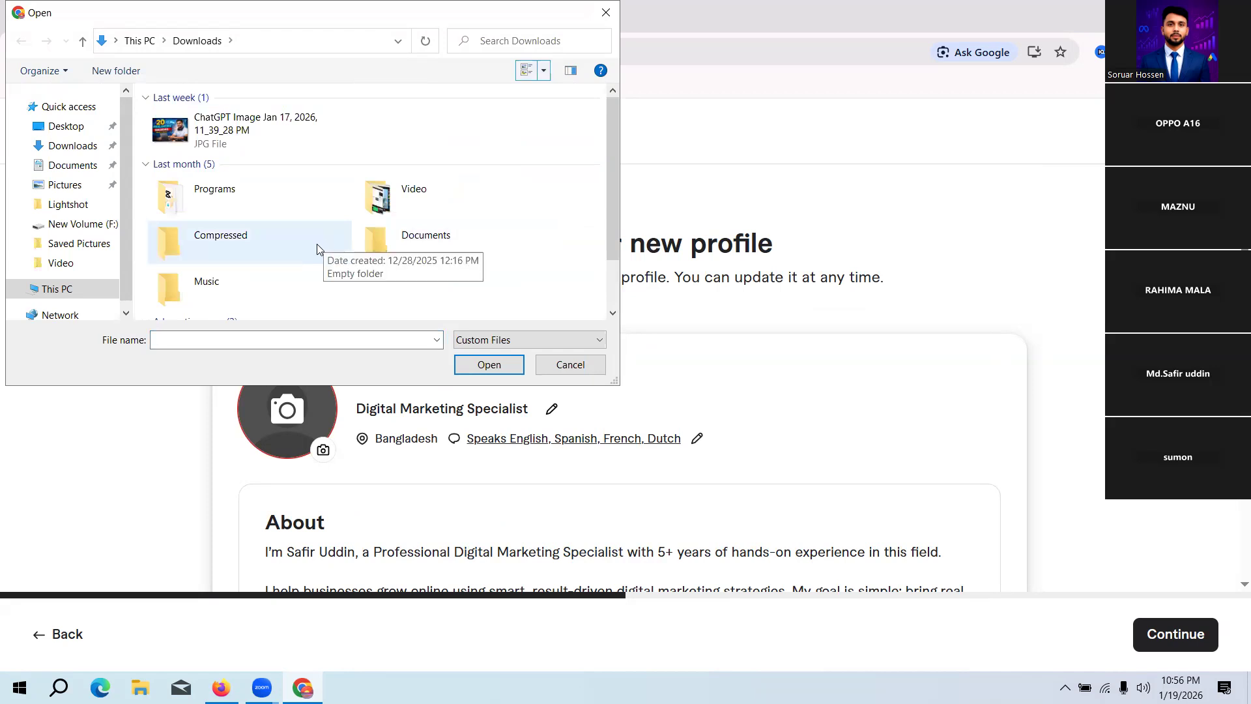
click(66, 185)
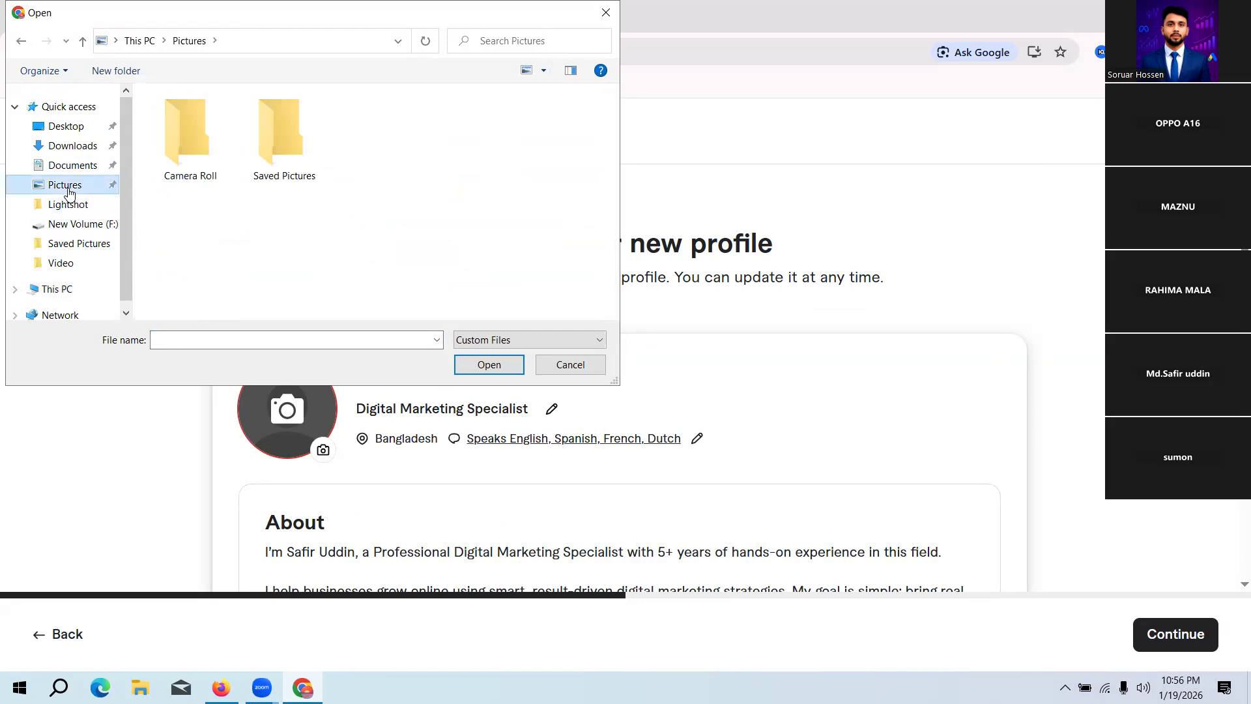
click(76, 148)
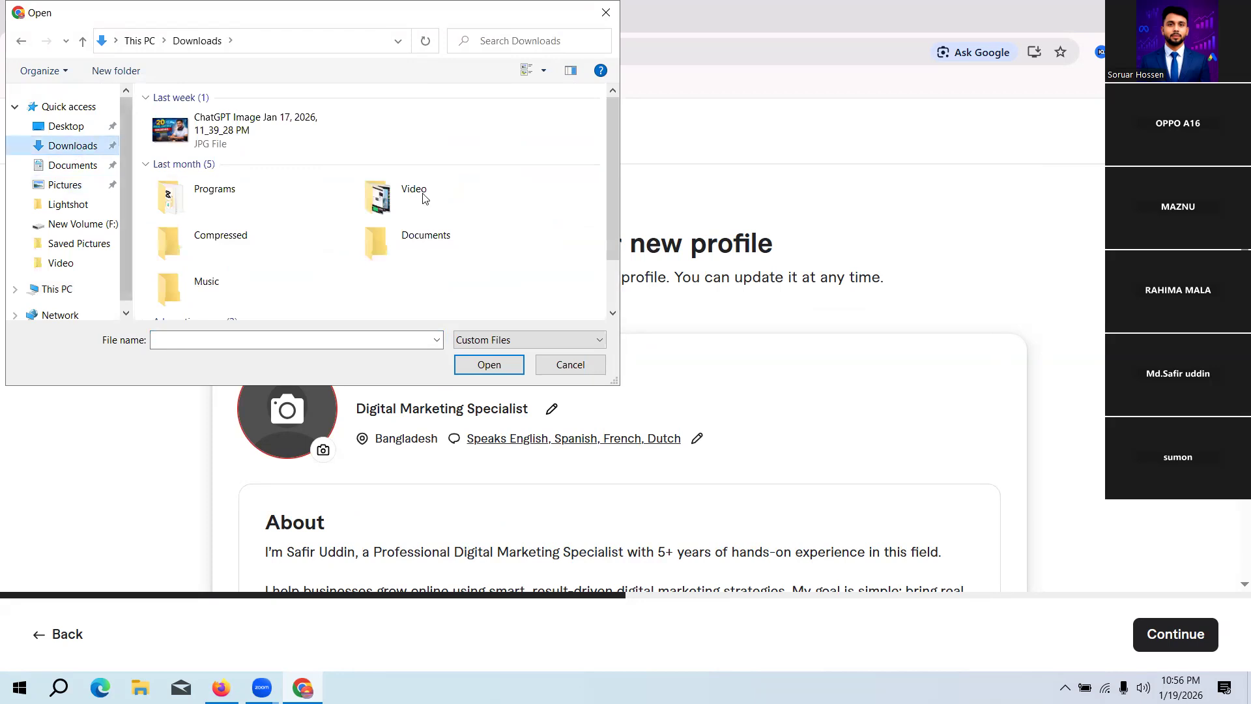
scroll(417, 201, down, 1)
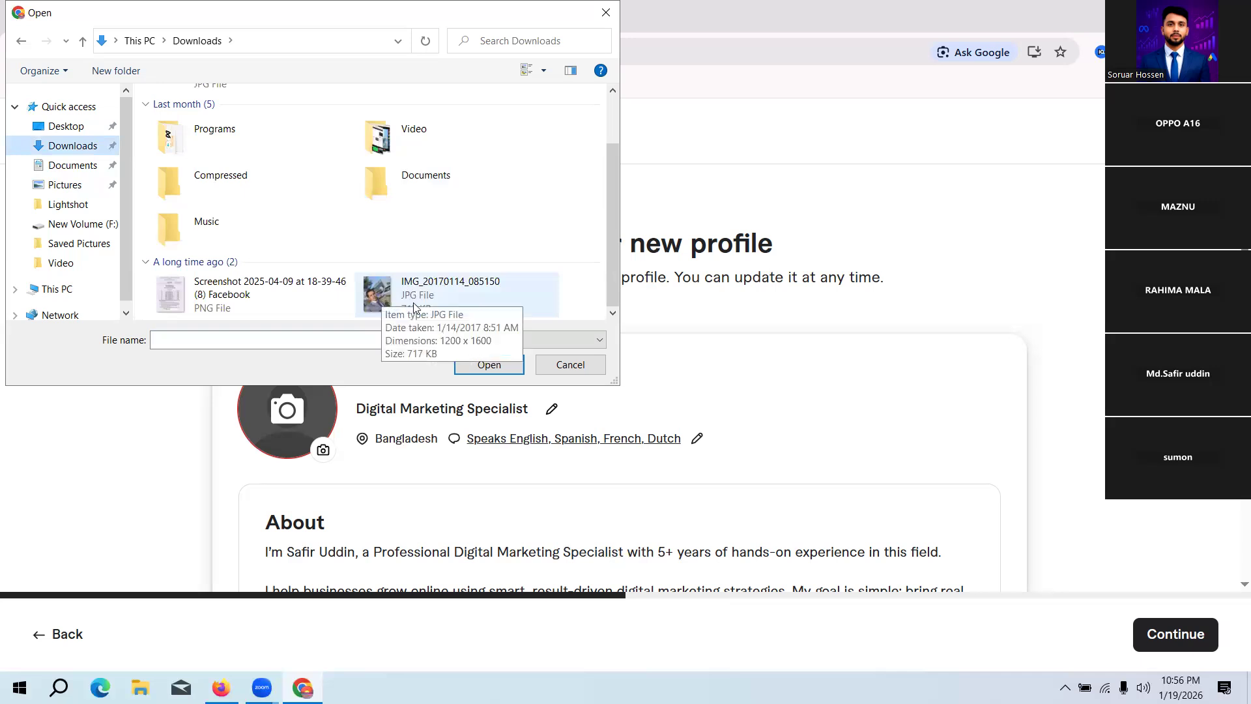
click(389, 290)
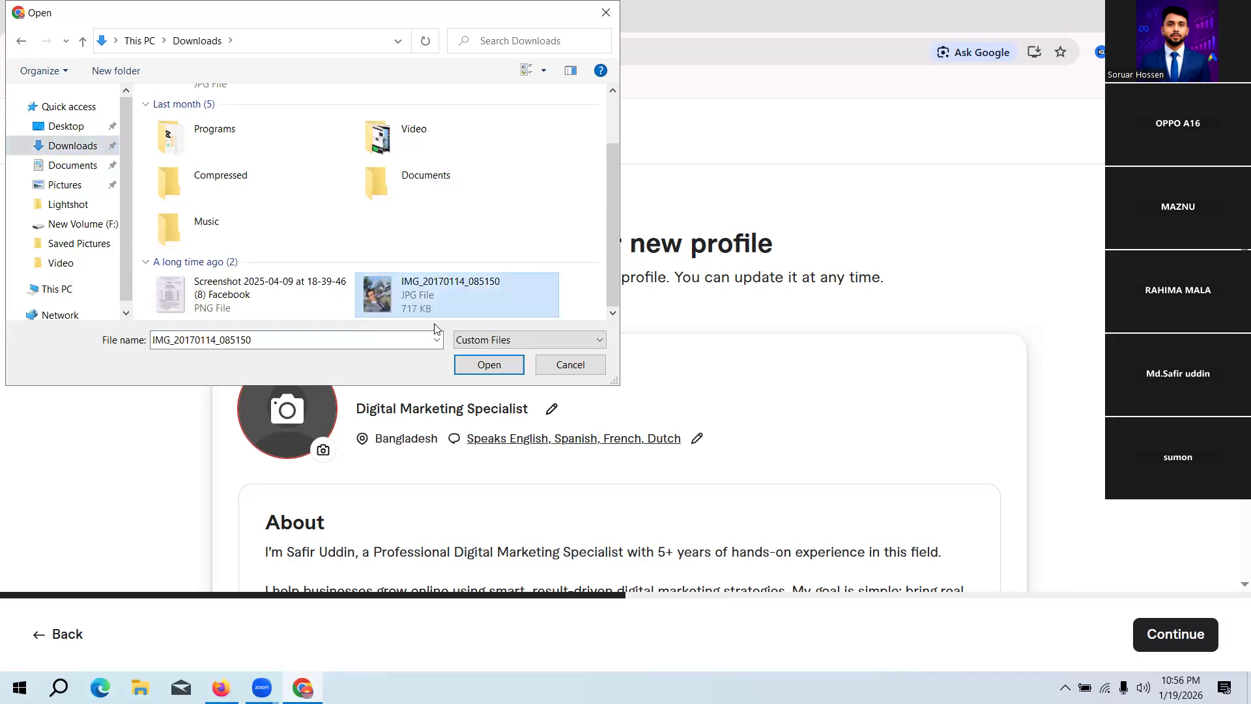
click(490, 367)
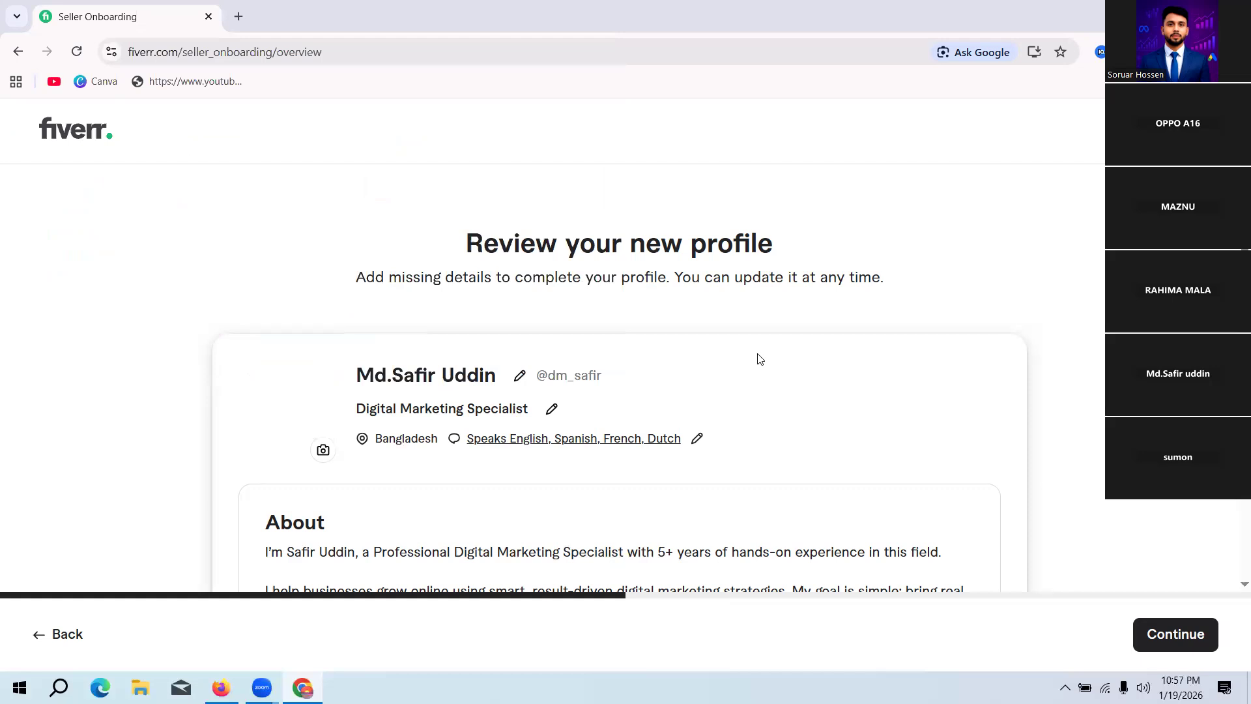
Step: Look over the profile sections from About to Certifications and view the blank work experience entry form
scroll(775, 339, down, 3)
scroll(780, 331, down, 10)
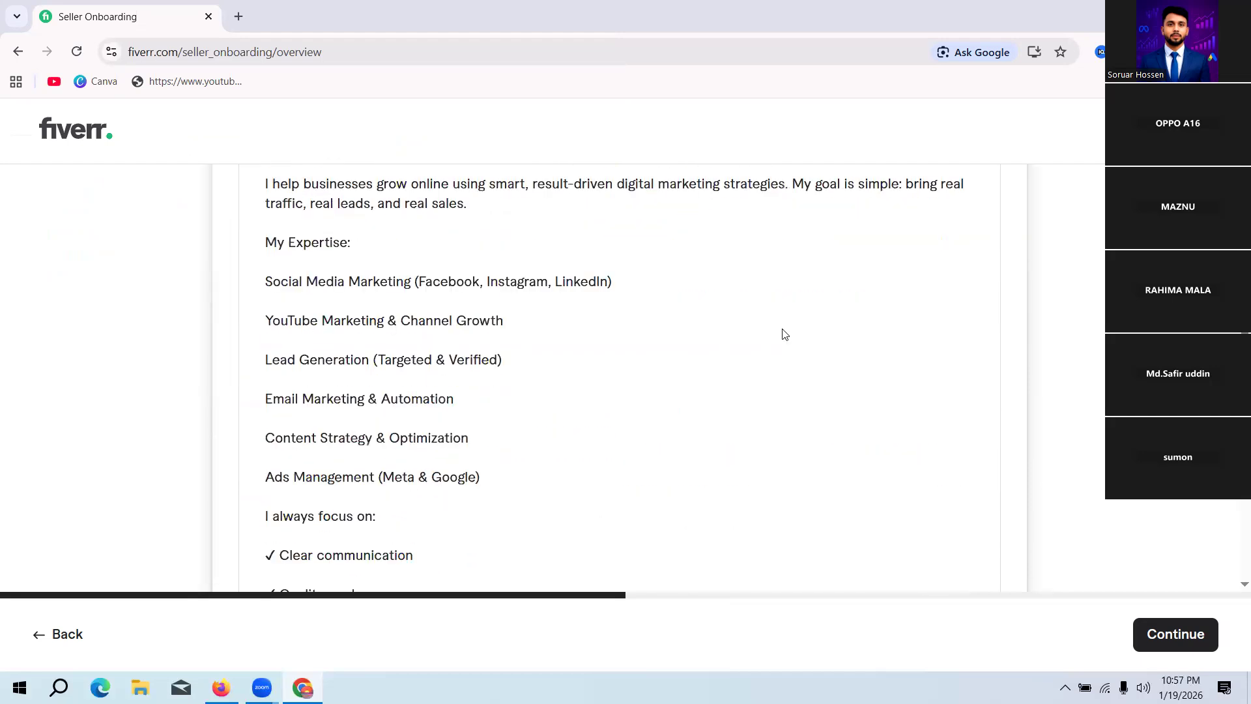
scroll(772, 340, down, 2)
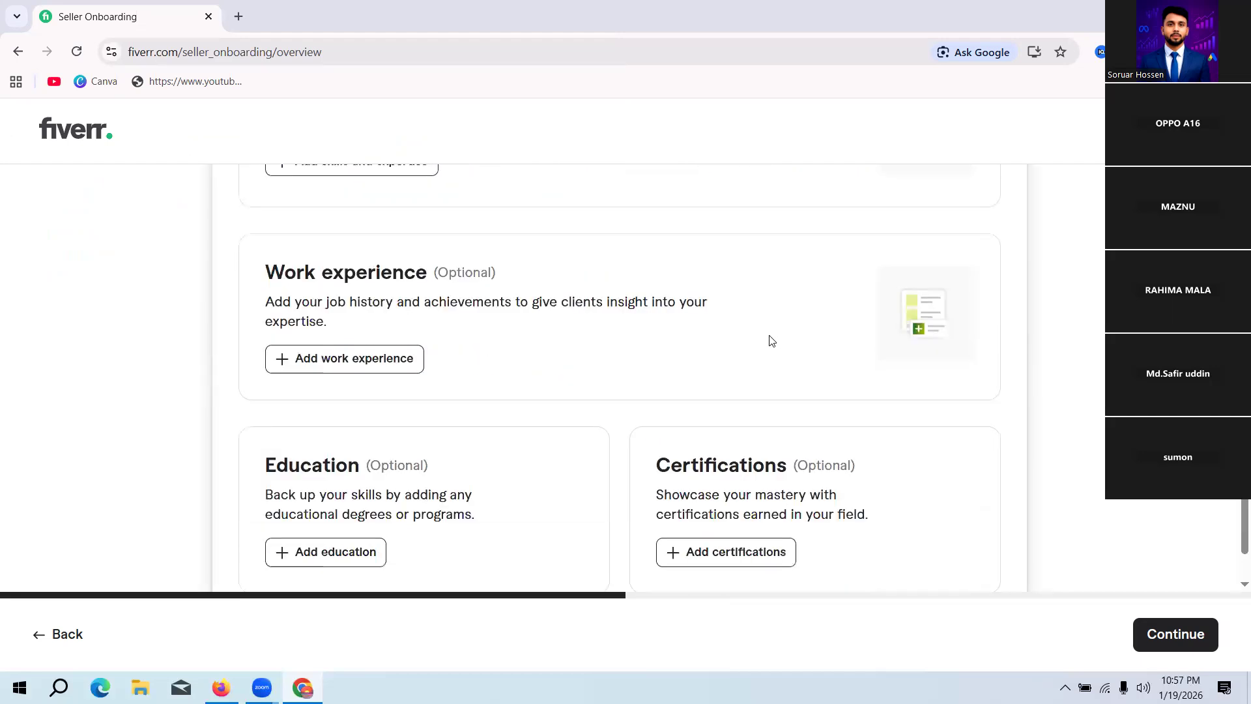
scroll(579, 315, up, 3)
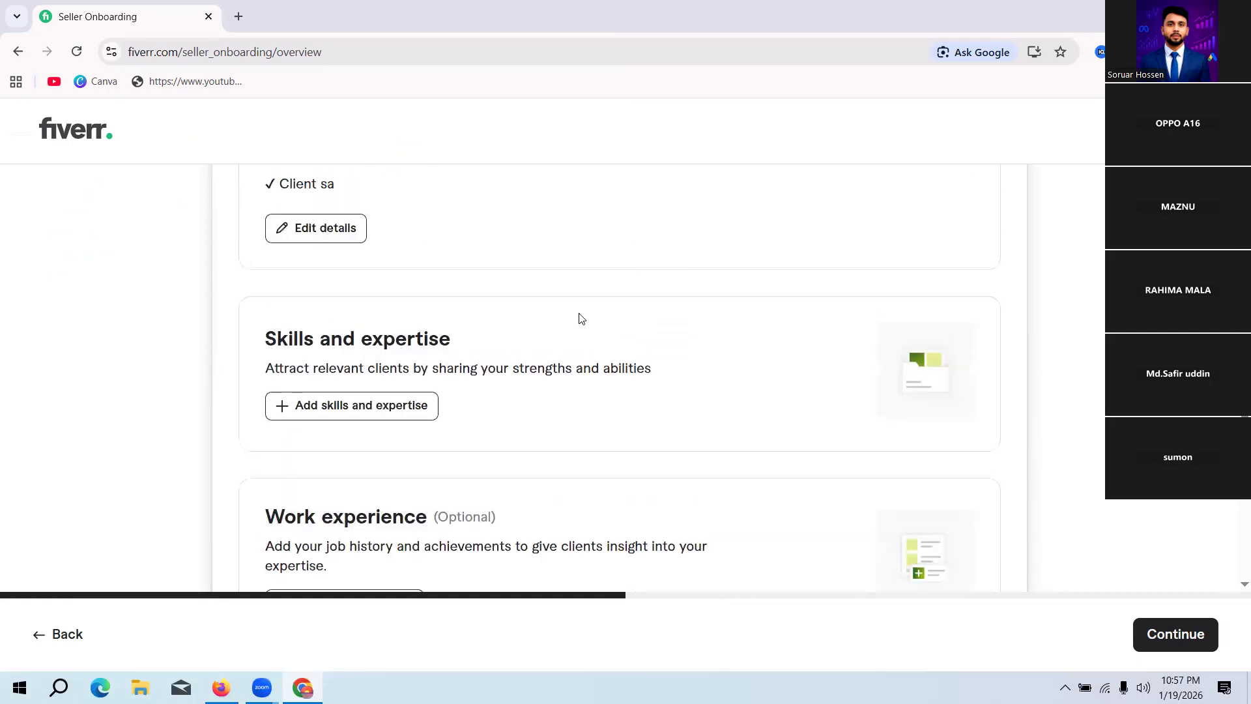
scroll(548, 332, up, 1)
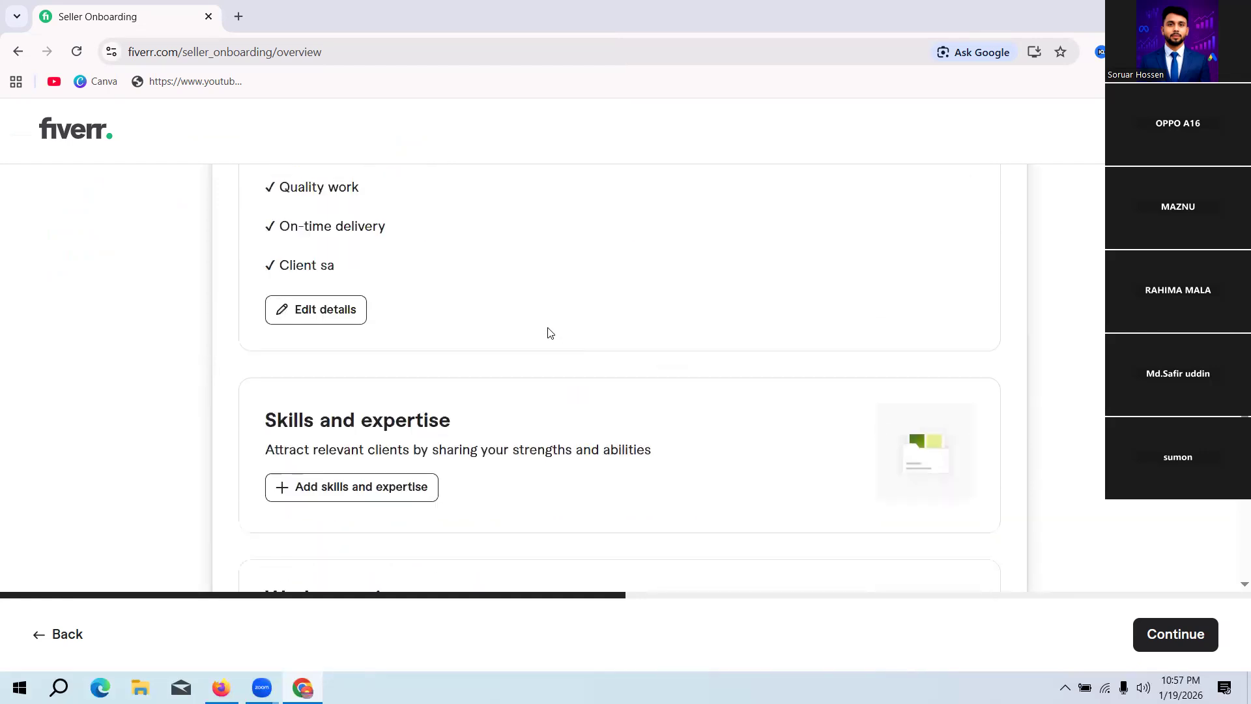
scroll(550, 332, down, 4)
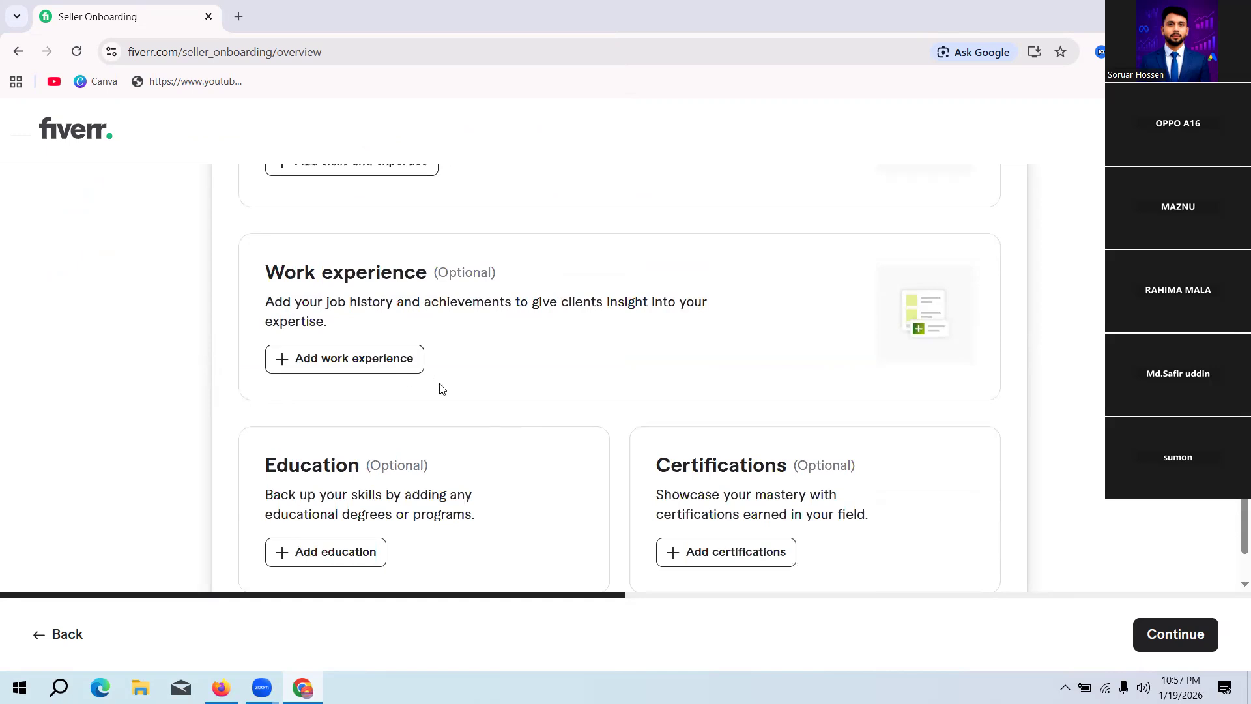
click(383, 359)
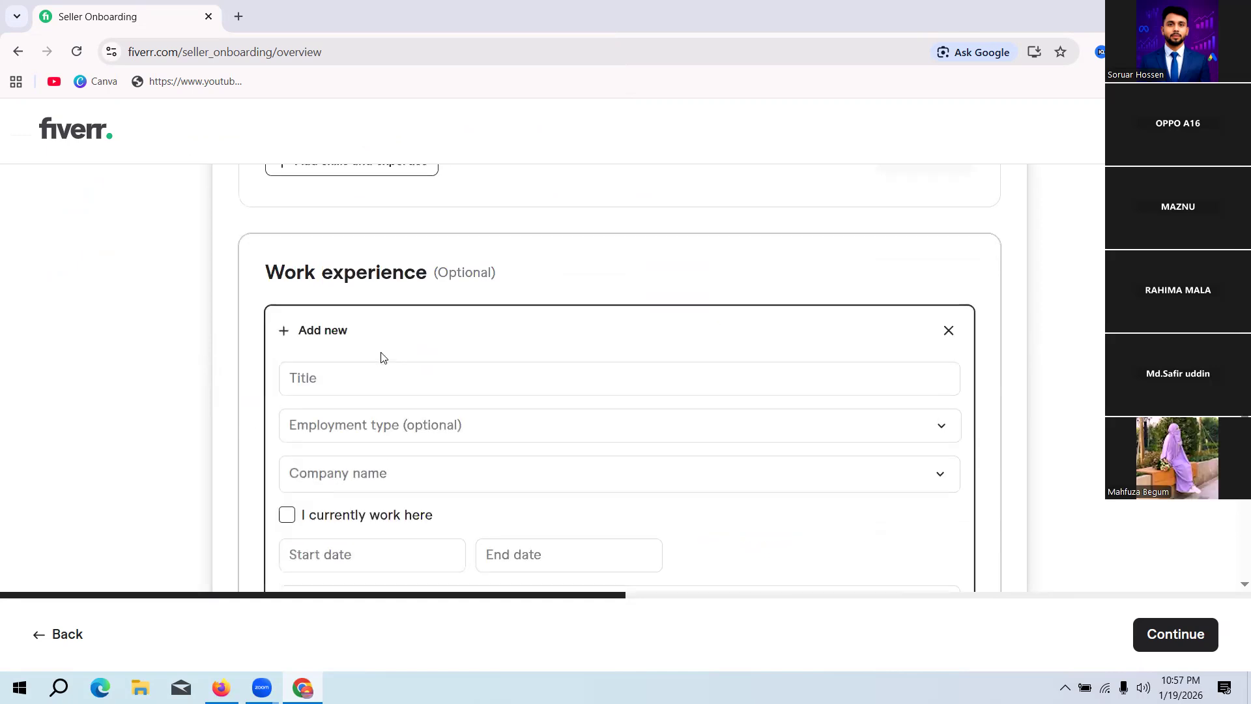
click(428, 377)
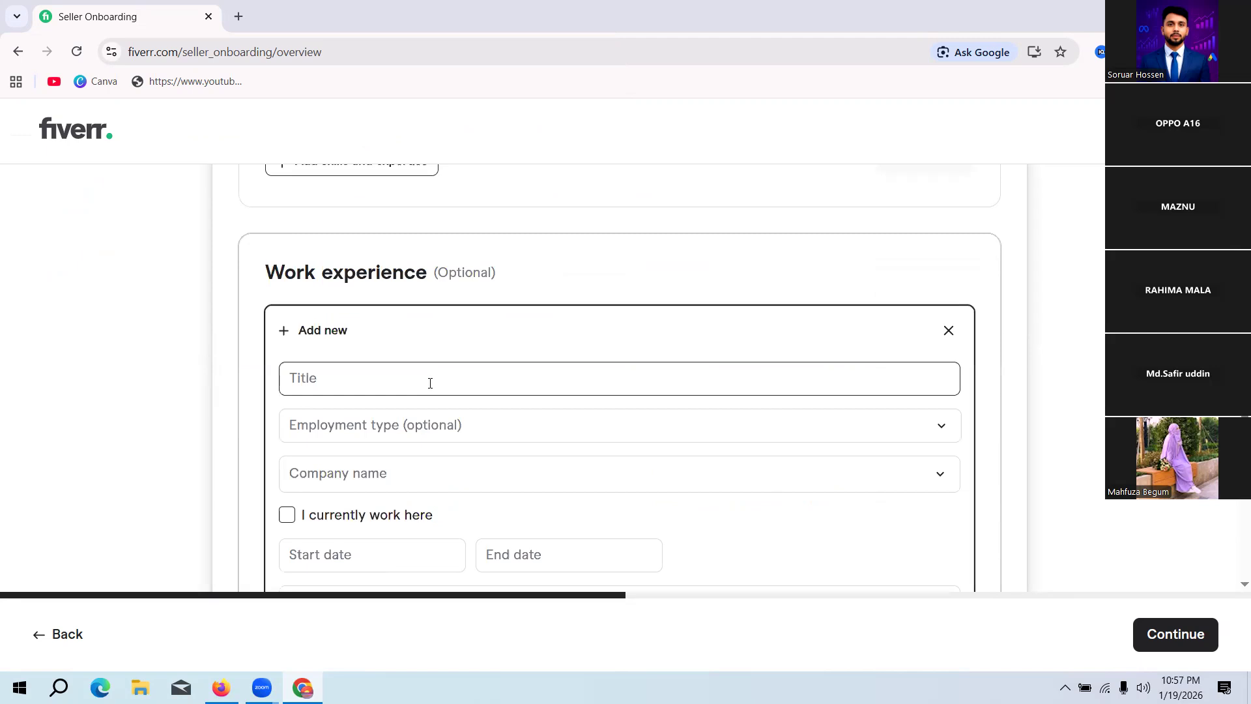
click(948, 331)
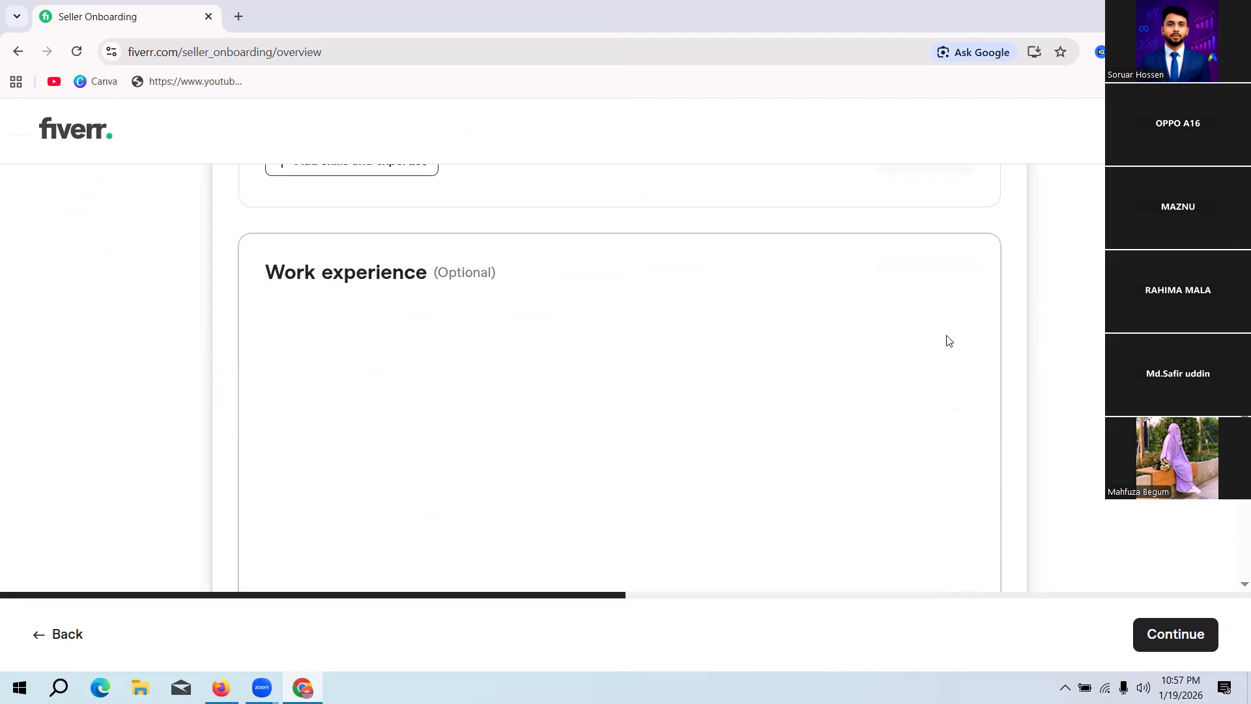
Step: Start a new entry in the Certifications section, ready for entering the certification name
scroll(716, 345, down, 2)
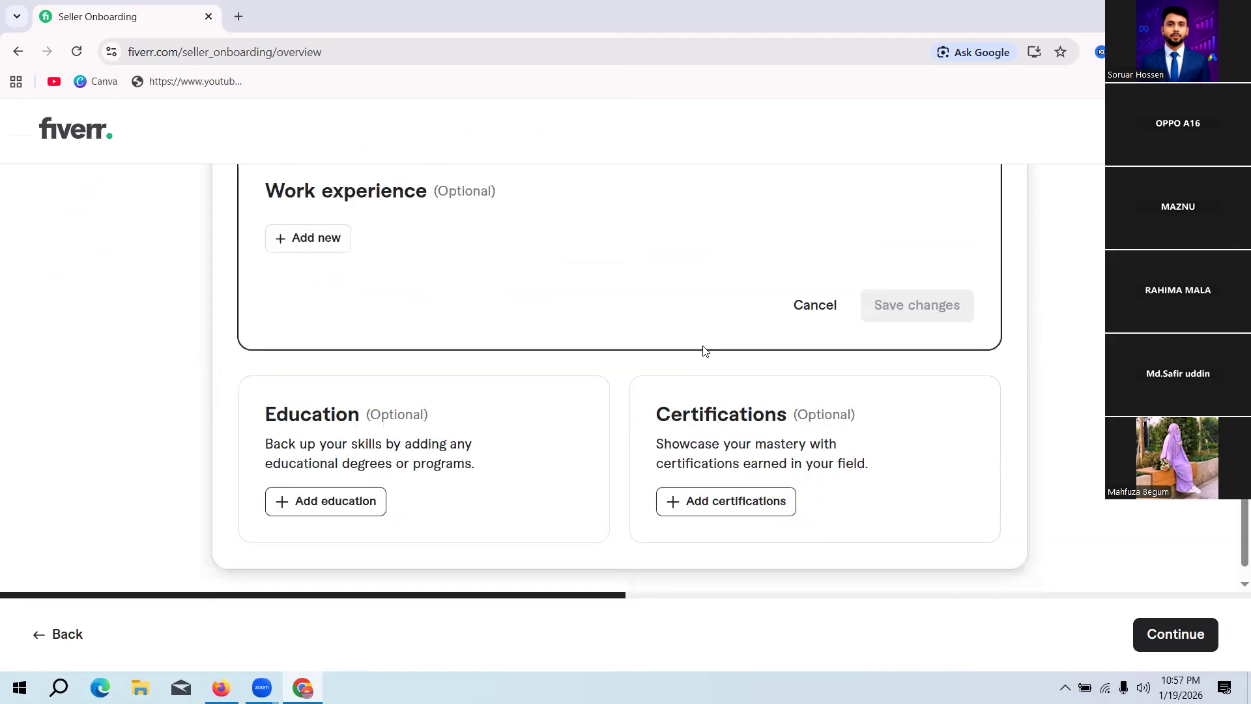
scroll(702, 351, down, 1)
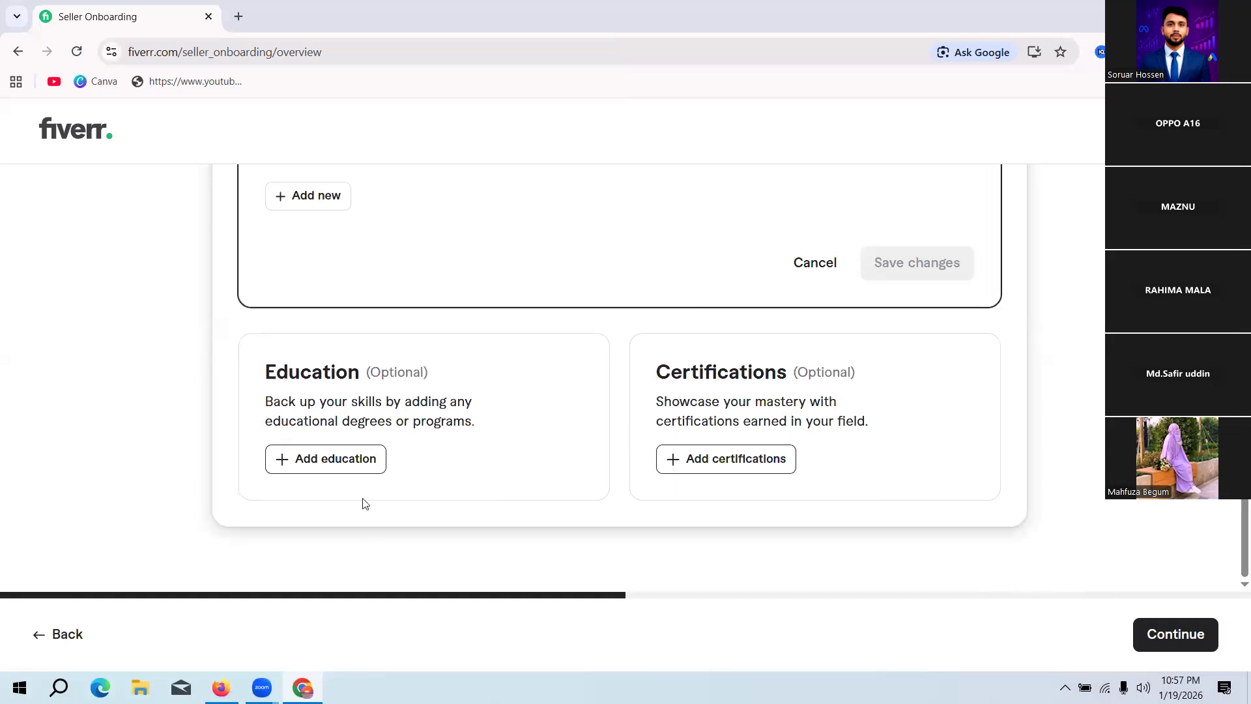
click(710, 459)
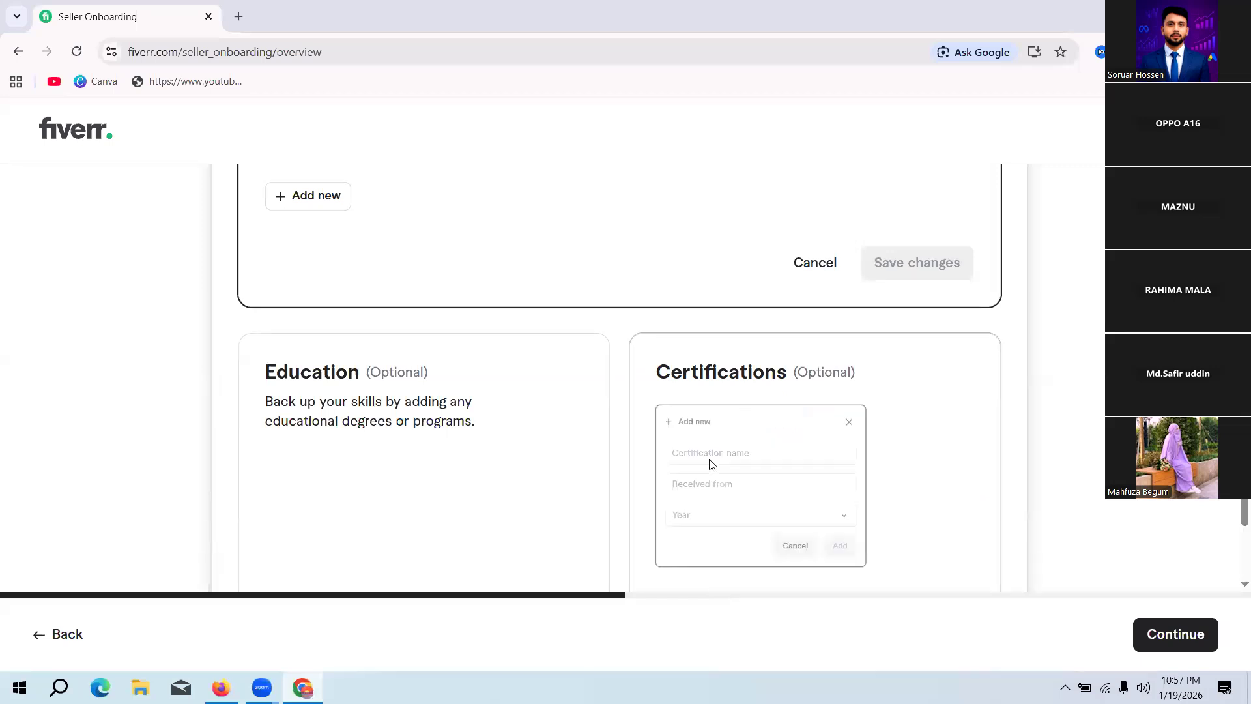
click(716, 475)
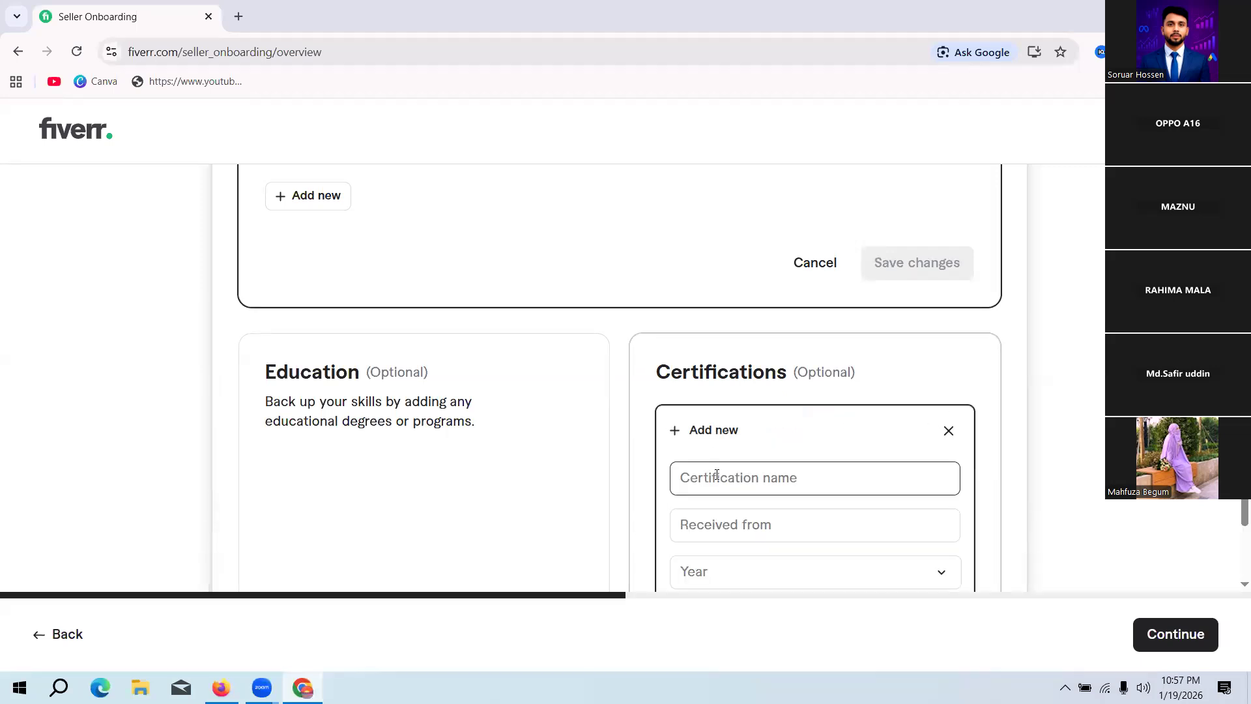
click(717, 476)
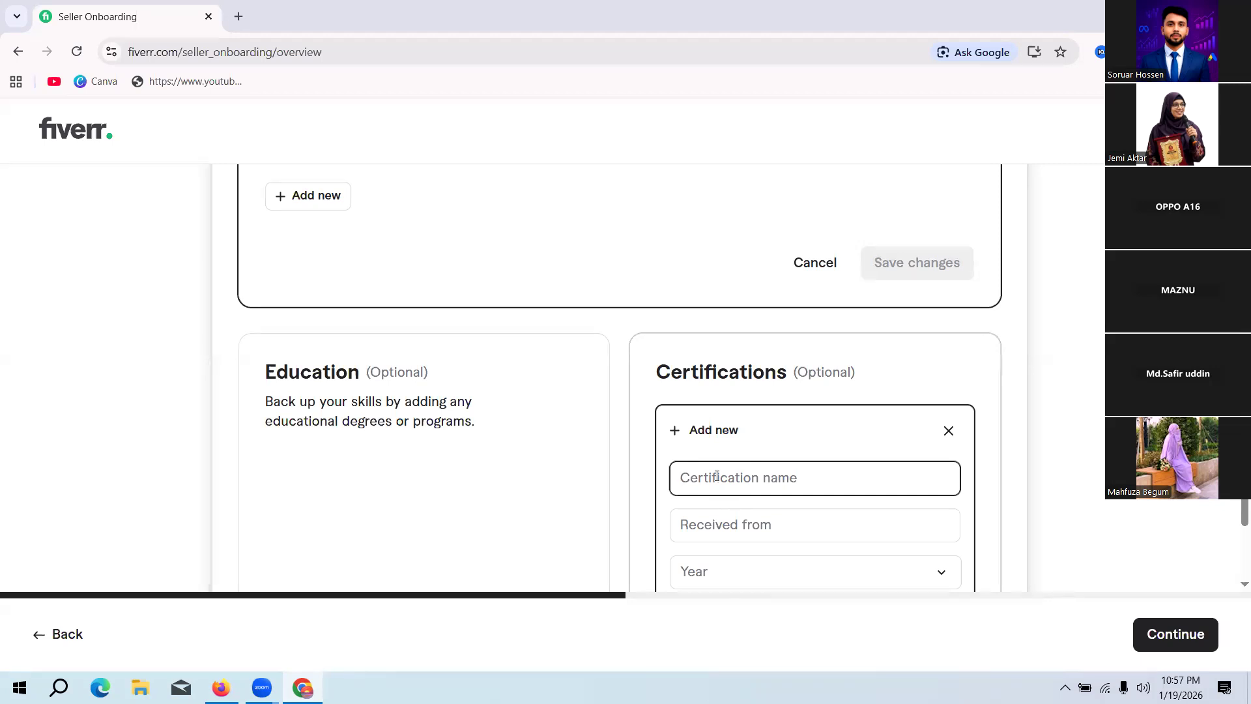
Step: Enter Full Stack Digital Marketing as the name of the new certification
text(Full S)
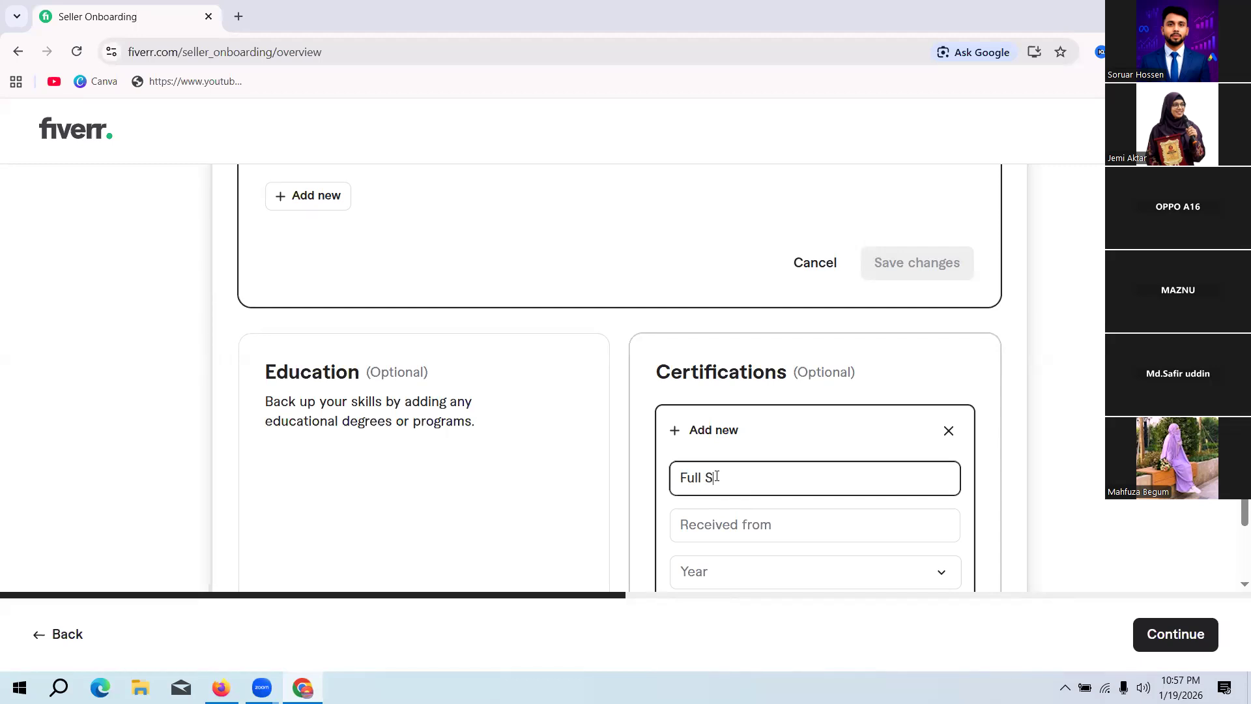
text(tack Digit)
text(al Marketing)
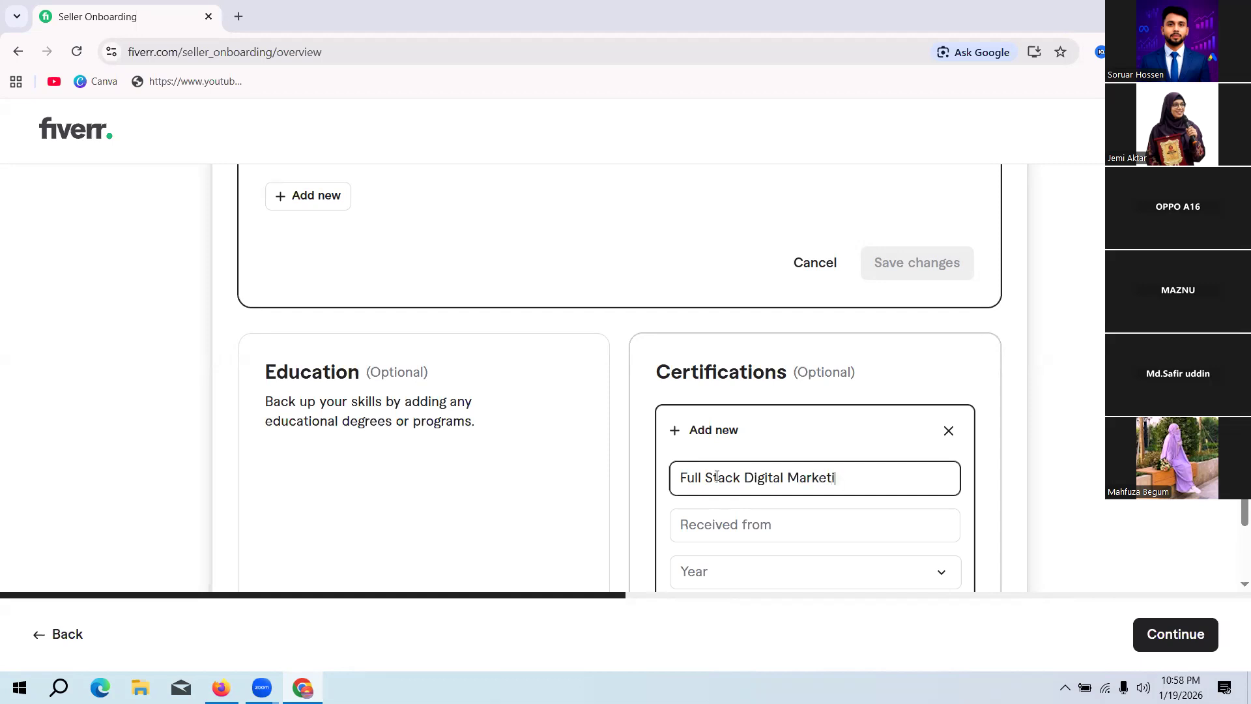
Step: Enter Fiverr Outsourcing Institute as the organisation the certification was received from
click(759, 523)
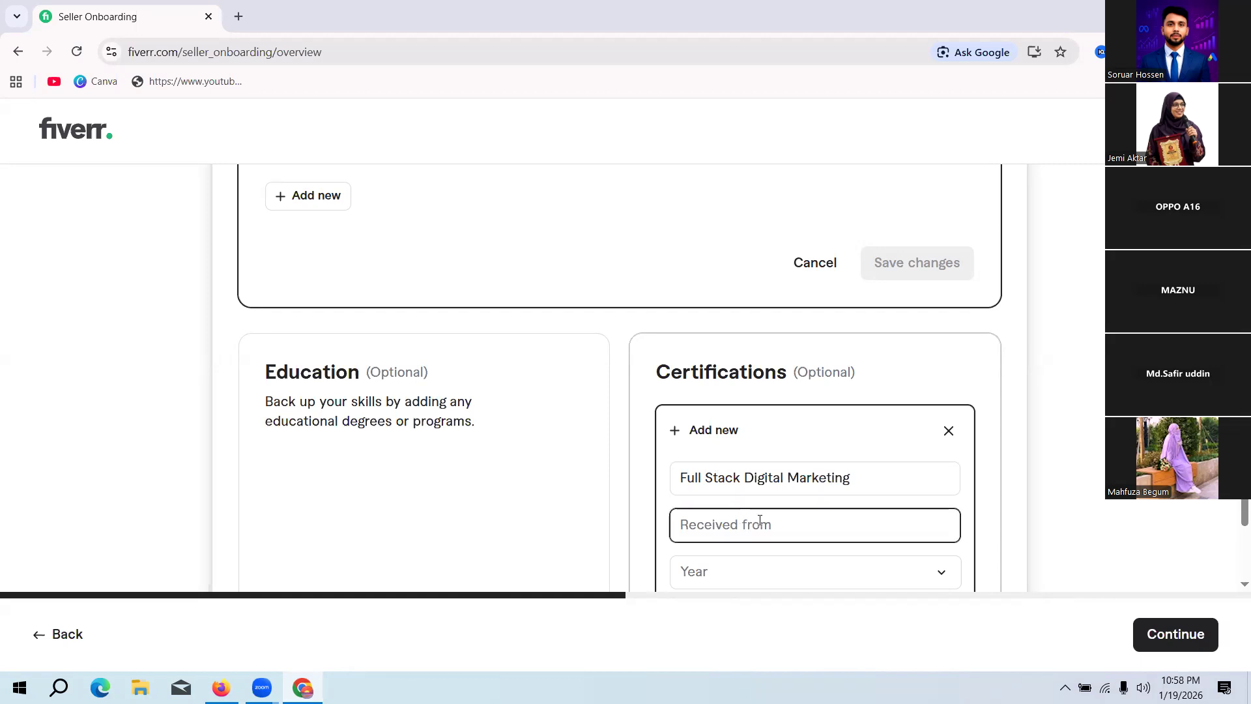
text(Fiverr Oursourcing)
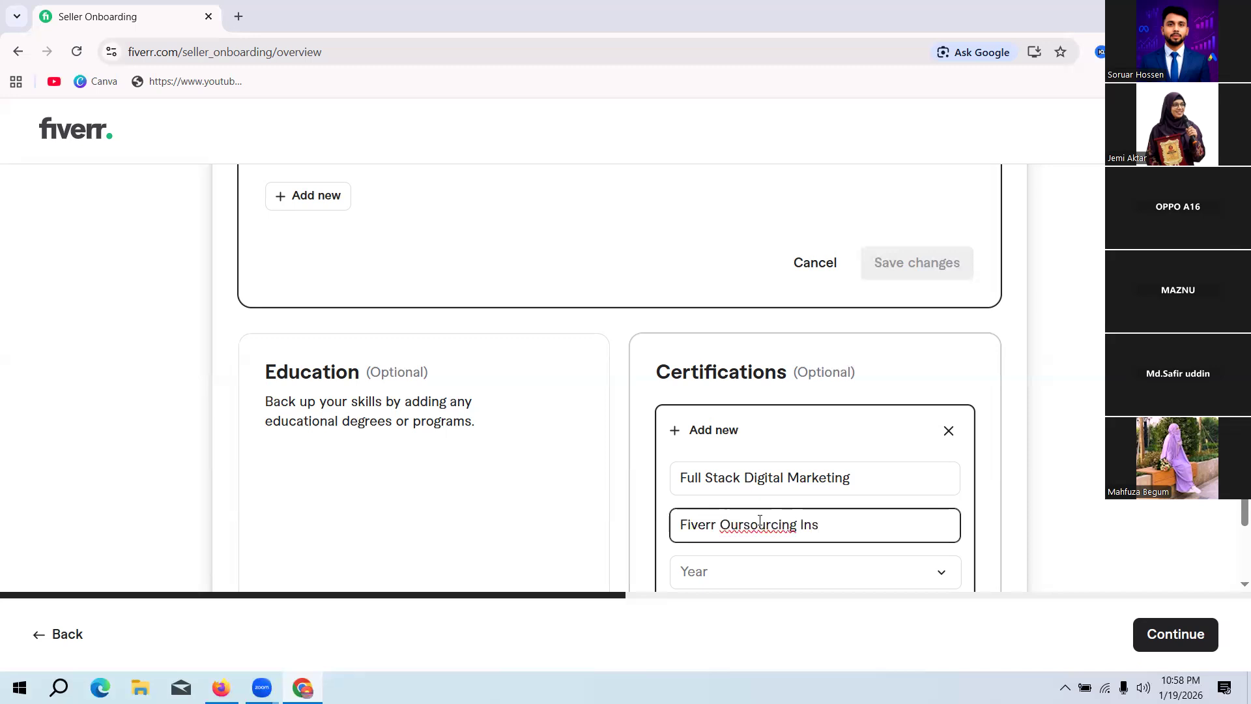
text( Institute)
key(BackSpace)
text(t)
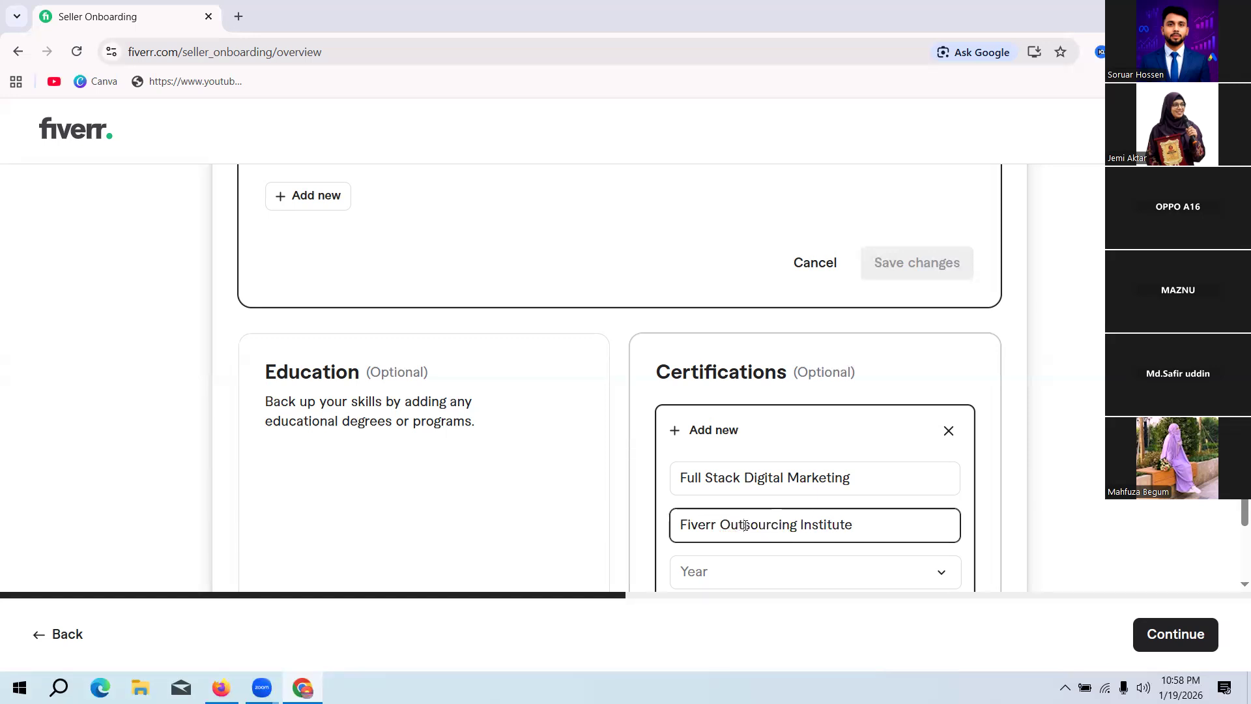
Step: Set the certification year to 2020, add the entry and save the Certifications section
scroll(864, 513, down, 3)
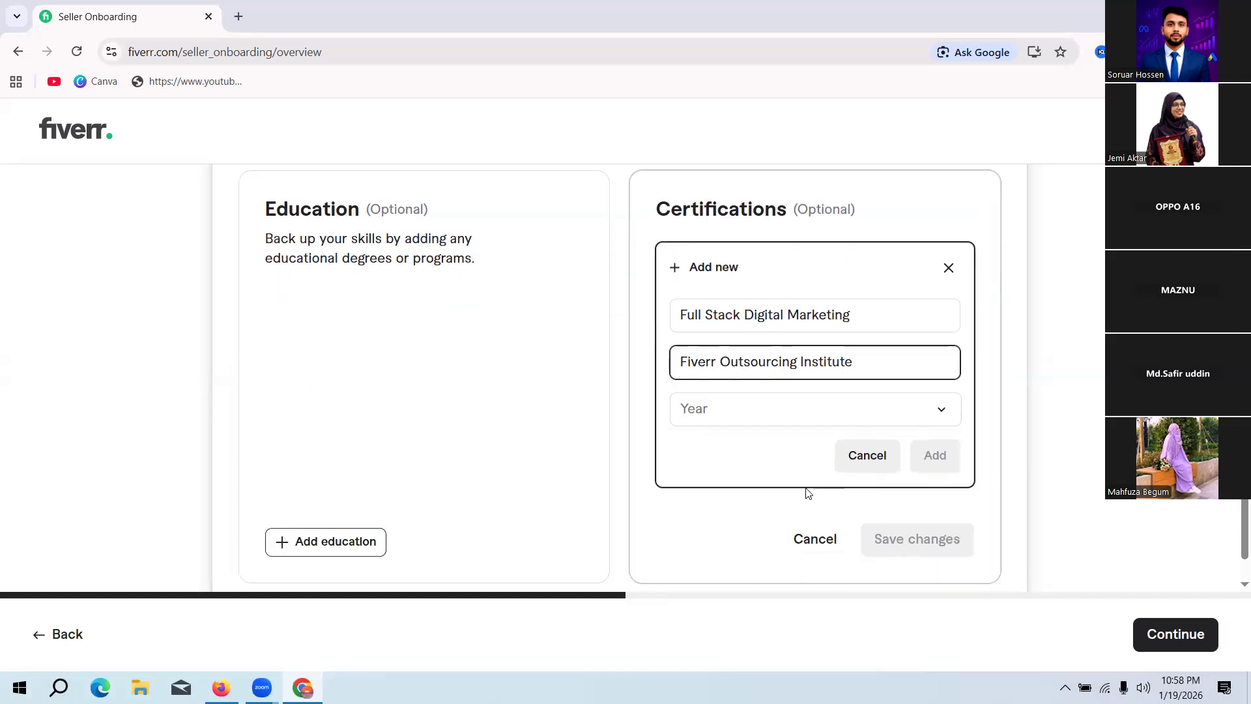
click(753, 412)
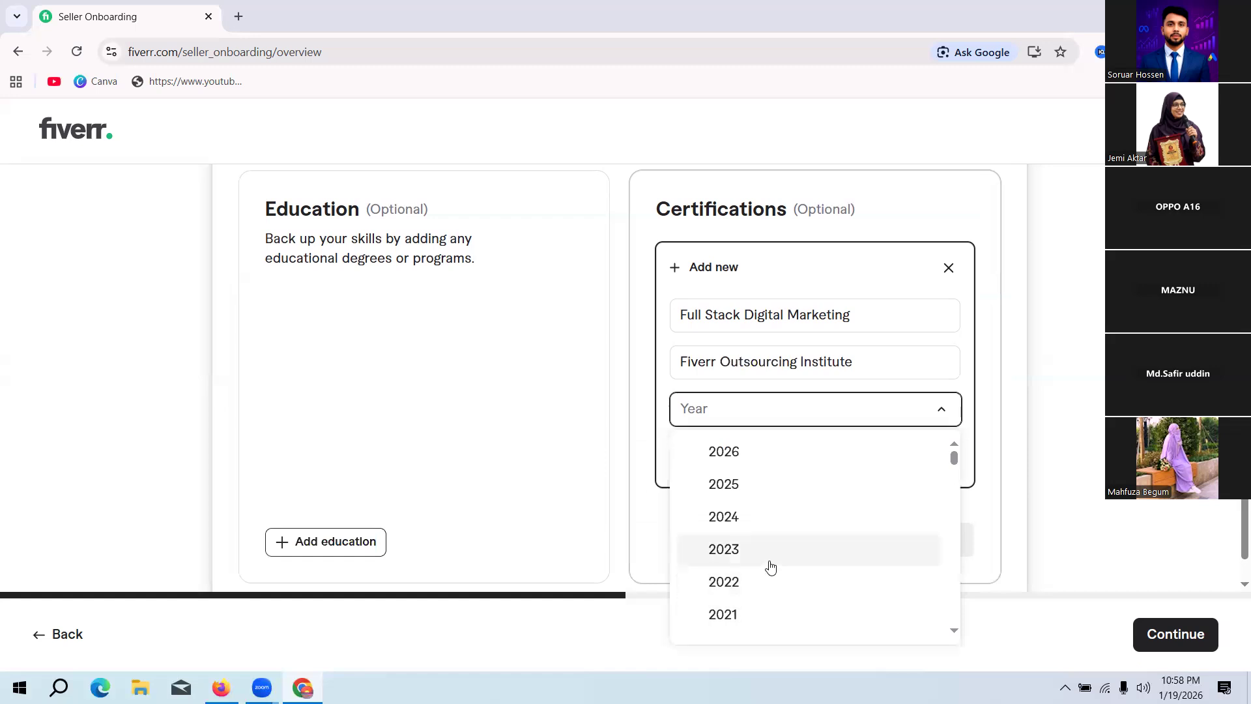
scroll(774, 590, down, 1)
scroll(774, 589, down, 1)
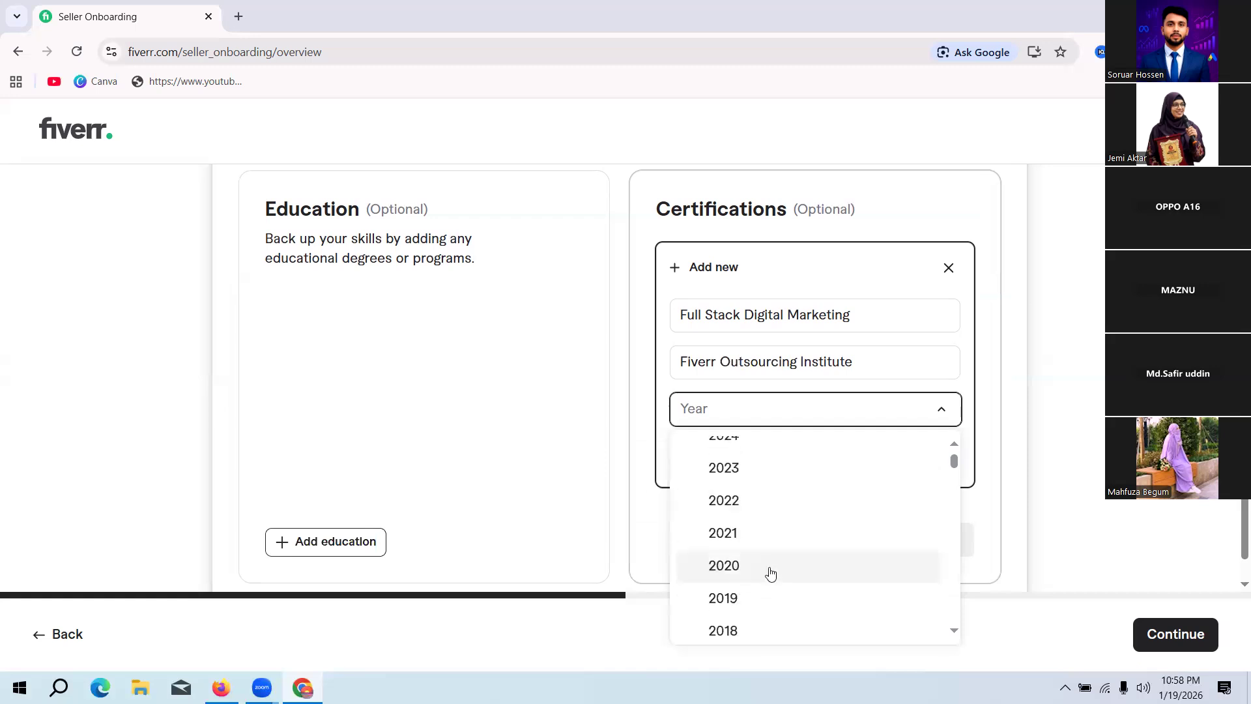
click(763, 567)
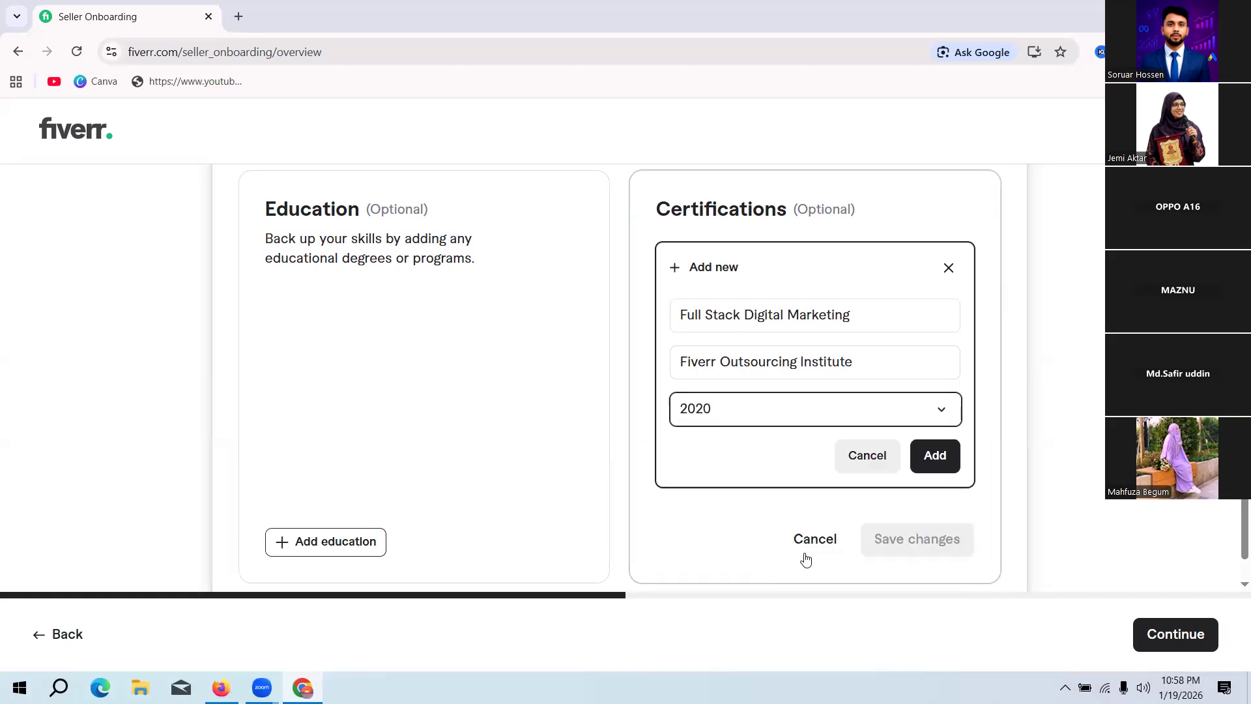
click(933, 461)
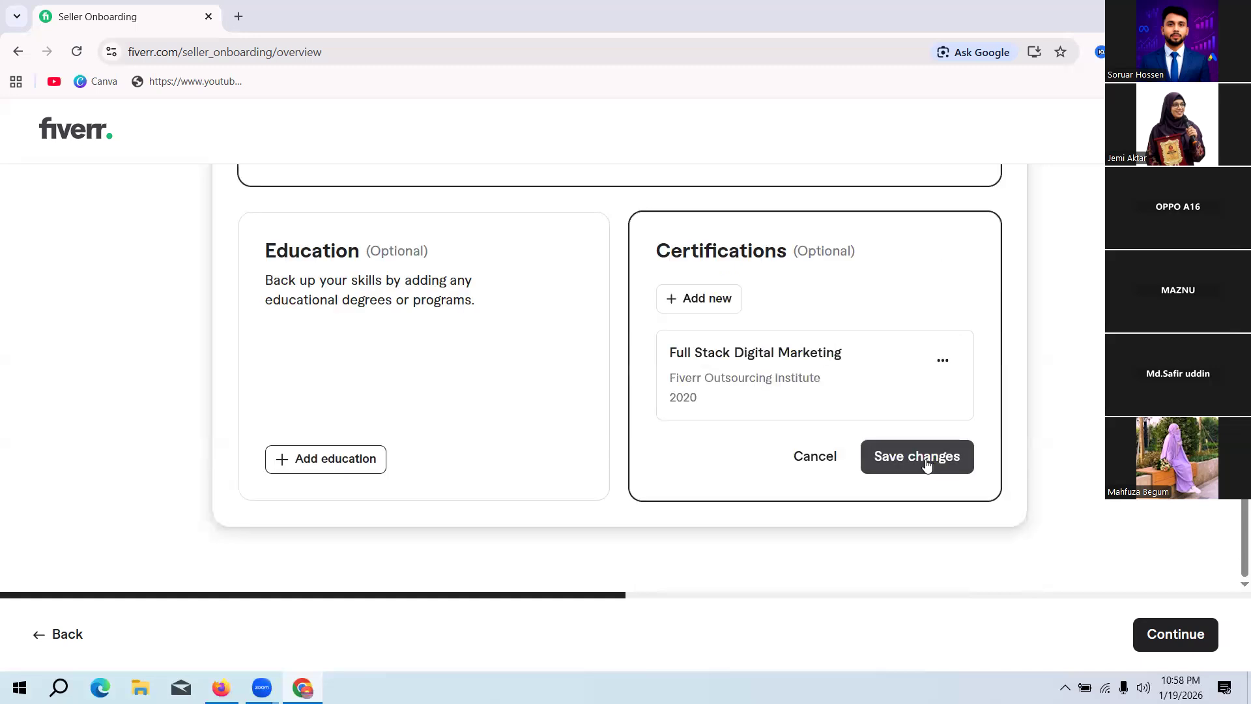
click(927, 463)
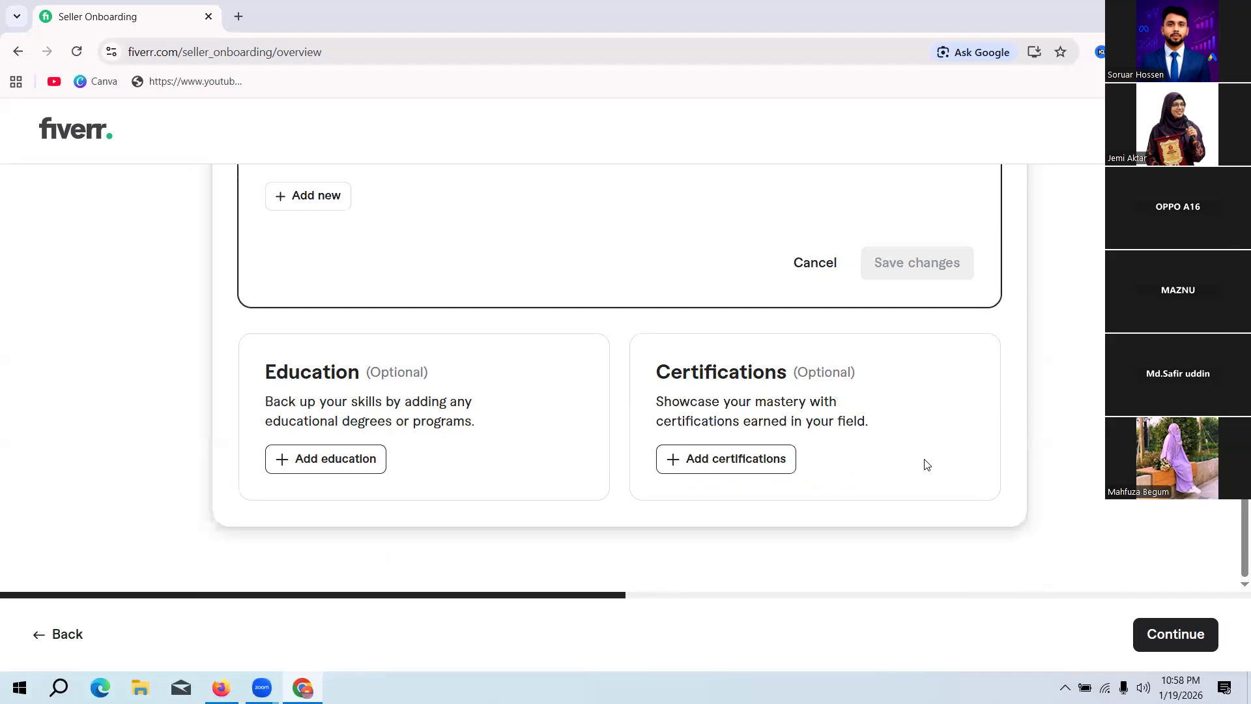
Step: Check the sections around Work experience and try to continue to the next onboarding stage
scroll(628, 388, up, 5)
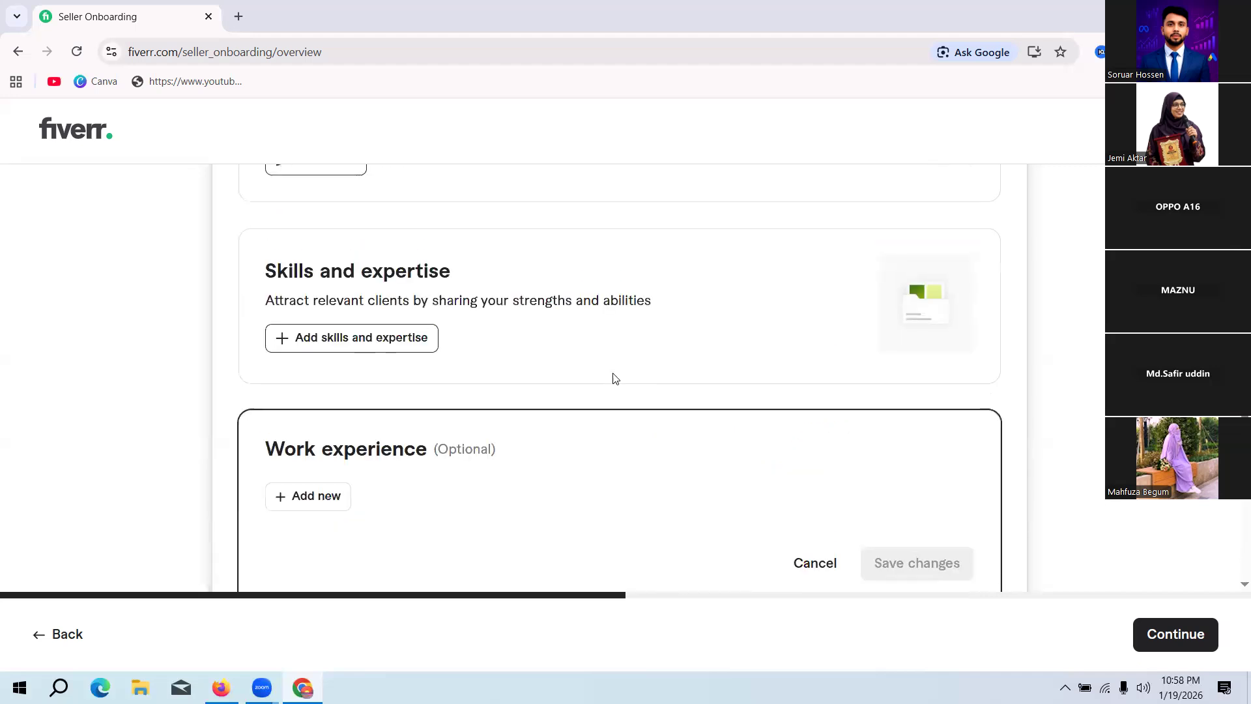
scroll(614, 376, down, 6)
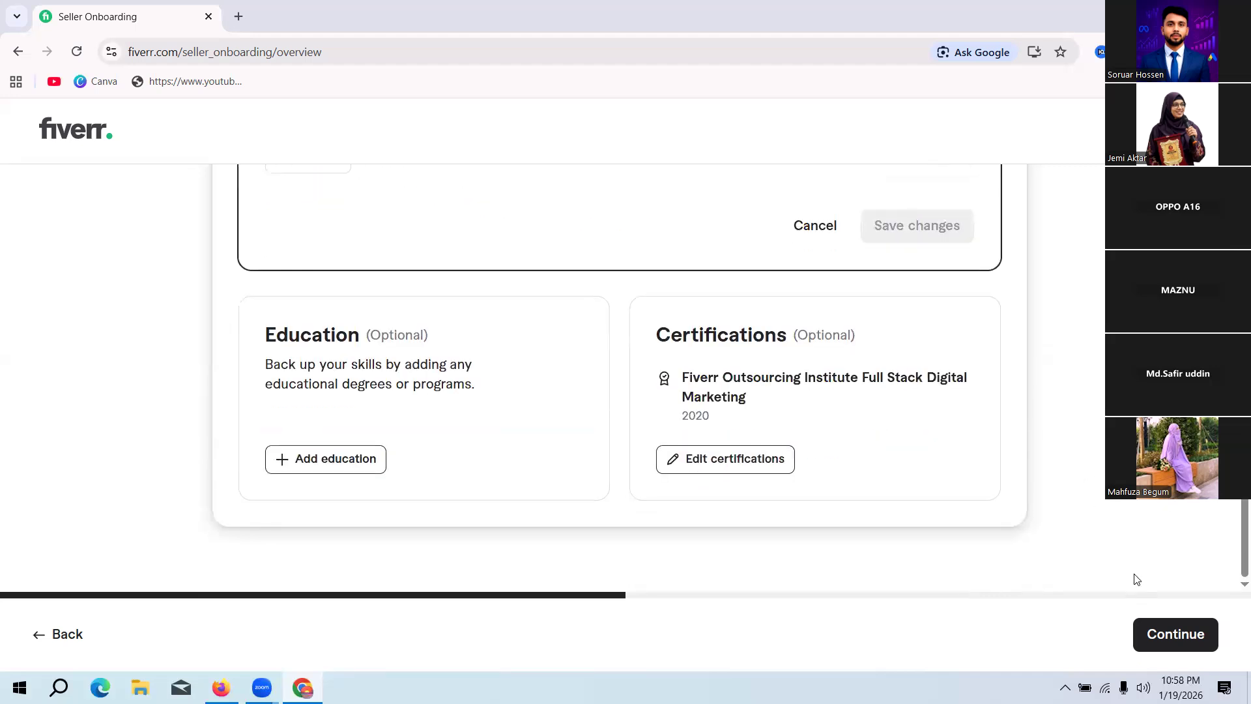
click(1164, 636)
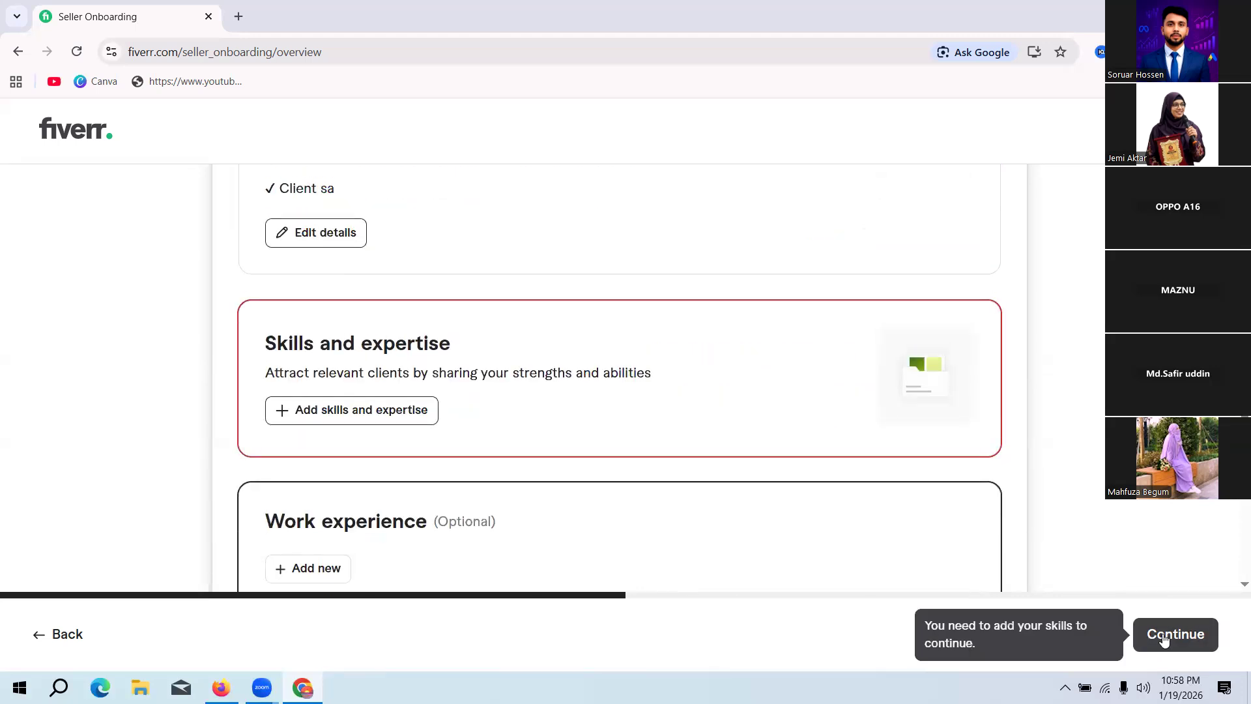
Step: Start a new Skills and expertise entry, search for Youtube and choose YouTube SEO as the skill
click(344, 410)
click(410, 447)
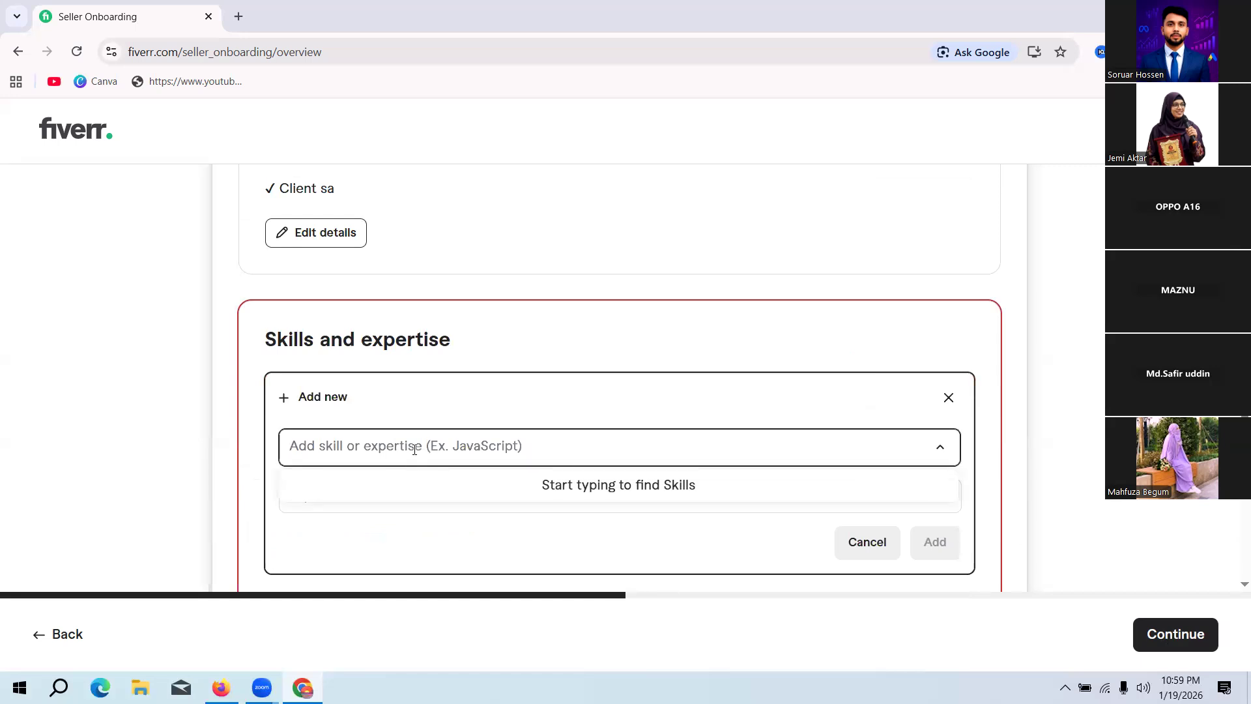
text(Y)
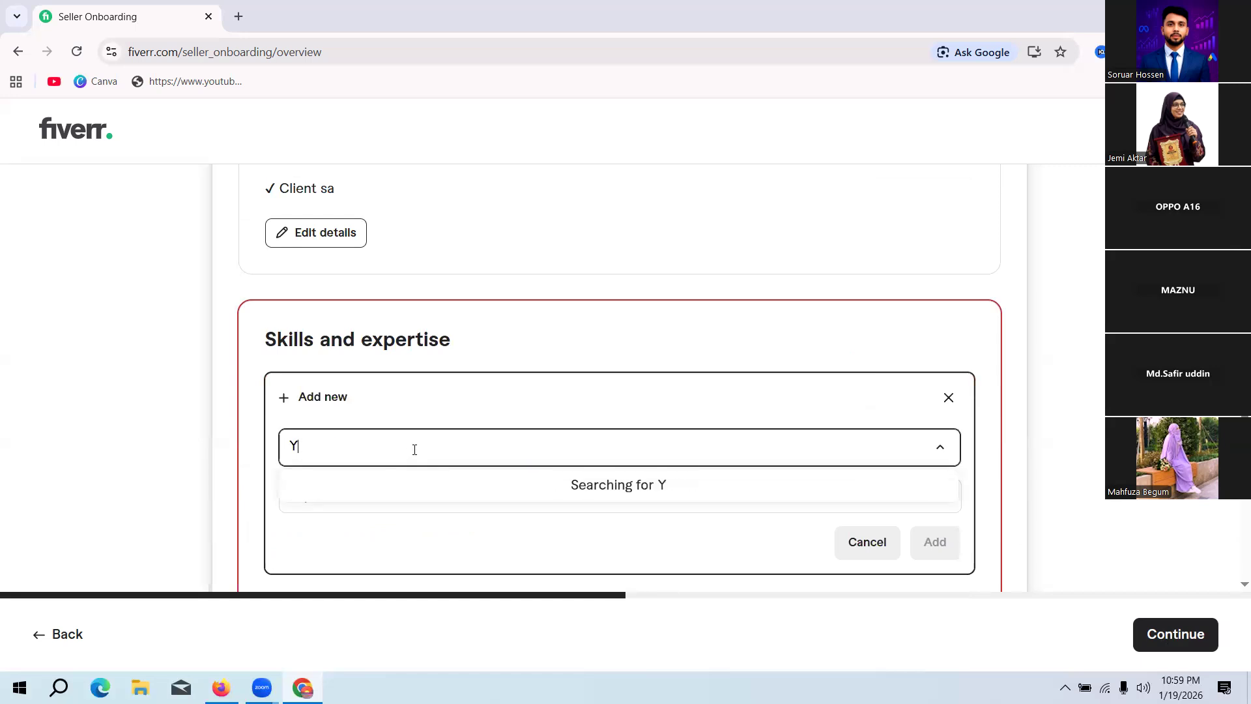
text(outube)
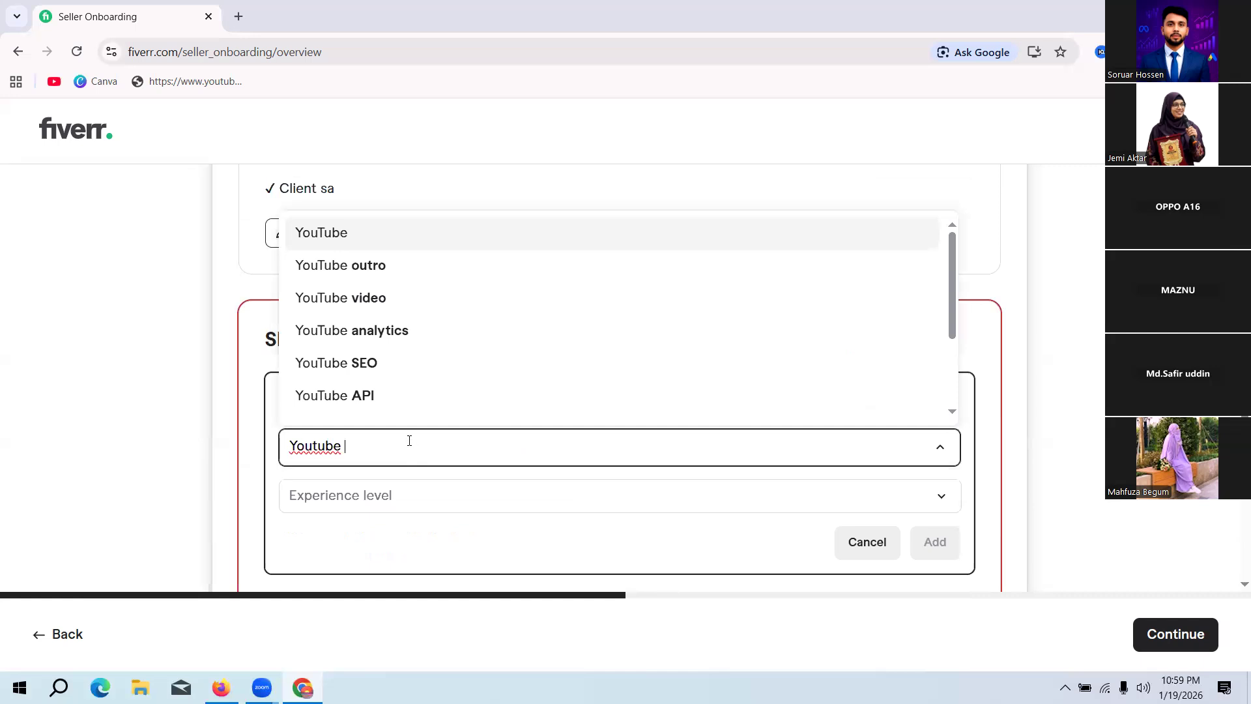
scroll(343, 390, down, 1)
click(344, 371)
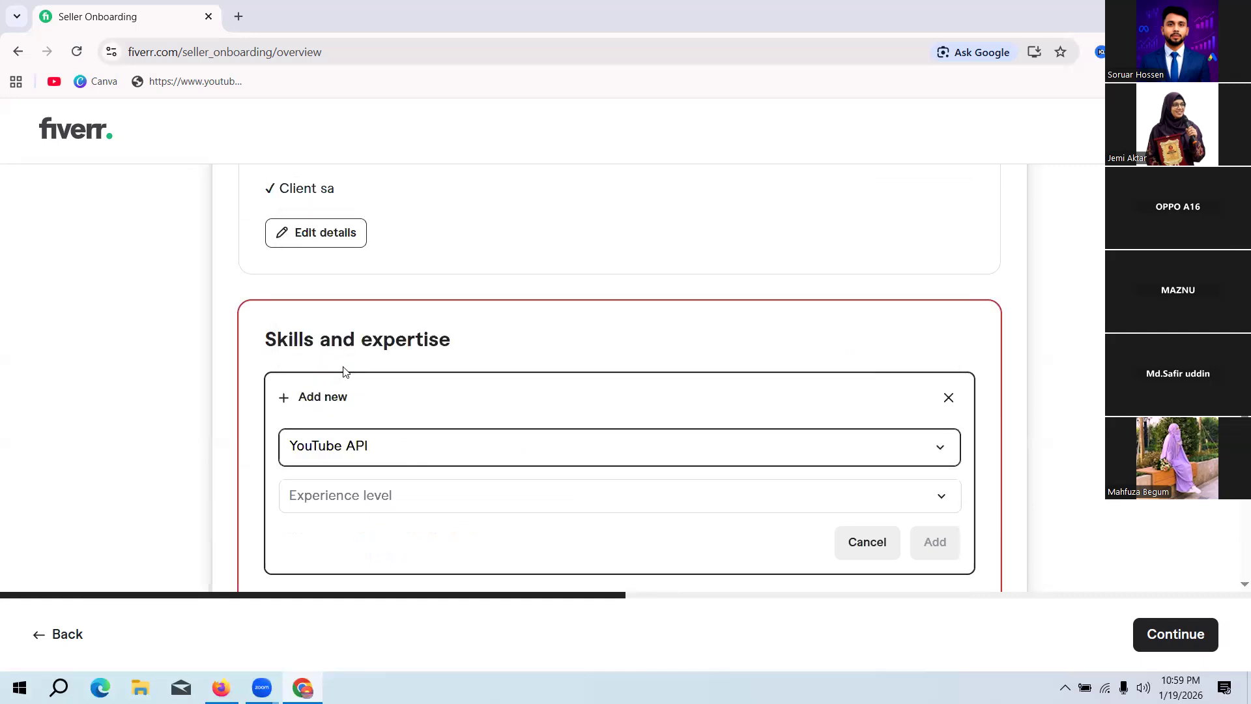
click(392, 448)
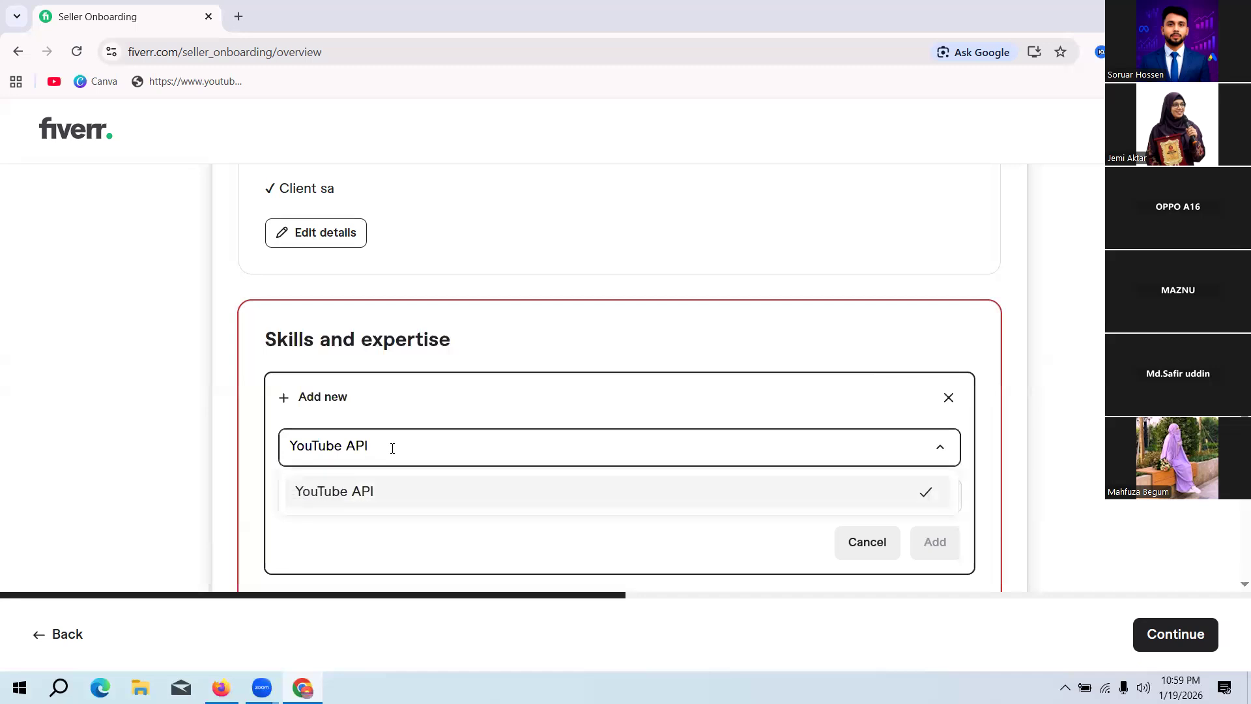
key(BackSpace)
key(BackSpace)
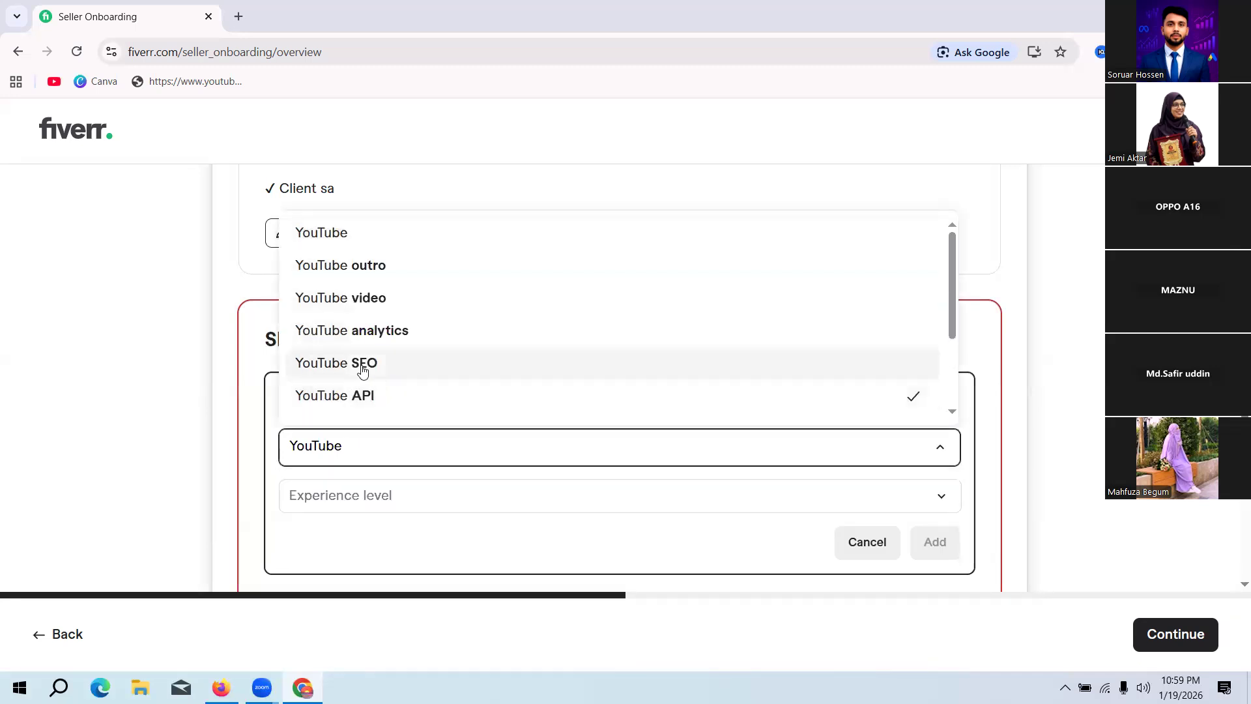
click(356, 366)
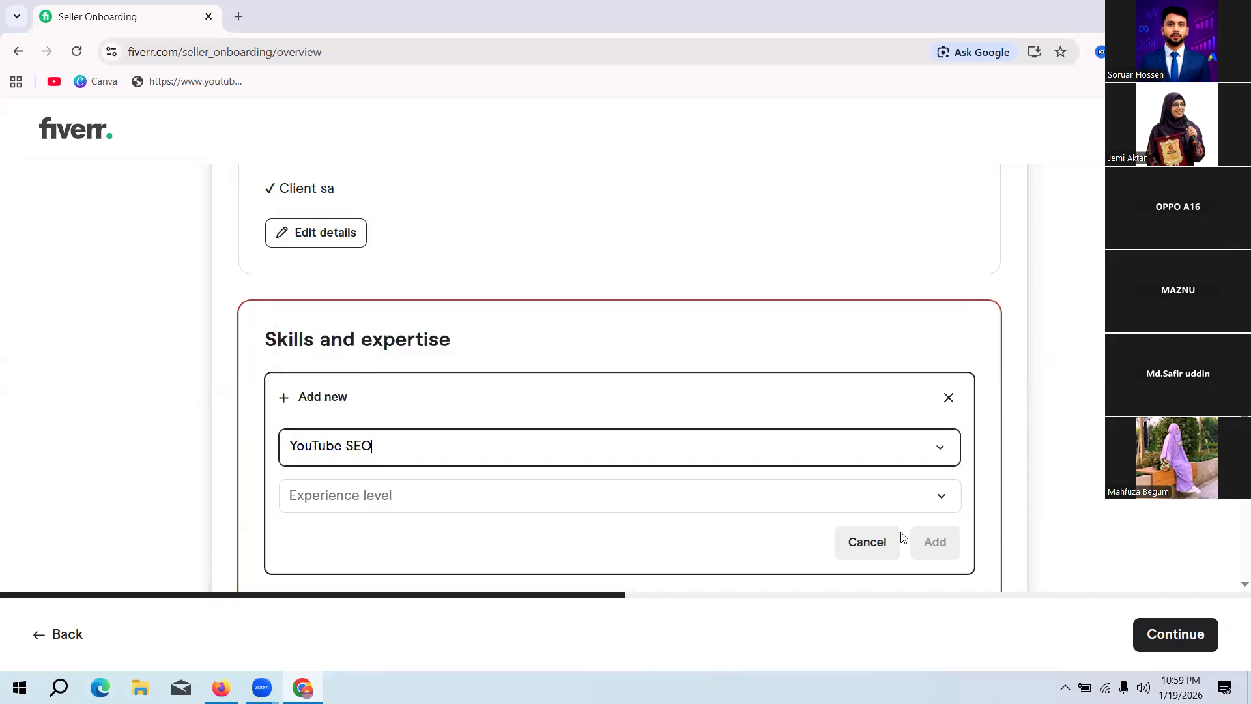
Step: Set the experience level of the YouTube SEO skill to Pro and add it to the list
click(811, 513)
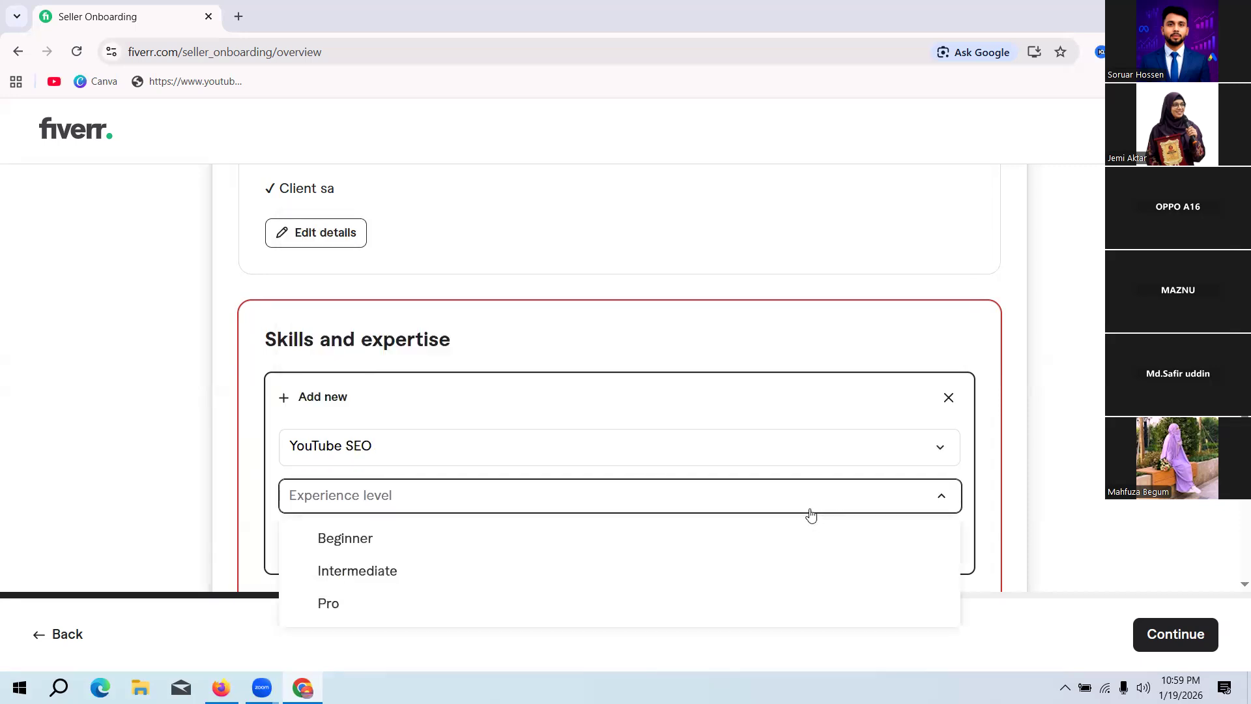
click(365, 610)
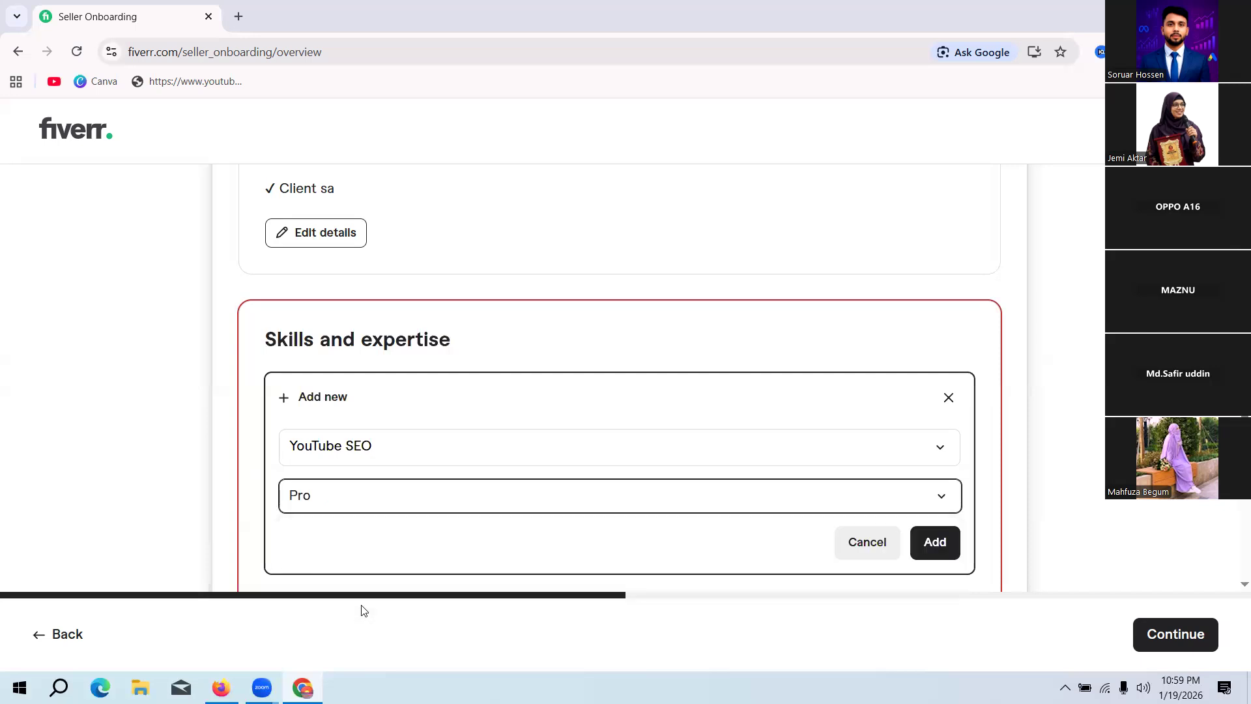
scroll(1083, 488, down, 2)
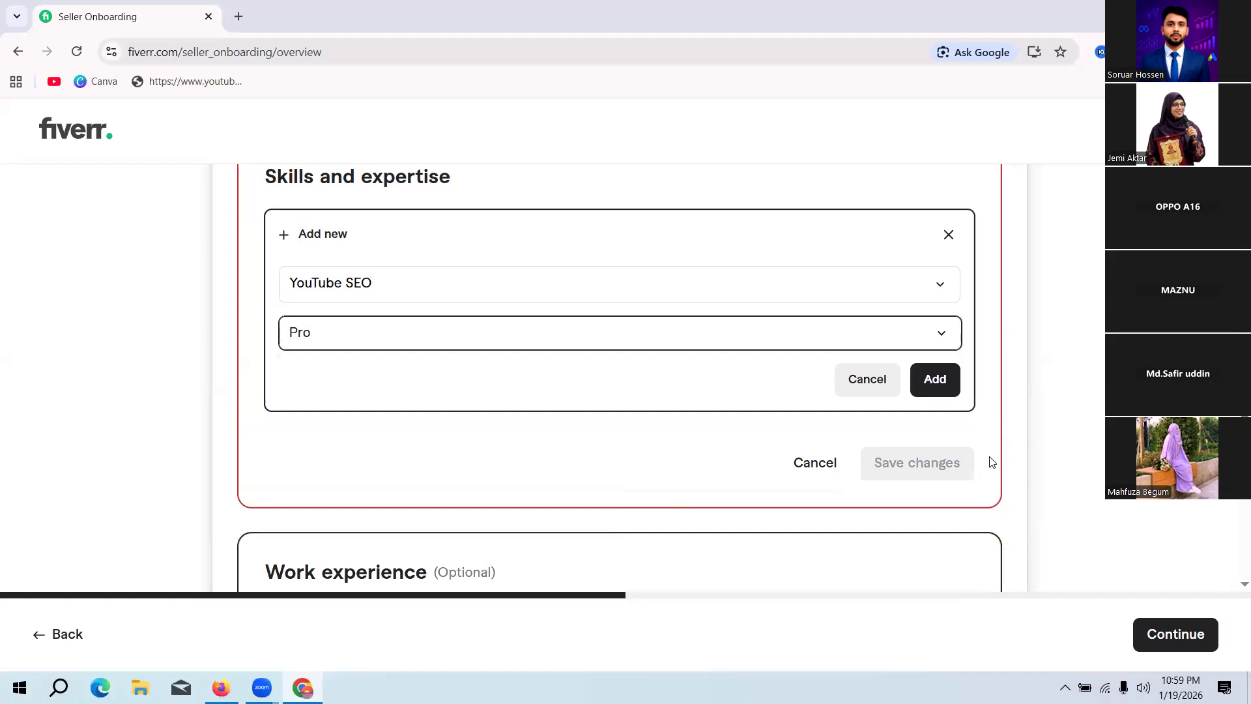
click(933, 381)
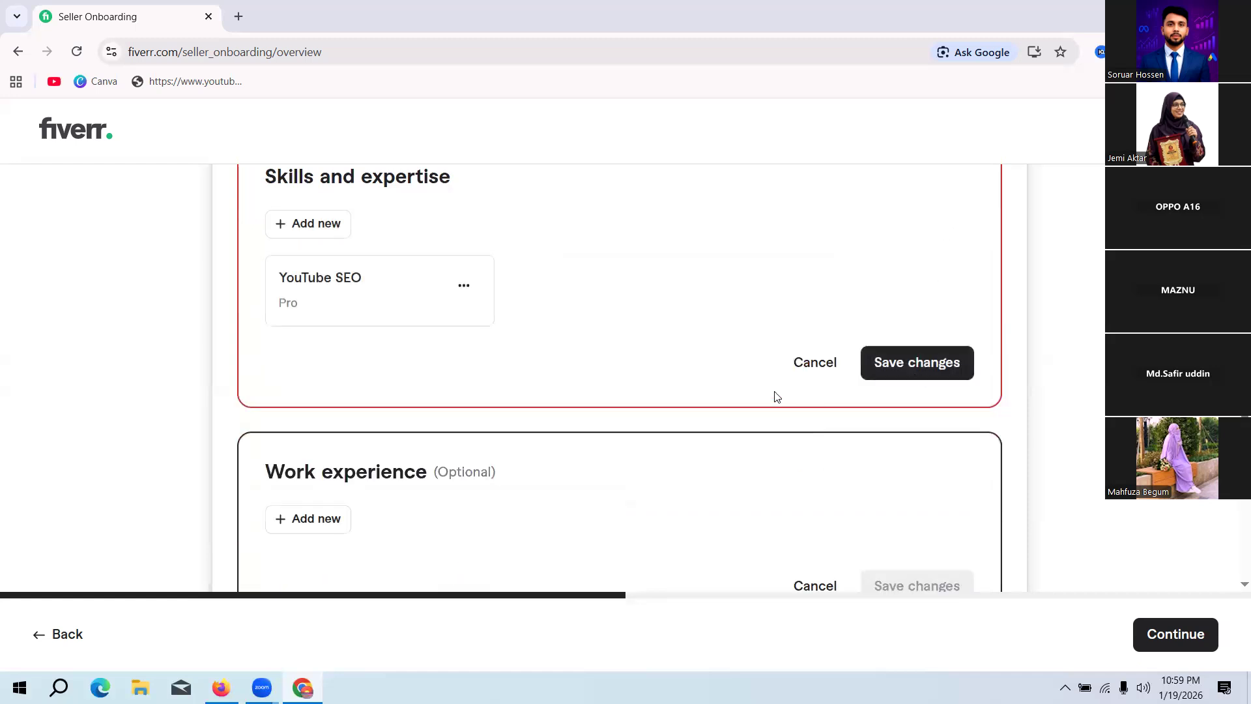
Step: Add YouTube marketing as a second skill with the Pro experience level
click(324, 231)
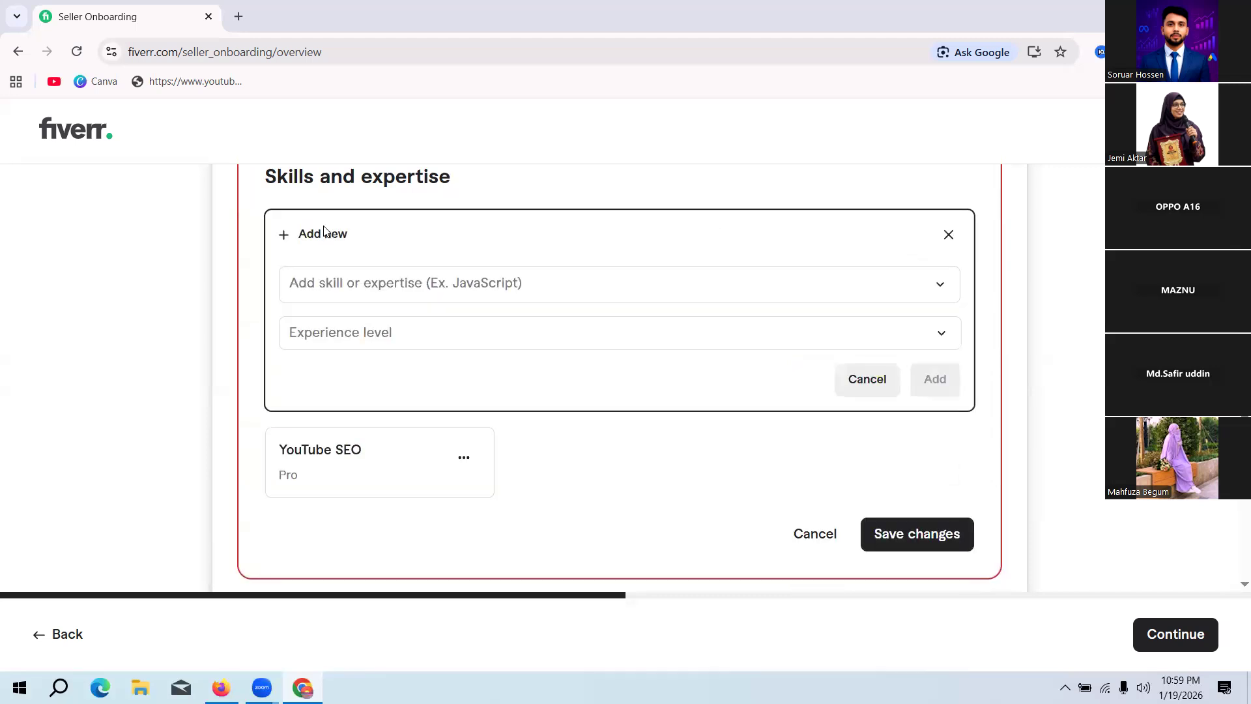
click(490, 285)
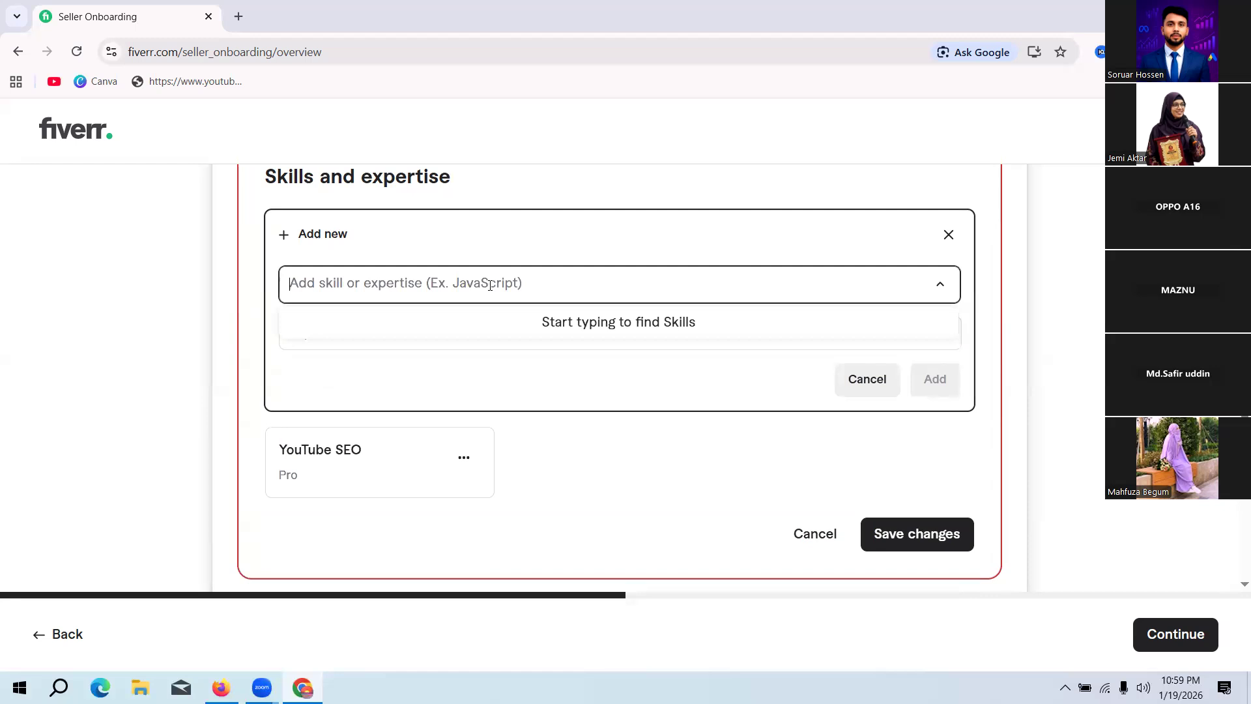
text(Y)
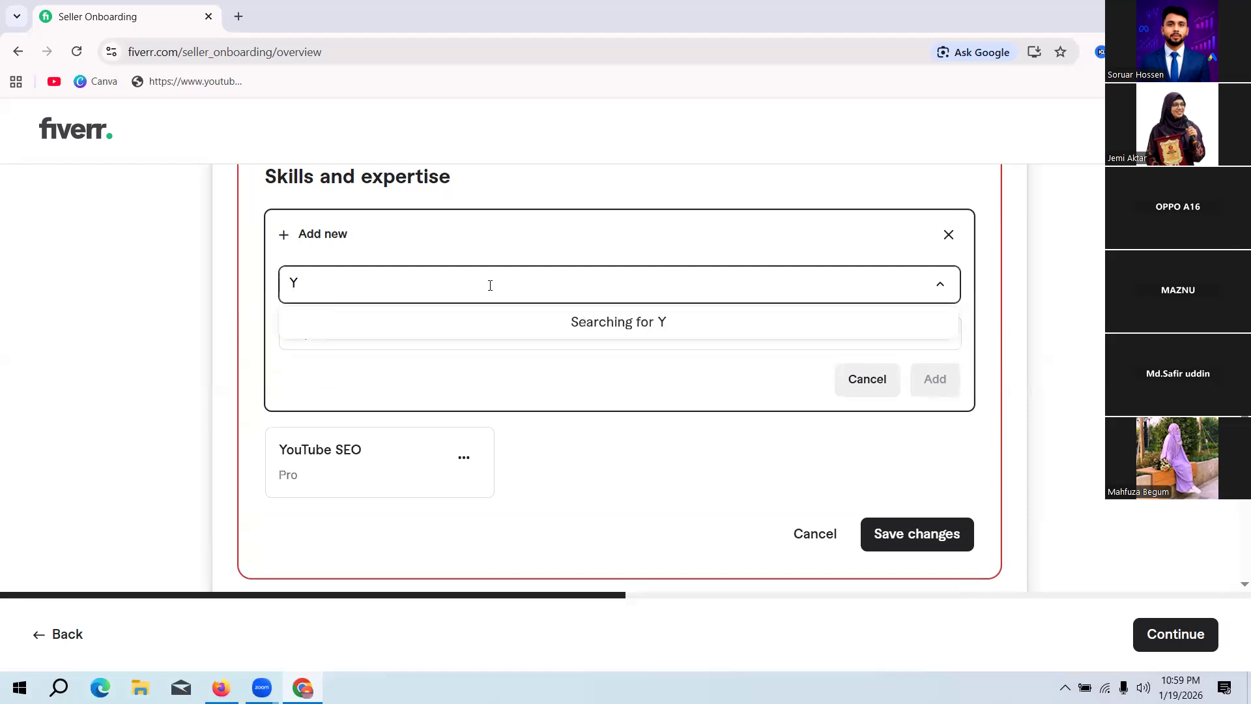
text(outu)
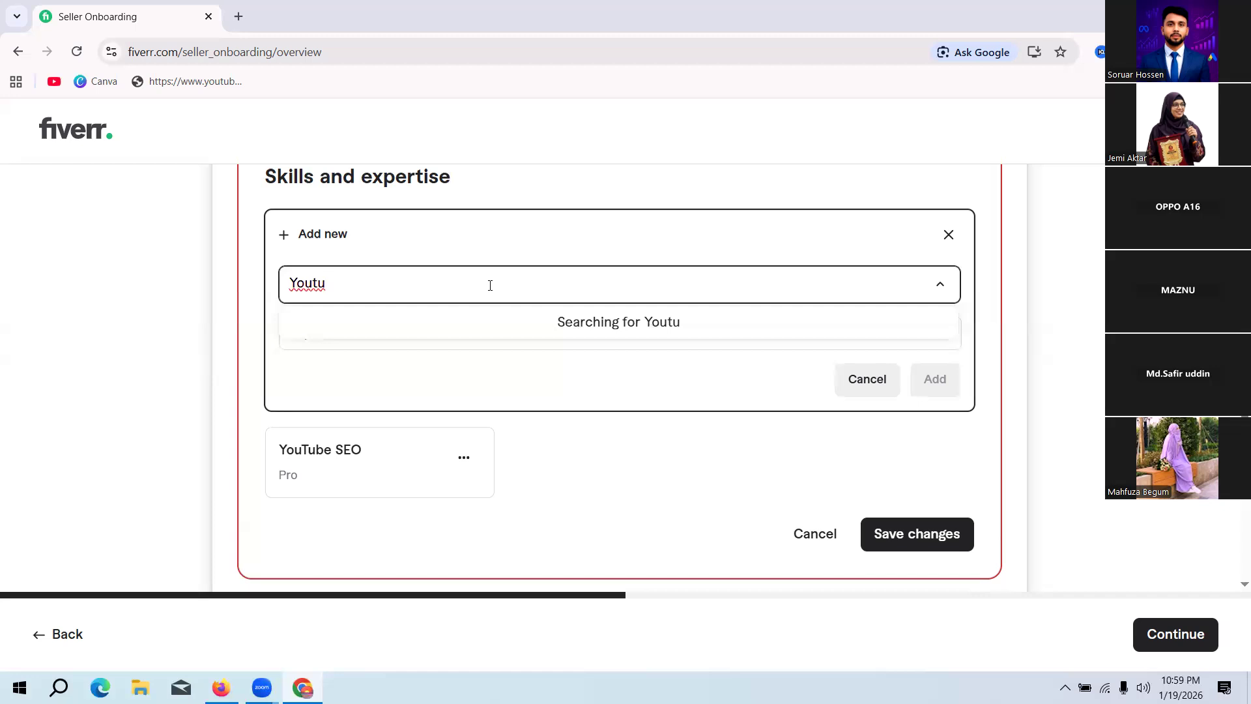
text(be)
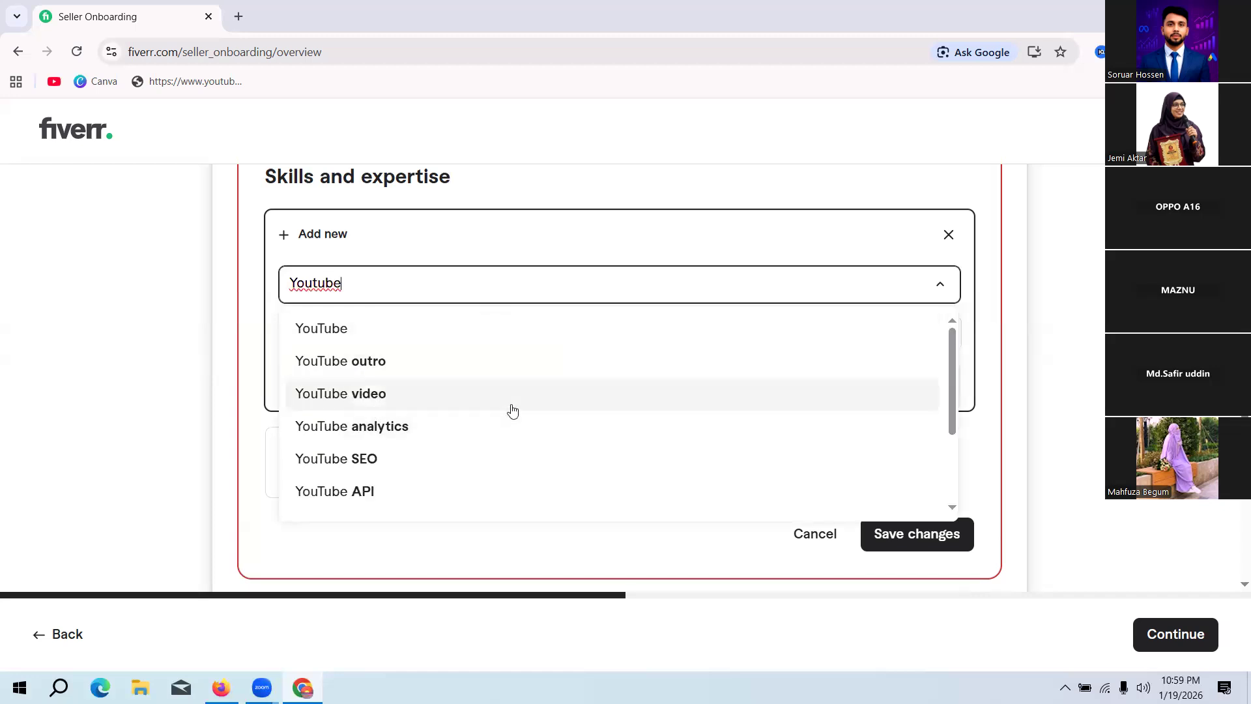
scroll(493, 400, down, 1)
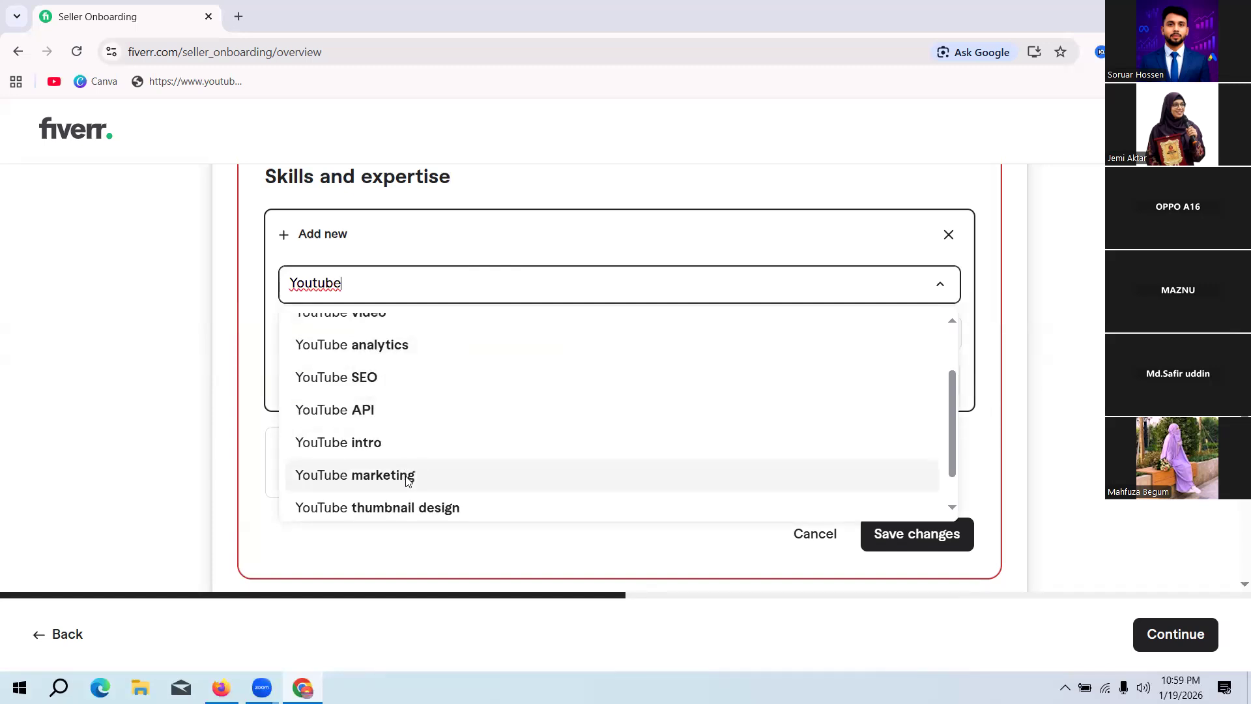
click(409, 475)
click(366, 340)
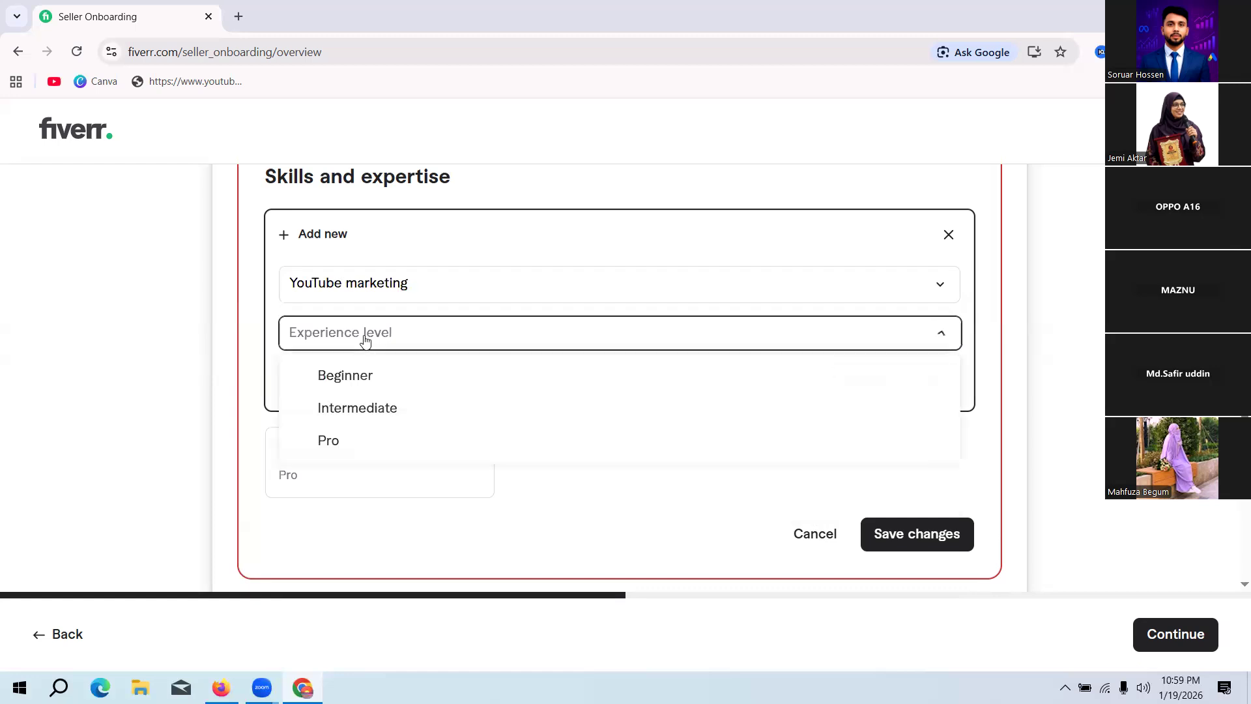
click(331, 441)
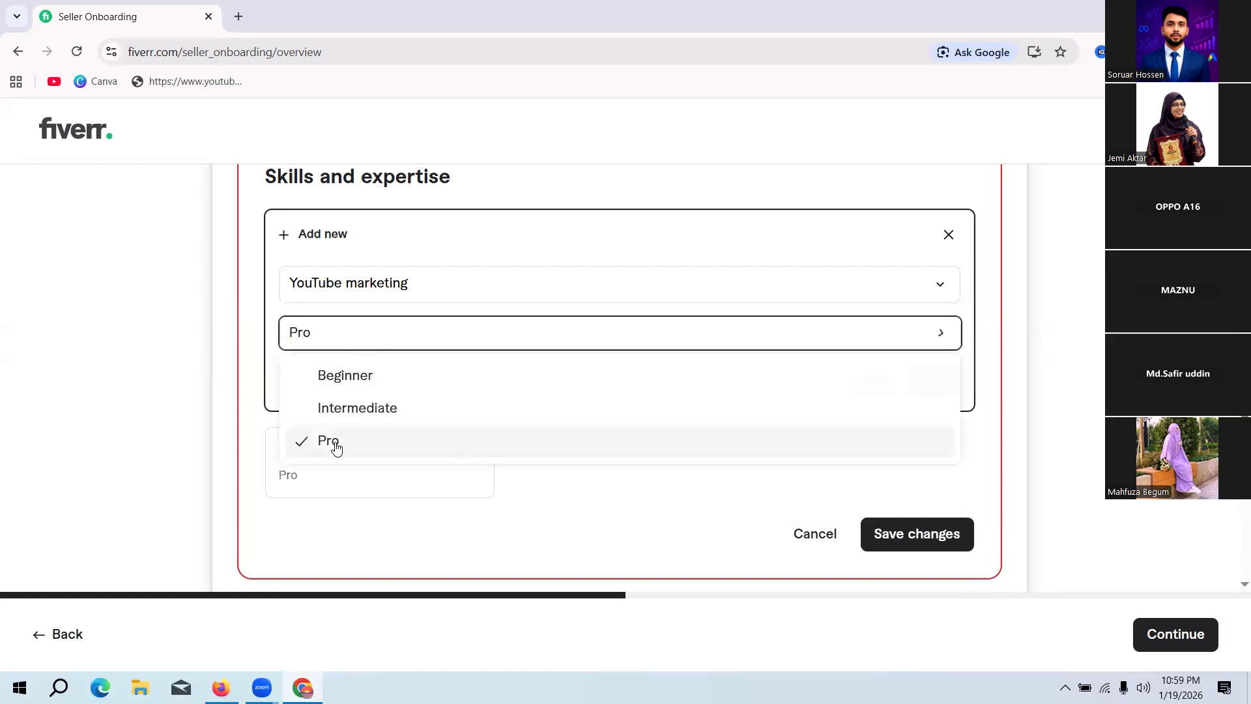
click(935, 379)
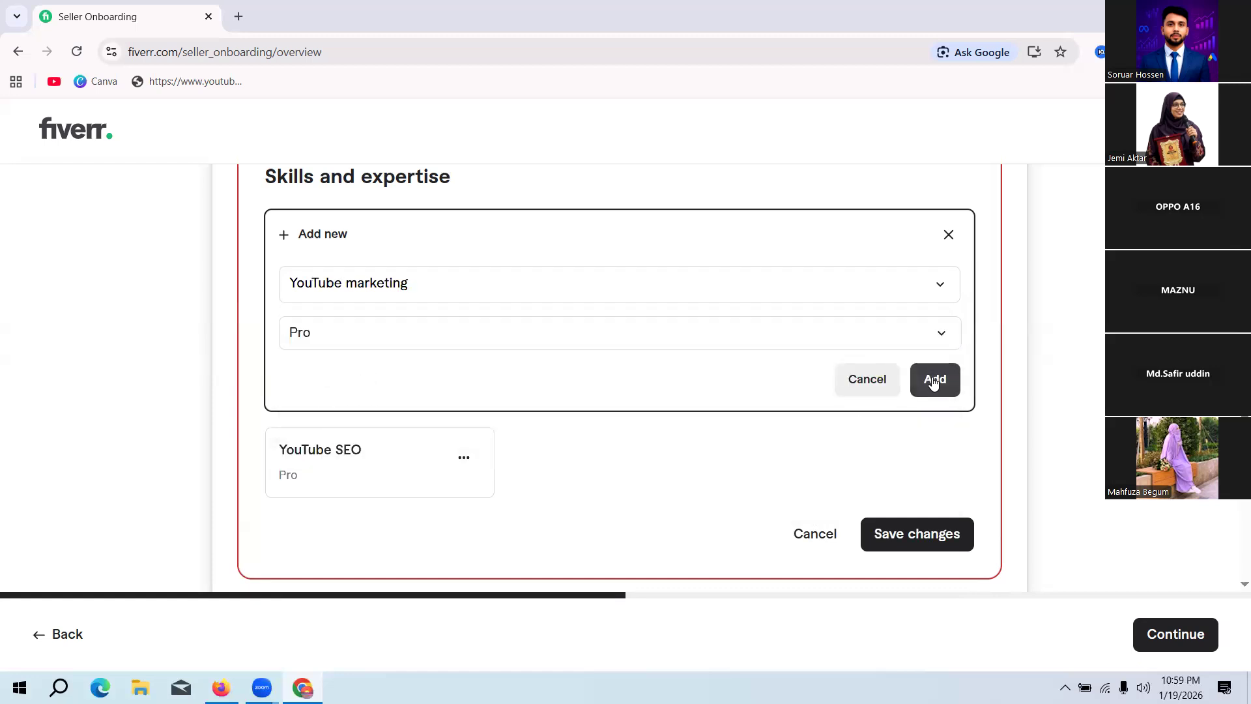
Step: Add YouTube thumbnail design as a third skill with the Pro experience level
click(324, 228)
click(368, 284)
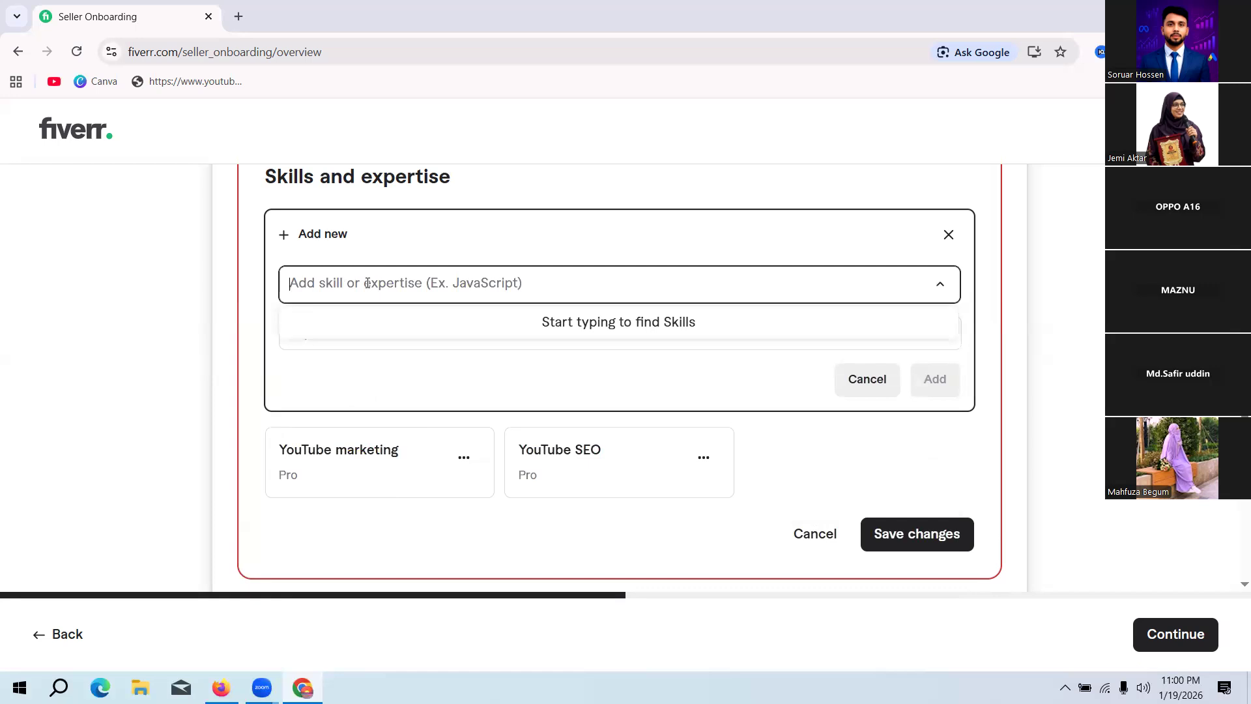
text(Yout)
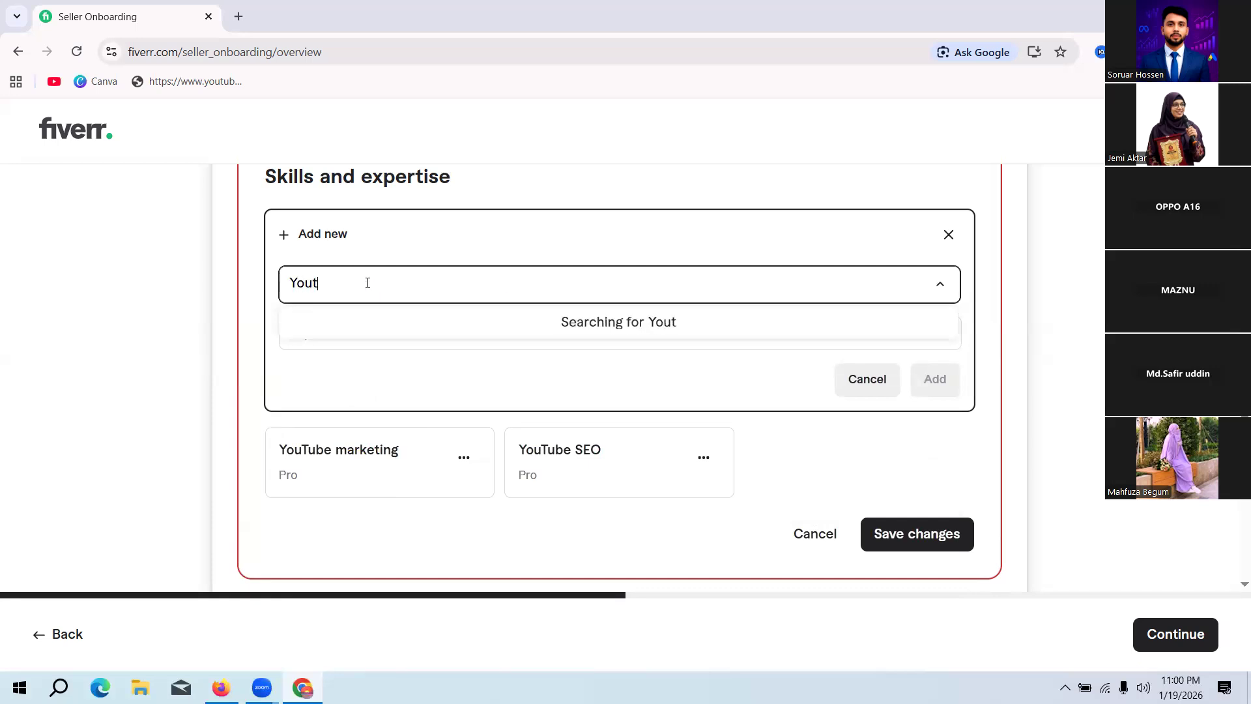
text(ube)
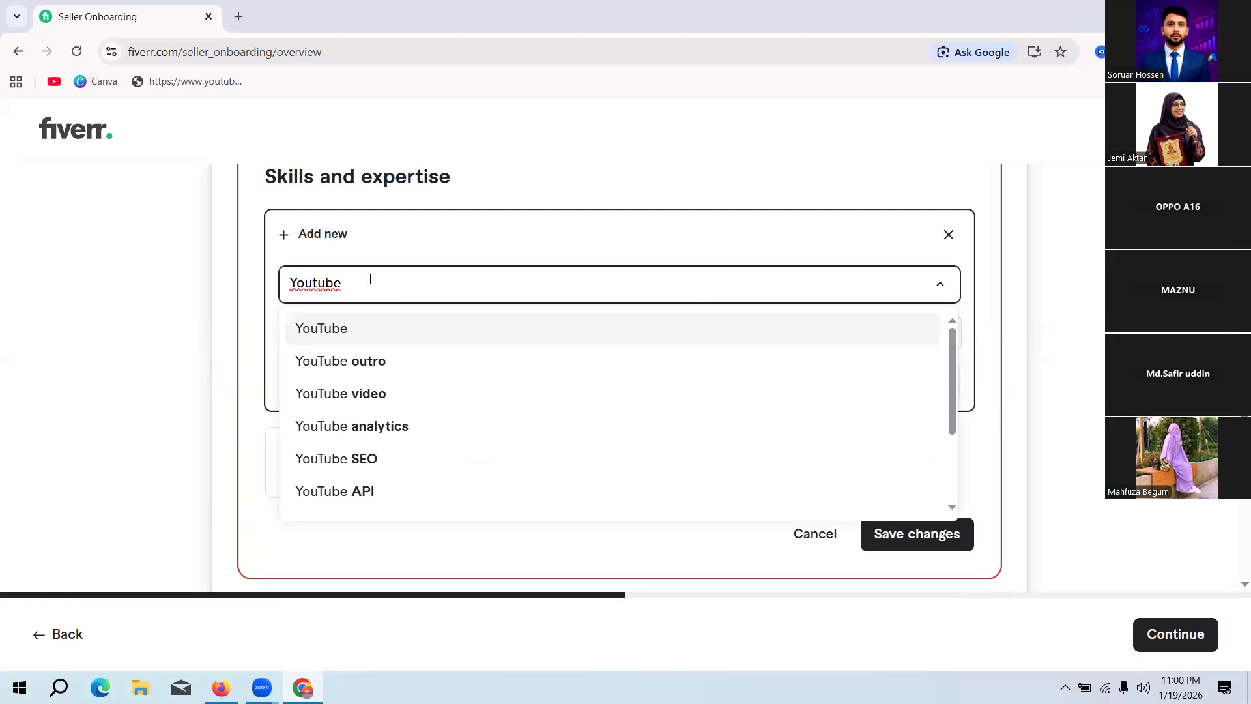
text( t)
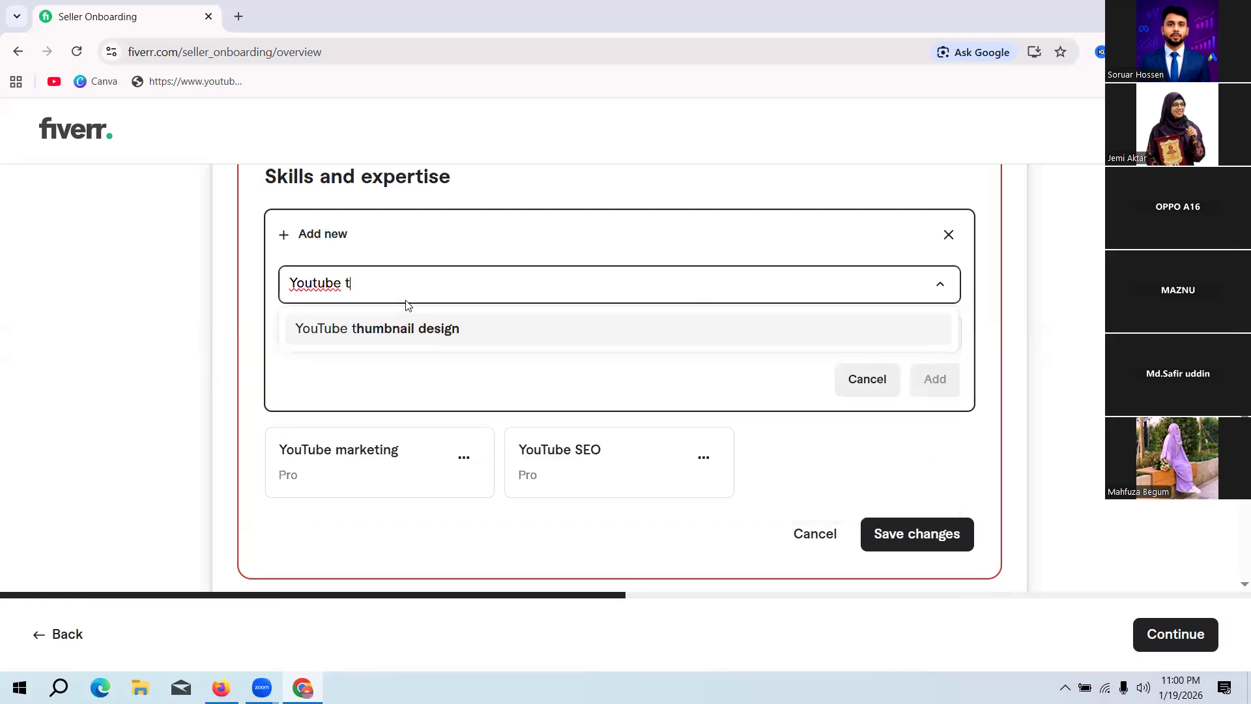
text(hum)
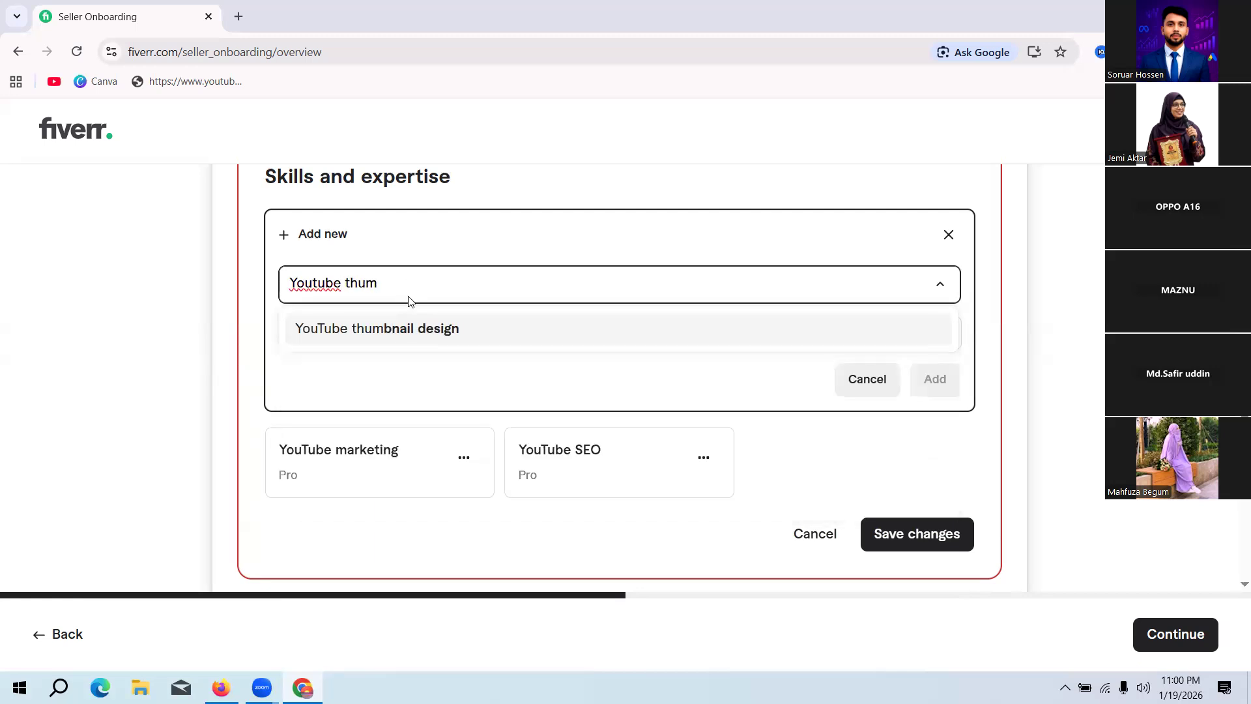
click(421, 329)
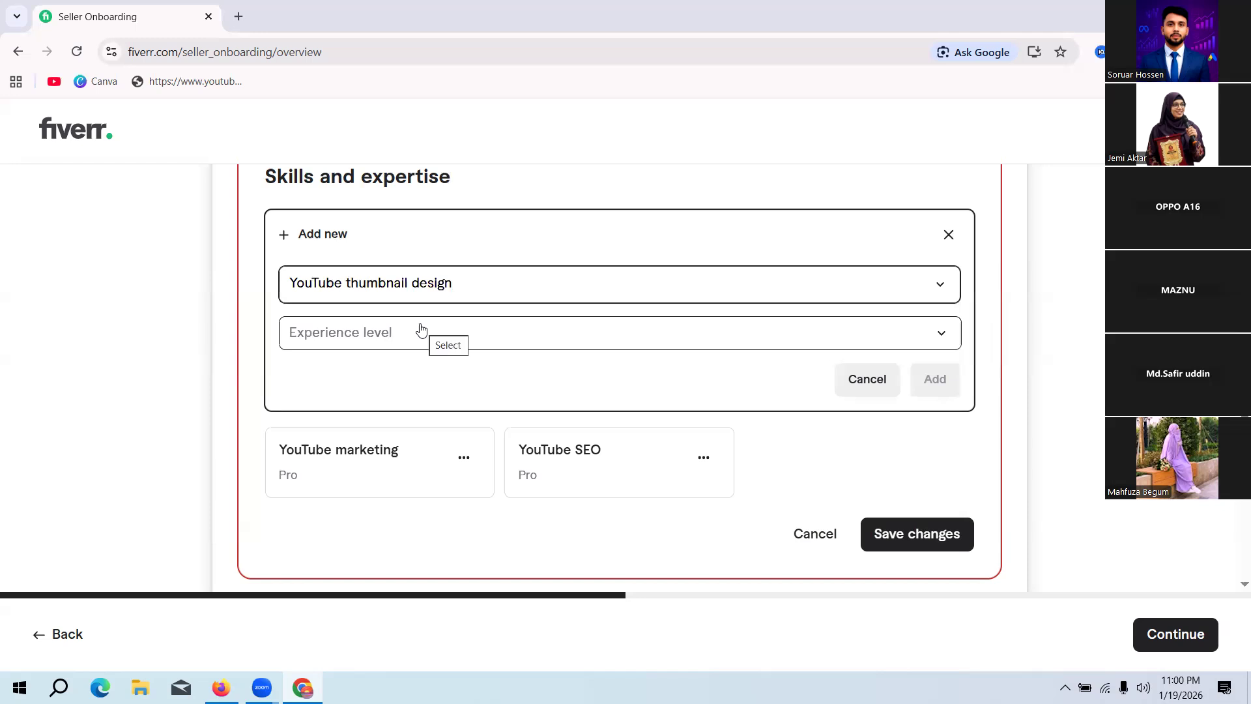
click(435, 339)
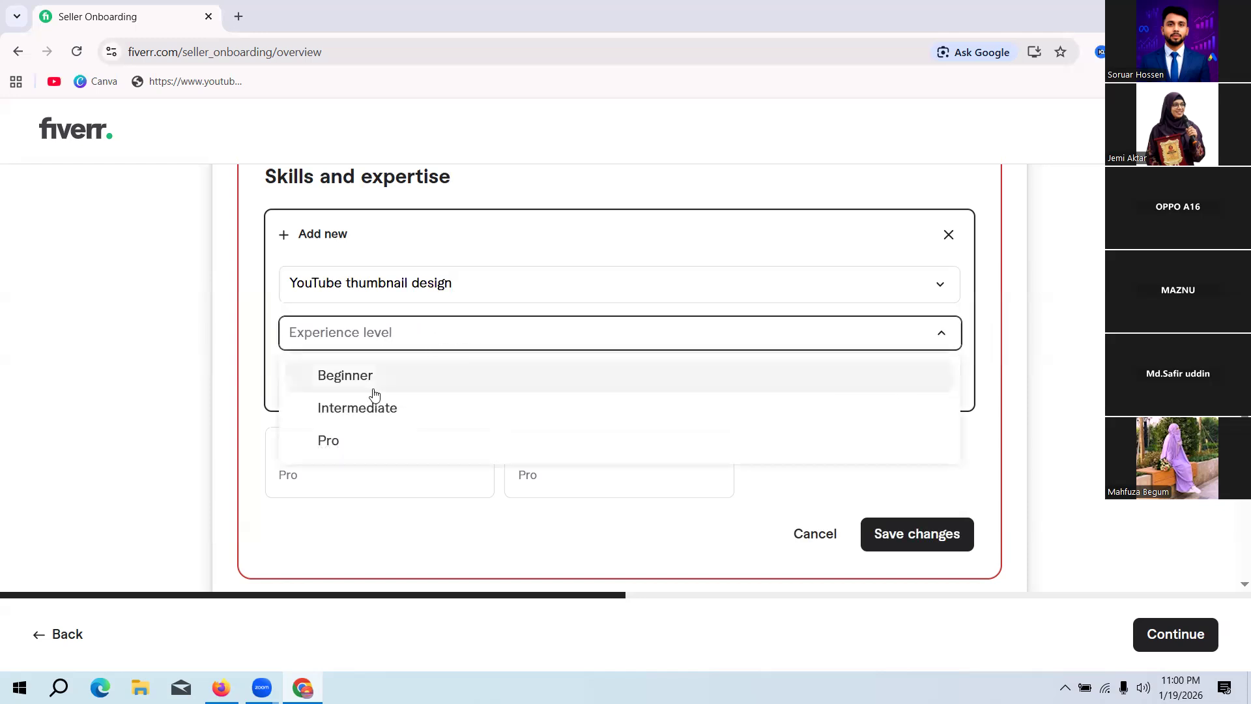
click(346, 441)
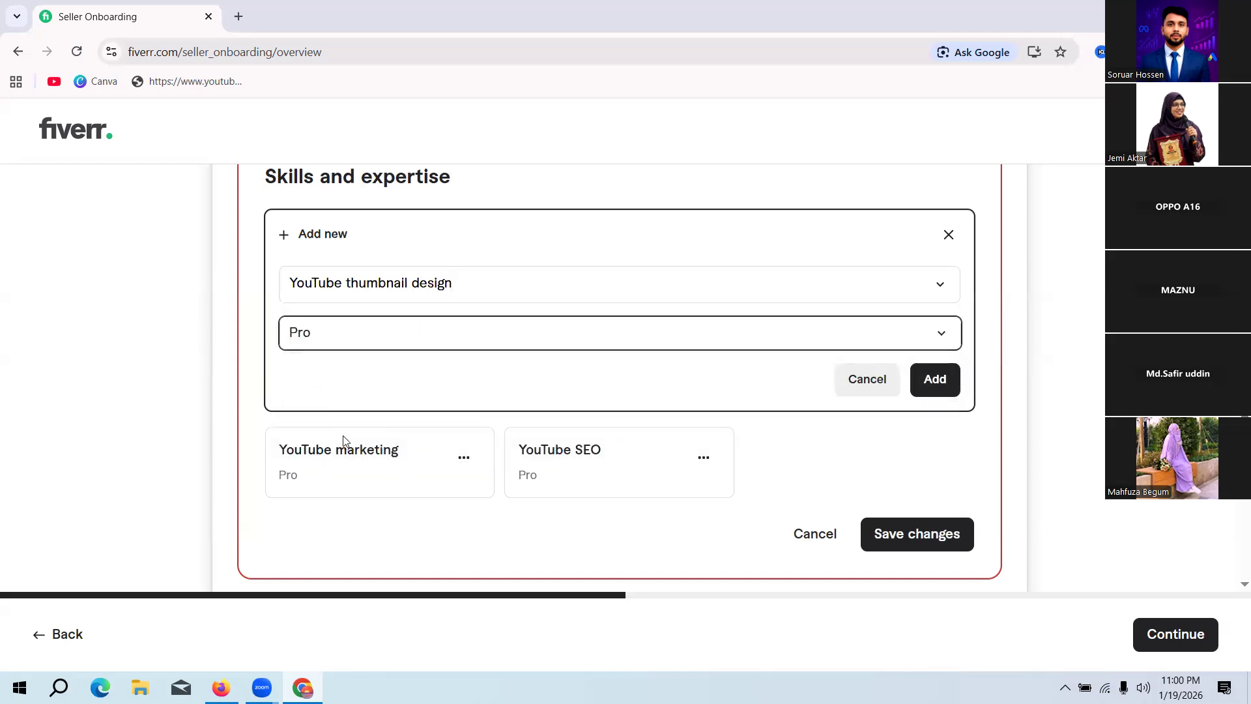
click(940, 380)
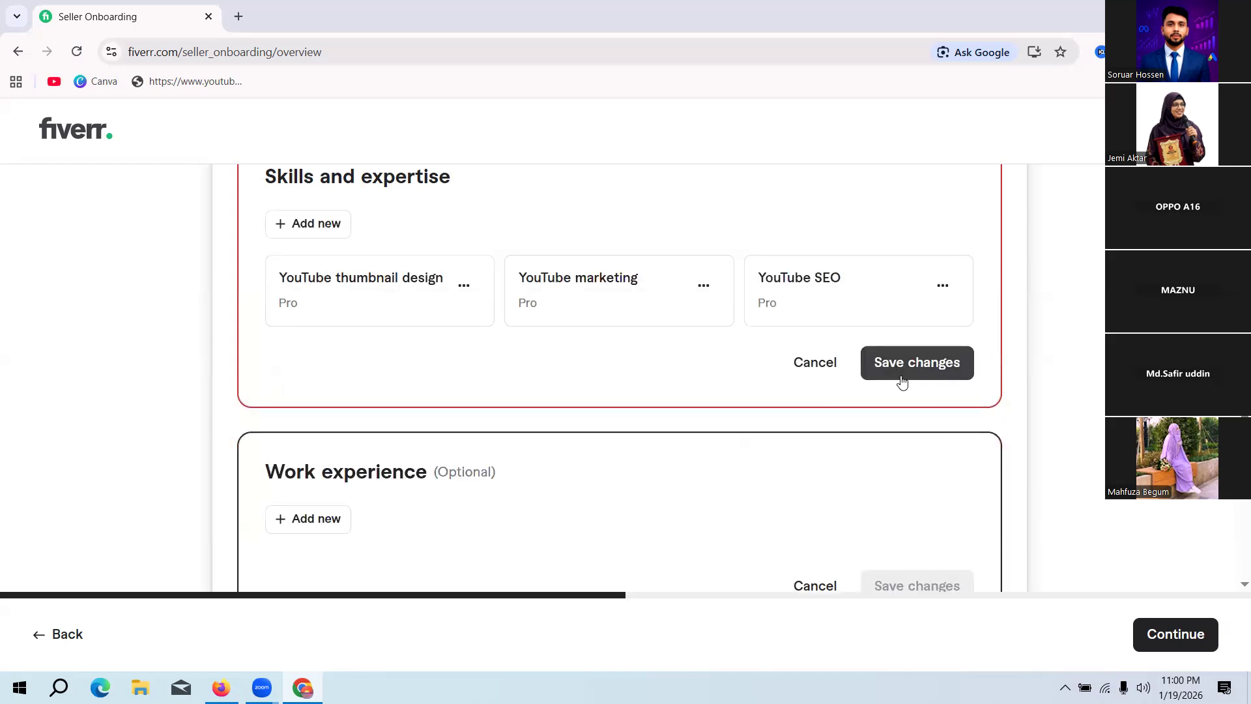
Step: Add Facebook ads to the skills list with the Pro experience level, found by searching for Facebook
click(317, 232)
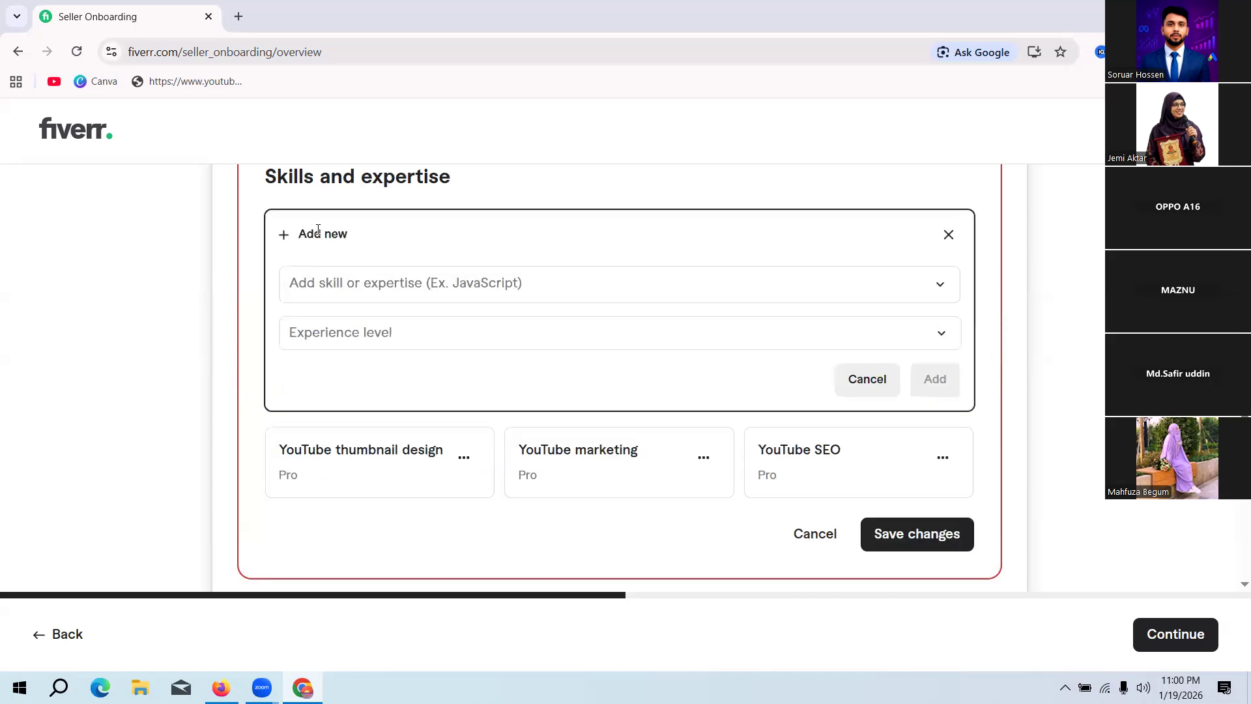
click(451, 284)
click(451, 284)
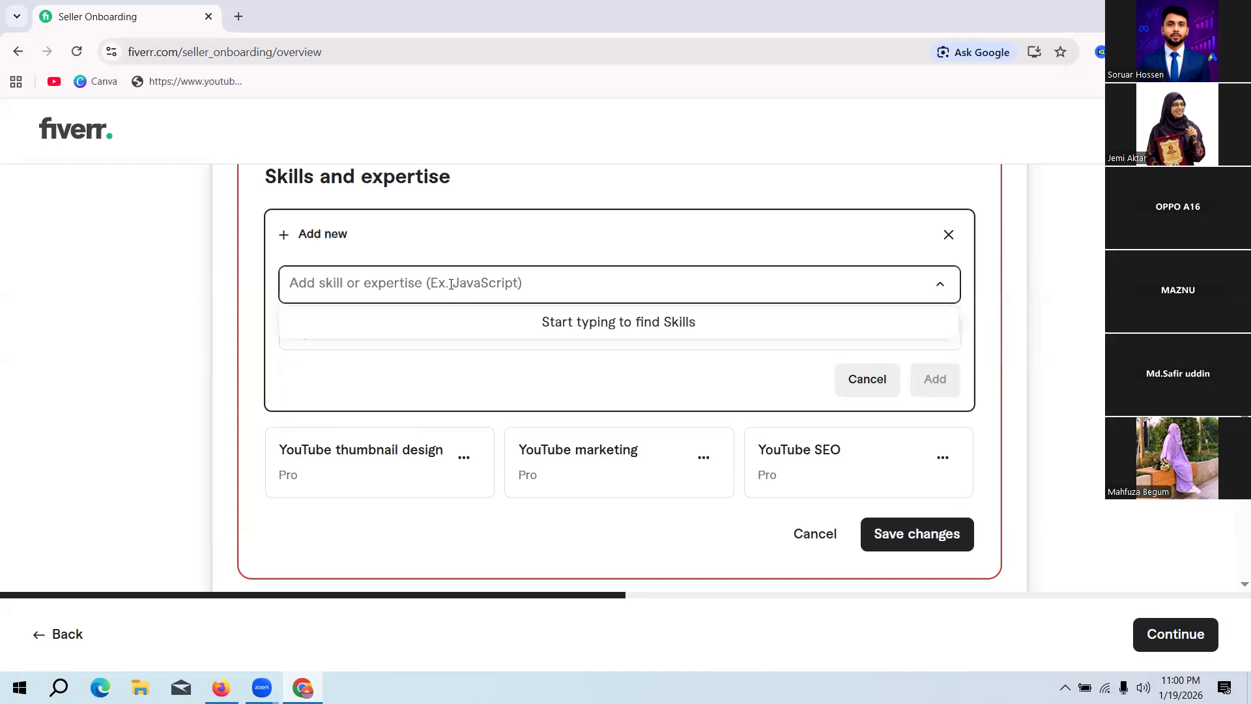
text(Fa)
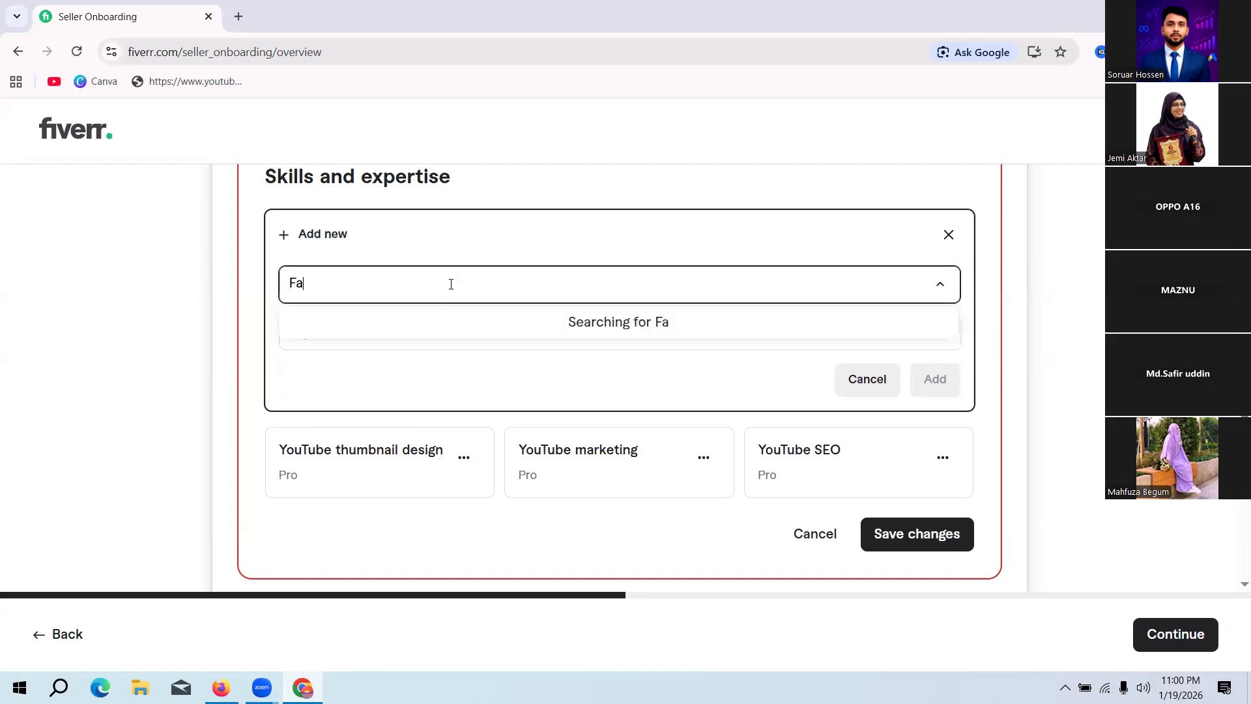
text(cebook)
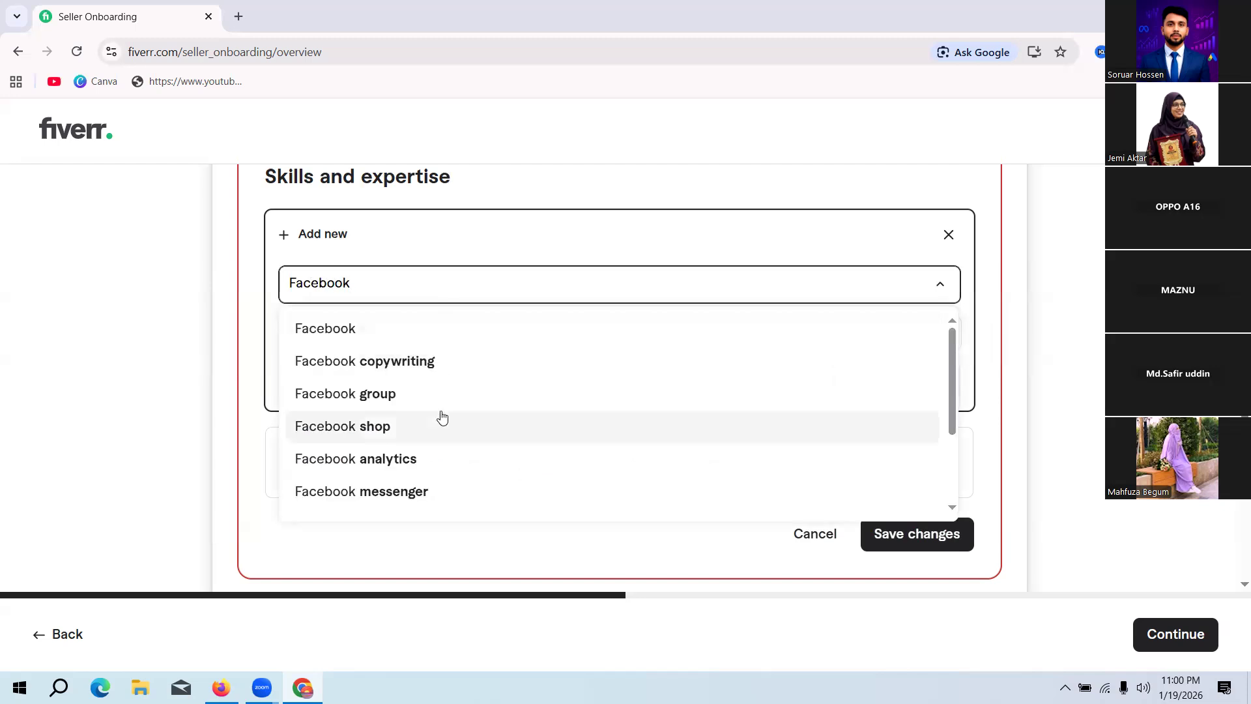
scroll(438, 420, down, 2)
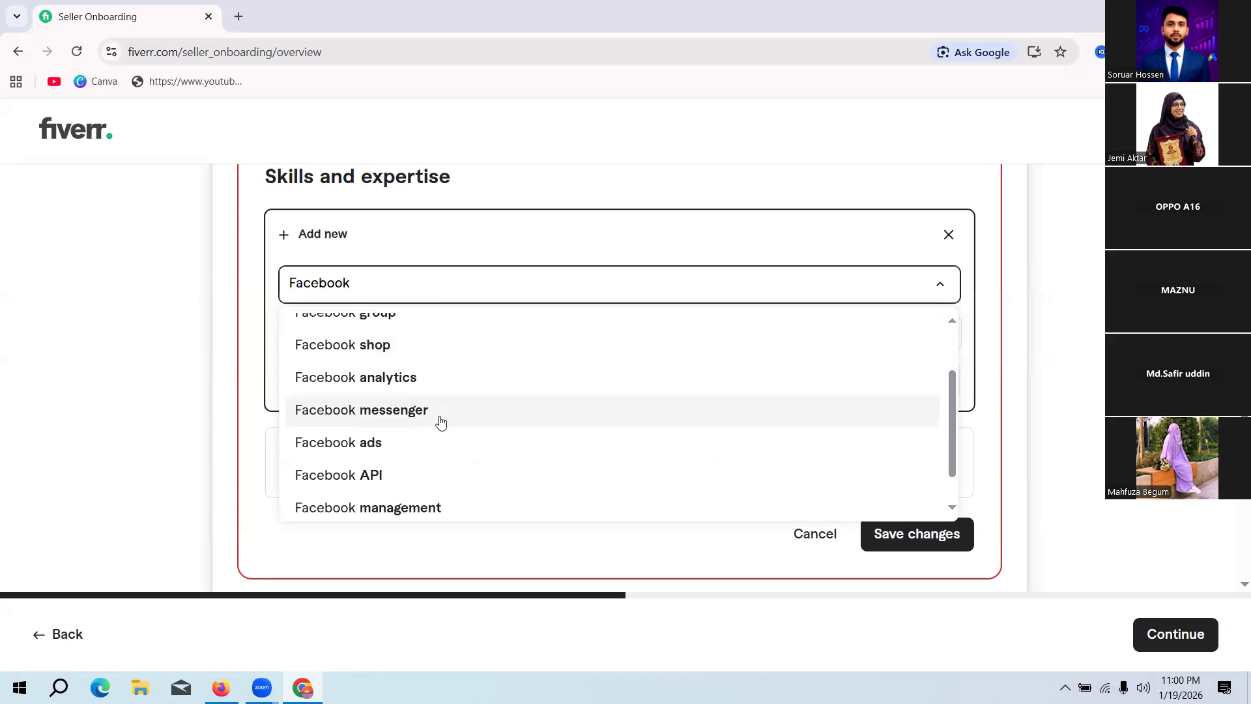
click(345, 444)
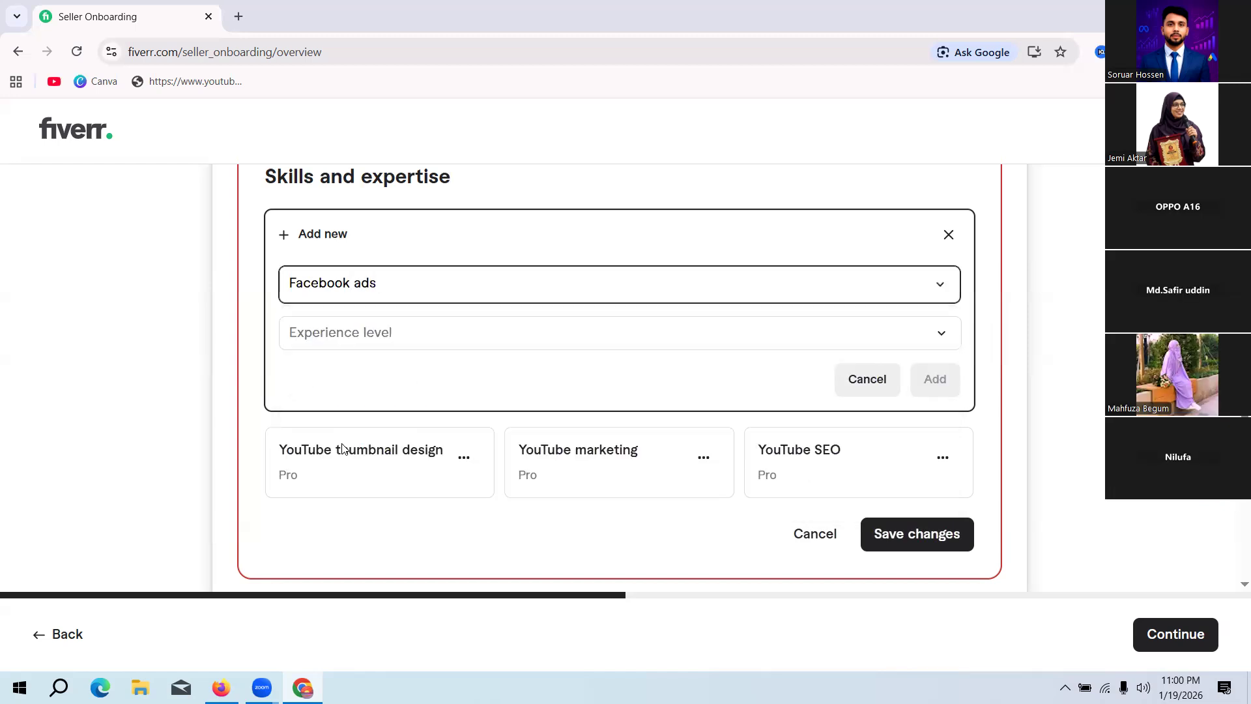
click(427, 335)
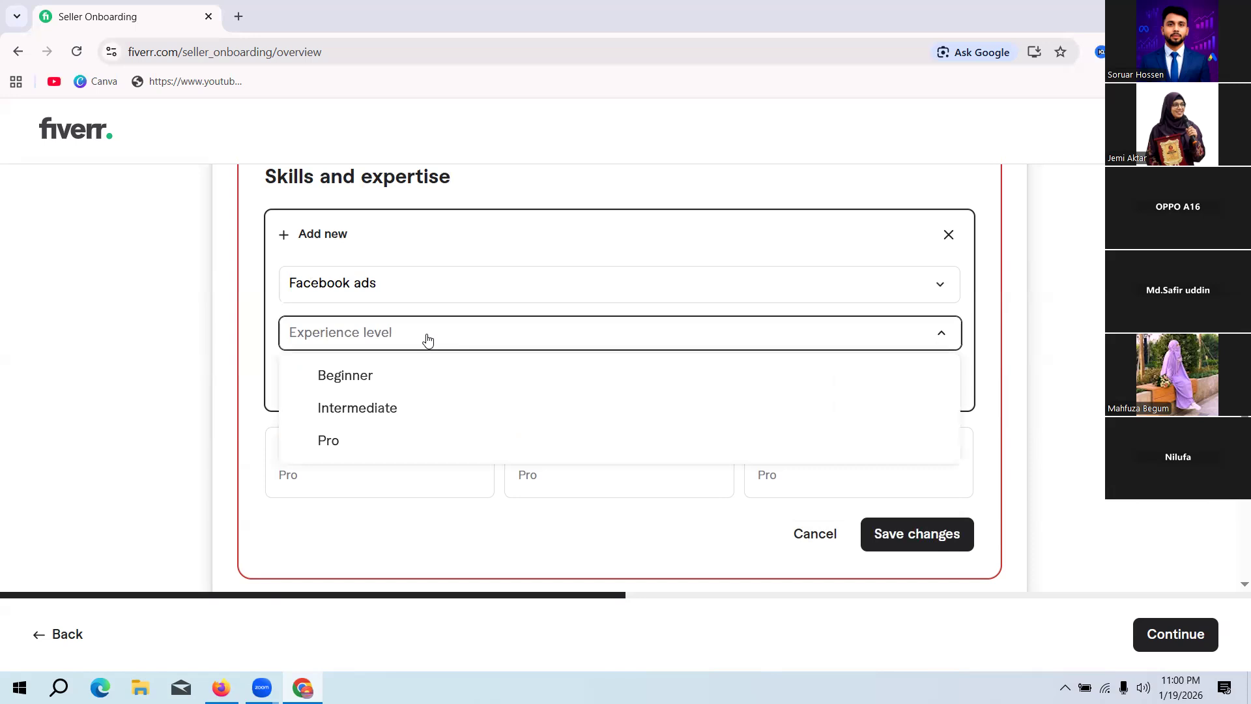
click(352, 444)
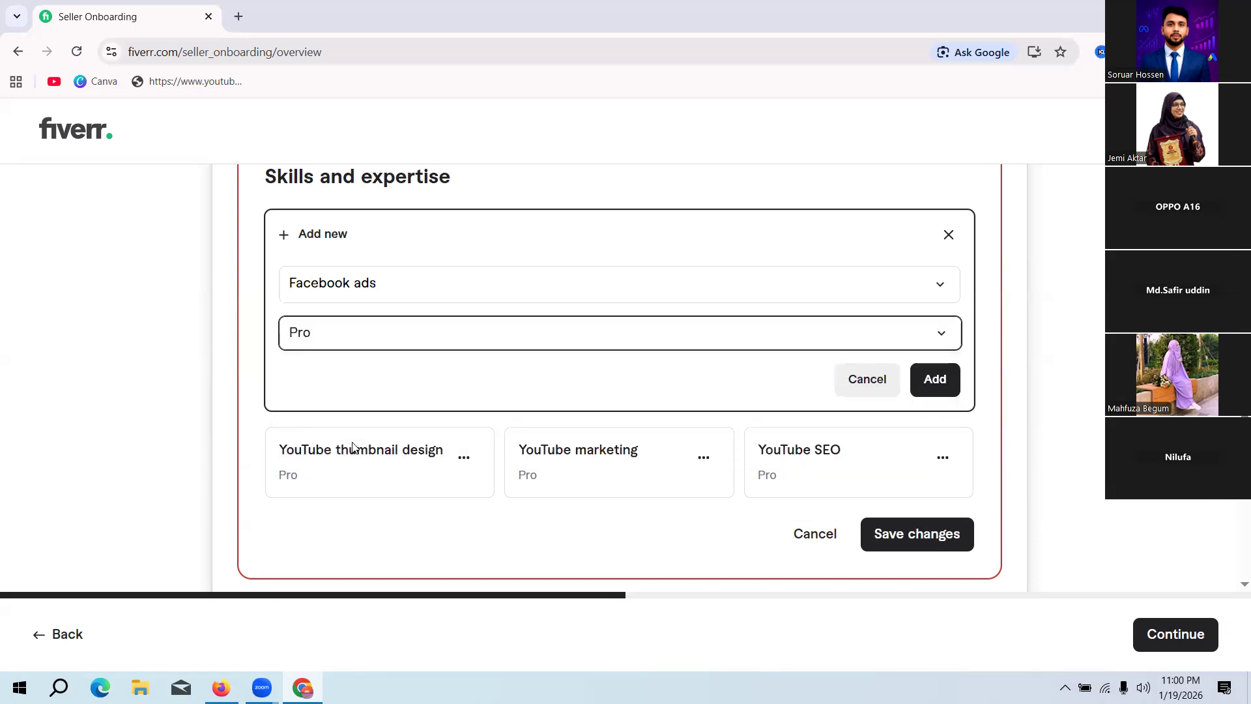
click(935, 378)
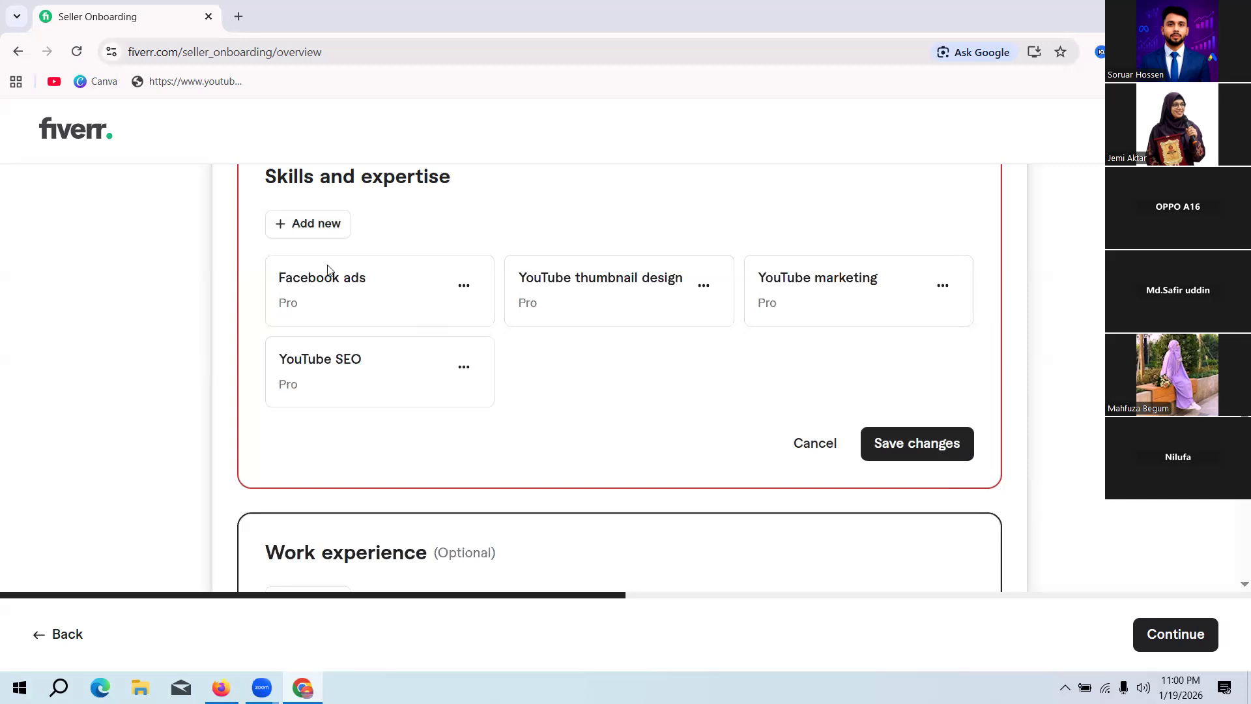
Step: Start another Skills and expertise entry and search the skills for Facebook
click(320, 225)
click(419, 289)
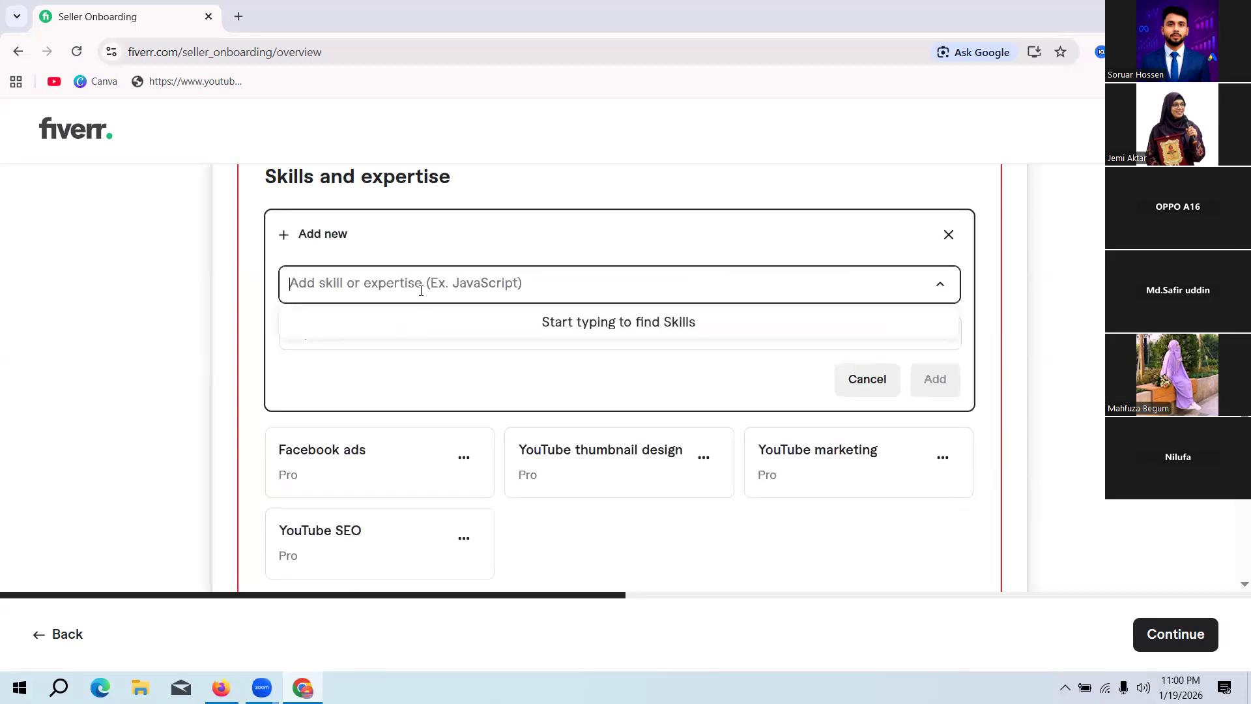
text(Facebb)
key(BackSpace)
text(ook)
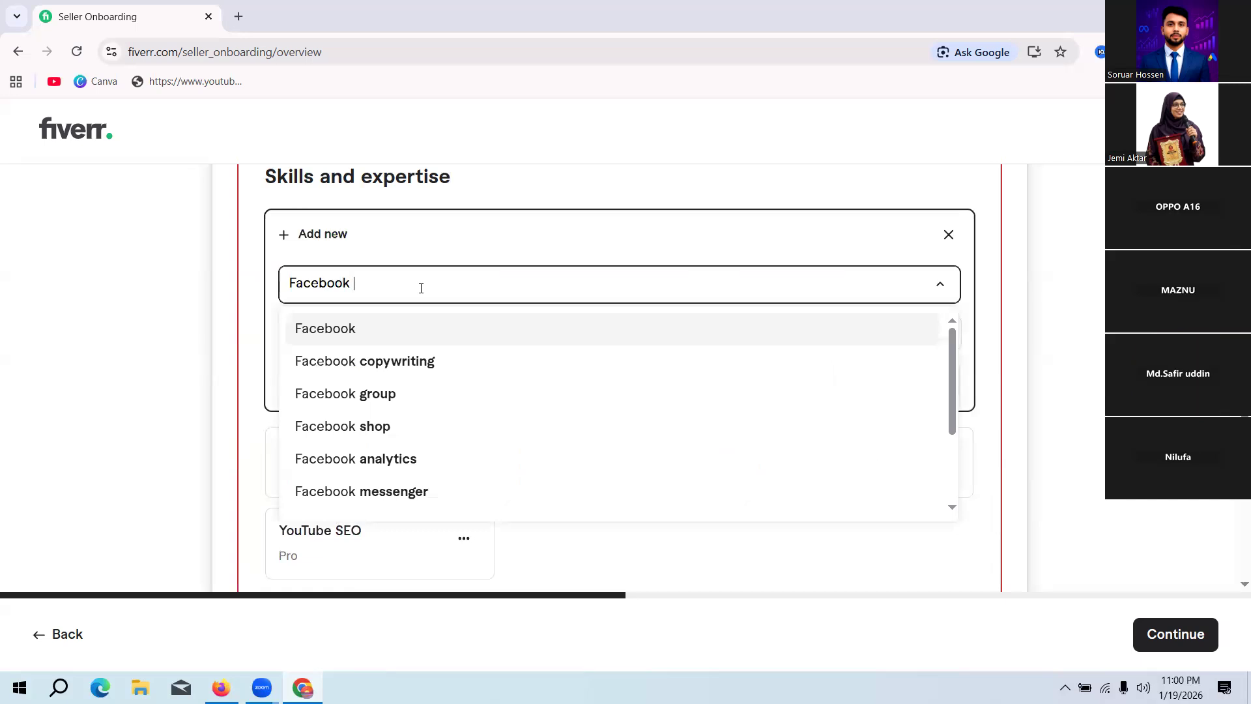
text( marke)
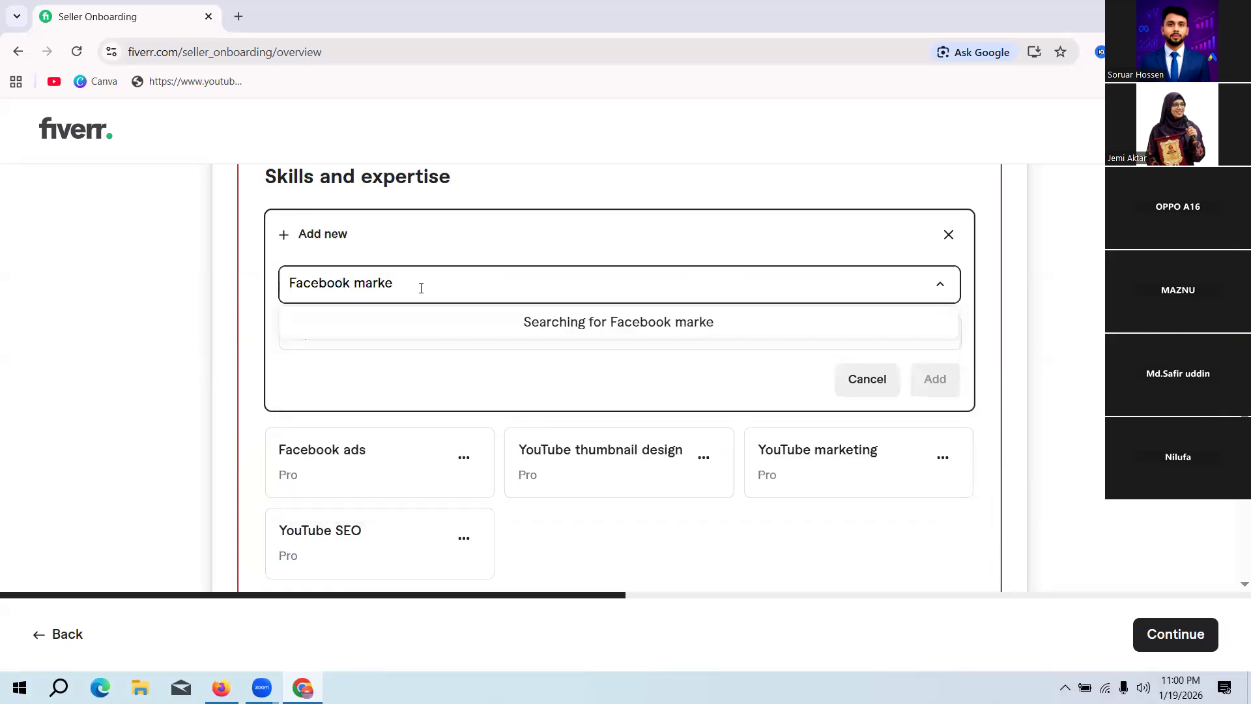
text(ting)
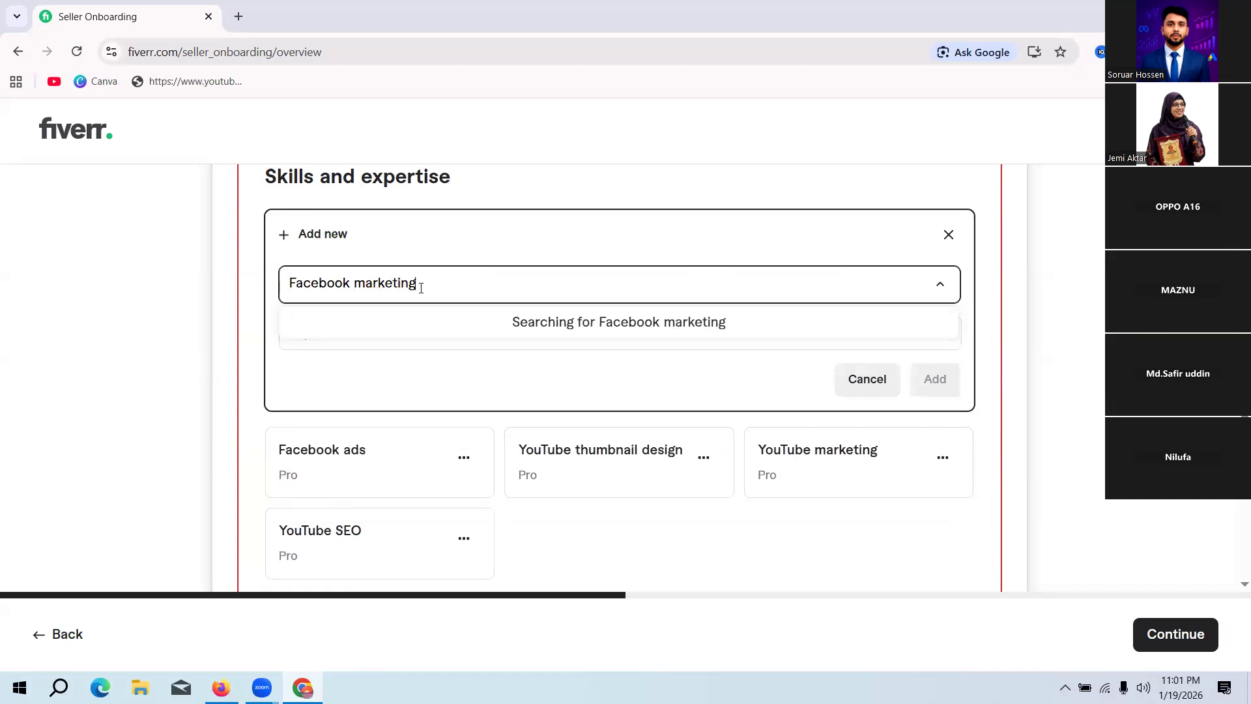
Step: Try to find Facebook marketing as a skill, and return the search text to Facebook
key(BackSpace)
key(BackSpace)
key(BackSpace)
key(BackSpace)
key(BackSpace)
key(BackSpace)
key(BackSpace)
key(BackSpace)
key(BackSpace)
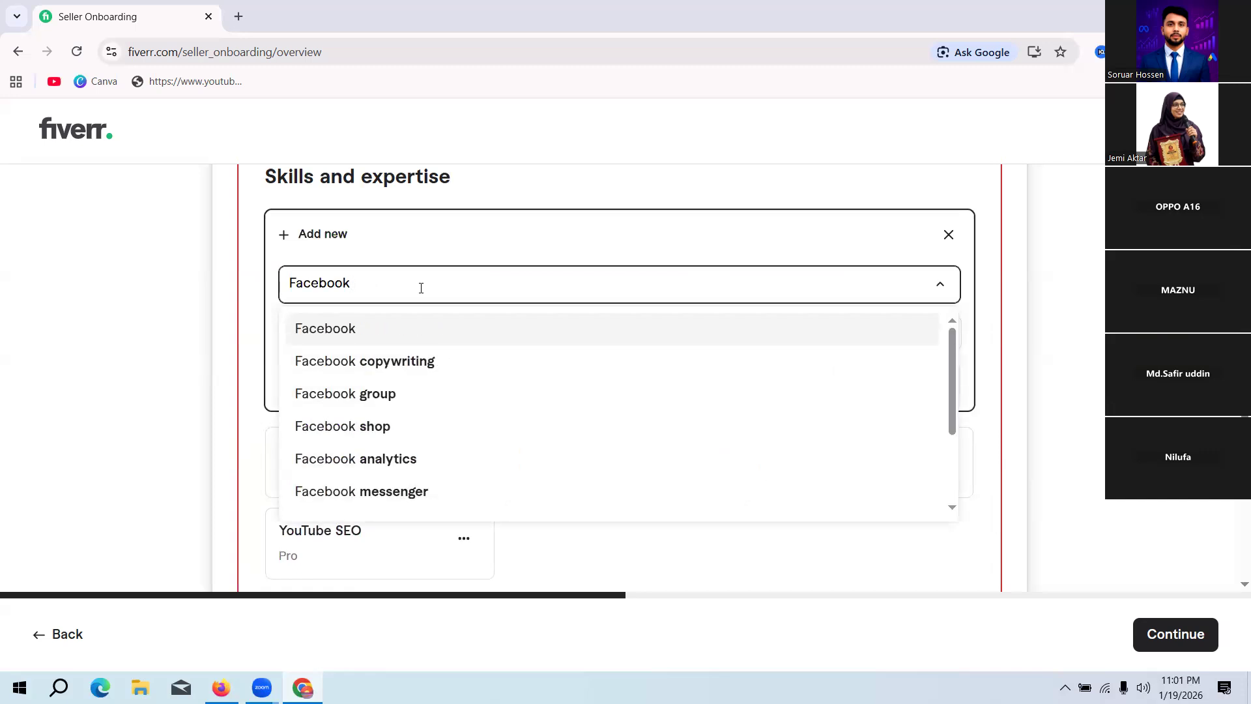
Step: Choose Facebook management from the suggested skills, set its experience level to Pro and add it to the list
scroll(424, 413, down, 2)
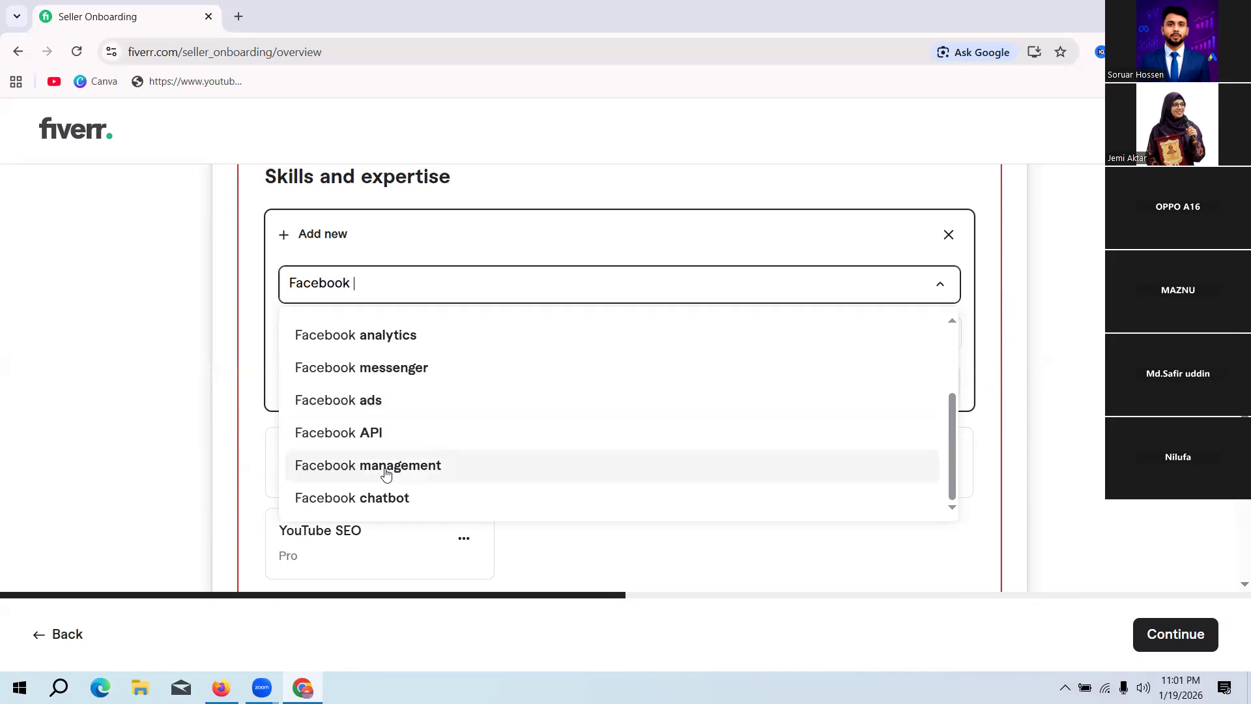
scroll(385, 313, up, 1)
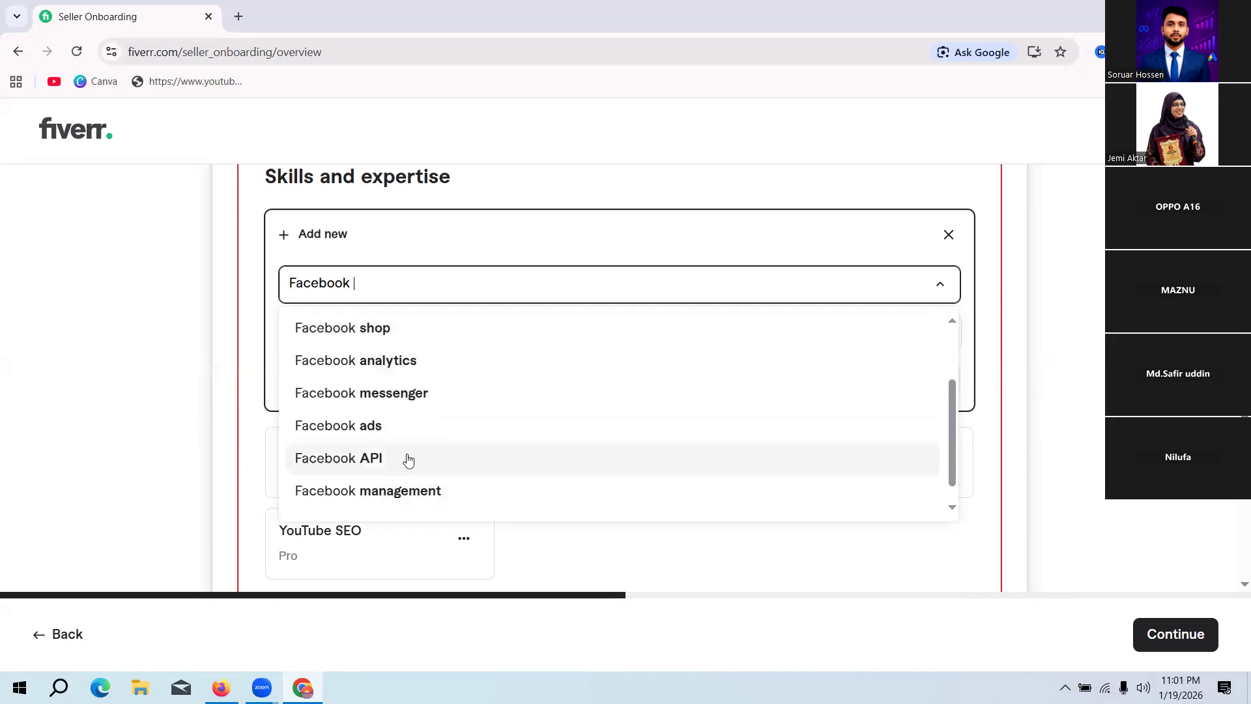
scroll(407, 462, down, 1)
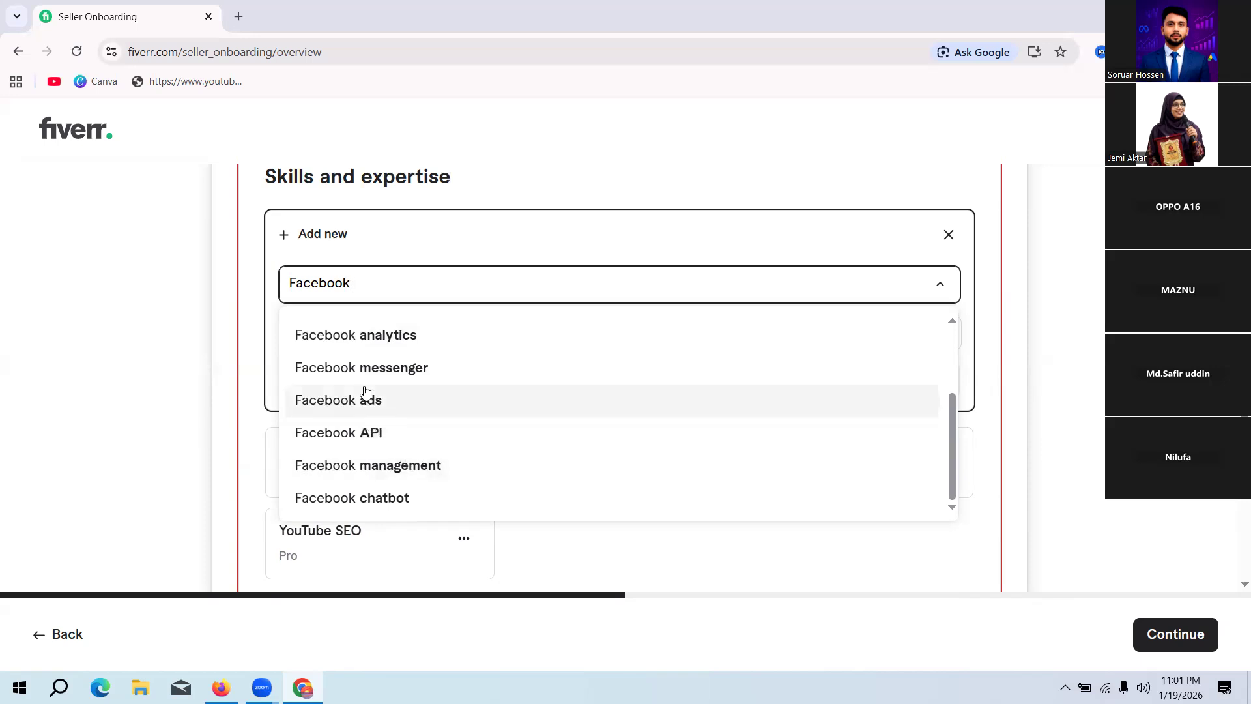
scroll(381, 413, up, 3)
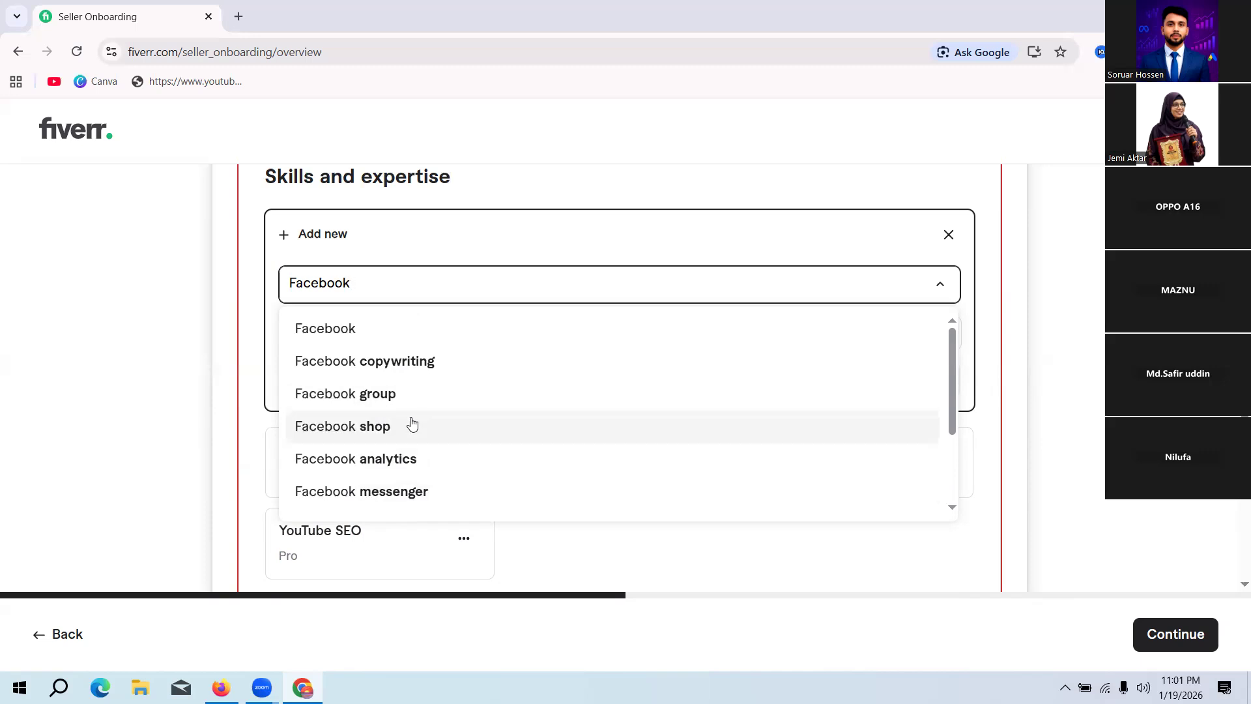
scroll(399, 411, down, 3)
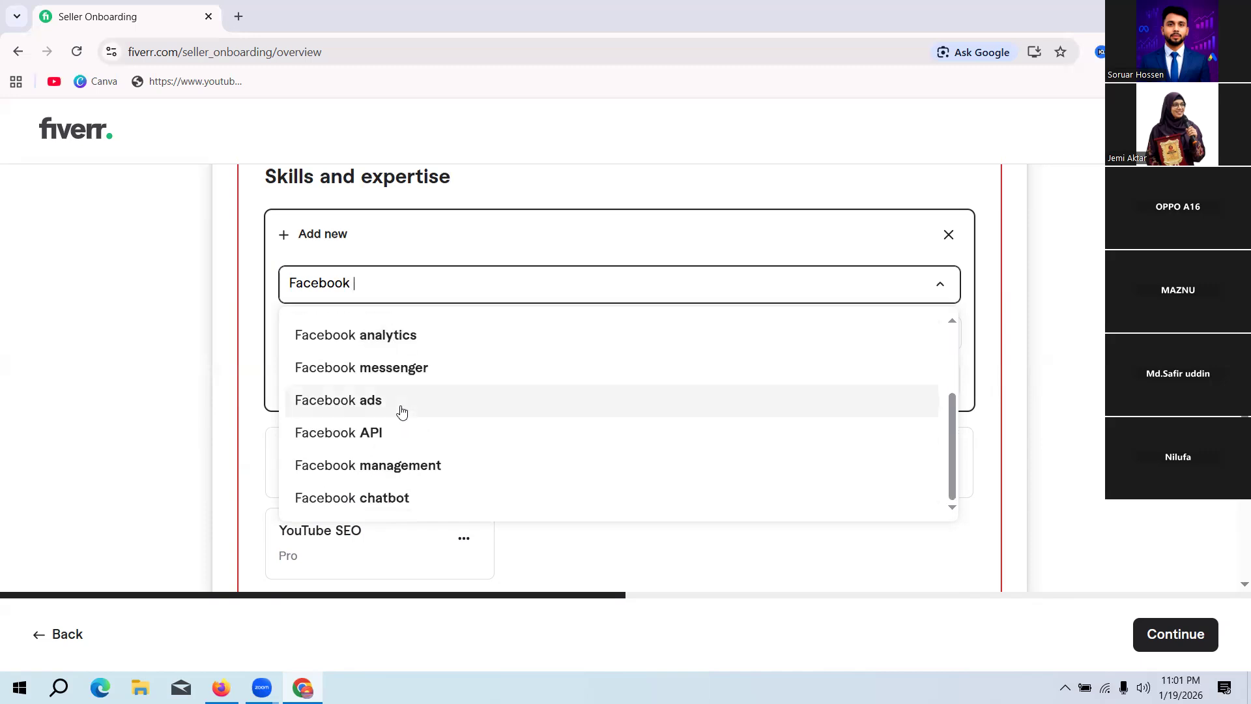
click(423, 466)
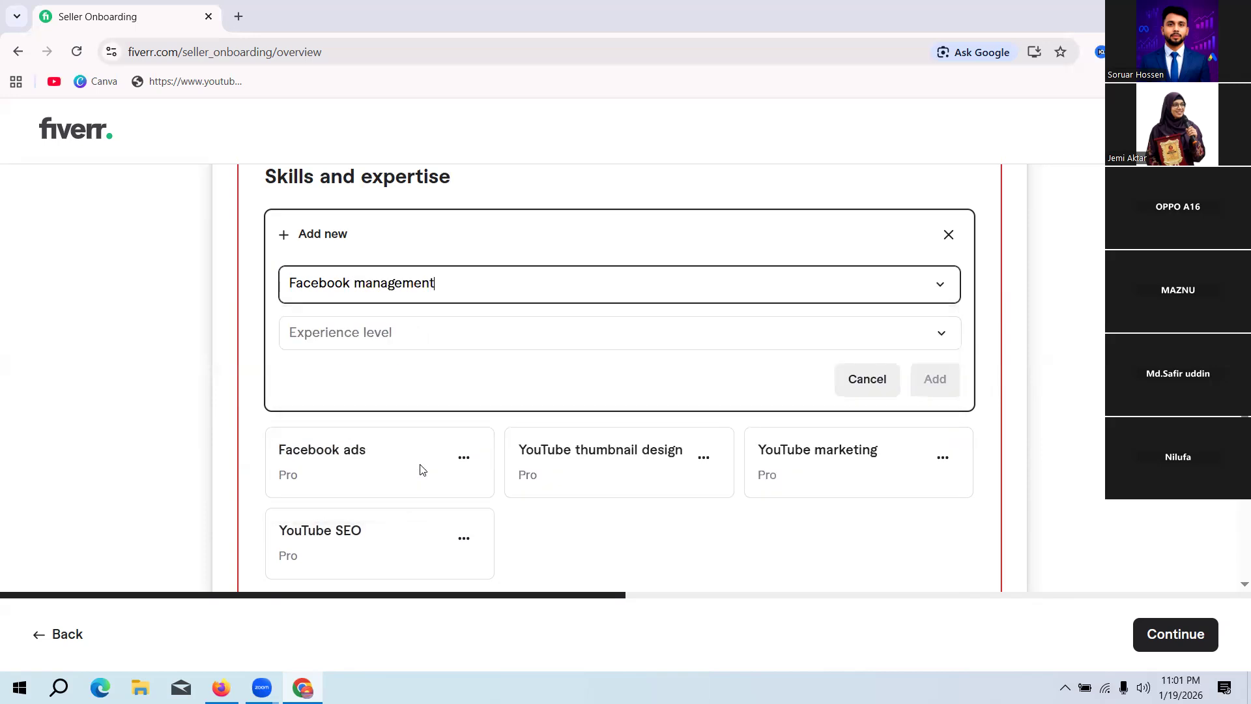
click(375, 345)
click(339, 441)
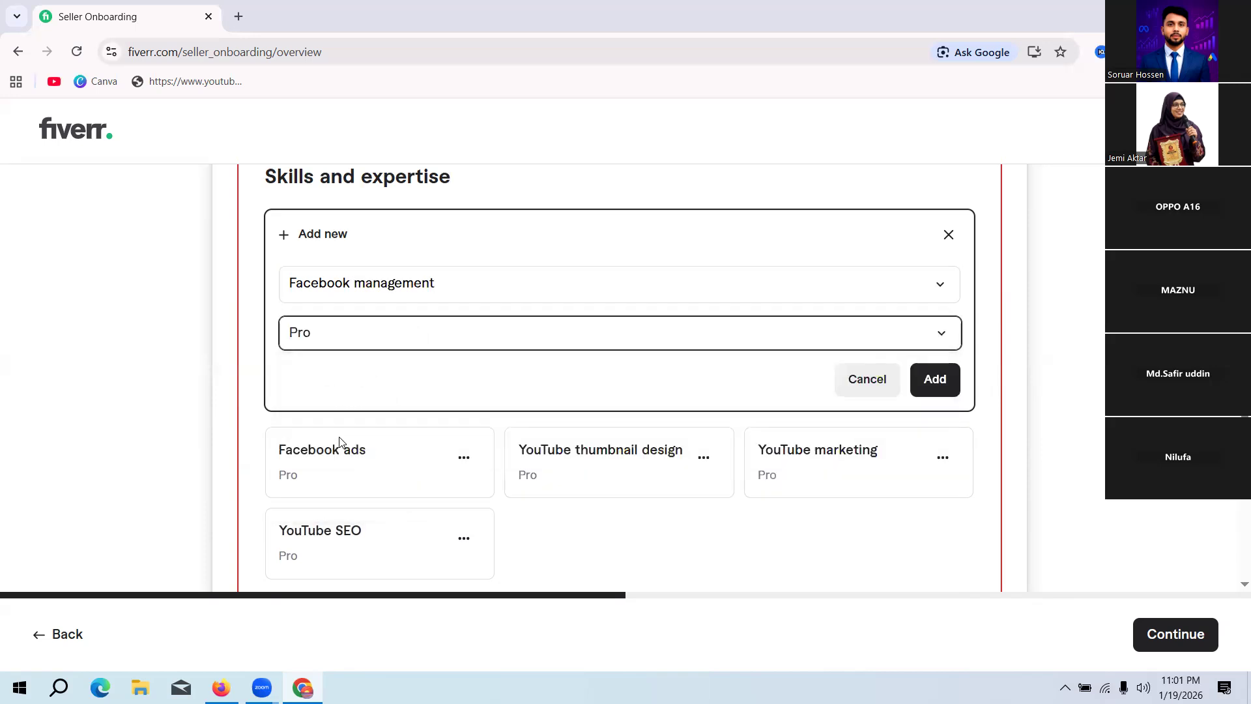
click(936, 379)
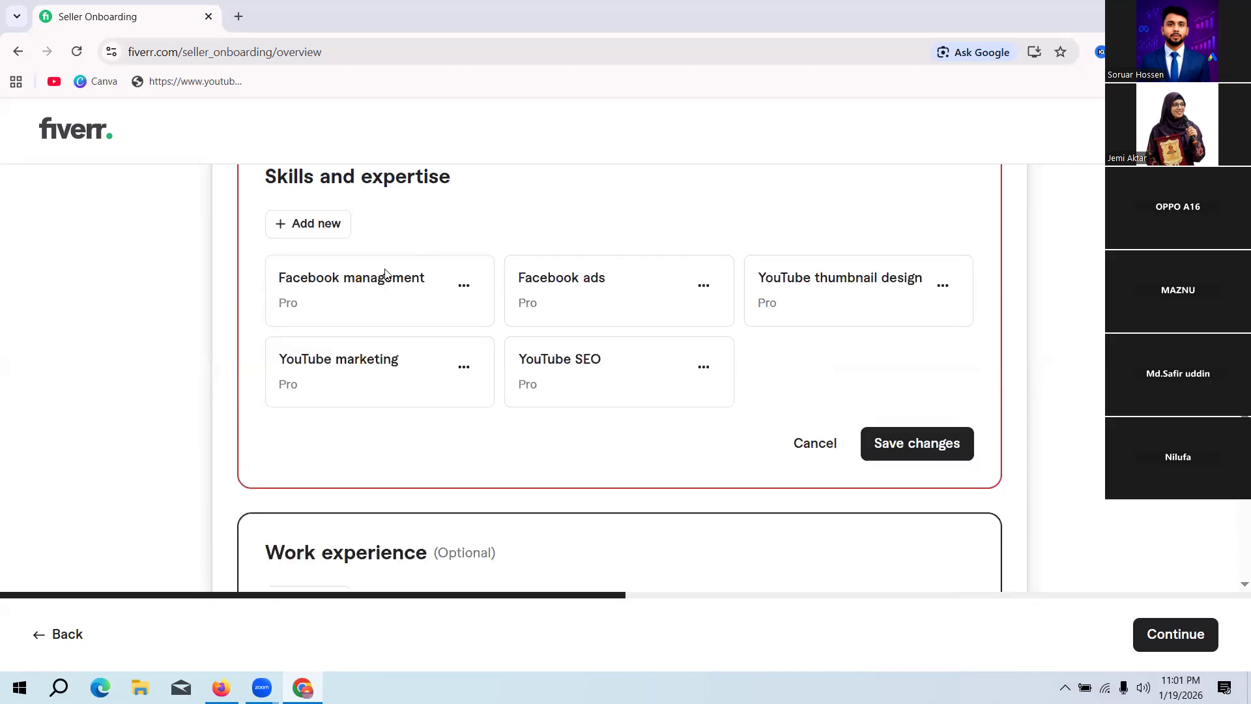
Step: Add Lead generation to the skills list with the Pro experience level, found by searching for "lead gen"
click(318, 222)
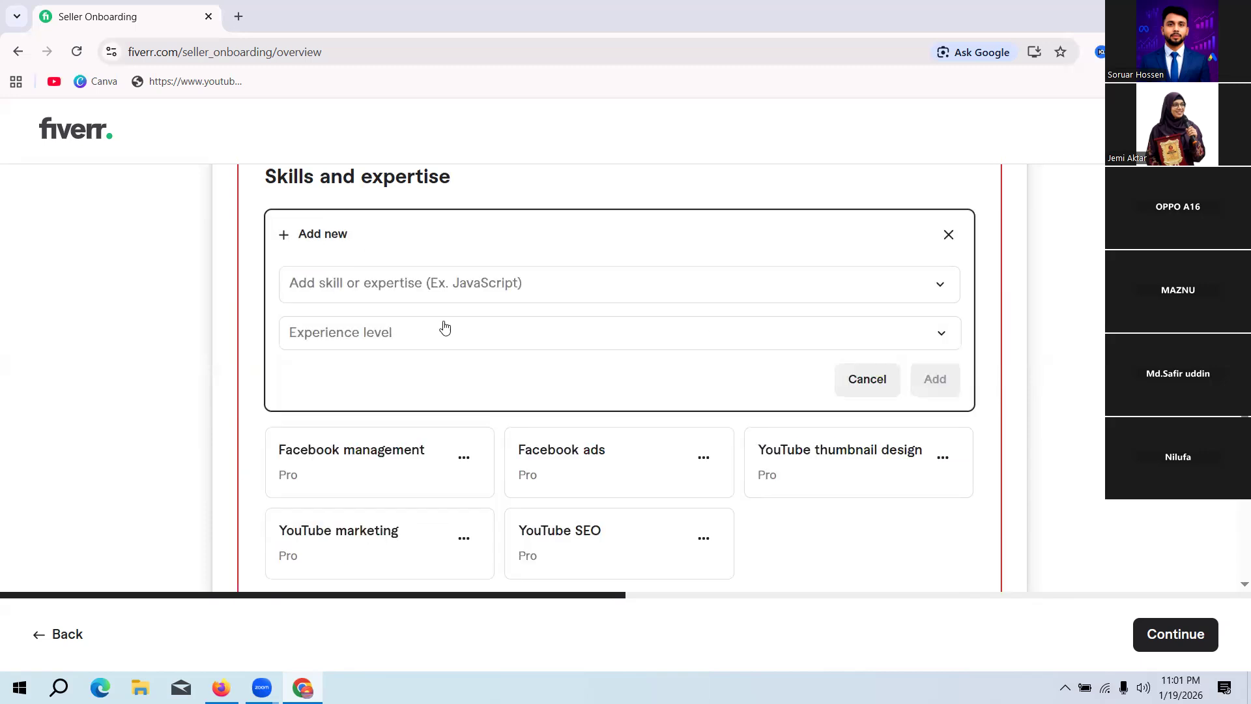
click(427, 285)
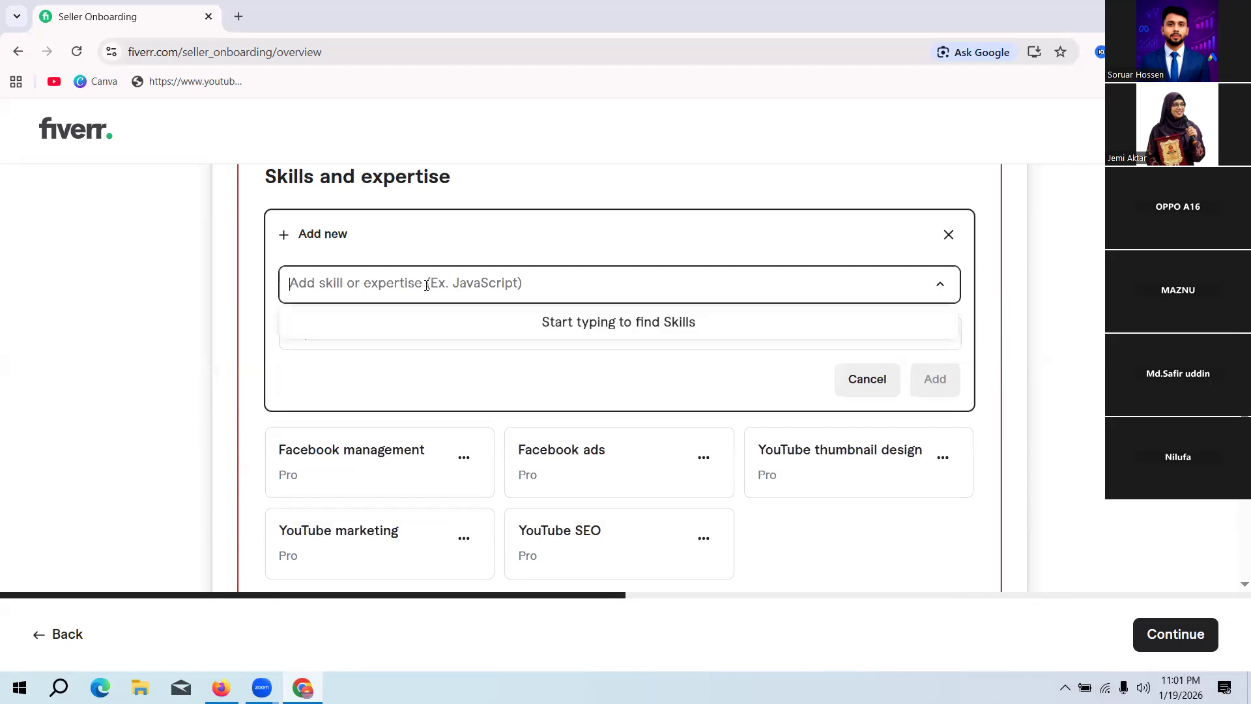
text(lead )
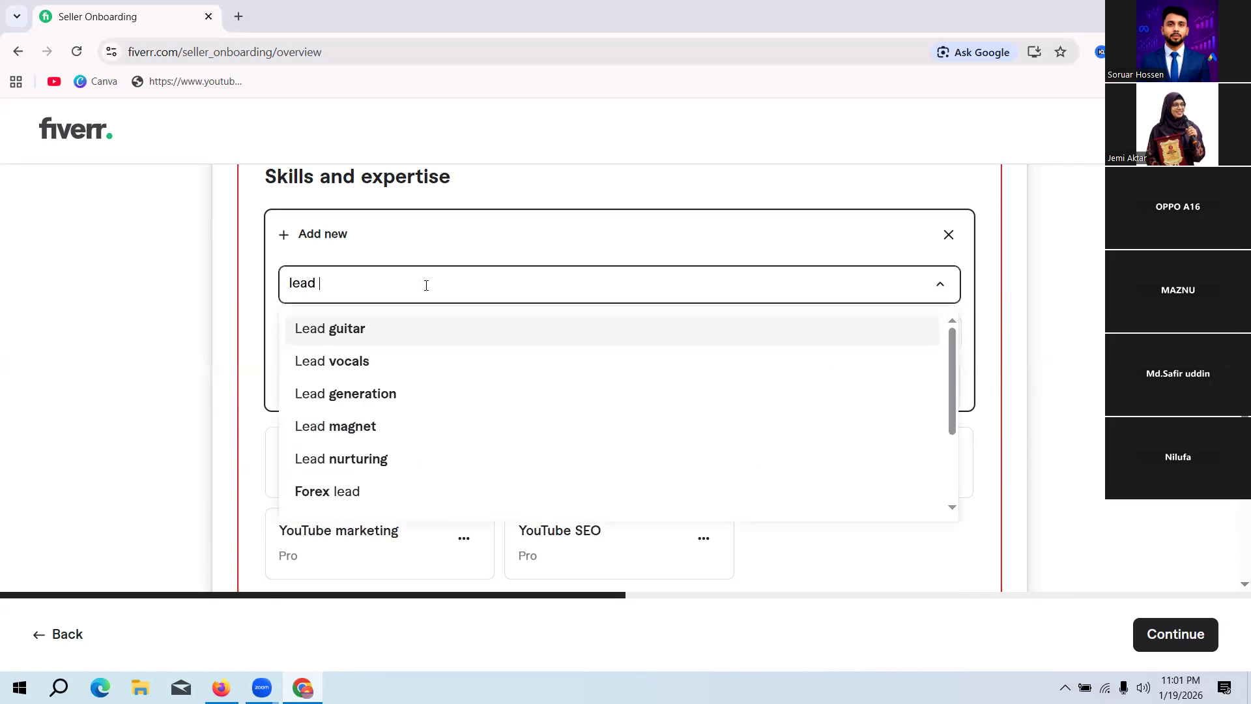
text(gen)
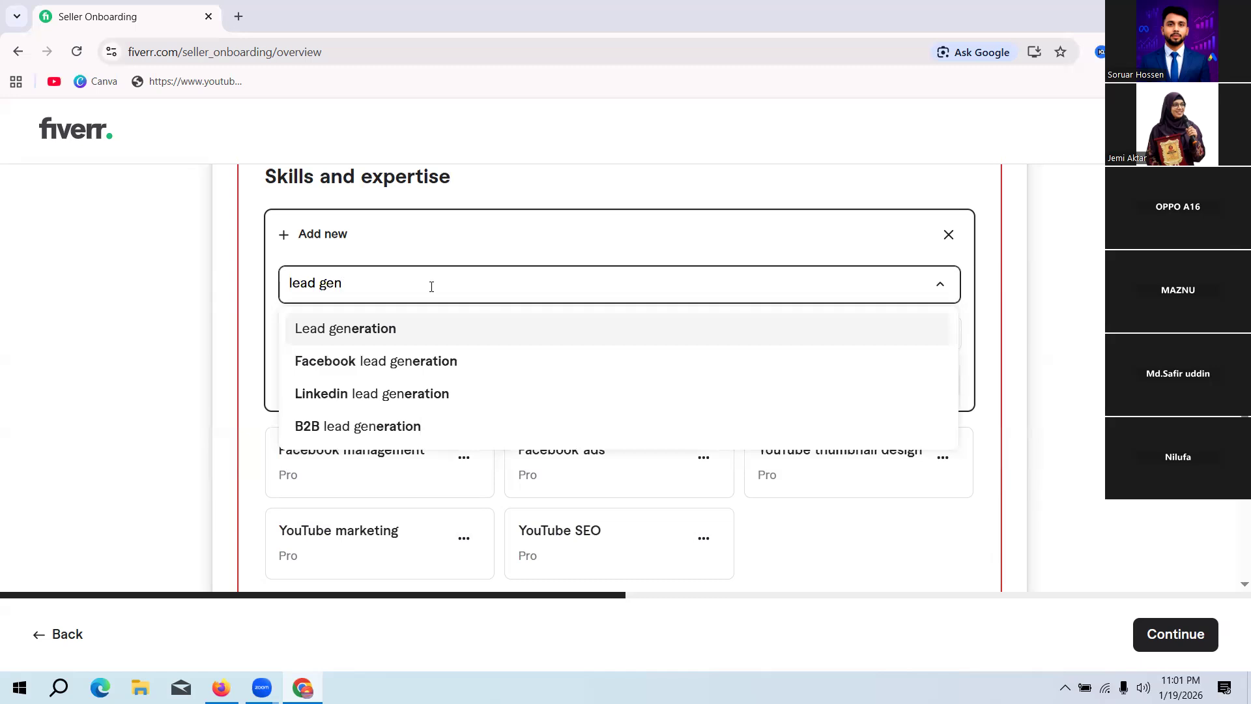
click(420, 333)
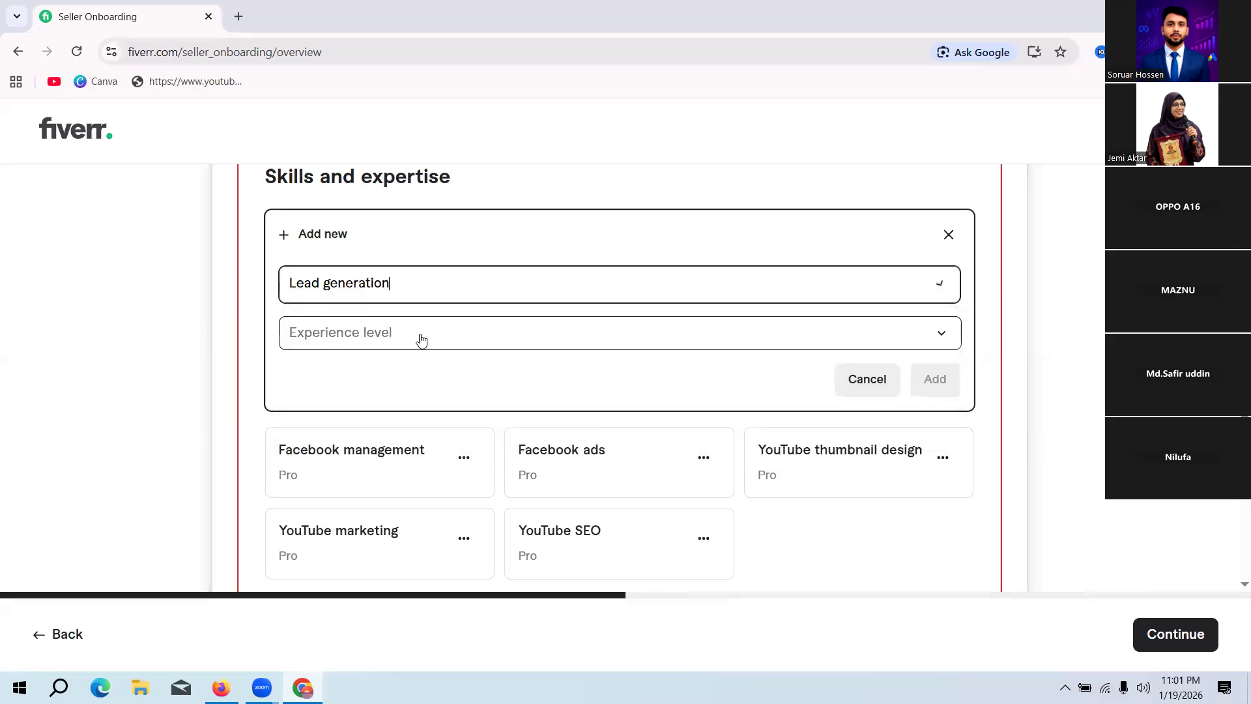
click(420, 339)
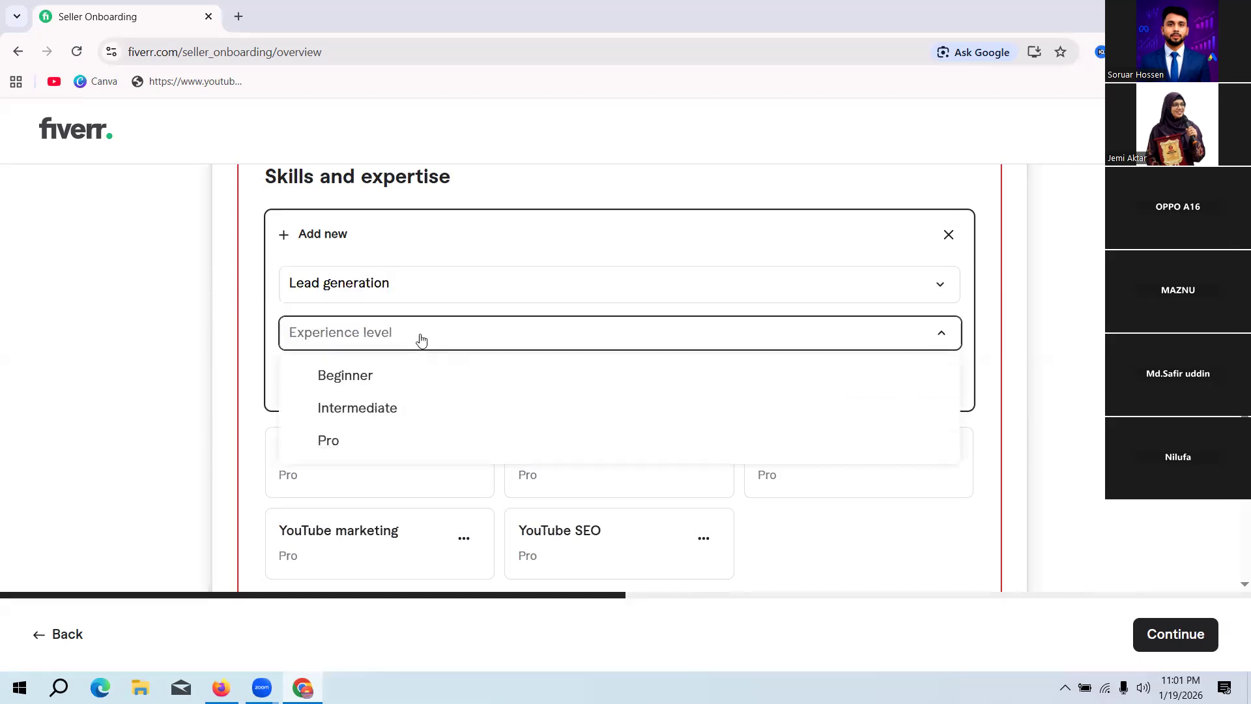
click(350, 442)
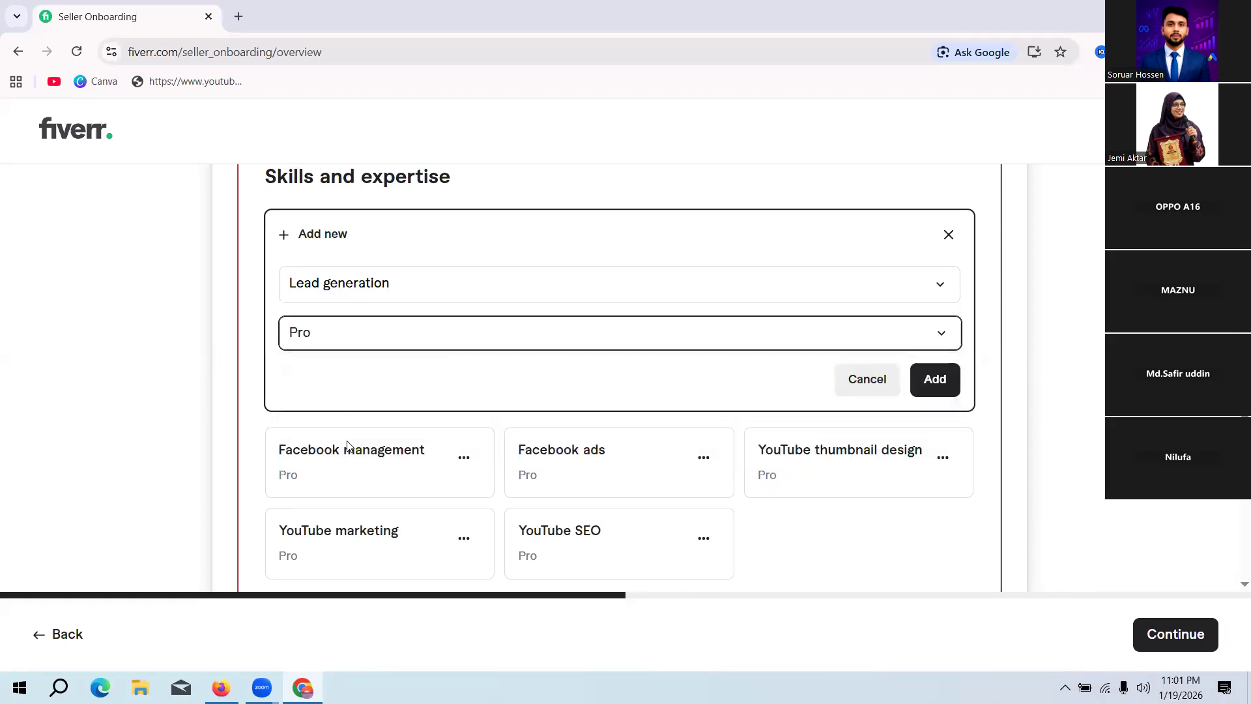
click(941, 380)
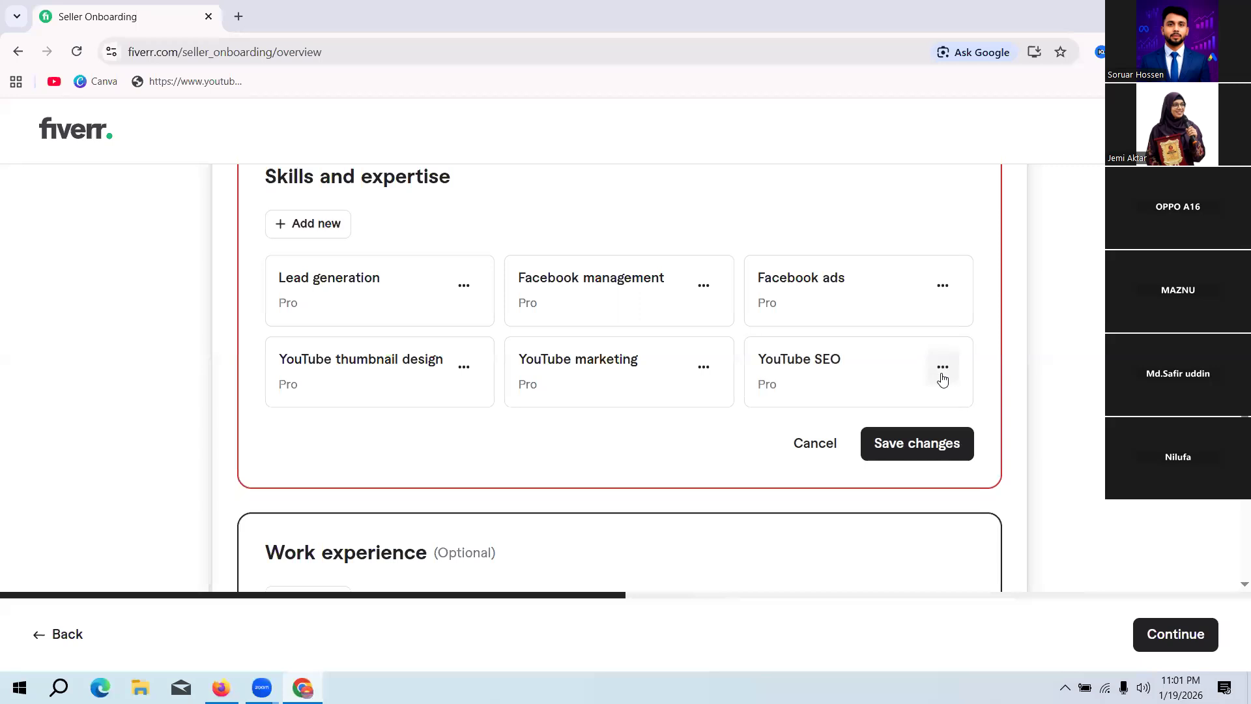
Step: Add Data entry to the skills list with the Pro experience level, found by searching for "data entry"
click(321, 224)
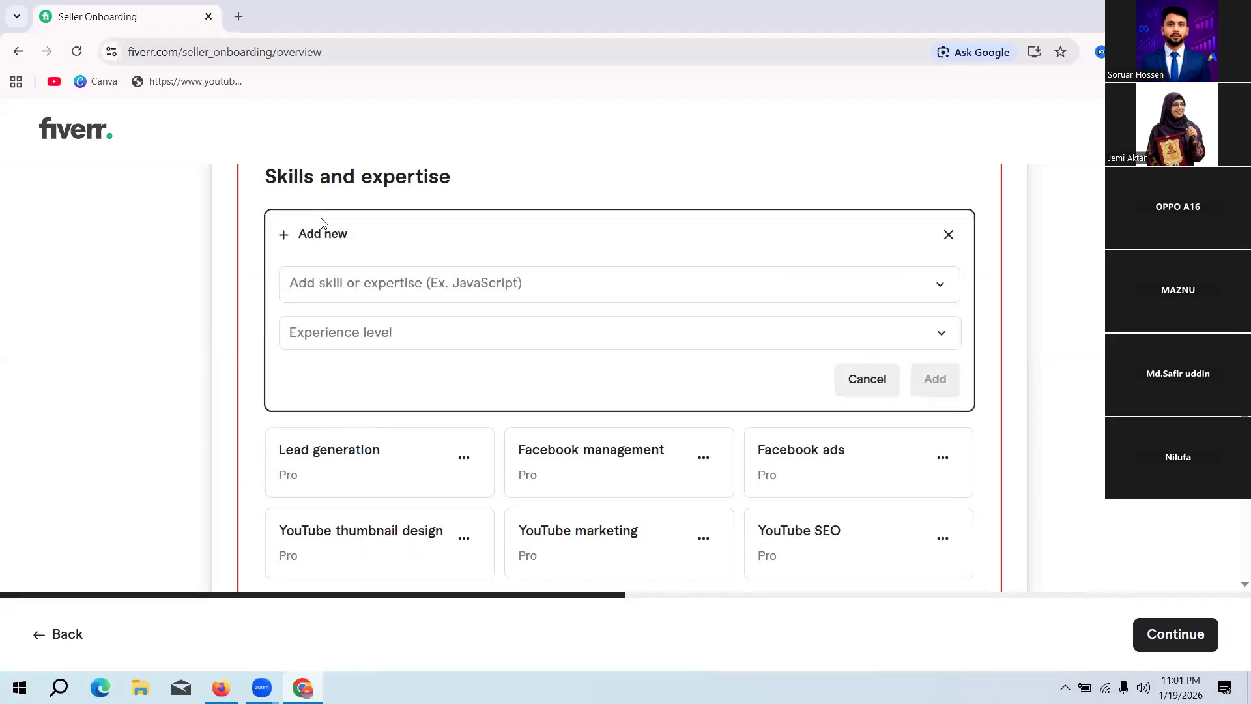
click(352, 282)
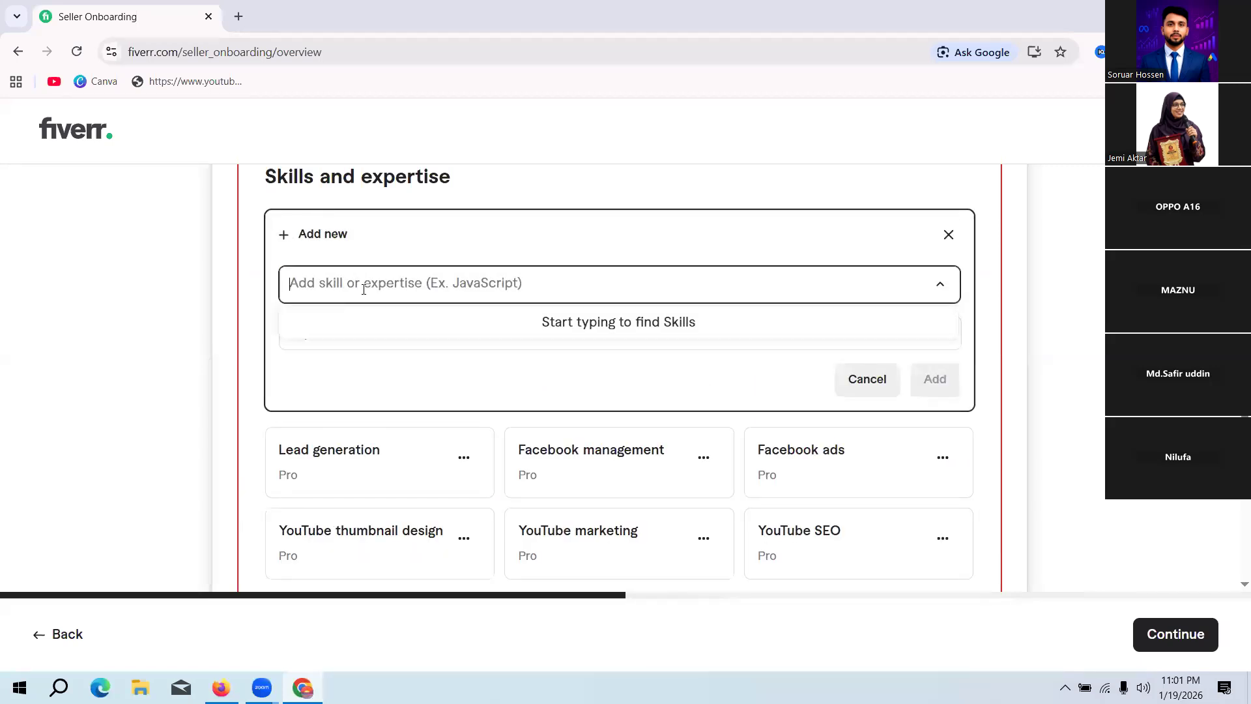
text(data )
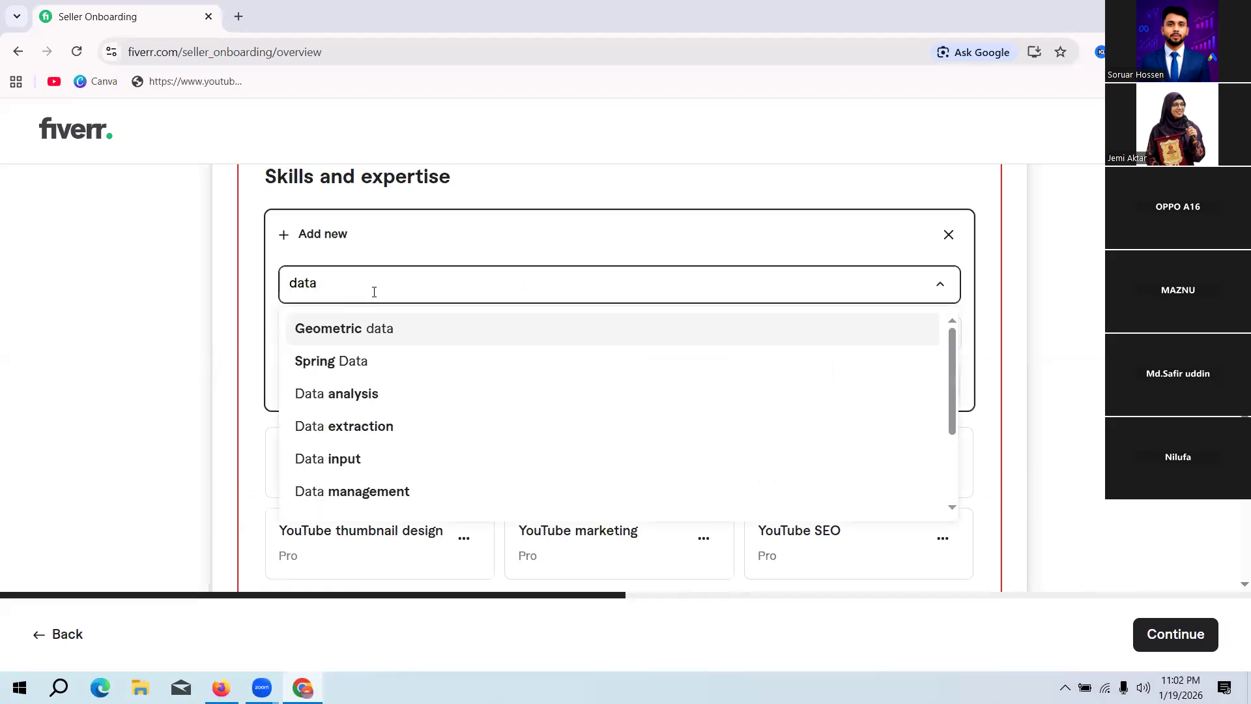
text(en)
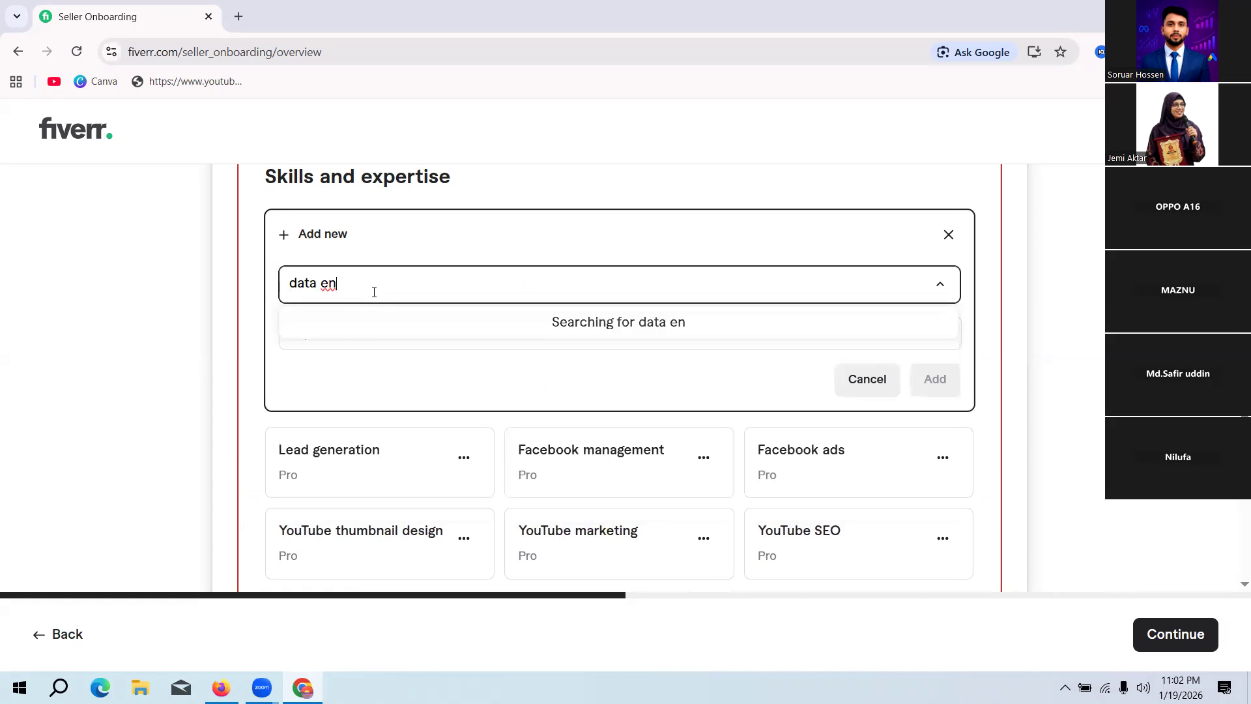
text(try)
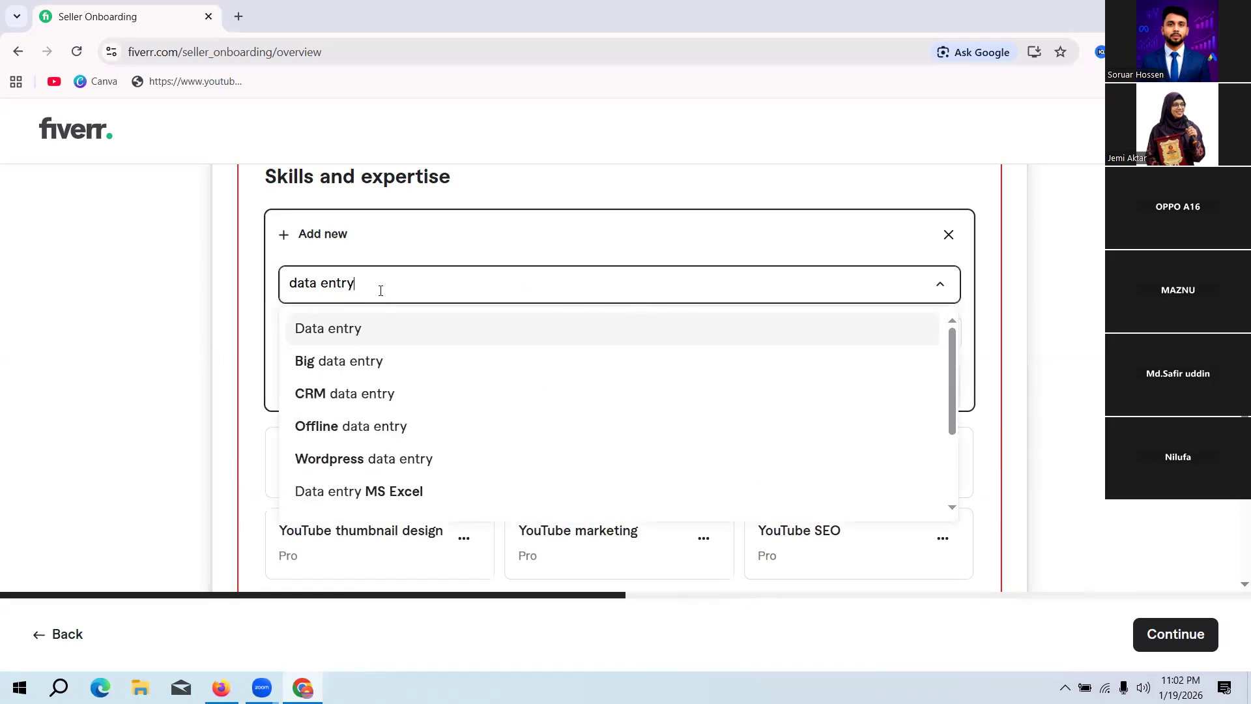
click(374, 331)
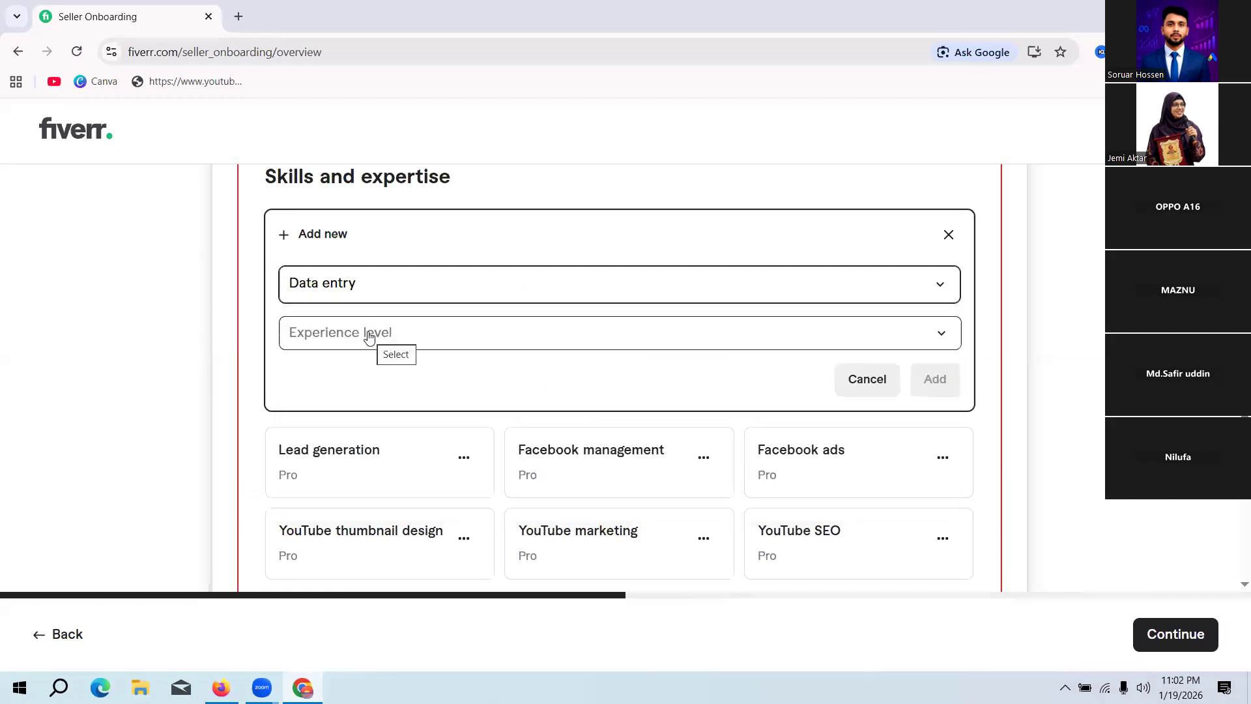
click(382, 335)
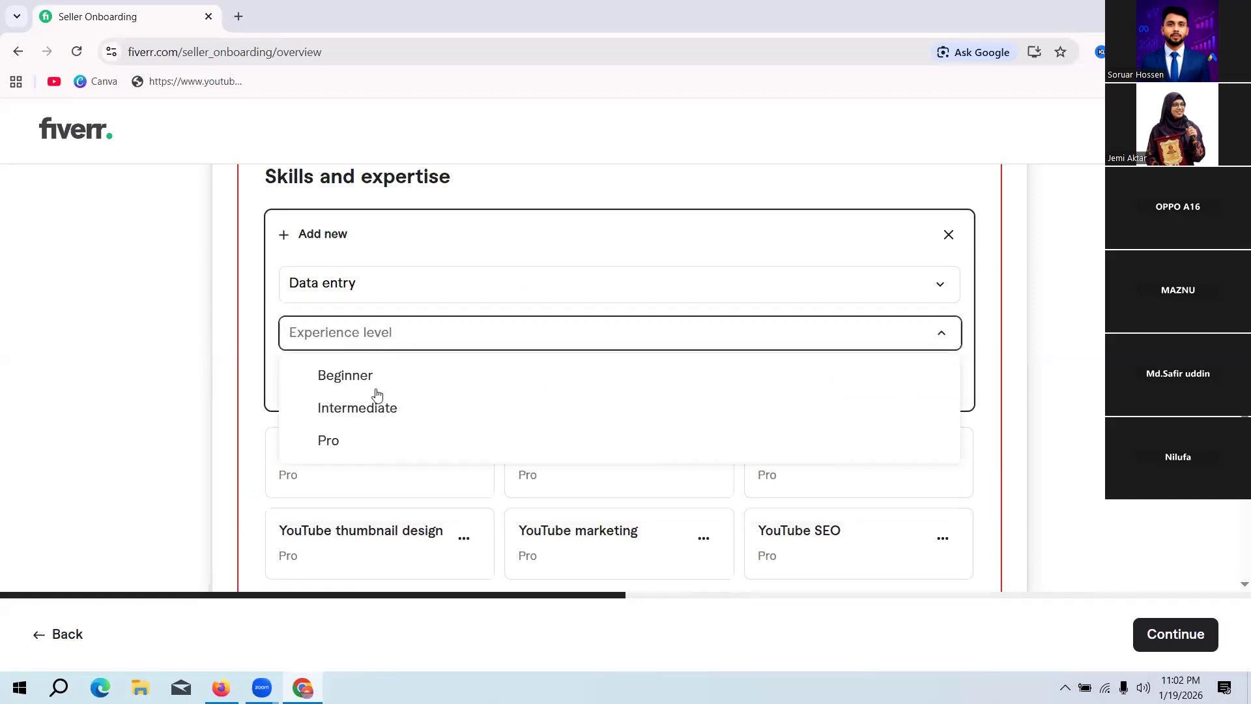
click(355, 447)
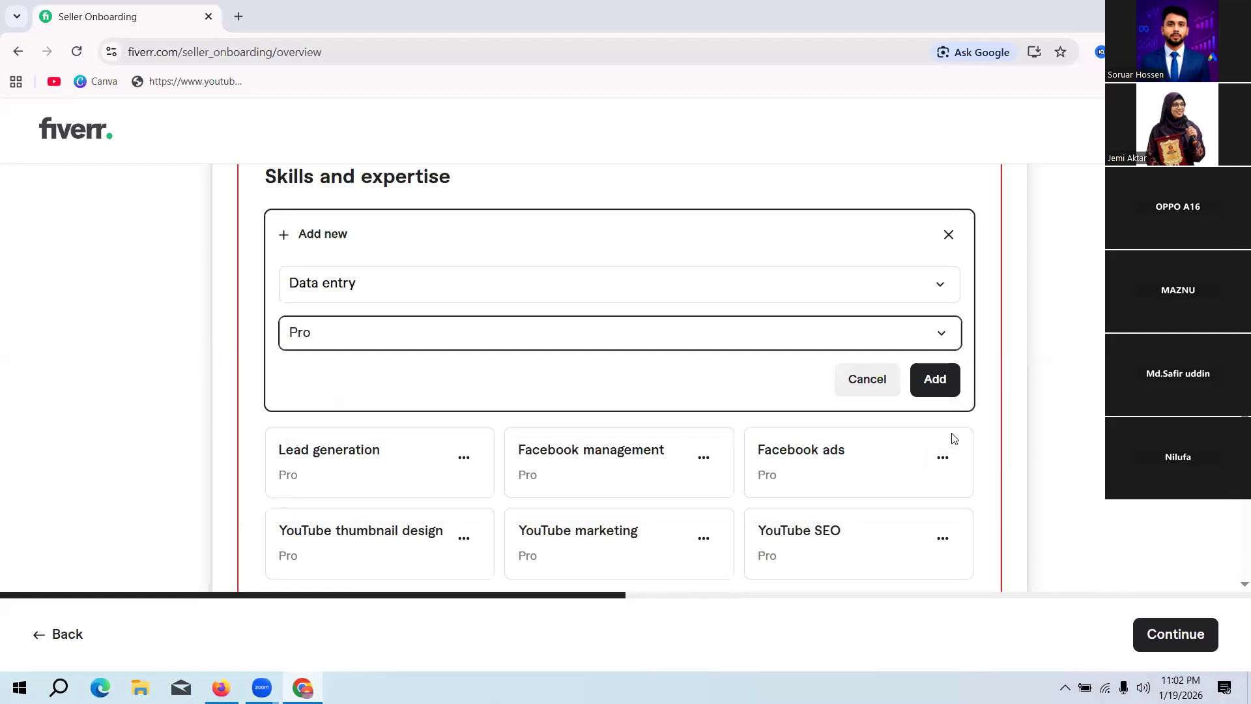
click(931, 390)
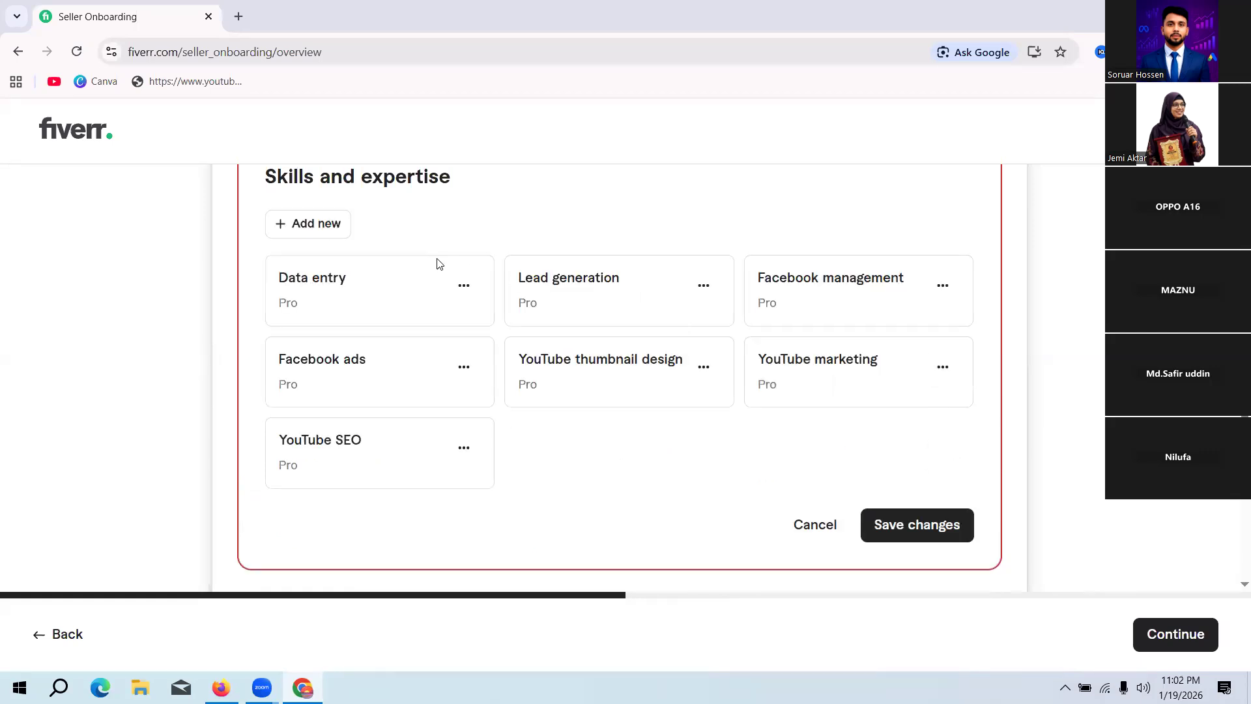
Step: Add Google ads to the skills list with the Pro experience level, found by searching for "Google ads"
click(317, 226)
click(421, 284)
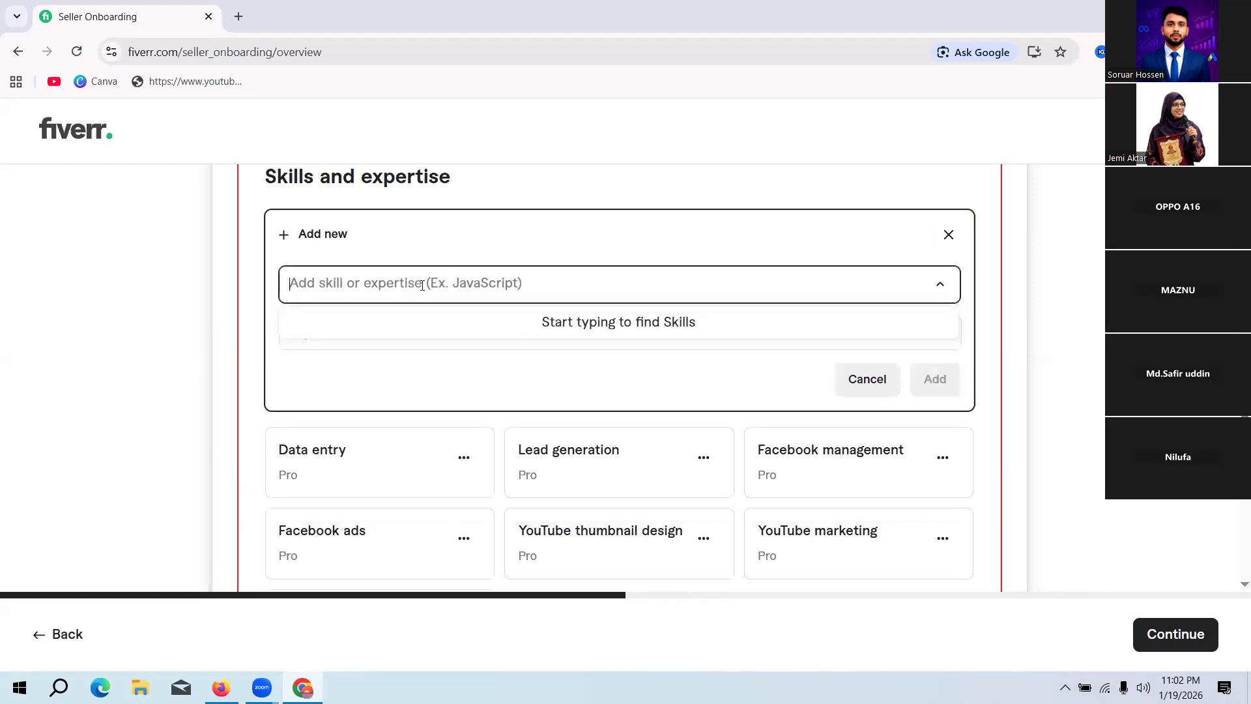
text(Google )
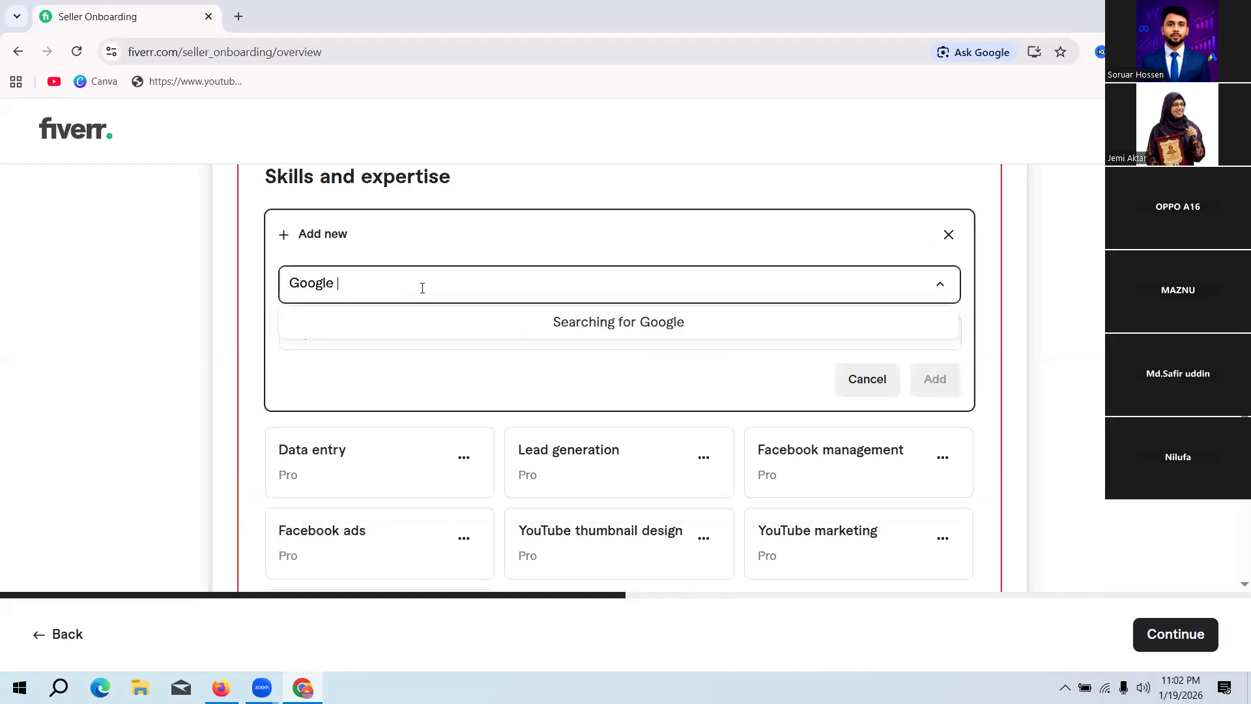
text(ads)
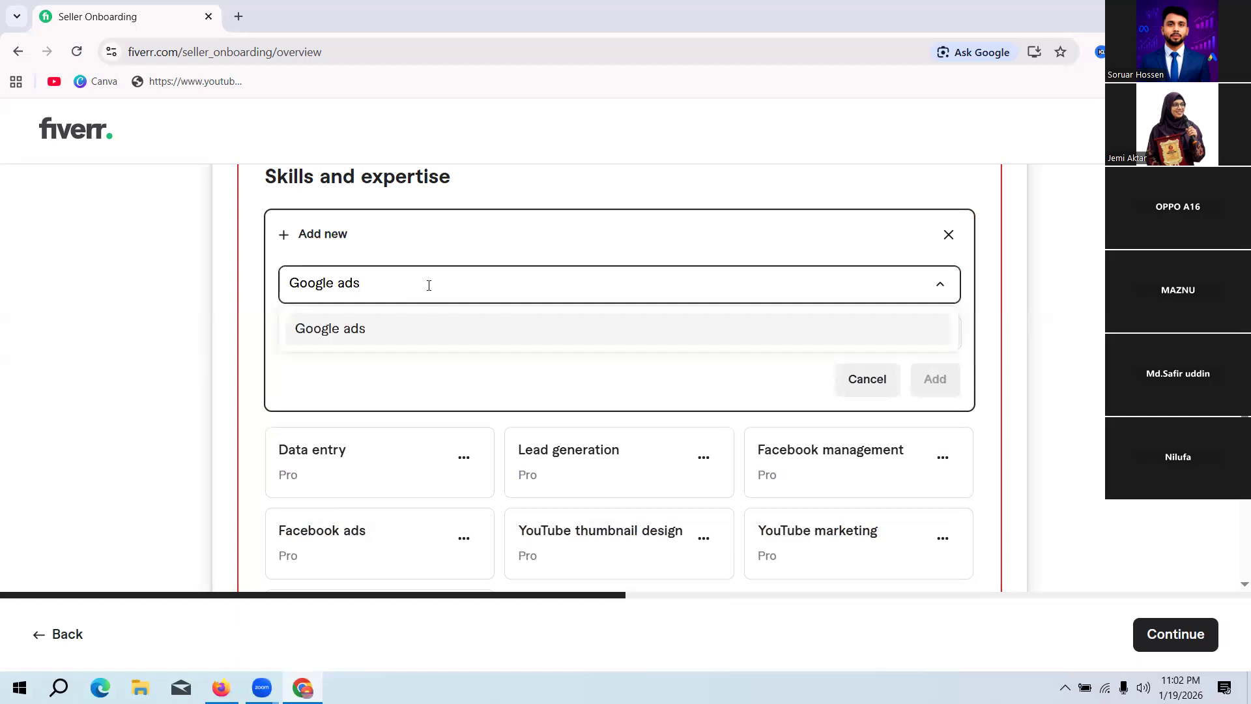
click(395, 330)
click(388, 339)
click(389, 339)
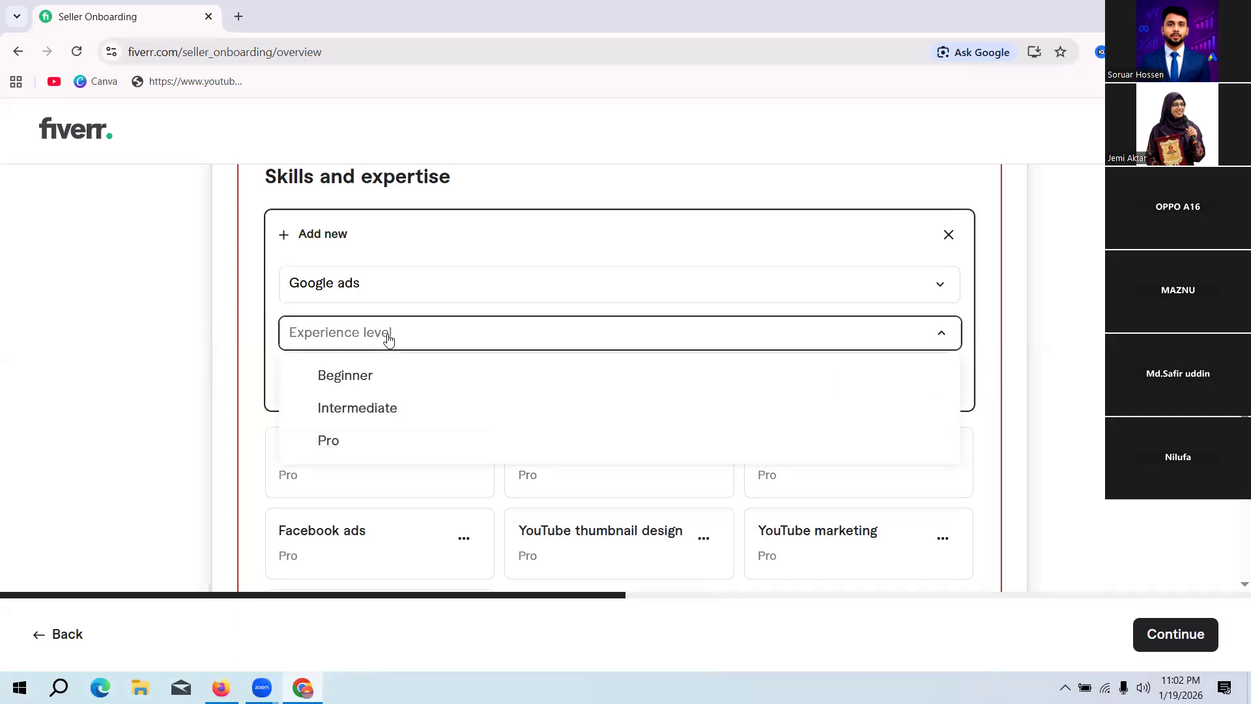
click(351, 441)
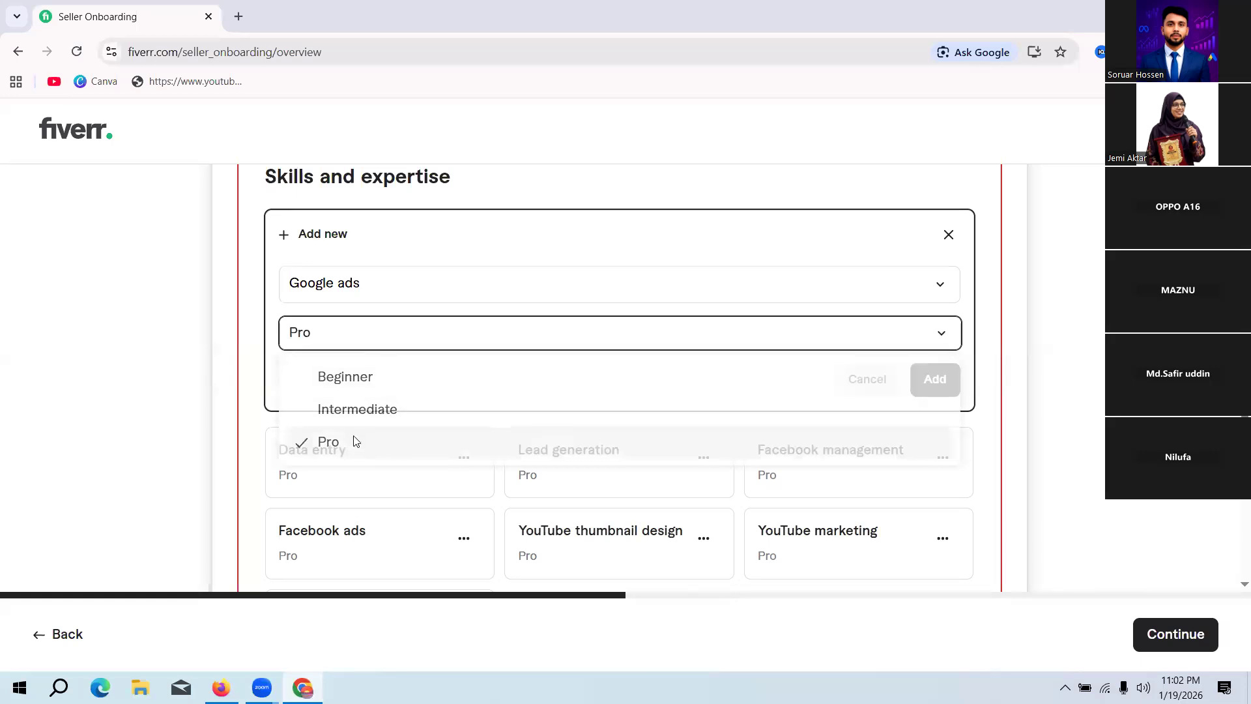
click(936, 379)
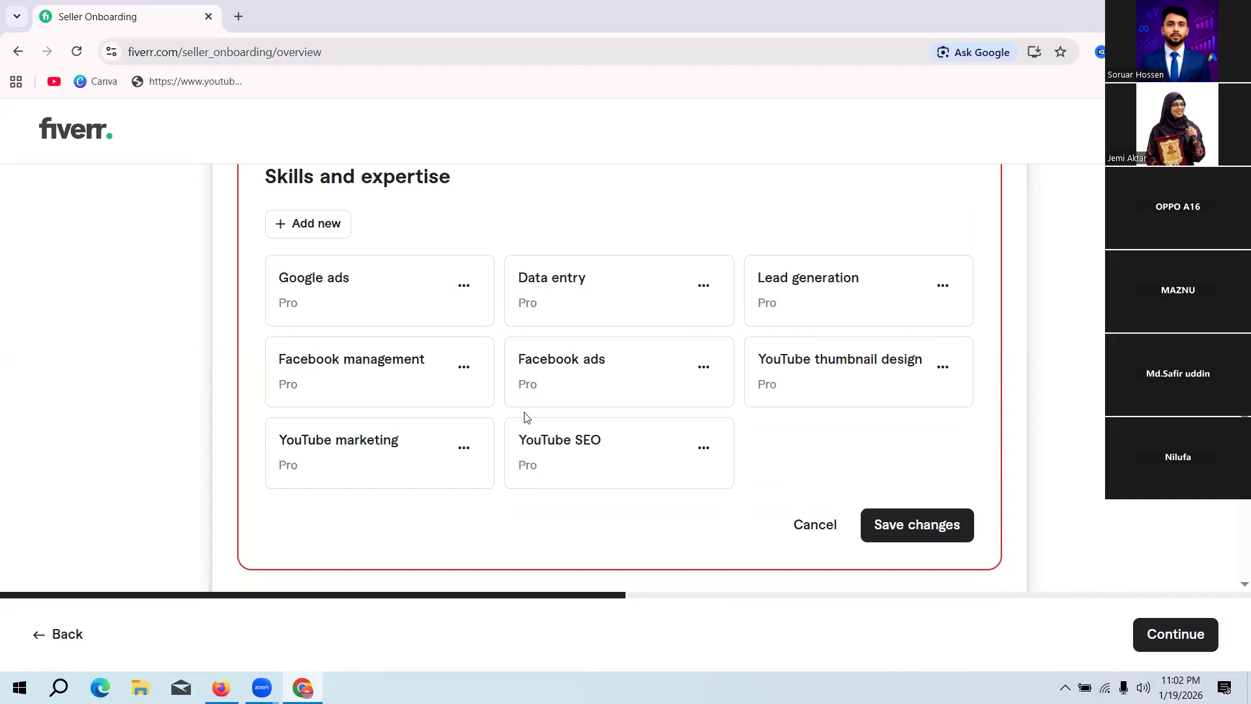
Step: Save the Skills and expertise changes and review the saved skills on the profile
scroll(1100, 518, down, 3)
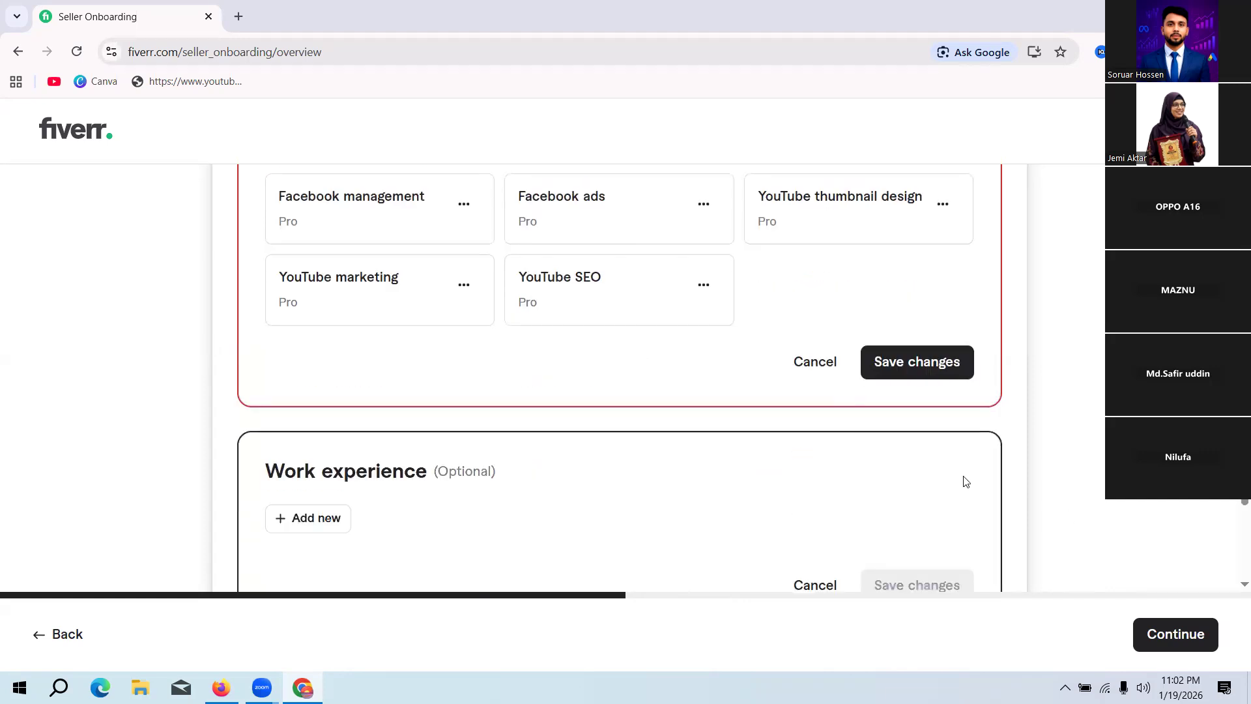
click(897, 363)
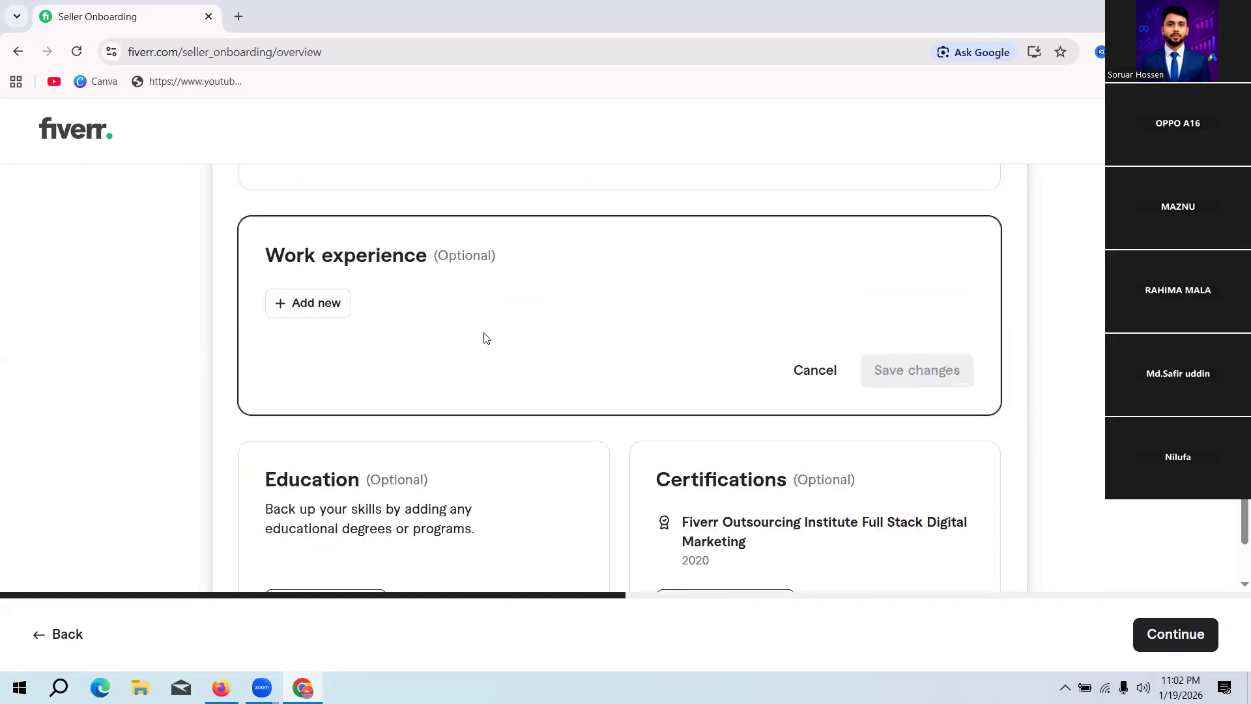
scroll(482, 337, up, 1)
scroll(480, 336, up, 2)
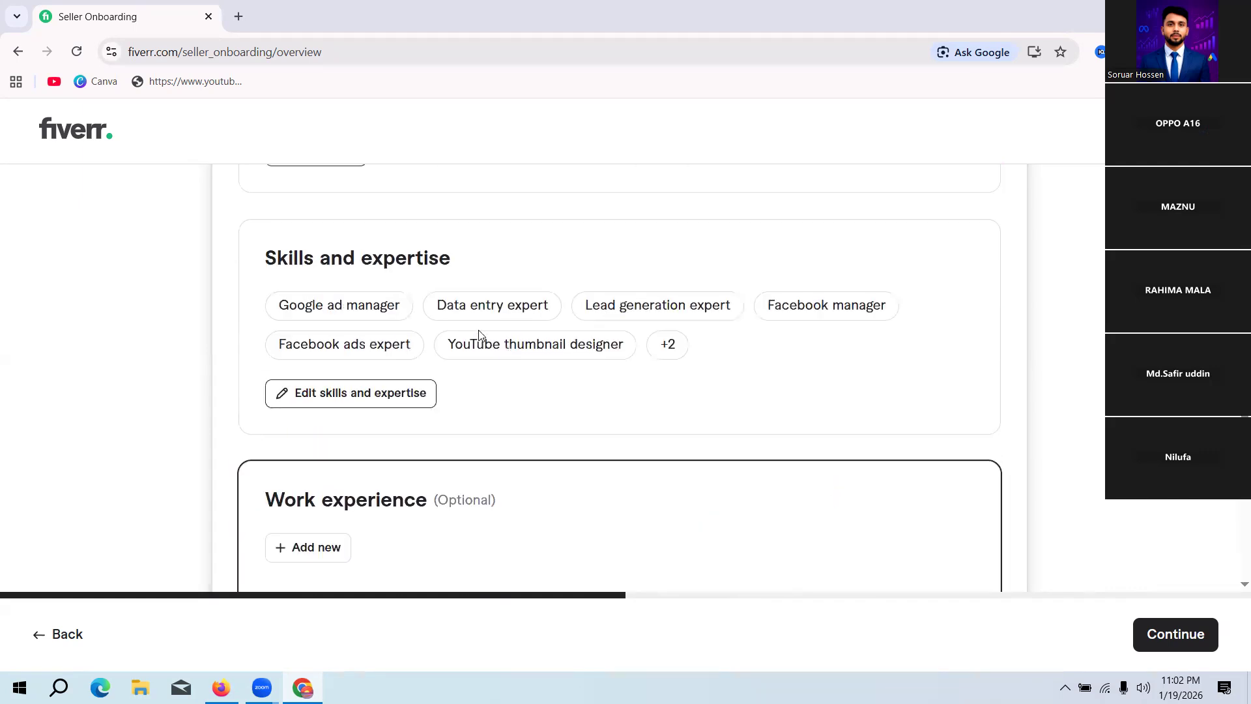
scroll(1049, 319, down, 5)
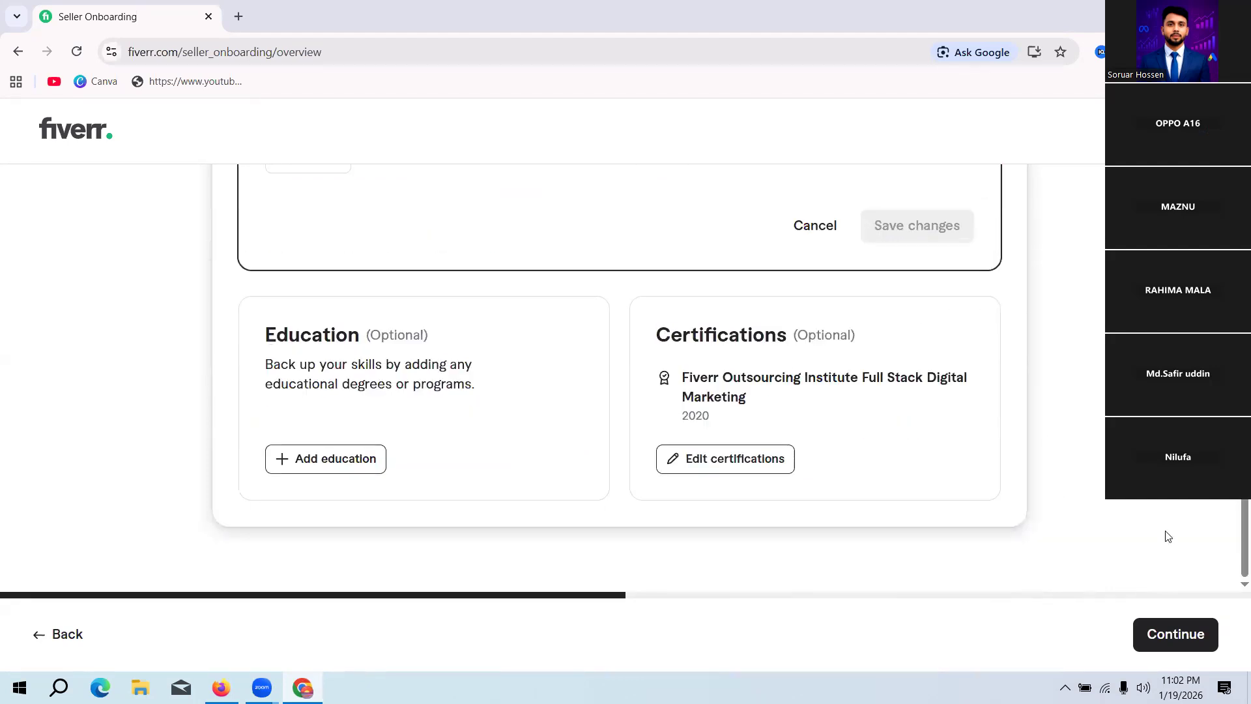
Step: Continue from the profile overview, answer the team question with "No, I work independently" and proceed to the portfolio question
click(1171, 635)
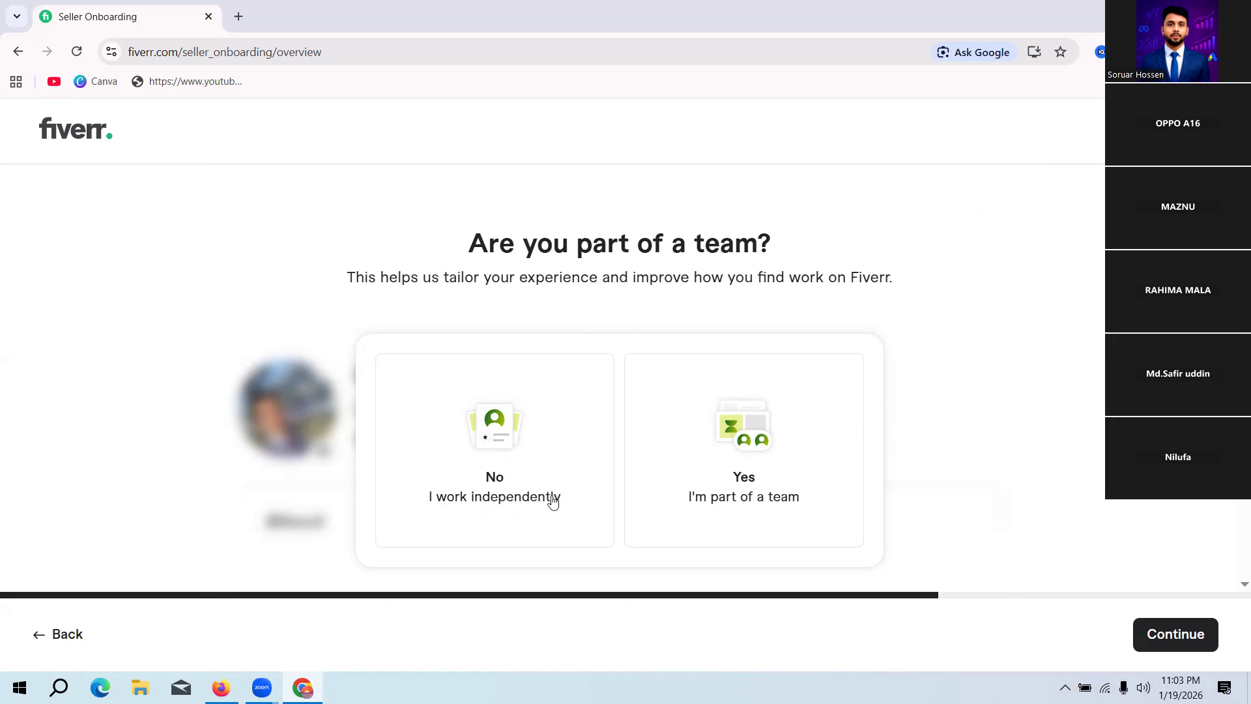
click(545, 468)
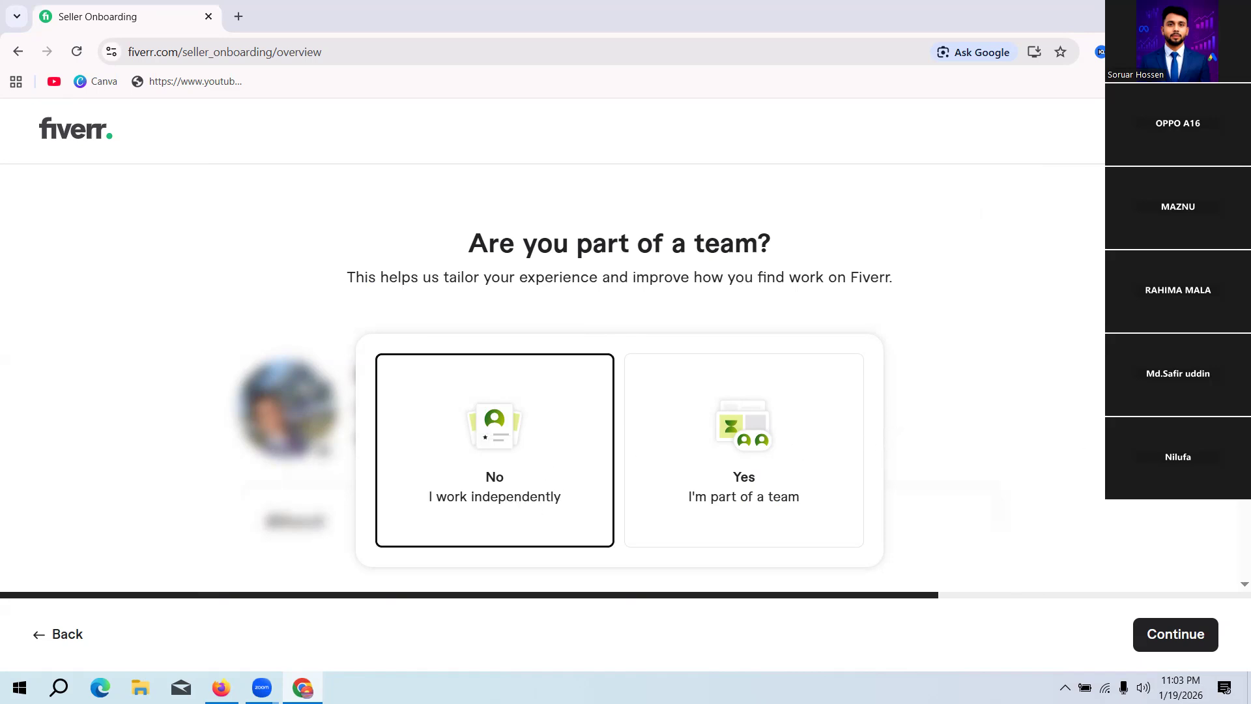
click(1179, 634)
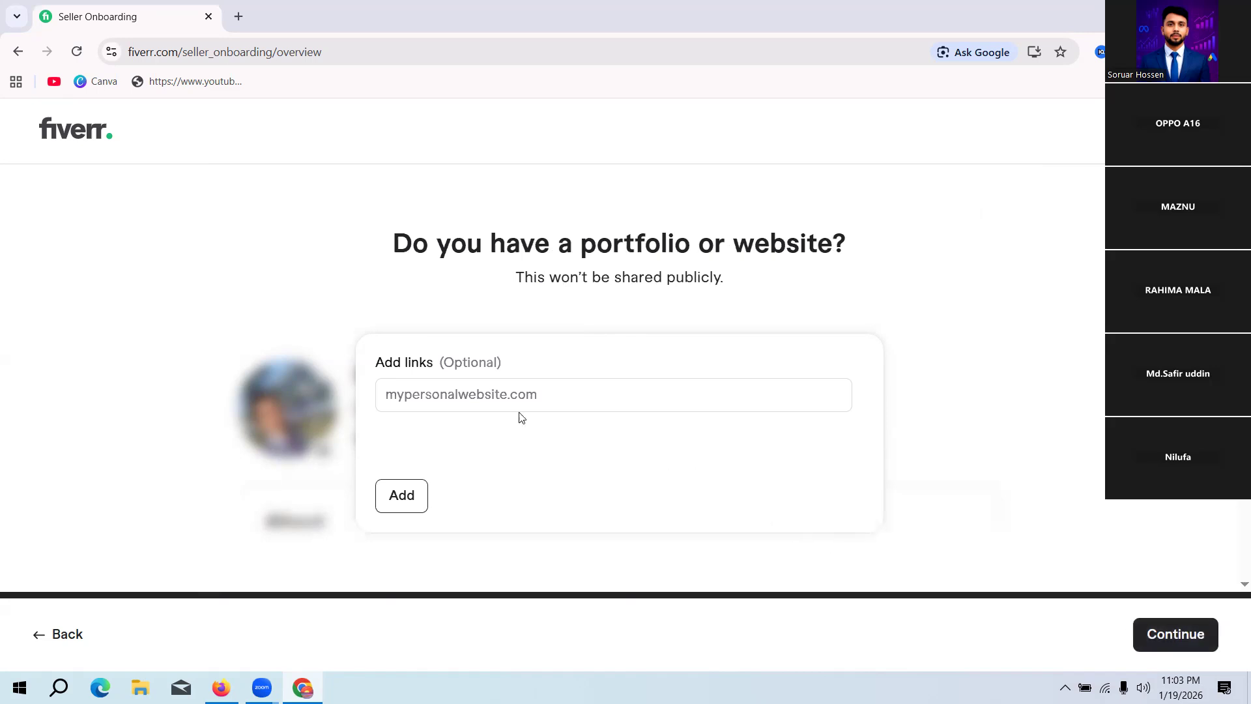
Step: Search Google for "trust dev agency" in a new tab and open the Trust Dev Agency website from the results
click(493, 394)
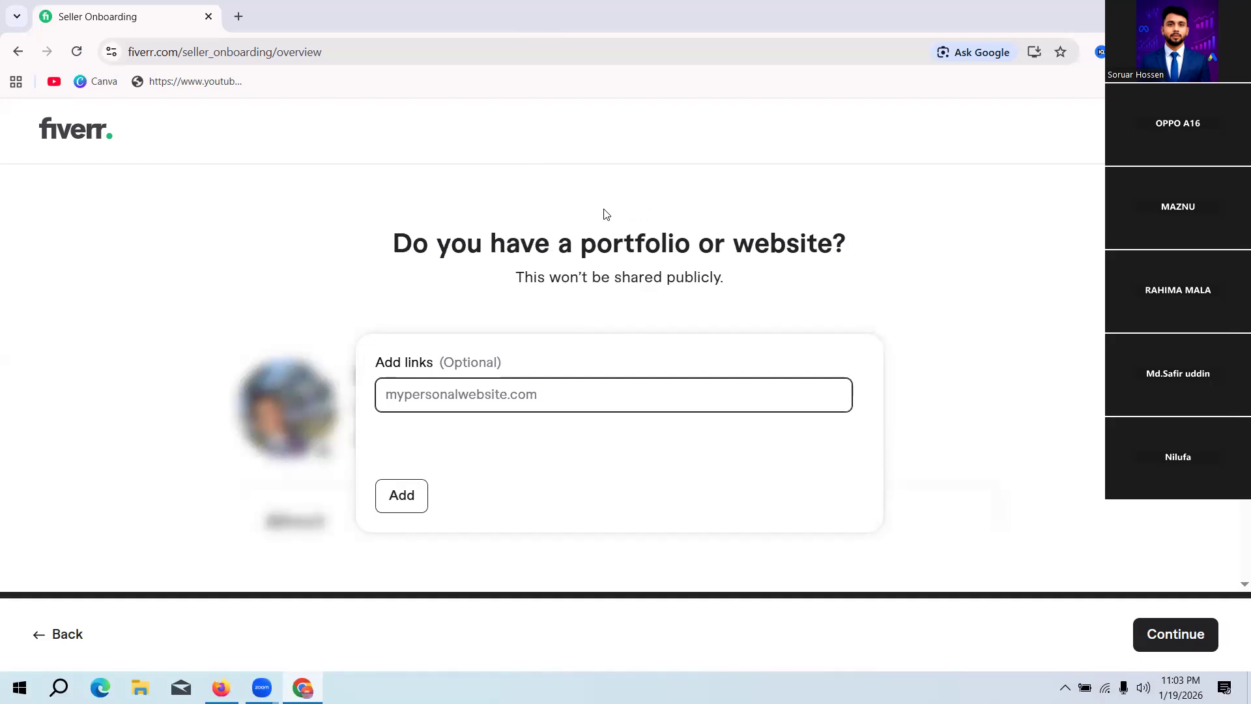
click(248, 22)
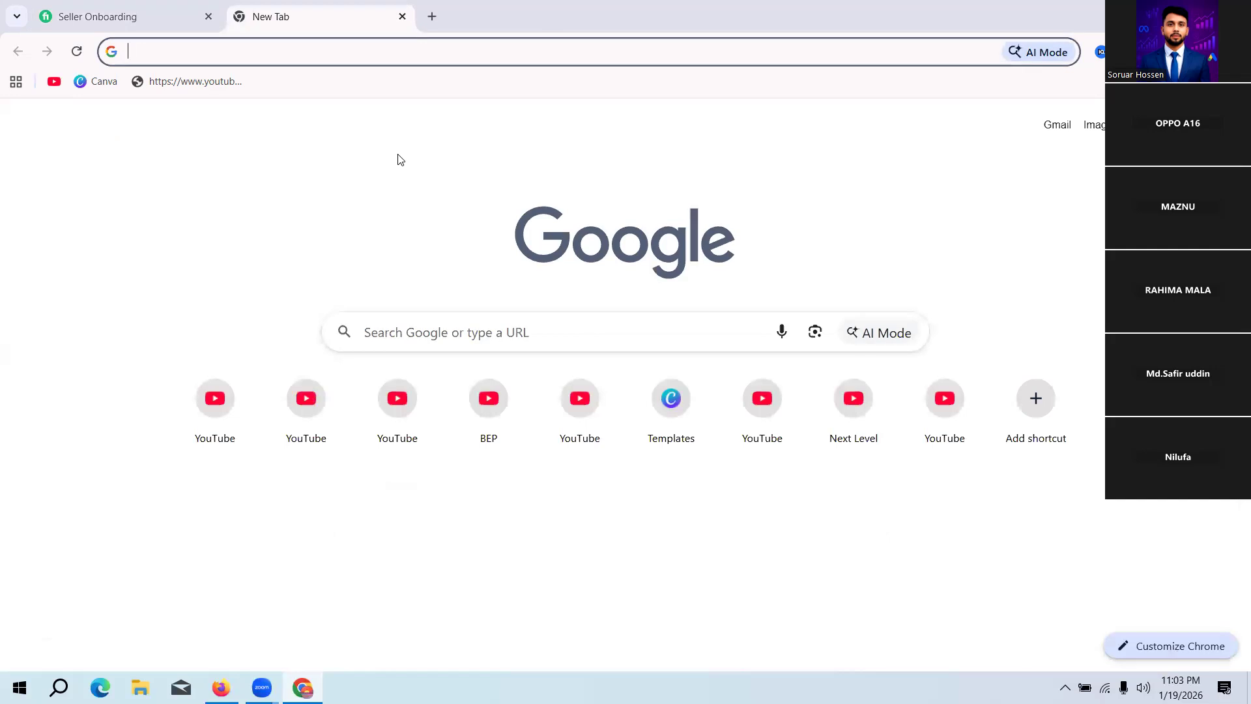
text(tr)
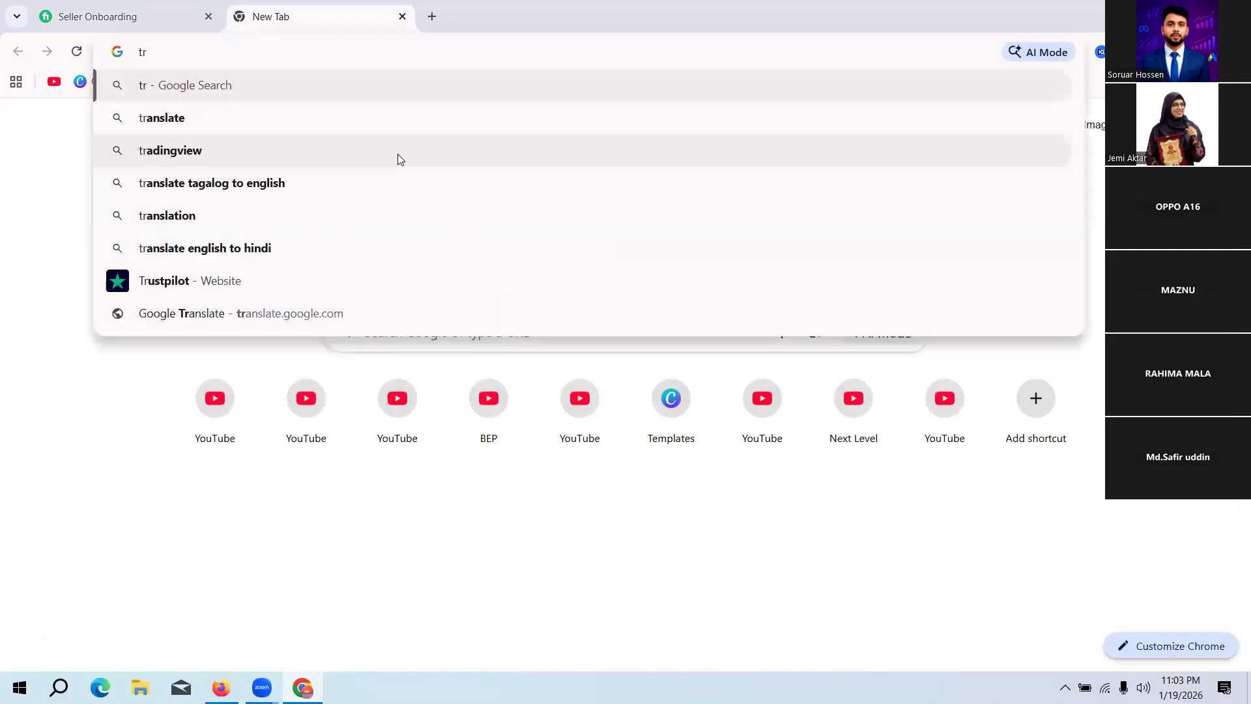
text(ust)
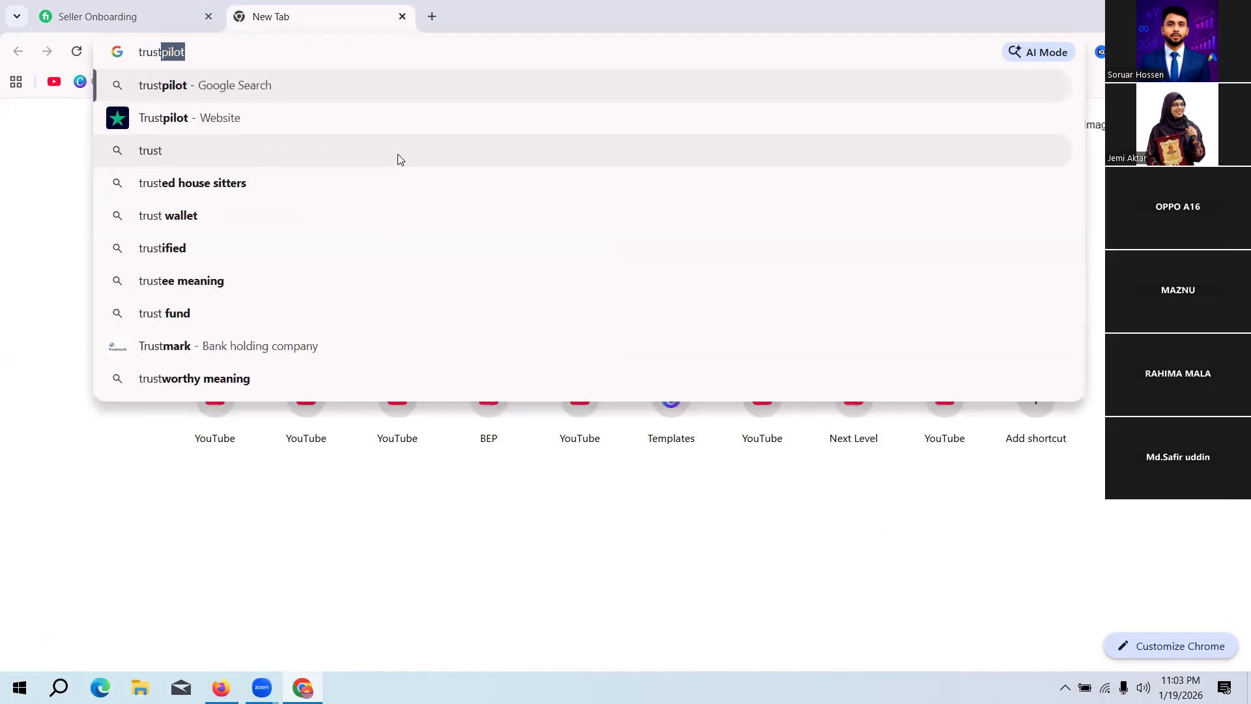
text( de)
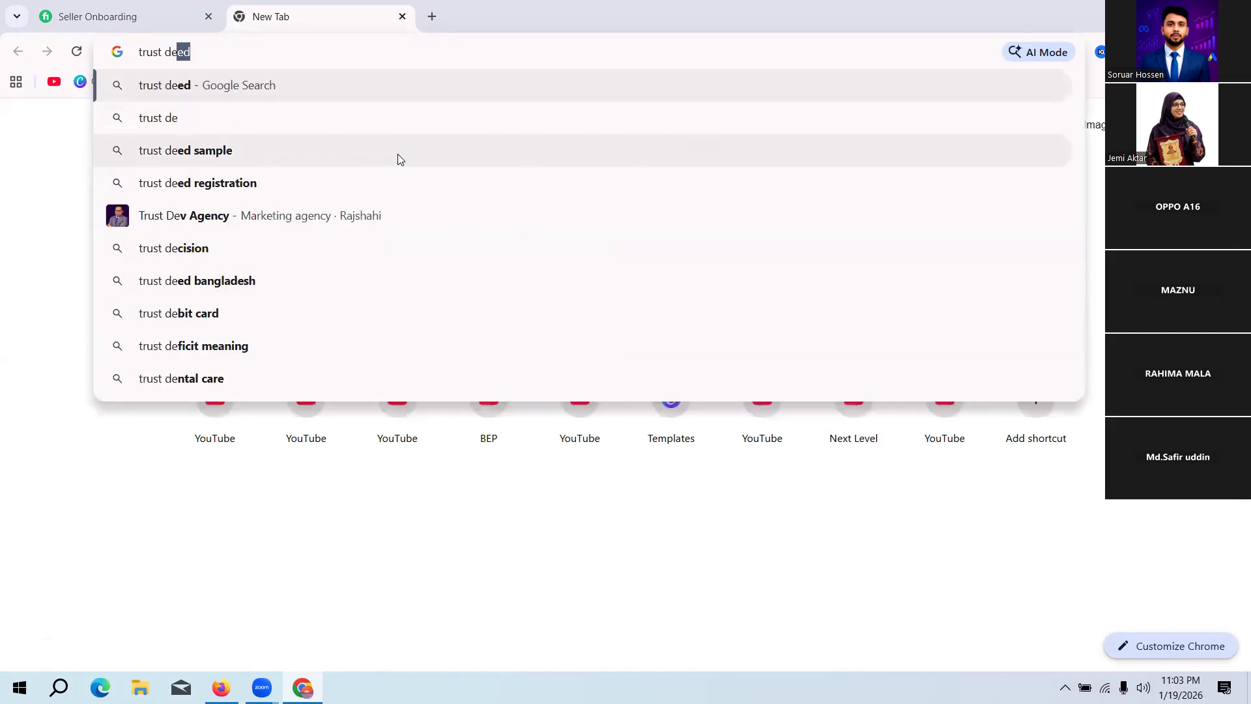
text(v )
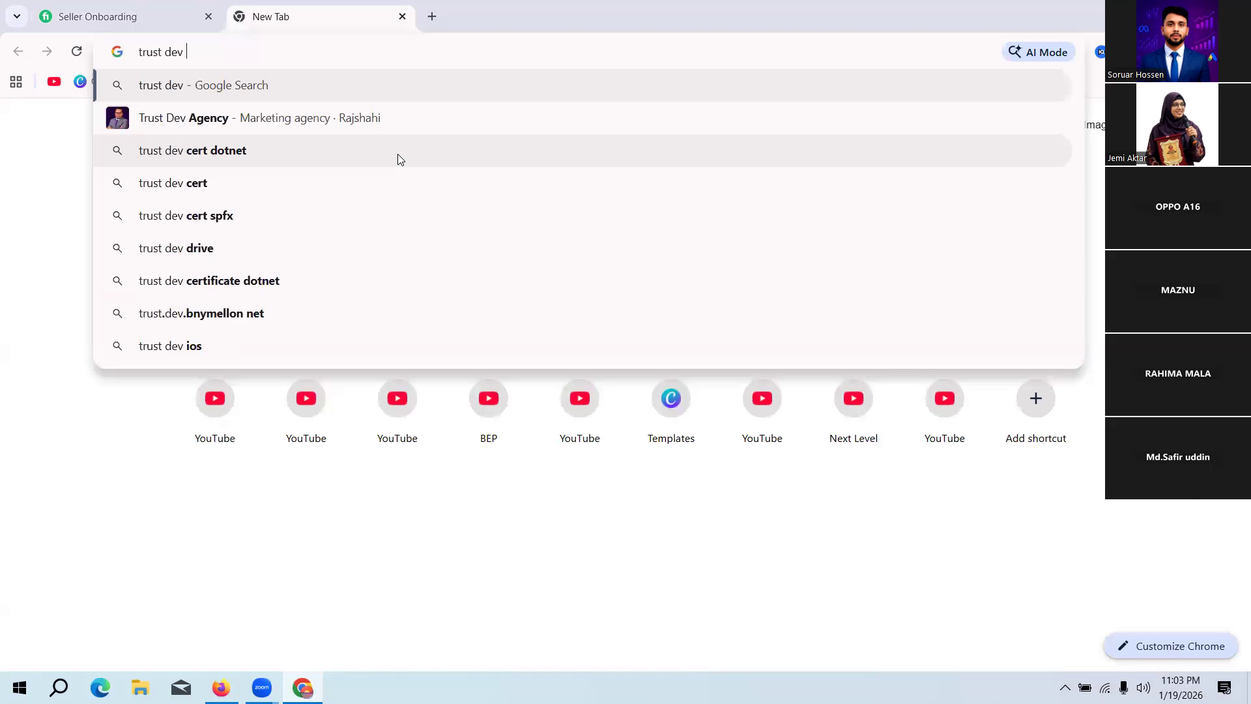
text(a)
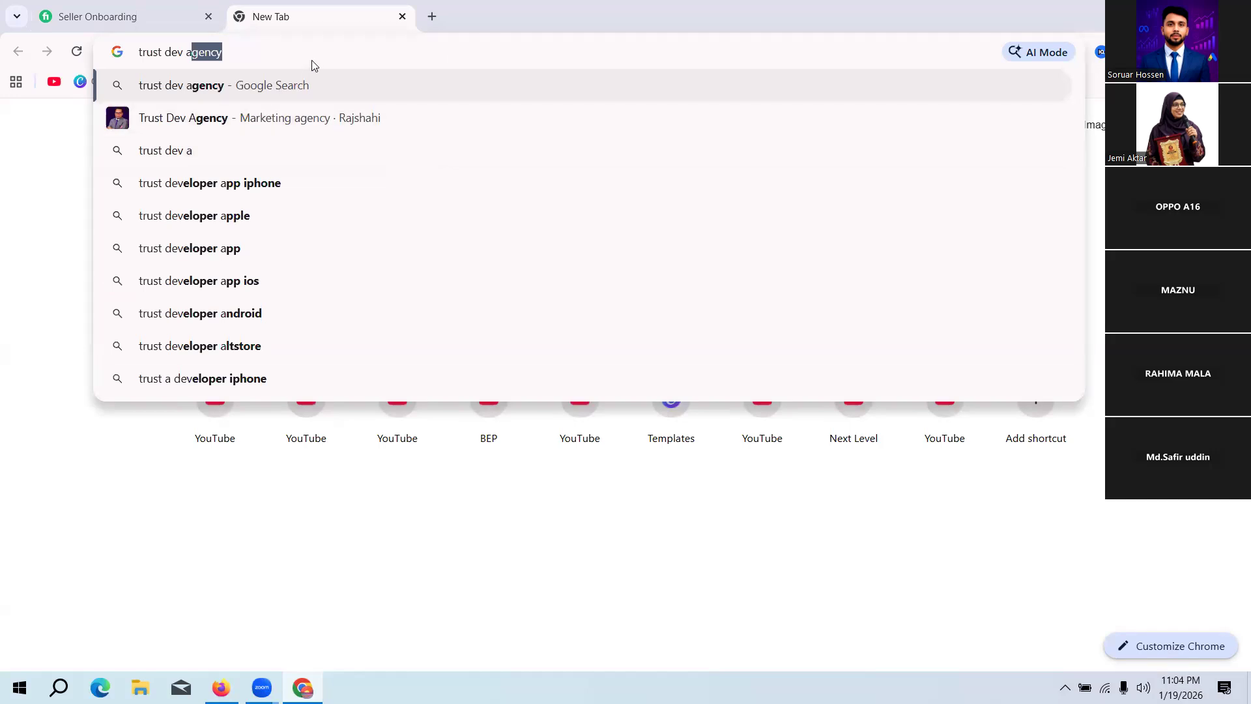
key(Right)
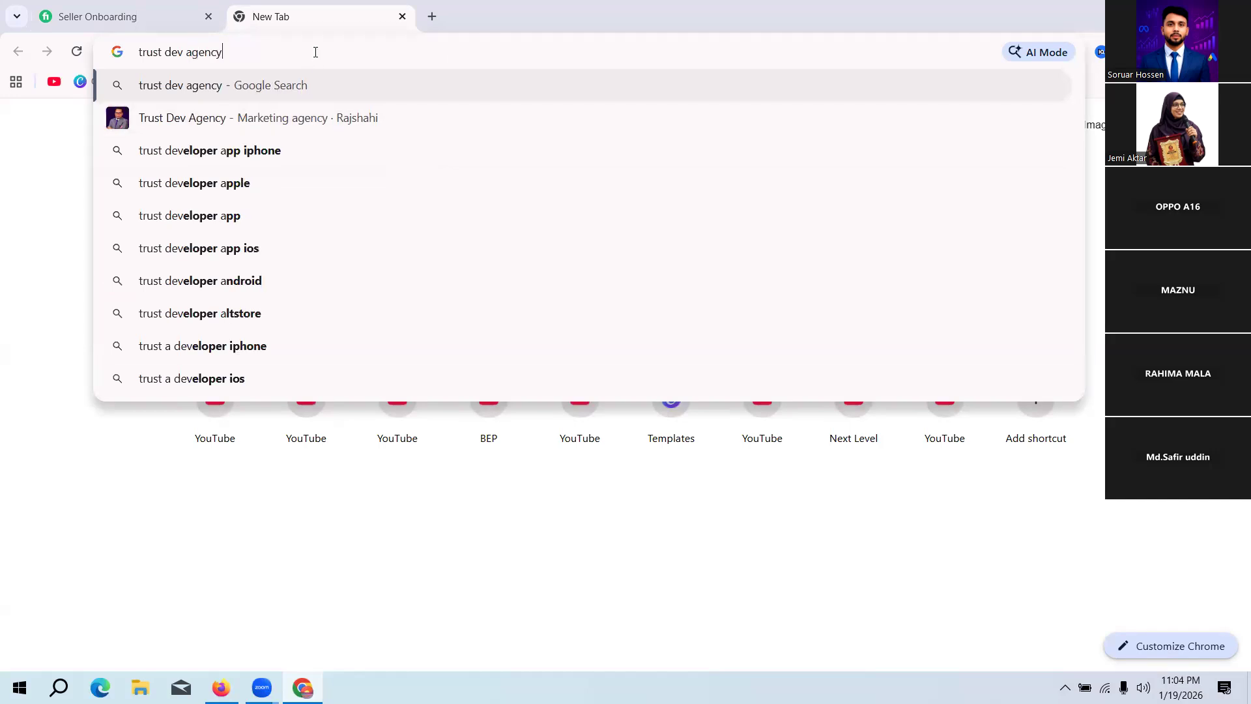
key(Return)
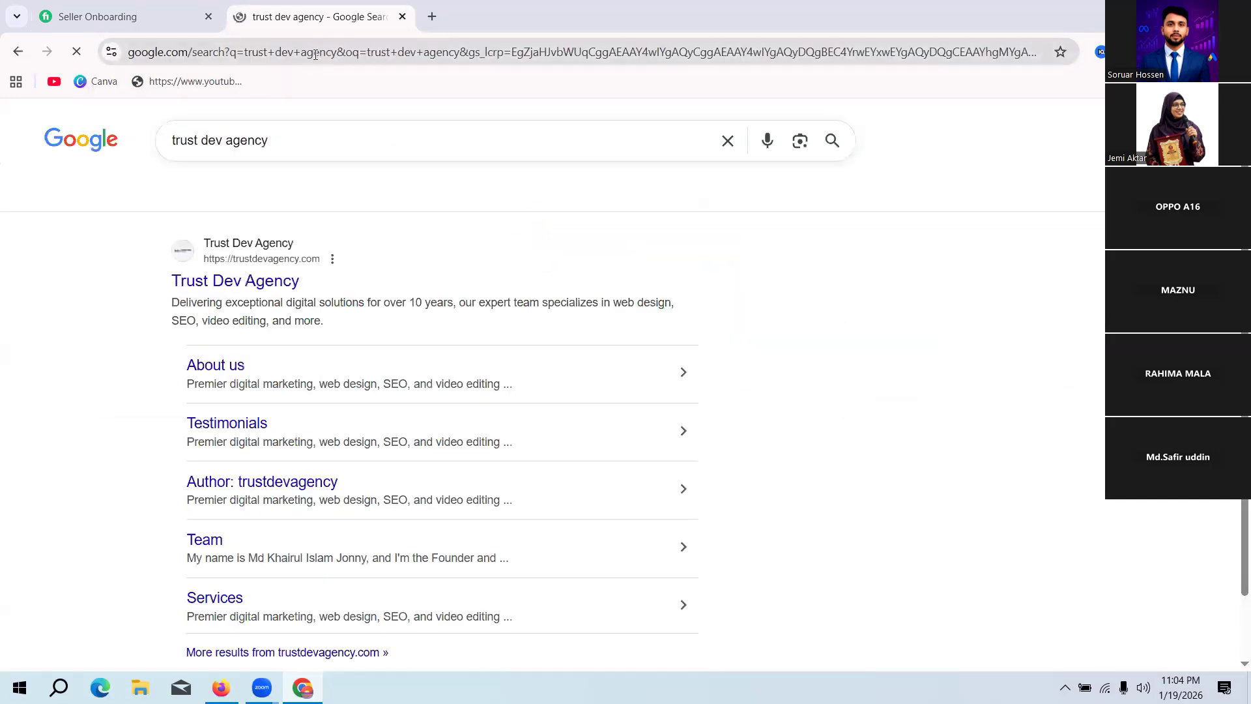
click(267, 287)
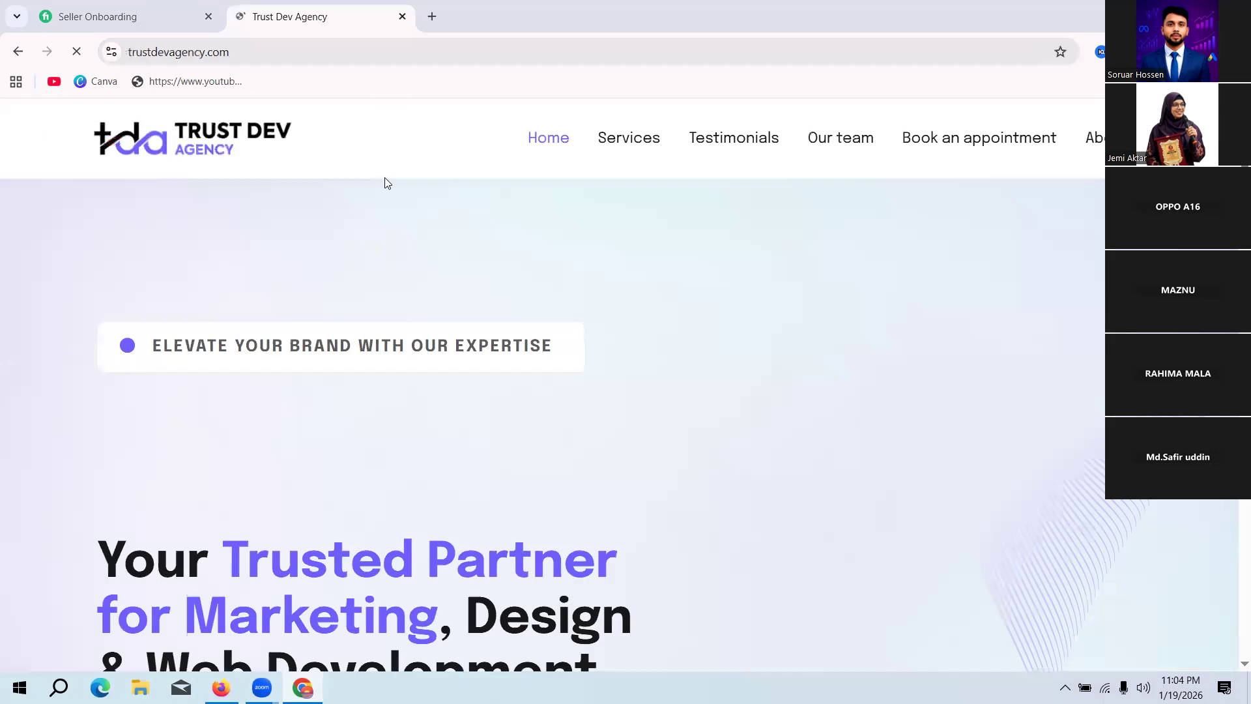
click(381, 62)
key(ctrl+c)
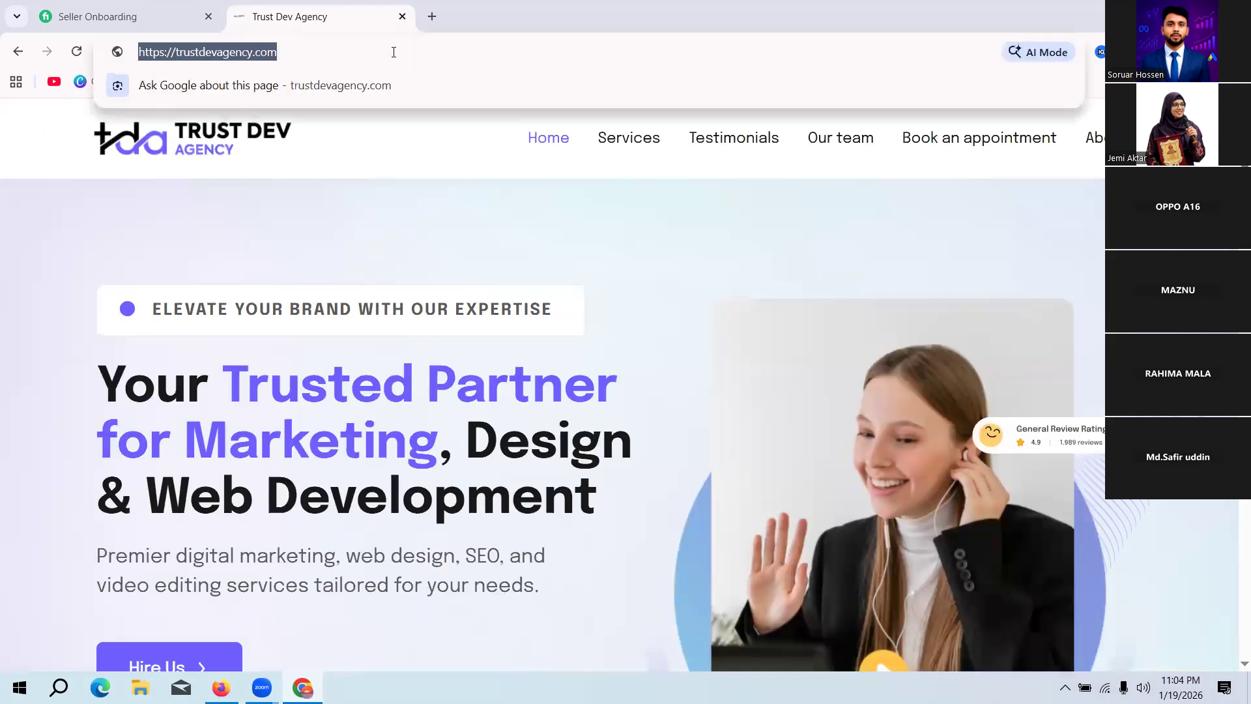
click(129, 16)
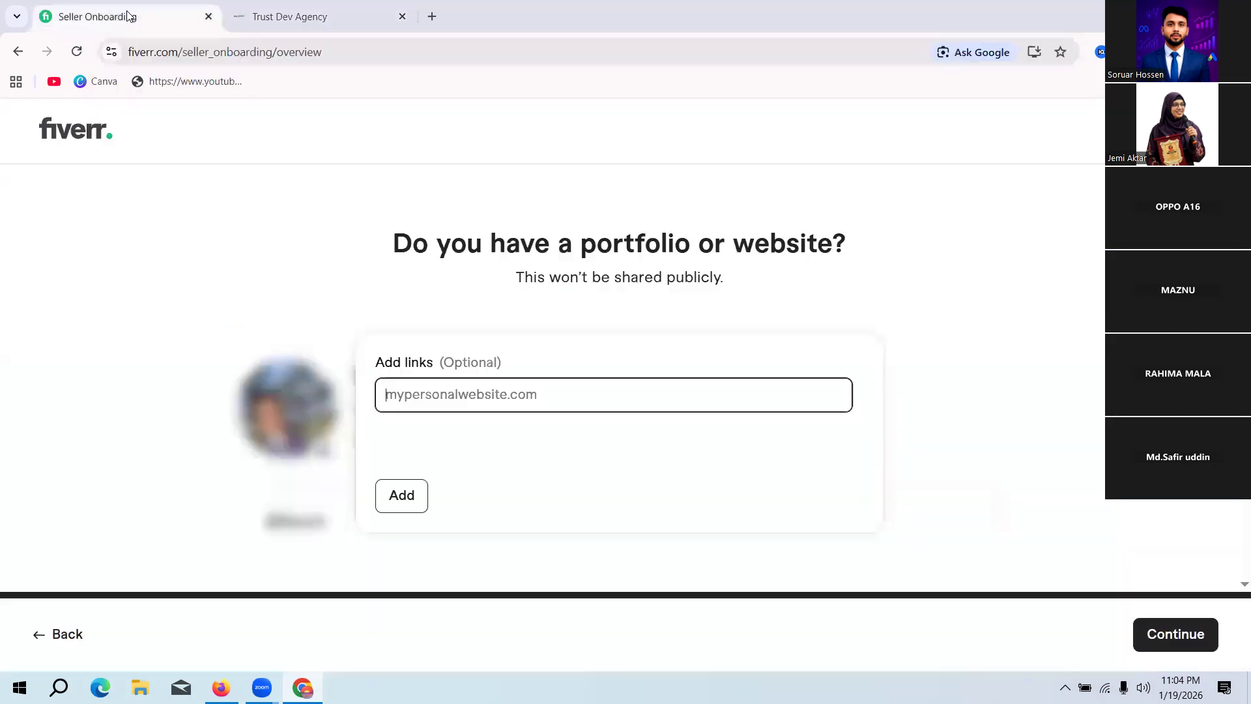
click(446, 394)
key(ctrl+v)
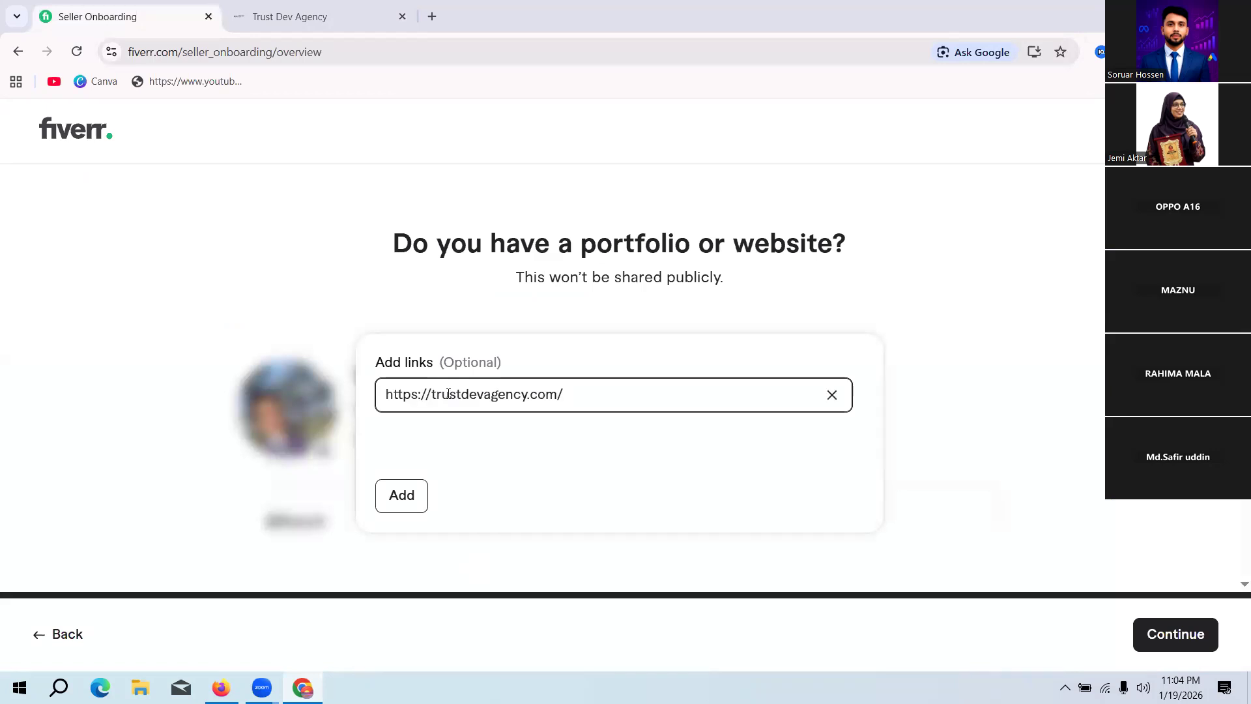
click(411, 502)
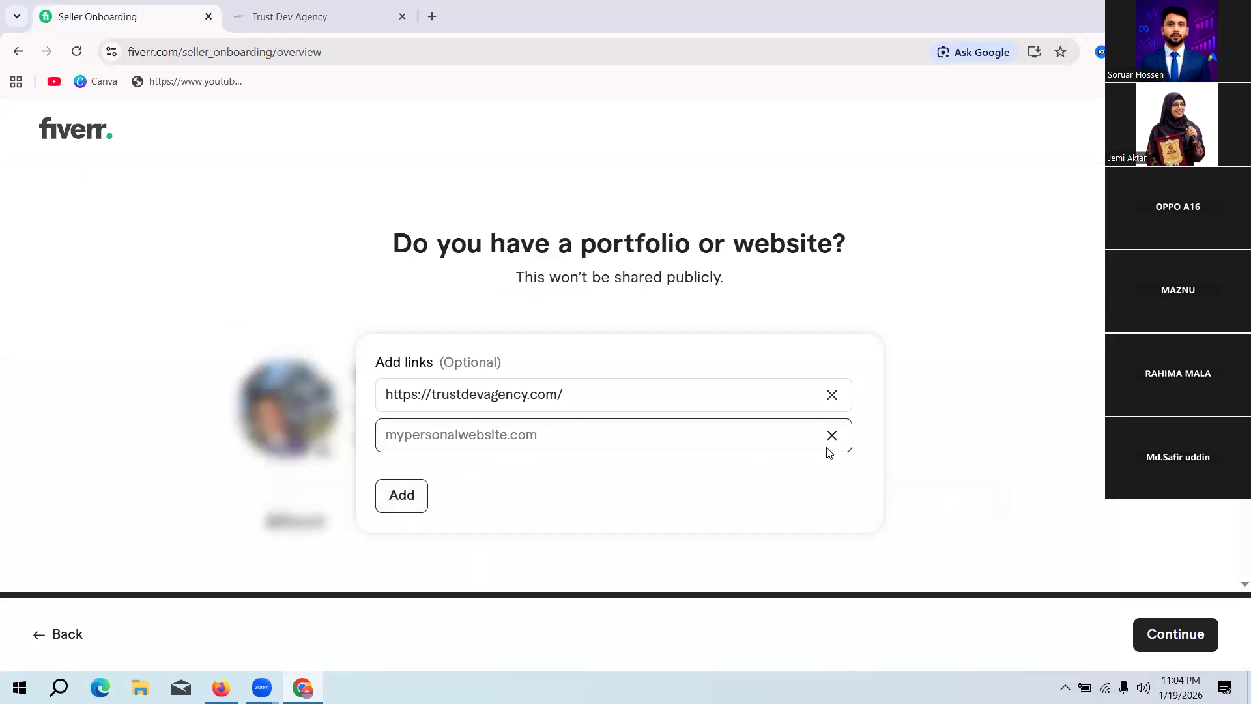
click(1176, 635)
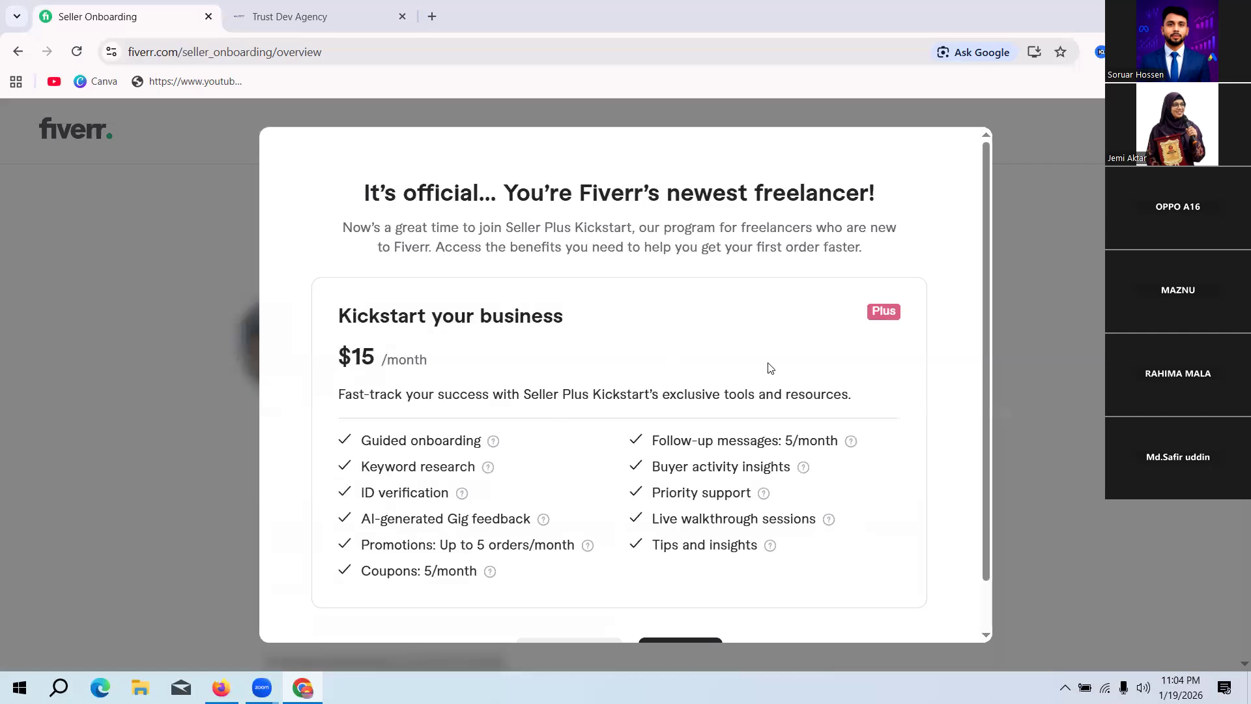
Step: Review the Seller Plus Kickstart offer and choose to create a Gig instead of joining the plan
scroll(601, 370, down, 1)
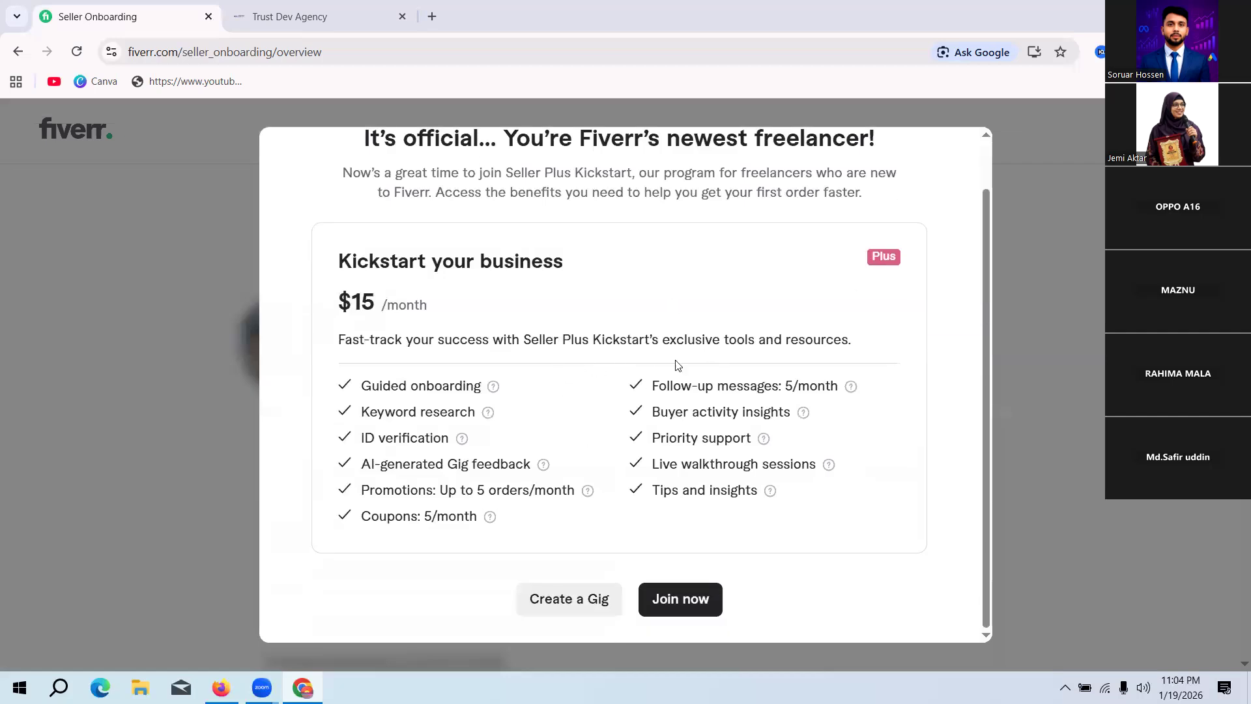
scroll(882, 364, up, 1)
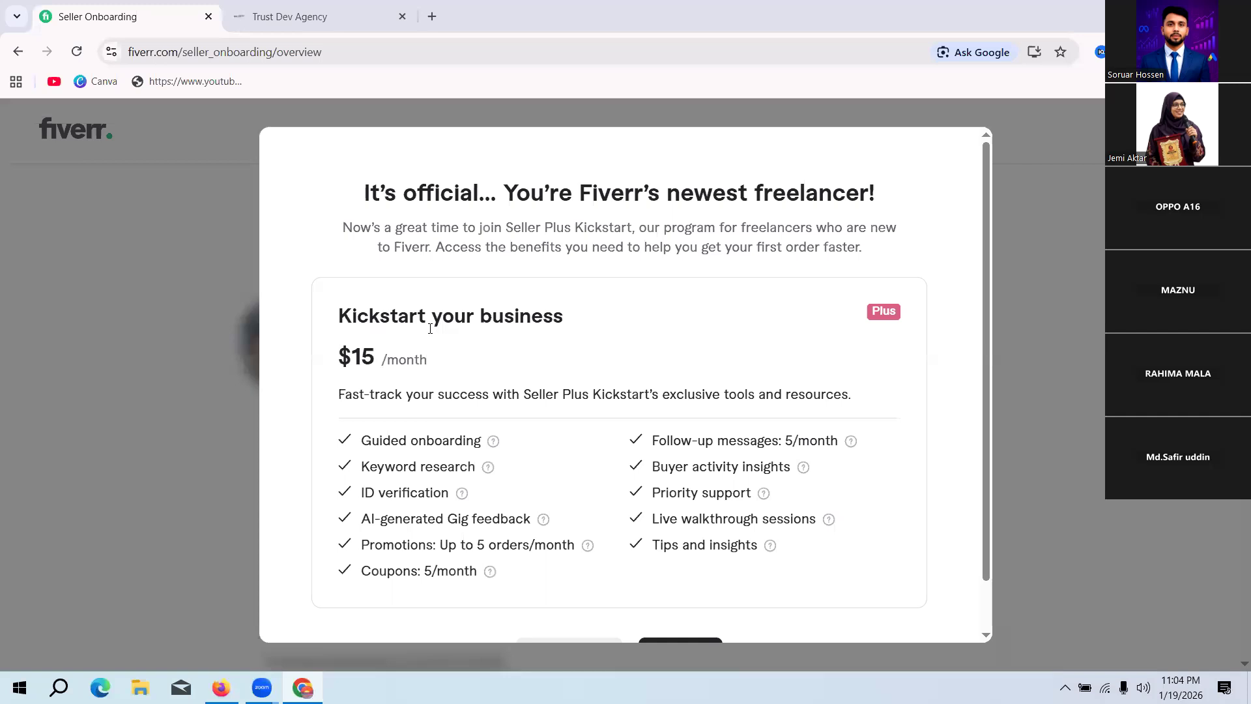
scroll(757, 323, down, 1)
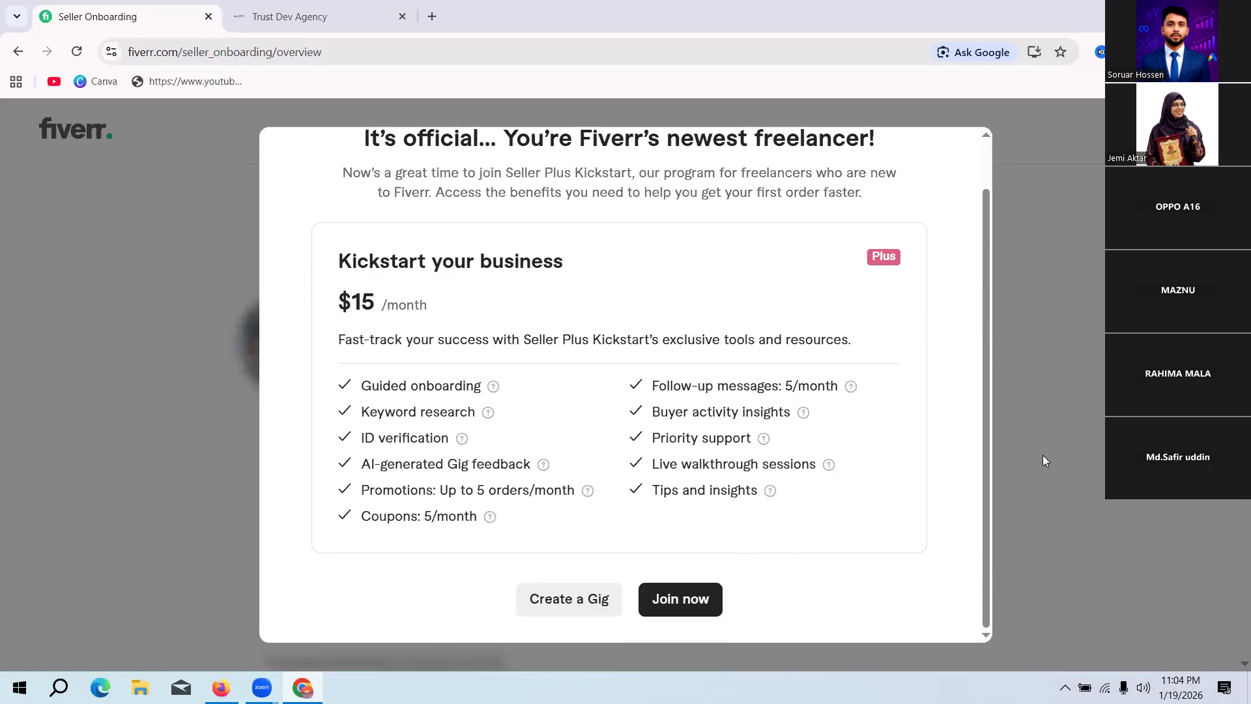
click(593, 597)
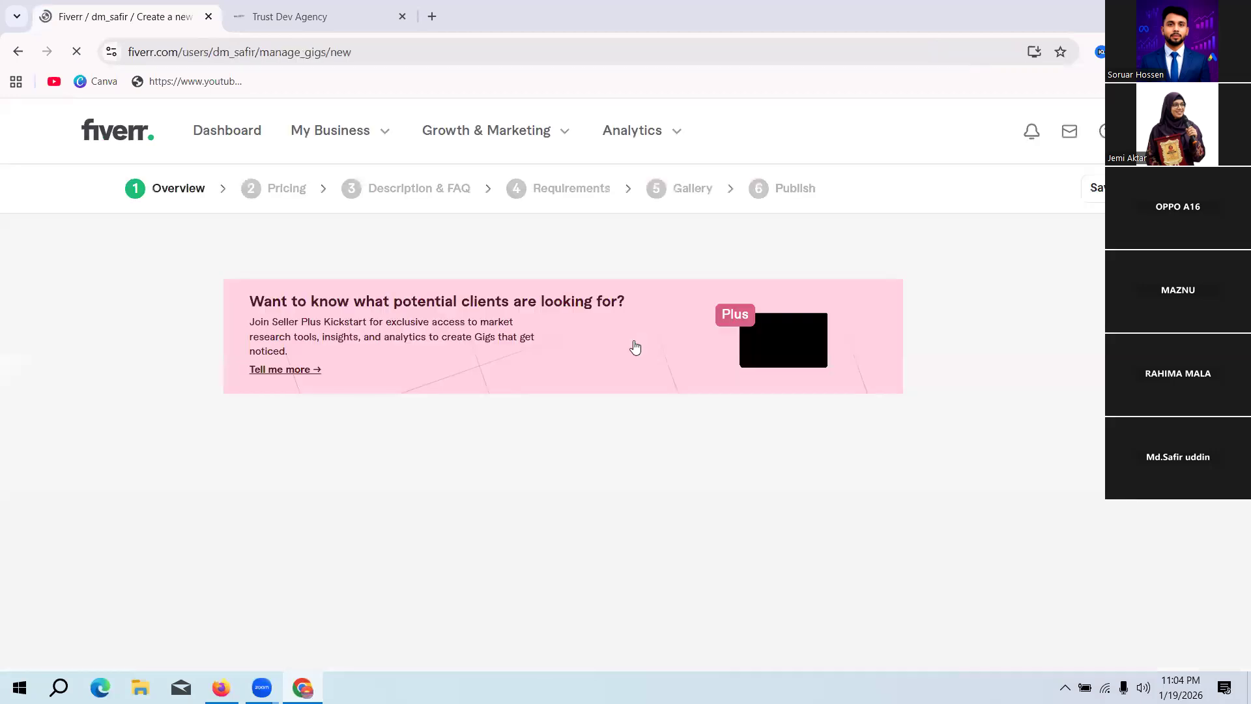
scroll(635, 347, down, 2)
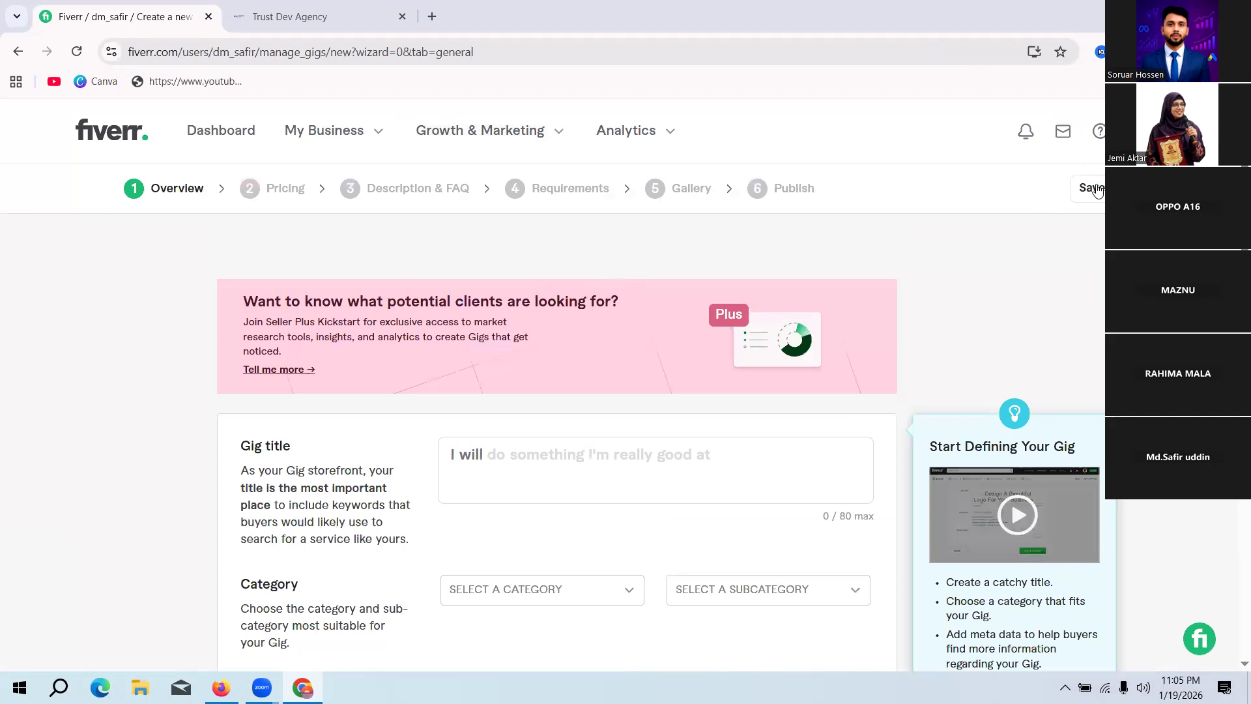
Step: Open the seller's own profile page and review its About, work experience, education, certifications and skills sections
click(1147, 131)
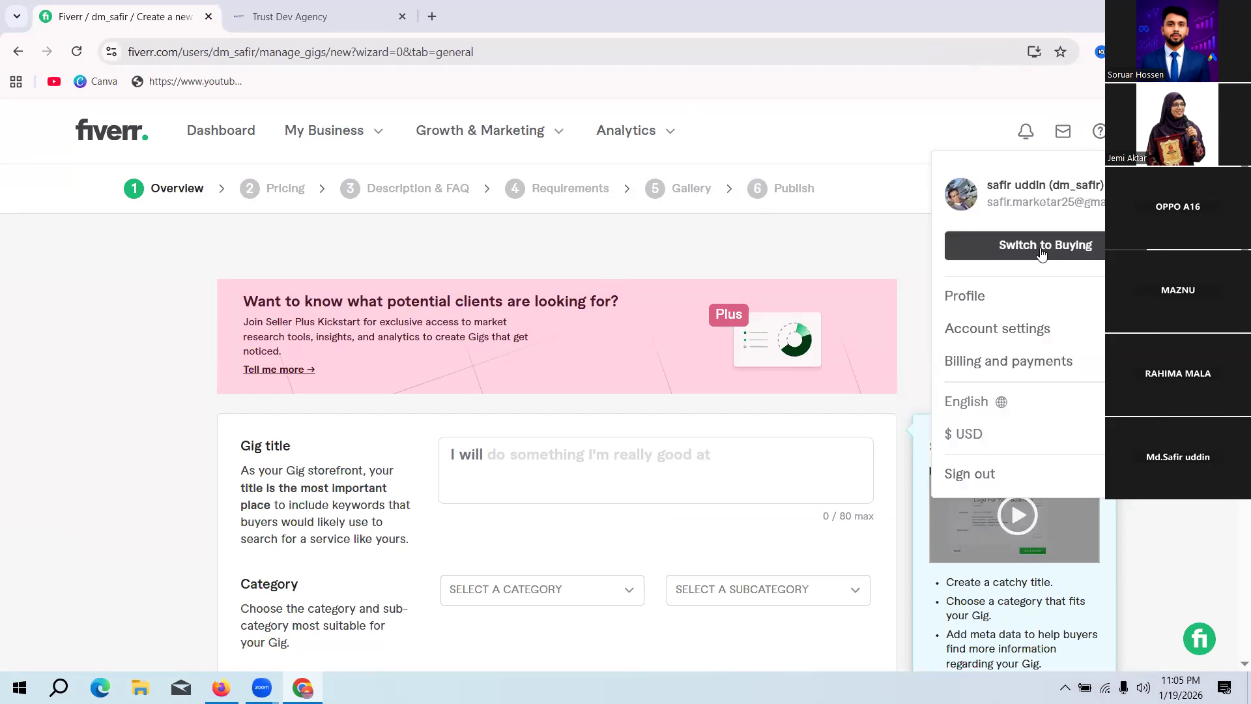
click(966, 297)
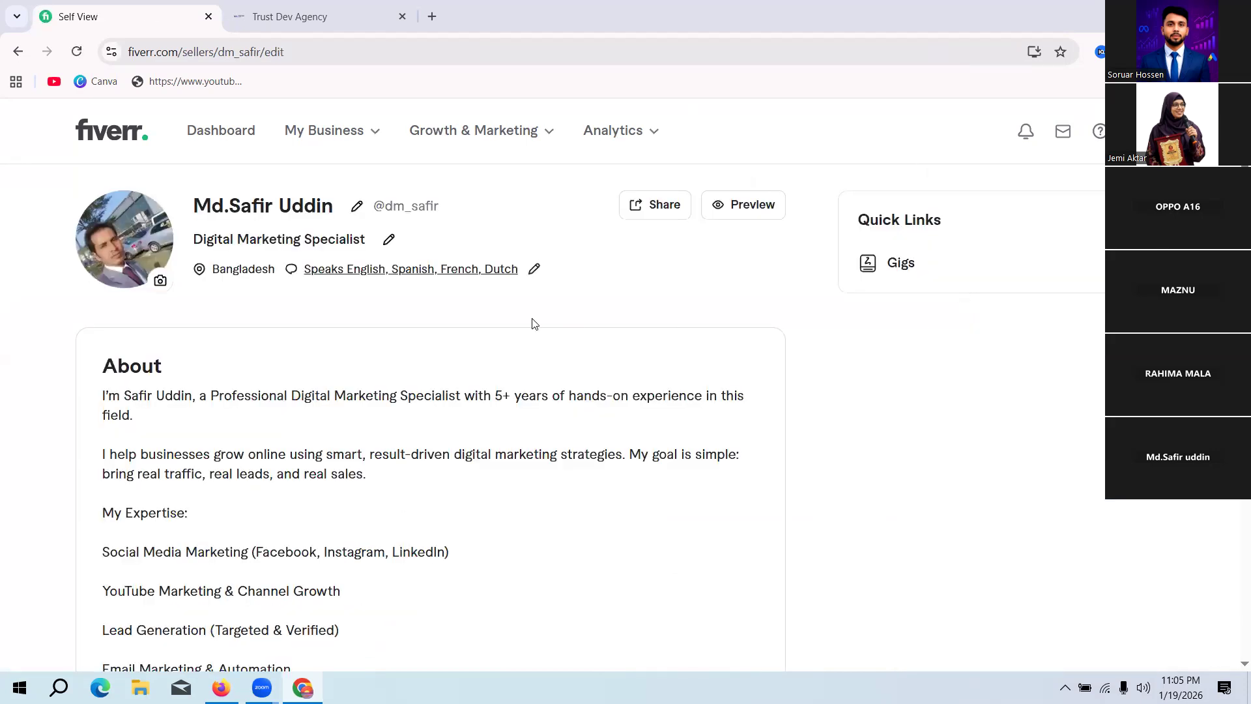
scroll(534, 324, down, 12)
scroll(436, 502, down, 5)
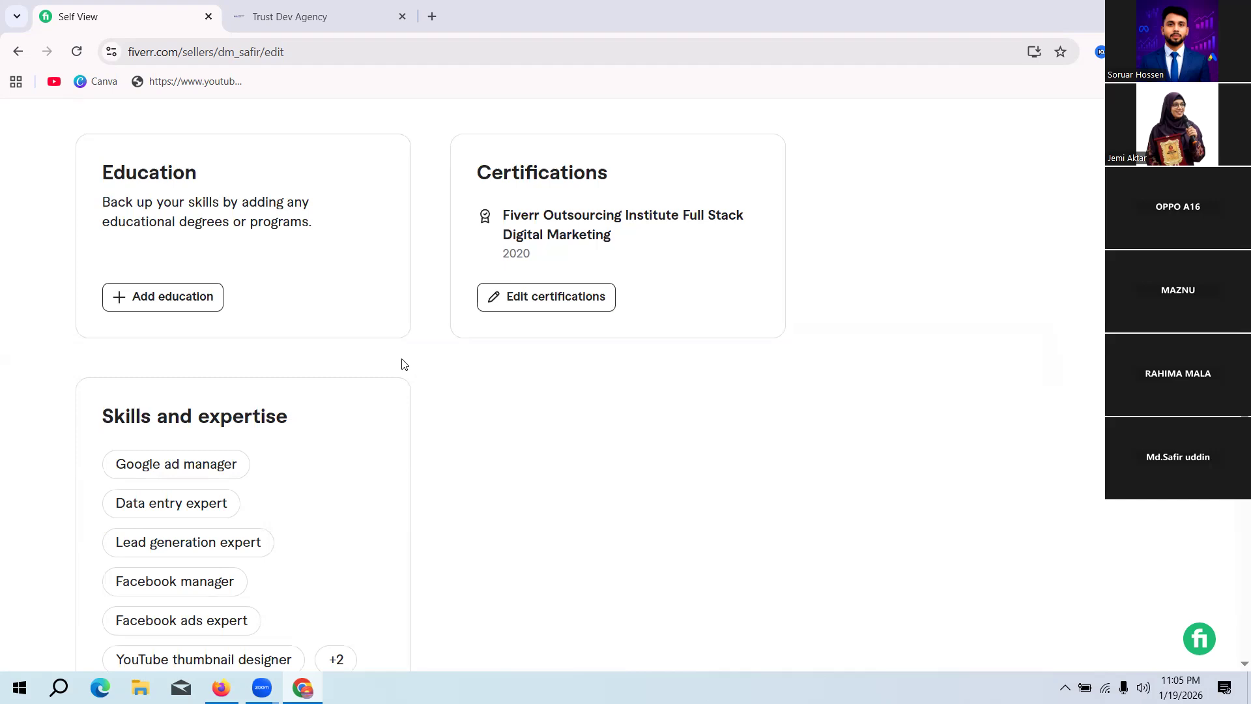
scroll(404, 364, up, 2)
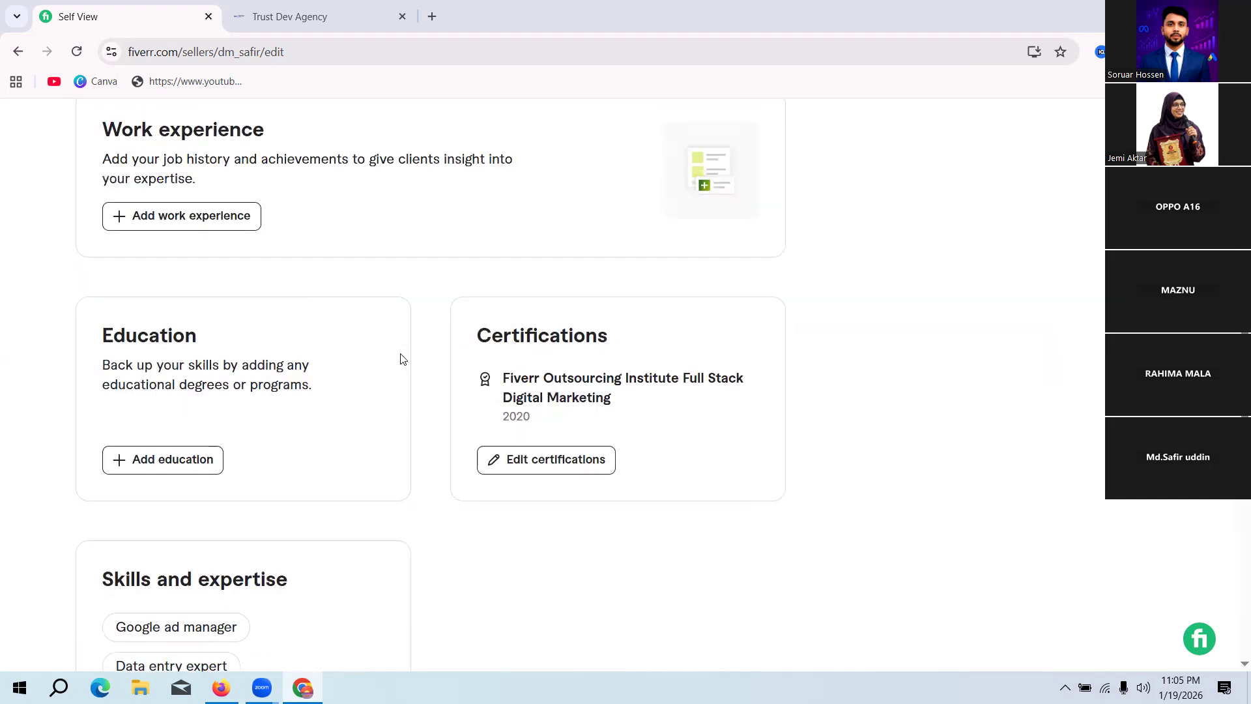
scroll(401, 359, up, 8)
scroll(395, 356, up, 6)
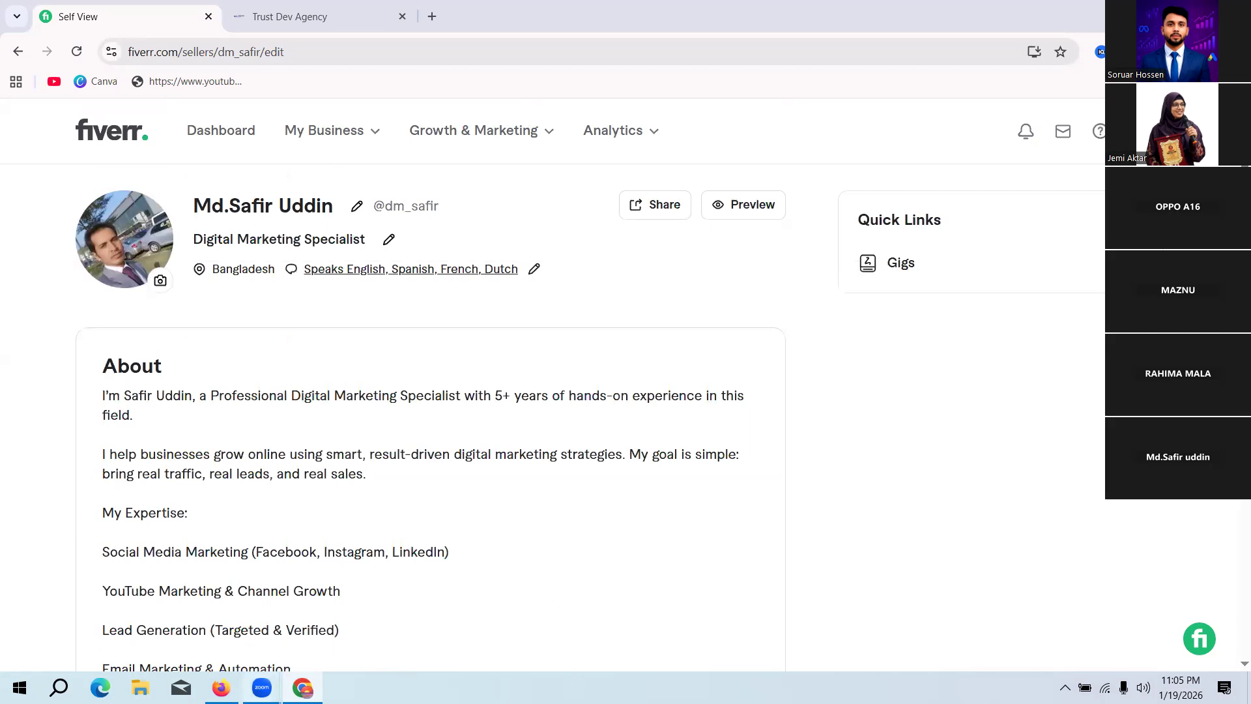
Step: Switch to the ChatGPT conversation, send "please make it smarter and unique seo friendly with American style" and read through the rewritten About text
click(221, 687)
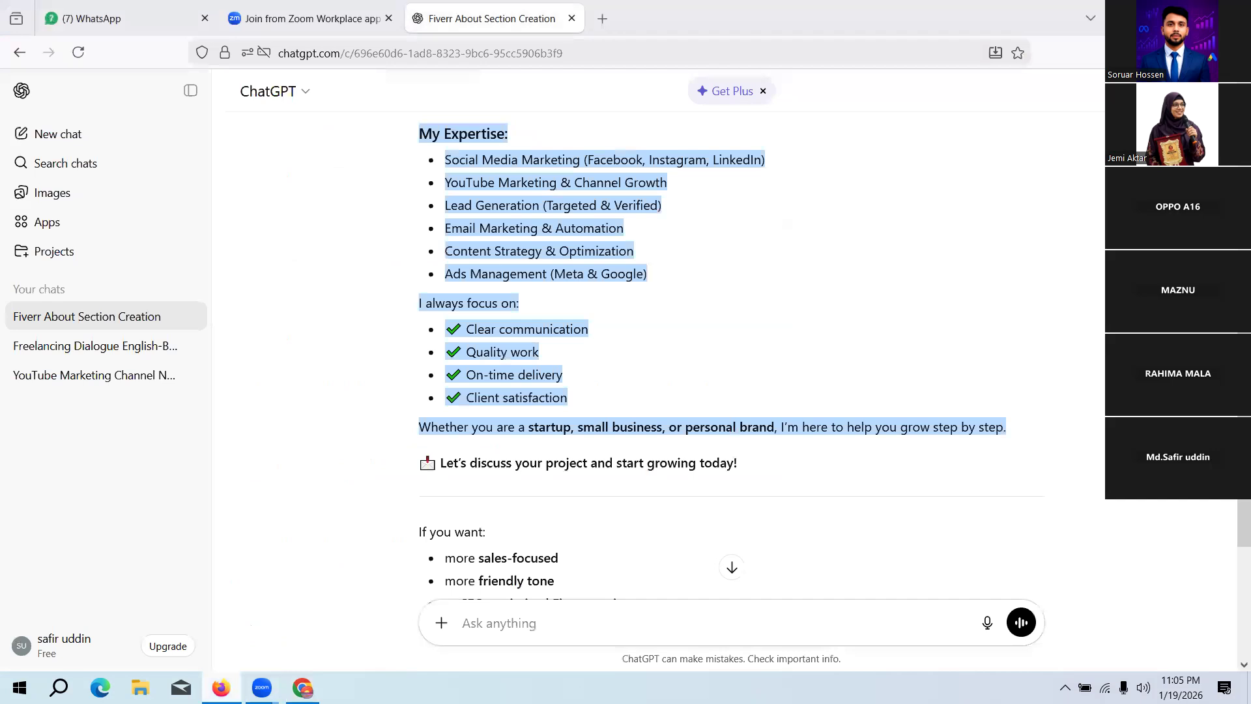
scroll(680, 436, down, 3)
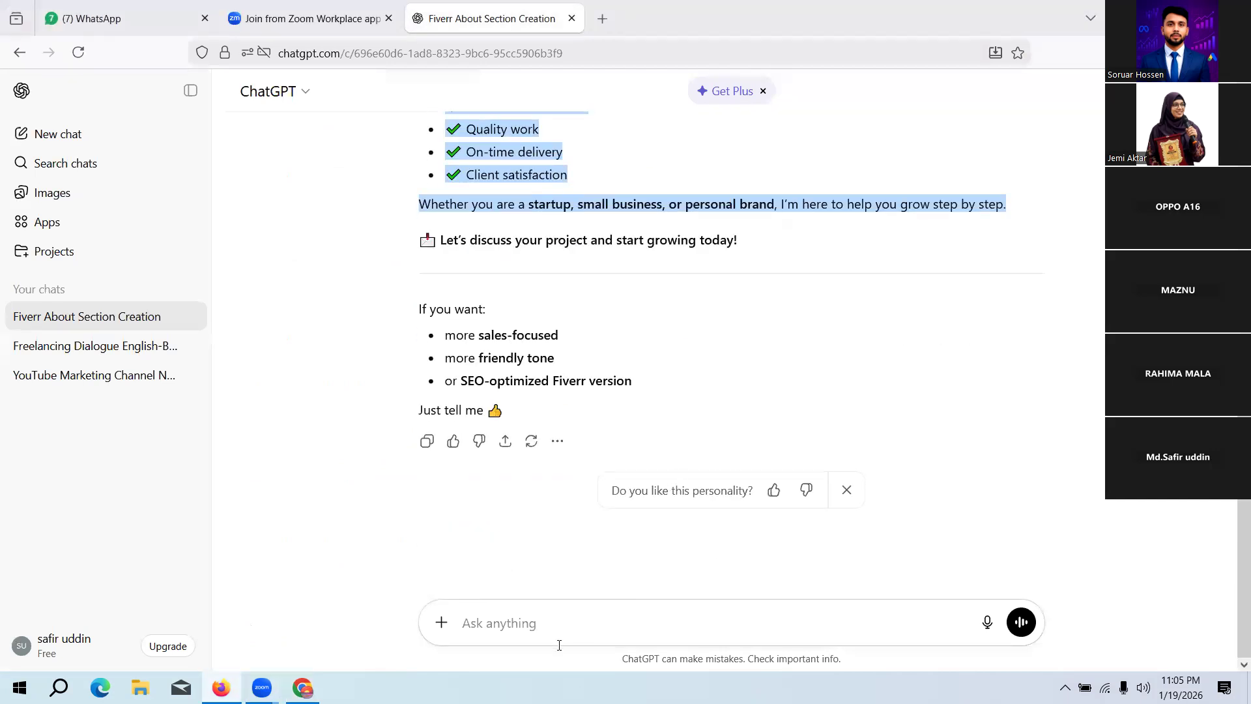
click(548, 627)
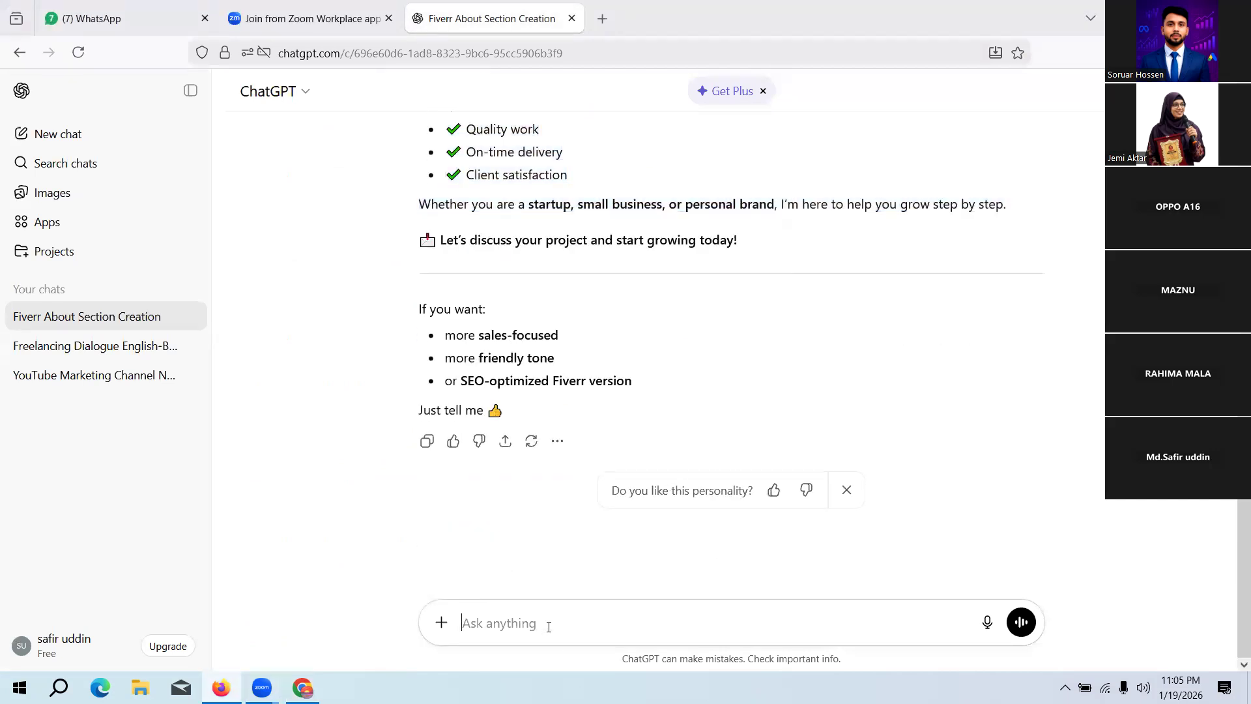
text(please make it smarkter)
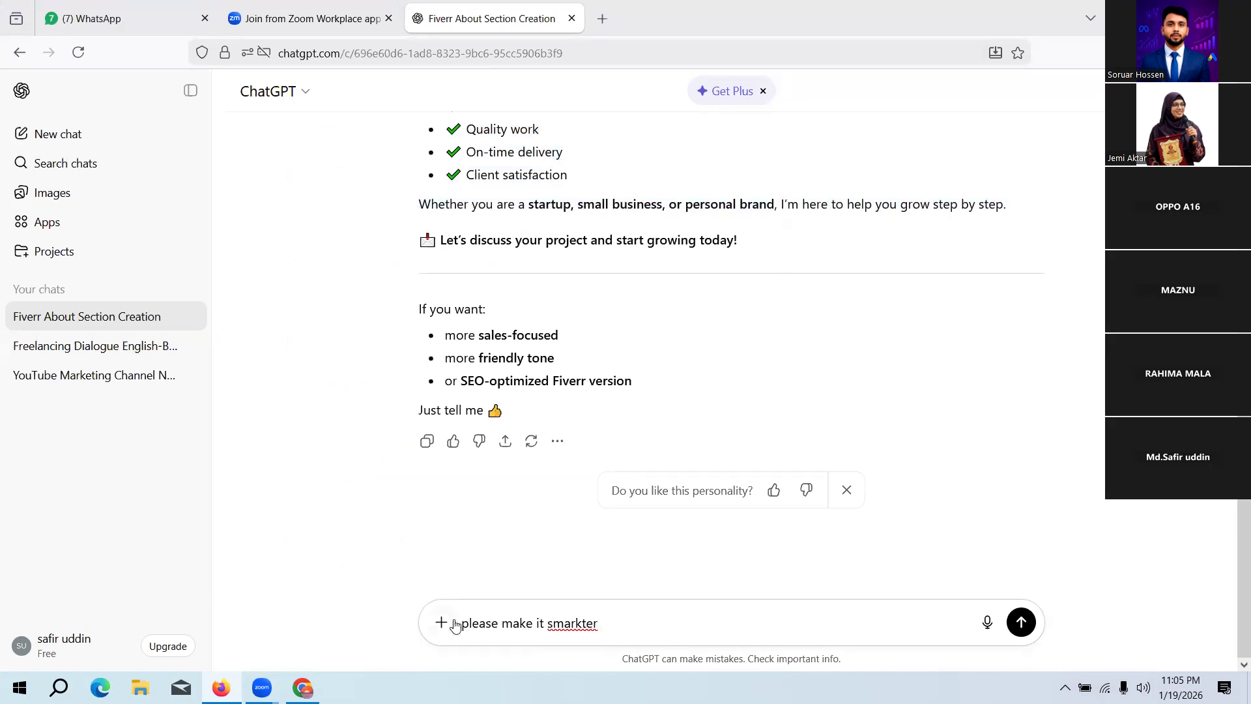
click(582, 623)
key(BackSpace)
text(and uniqu)
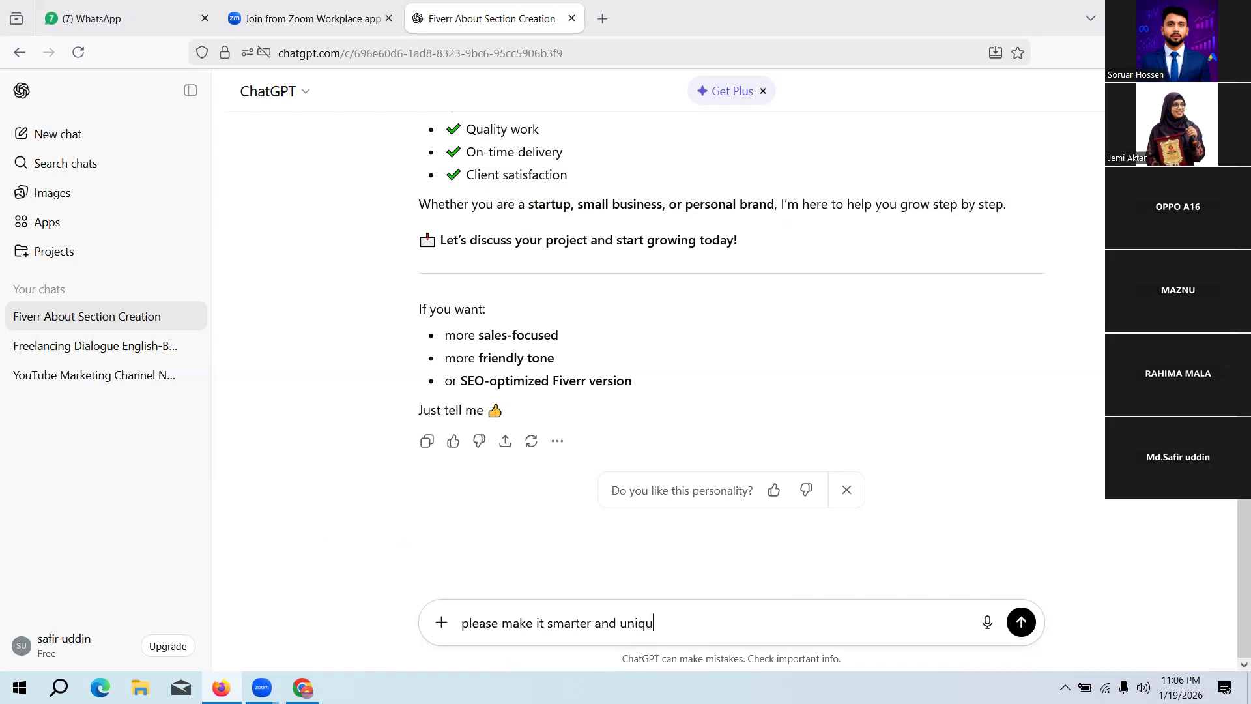
text(e)
text(seo)
text( frien)
text(dly)
text(a)
text(n)
key(BackSpace)
key(BackSpace)
text(with Ameri)
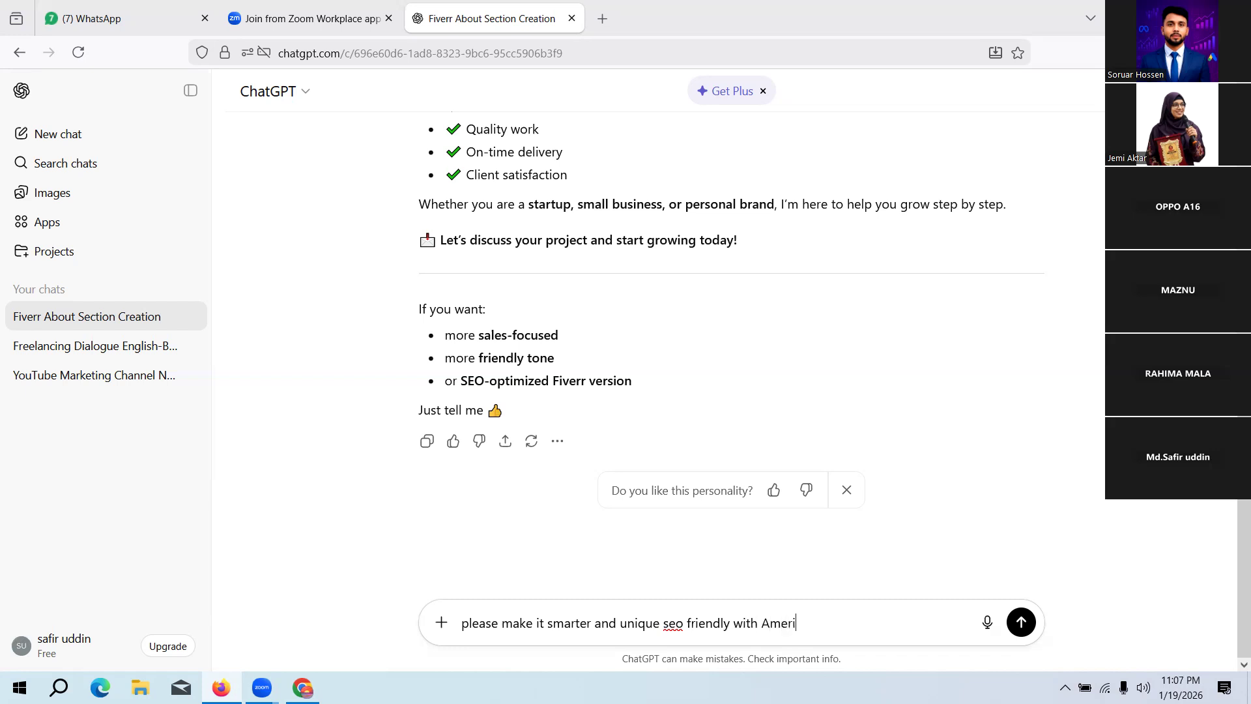
text(can style)
click(1020, 622)
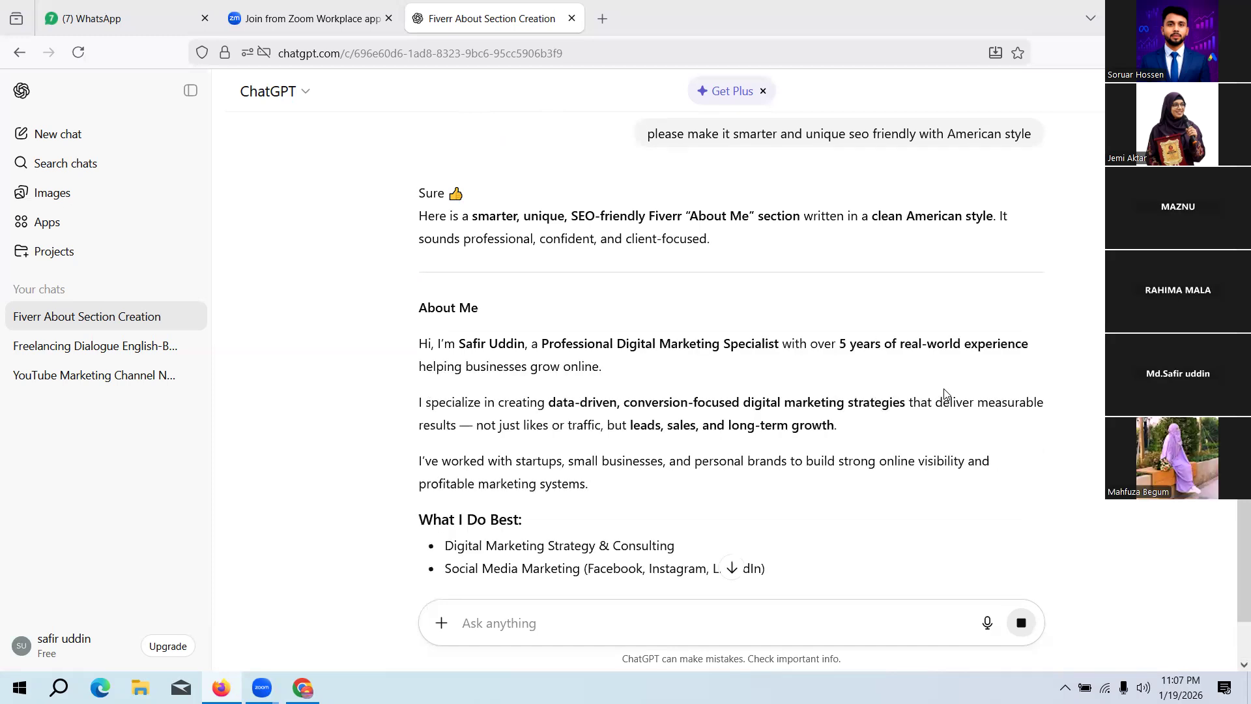
scroll(912, 326, down, 5)
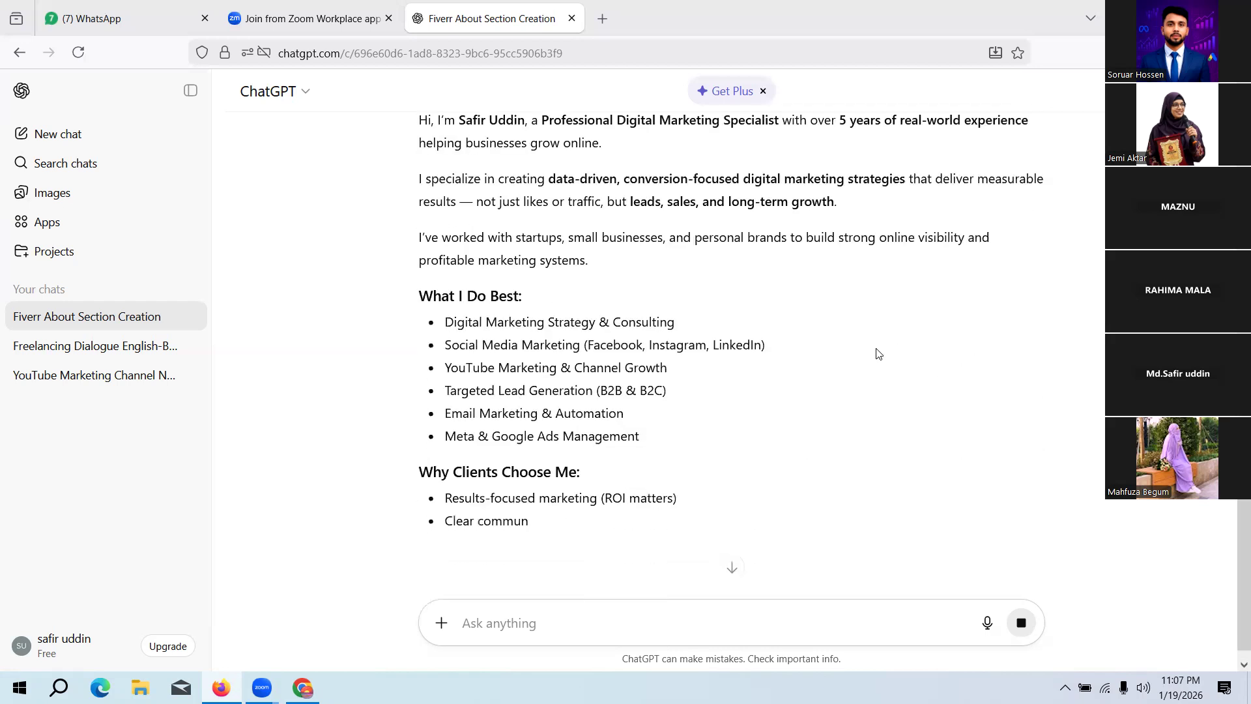
scroll(782, 404, down, 1)
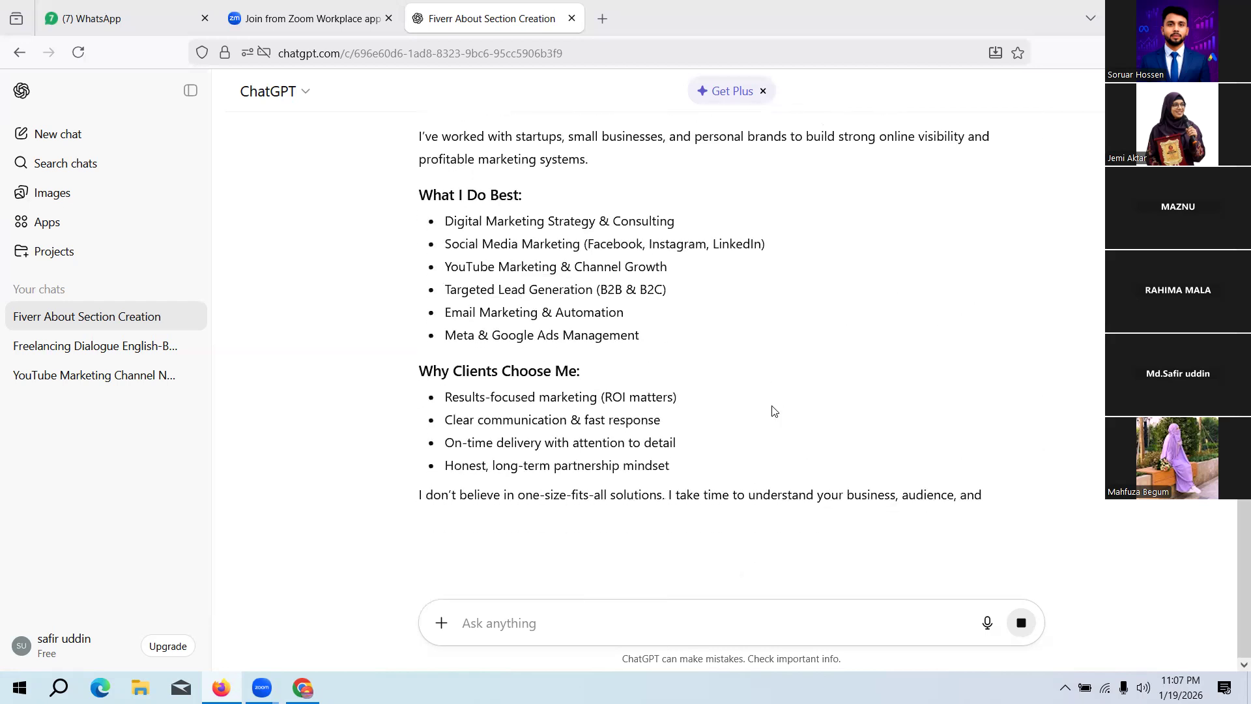
scroll(772, 413, down, 2)
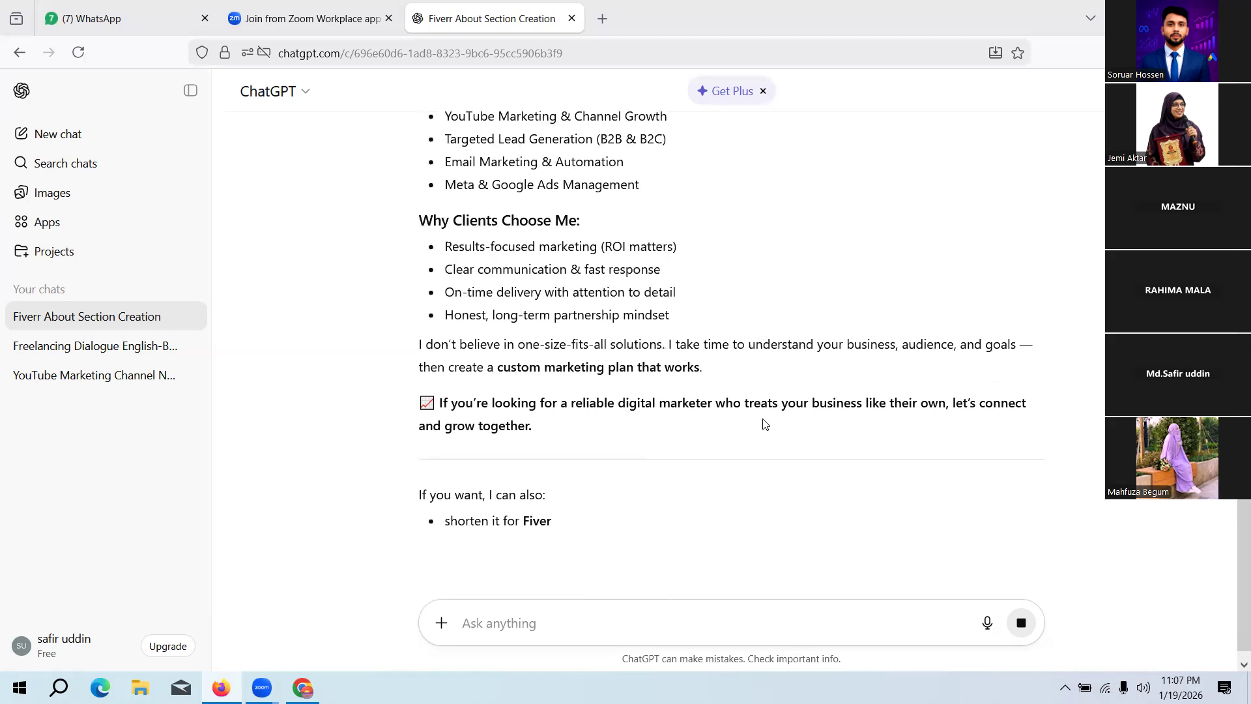
Step: Send ChatGPT the follow-up "make me little shorter and smarter" and read through the shortened About text
scroll(759, 427, down, 3)
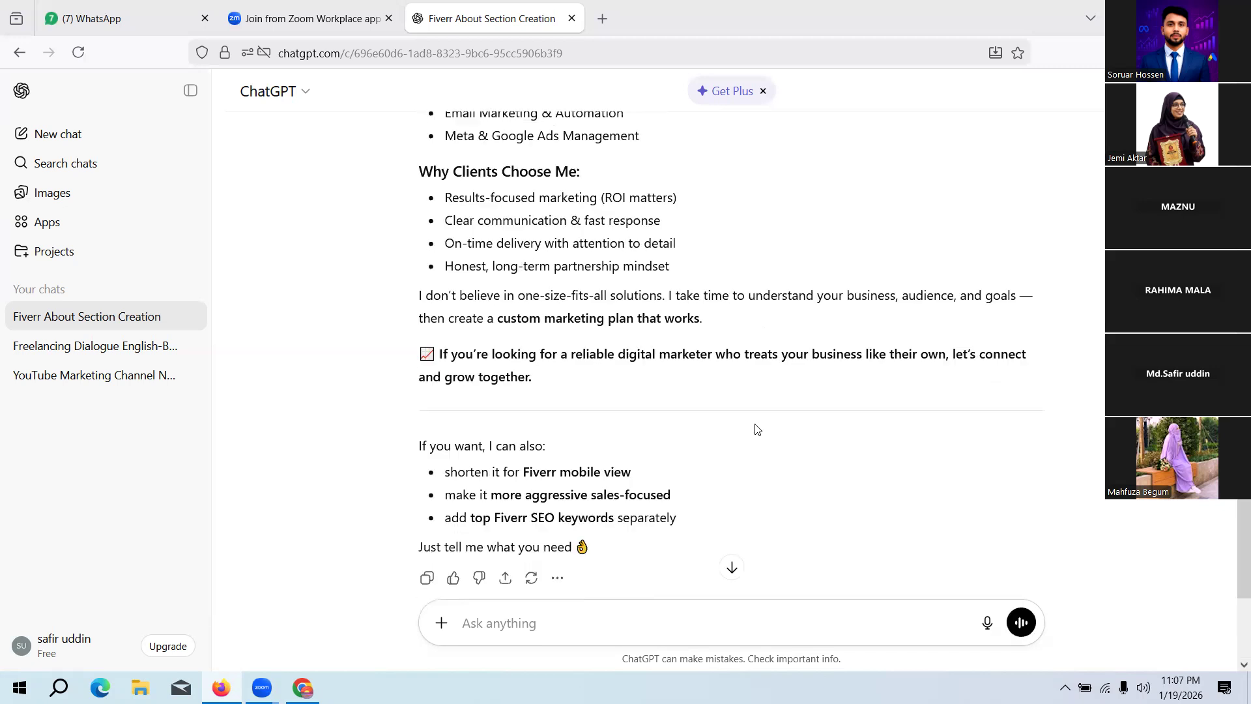
scroll(756, 432, up, 6)
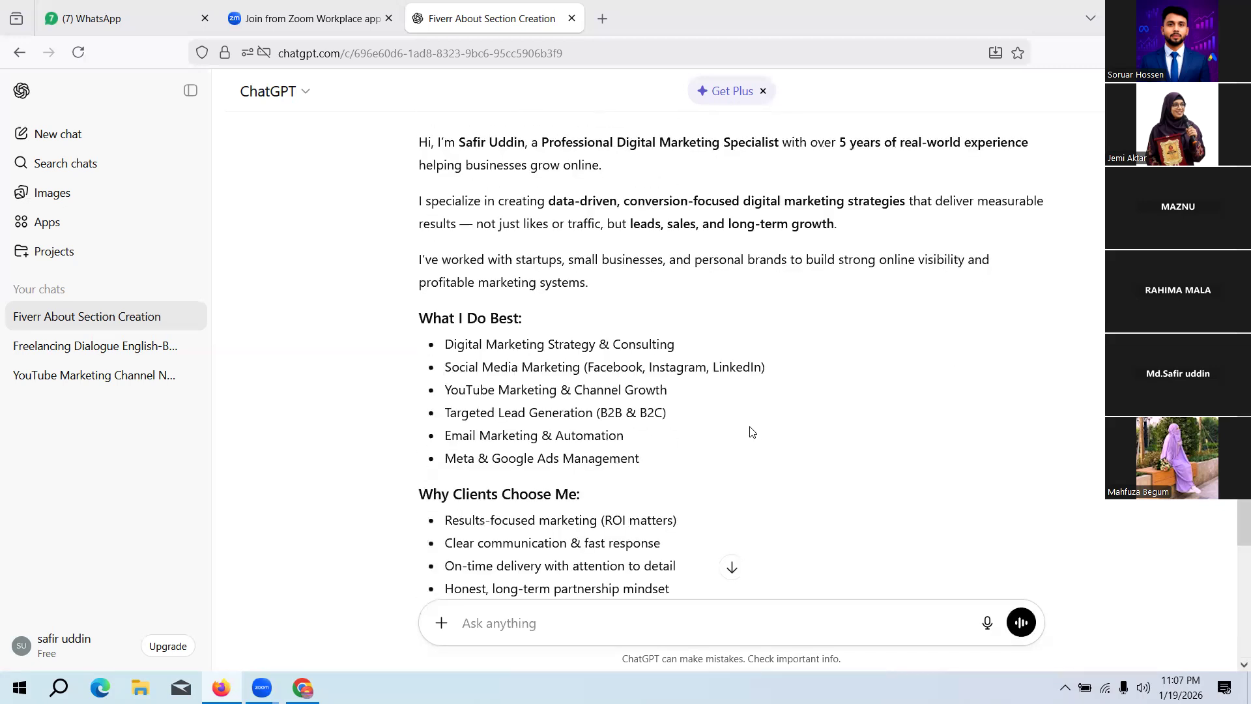
scroll(750, 432, up, 5)
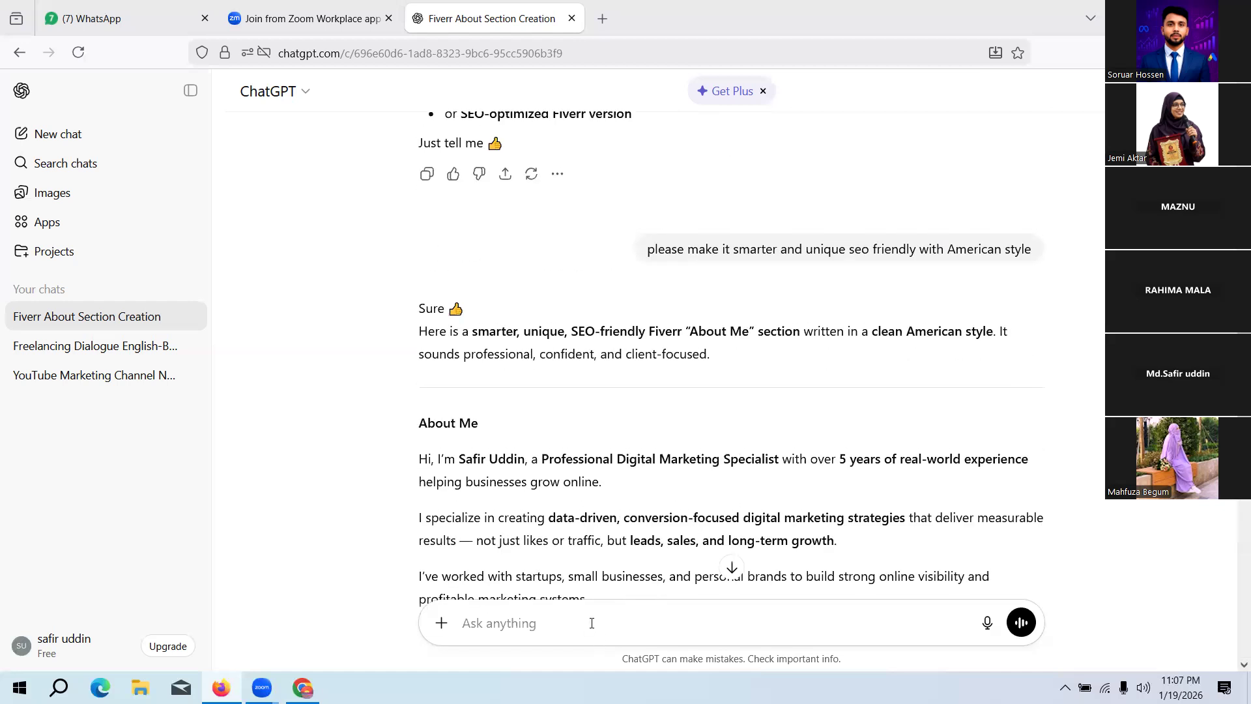
text(make me little short)
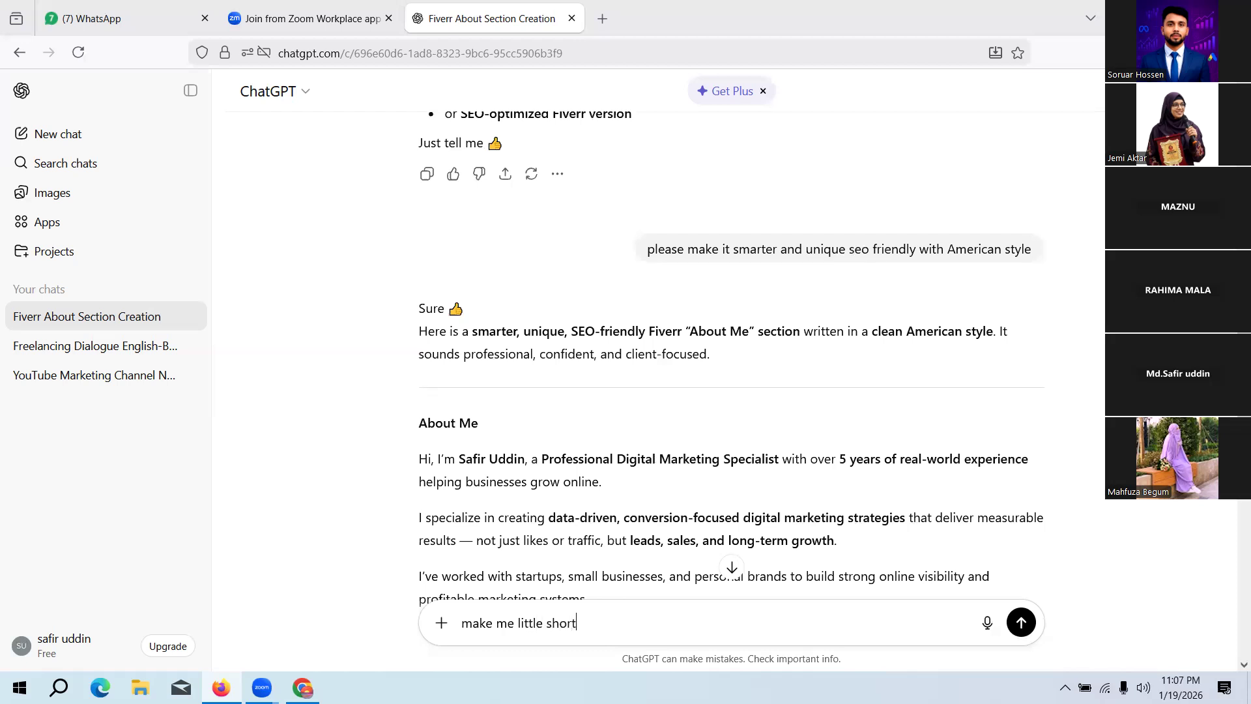
text(er d)
key(BackSpace)
text(and smarter)
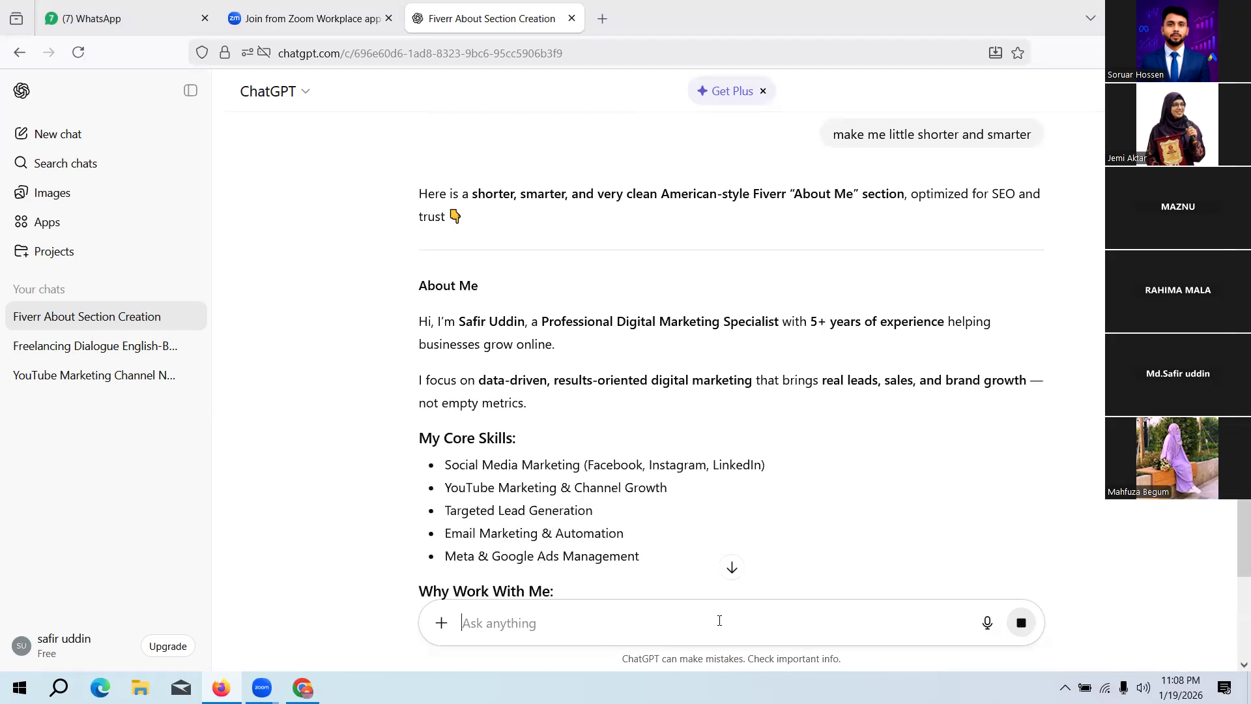
scroll(632, 365, down, 5)
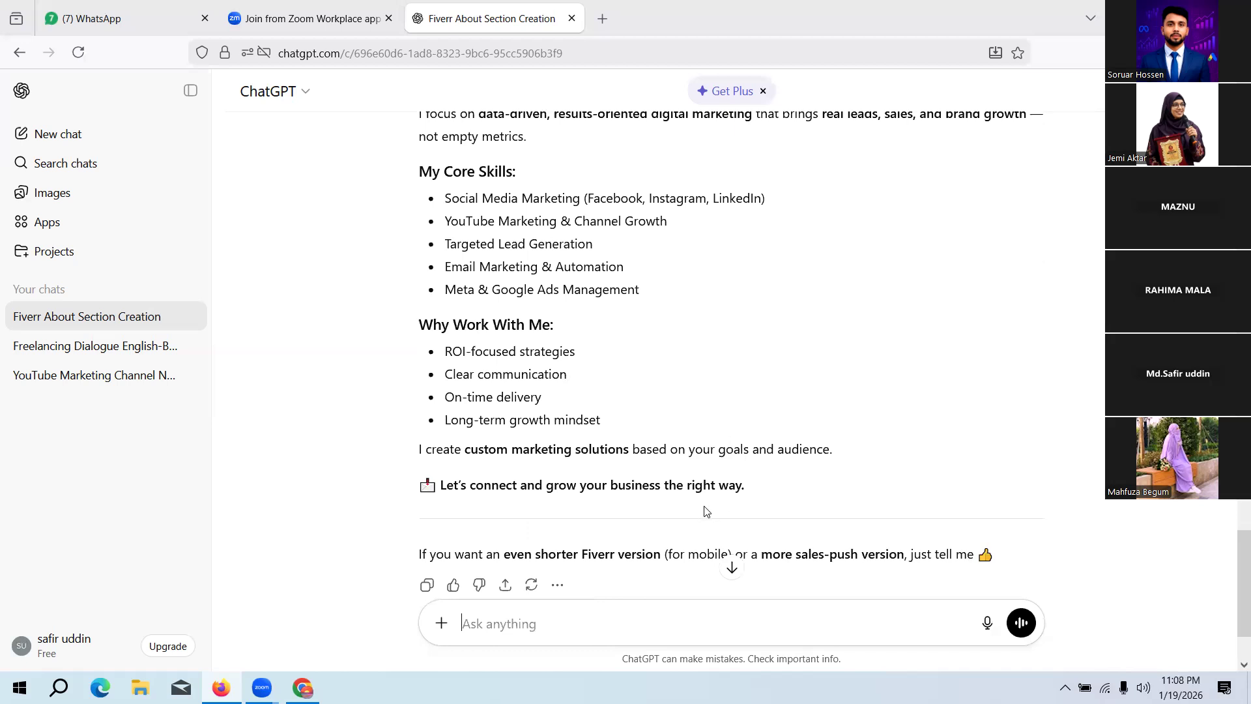
drag(784, 488, 483, 485)
drag(435, 430, 411, 377)
scroll(412, 376, down, 3)
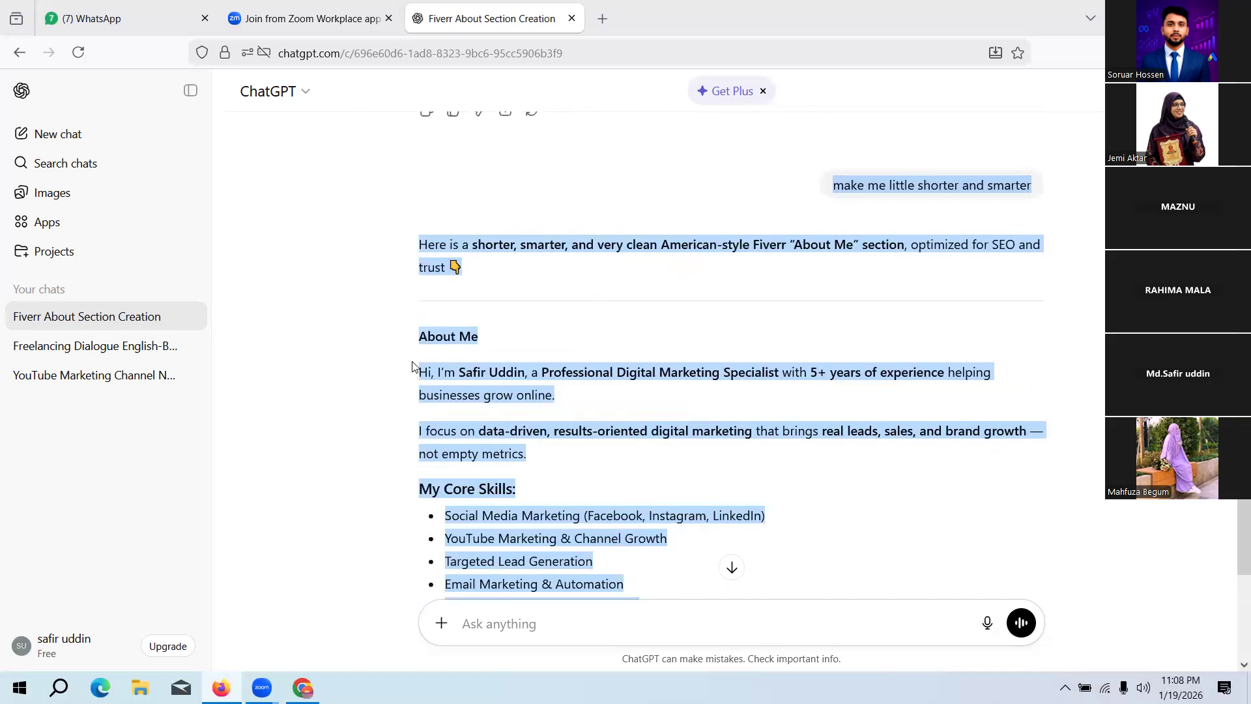
scroll(365, 338, down, 5)
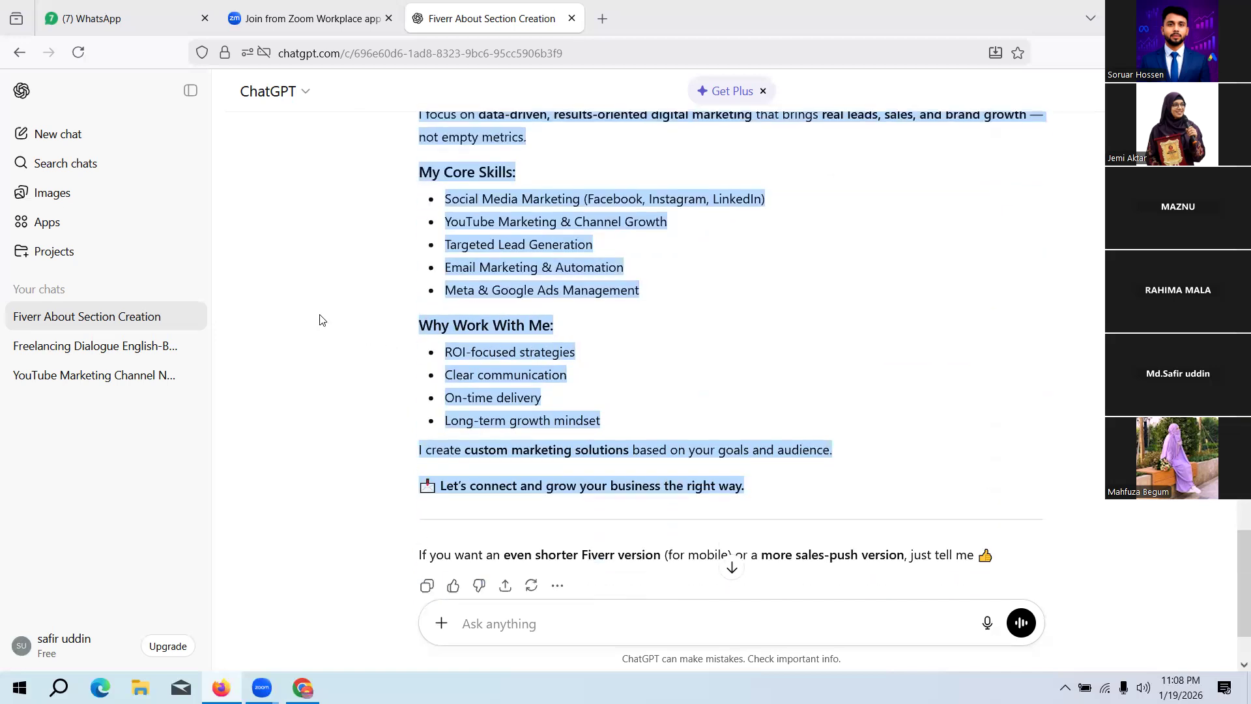
click(319, 316)
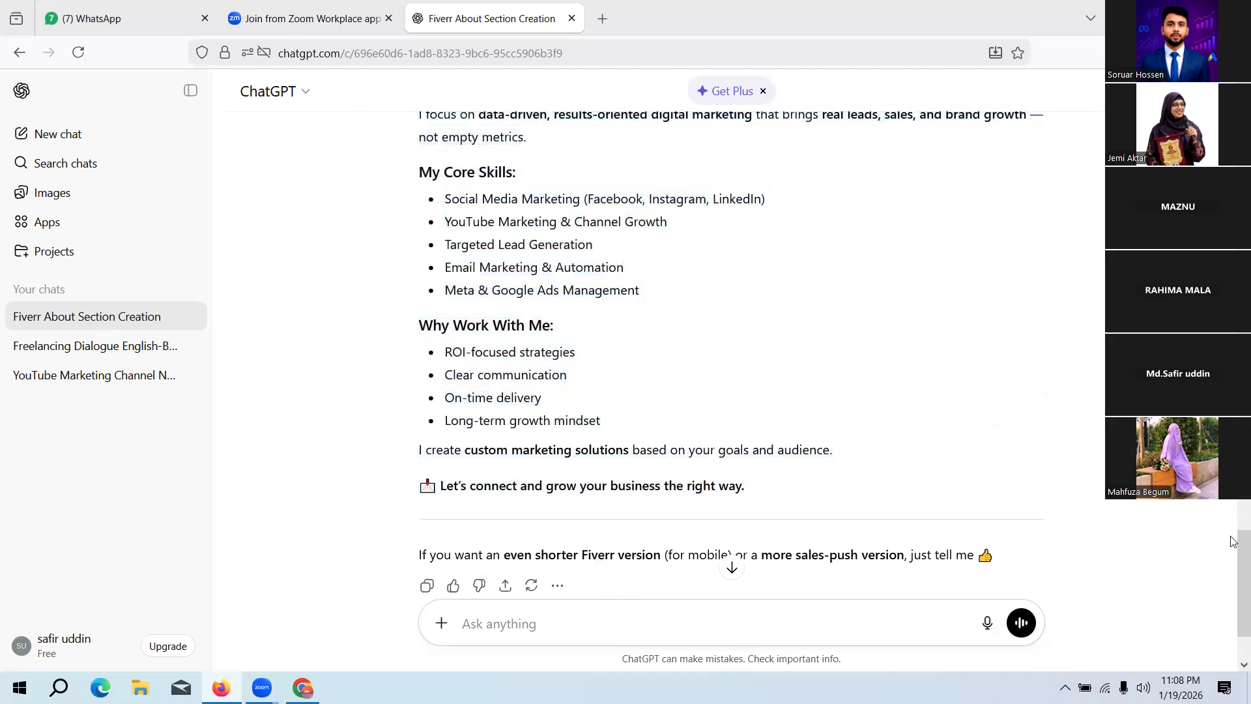
drag(1233, 551, 1231, 524)
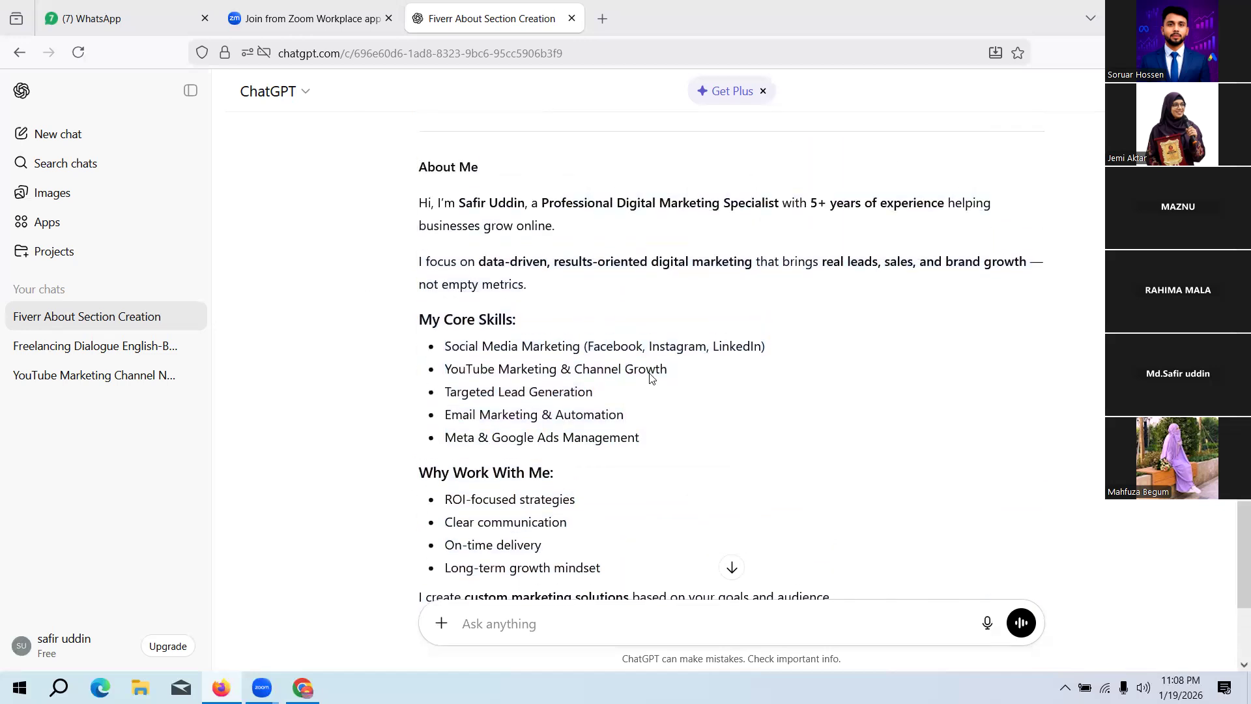
drag(422, 207, 794, 437)
scroll(795, 439, down, 1)
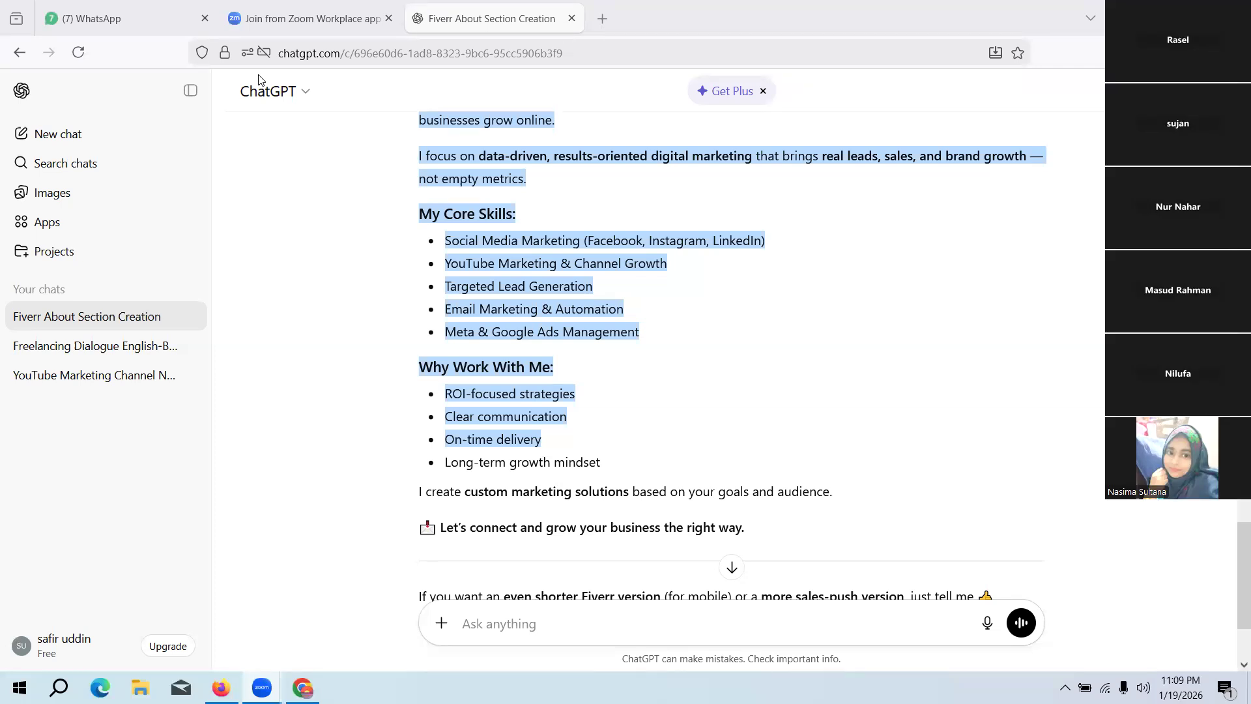
click(825, 271)
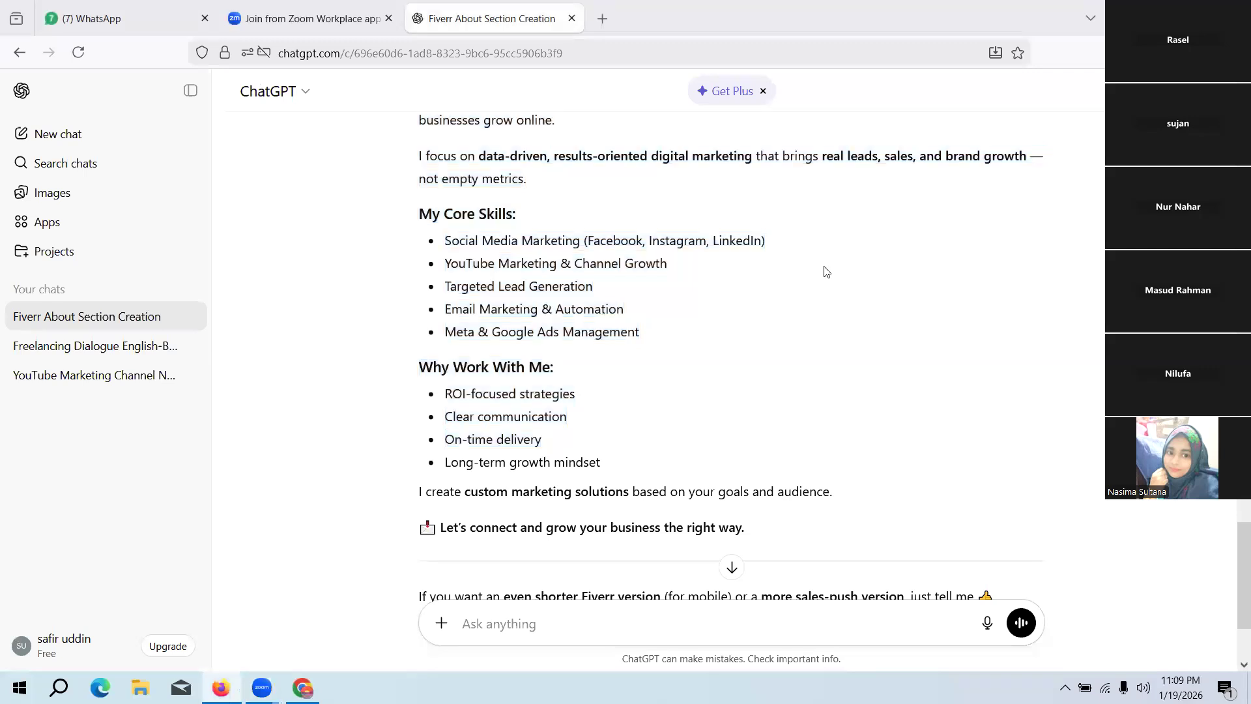
Step: Copy the shortened About text from its "Hi" greeting through "Let's connect and grow your business the right way."
scroll(826, 271, up, 2)
scroll(840, 271, up, 2)
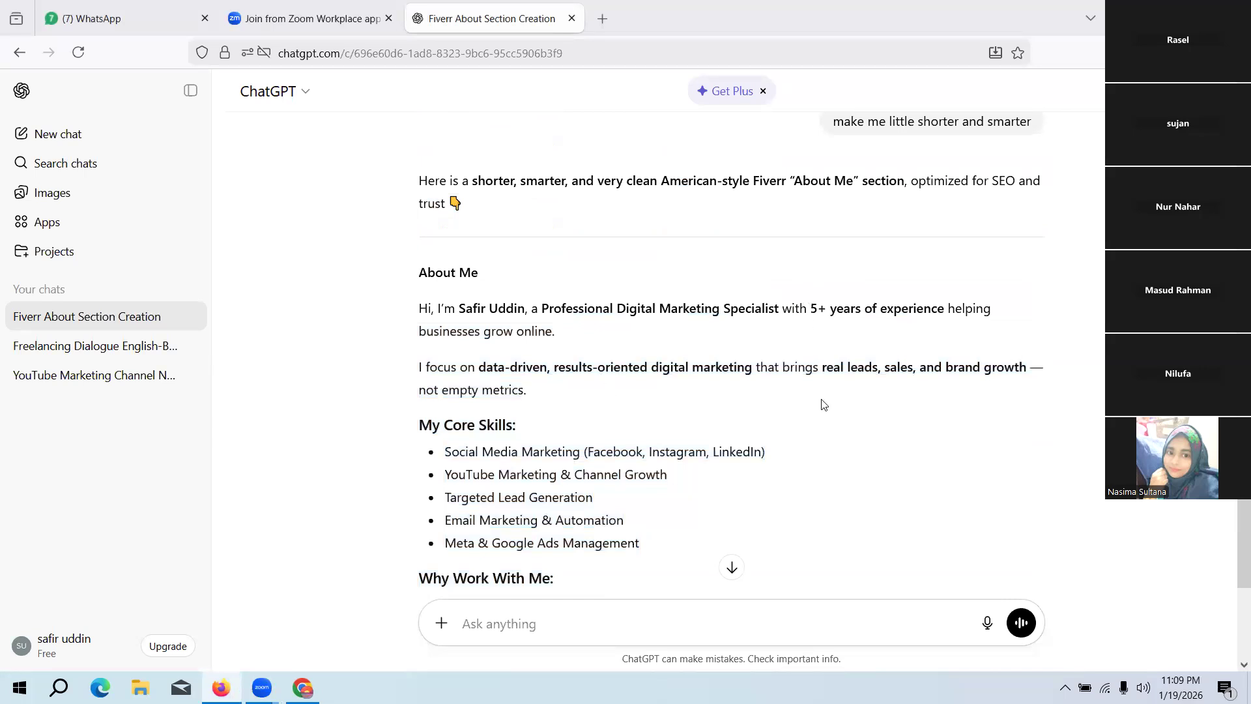
drag(416, 310, 792, 431)
scroll(616, 403, down, 2)
scroll(625, 424, down, 4)
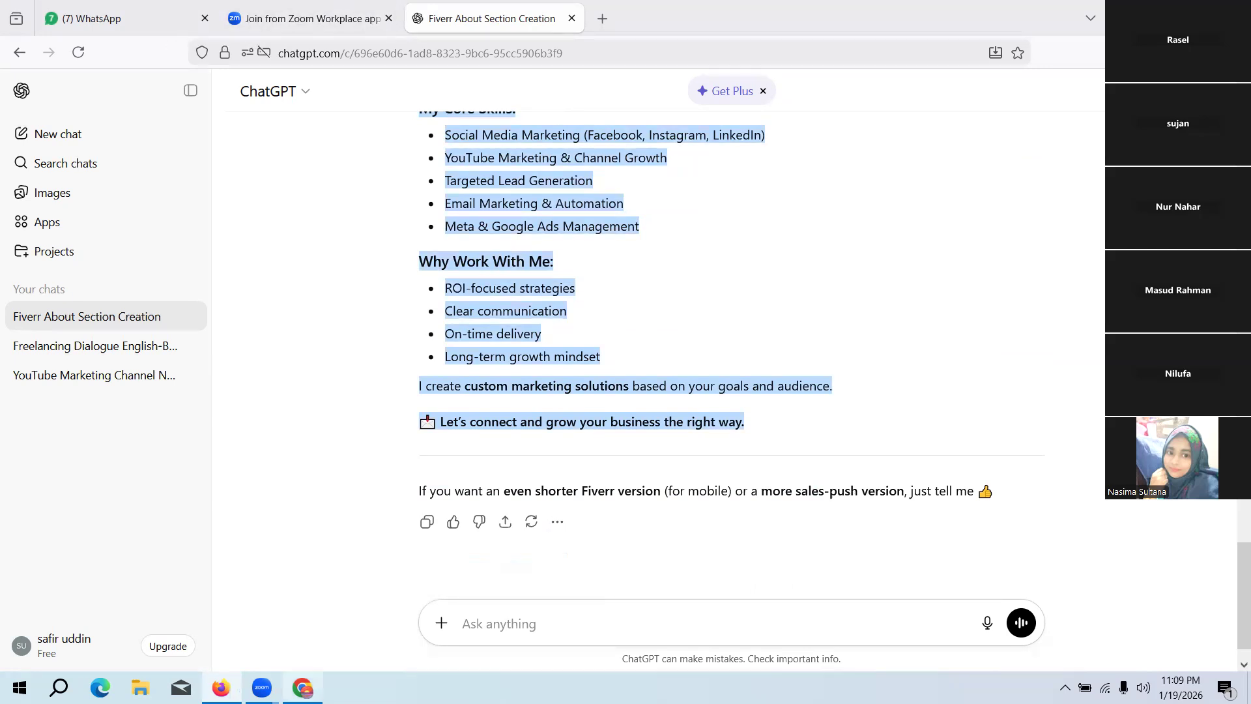
Step: Switch to the Fiverr profile in Chrome and replace the entire About description with the copied ChatGPT text
click(302, 687)
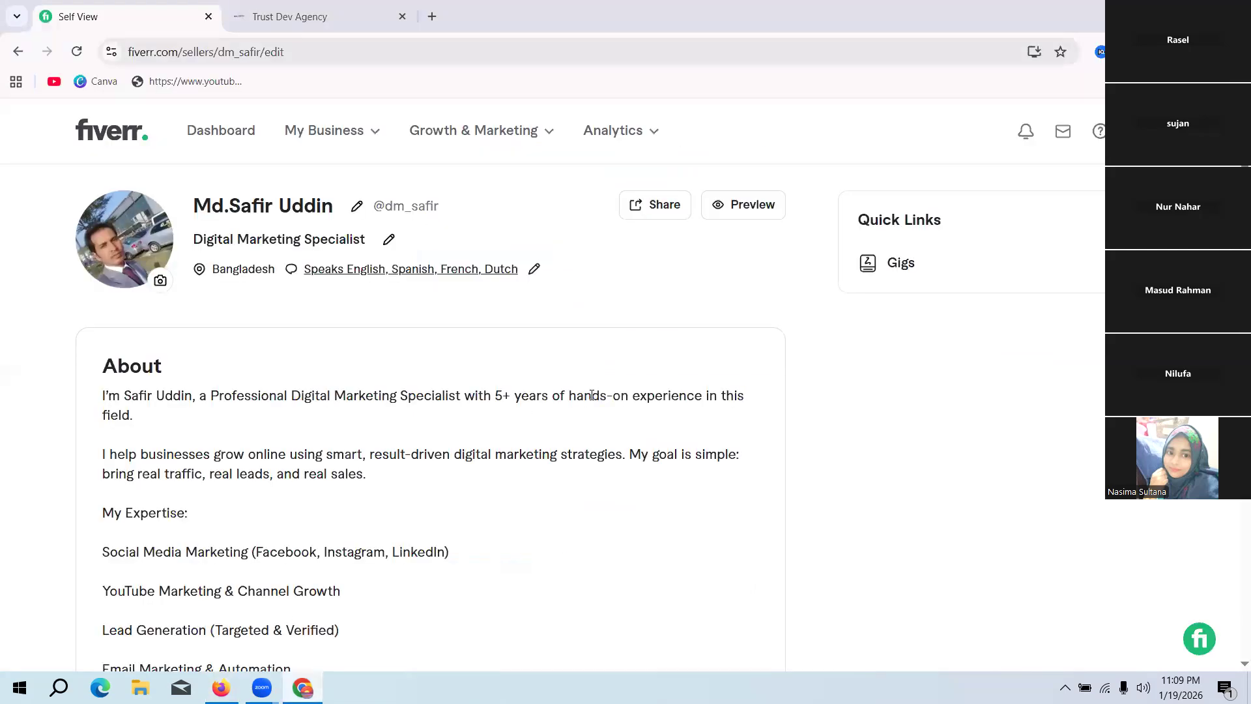
scroll(573, 393, down, 3)
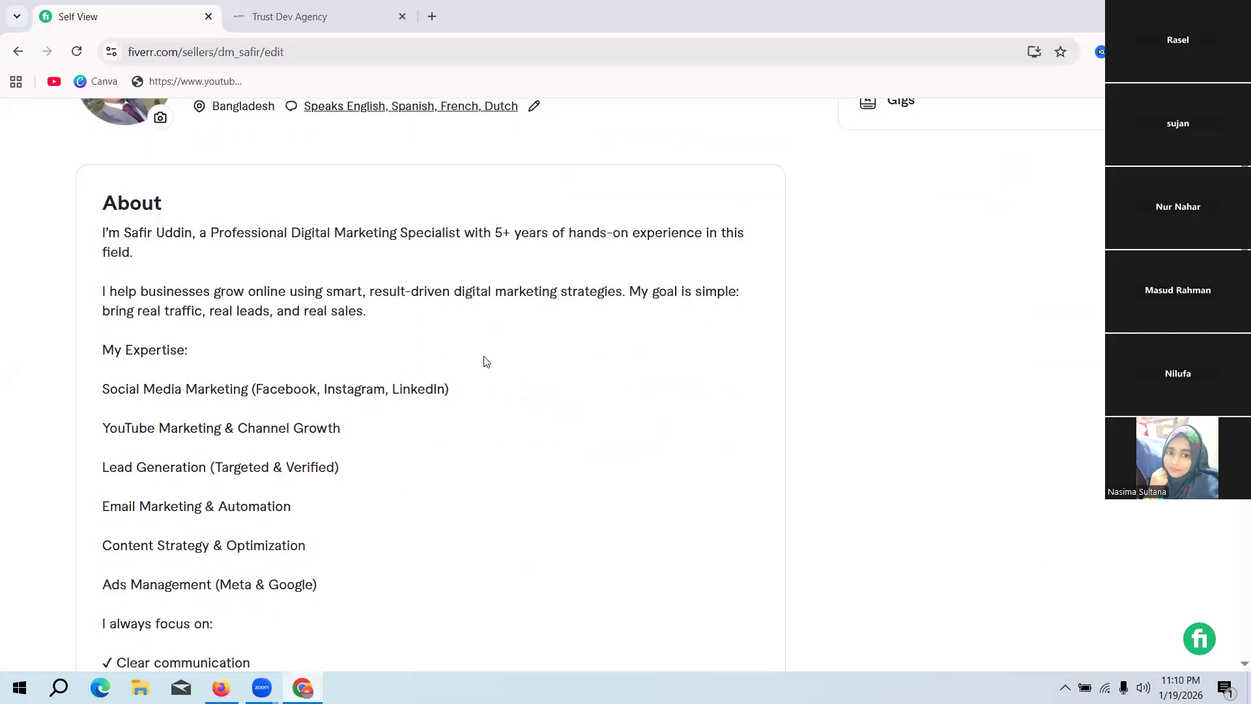
scroll(493, 327, down, 3)
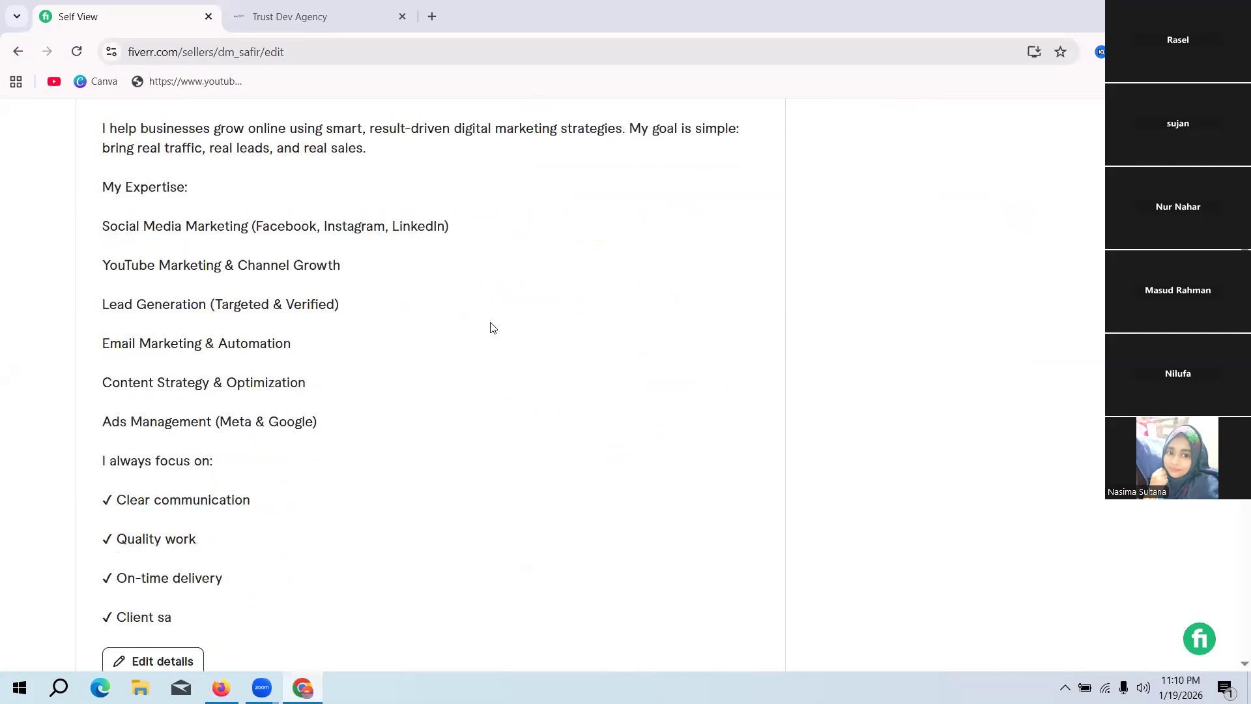
scroll(479, 329, down, 3)
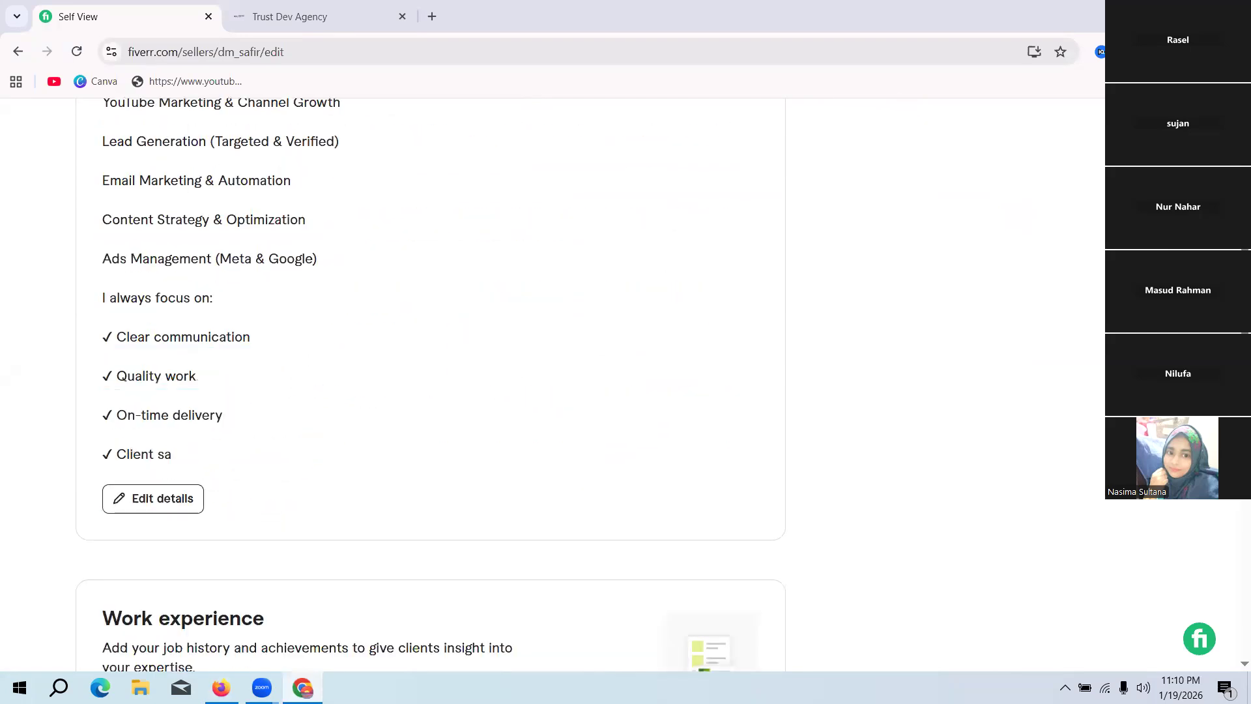
click(184, 508)
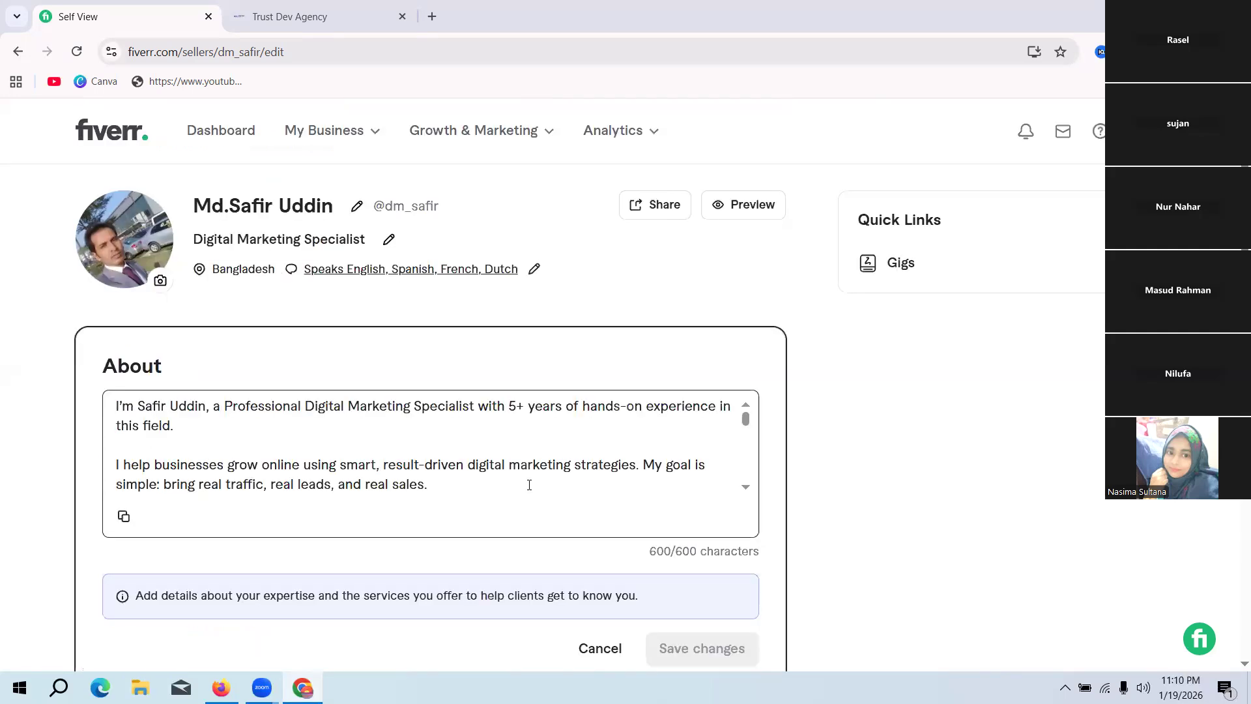
key(ctrl+a)
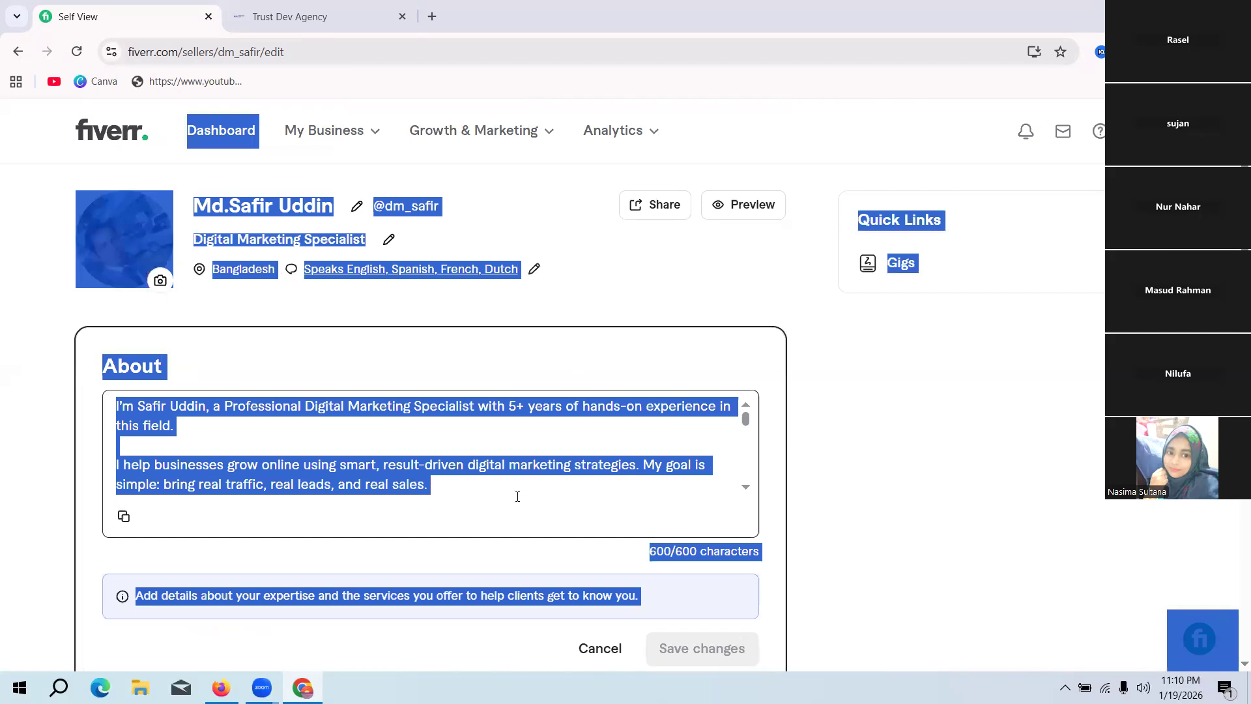
click(526, 489)
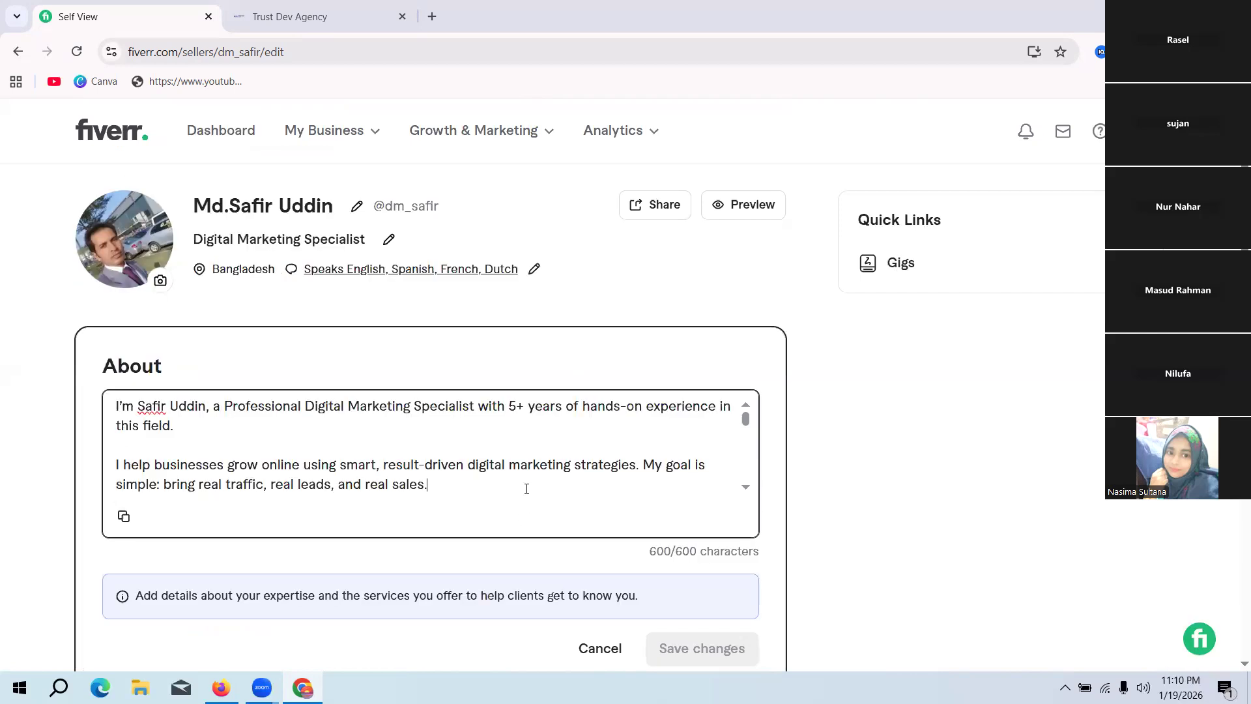
key(ctrl+a)
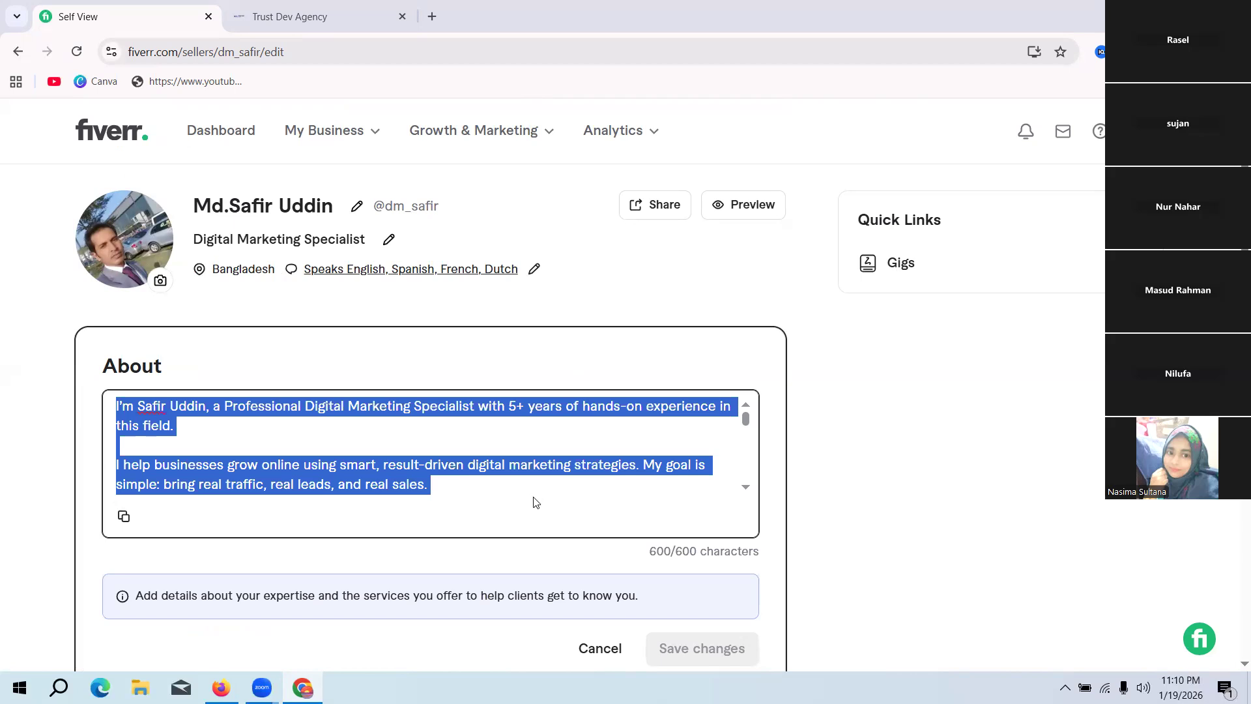
key(BackSpace)
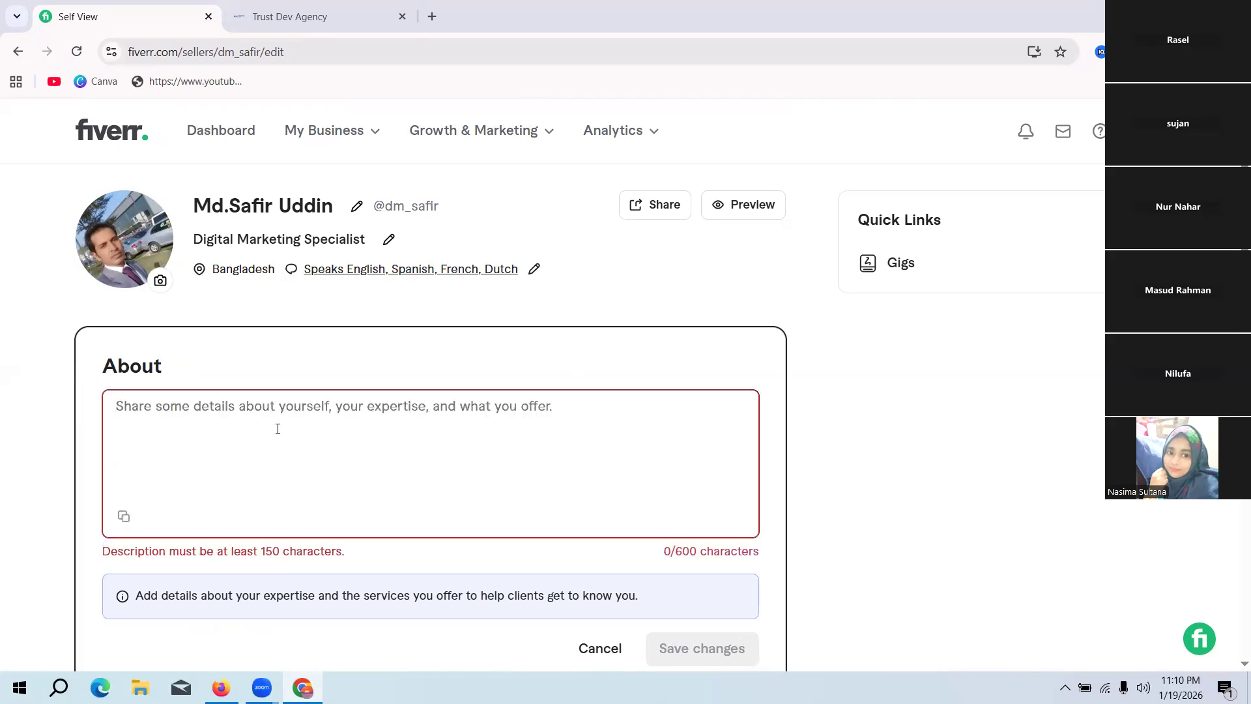
key(ctrl+v)
scroll(320, 449, up, 10)
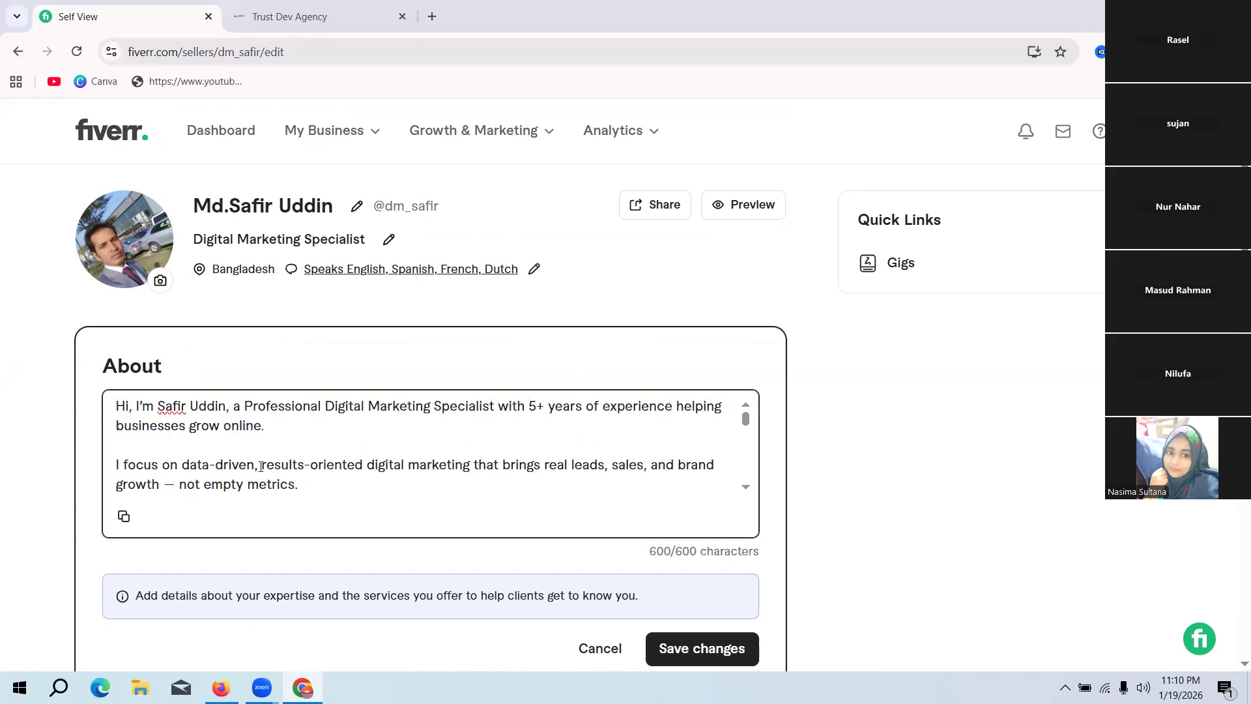
Step: Remove the blank lines between the two intro paragraphs and below the "My Core Skills:" heading in the About description
click(162, 445)
key(BackSpace)
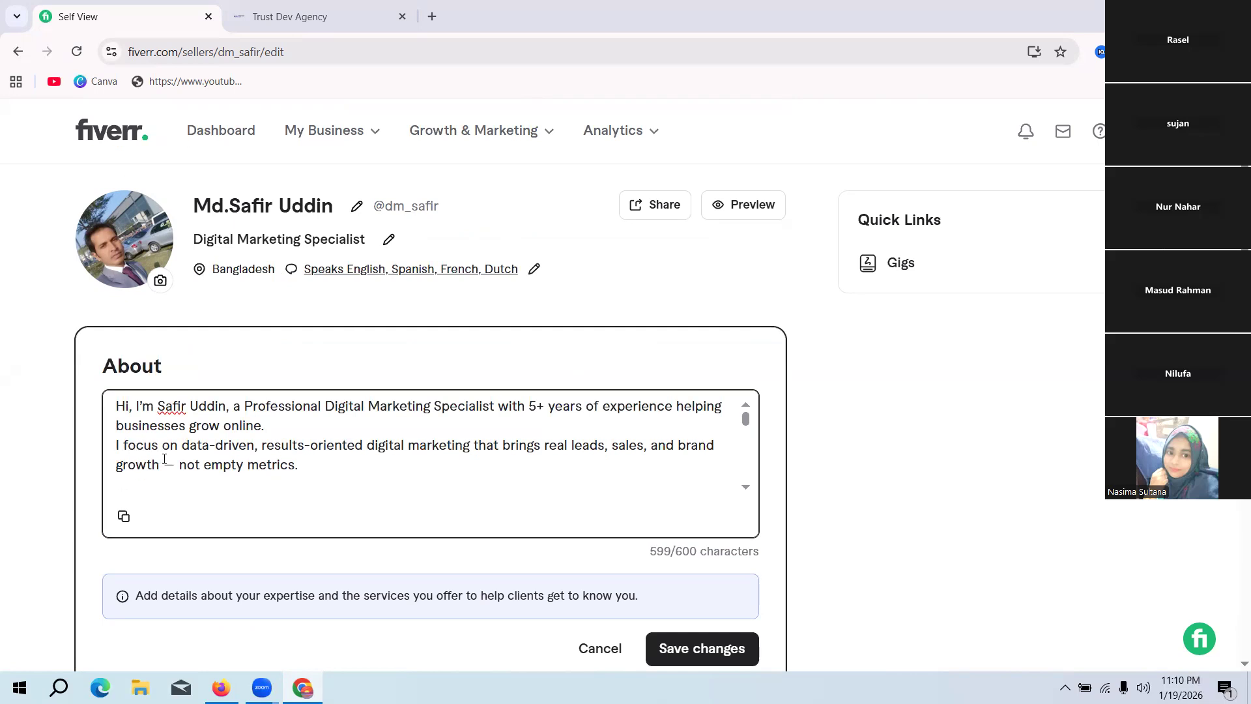
scroll(163, 464, down, 2)
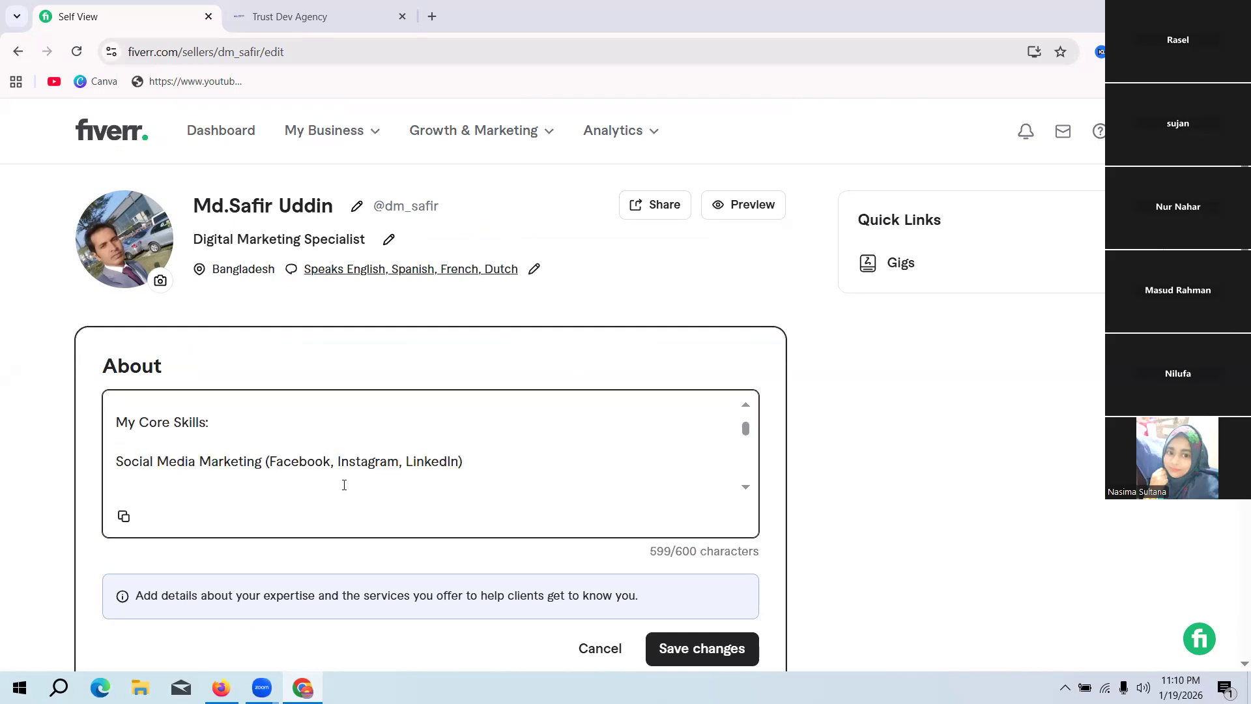
scroll(344, 484, up, 2)
click(156, 483)
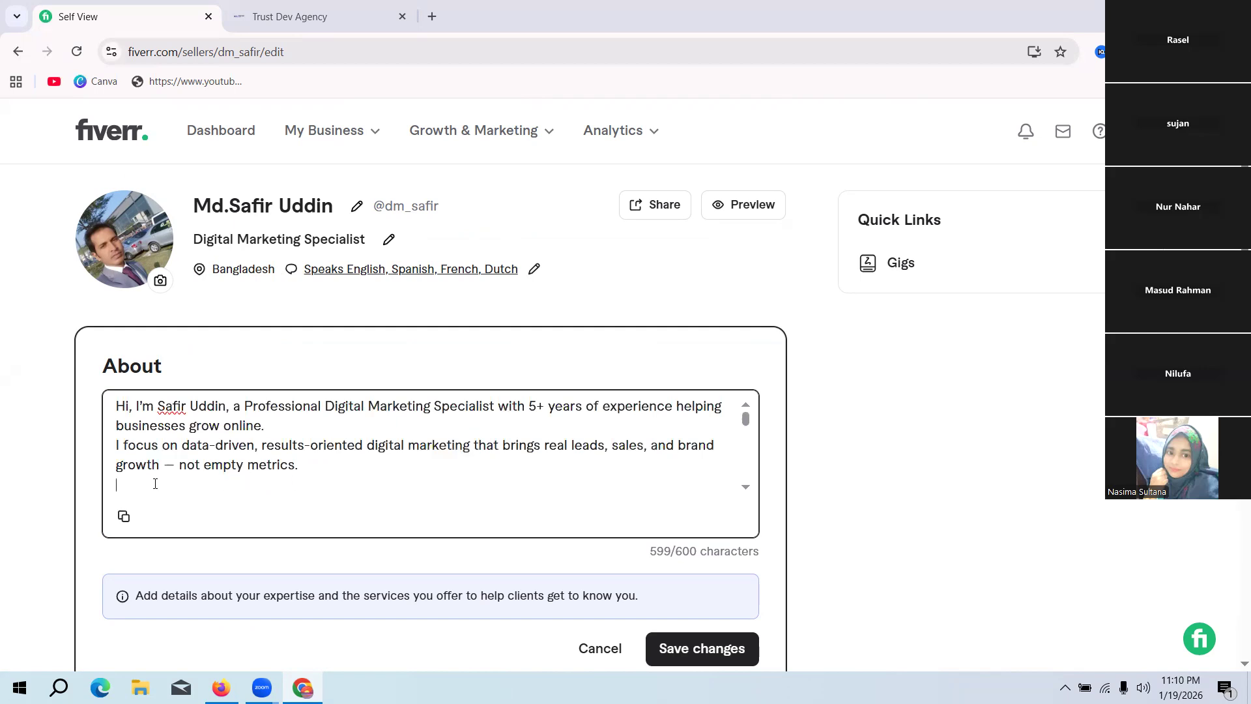
key(BackSpace)
key(Return)
scroll(284, 491, down, 2)
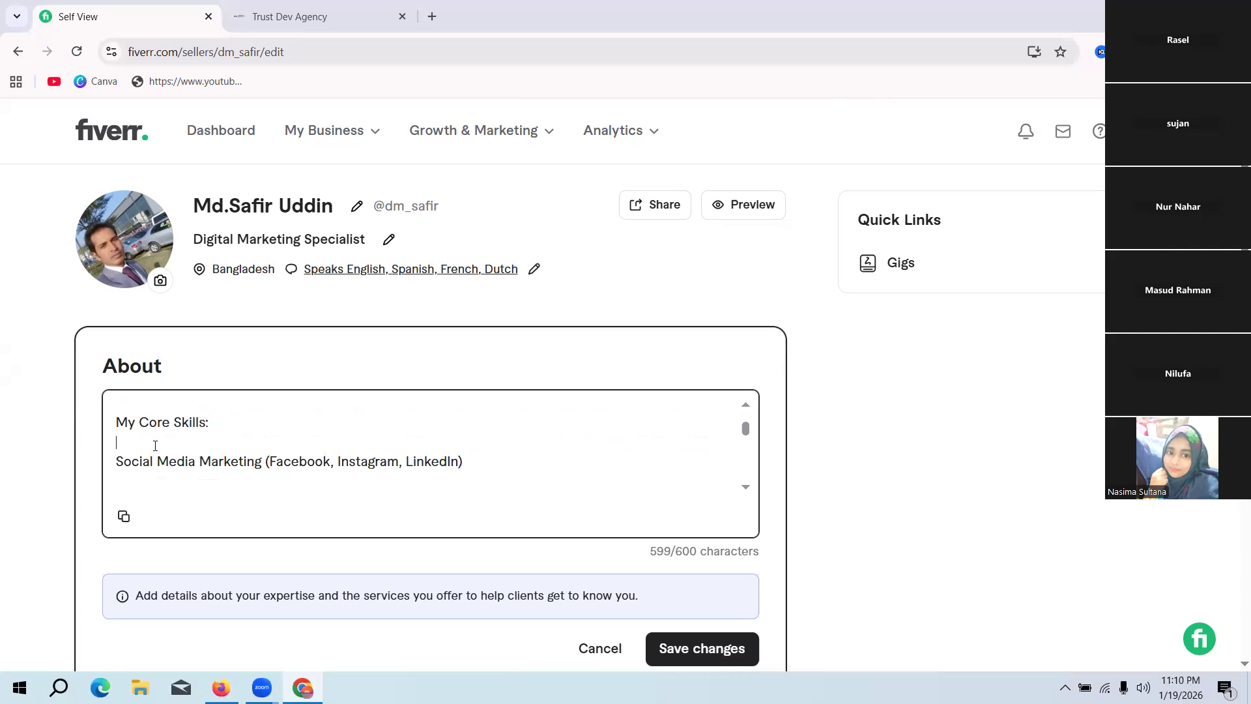
key(BackSpace)
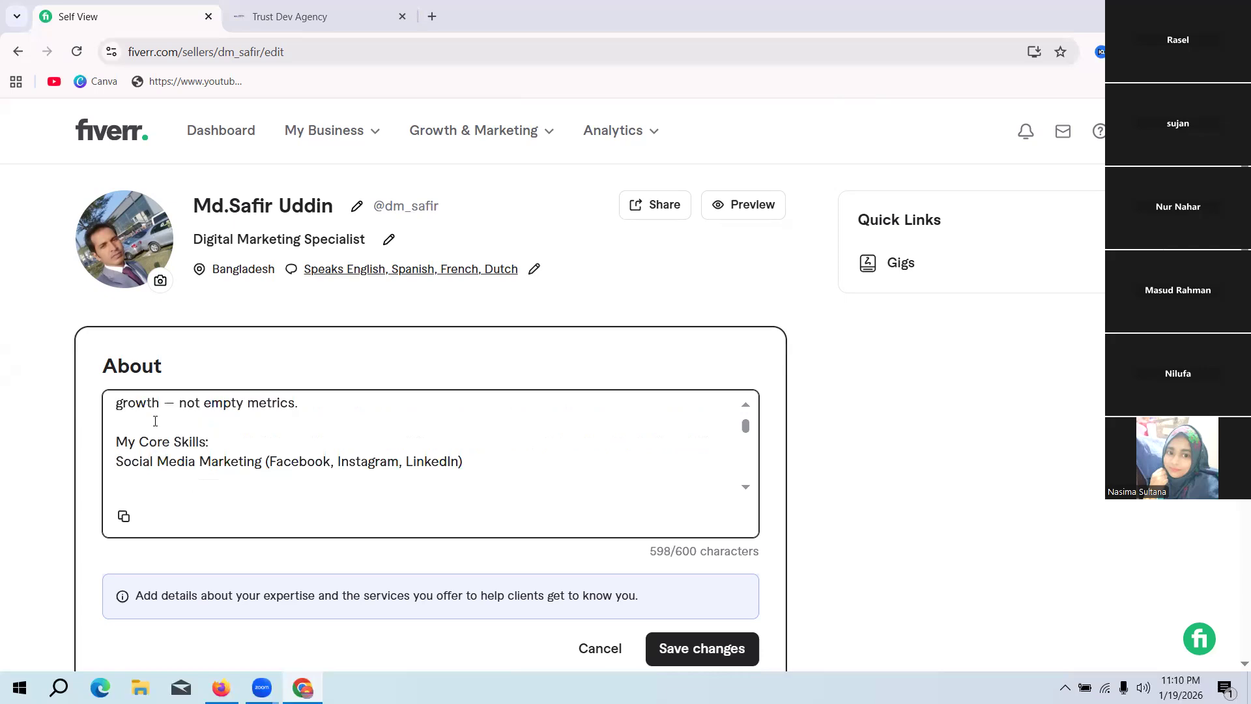
scroll(392, 475, up, 2)
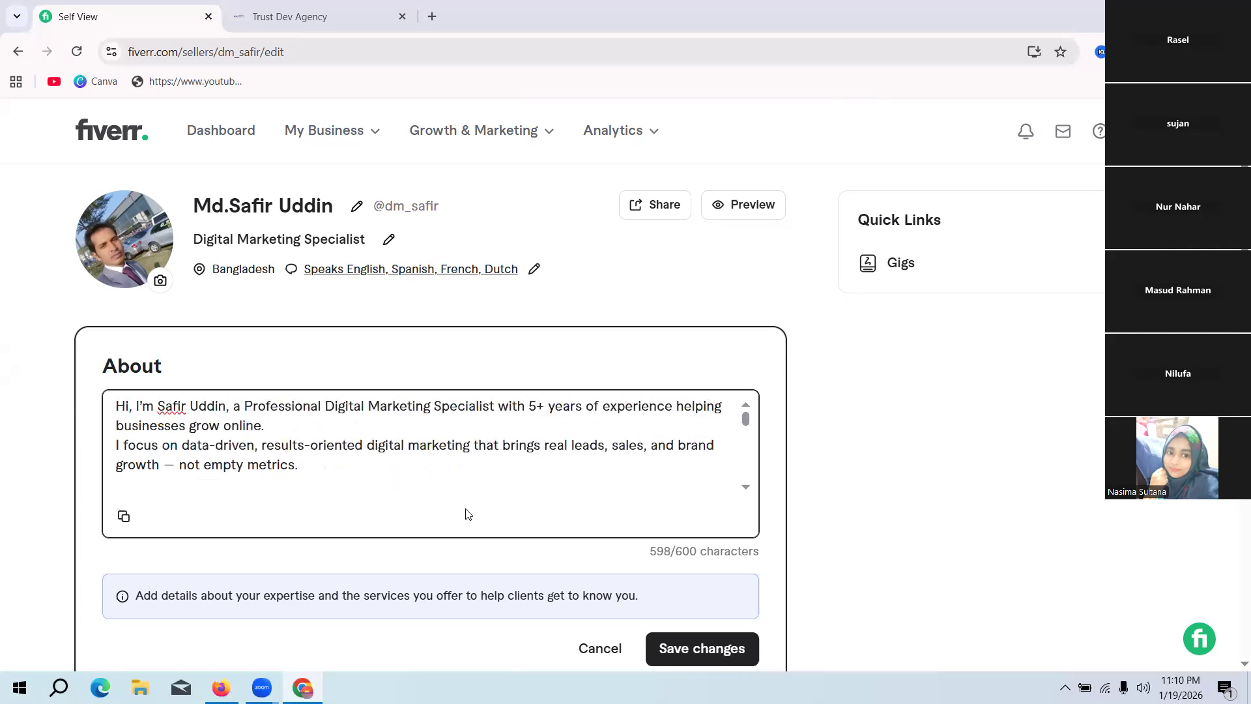
Step: Remove the blank lines between the five core skills in the About description, keeping one blank line above "Why Work With Me:"
scroll(358, 488, down, 5)
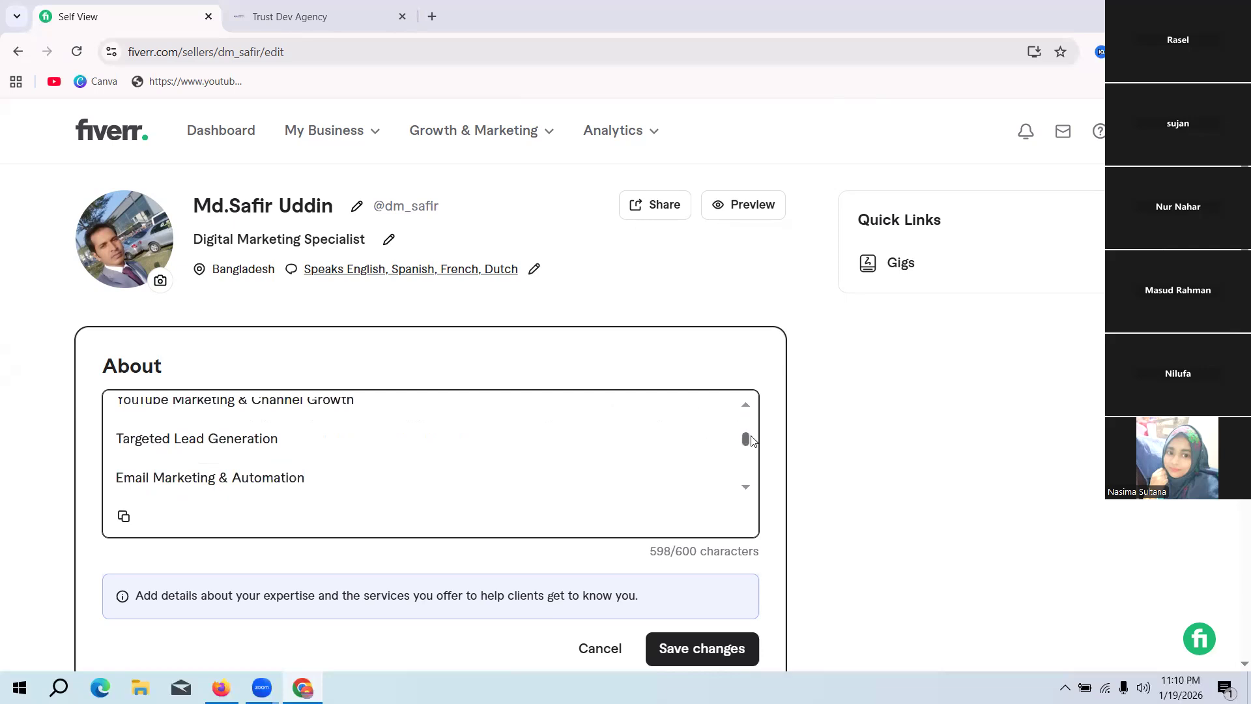
drag(742, 440, 745, 435)
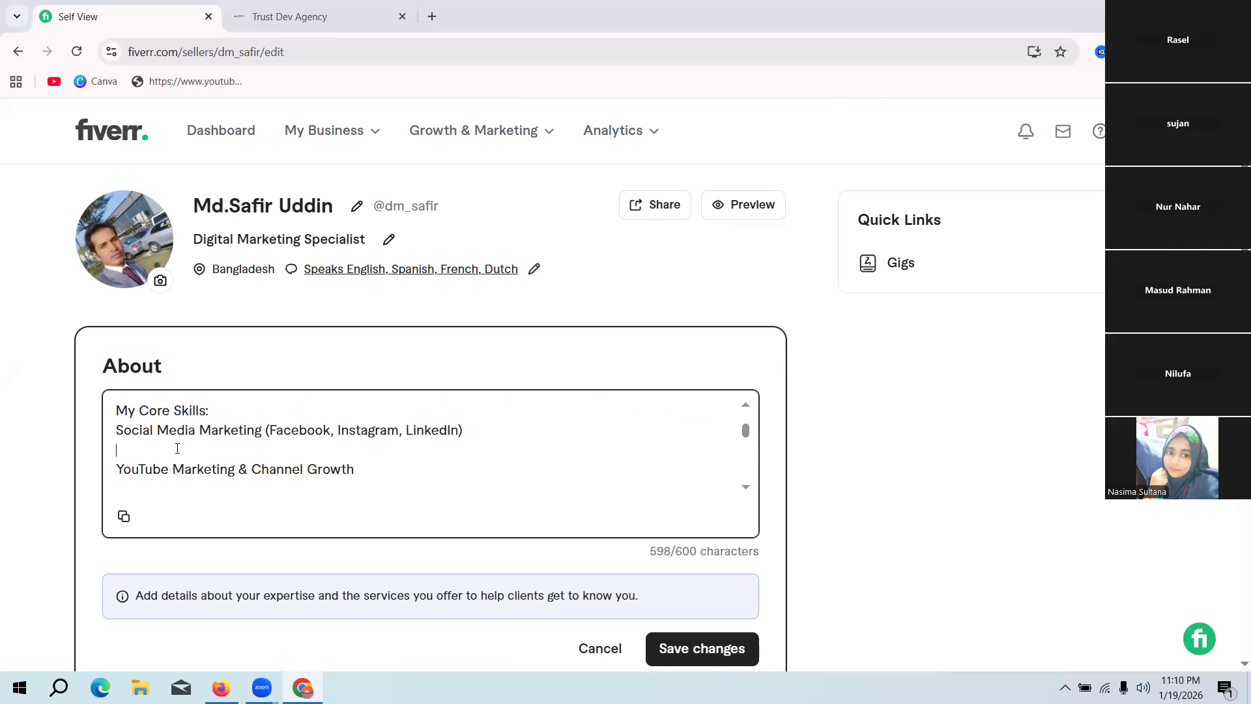
key(BackSpace)
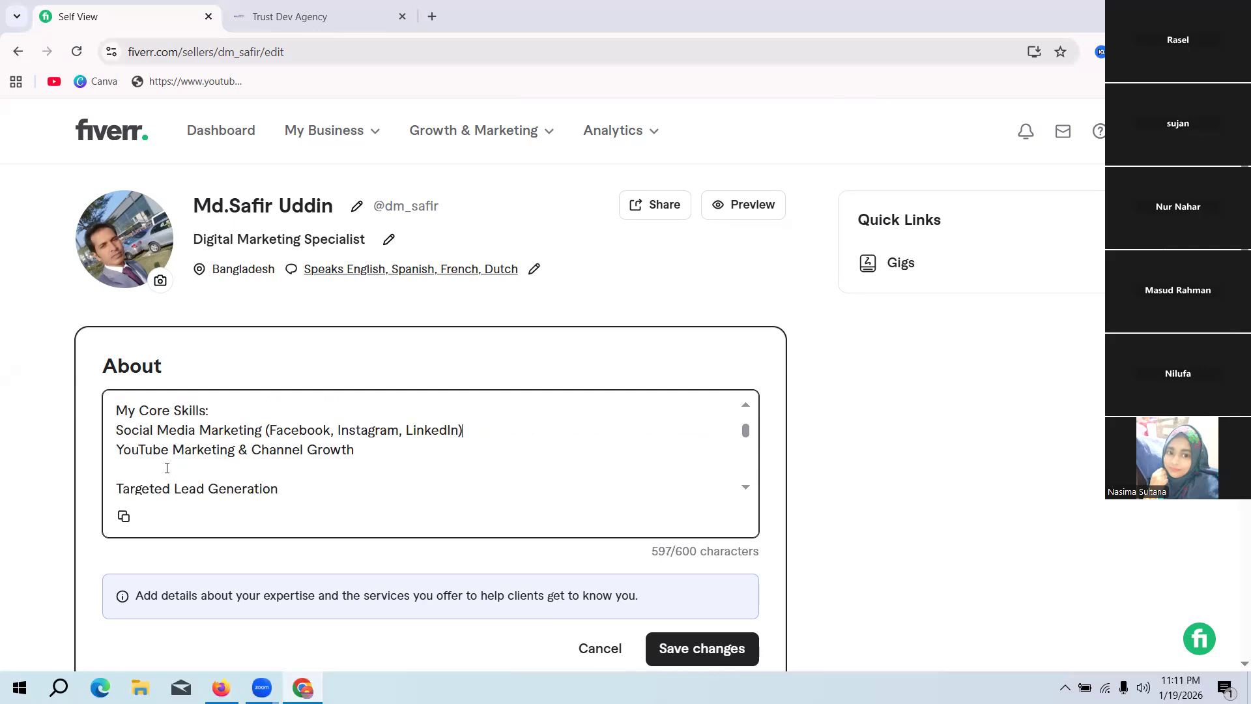
click(167, 468)
key(BackSpace)
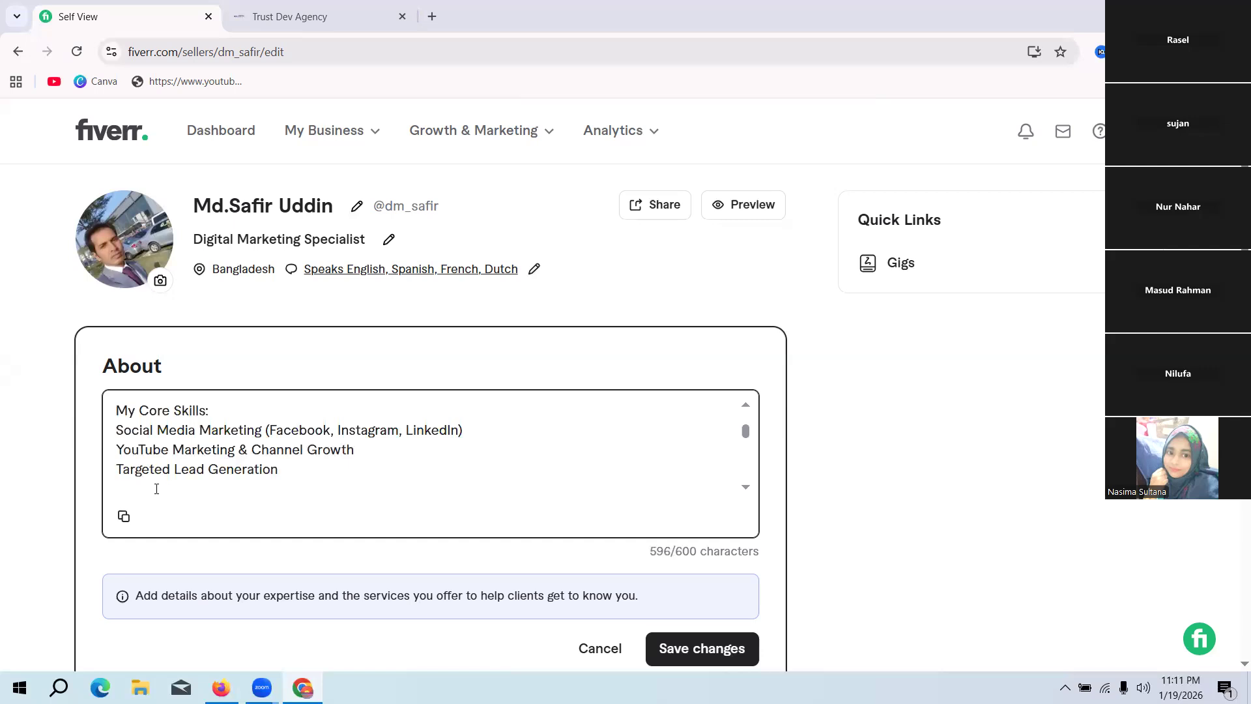
click(157, 488)
key(BackSpace)
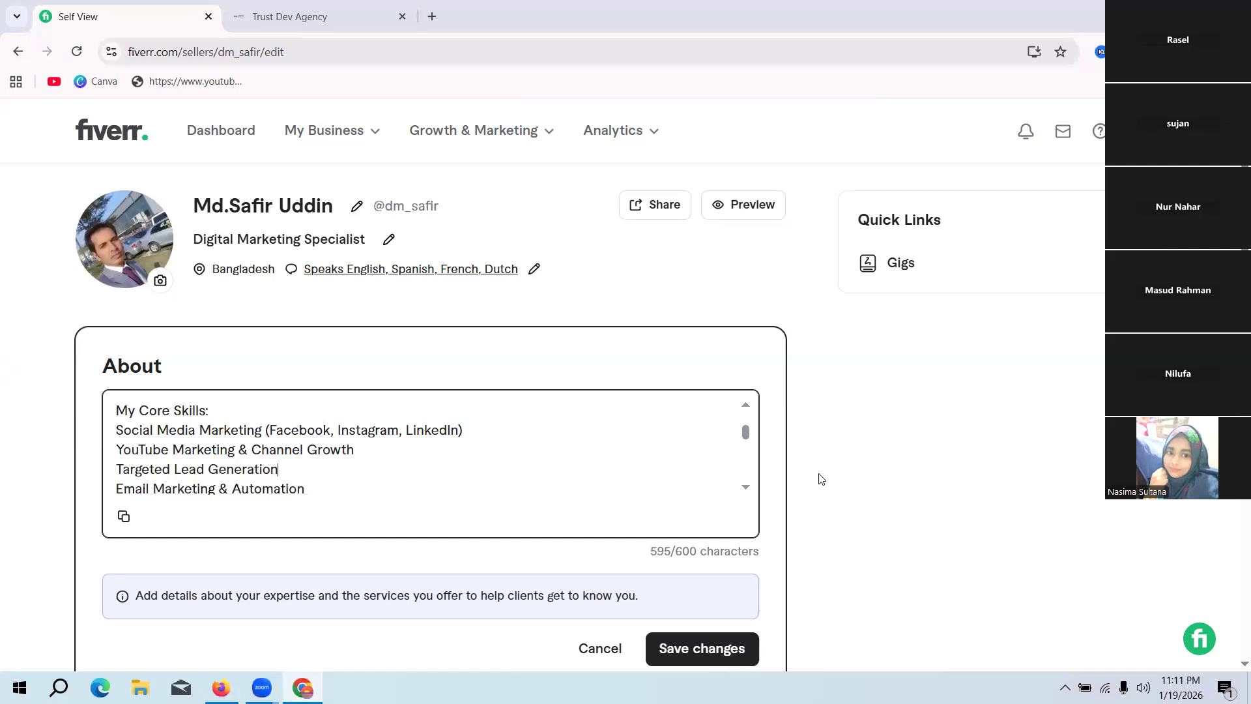
drag(745, 433, 749, 442)
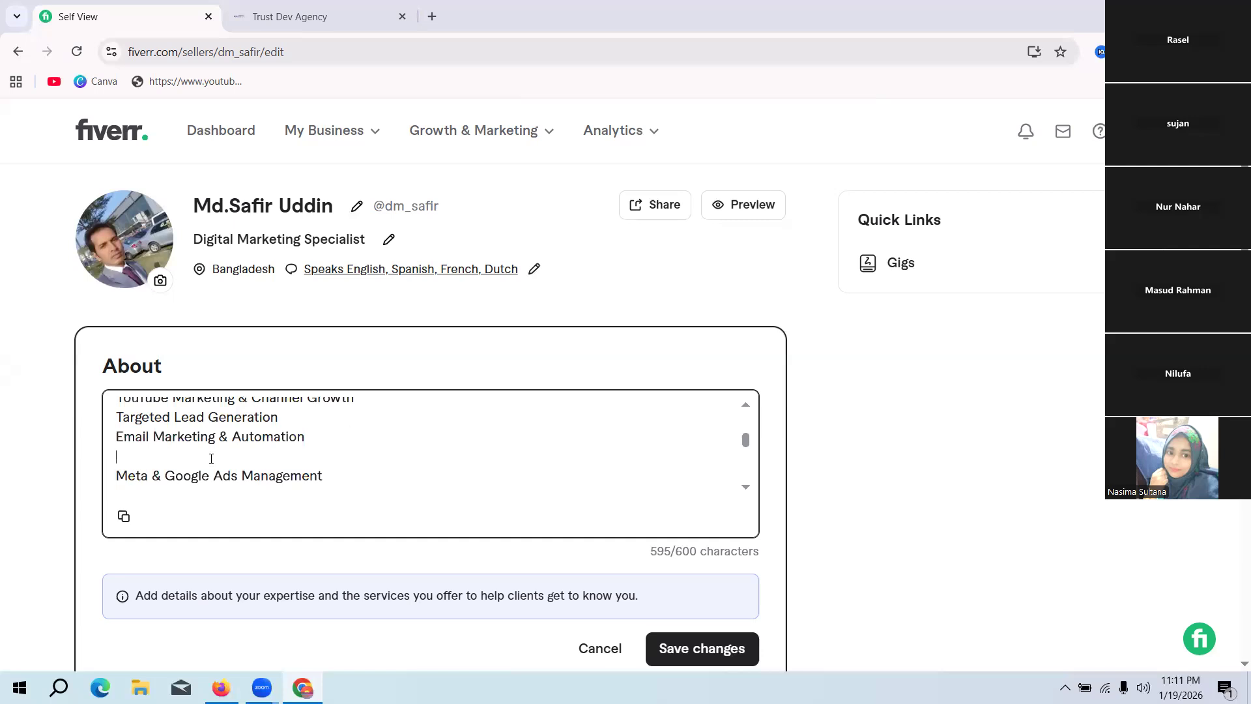
key(BackSpace)
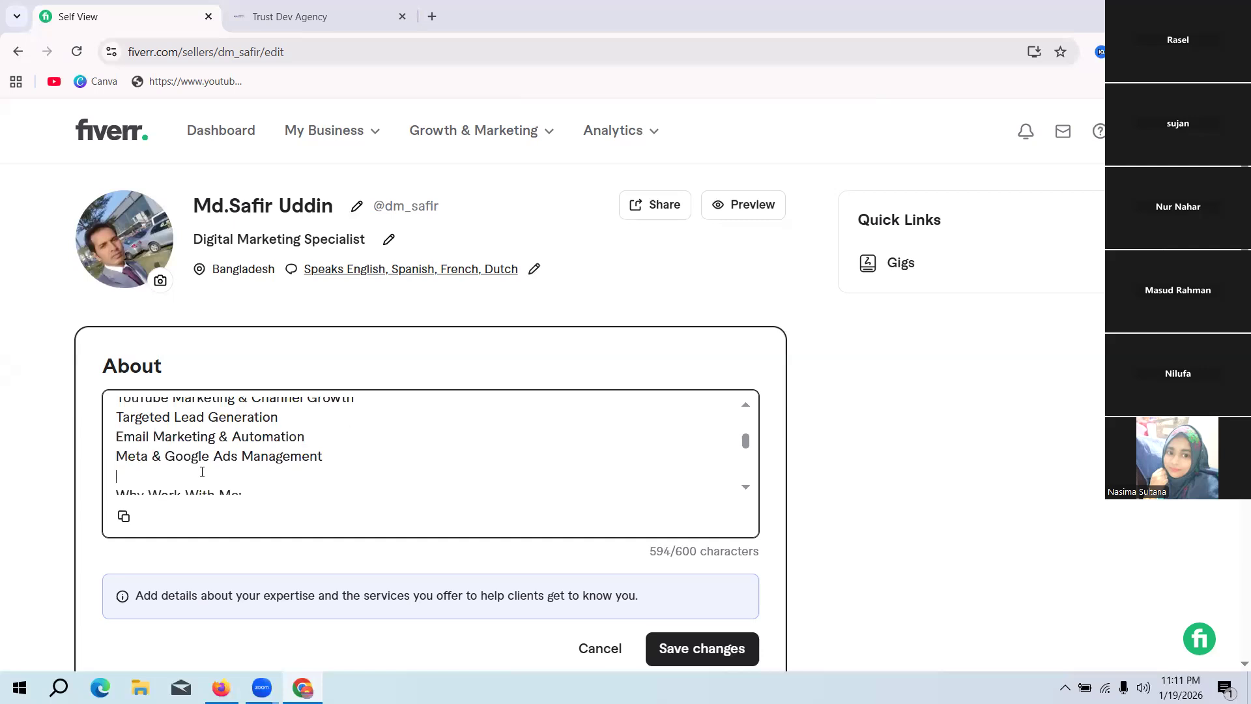
key(BackSpace)
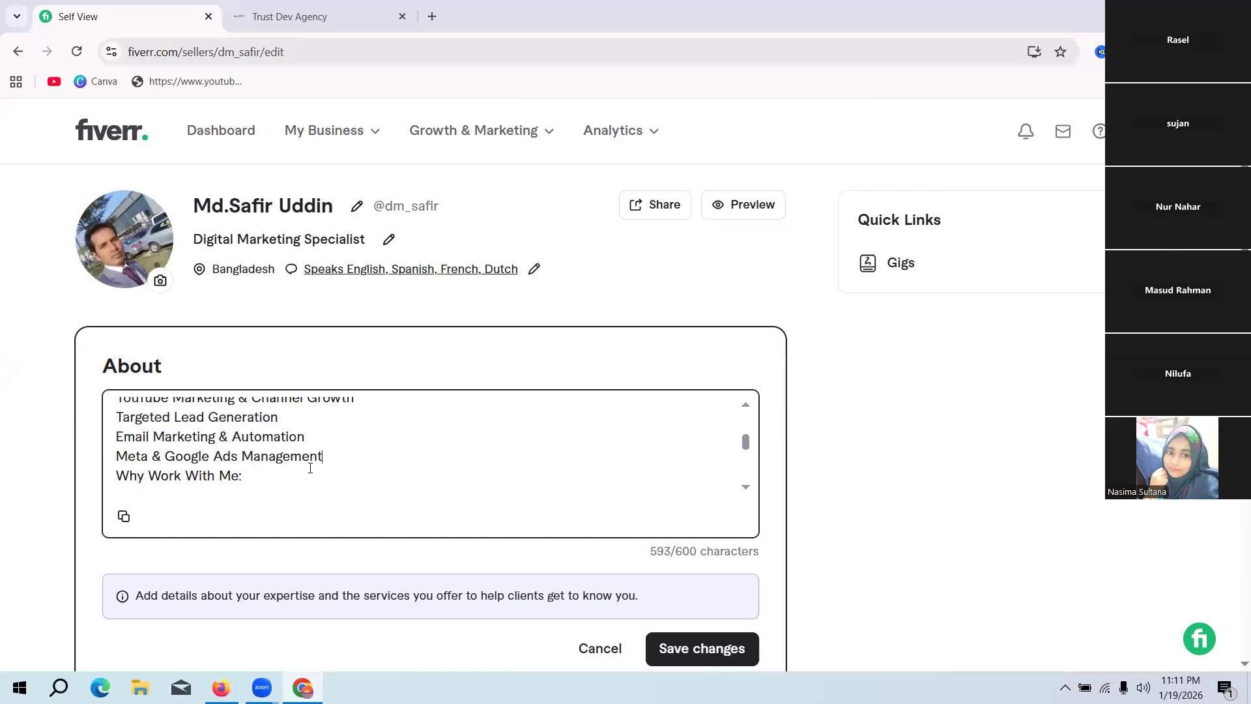
key(Return)
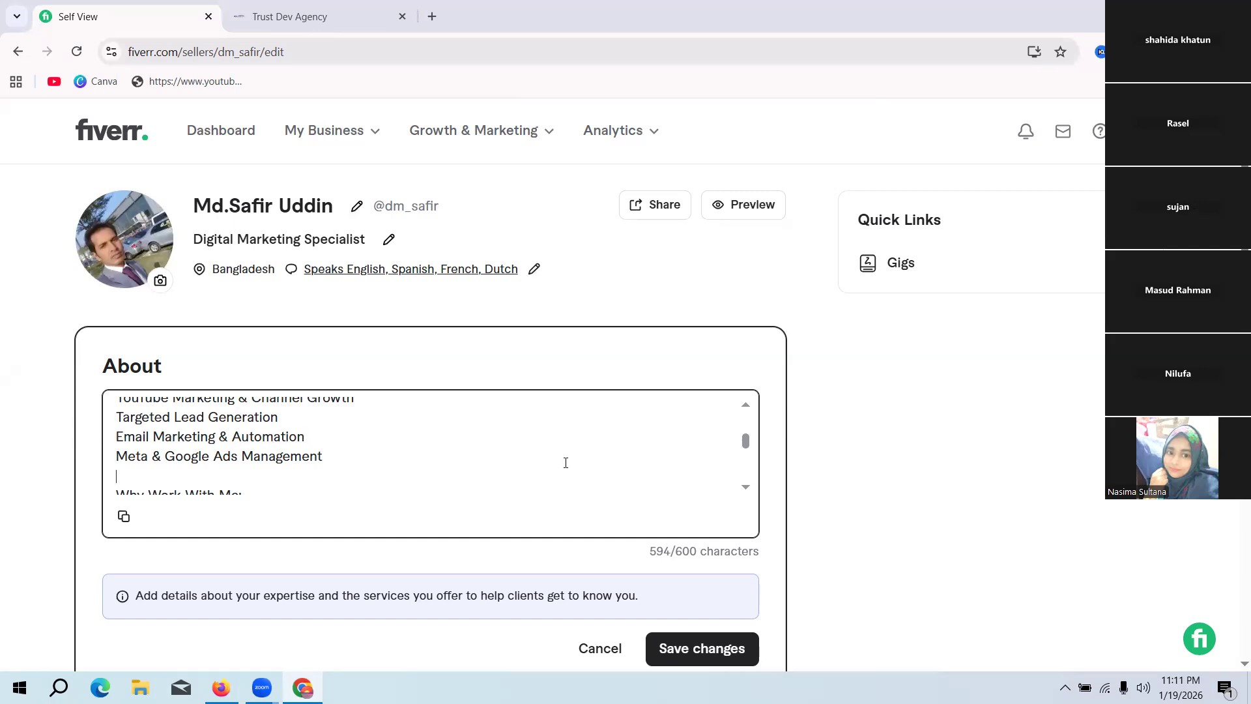
Step: Remove the blank lines below "Why Work With Me:", between its four points, and above "I create custom marketing solutions based"
scroll(383, 467, down, 2)
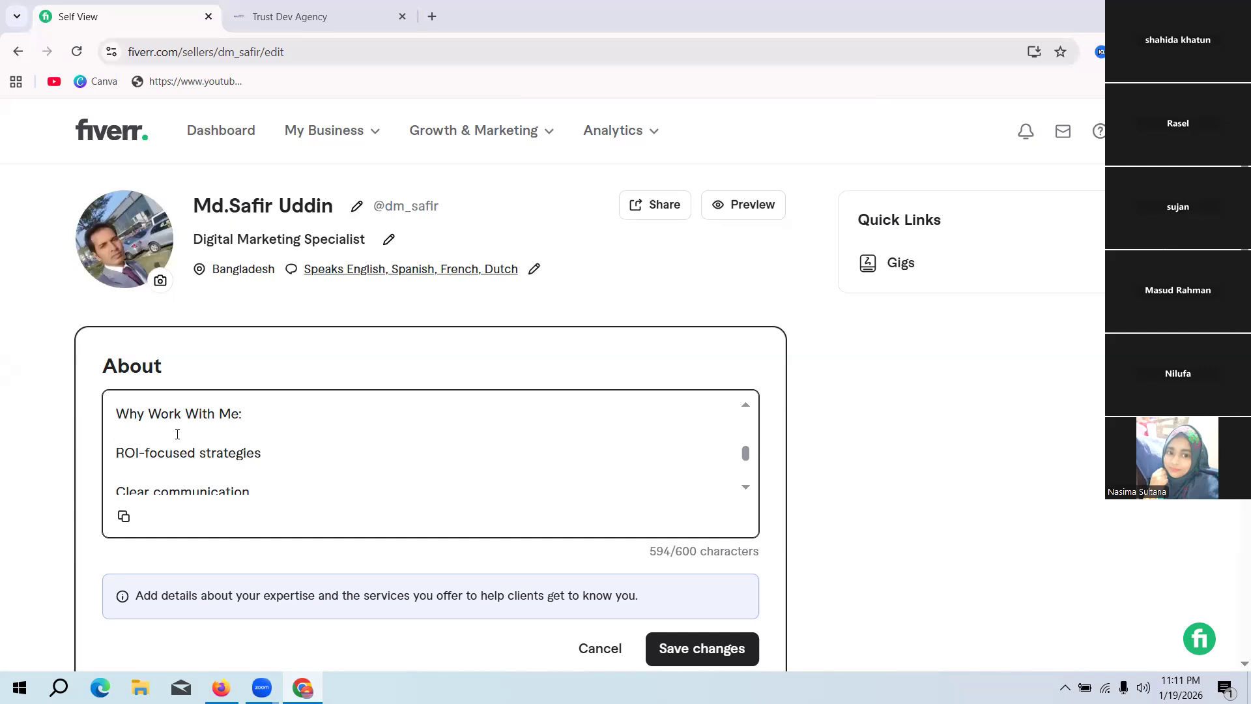
click(200, 442)
key(BackSpace)
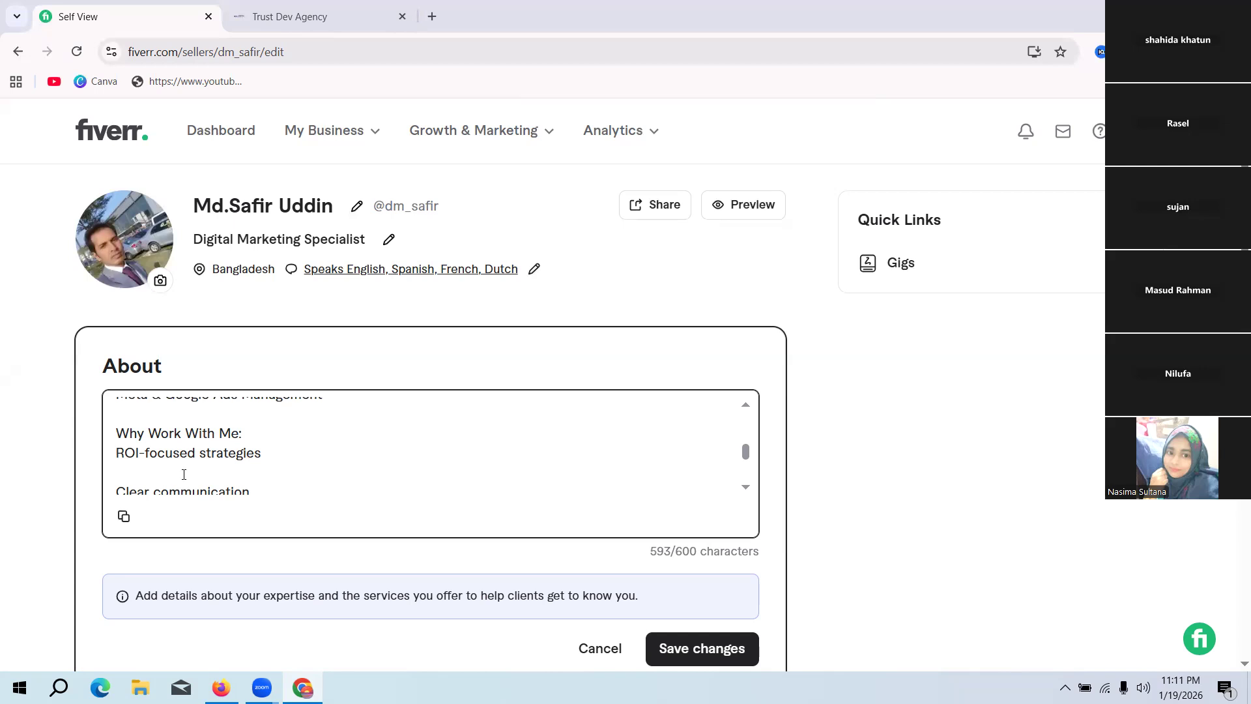
click(184, 474)
key(BackSpace)
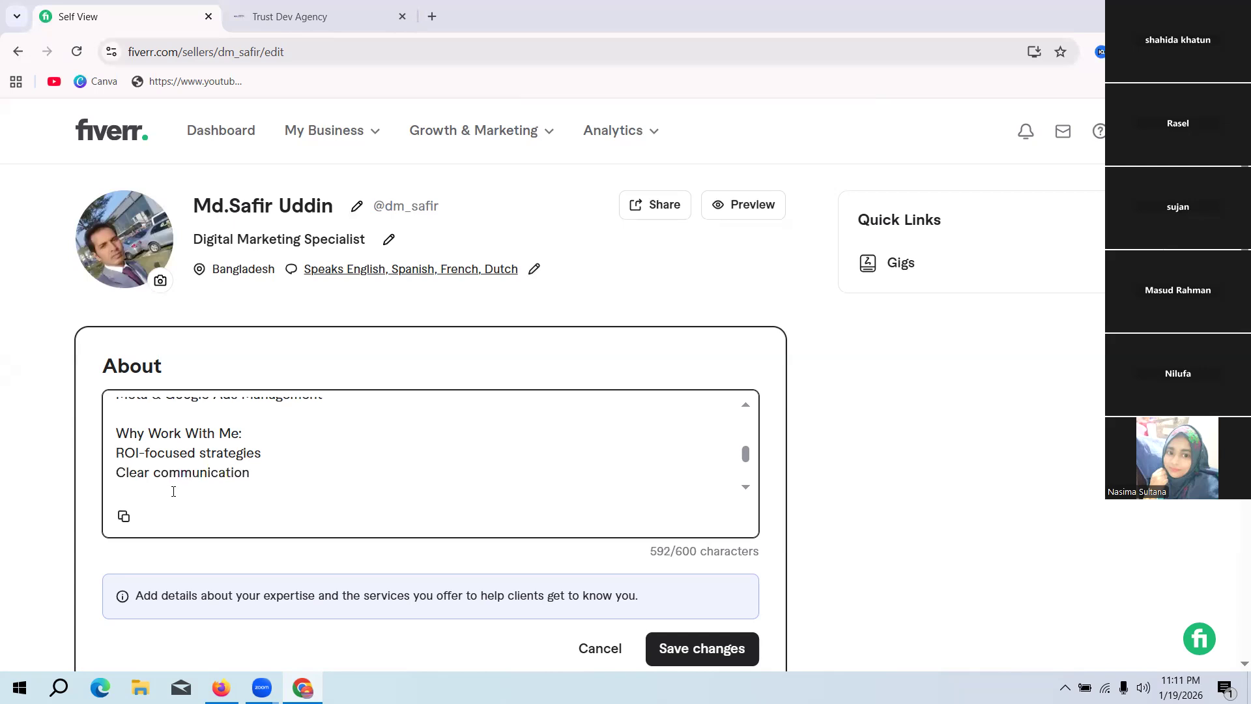
click(174, 491)
key(BackSpace)
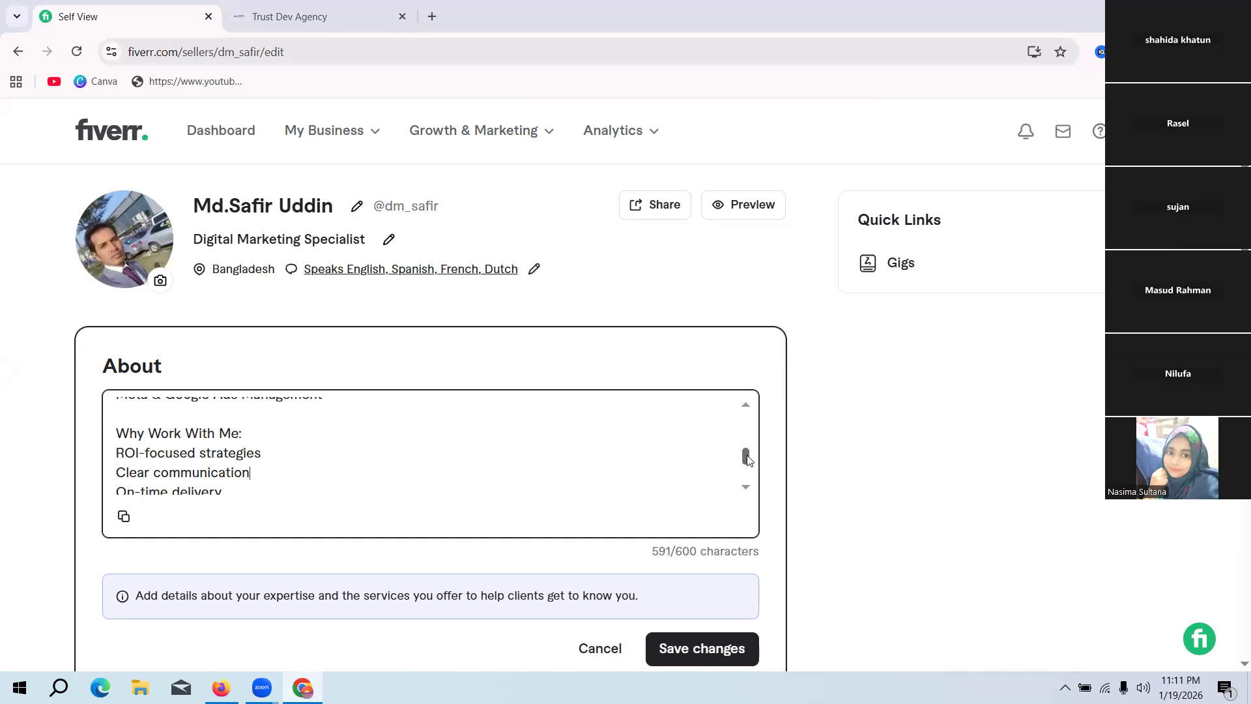
drag(745, 456, 747, 470)
click(168, 443)
key(BackSpace)
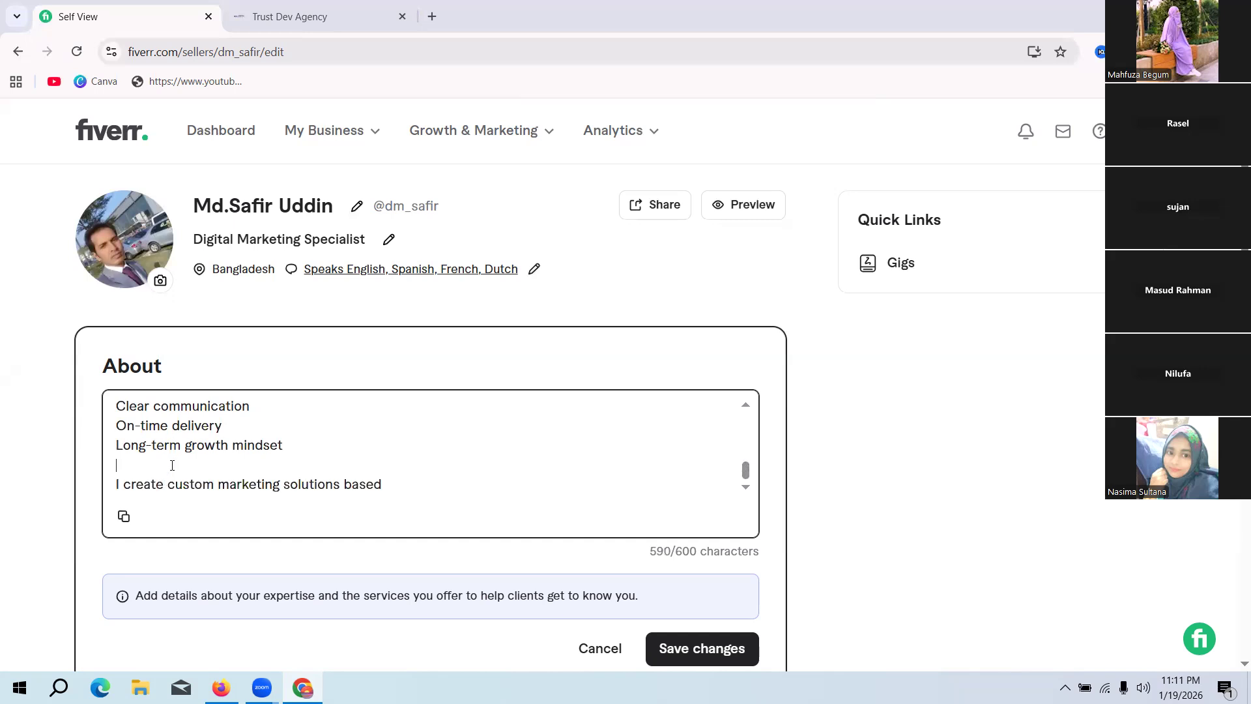
click(172, 465)
key(BackSpace)
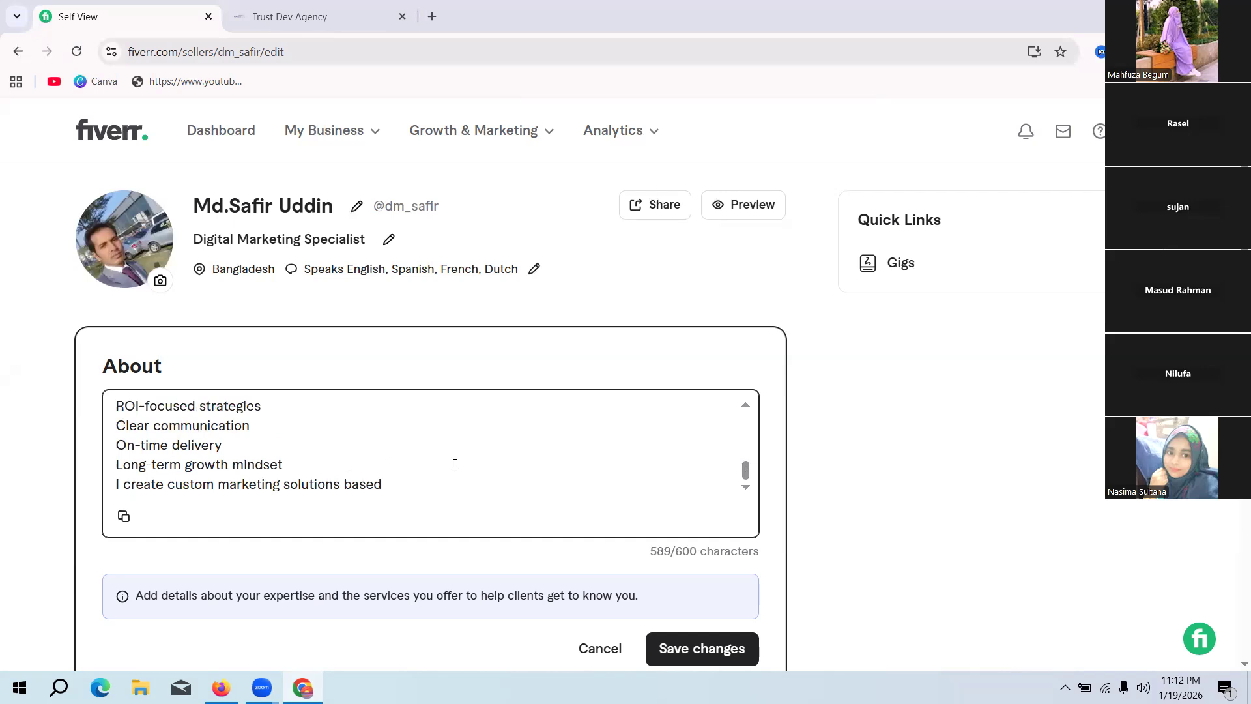
Step: Switch to ChatGPT in Firefox and compare the ending of its About text with the cut-off last sentence of the Fiverr description
scroll(454, 464, down, 10)
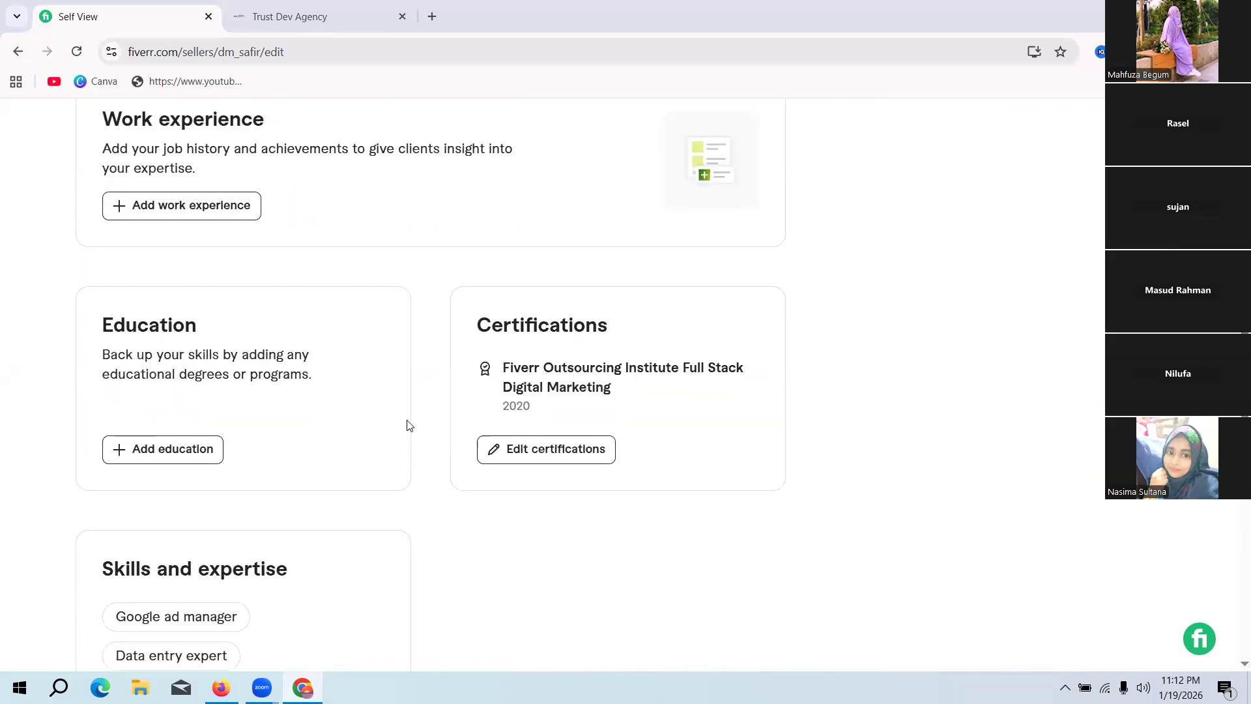
scroll(407, 422, up, 3)
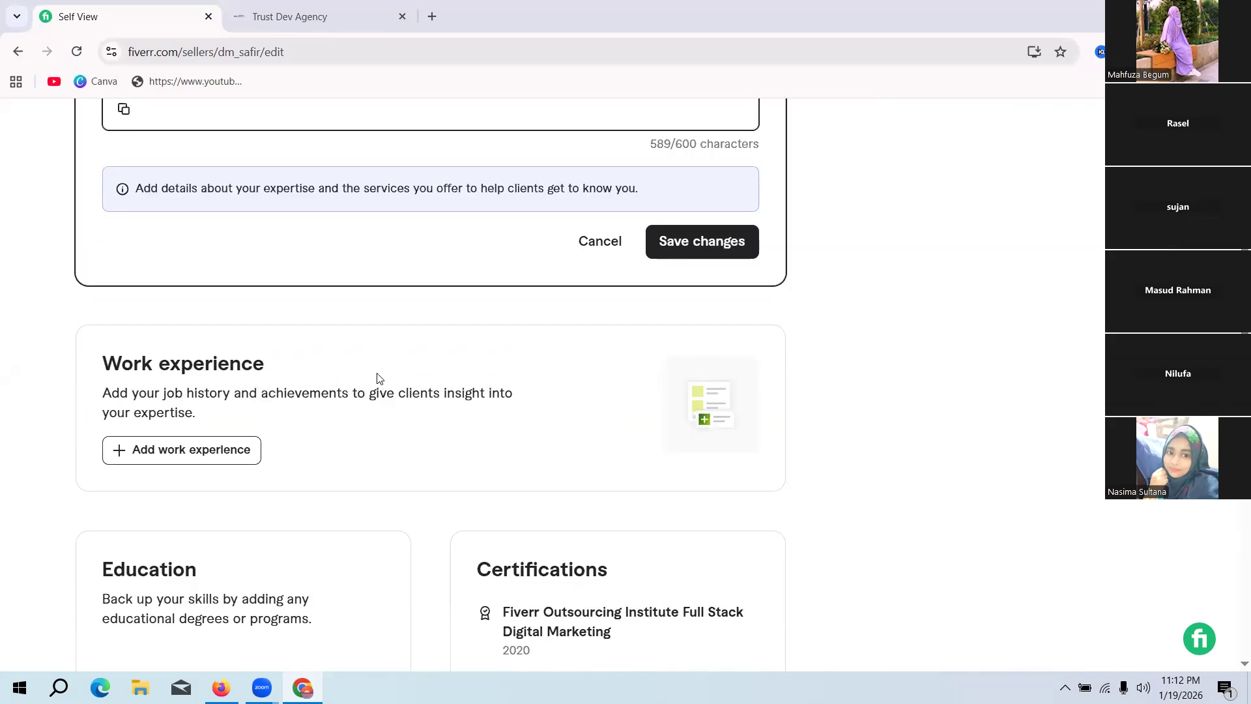
scroll(377, 378, up, 2)
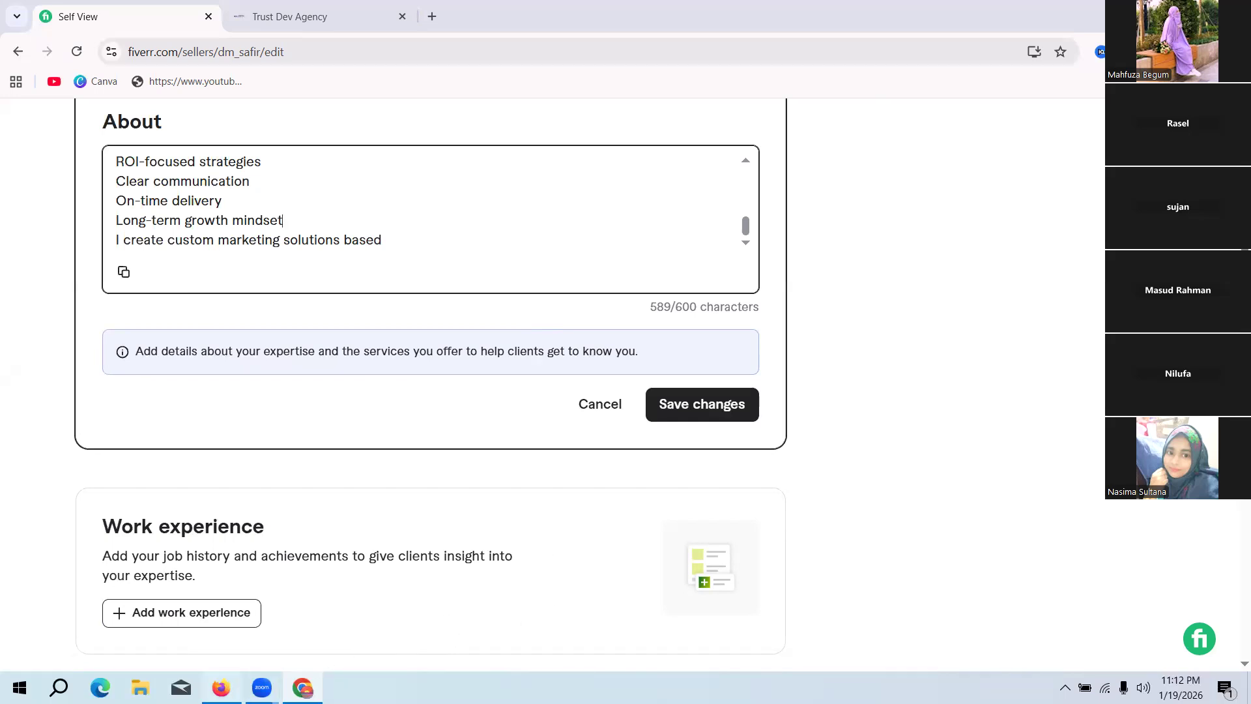
click(221, 687)
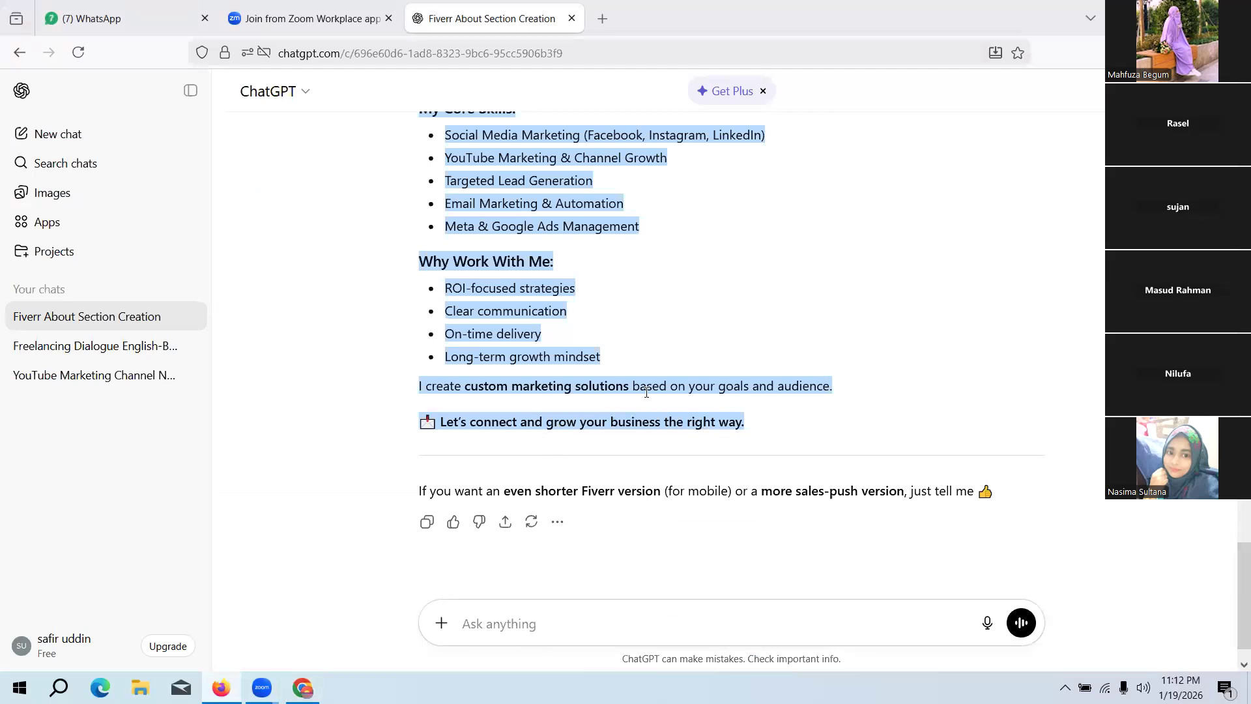
click(673, 384)
drag(671, 385, 783, 446)
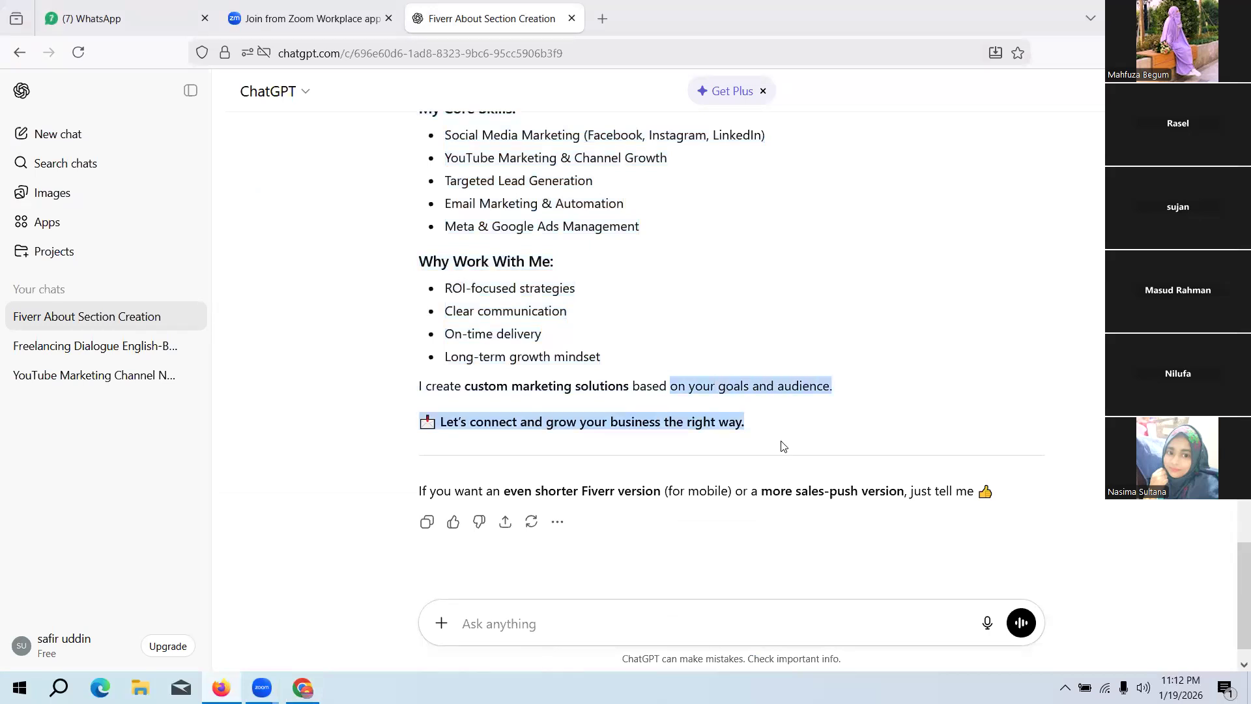
click(971, 377)
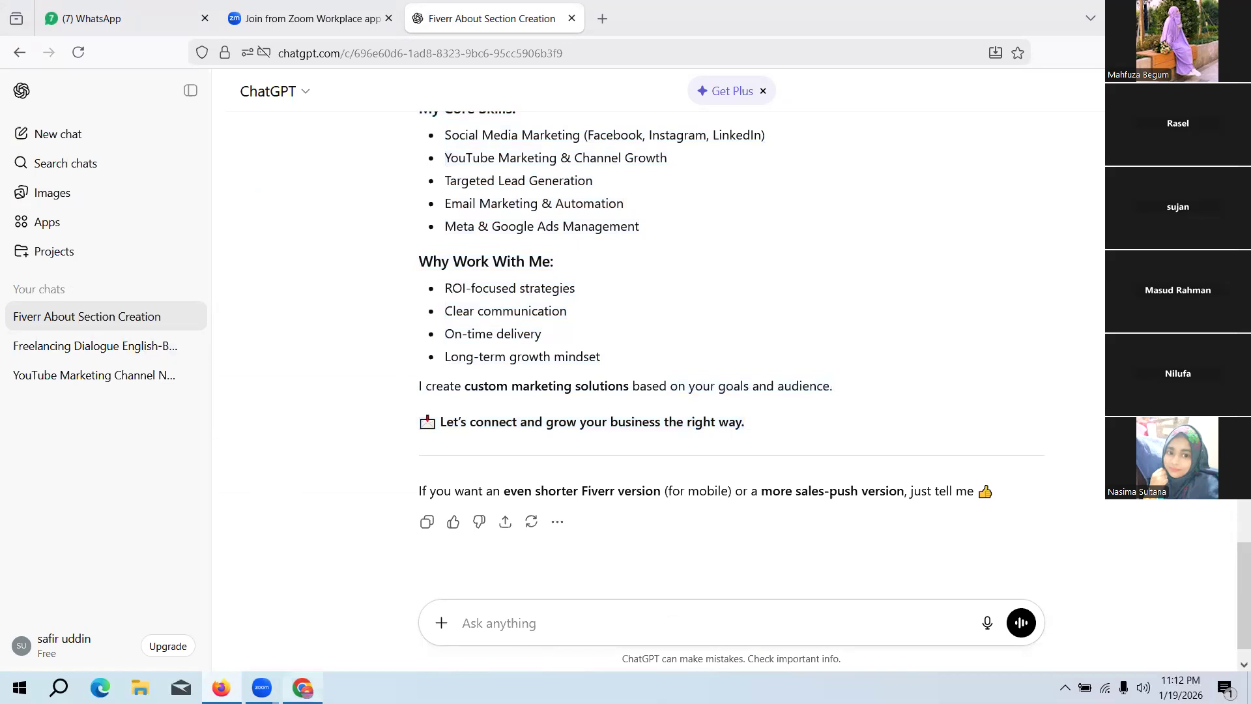
click(302, 687)
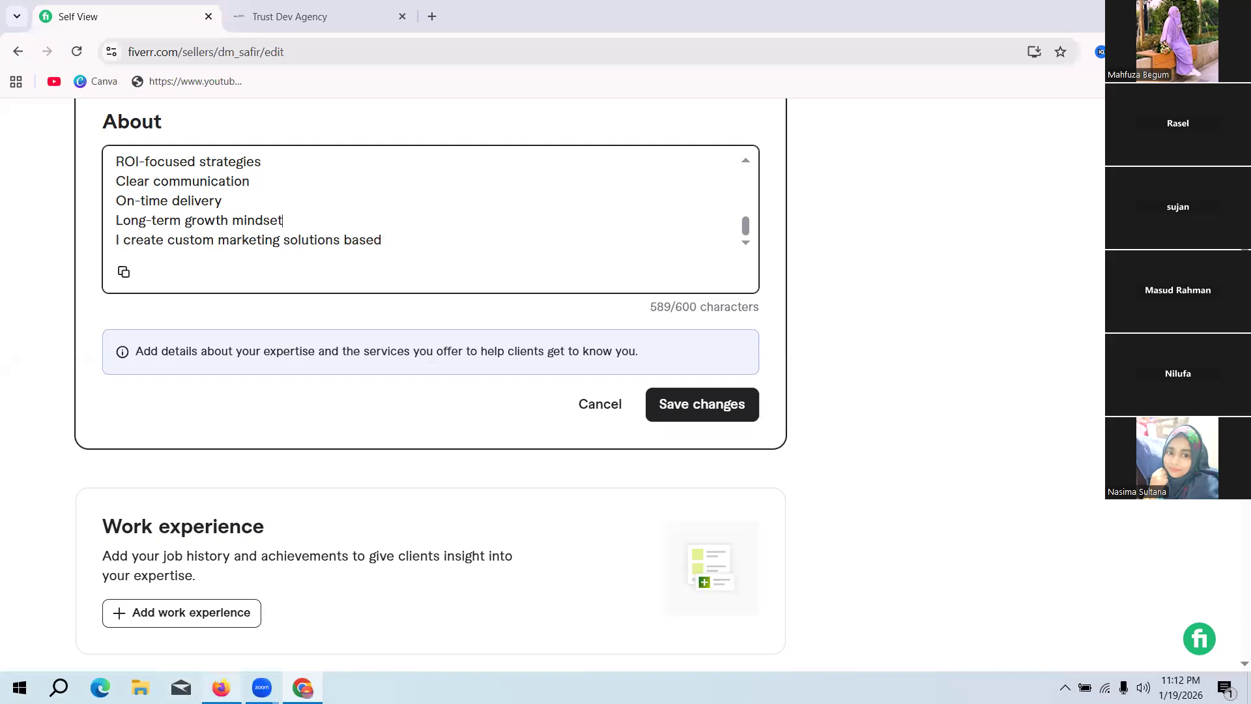
Step: Send ChatGPT in Firefox the follow-up "please make it within 550 charecter"
click(221, 687)
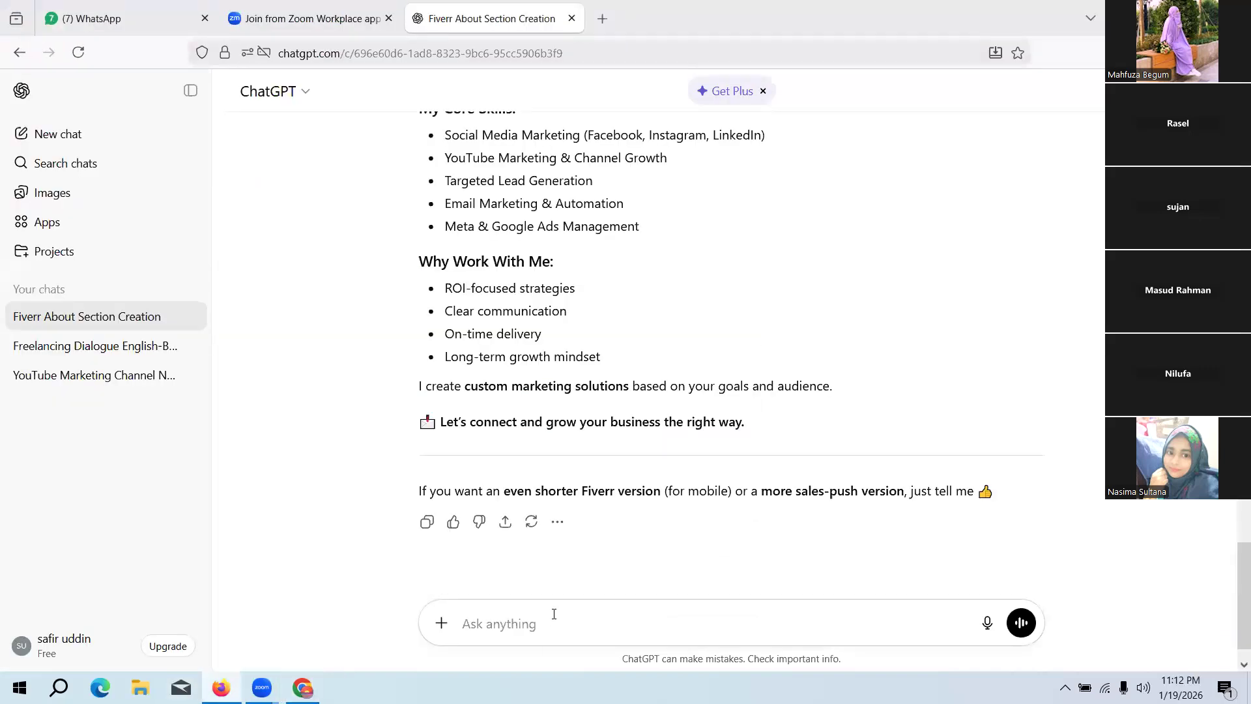
text(please make it within 55)
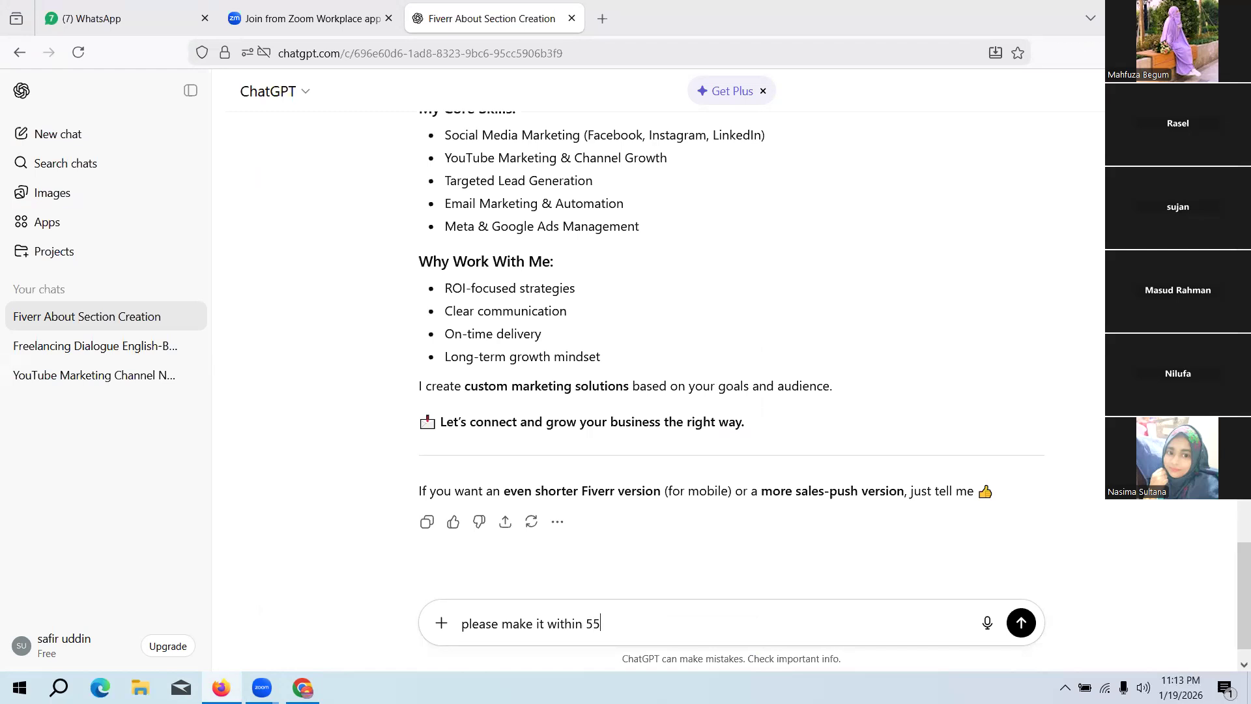
text(0)
click(594, 625)
click(302, 687)
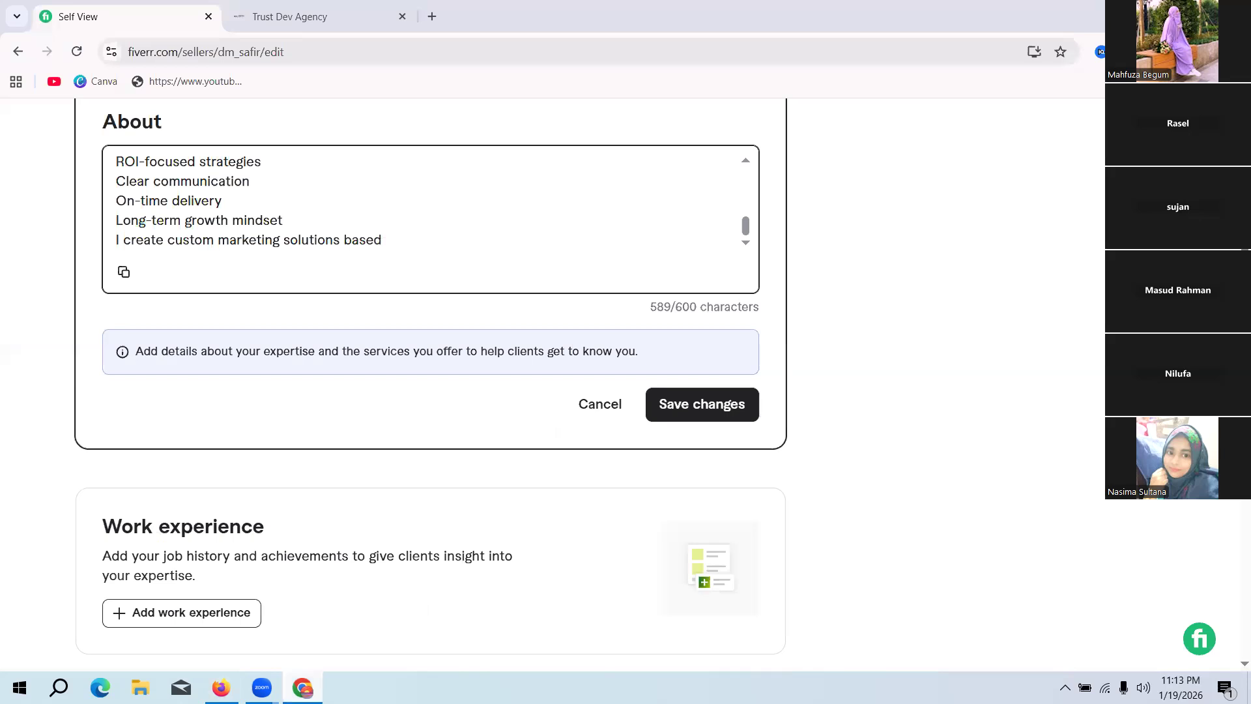
key(alt+Tab)
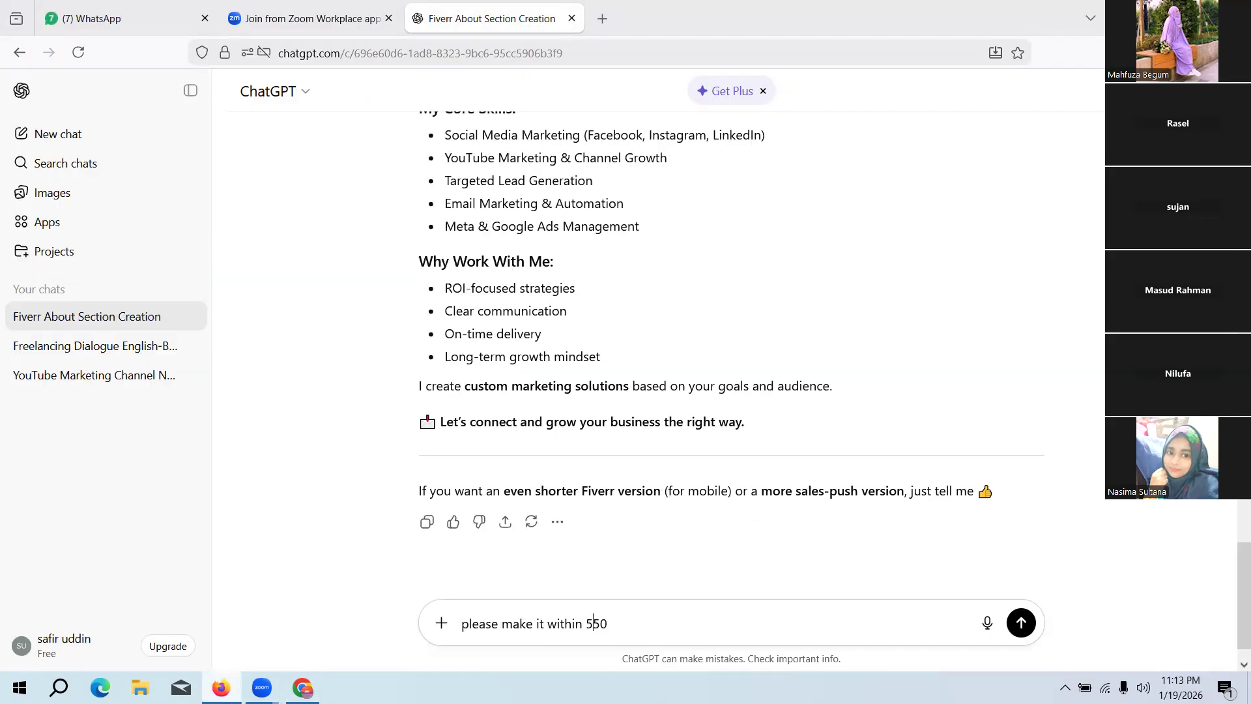
click(620, 627)
text(charecter)
click(1011, 624)
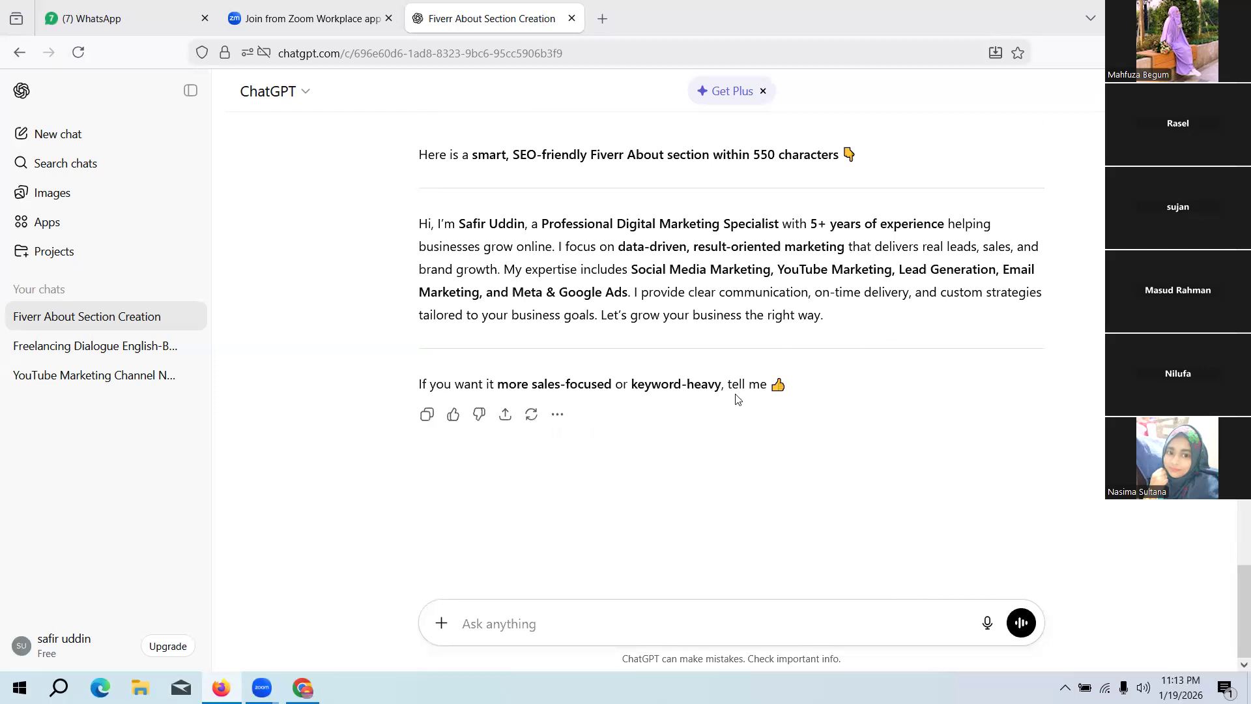
Step: Copy ChatGPT's new single-paragraph About text and replace the entire About description on the Fiverr profile in Chrome with it
drag(839, 309, 404, 224)
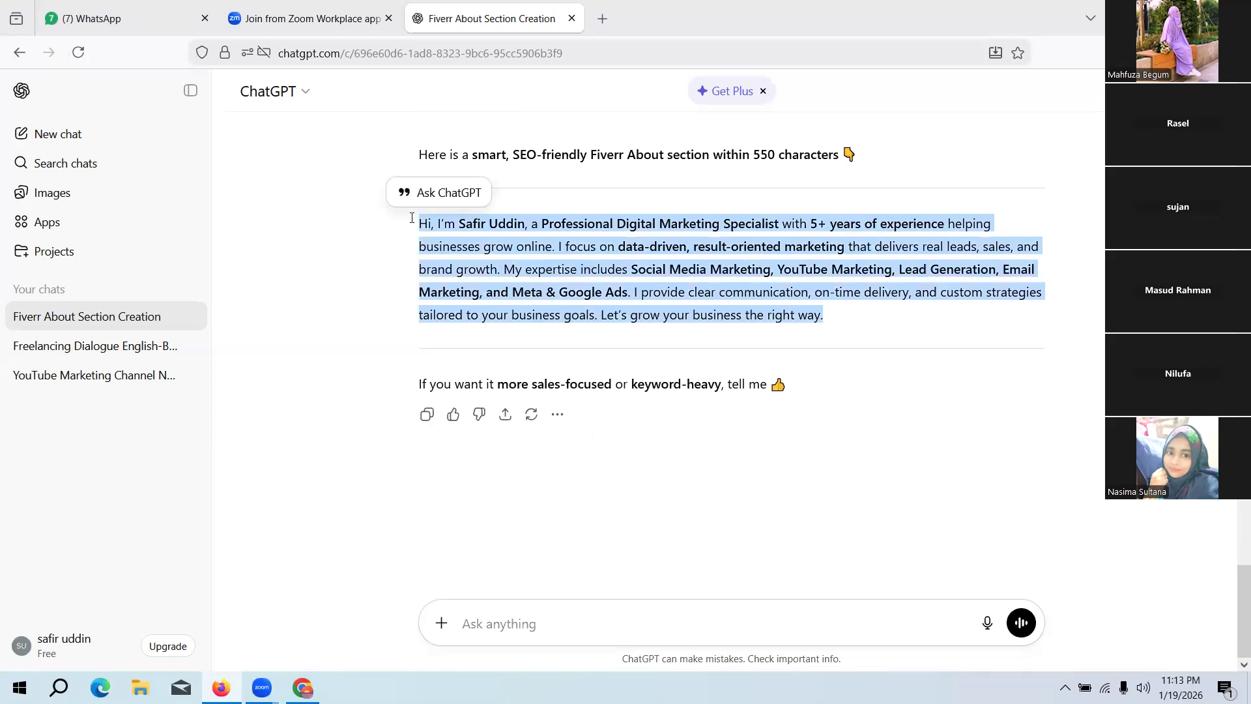
click(807, 505)
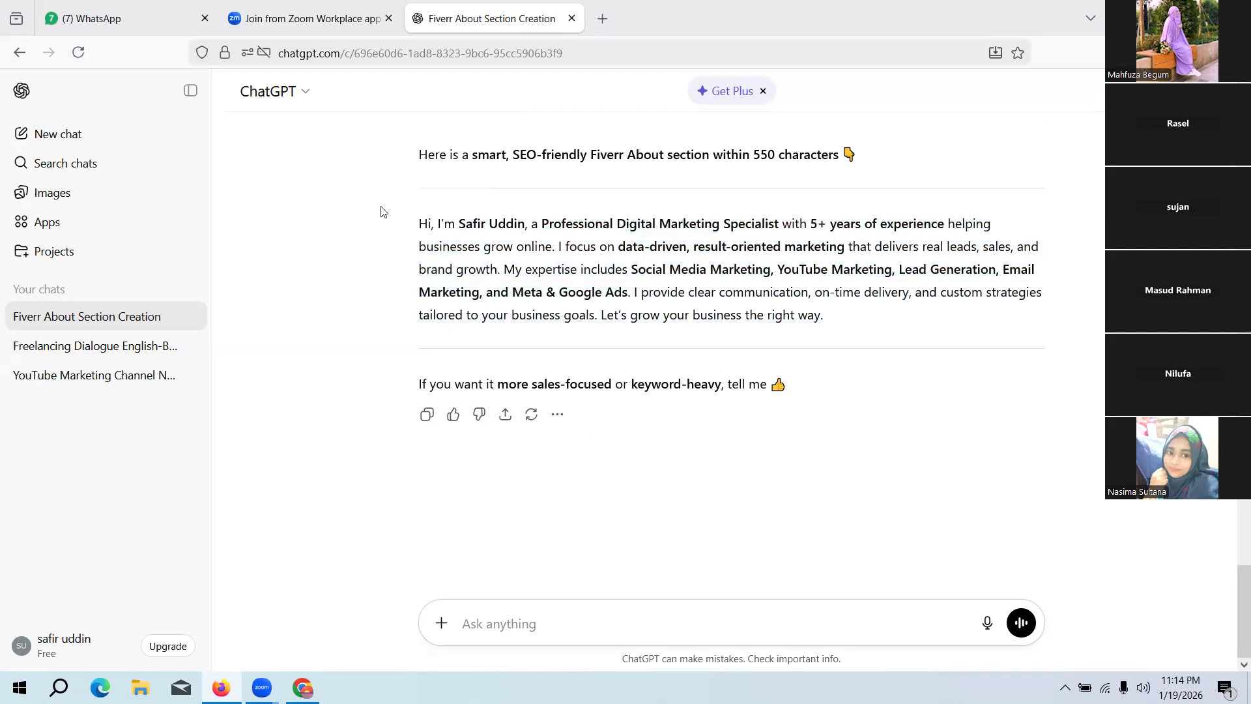
click(302, 687)
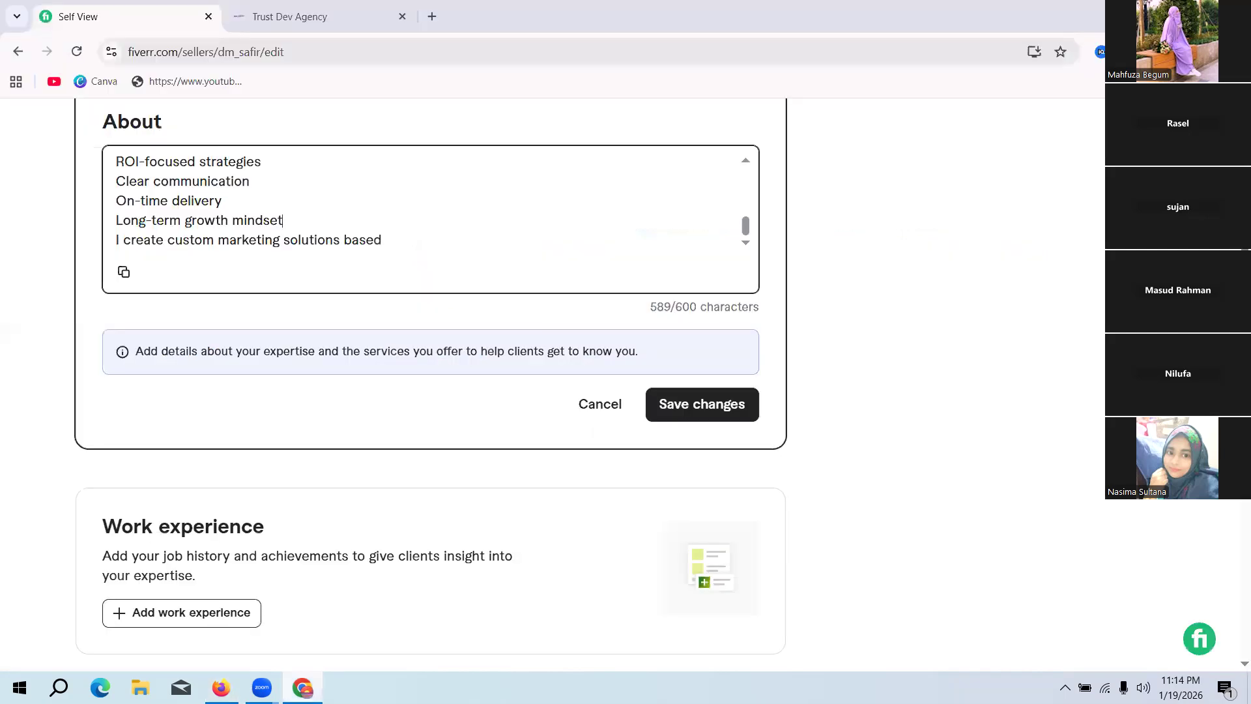
scroll(287, 217, up, 4)
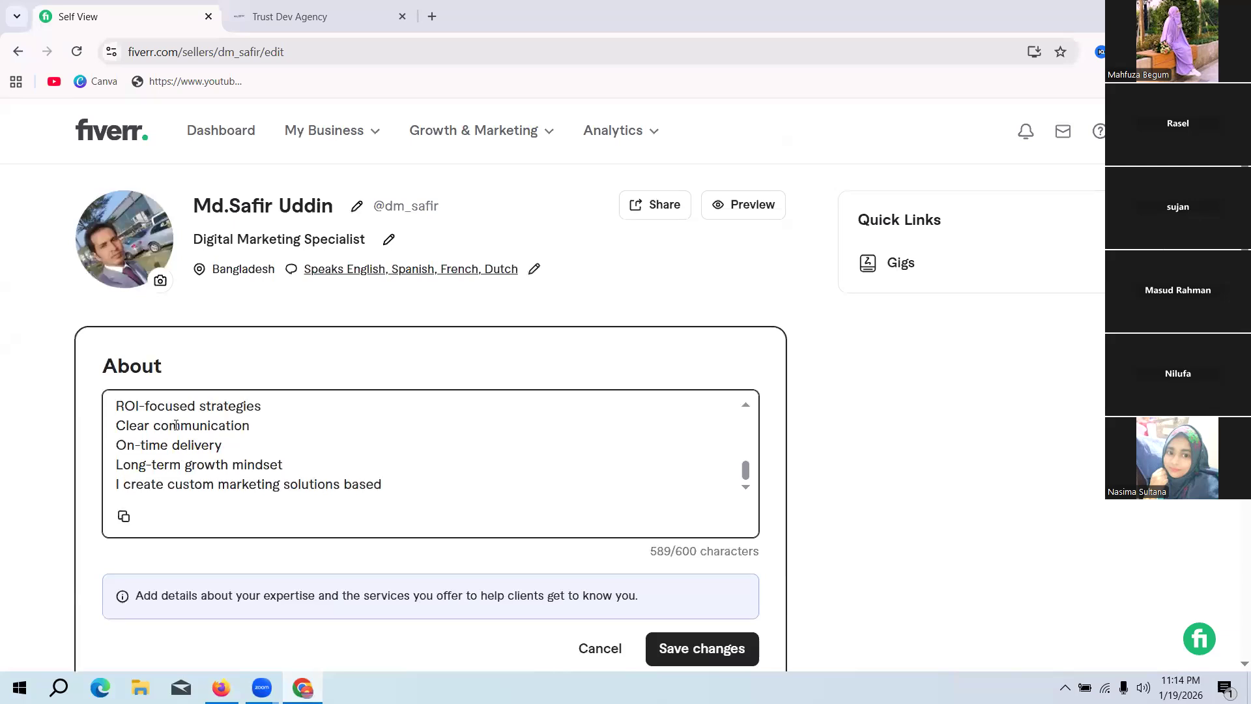
key(ctrl+a)
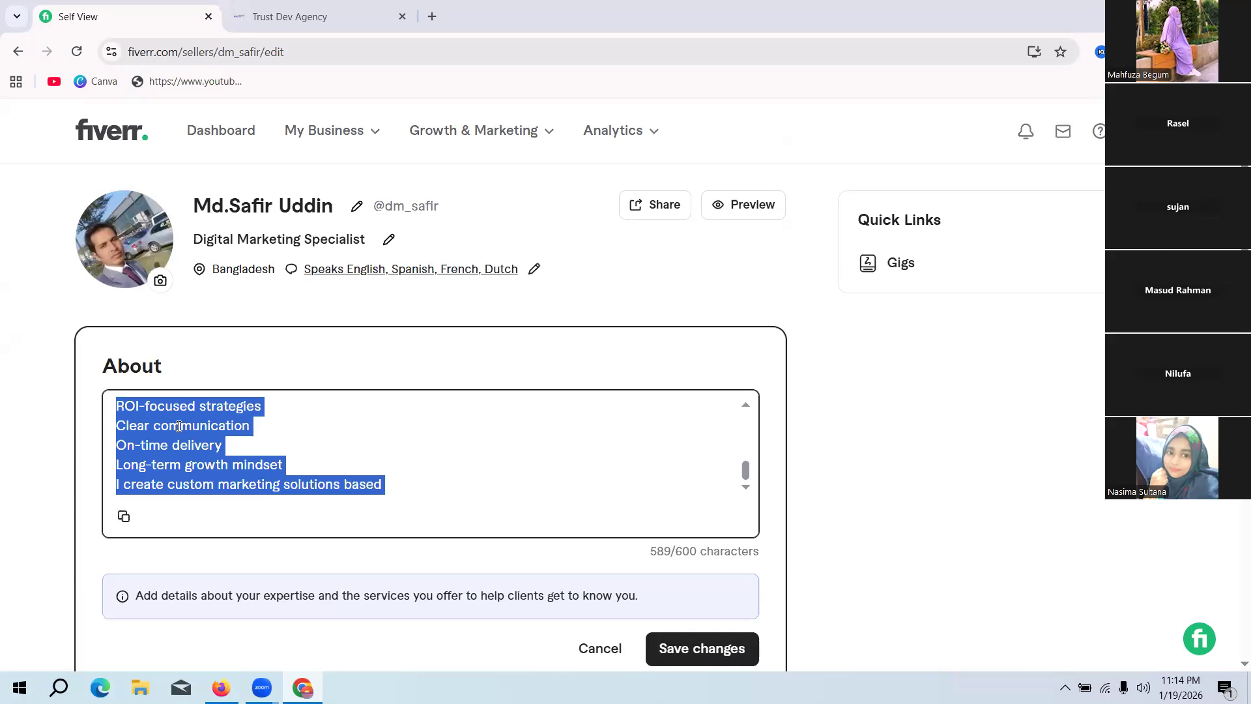
key(BackSpace)
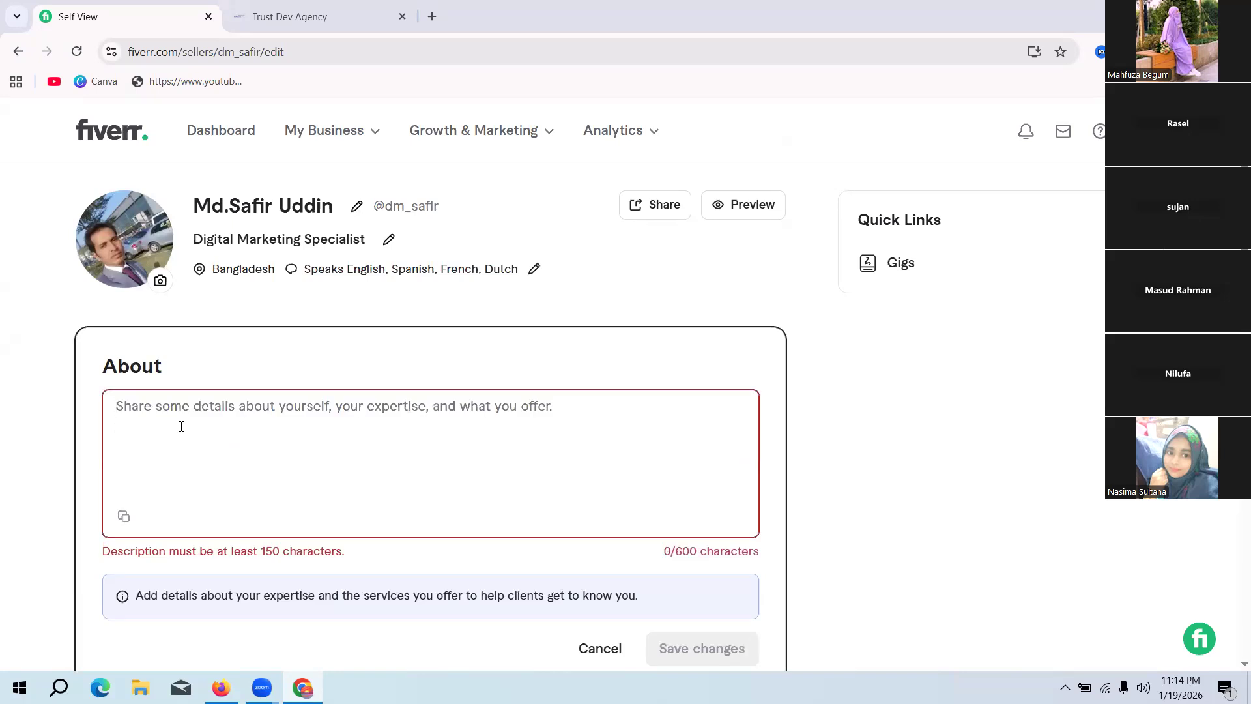
key(ctrl+v)
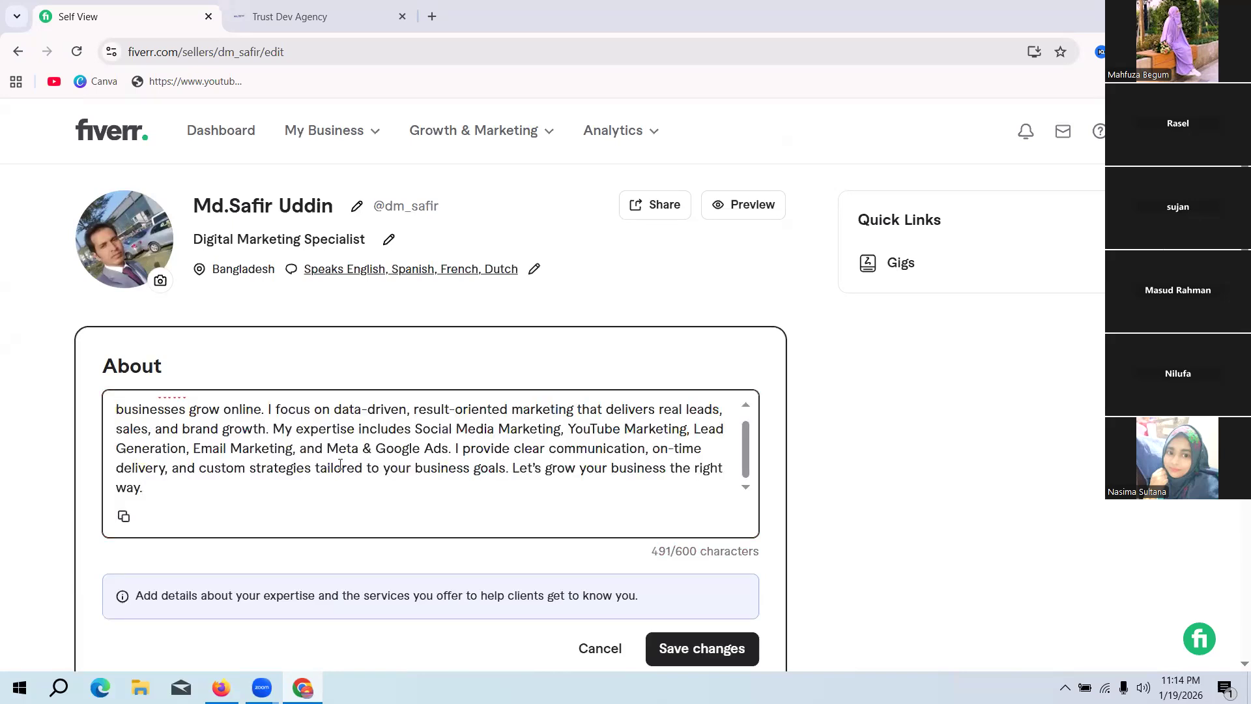
scroll(308, 451, up, 1)
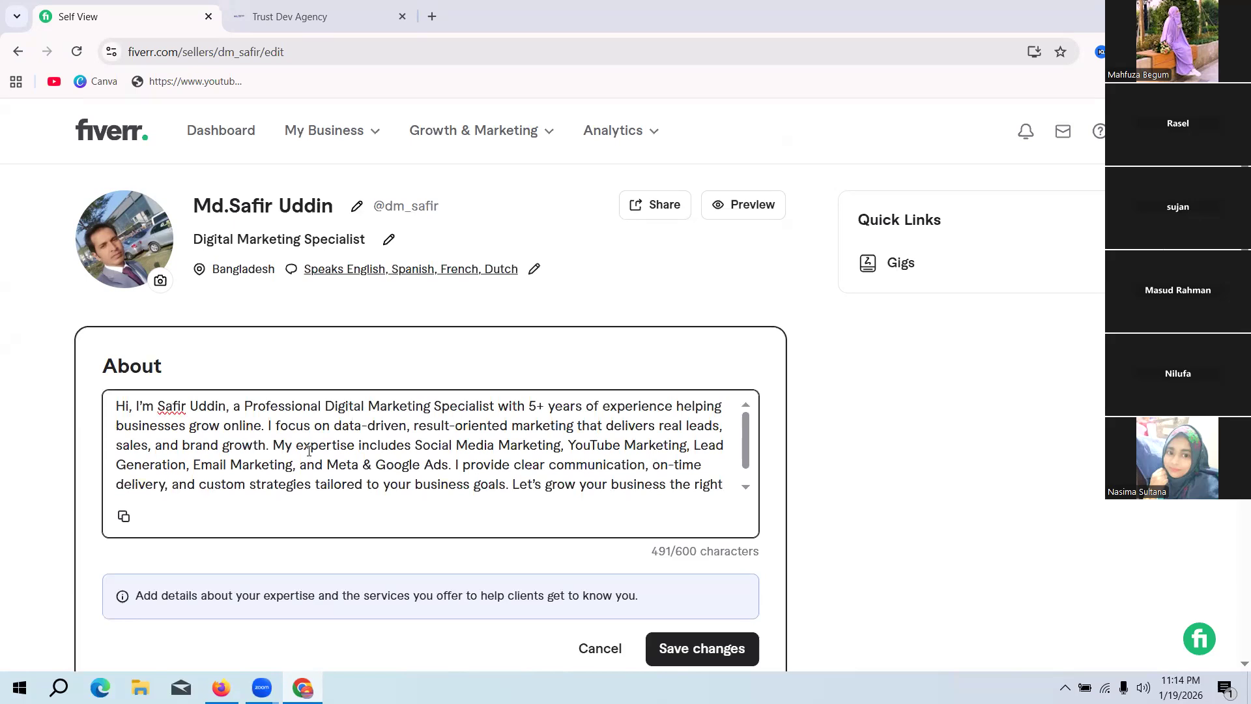
Step: Insert the missing name prefix before the seller's name in the About text, matching the profile's display name, and save the changes
scroll(298, 435, down, 1)
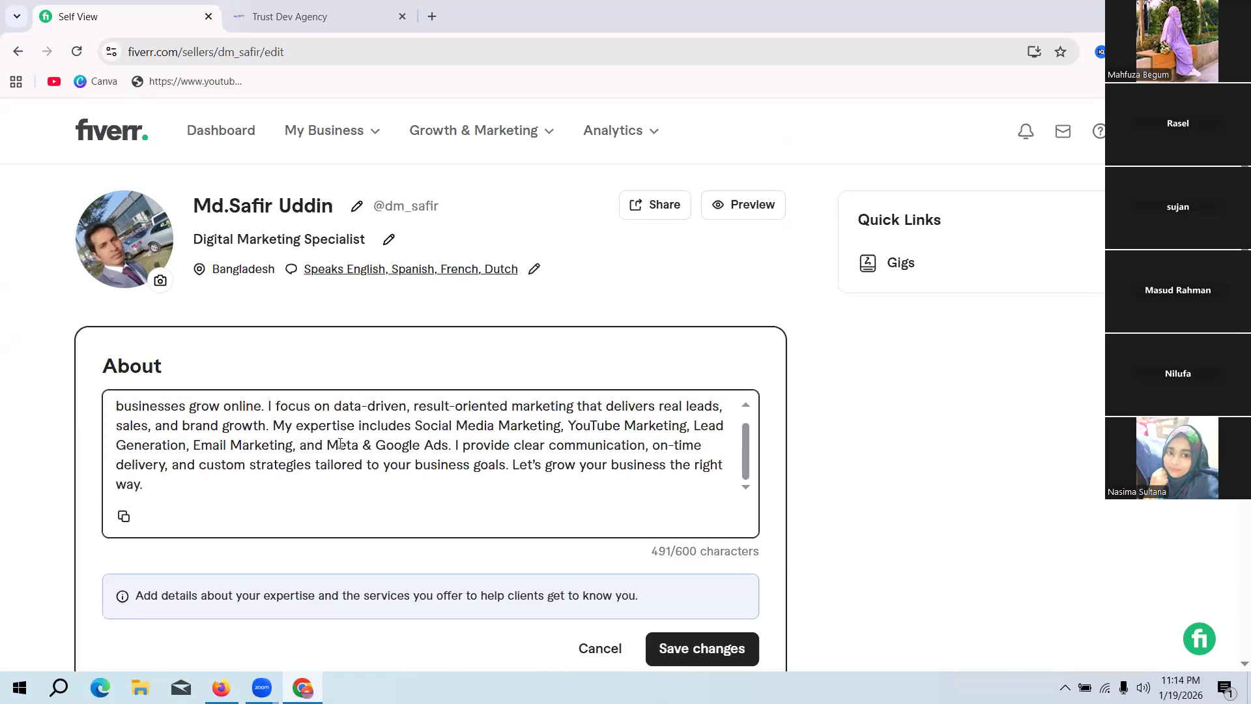
scroll(323, 445, up, 1)
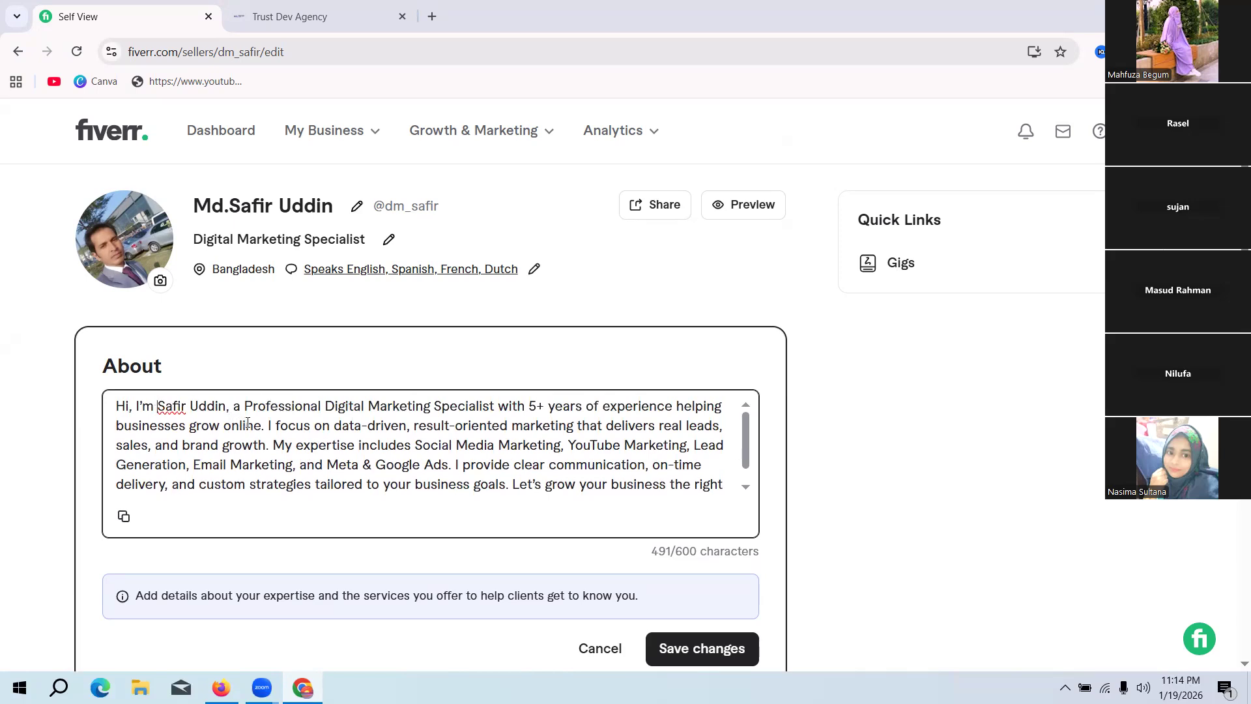
text(Md.)
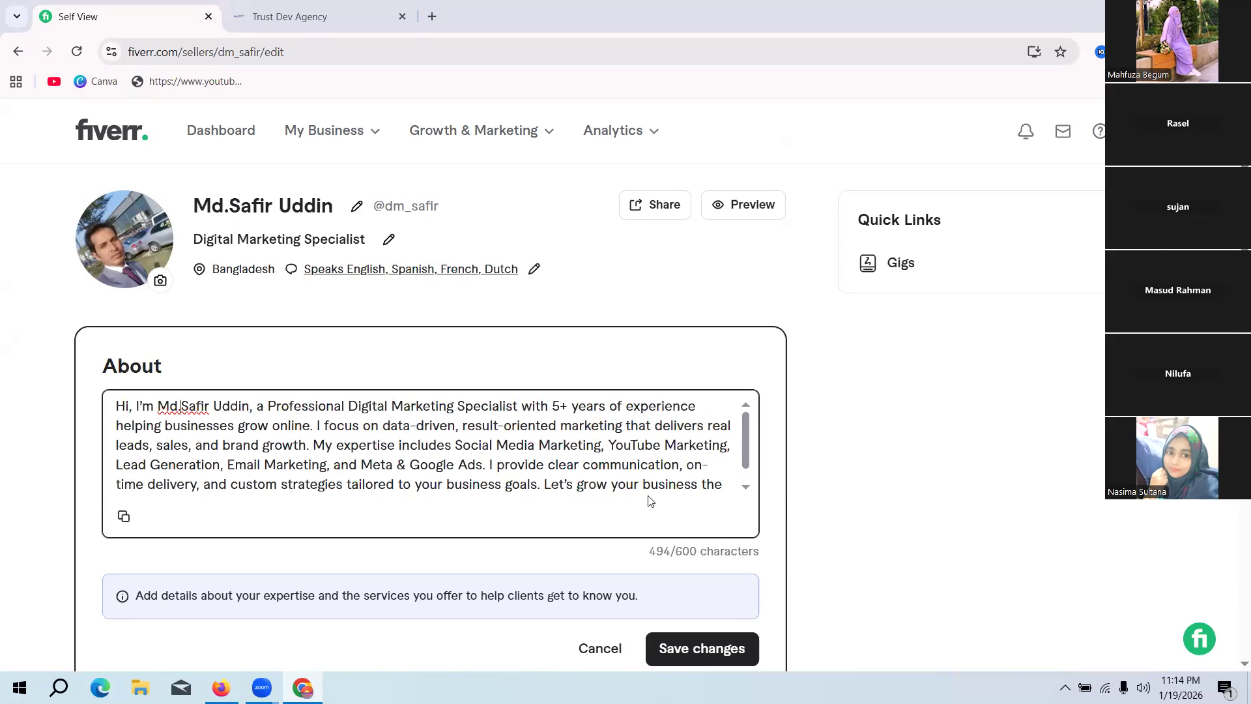
scroll(648, 502, down, 3)
scroll(840, 508, down, 2)
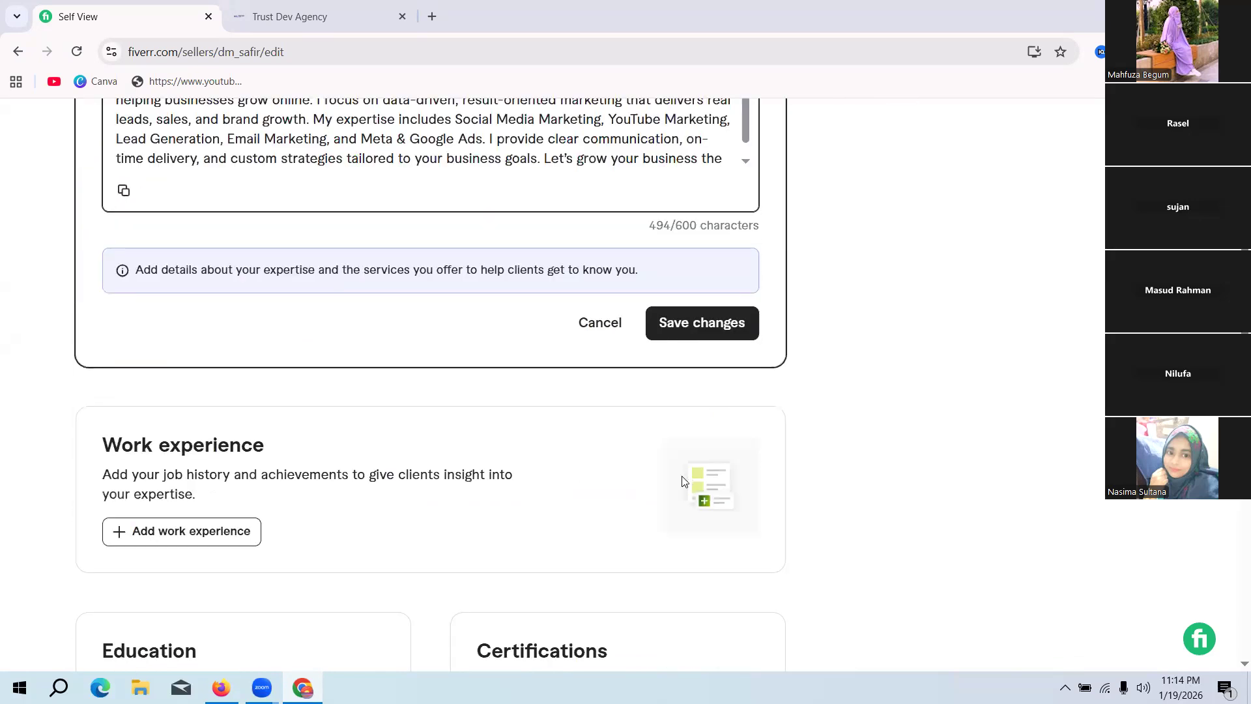
click(692, 323)
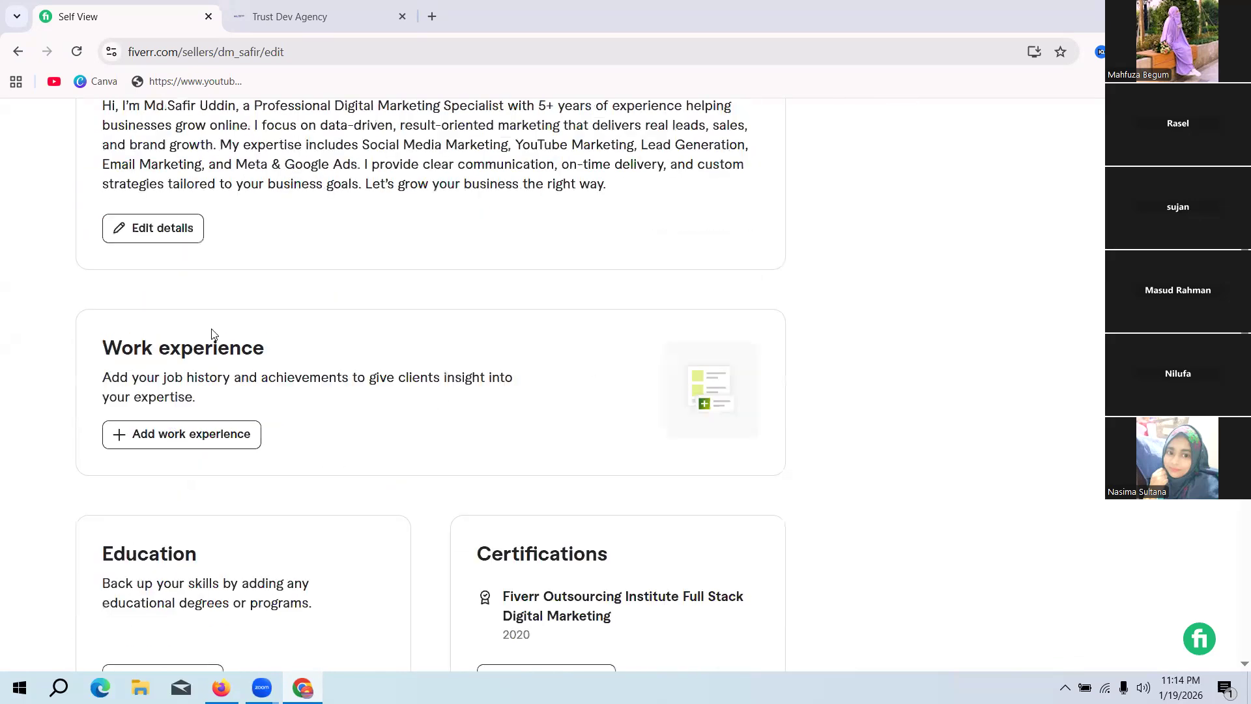
Step: Review the profile header, the saved About text, and the Work experience, Education and Certifications sections
scroll(517, 293, up, 4)
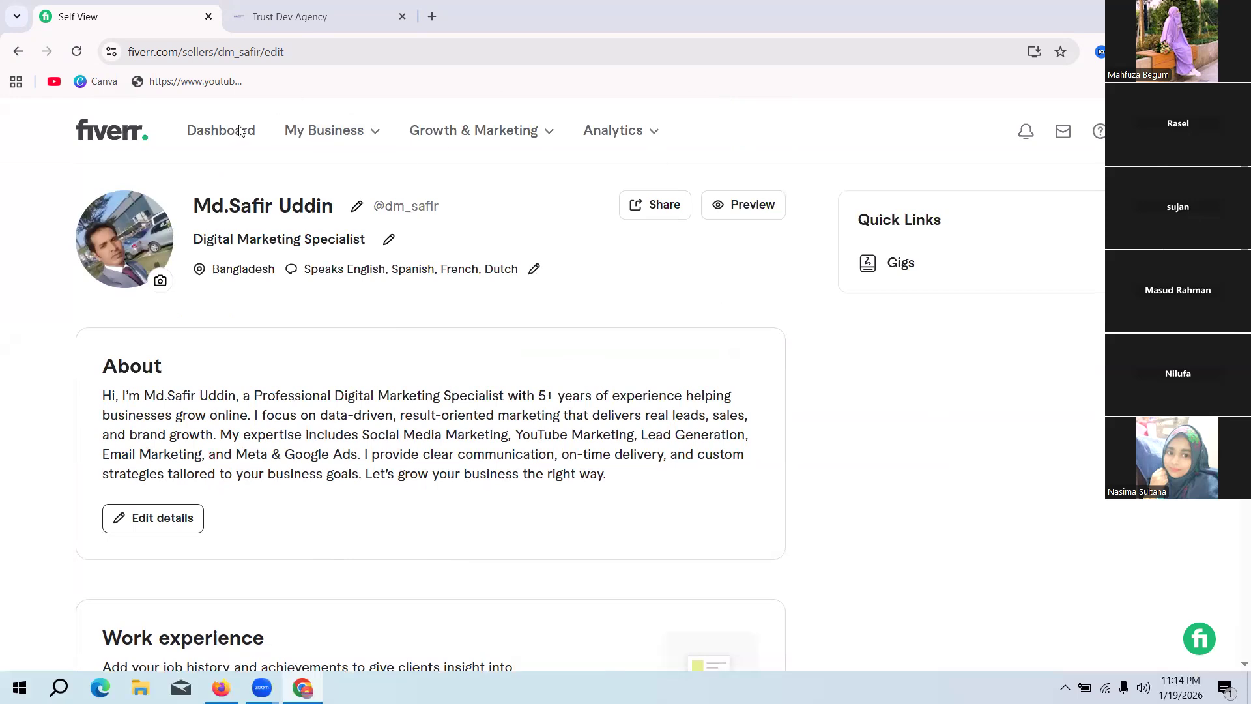
scroll(560, 169, down, 4)
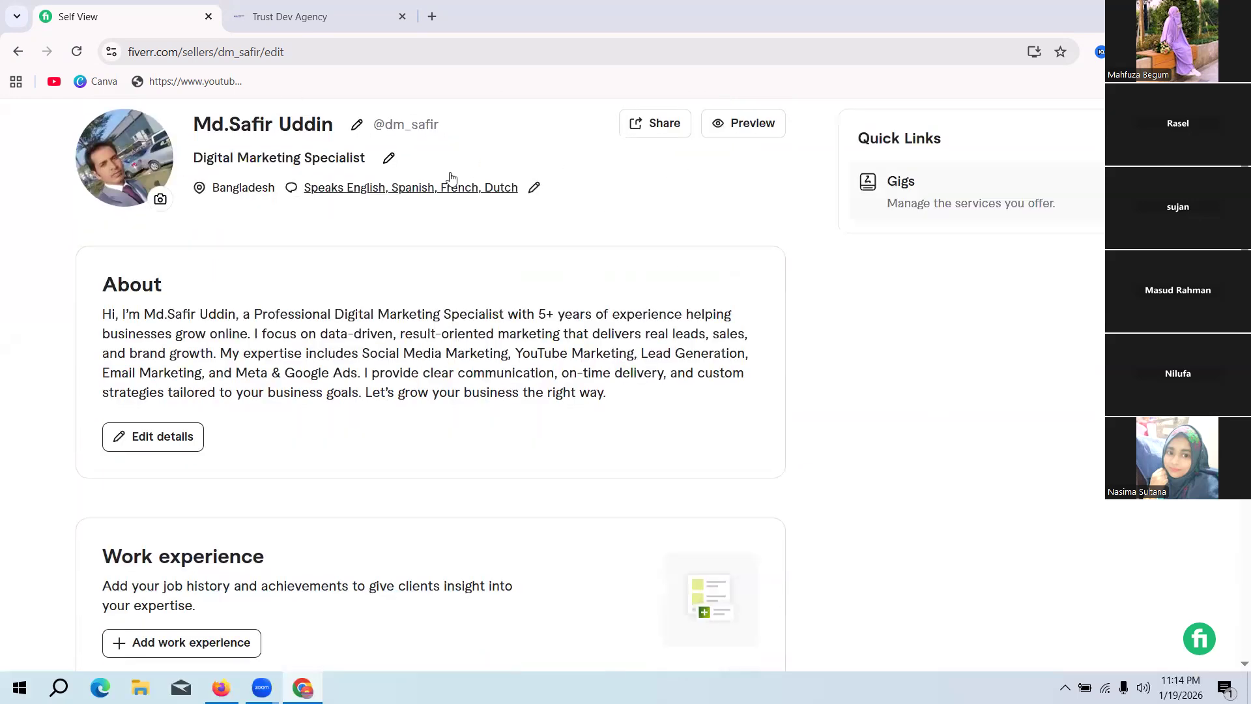
scroll(921, 274, up, 4)
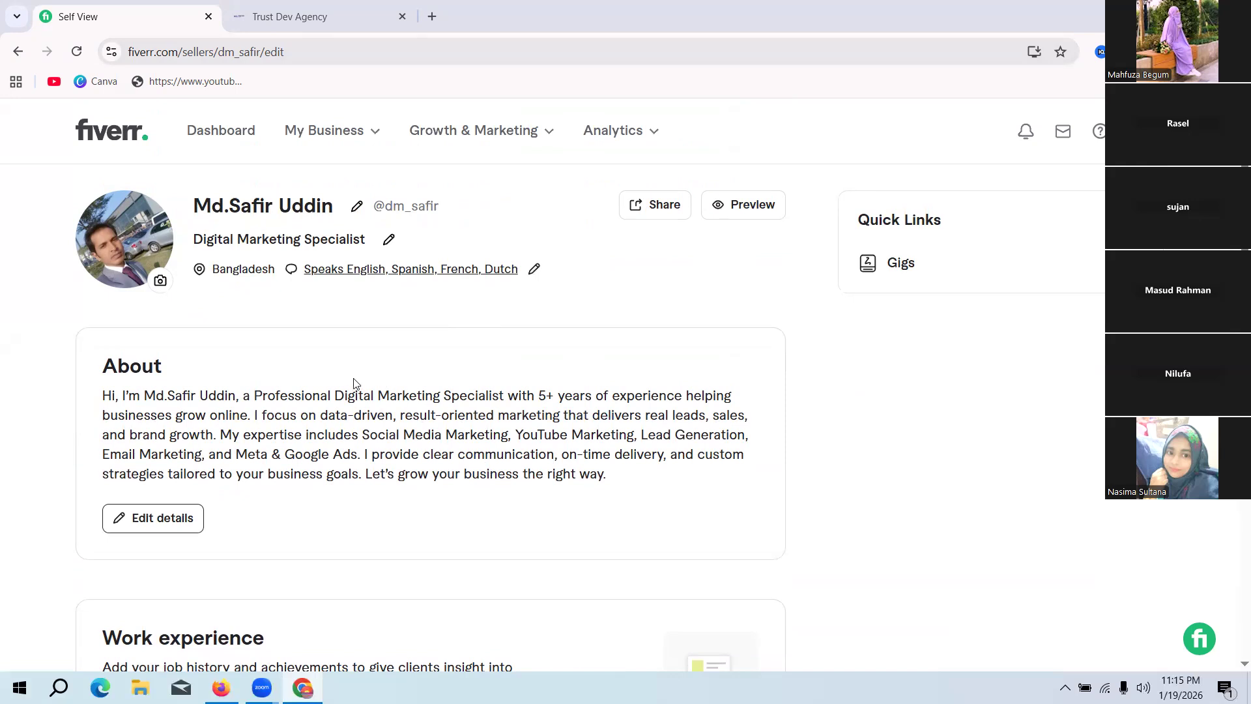
scroll(319, 387, down, 5)
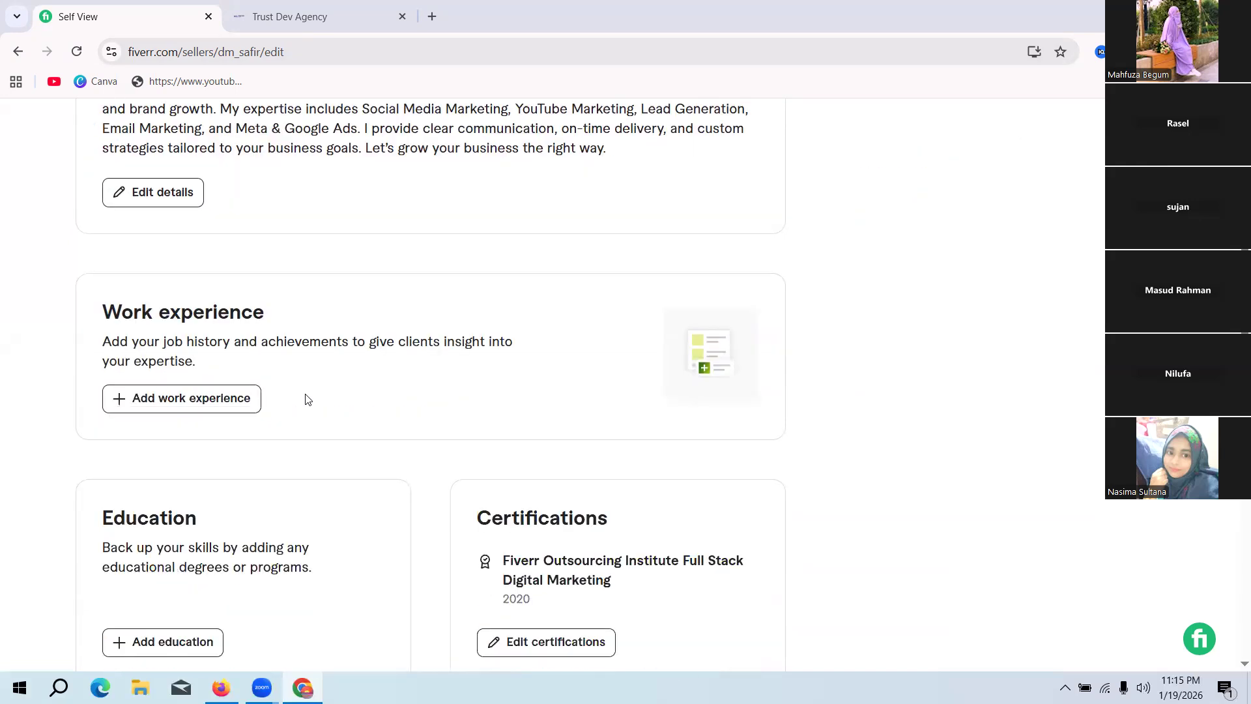
scroll(307, 399, down, 1)
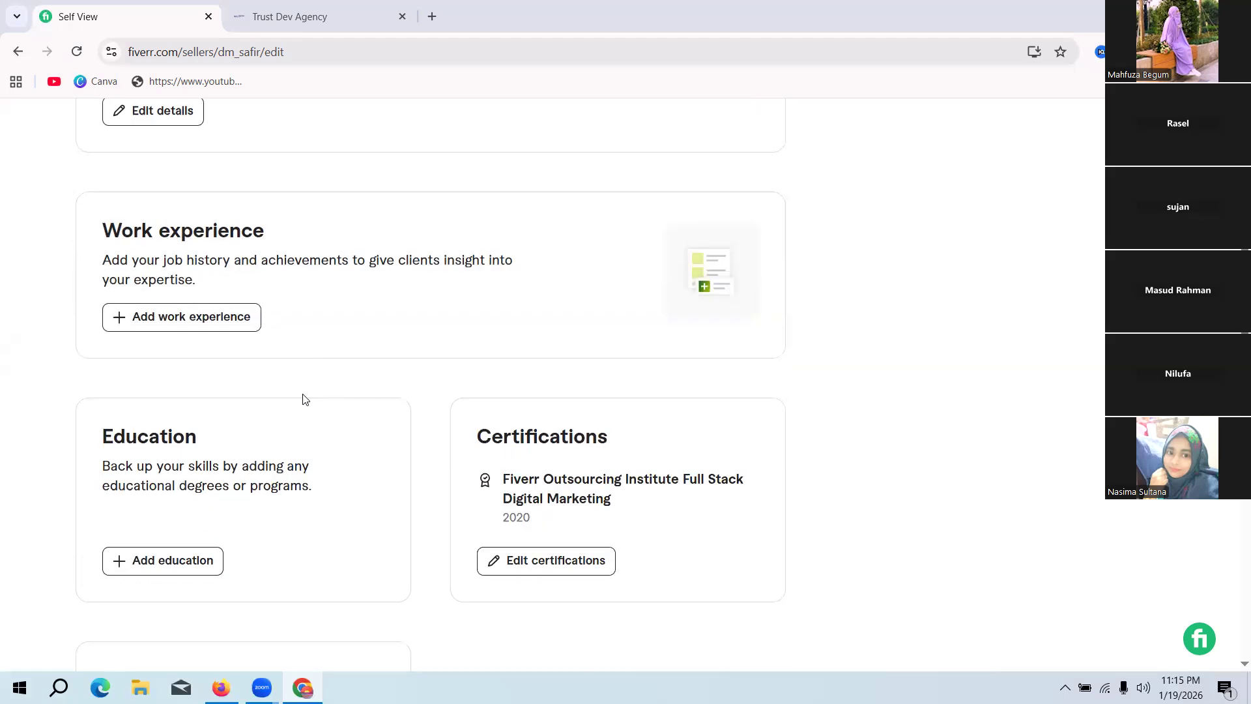
scroll(305, 399, up, 2)
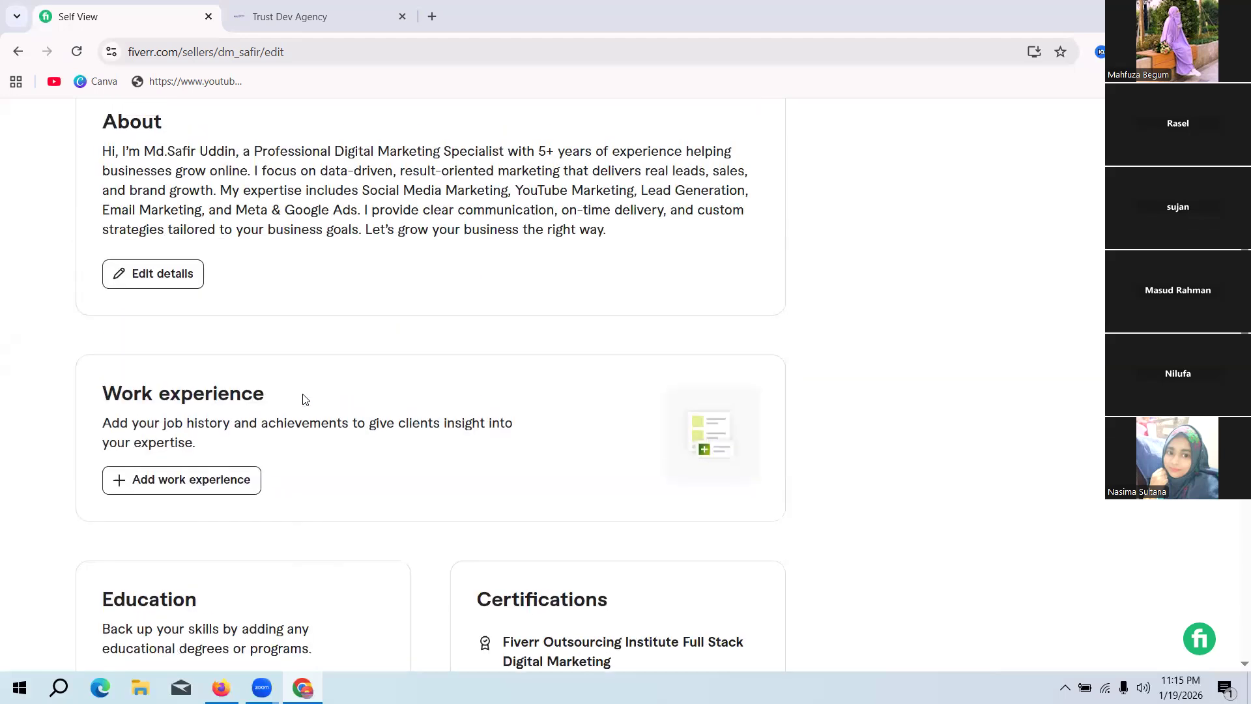
scroll(304, 399, up, 1)
scroll(302, 399, up, 2)
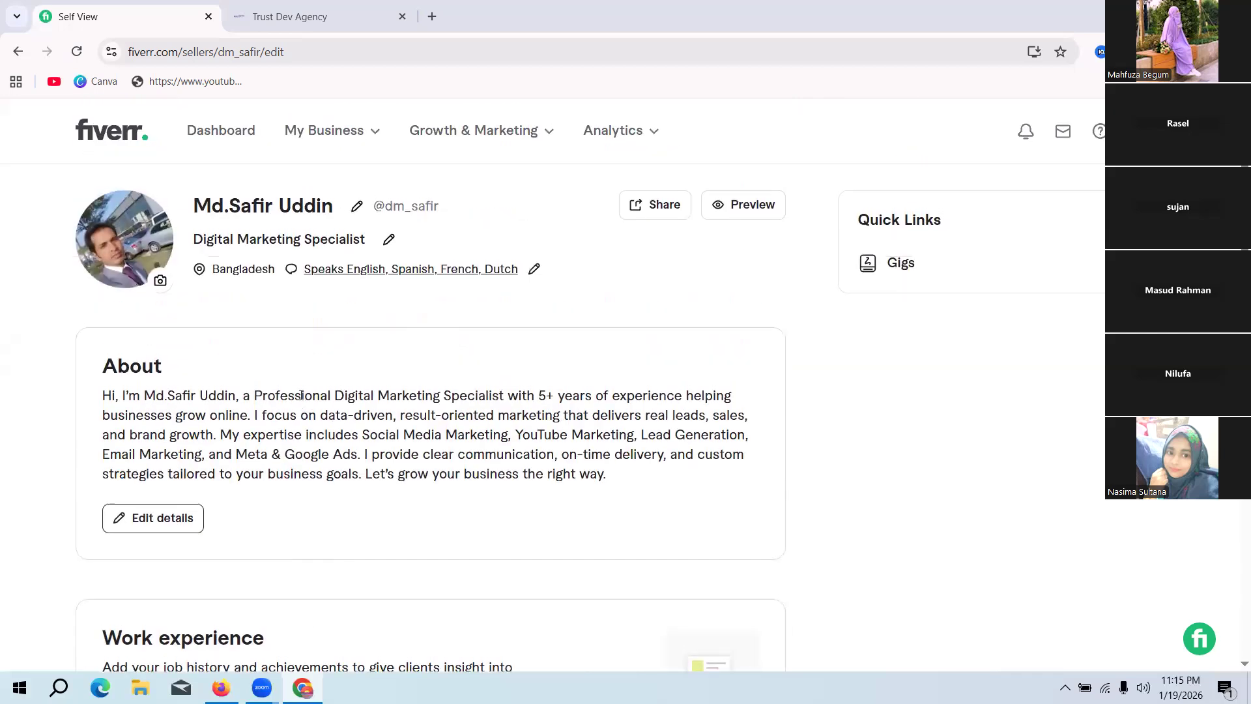
Step: Start a new entry in the profile's Education section and open its list of countries
scroll(301, 395, down, 6)
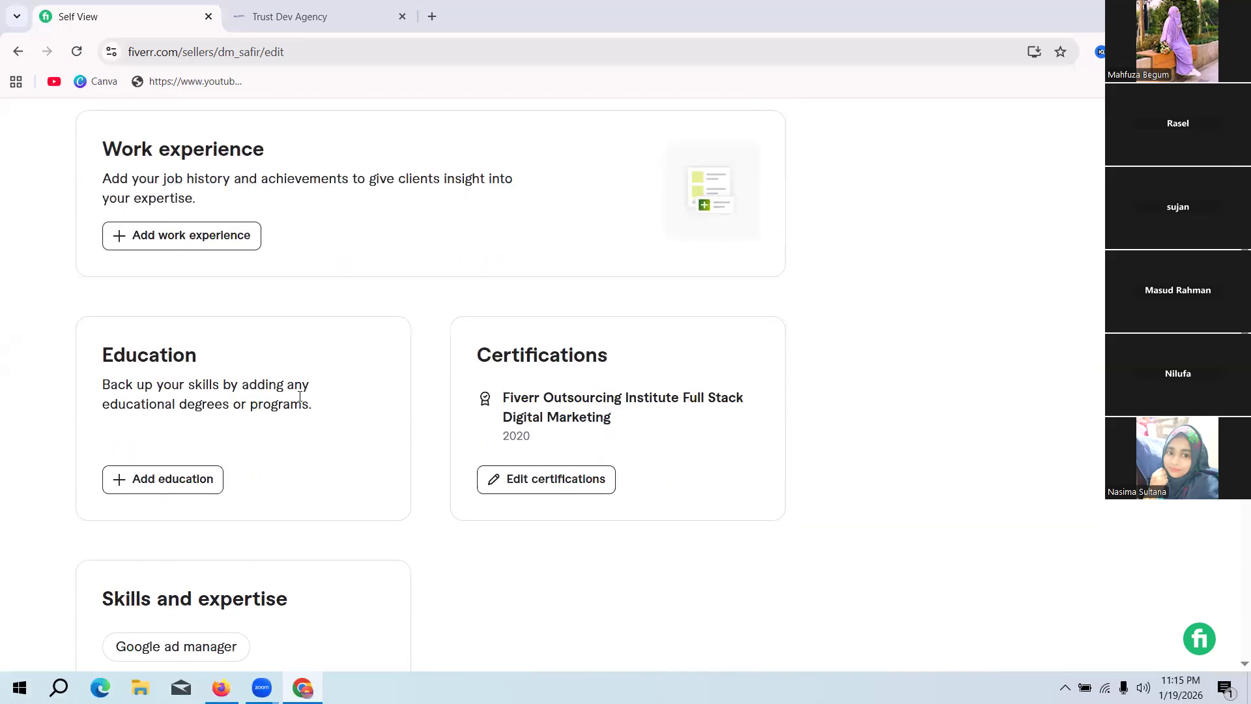
scroll(292, 408, down, 1)
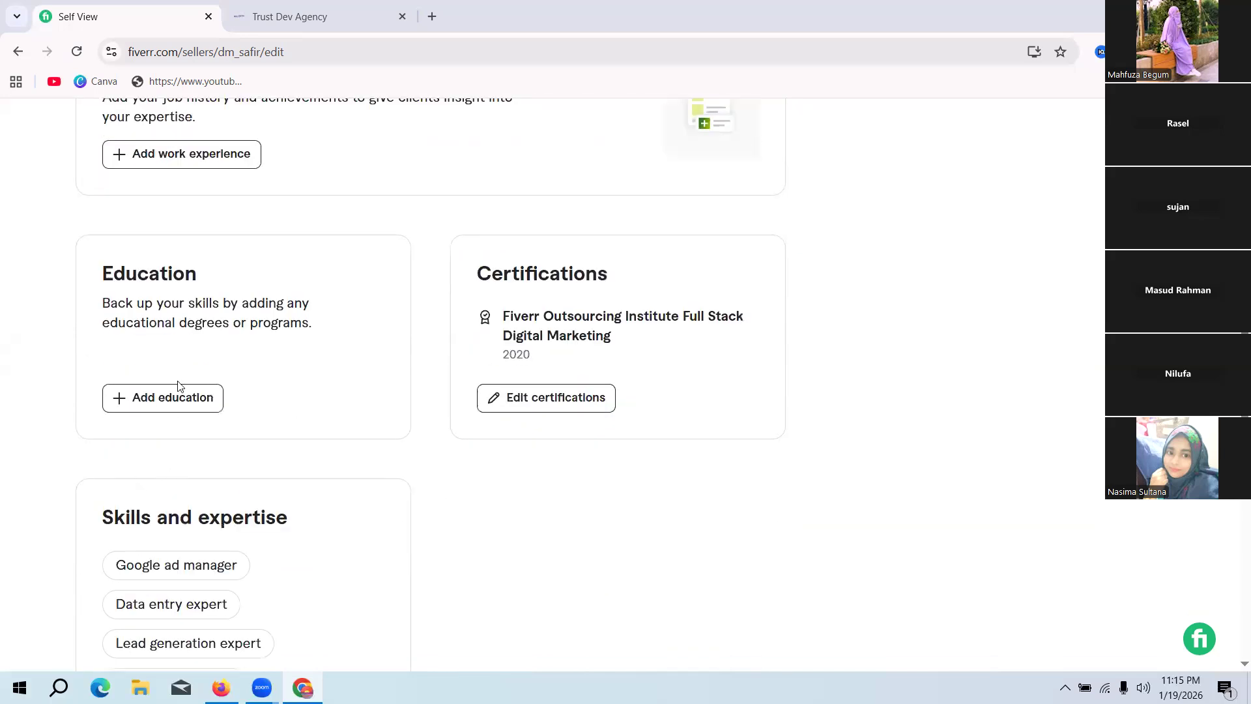
click(177, 399)
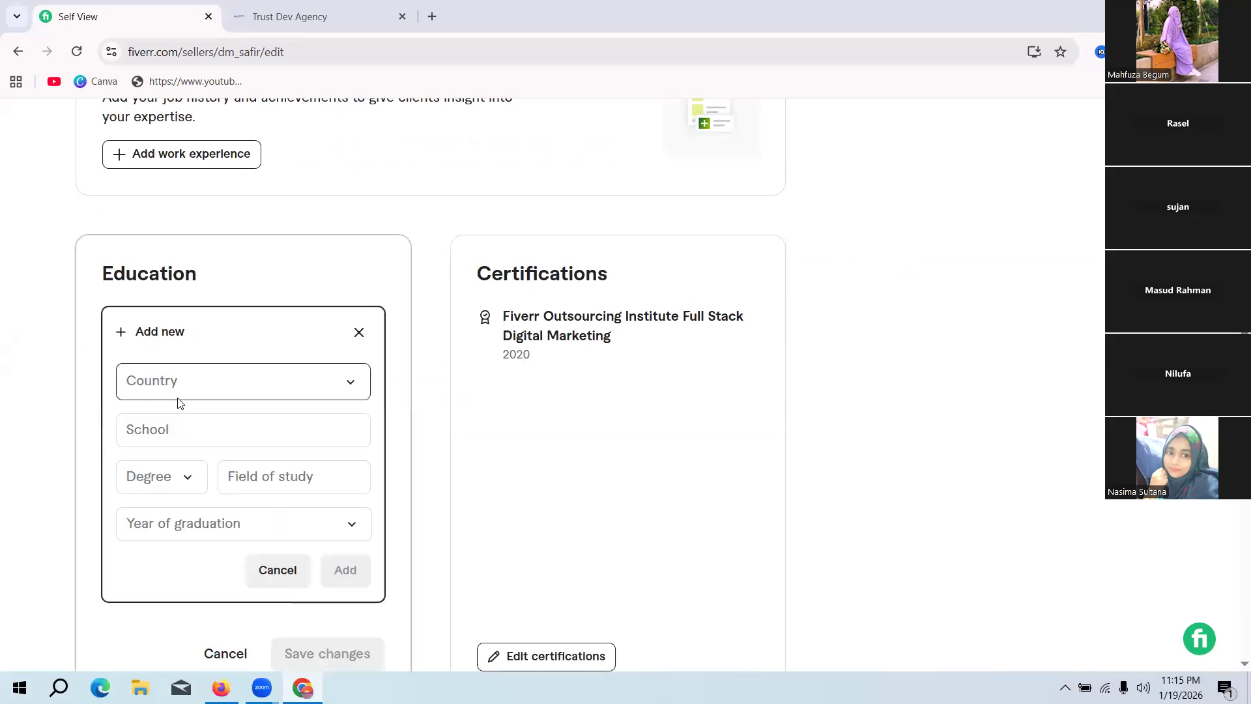
click(208, 388)
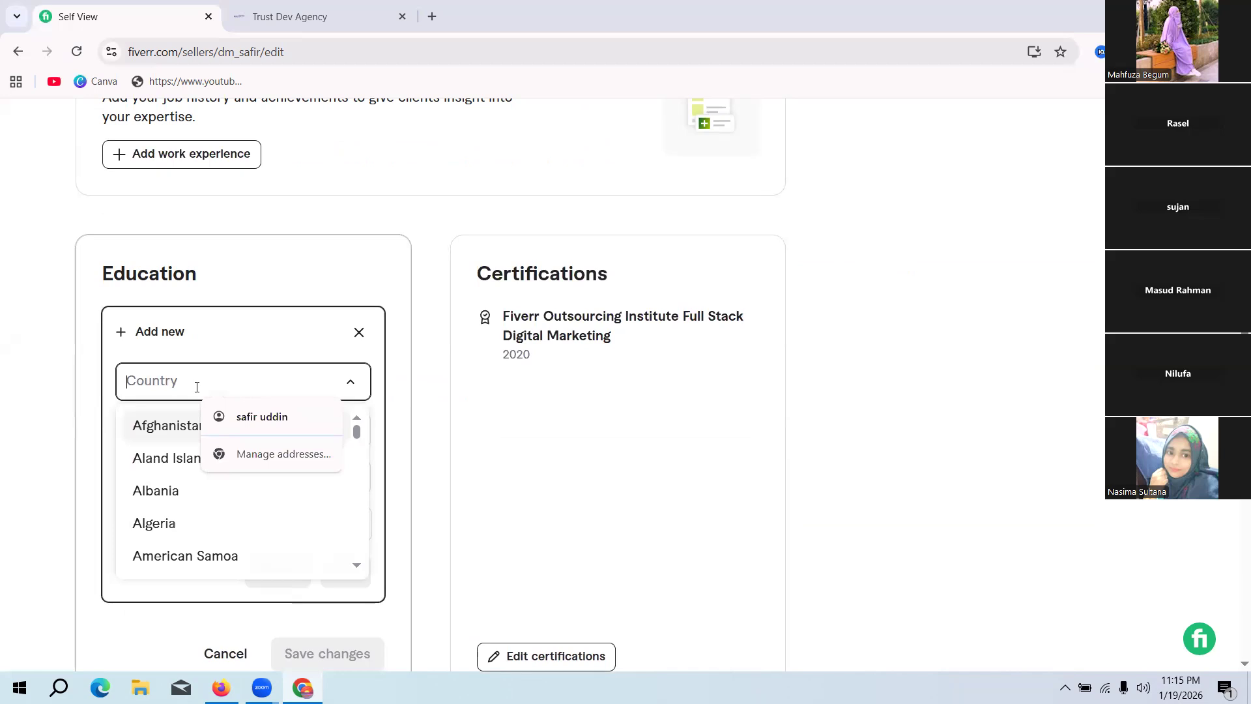
Step: Try to find the country by searching for "usa", and clear the search text
text(usa)
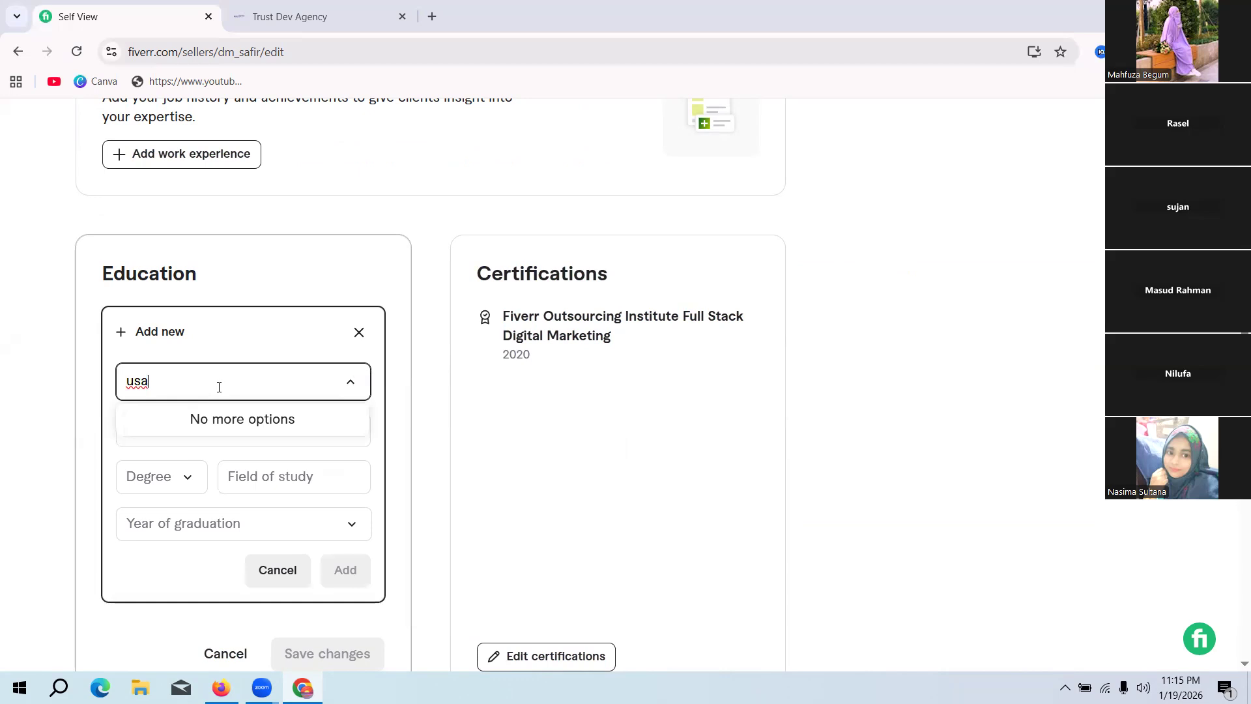
key(BackSpace)
key(BackSpace)
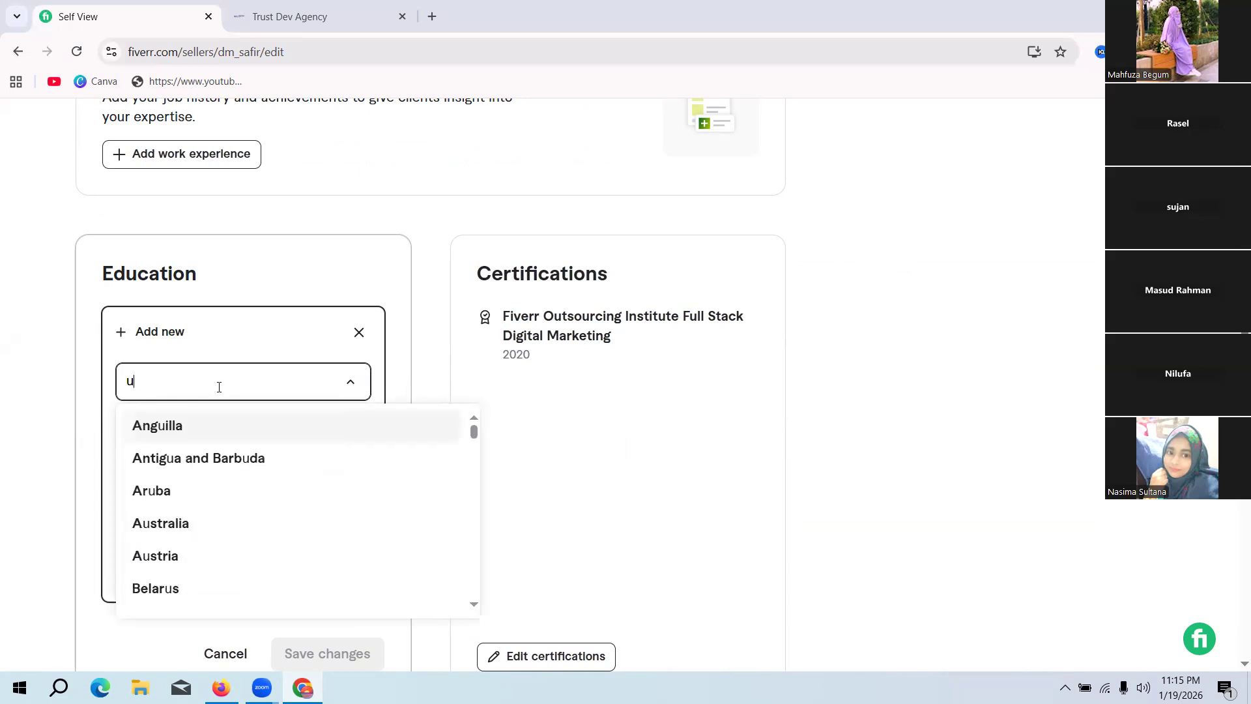
key(BackSpace)
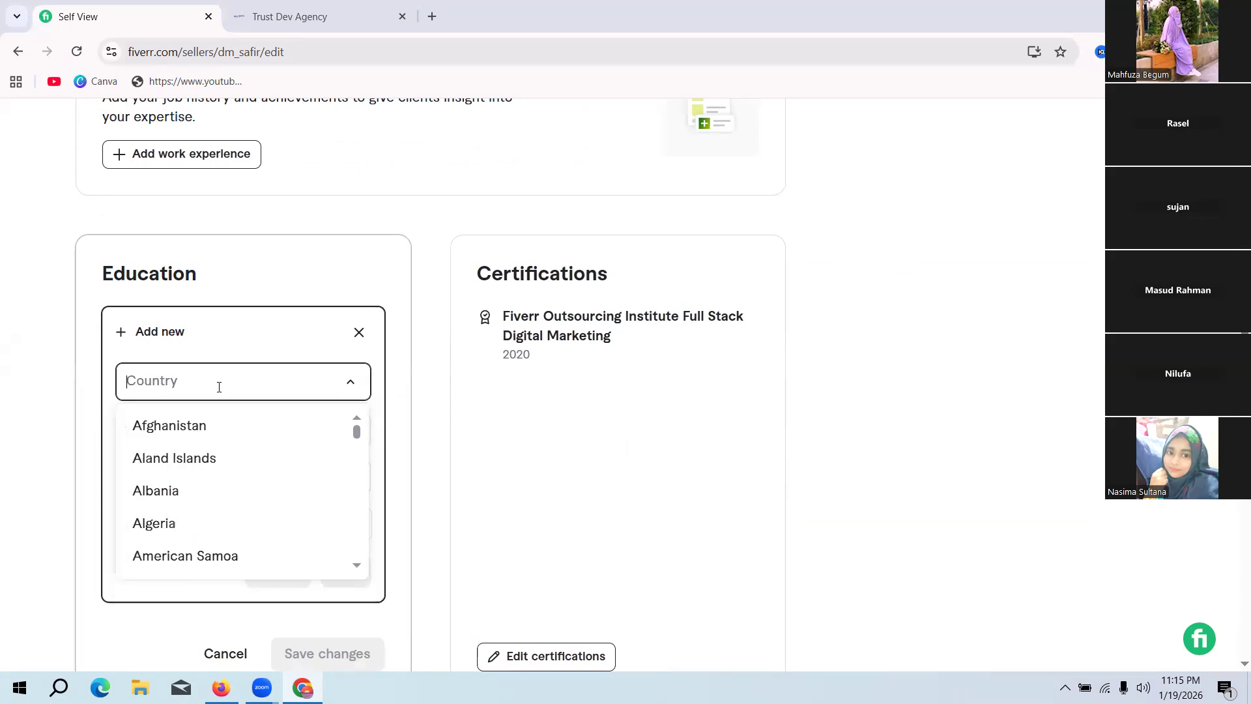
Step: Set the education entry's country to United States and place the cursor in the School field
text(U)
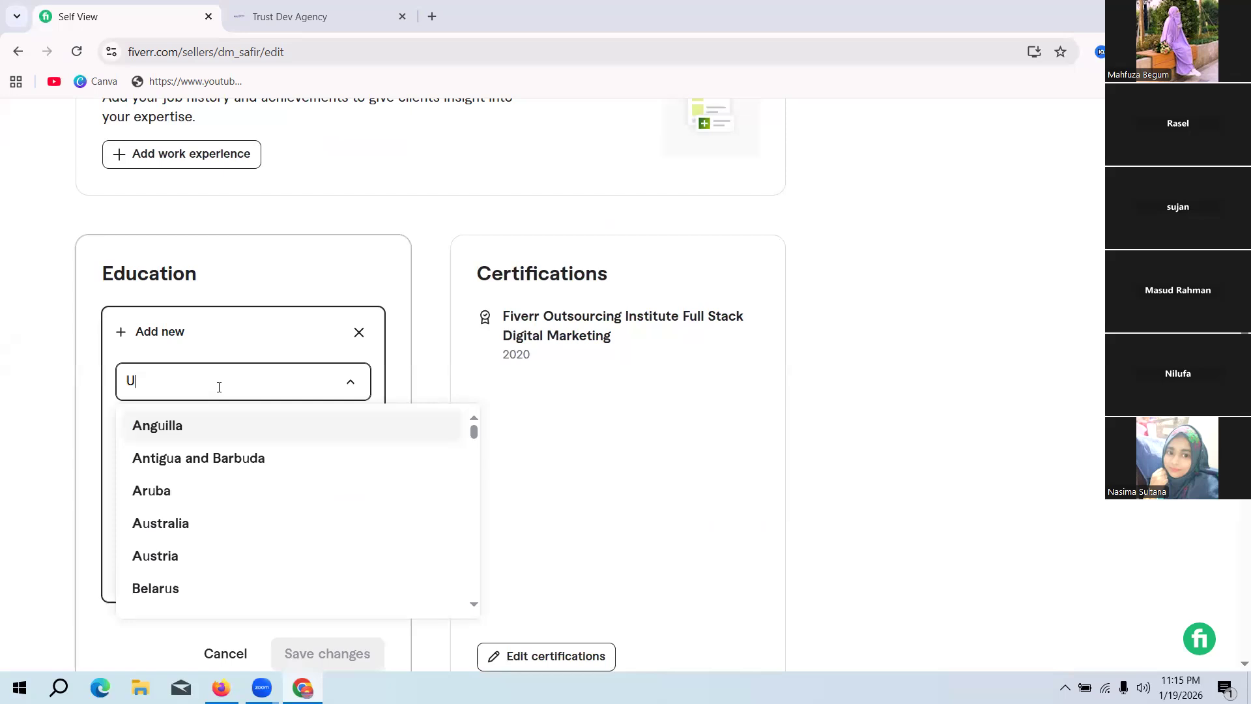
text(SA)
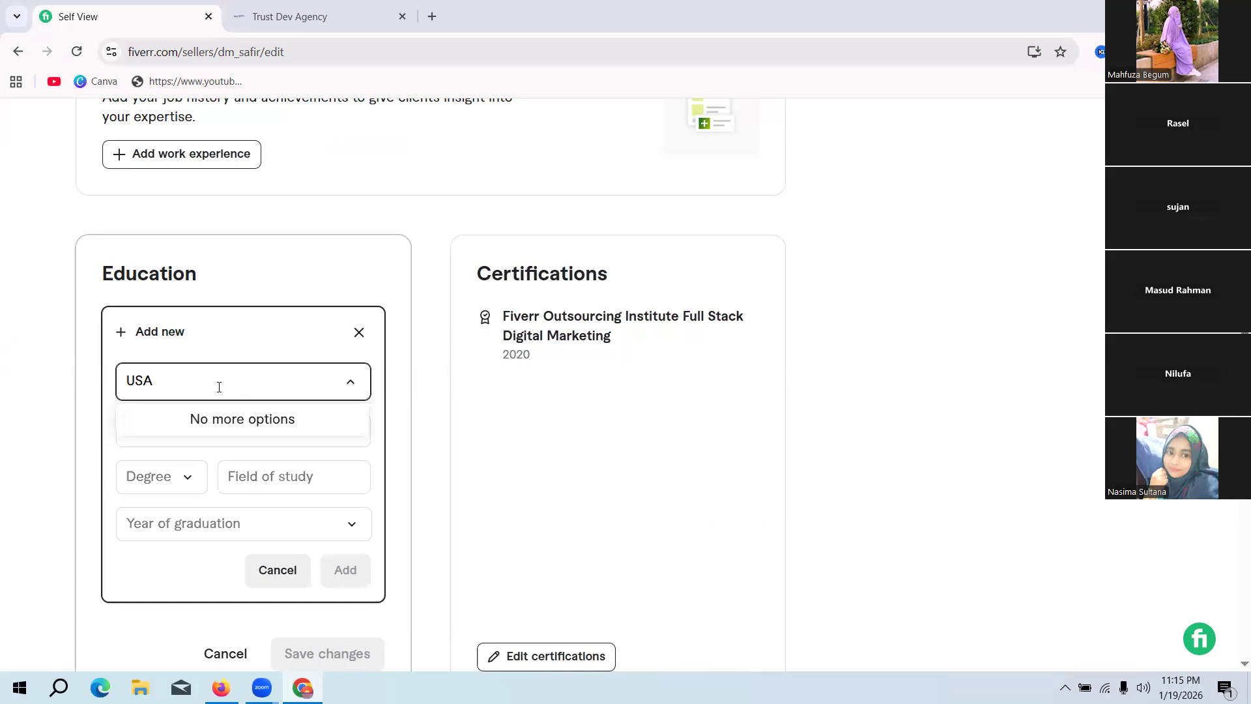
key(BackSpace)
key(BackSpace)
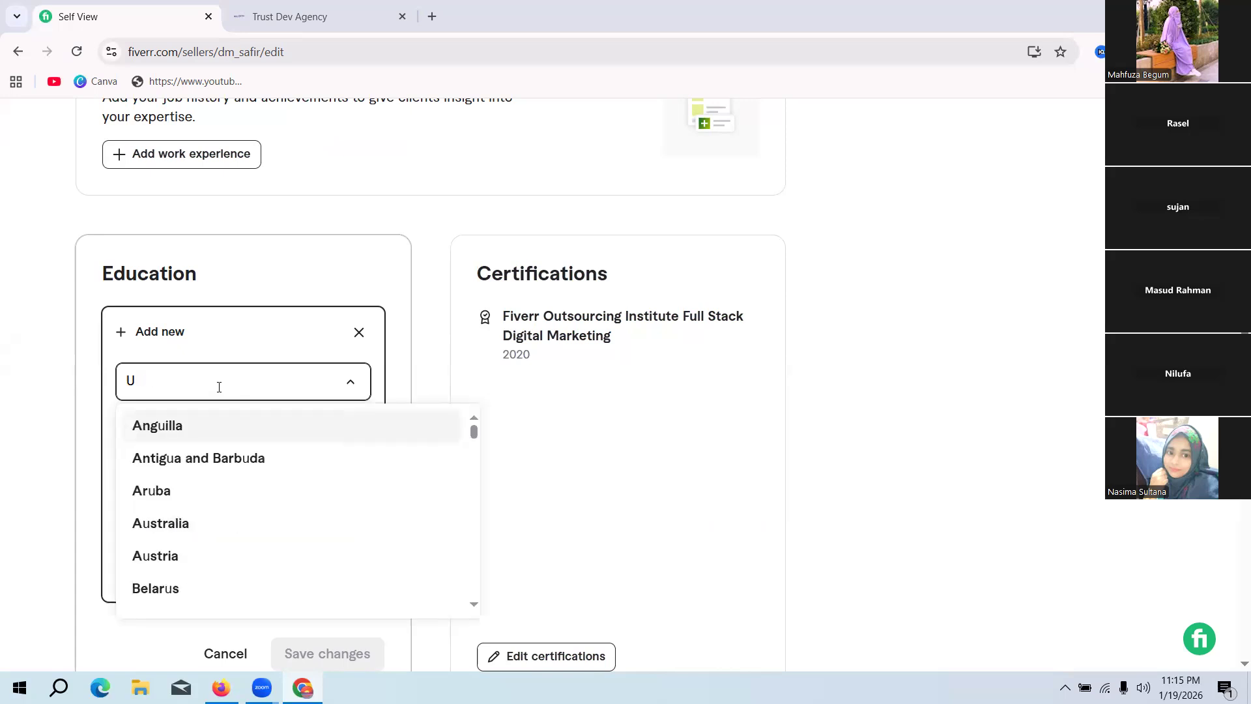
text(nited)
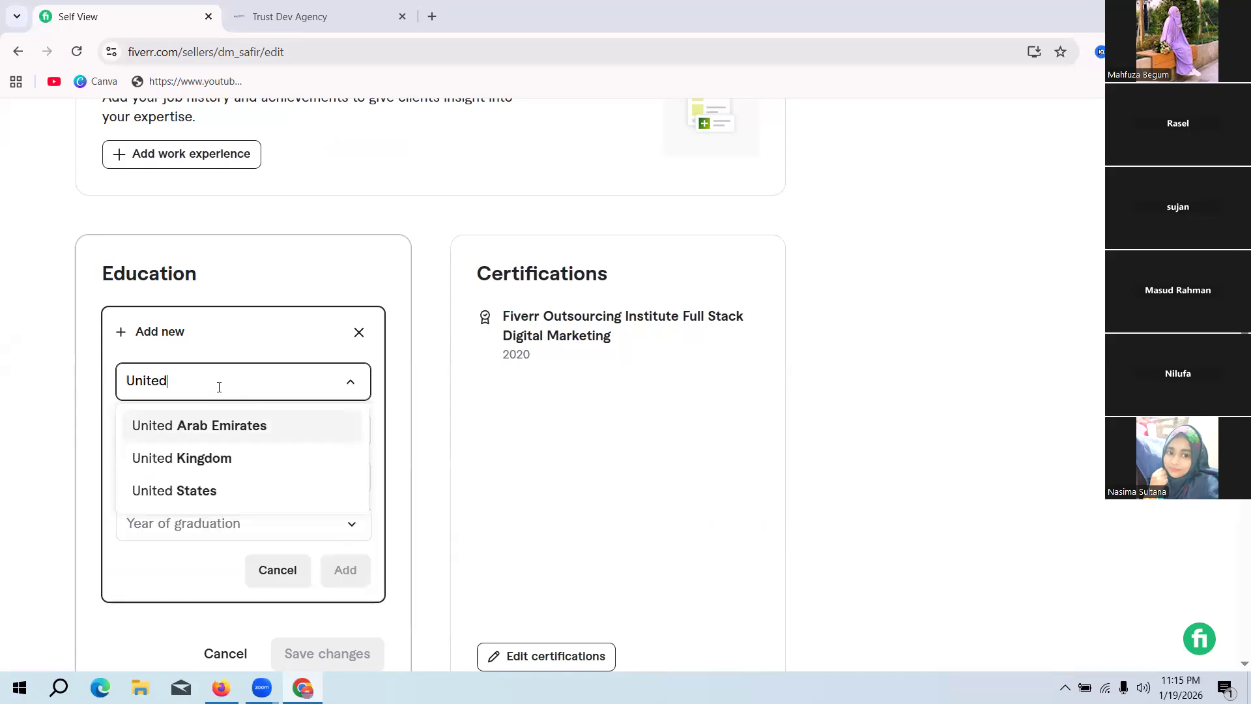
click(179, 494)
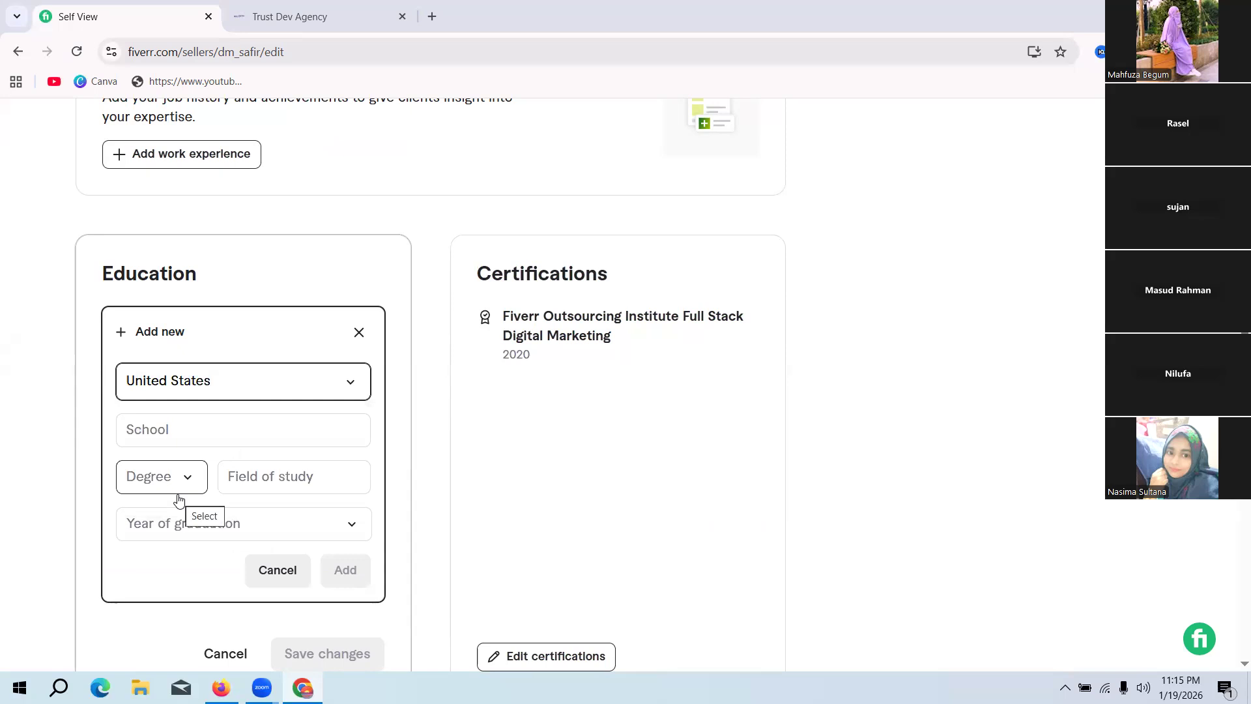
click(202, 432)
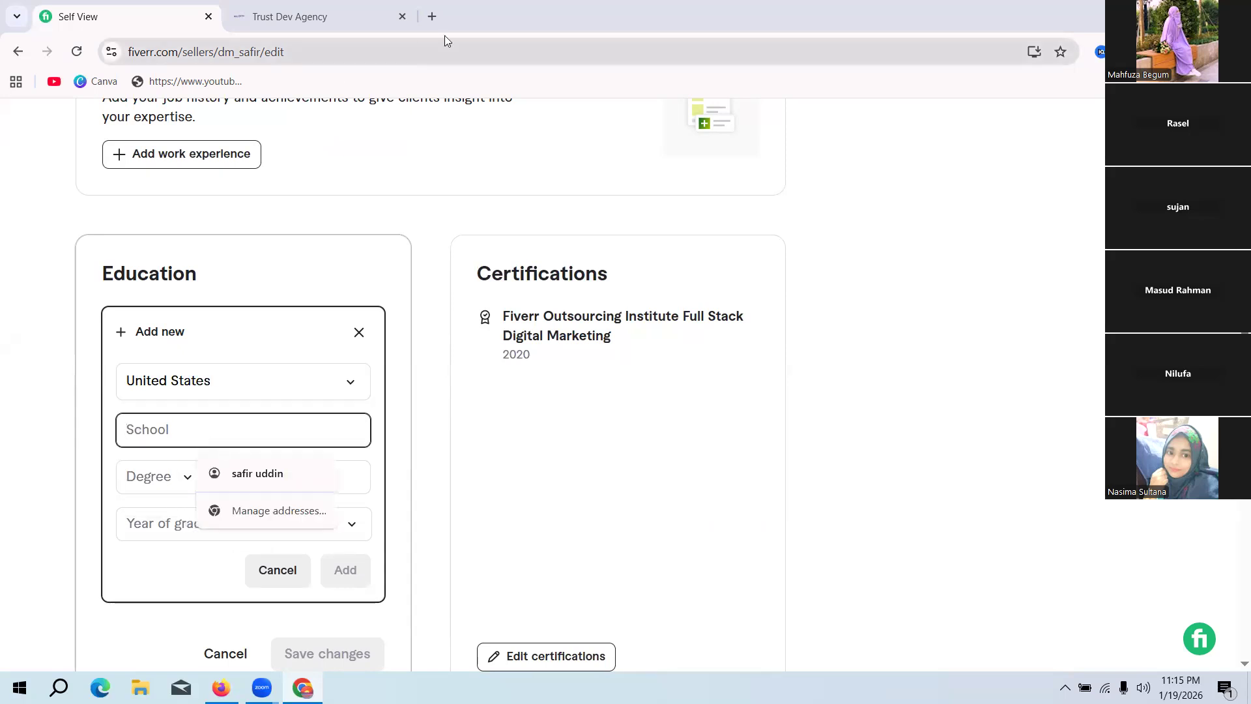
Step: Enter a Google search for "best university in united" in a new browser tab, replacing the suggested country Bangladesh
click(431, 18)
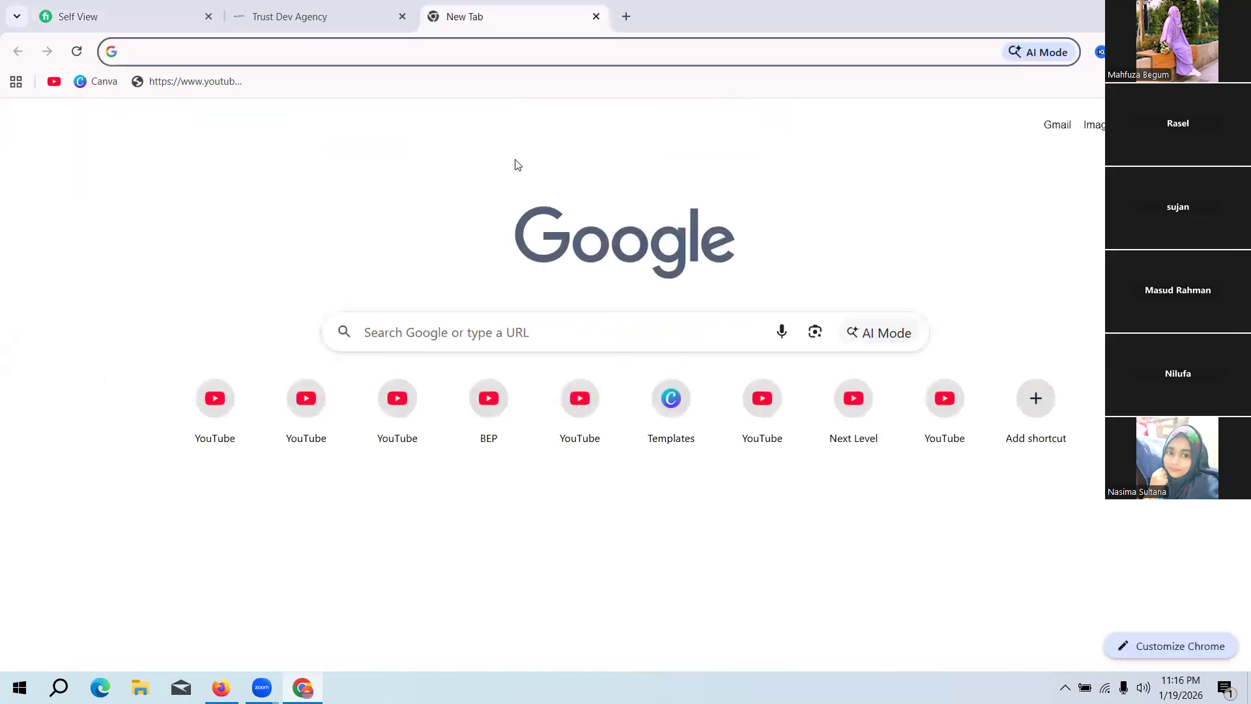
text(bes)
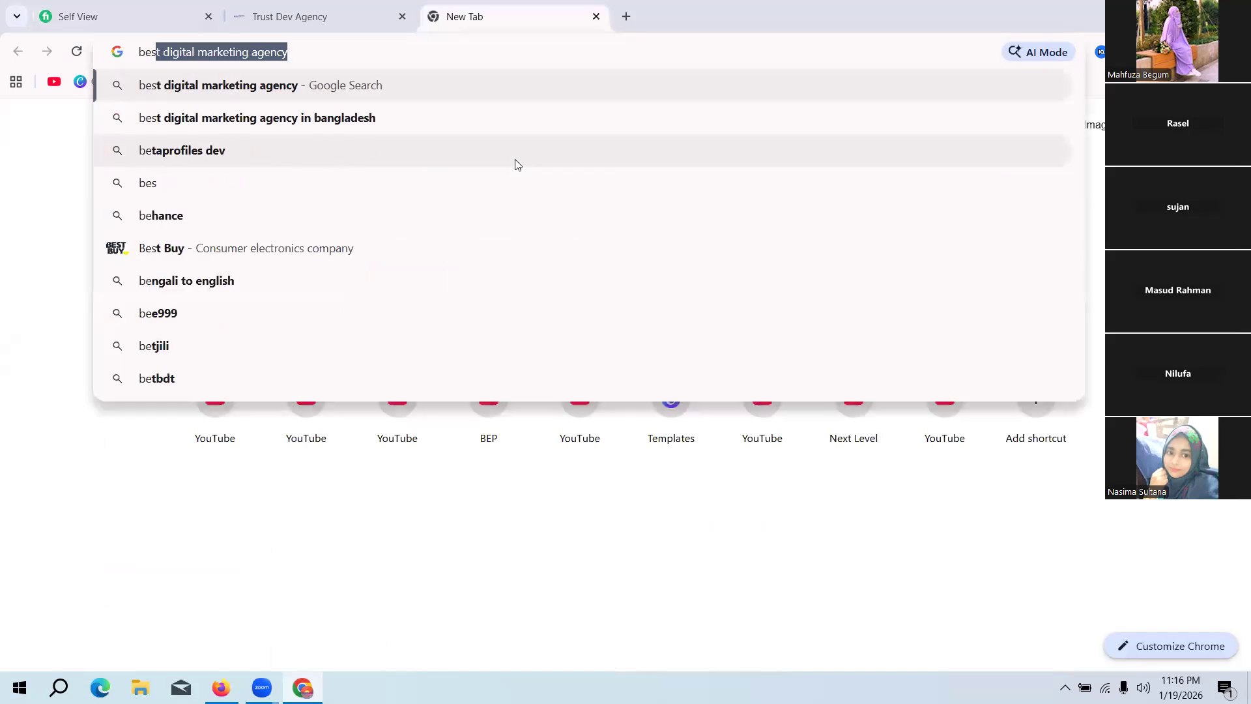
text(t )
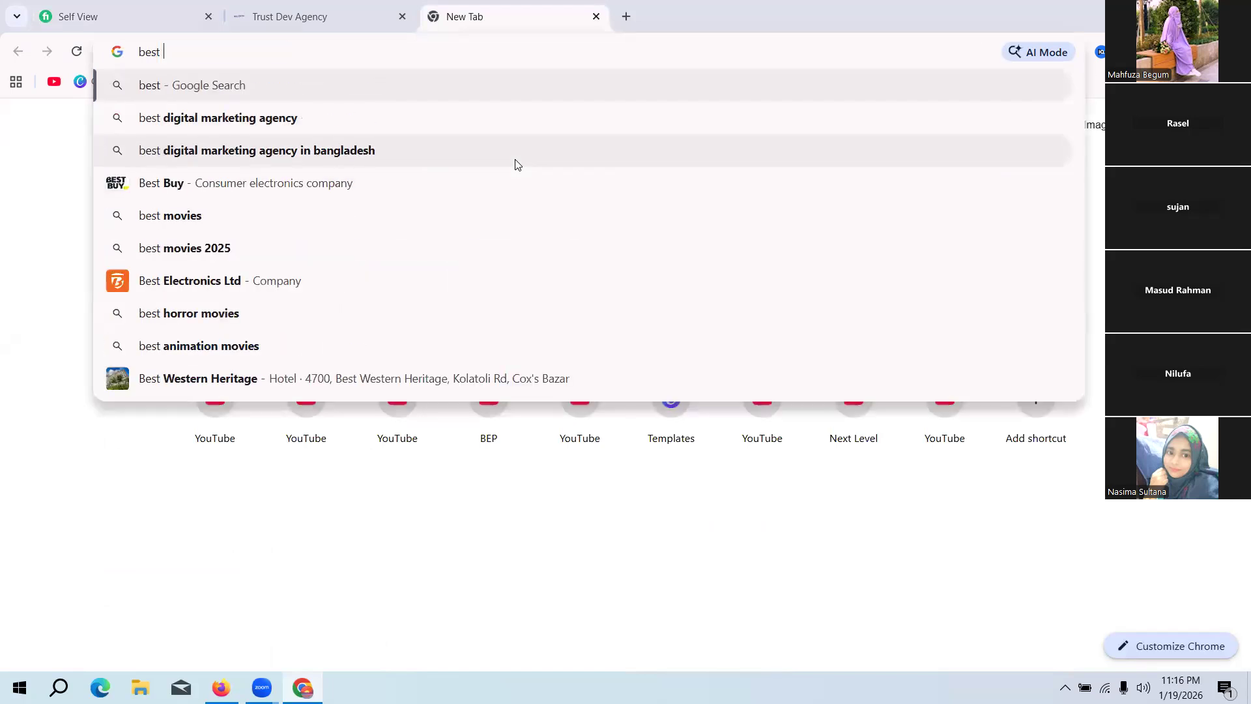
text(un)
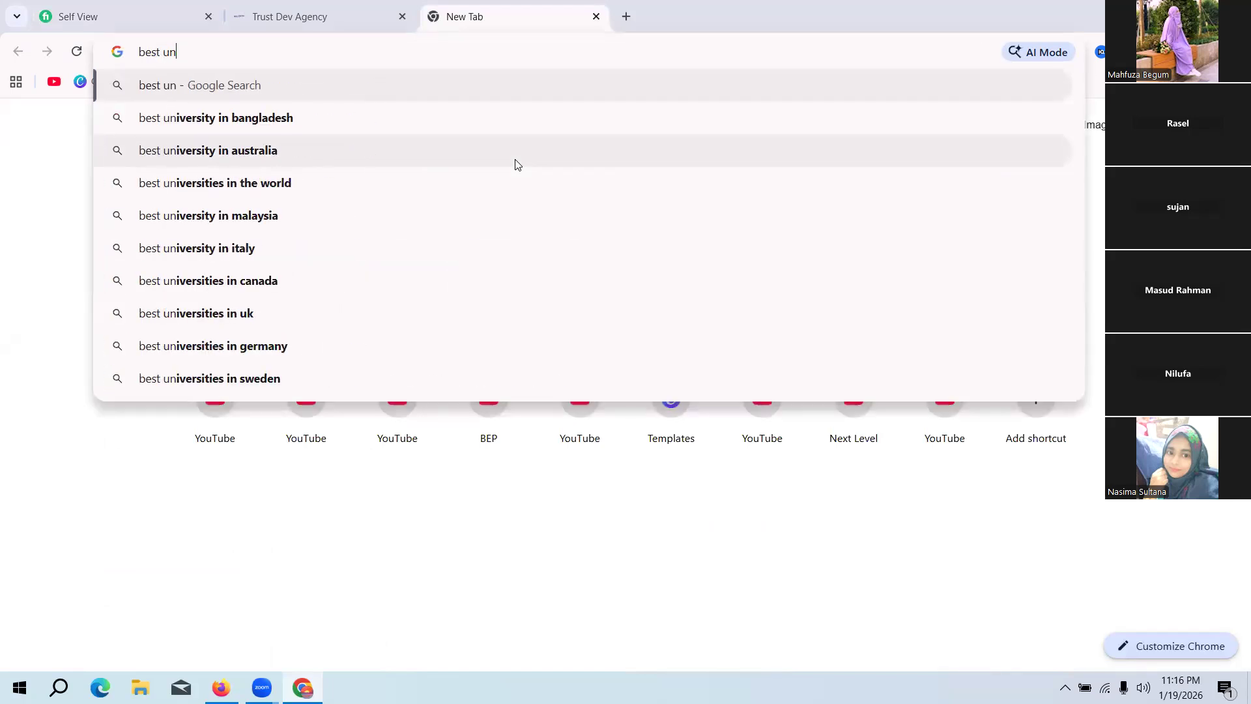
text(iver)
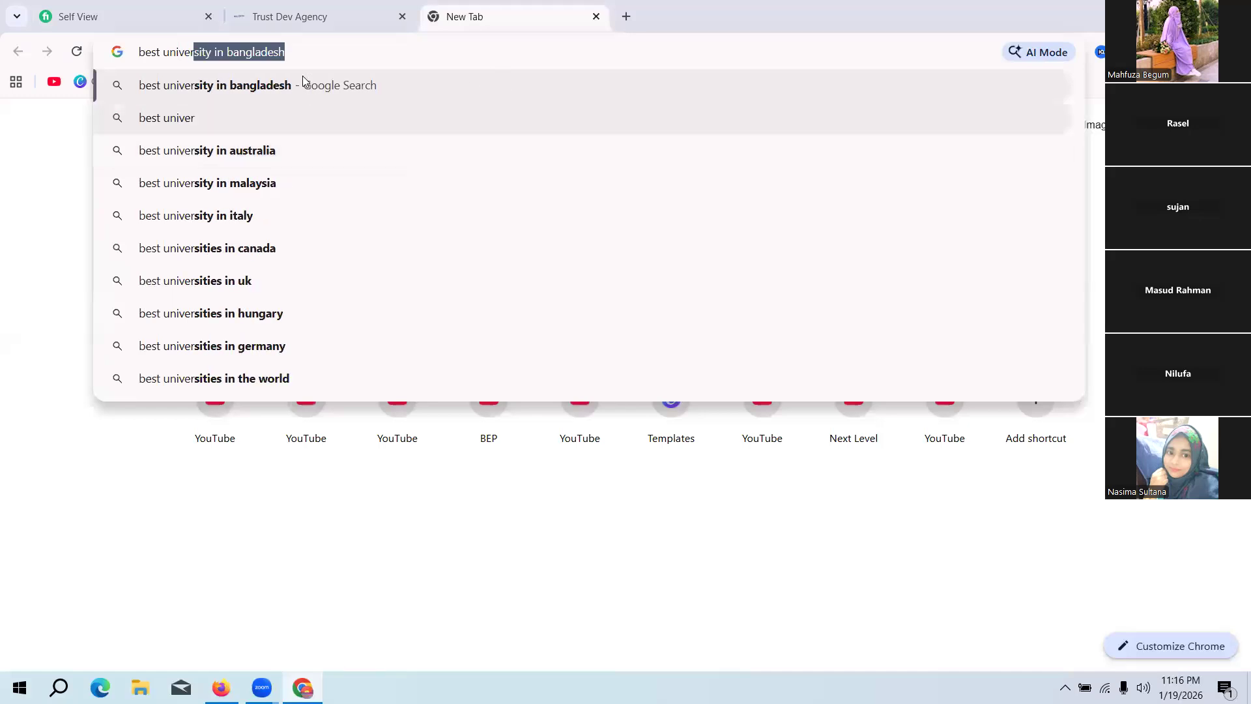
click(229, 55)
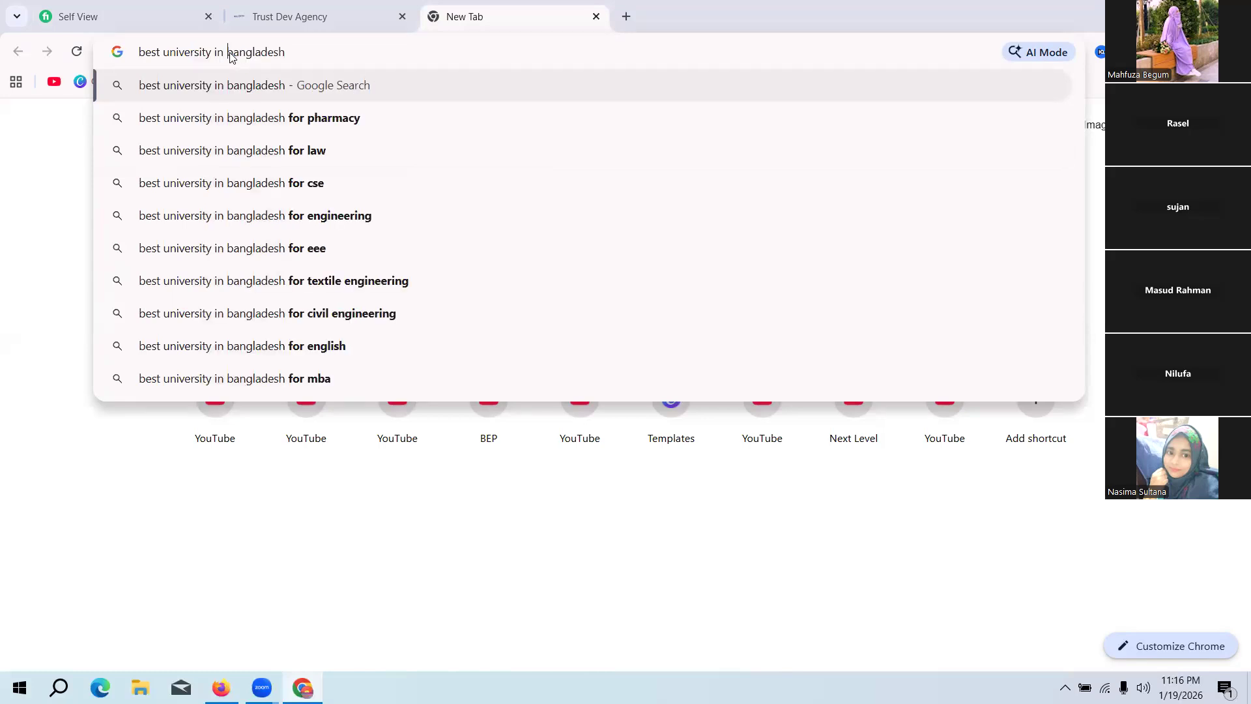
drag(232, 53, 399, 52)
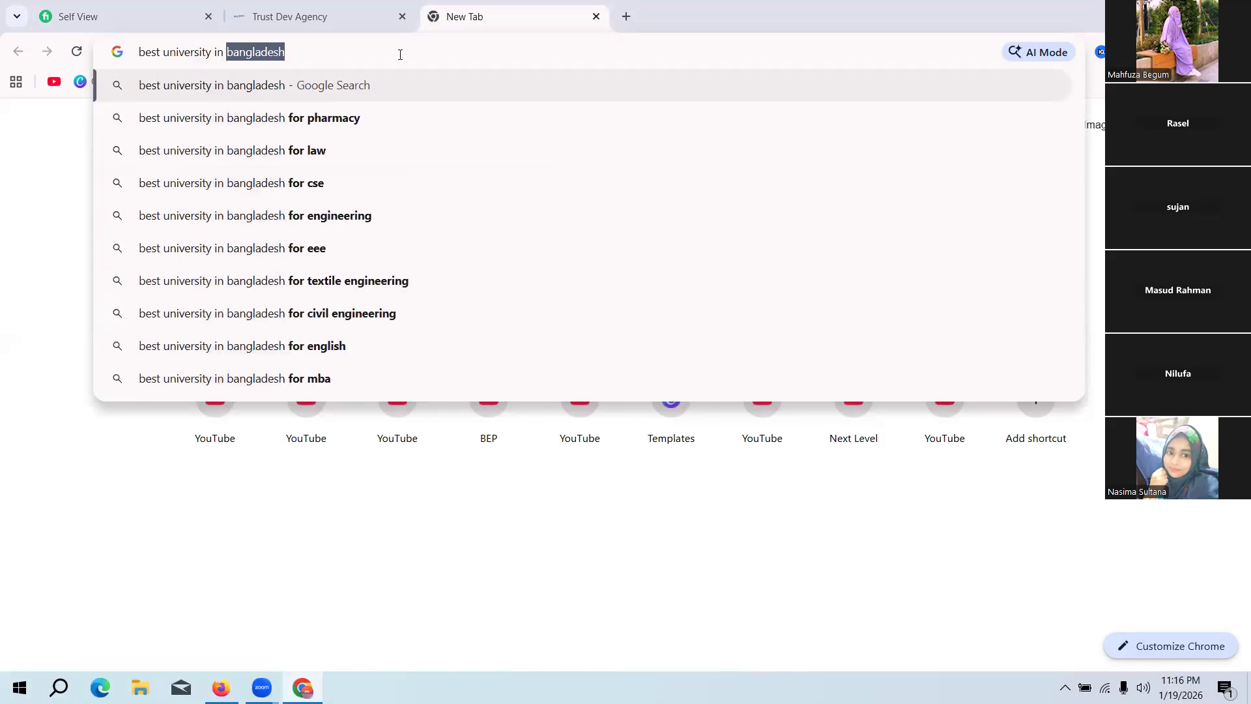
key(BackSpace)
text(u)
text(nited)
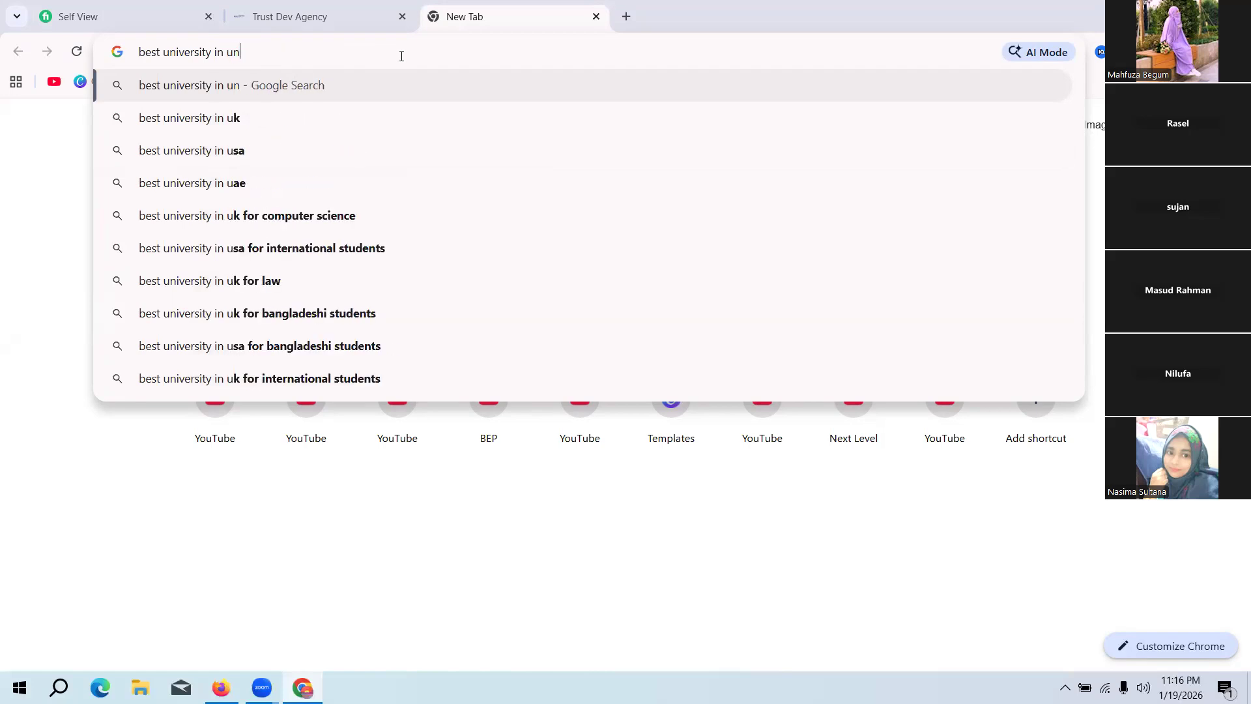
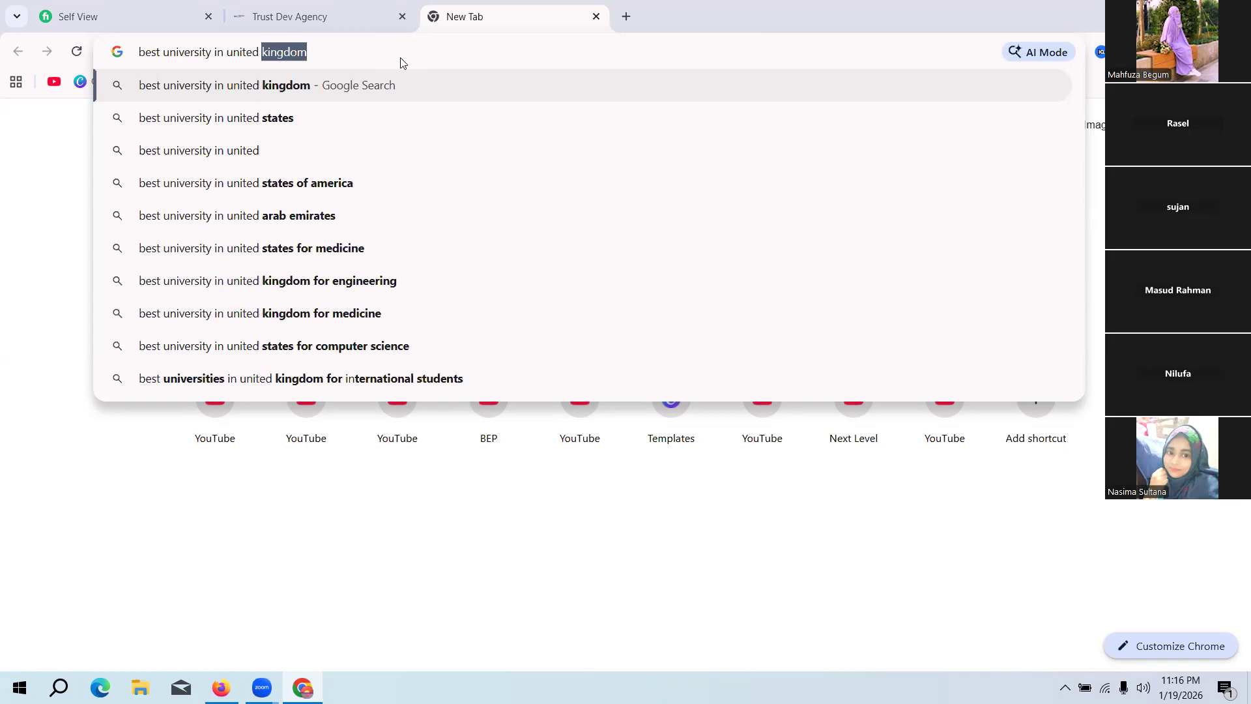
Step: Complete the Google search as "best university in united states" and look through the overview and results for university names
text(state)
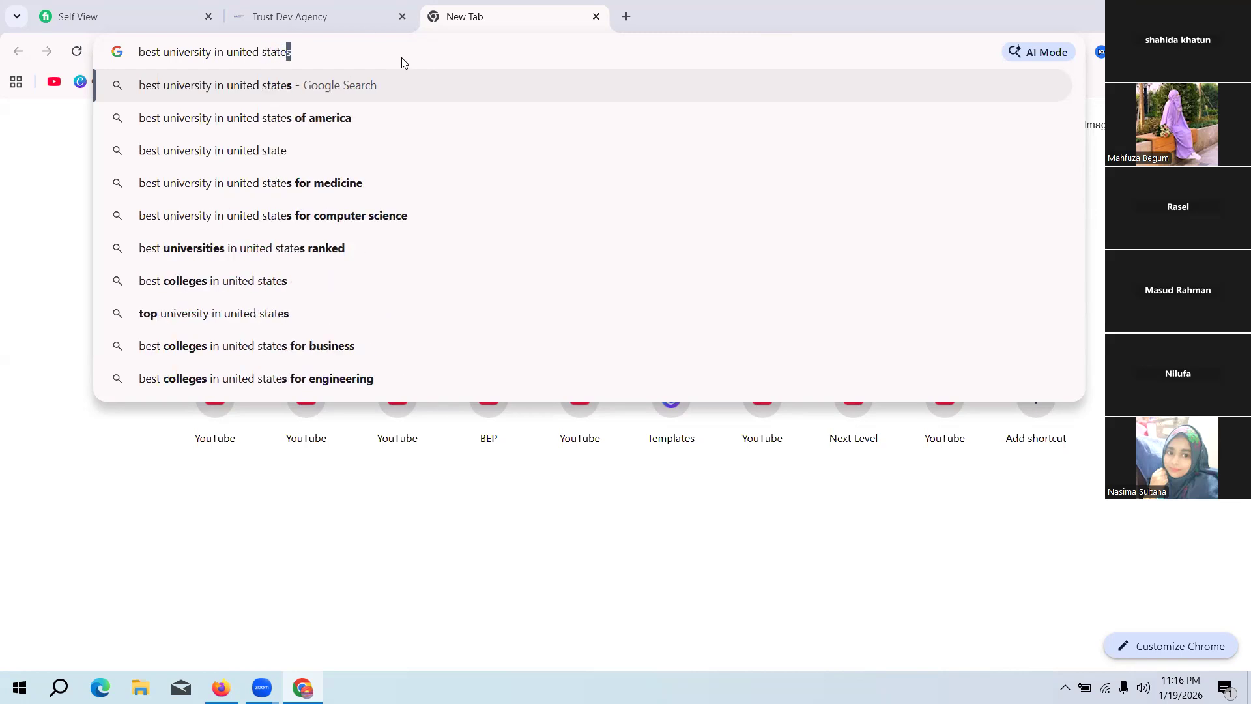
text(s)
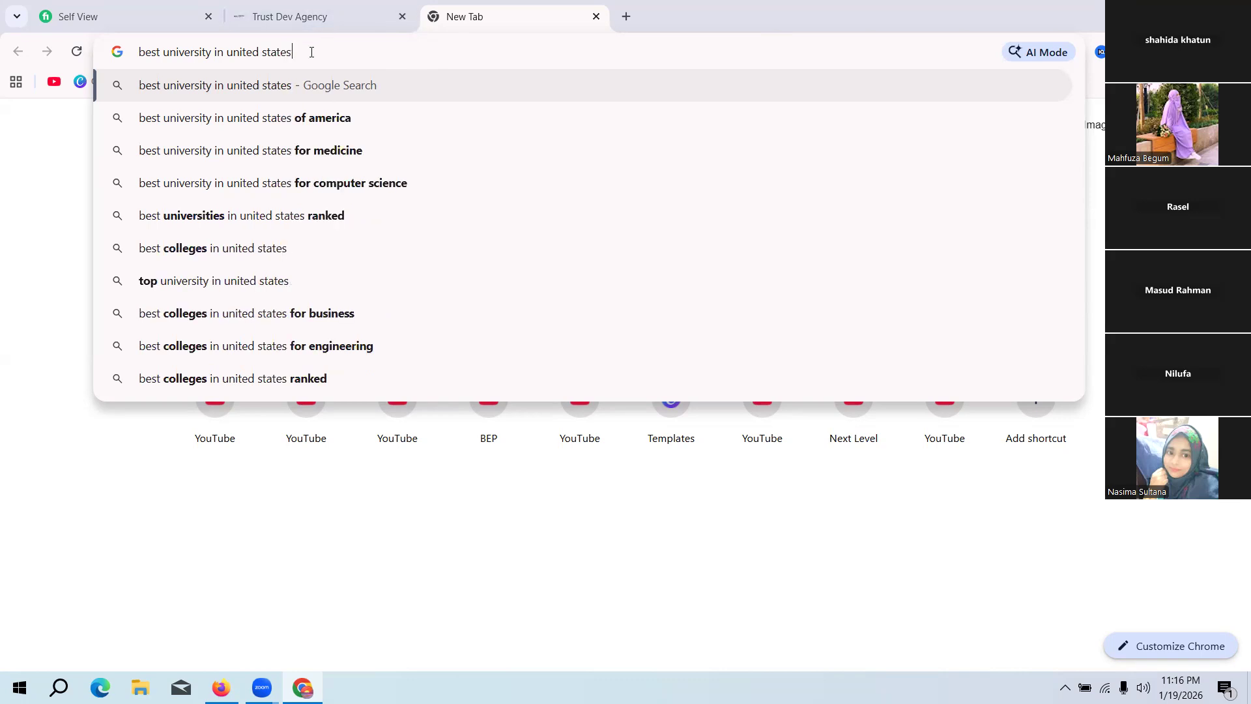
key(Return)
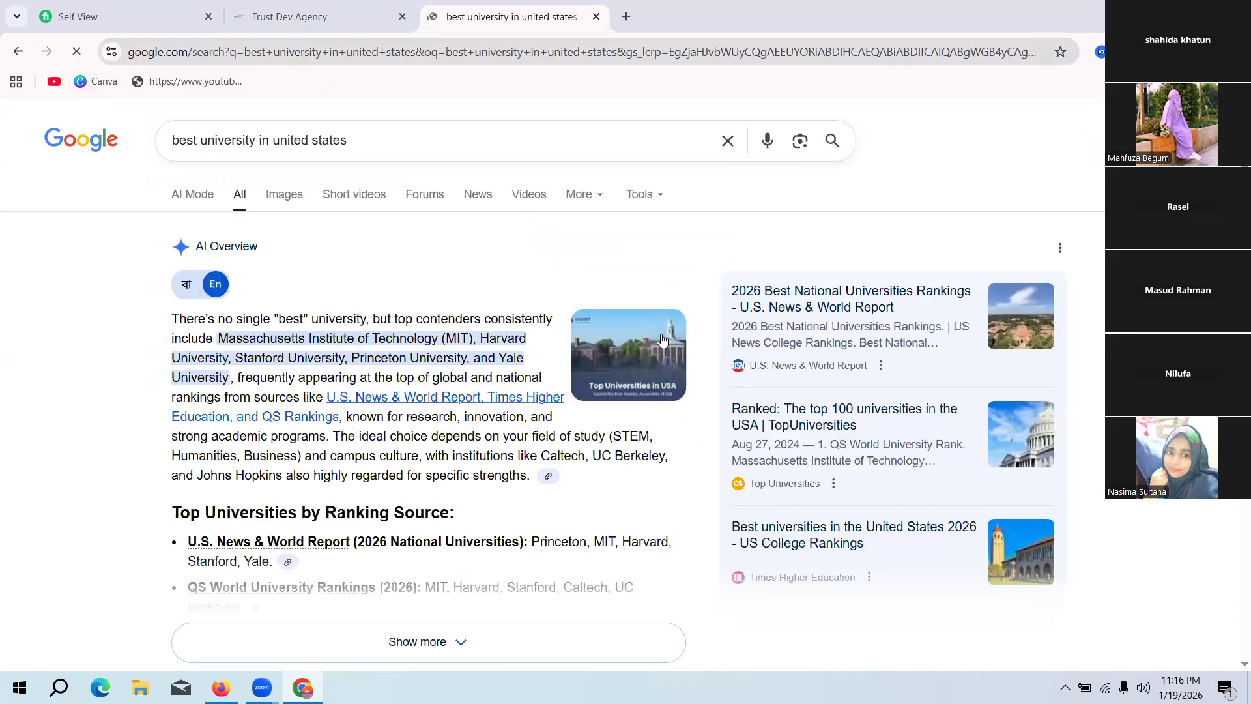
scroll(397, 269, down, 2)
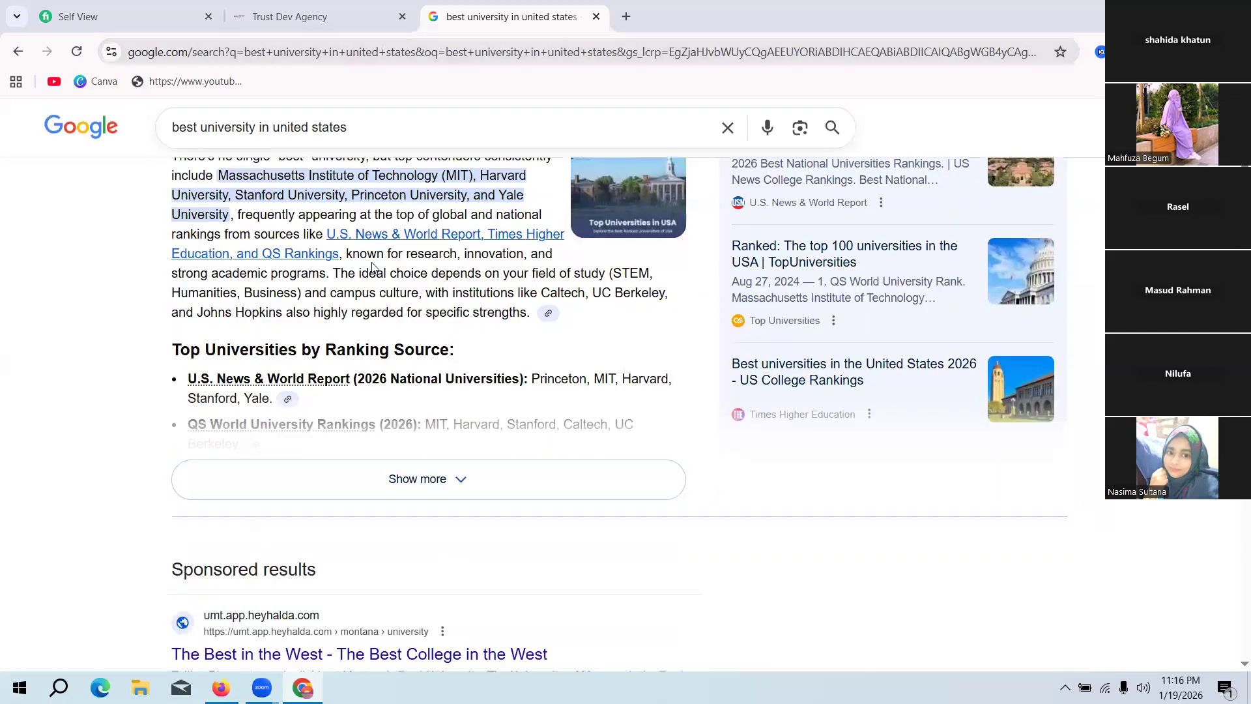
scroll(373, 267, down, 2)
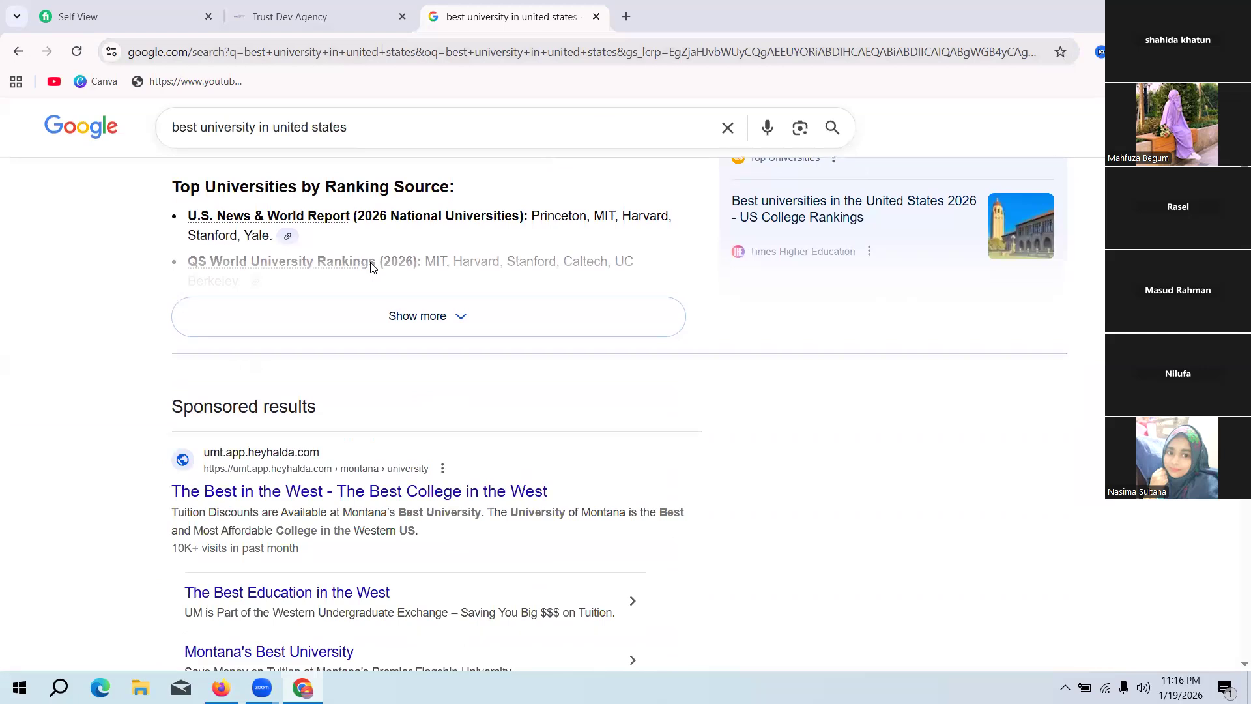
scroll(370, 268, down, 2)
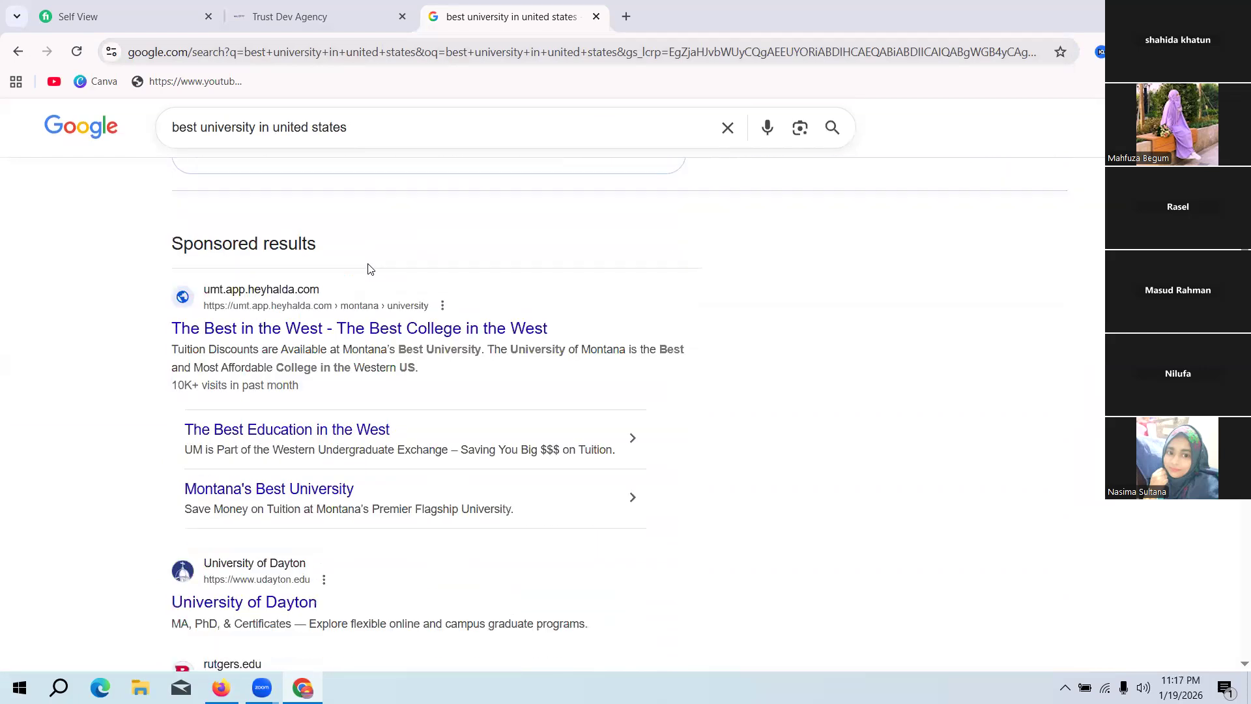
scroll(370, 269, up, 4)
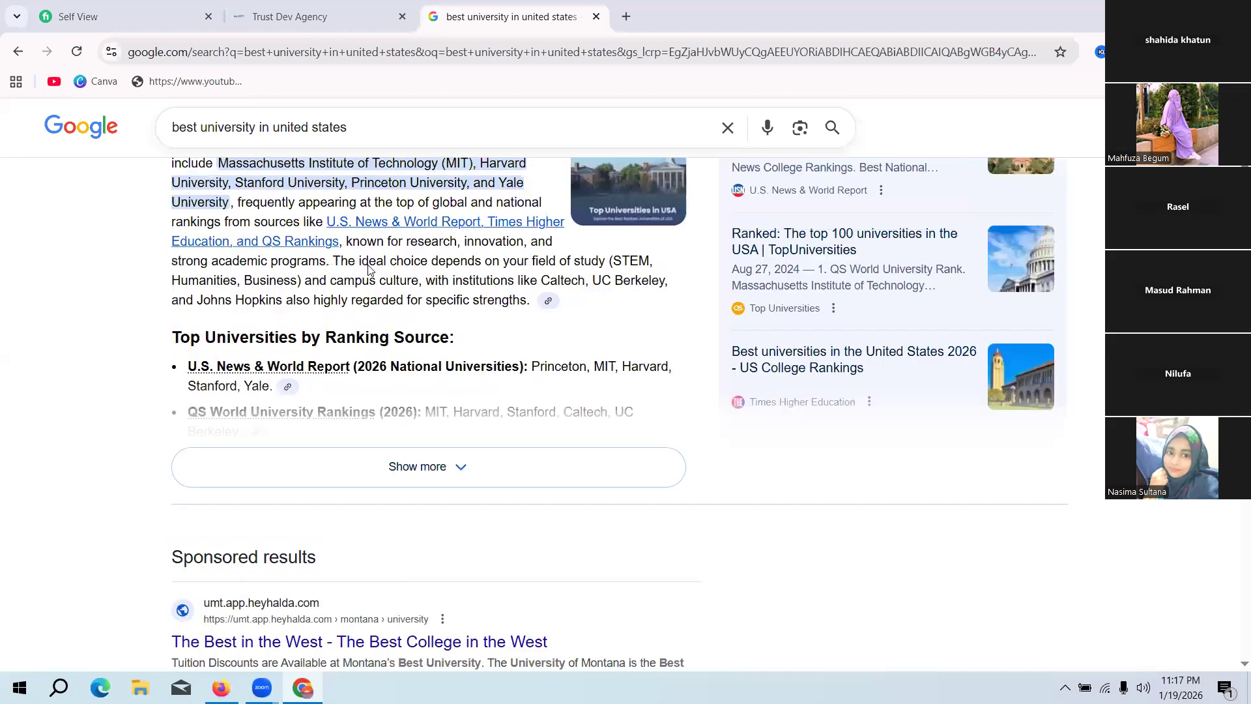
Step: Search Google for the suggested query "top 10 universities in usa" and look through the results
click(196, 128)
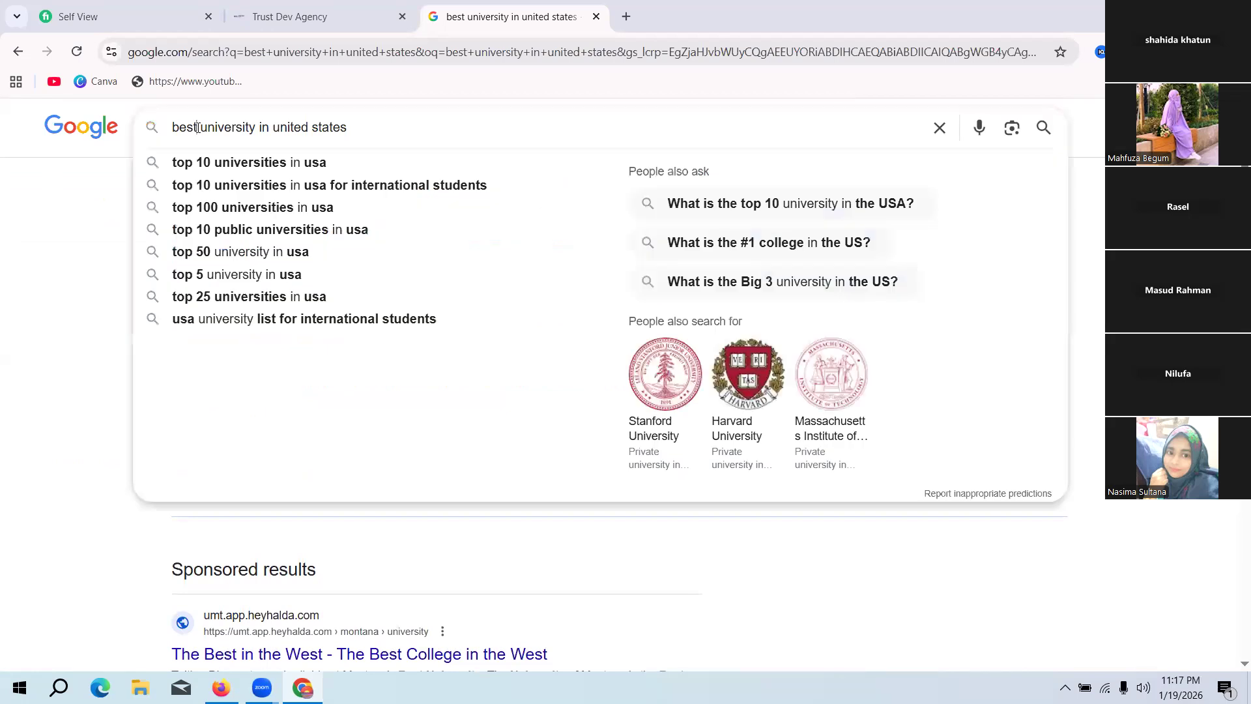
click(230, 174)
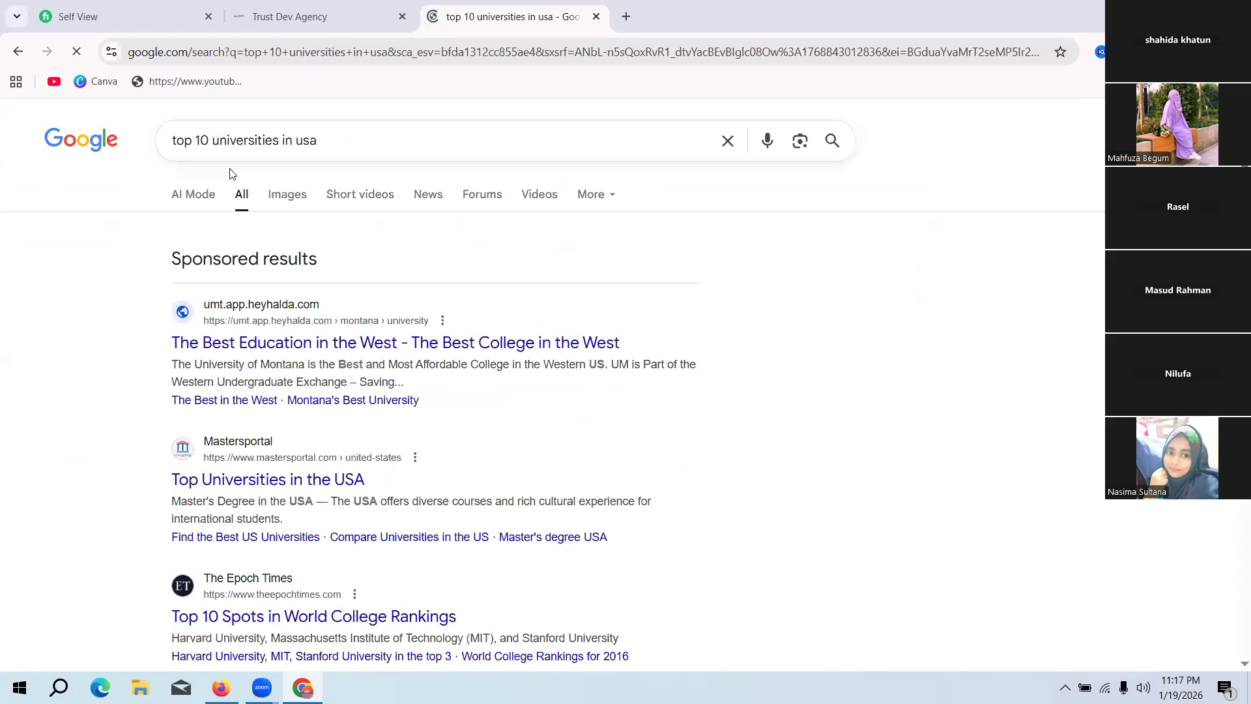
scroll(631, 372, down, 4)
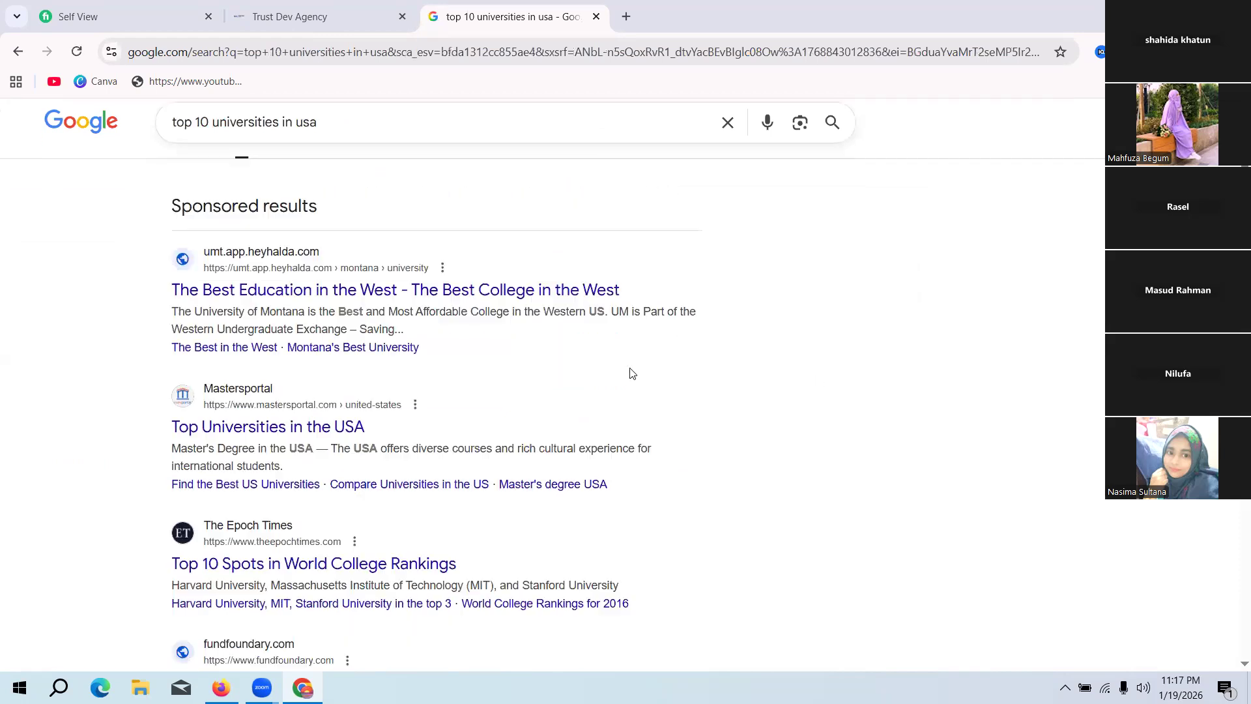
scroll(620, 369, down, 3)
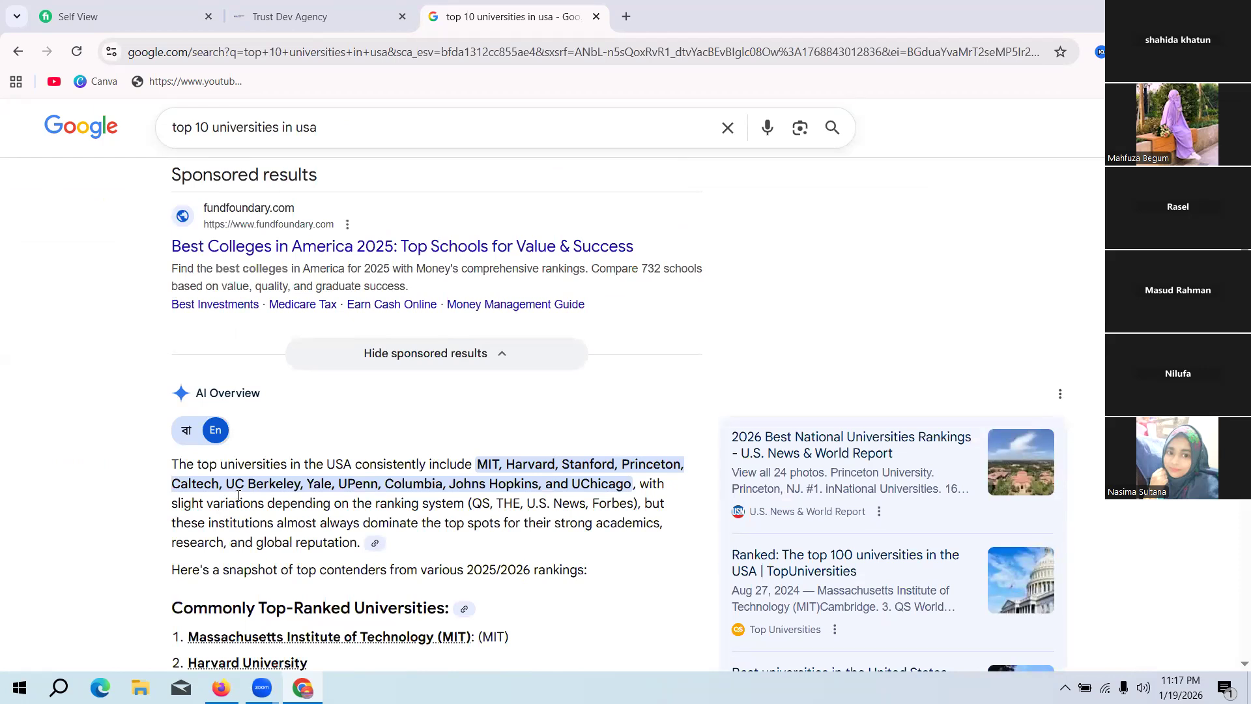
scroll(280, 469, up, 4)
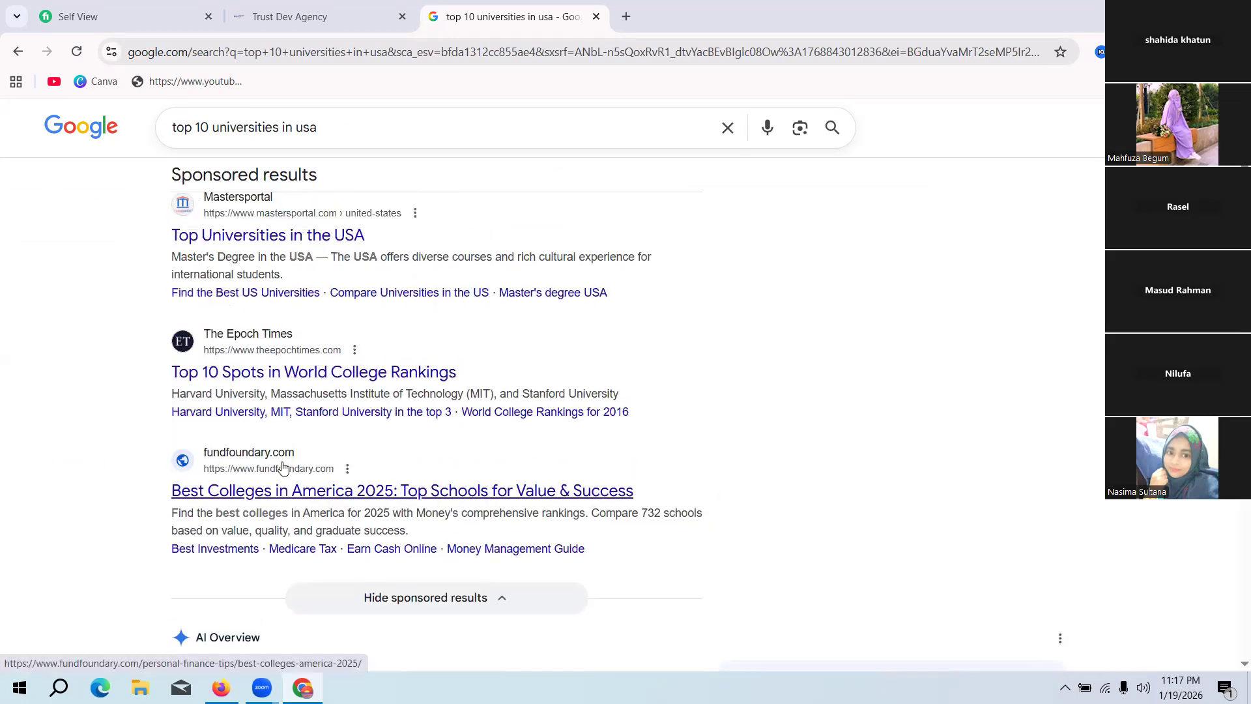
scroll(282, 466, up, 3)
scroll(279, 461, up, 1)
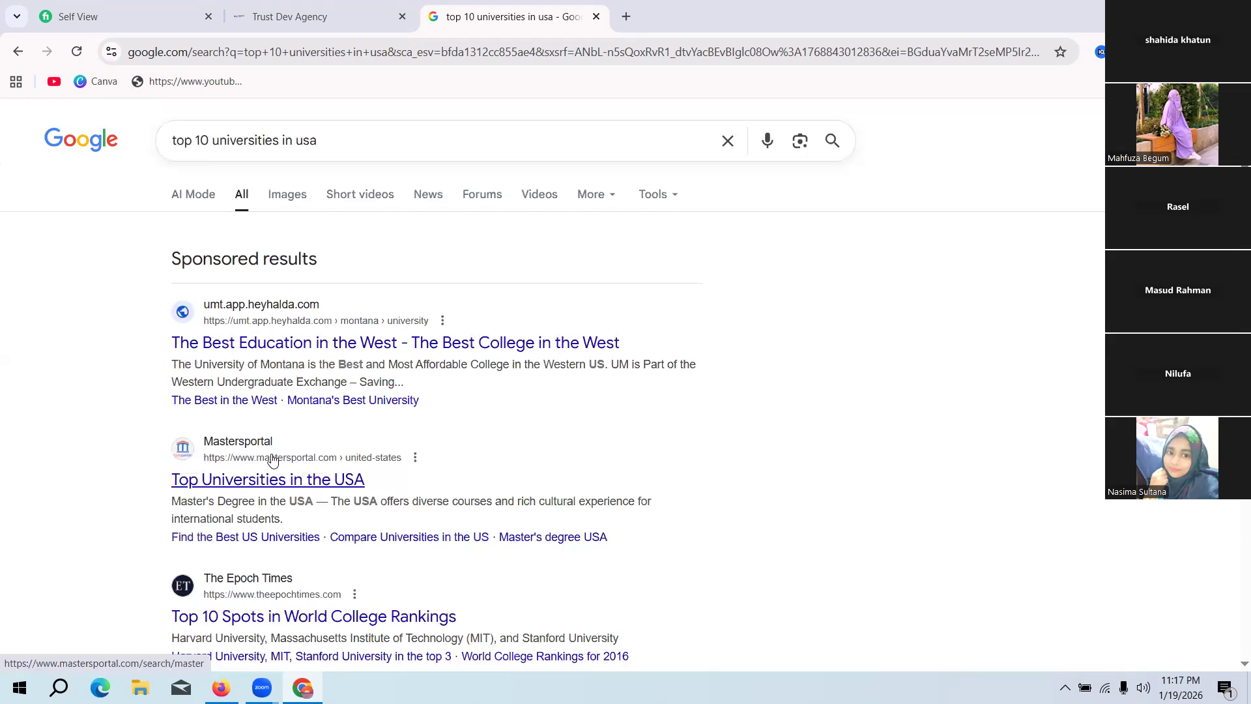
scroll(272, 459, down, 3)
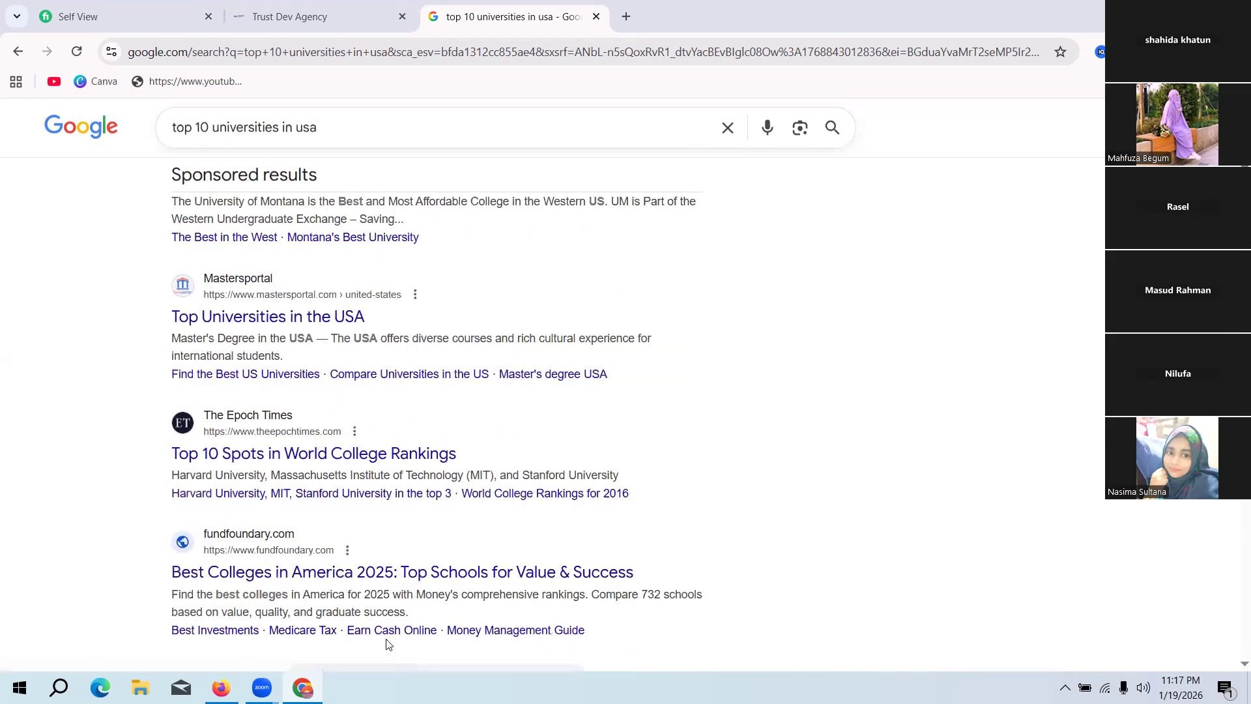
Step: Open The Epoch Times result "Top 10 Spots in World College Rankings", look through the article, and close its browser tab
click(285, 455)
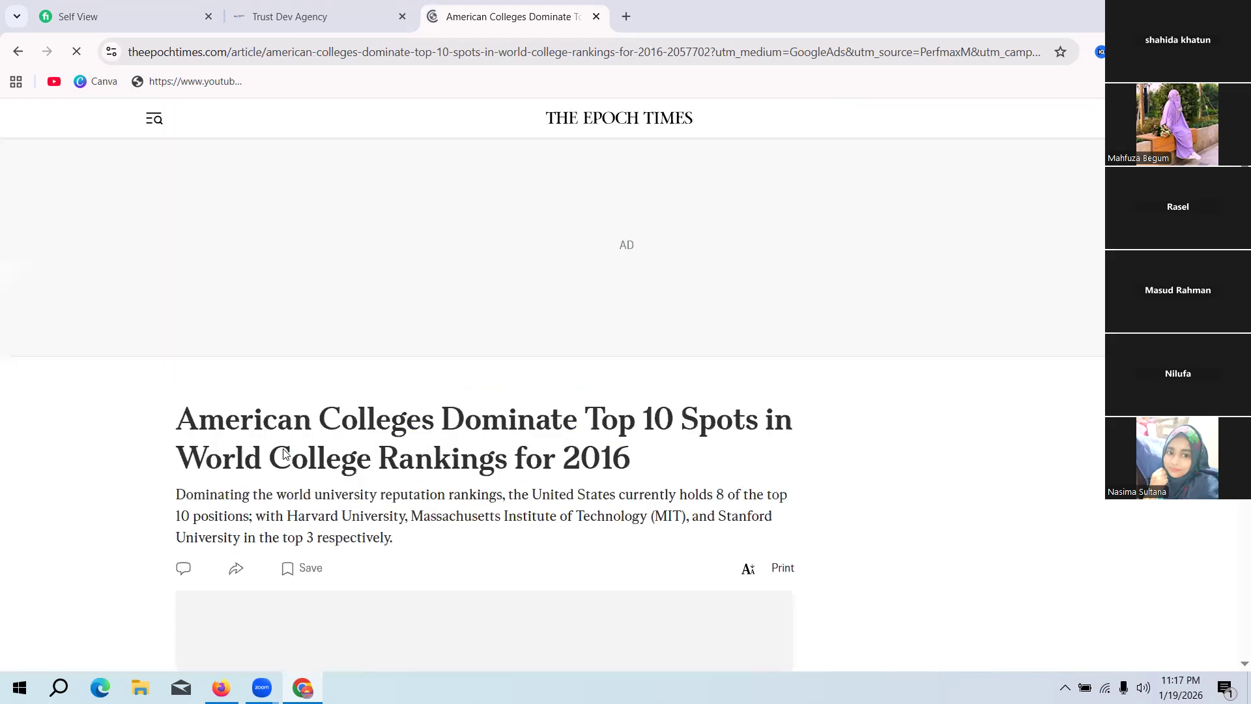
scroll(736, 461, down, 1)
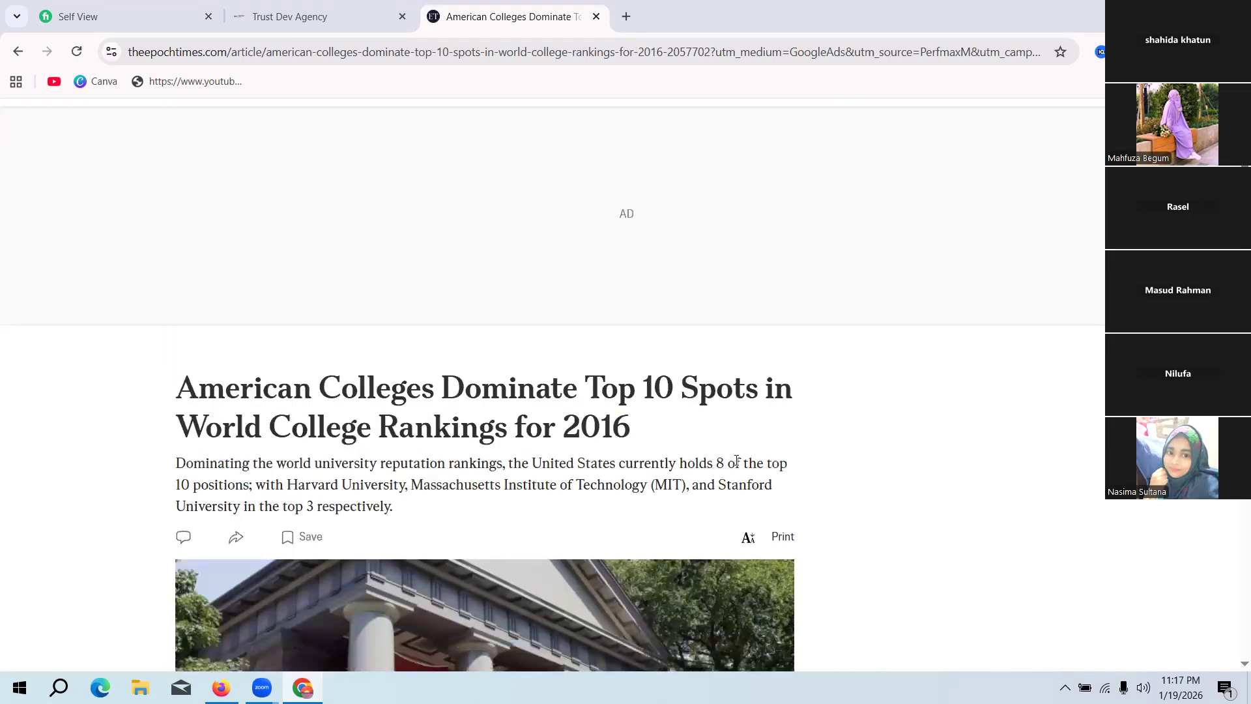
scroll(866, 449, down, 5)
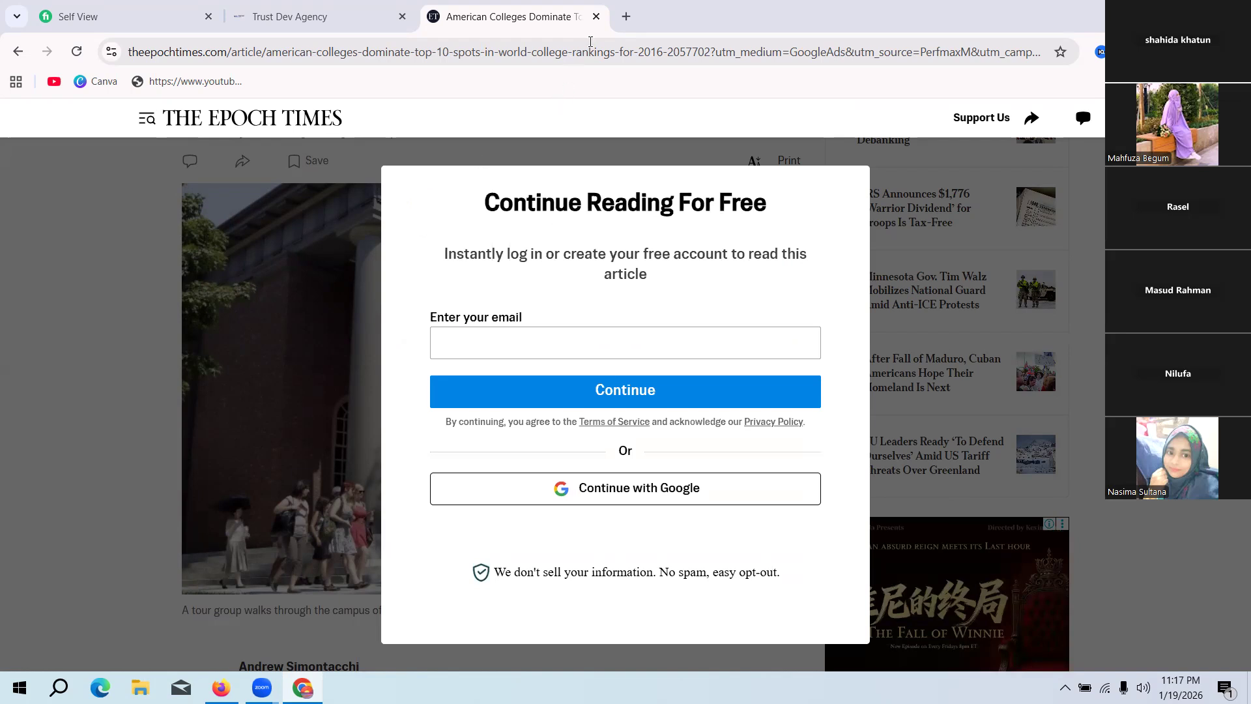
click(596, 17)
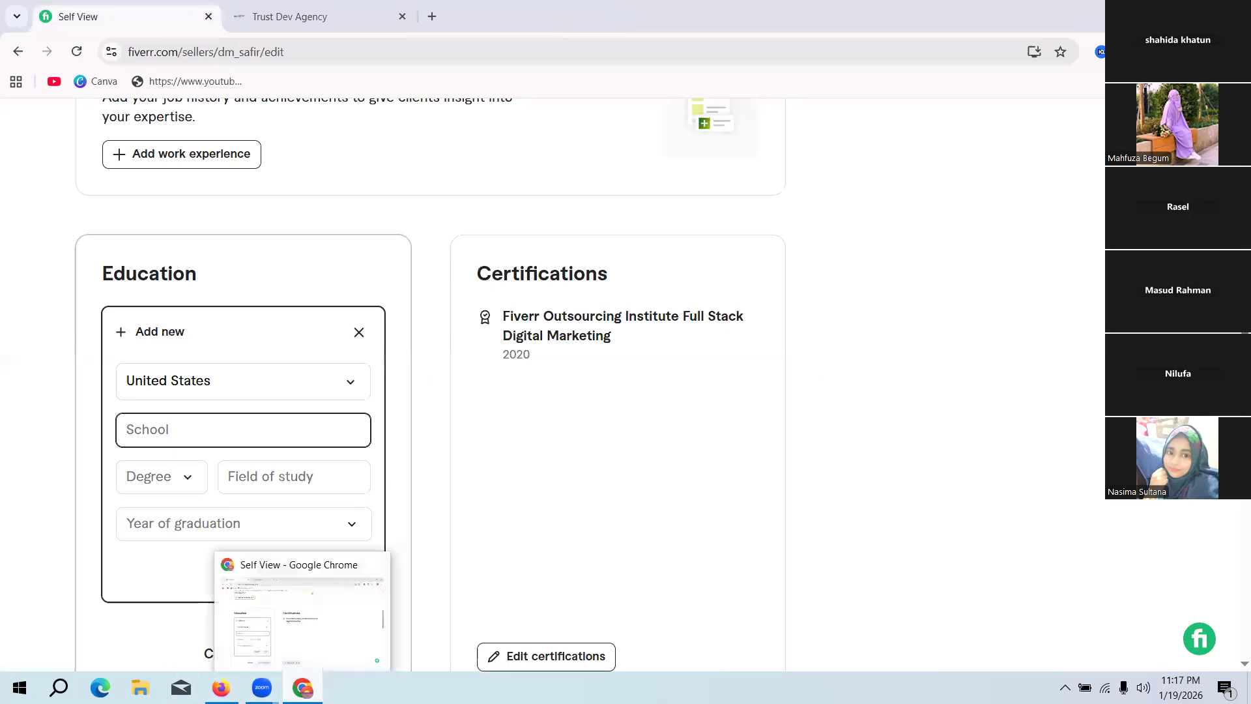
Step: Switch to the ChatGPT conversation in Firefox and write the prompt "give me top 20 university", correcting the misspelled last word
click(221, 687)
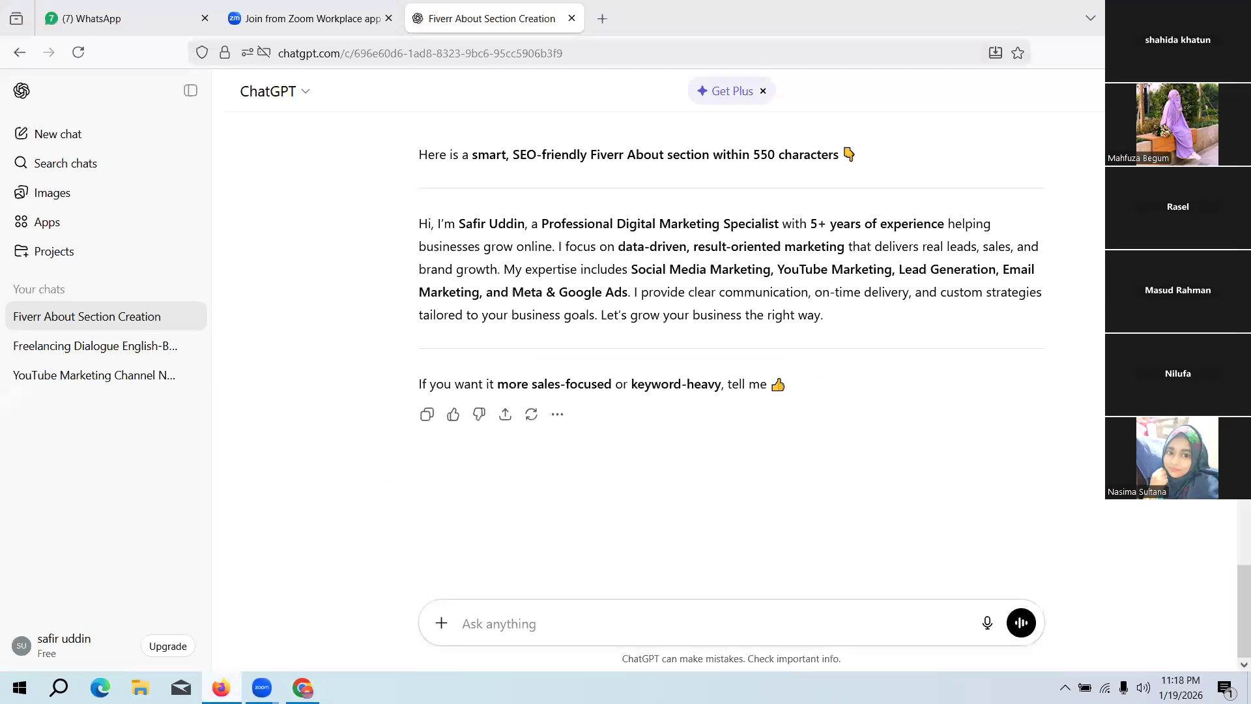
click(221, 687)
click(508, 634)
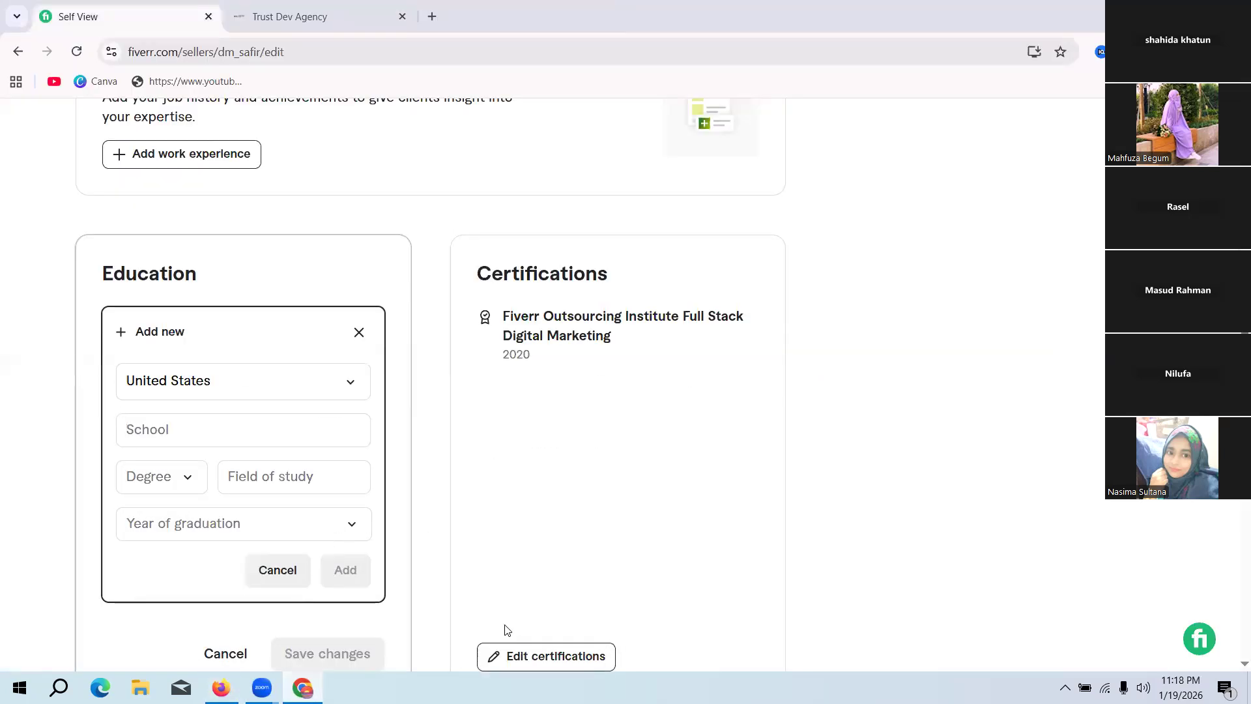
click(221, 687)
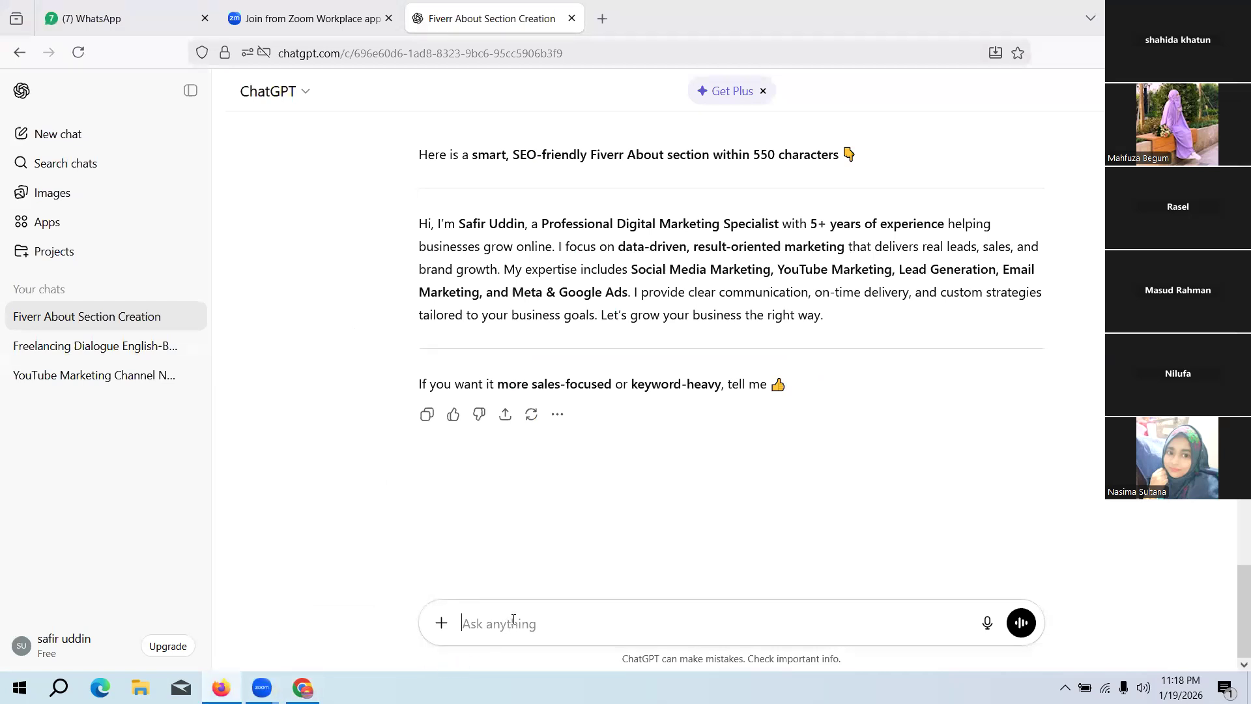
text(give me top 20 univercity)
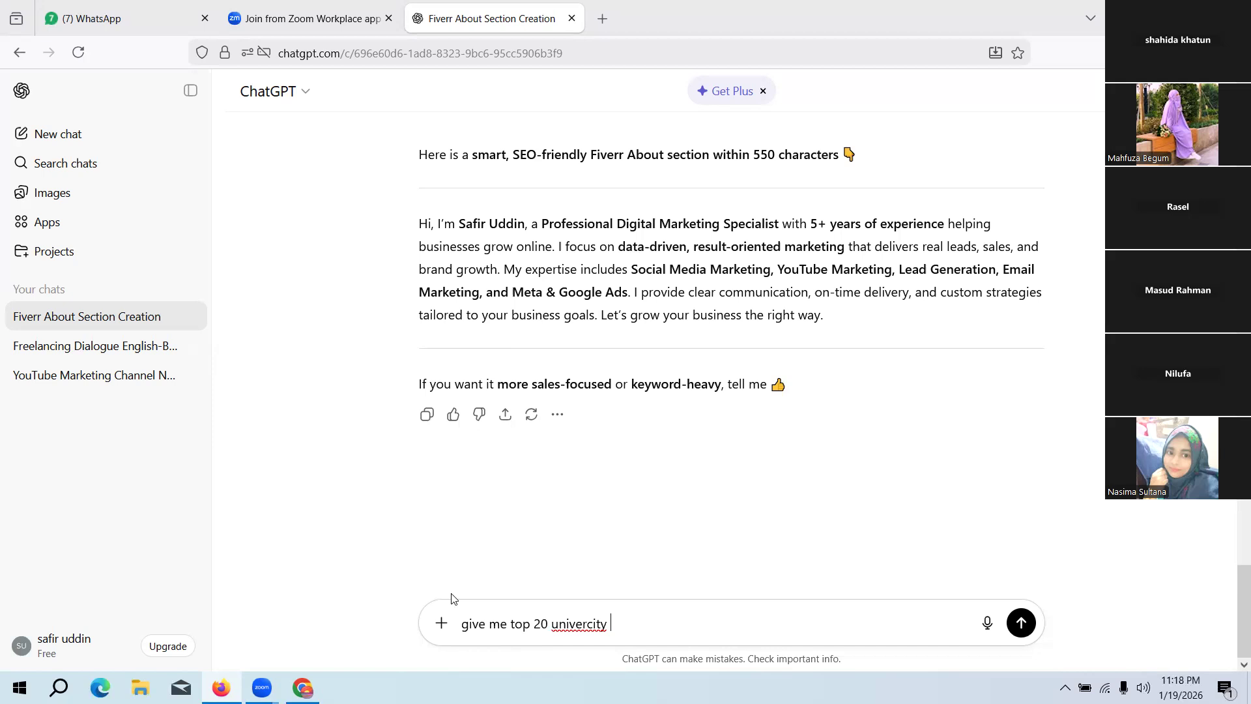
right_click(568, 627)
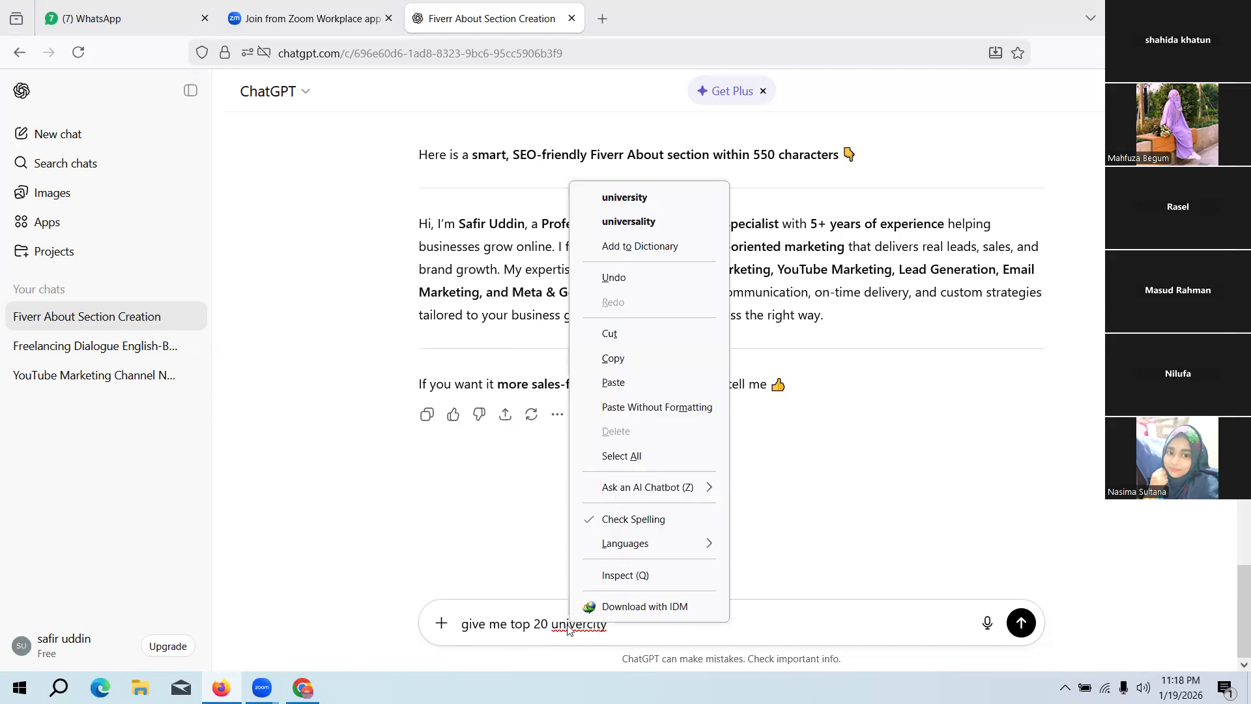
click(624, 197)
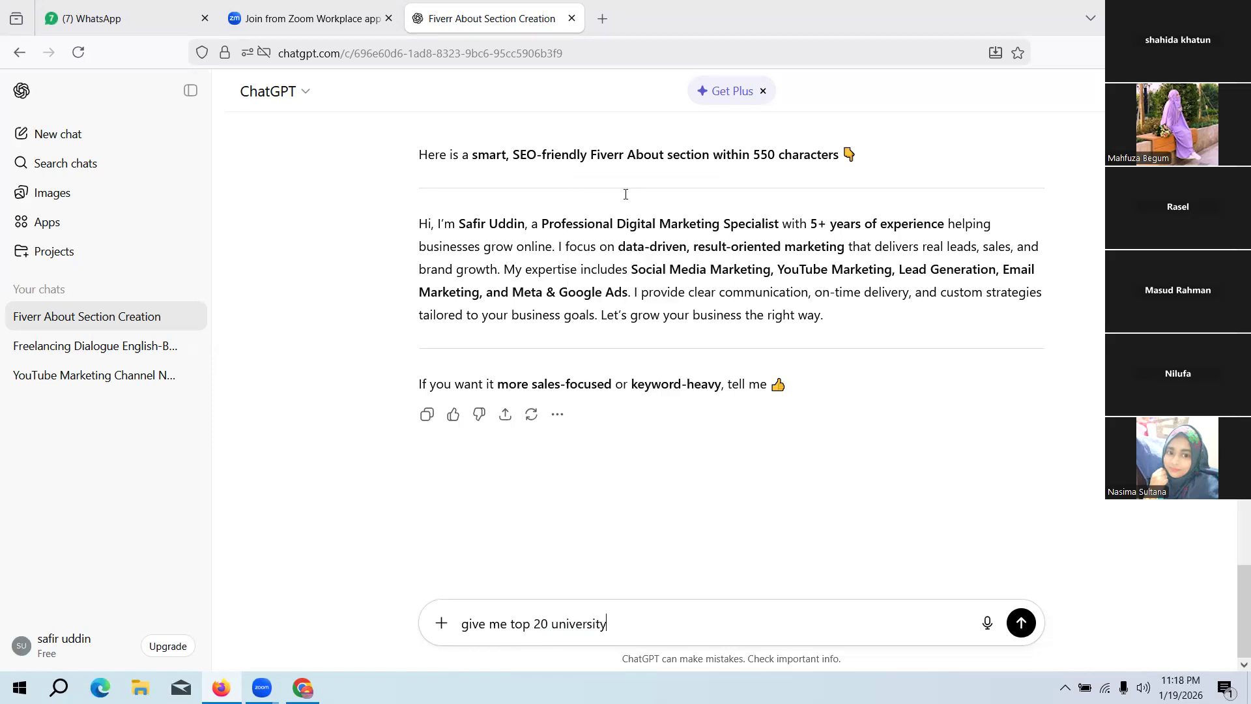
Step: Extend the ChatGPT prompt with "in usa" and send it
text(in use)
key(BackSpace)
text(a)
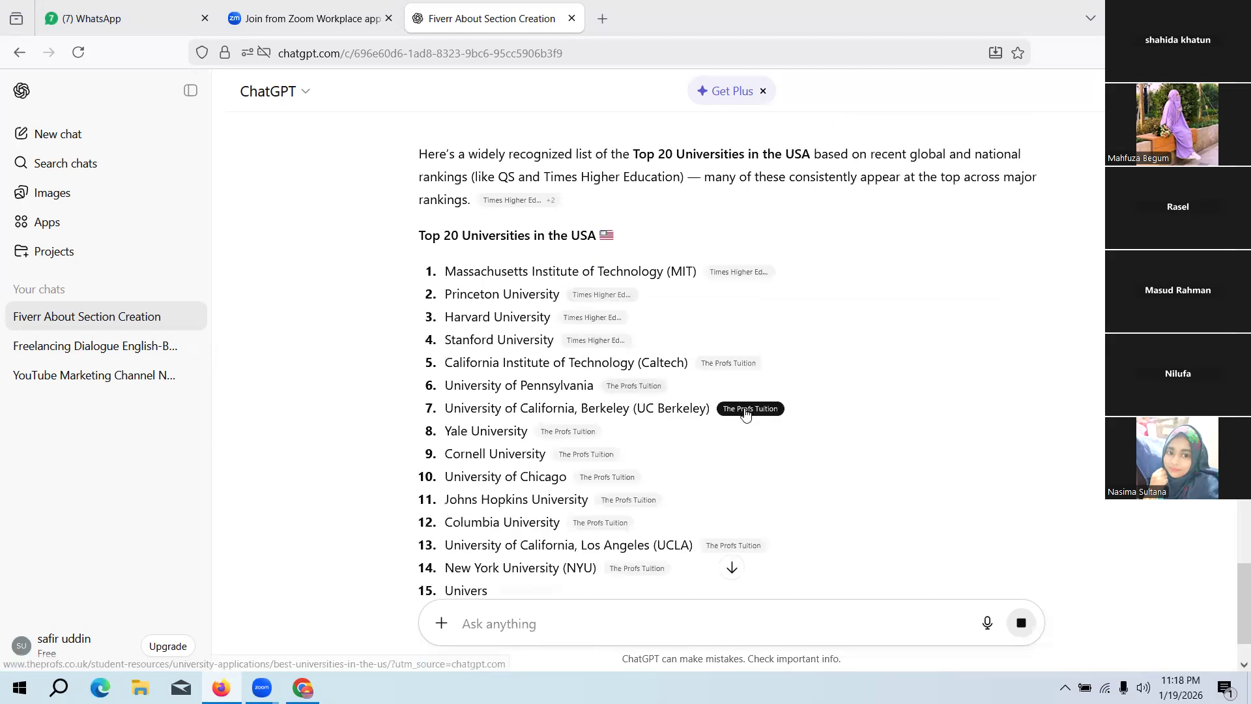
Step: Copy only the words "University of California" from the Berkeley entry in ChatGPT's list of universities
mouse_move(743, 410)
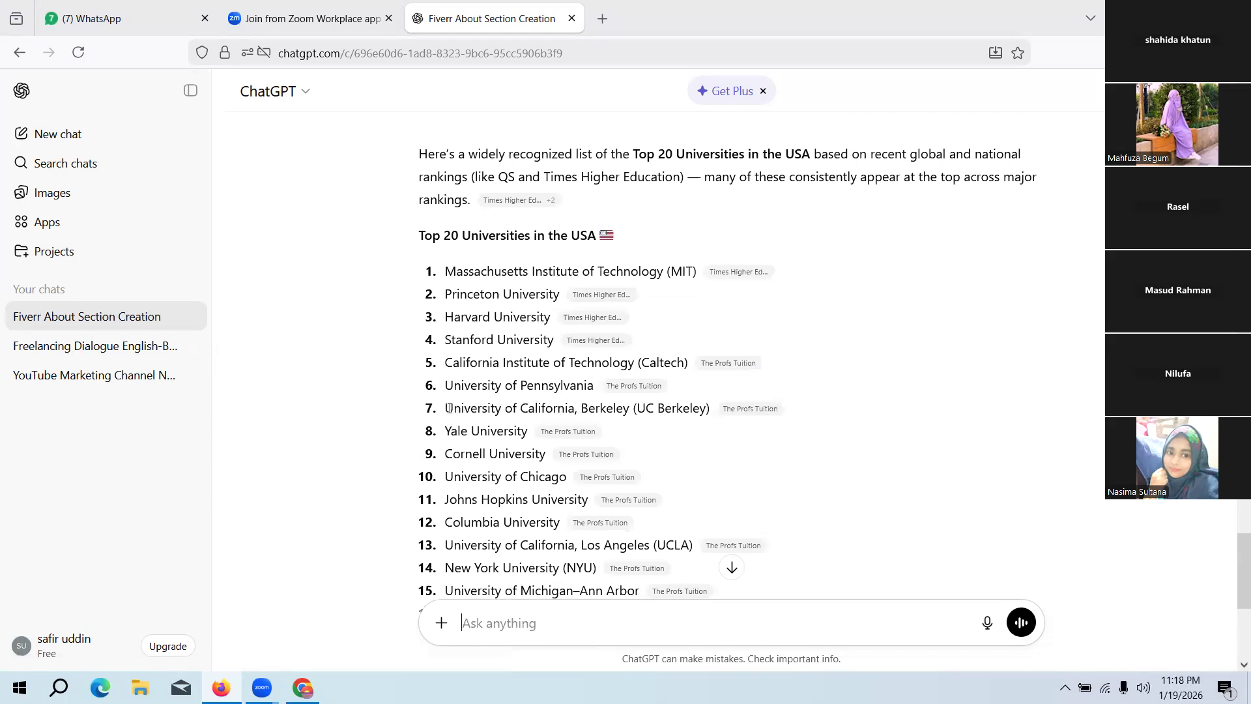
drag(447, 407, 577, 408)
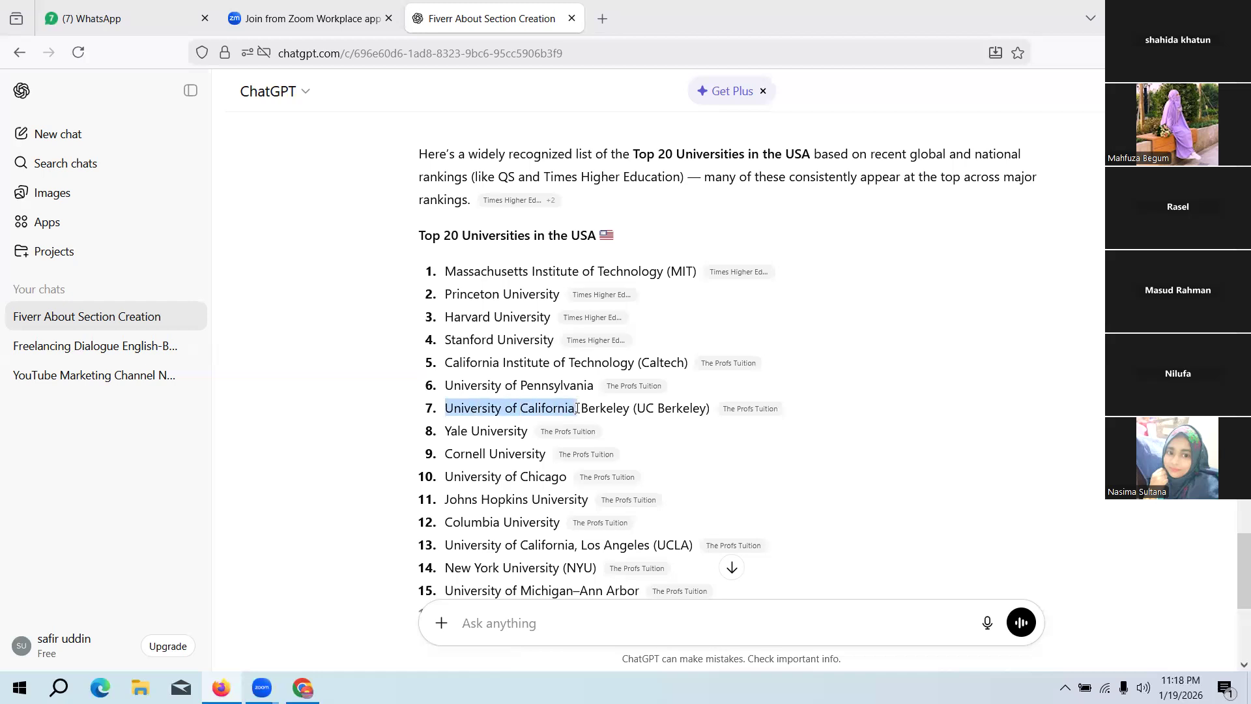
drag(576, 407, 569, 408)
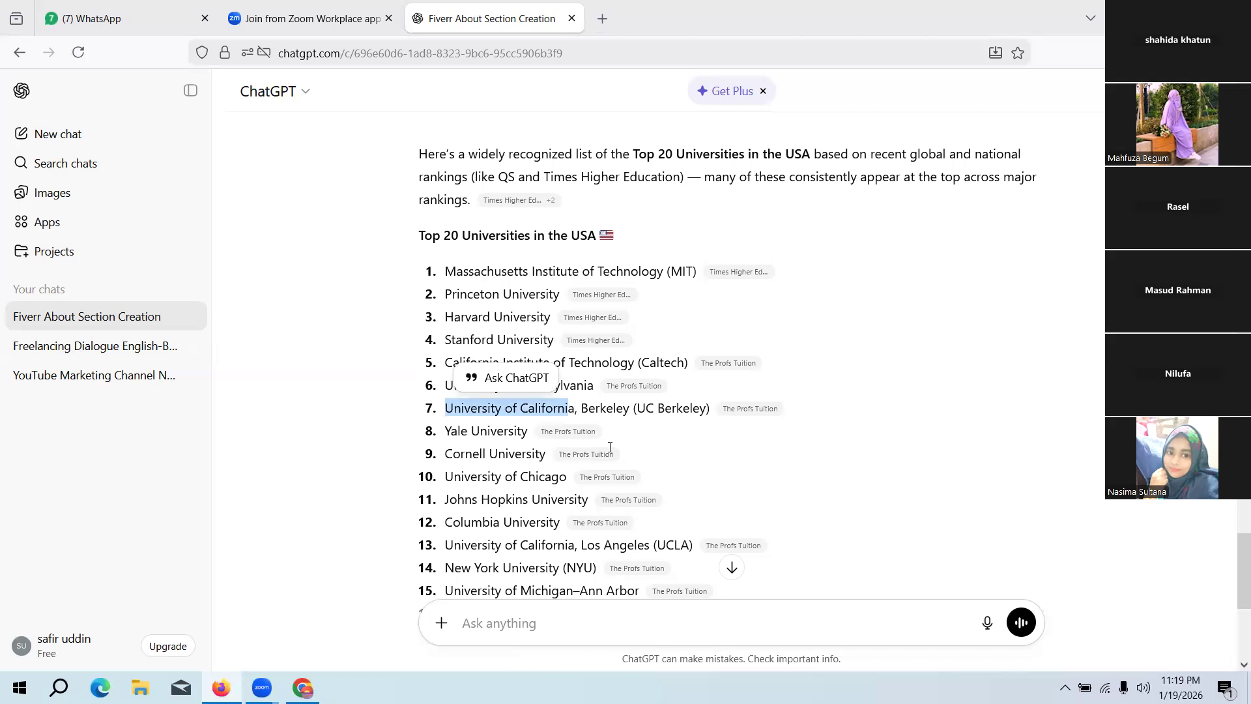
click(549, 408)
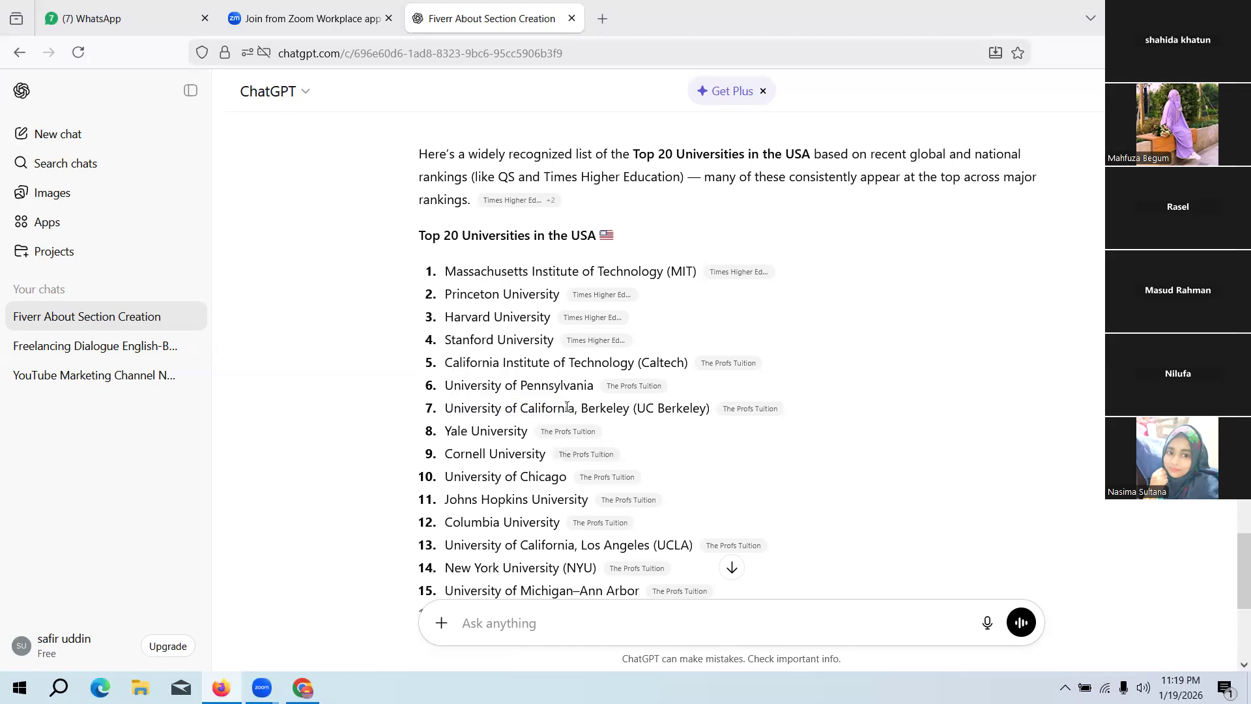
drag(569, 408, 443, 408)
click(559, 410)
drag(571, 408, 445, 408)
key(ctrl+c)
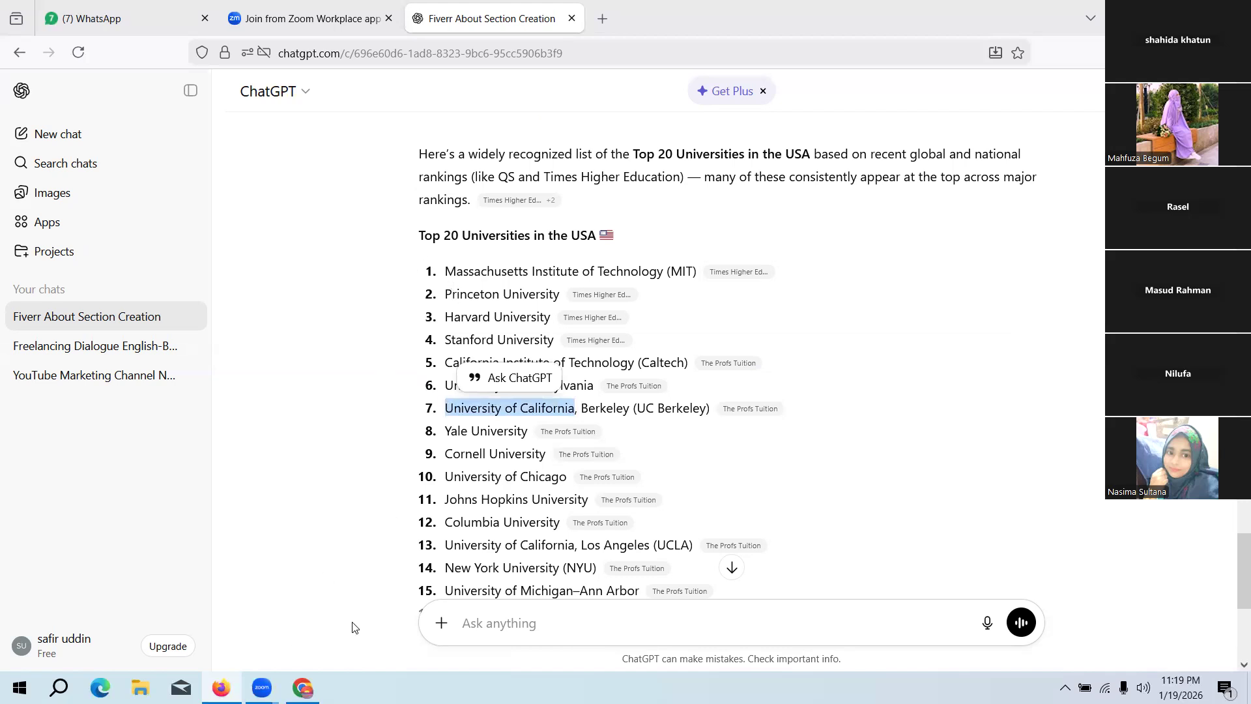
Step: Switch back to the Fiverr profile in Chrome and paste "University of California" as the education entry's school
click(302, 687)
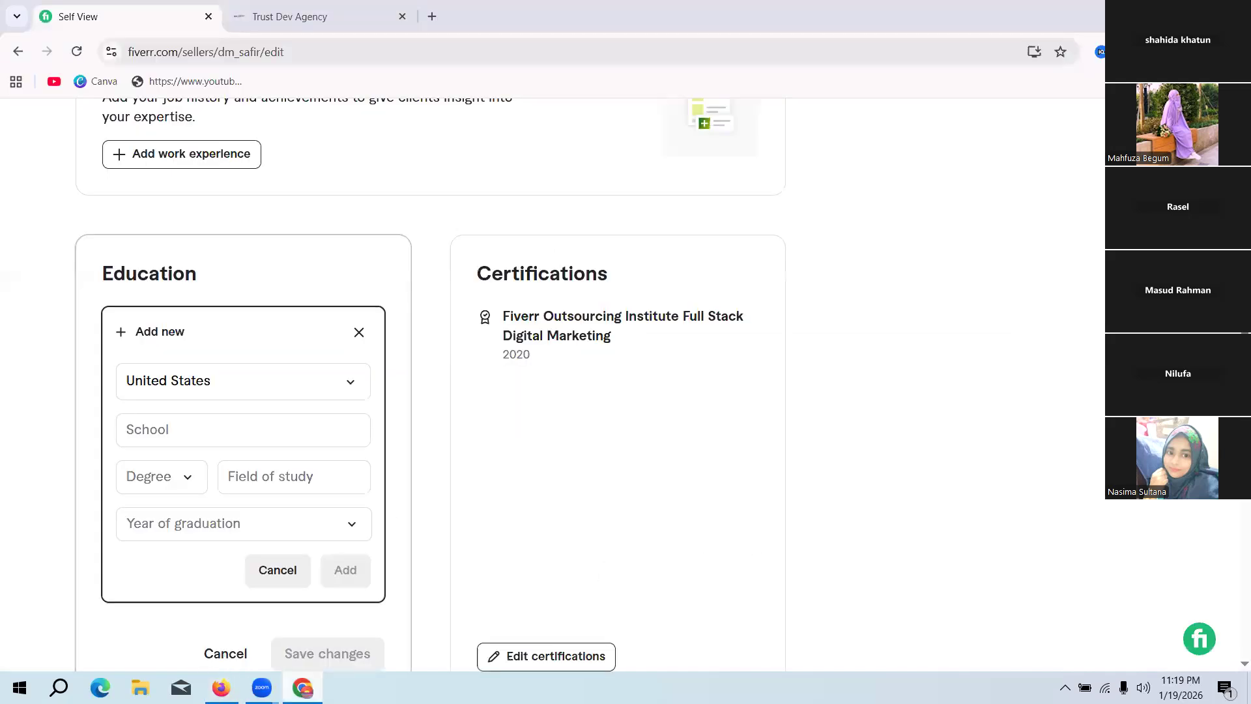
click(205, 438)
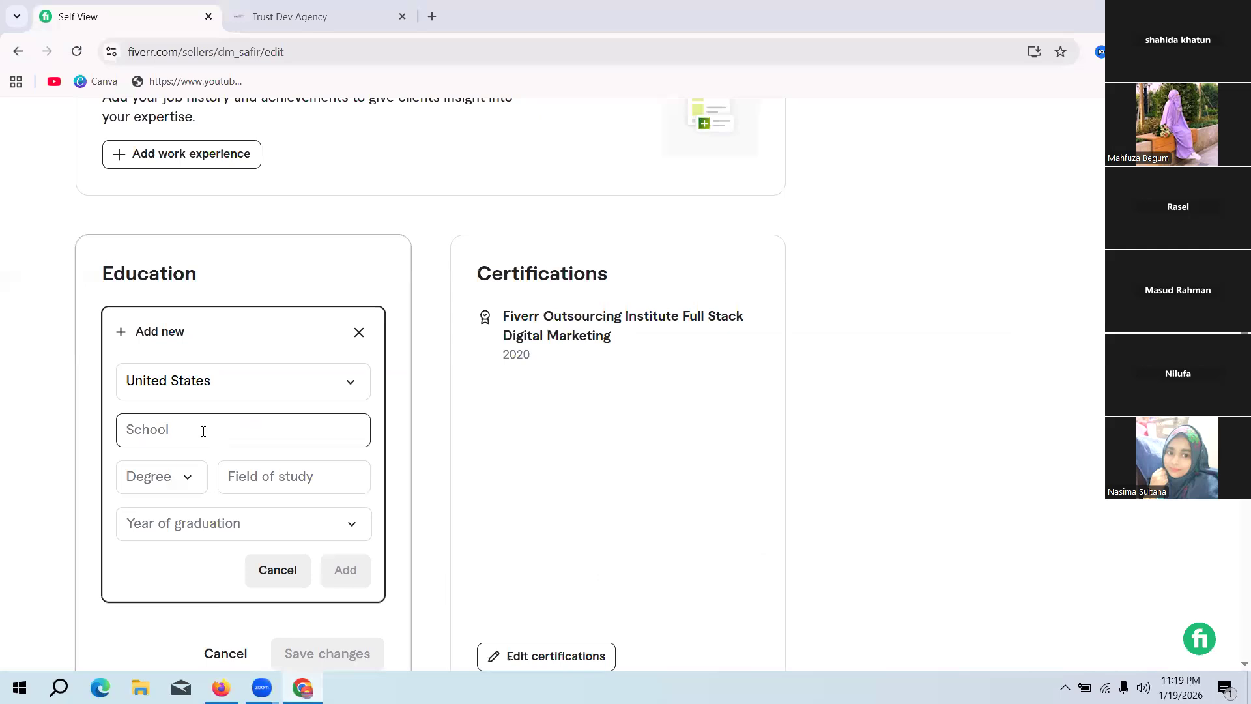
click(204, 431)
key(ctrl+v)
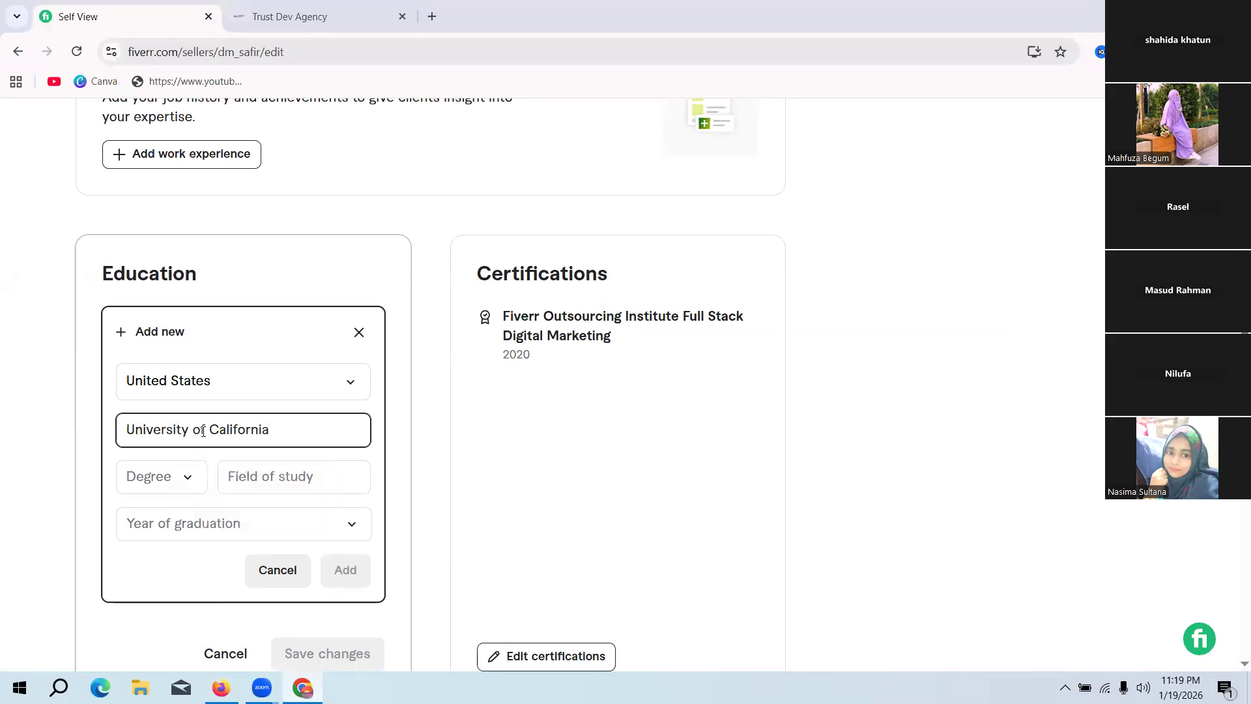
Step: Choose M.B.A. as the degree for the University of California education entry
click(171, 480)
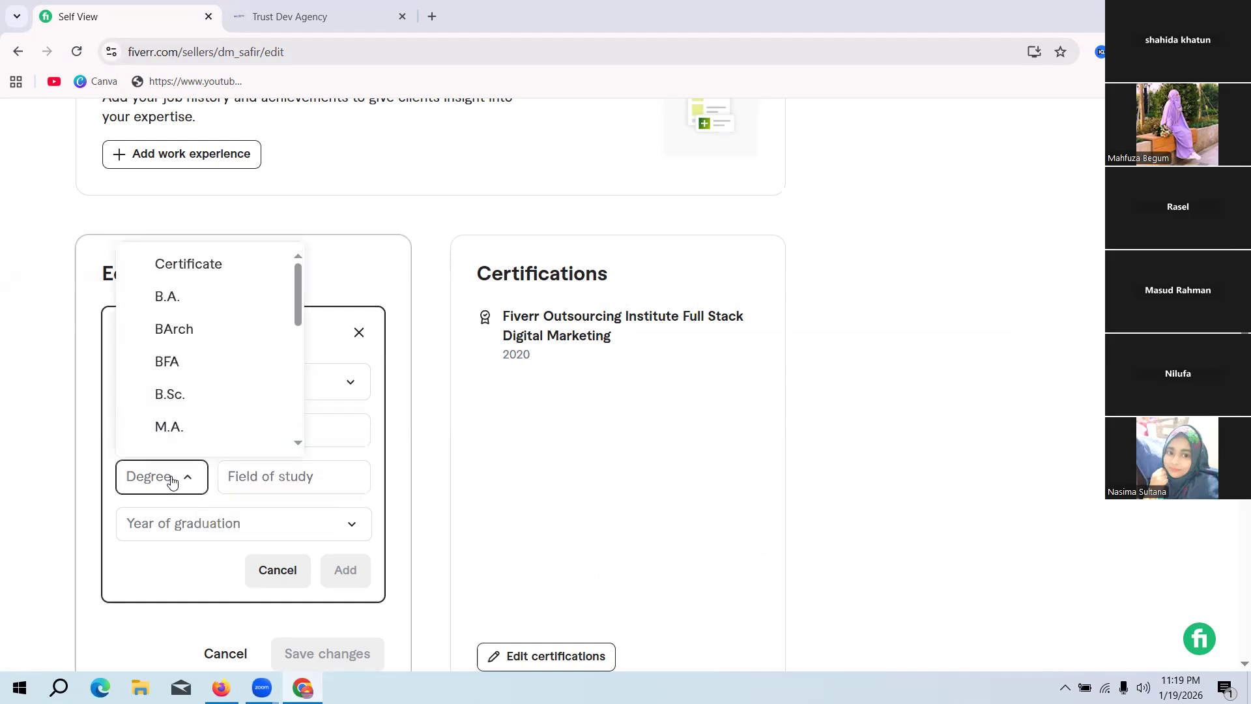
scroll(223, 349, down, 3)
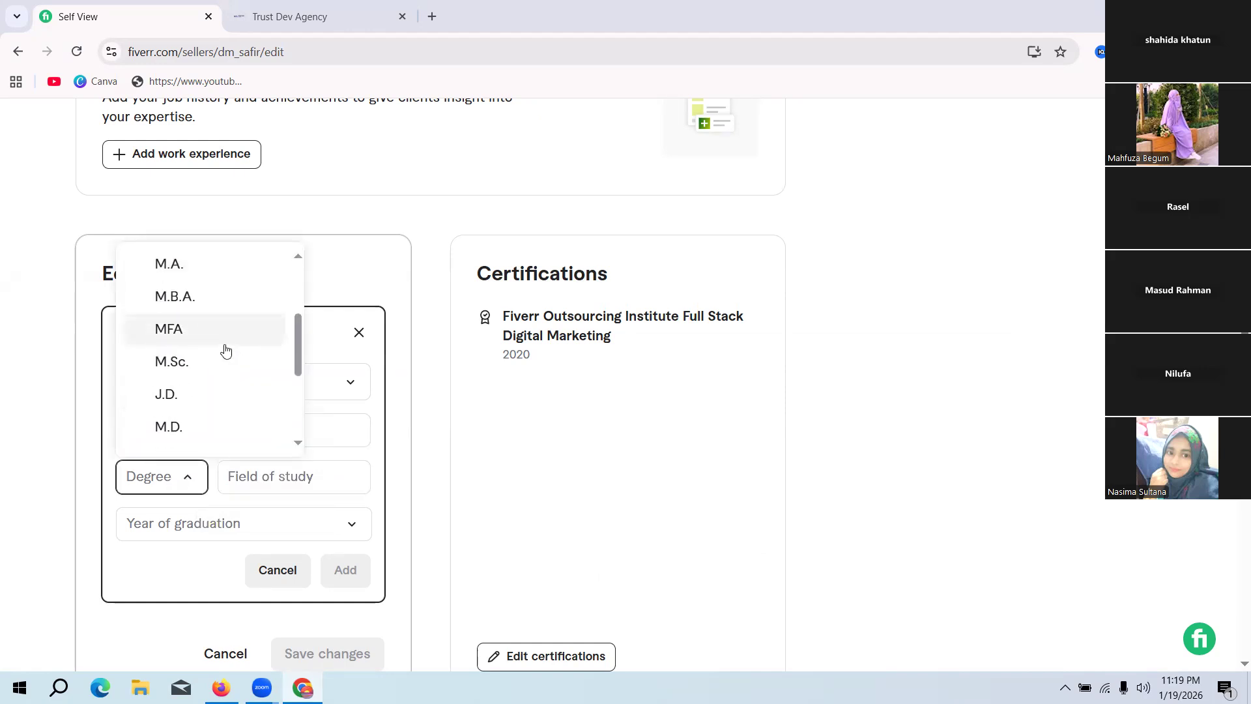
scroll(225, 350, down, 4)
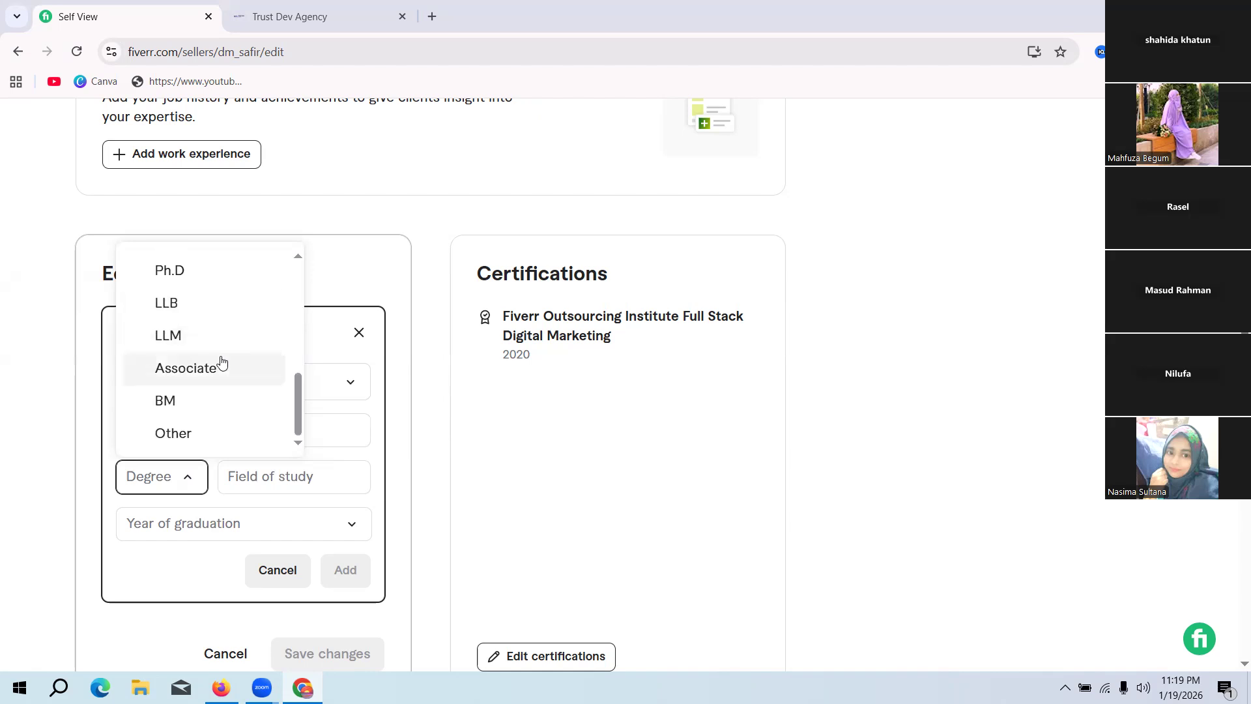
scroll(222, 362, up, 4)
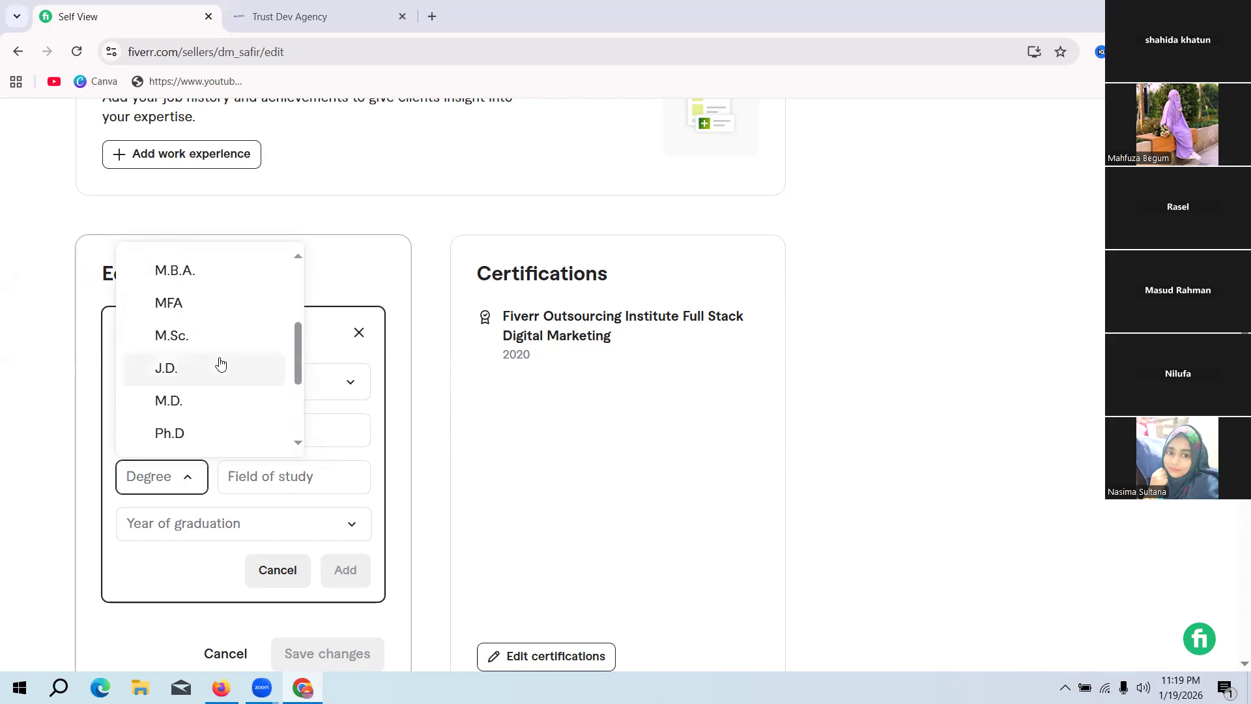
scroll(220, 363, up, 2)
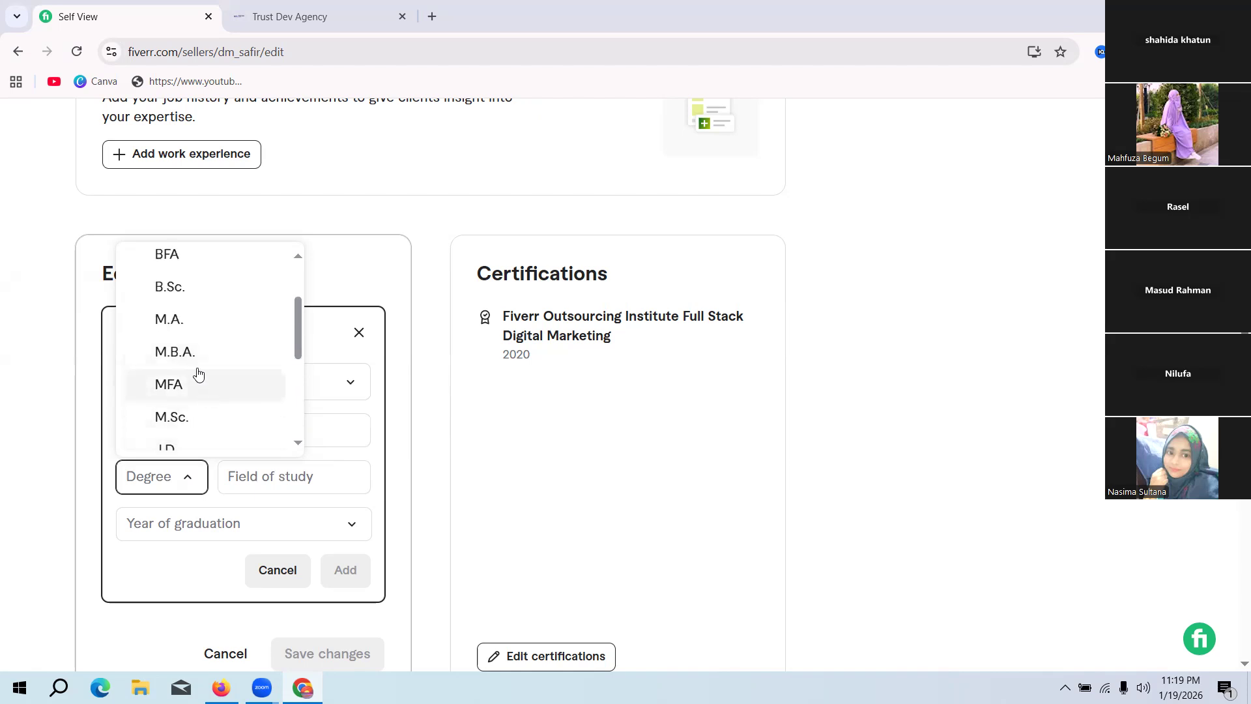
click(188, 353)
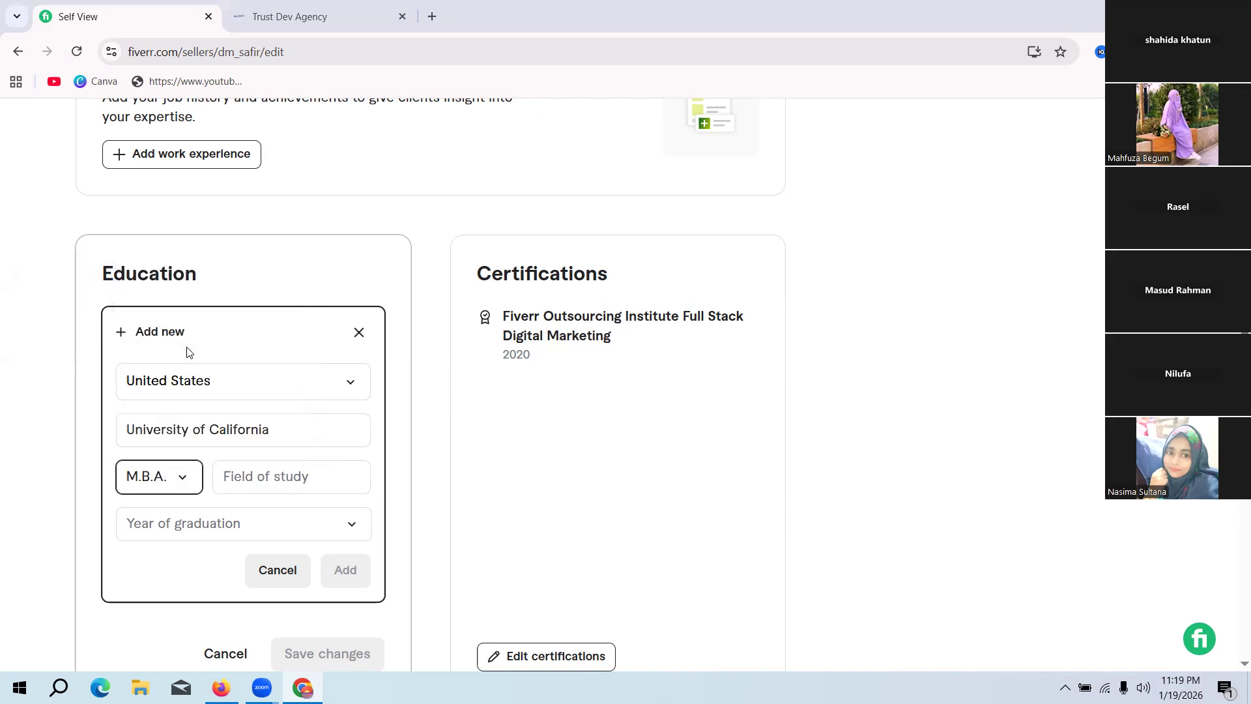
Step: Enter "Marketing management" as the education entry's field of study
click(269, 476)
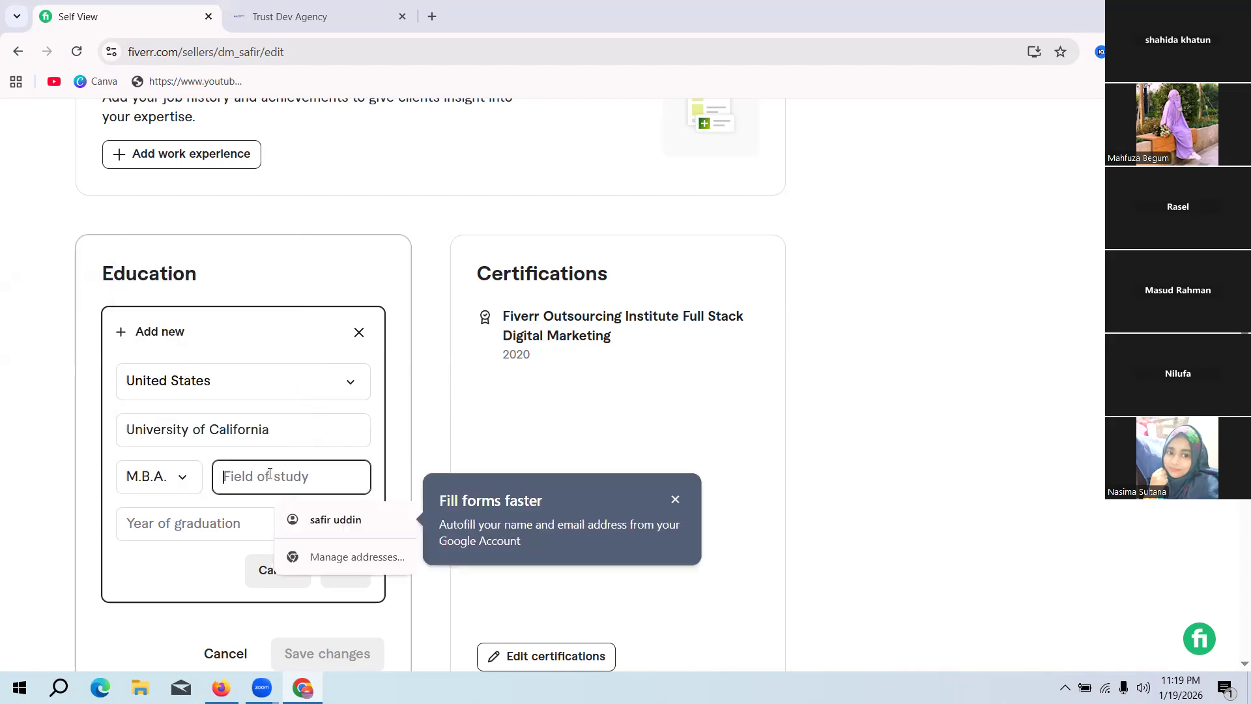
text(bu)
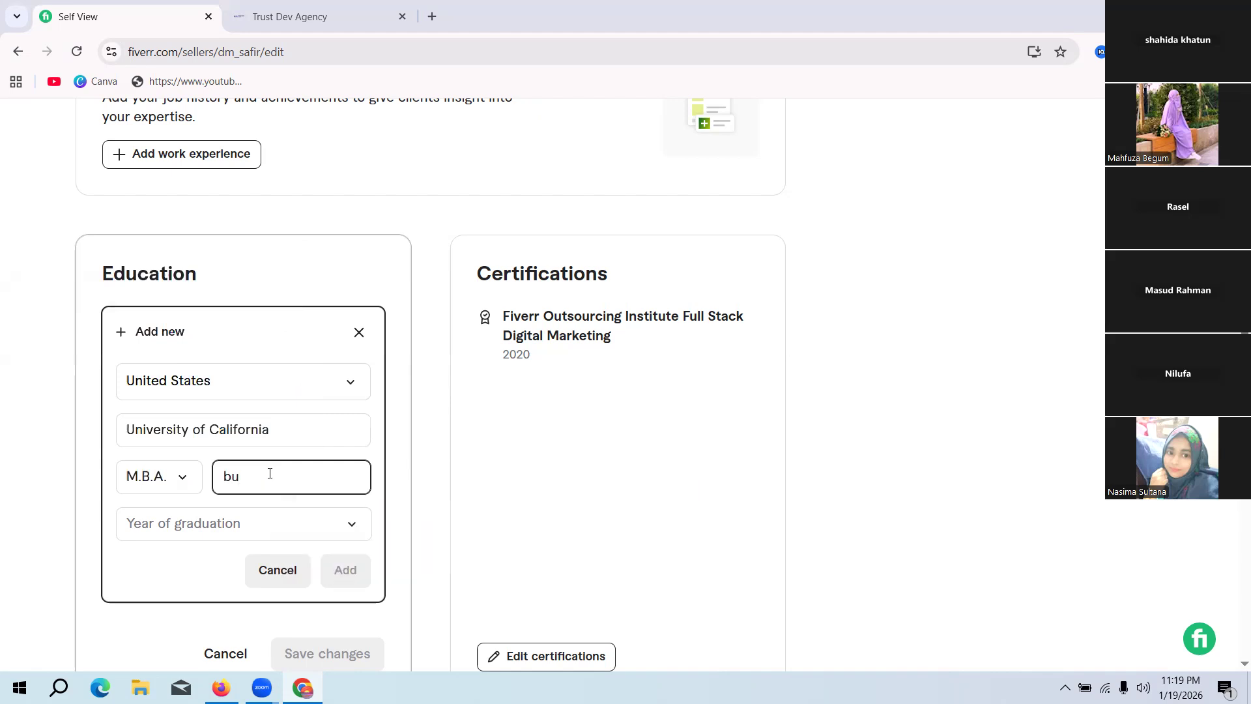
text(si)
key(BackSpace)
key(BackSpace)
text(Bu)
key(BackSpace)
key(BackSpace)
text(Mart)
key(BackSpace)
text(keting management)
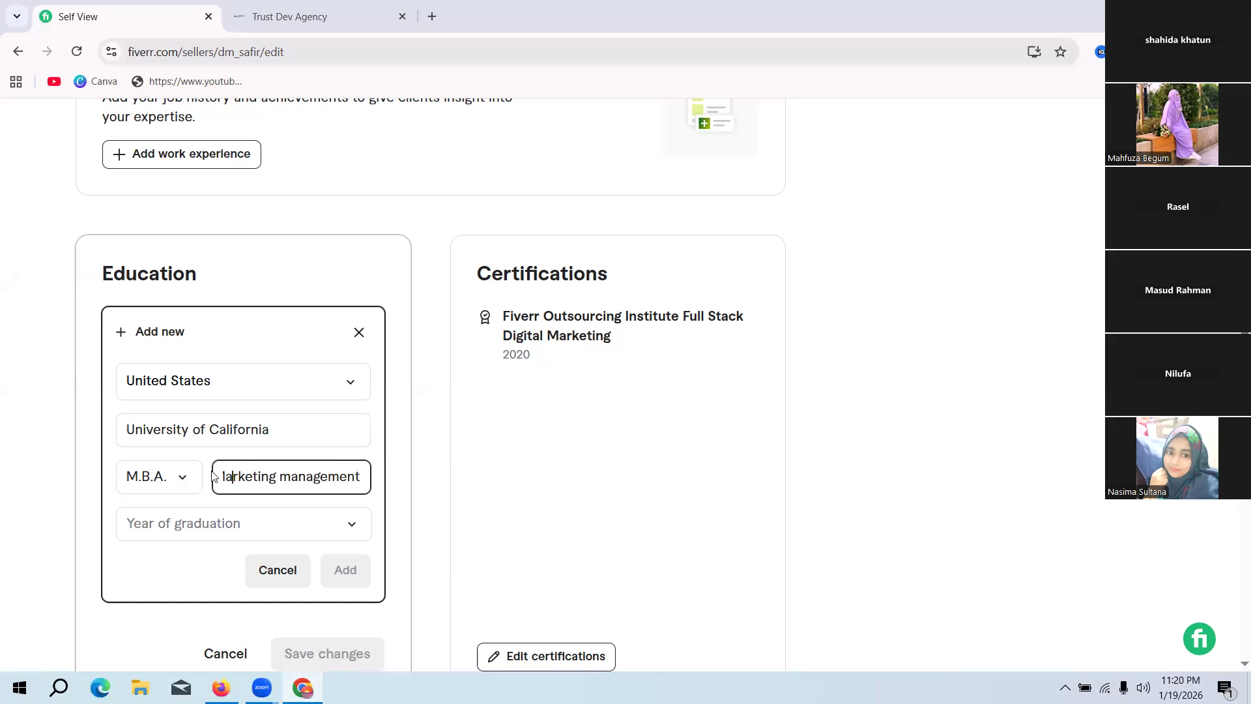
Step: Set the year of graduation to 2010 and add the entry to the Education section
click(233, 525)
scroll(234, 427, down, 3)
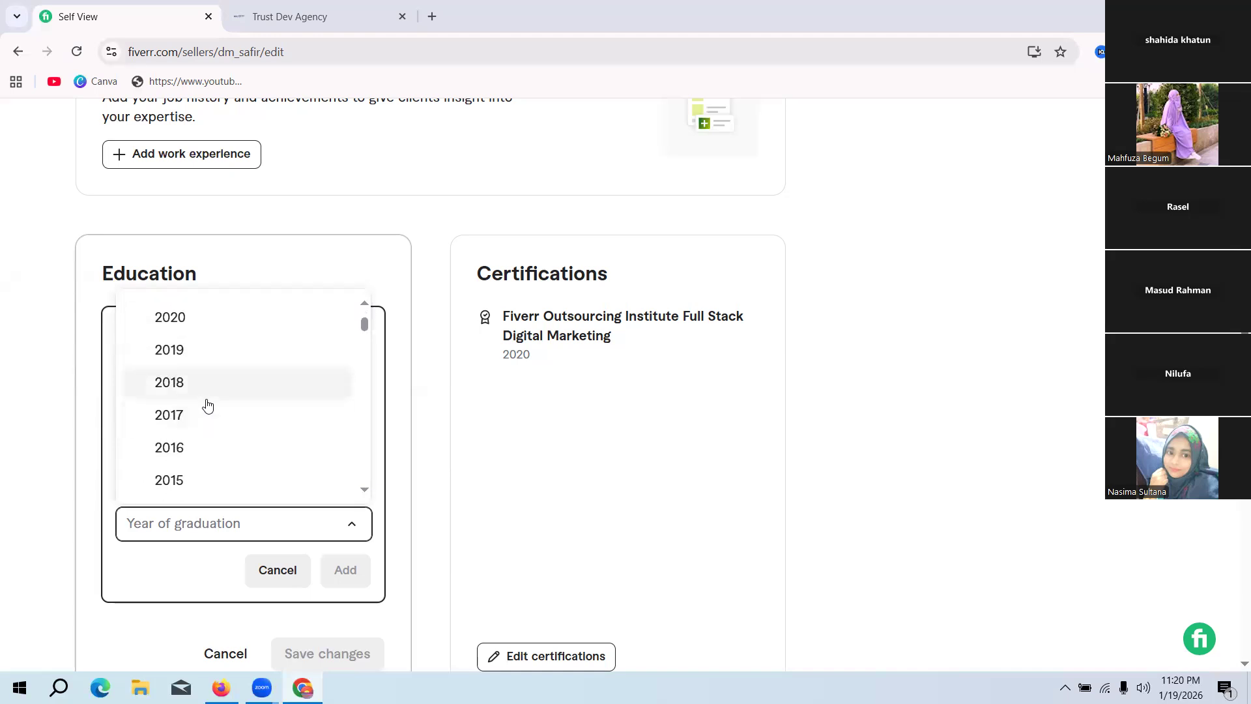
scroll(221, 420, down, 2)
scroll(222, 420, down, 2)
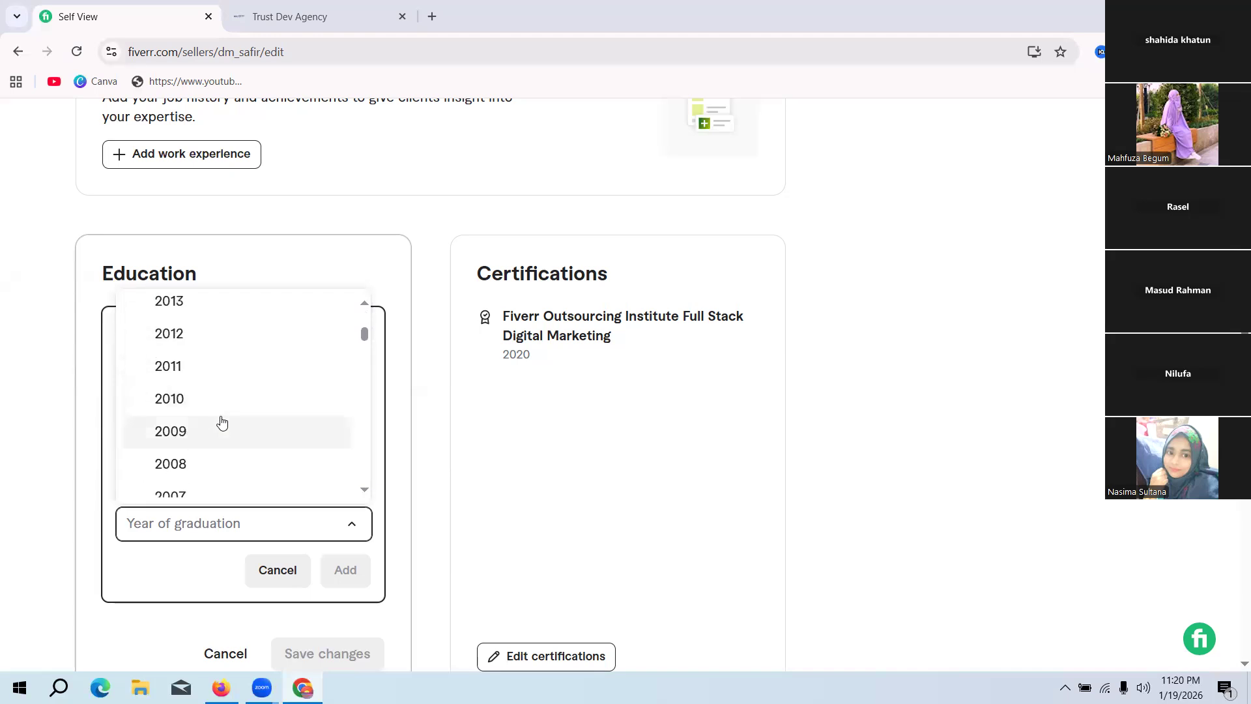
click(184, 402)
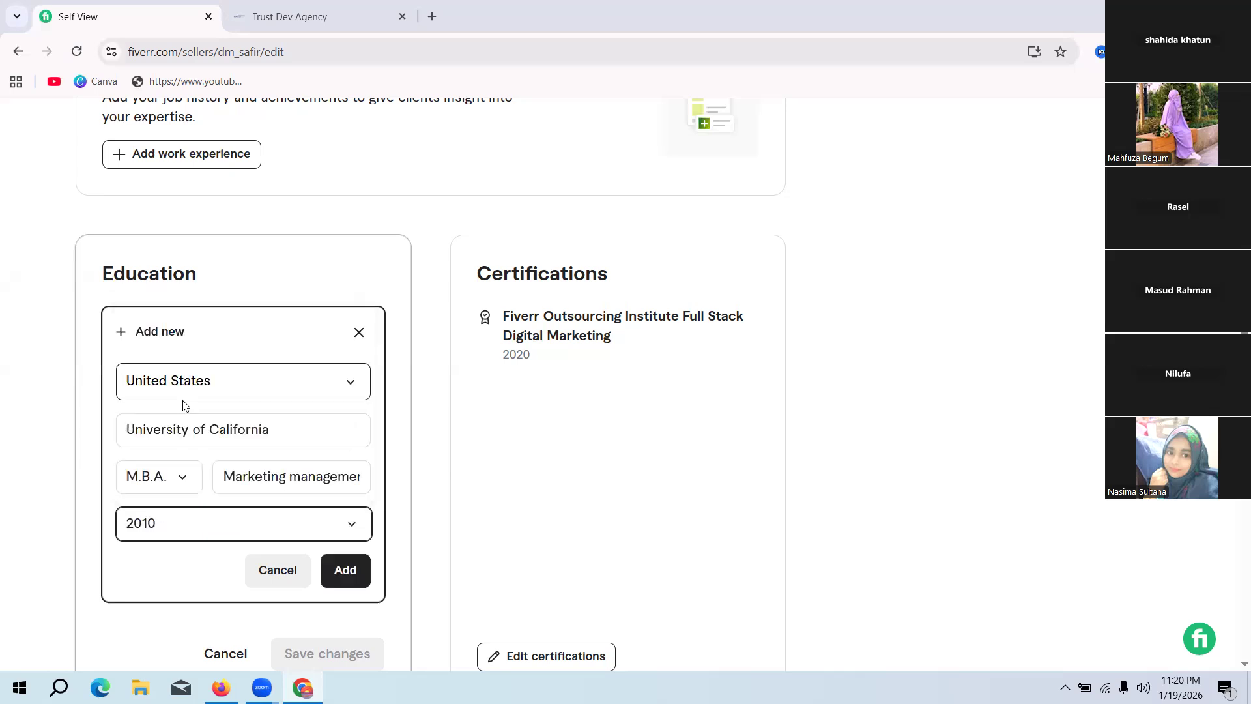
click(358, 572)
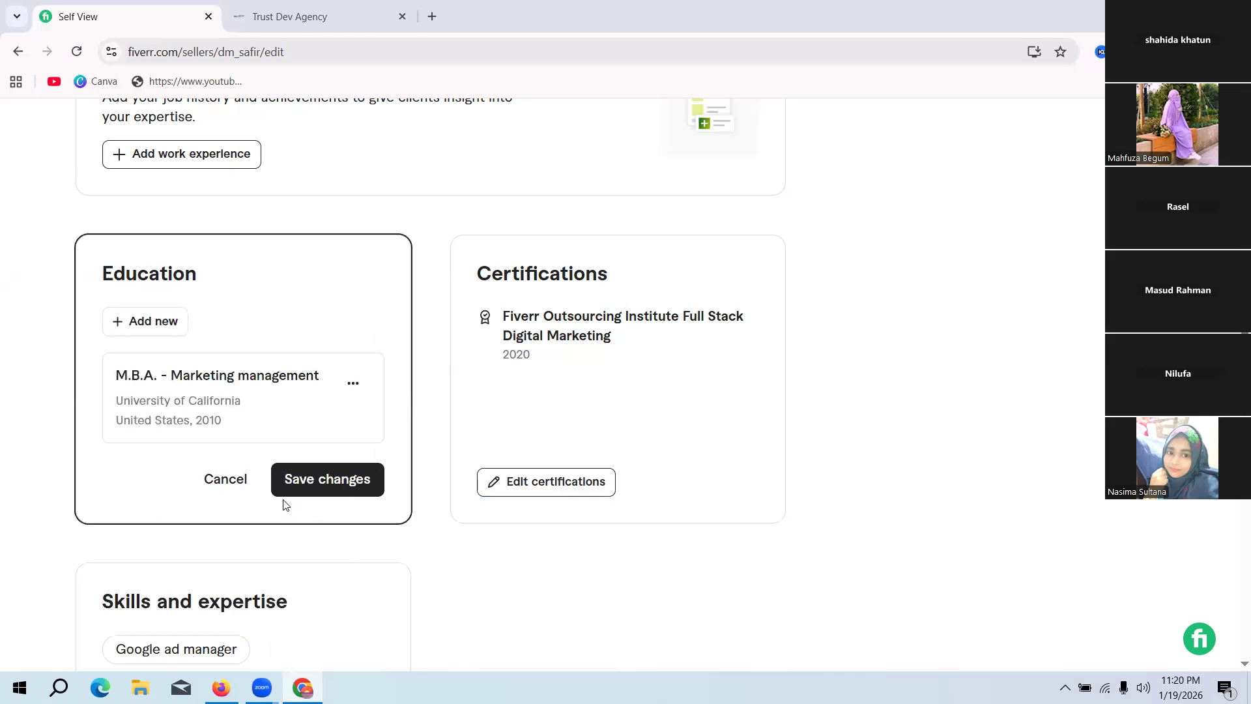
Step: Review the profile's education entry, skills list, headline, languages and About text
scroll(600, 485, down, 1)
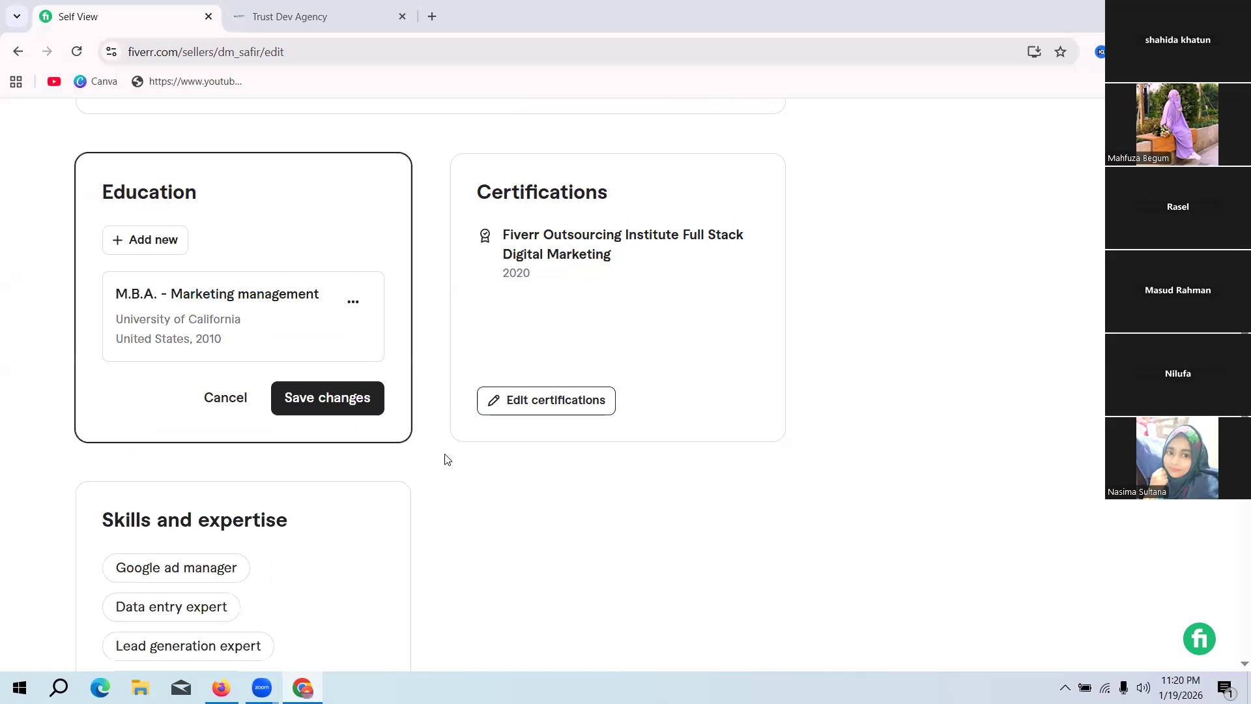
scroll(443, 460, down, 2)
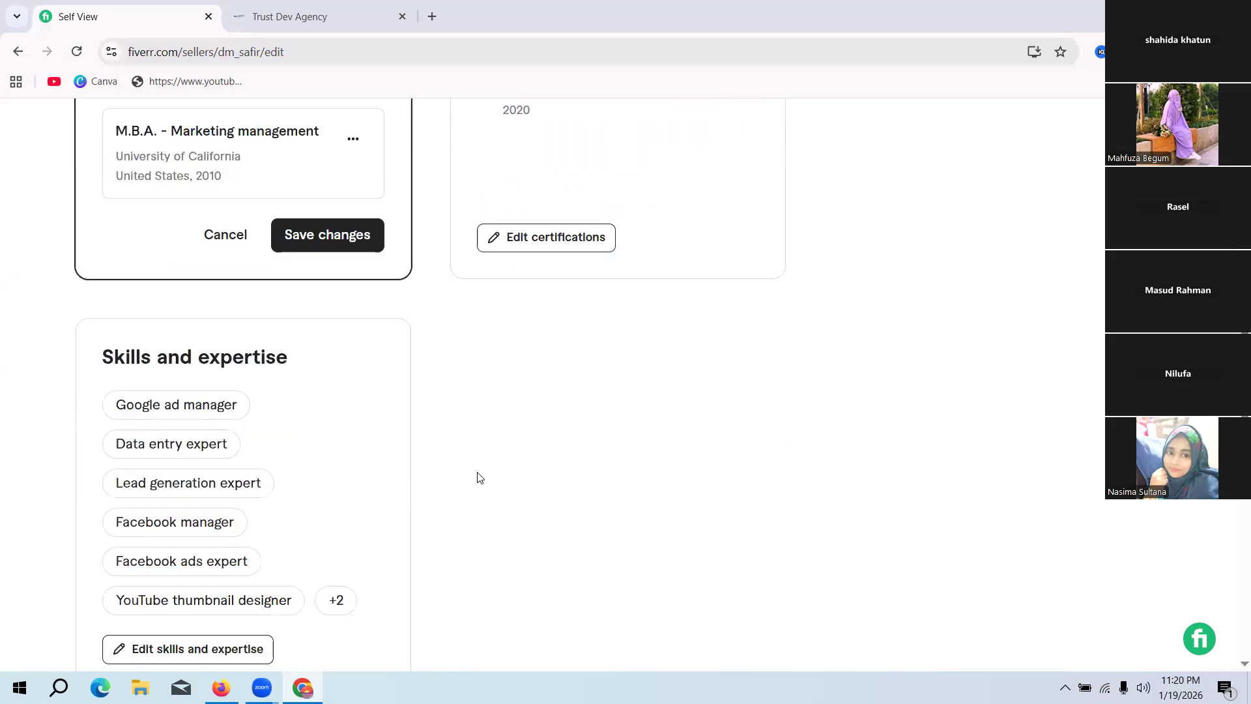
scroll(466, 456, up, 5)
scroll(443, 438, up, 6)
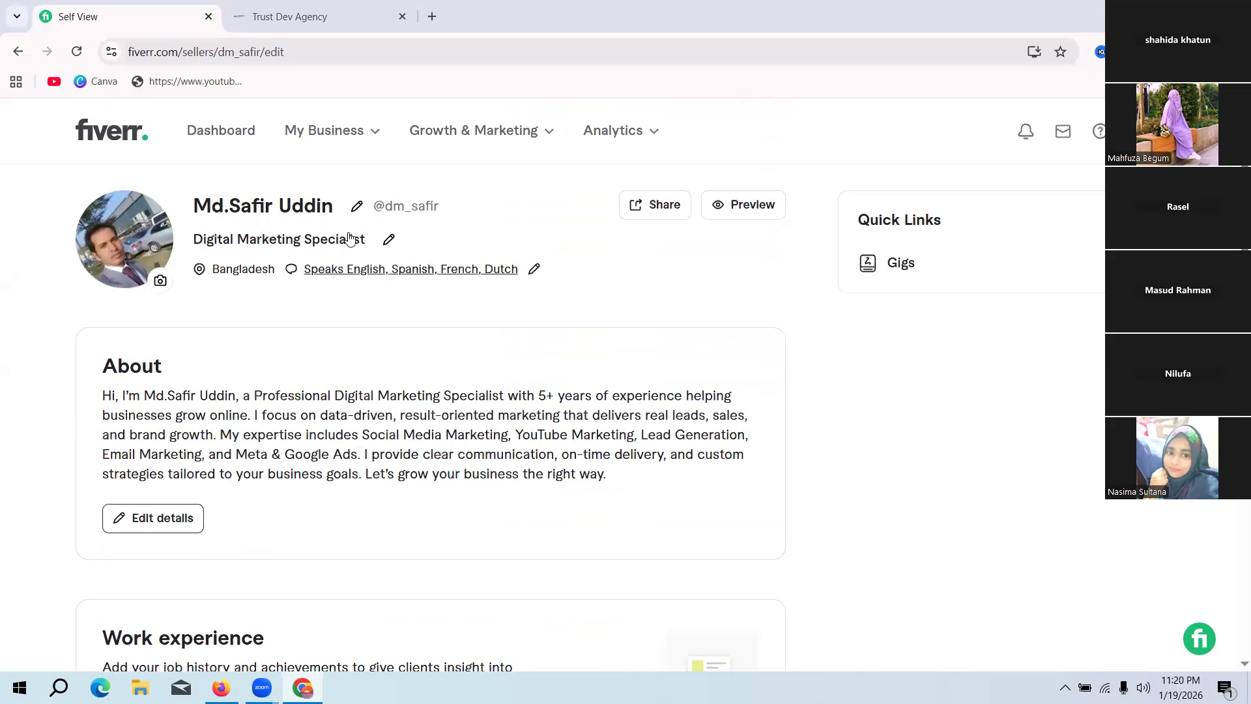
scroll(502, 354, down, 1)
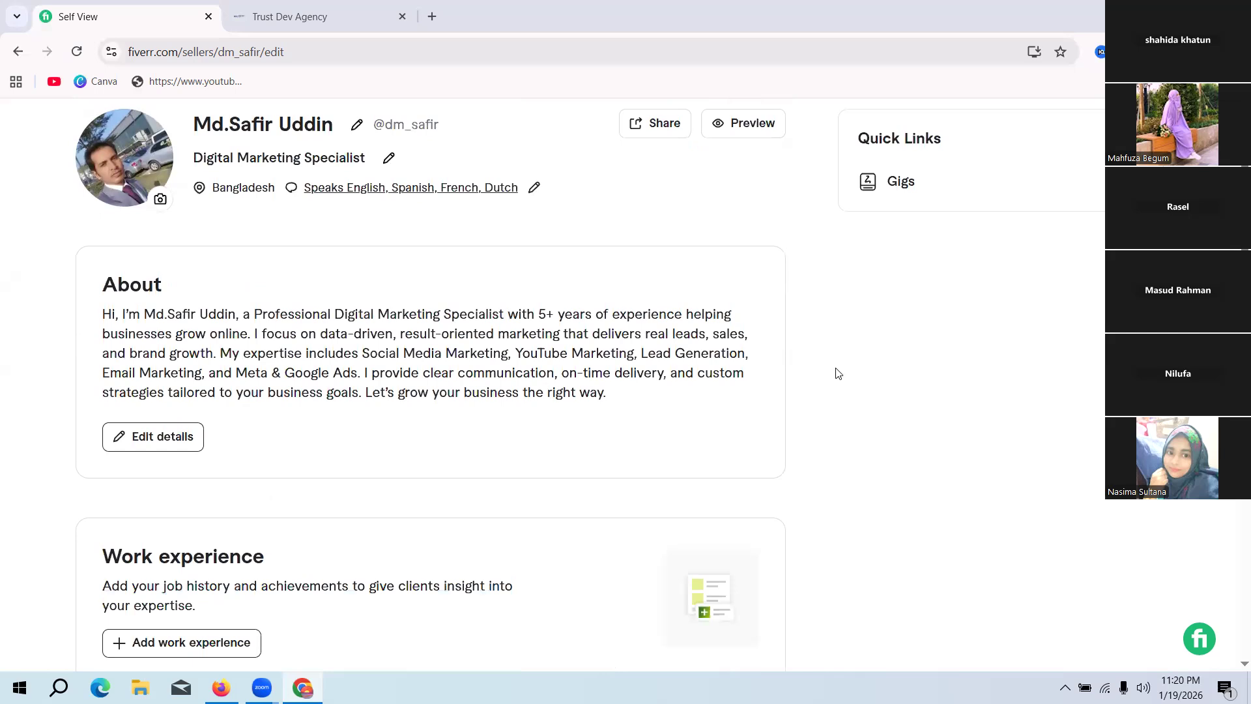
scroll(736, 383, up, 1)
scroll(528, 384, down, 1)
scroll(579, 393, up, 1)
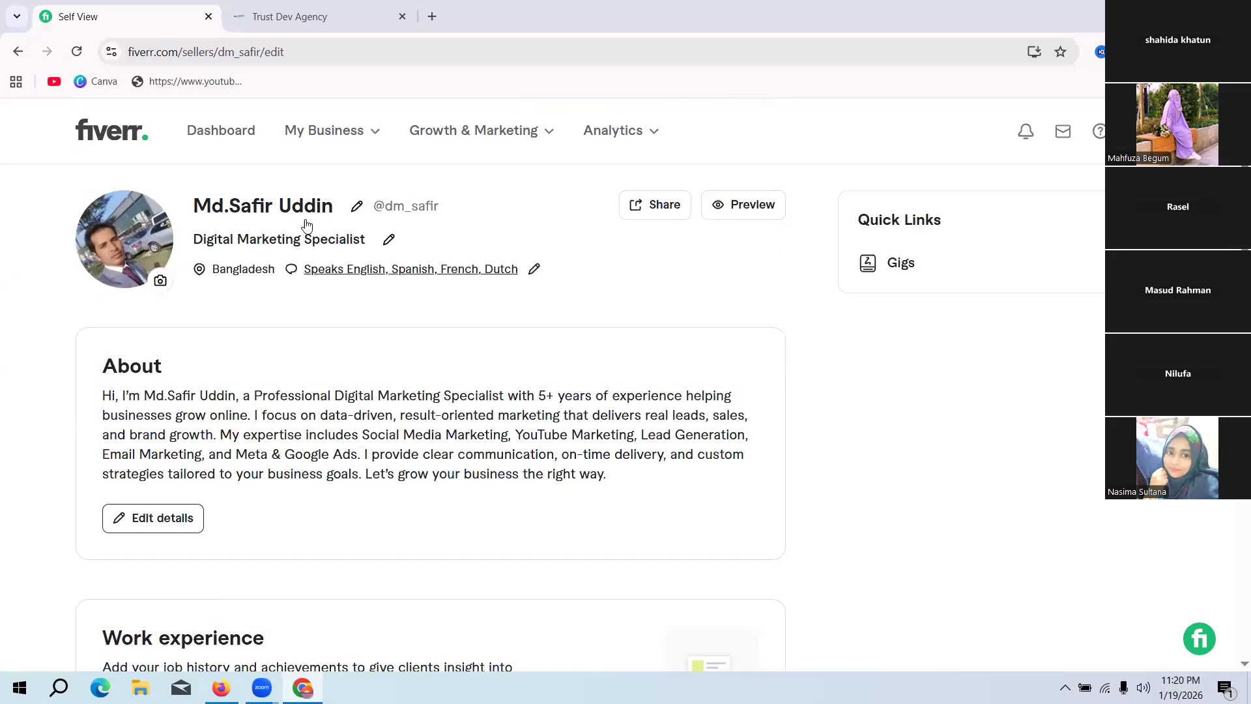
Step: Save the changes made to the profile's Education section
scroll(580, 270, down, 2)
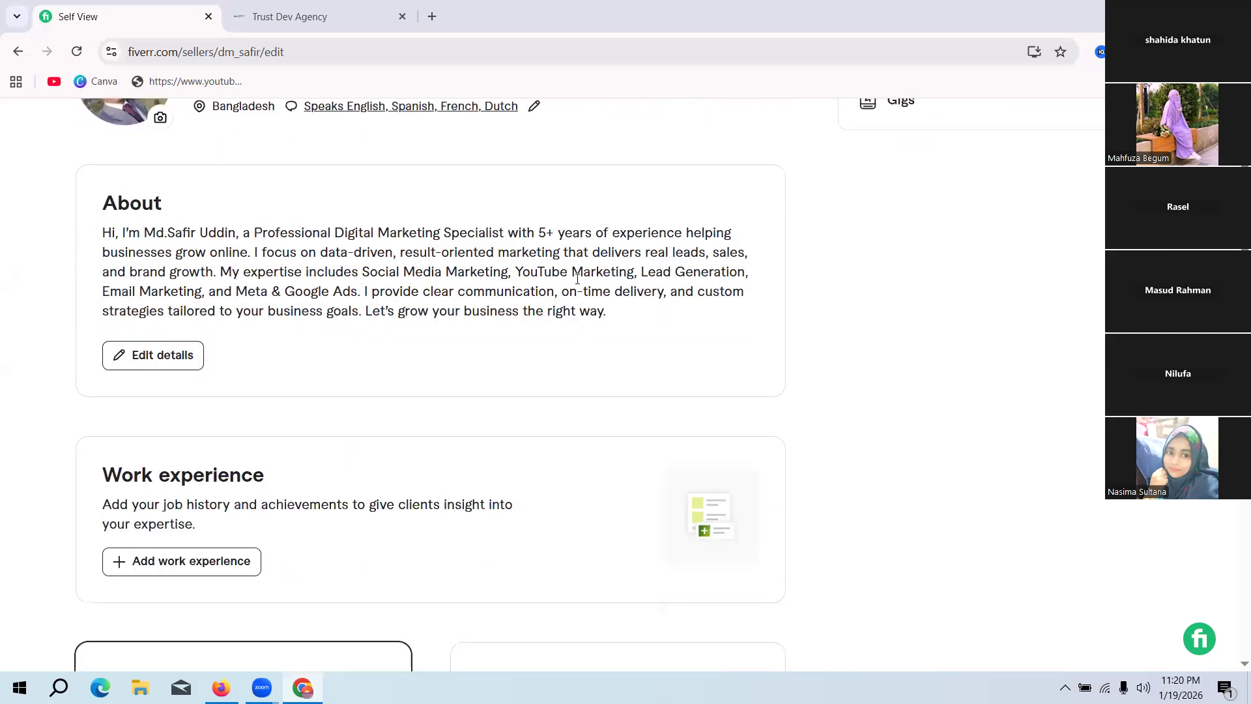
scroll(577, 278, down, 3)
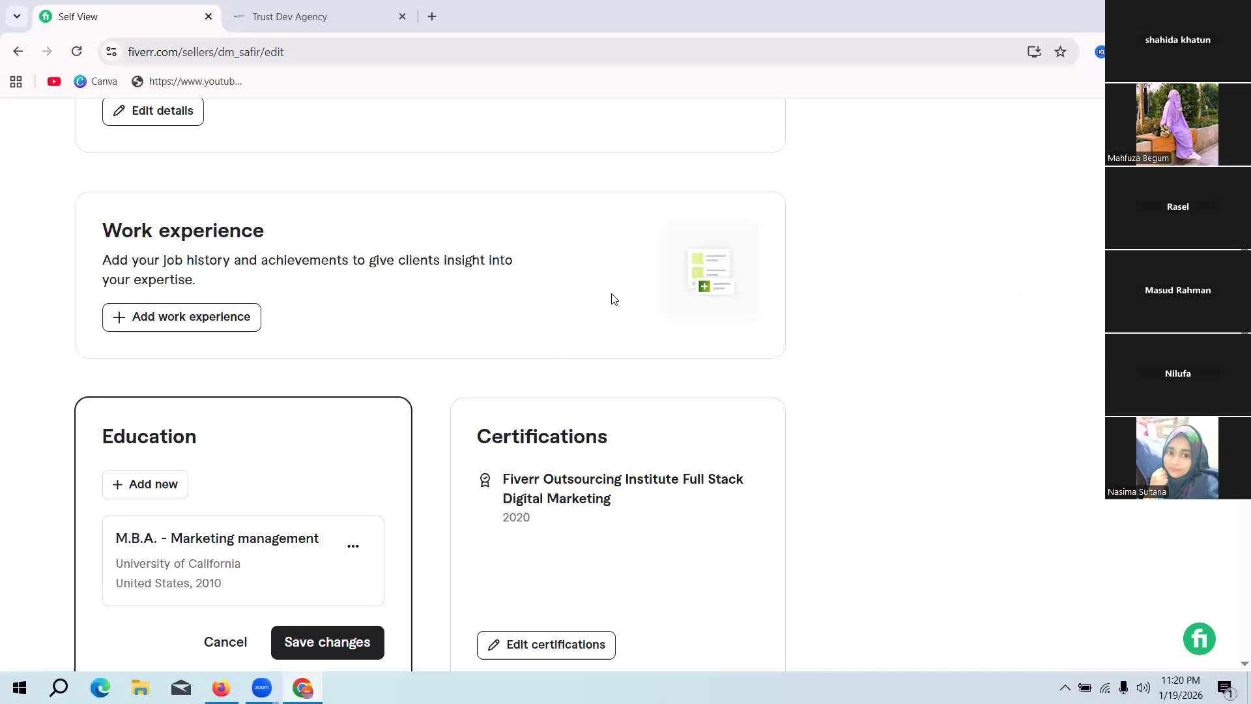
scroll(650, 290, down, 3)
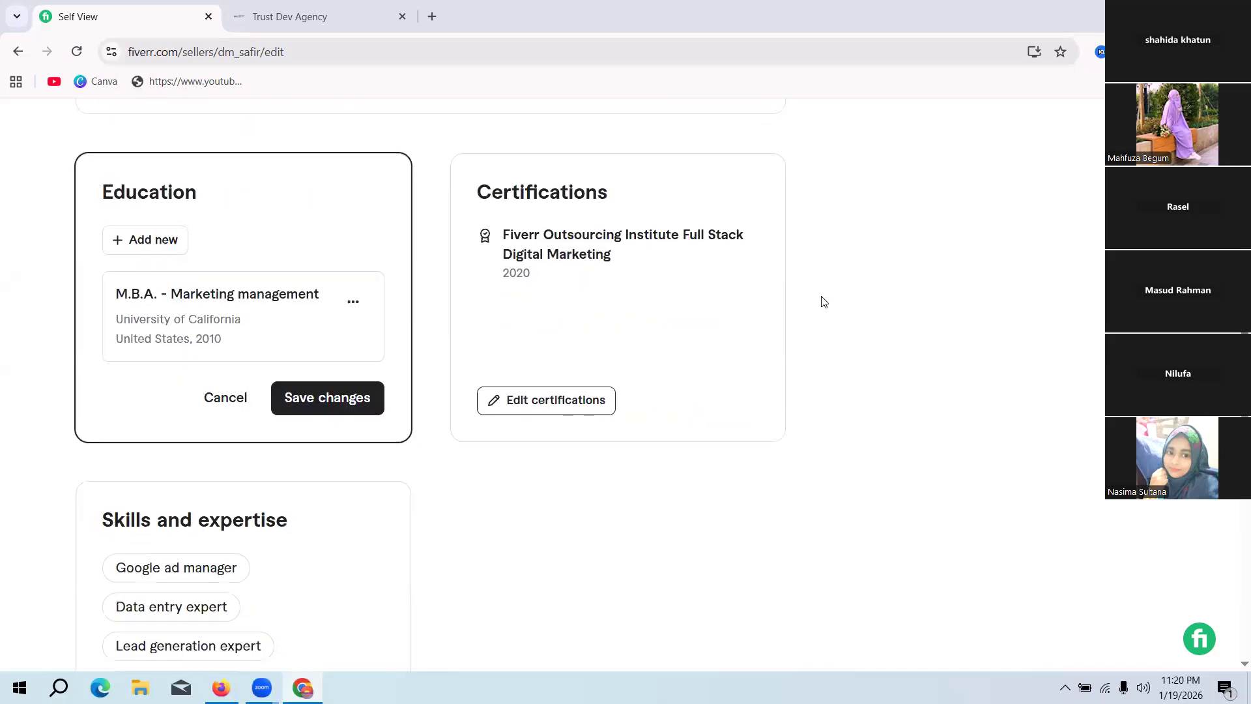
click(347, 400)
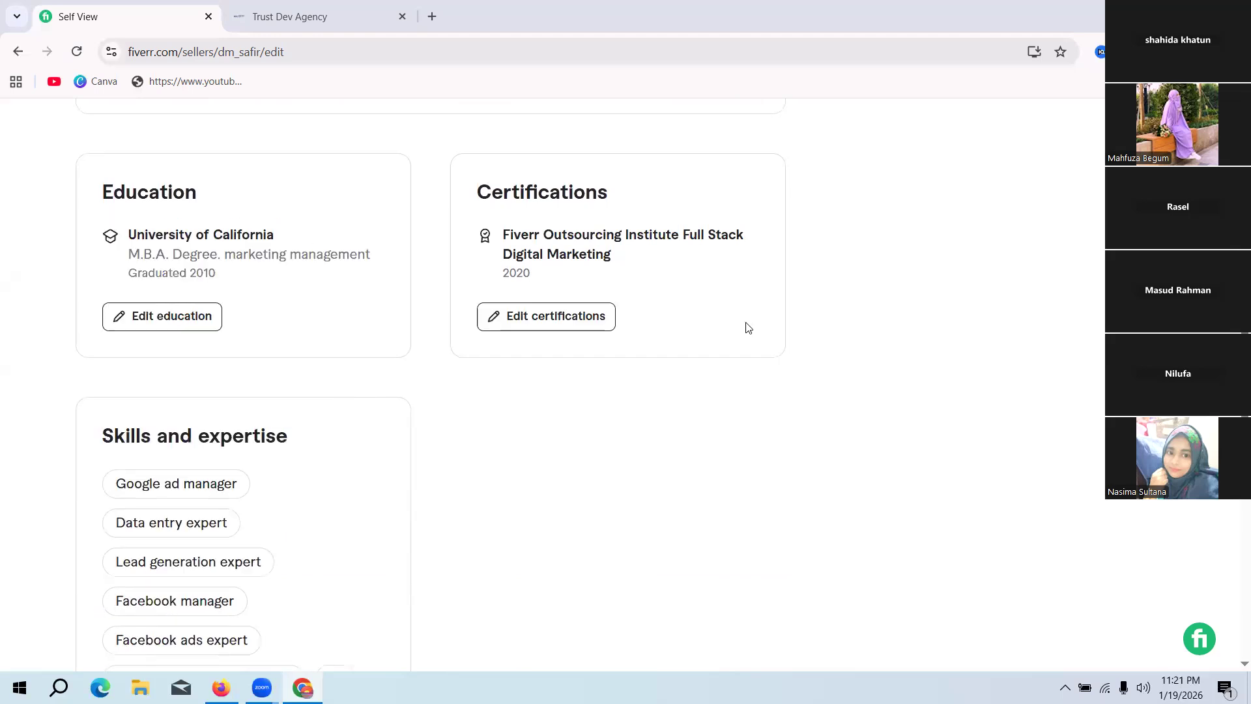
Step: Check the Skills and expertise section and open the public preview of the seller profile
scroll(299, 374, down, 4)
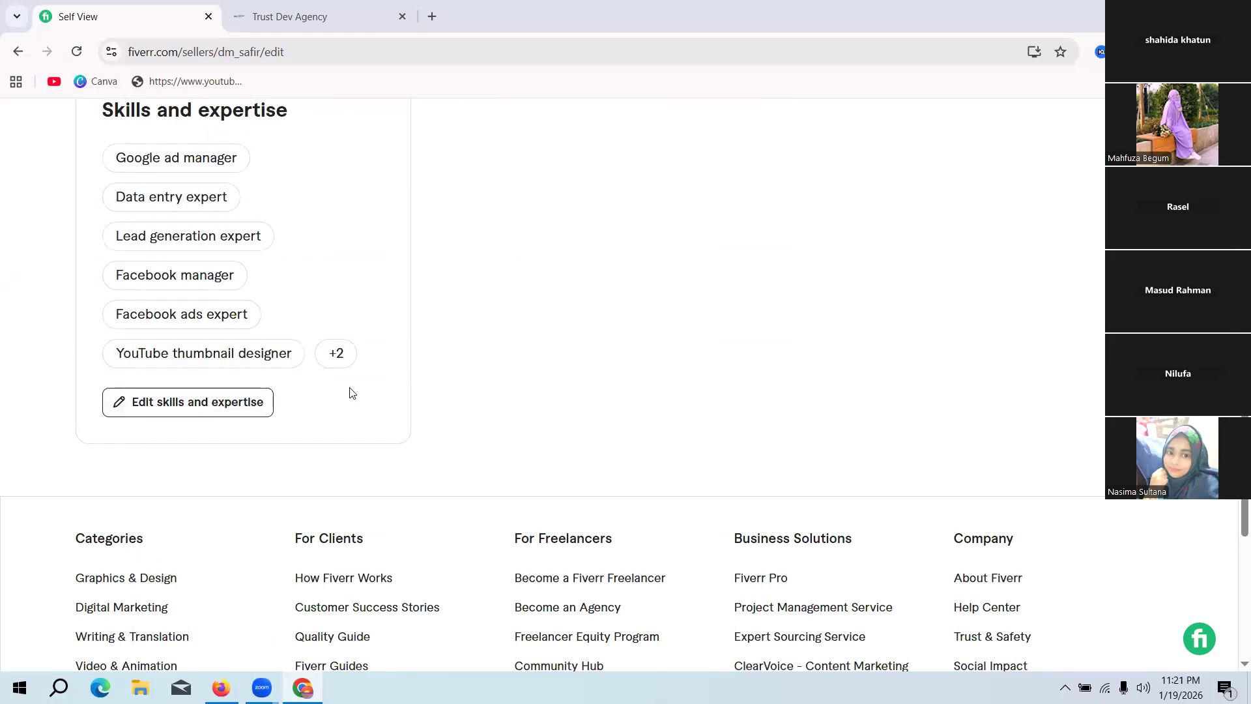
scroll(350, 392, up, 2)
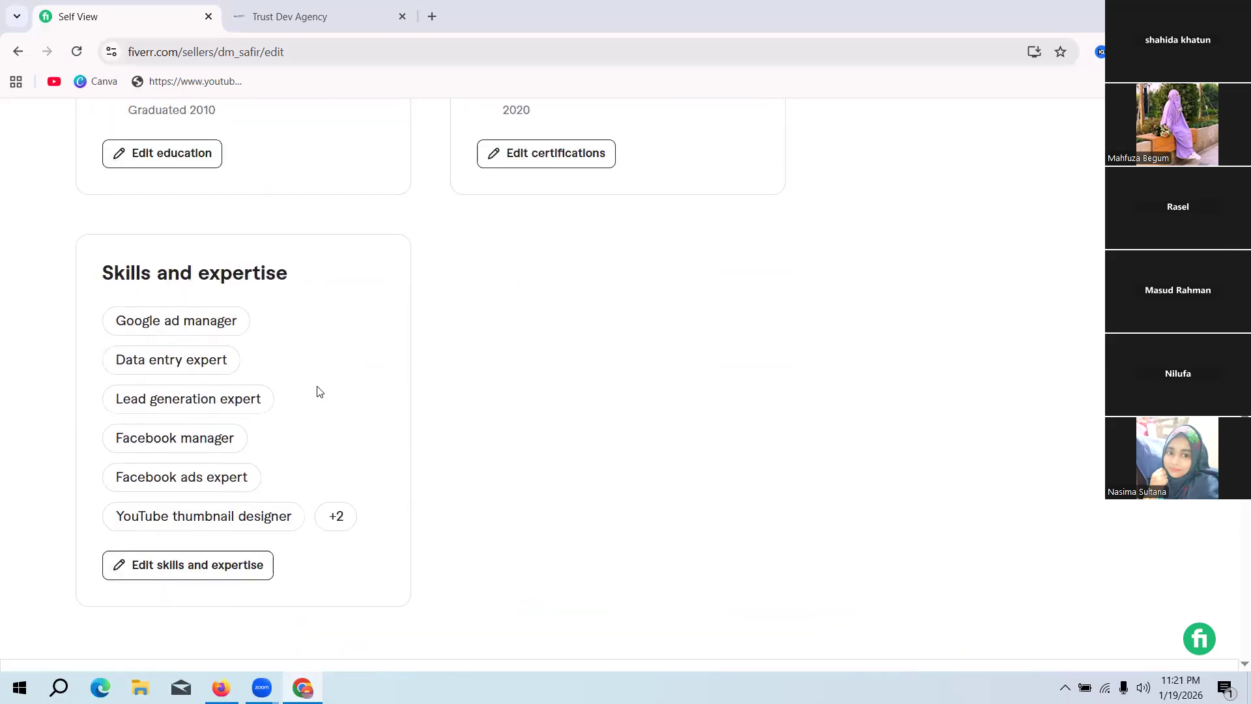
scroll(316, 392, down, 2)
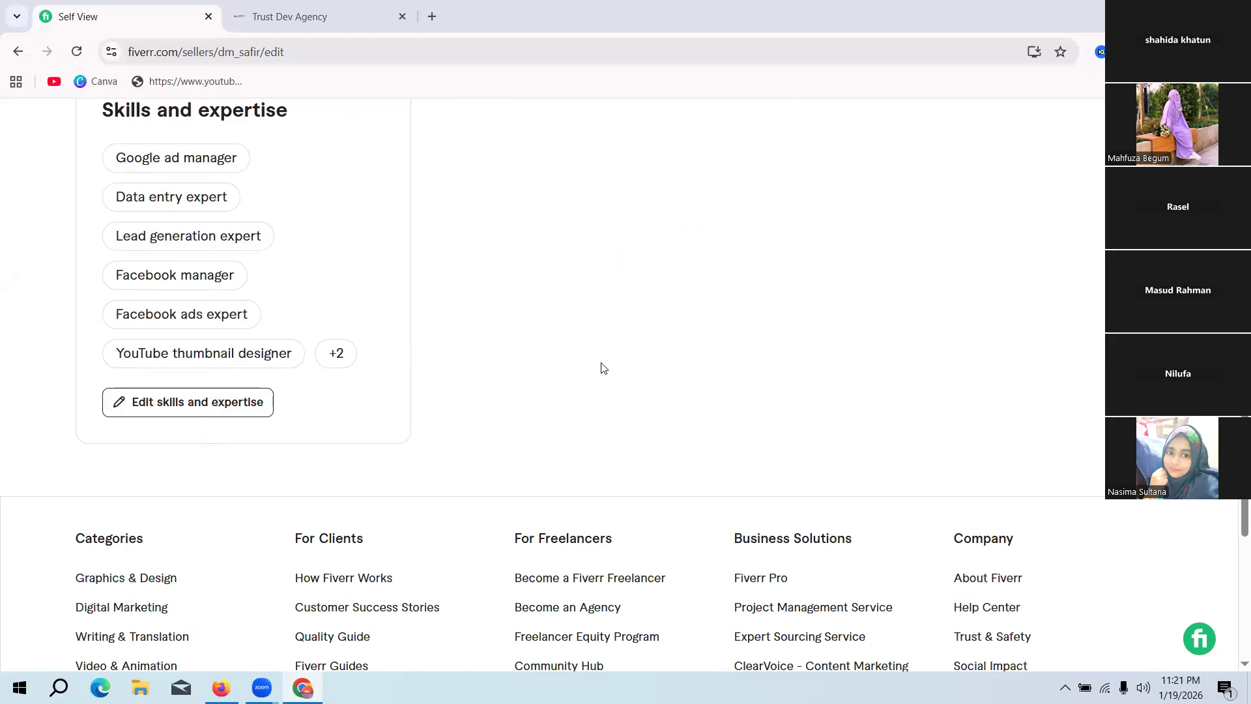
scroll(587, 362, down, 2)
scroll(531, 340, up, 10)
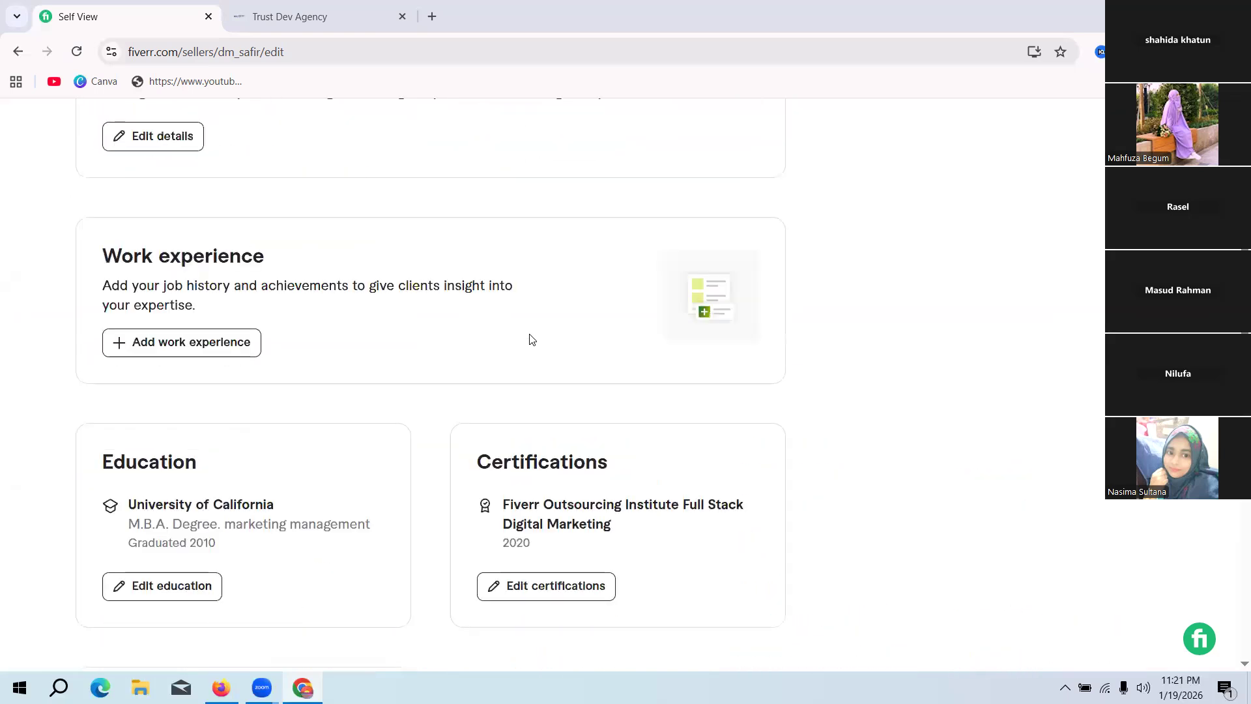
scroll(528, 344, up, 4)
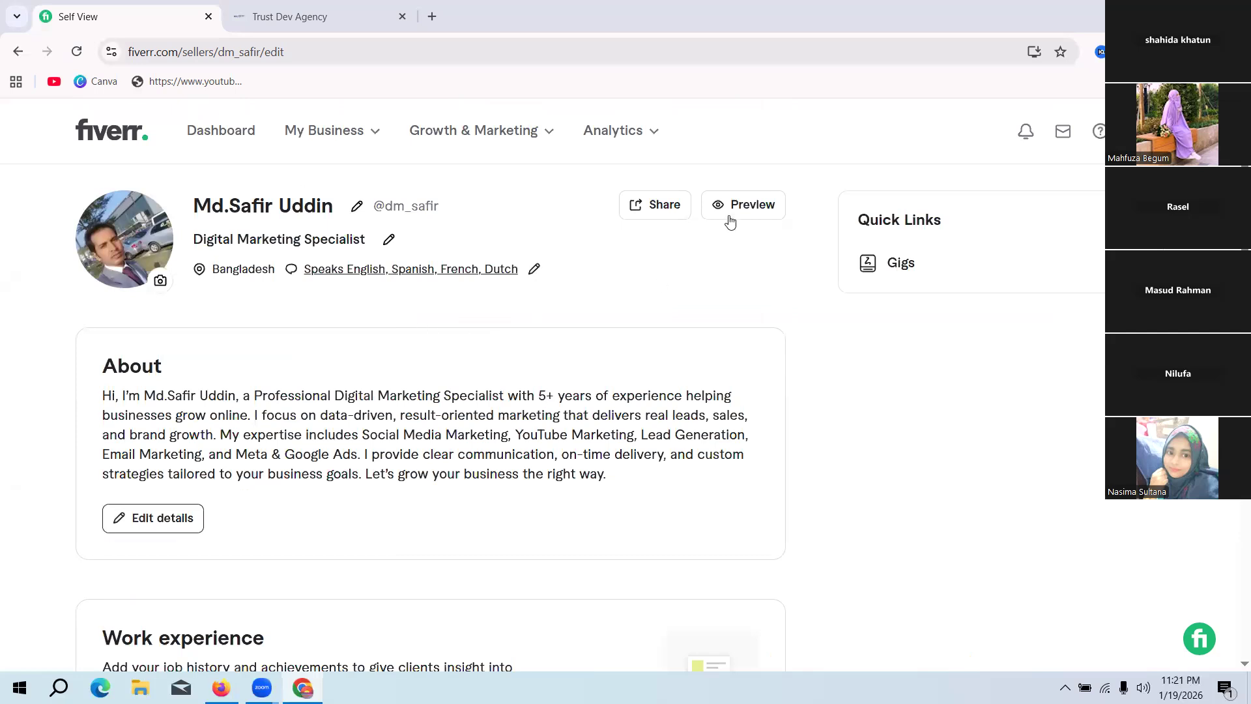
click(750, 207)
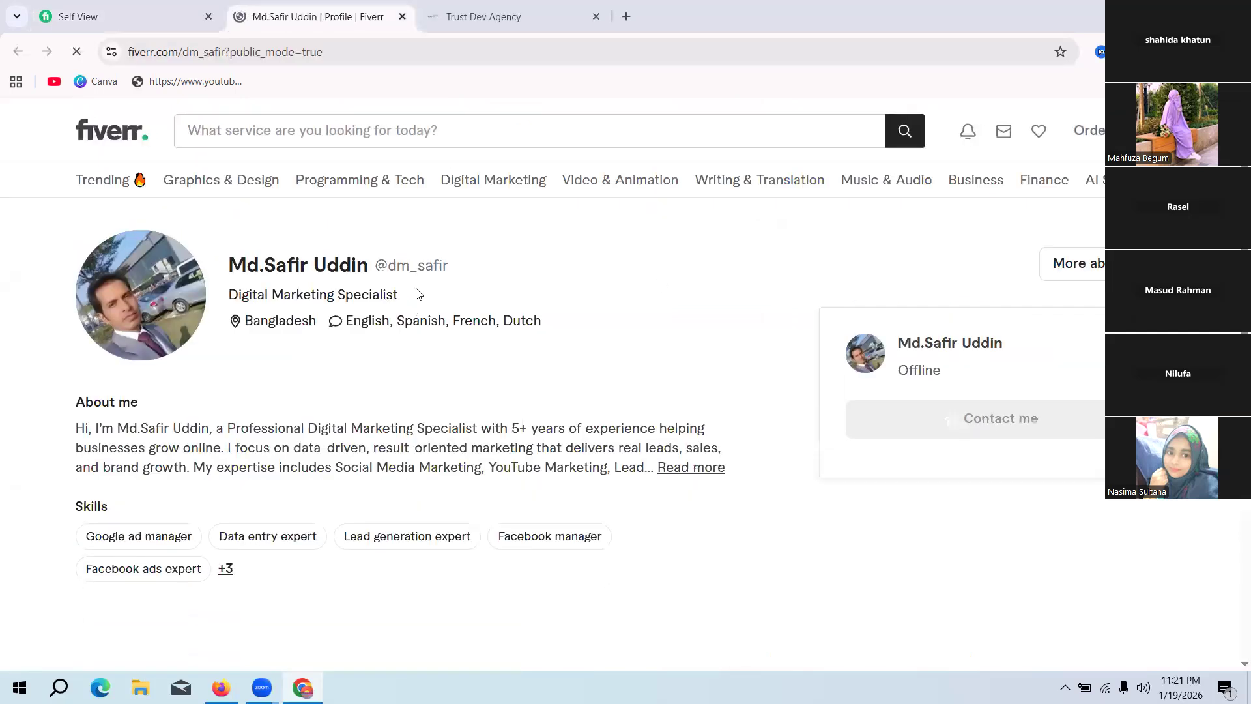
Step: Expand the full About me text in the public preview and look over the whole profile page
click(692, 467)
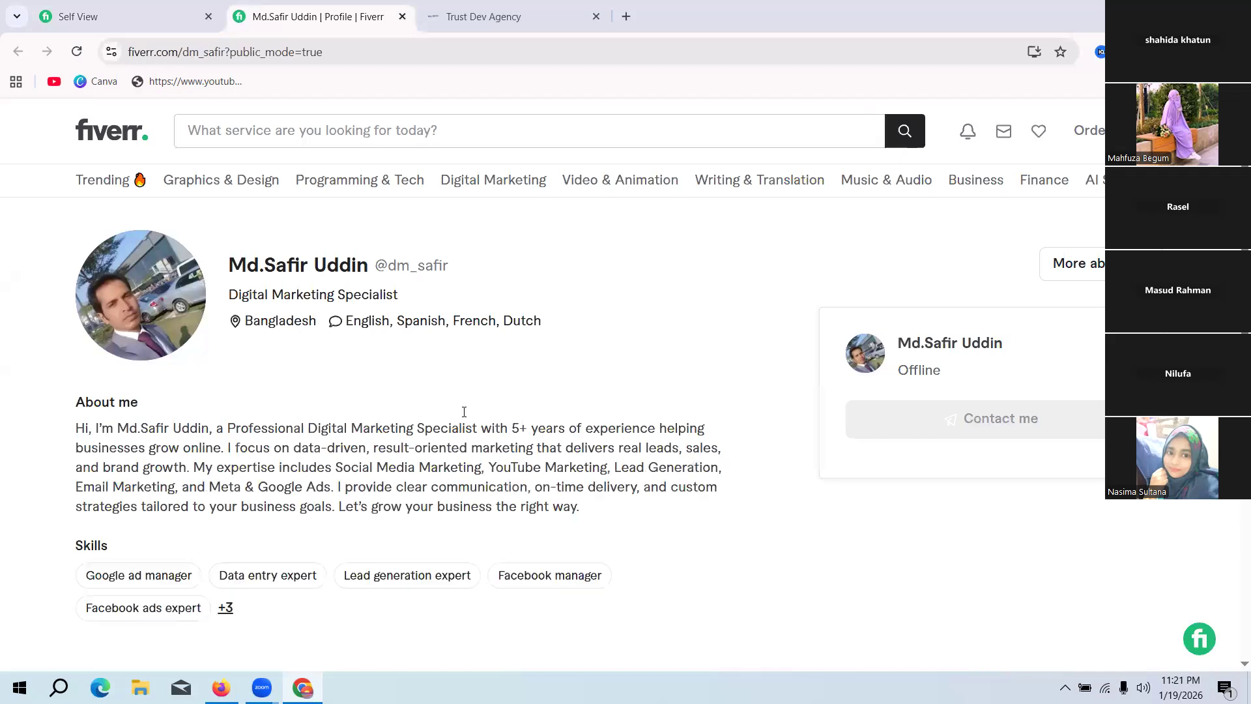
scroll(459, 415, down, 3)
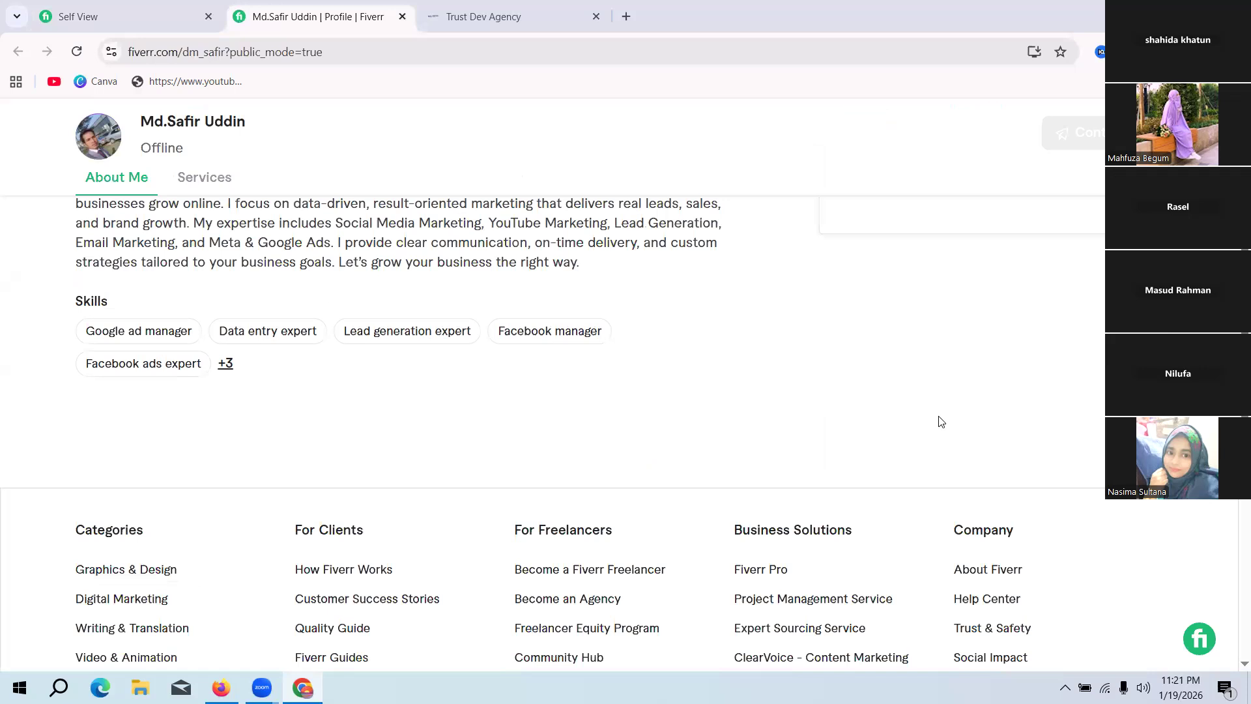
scroll(938, 420, up, 4)
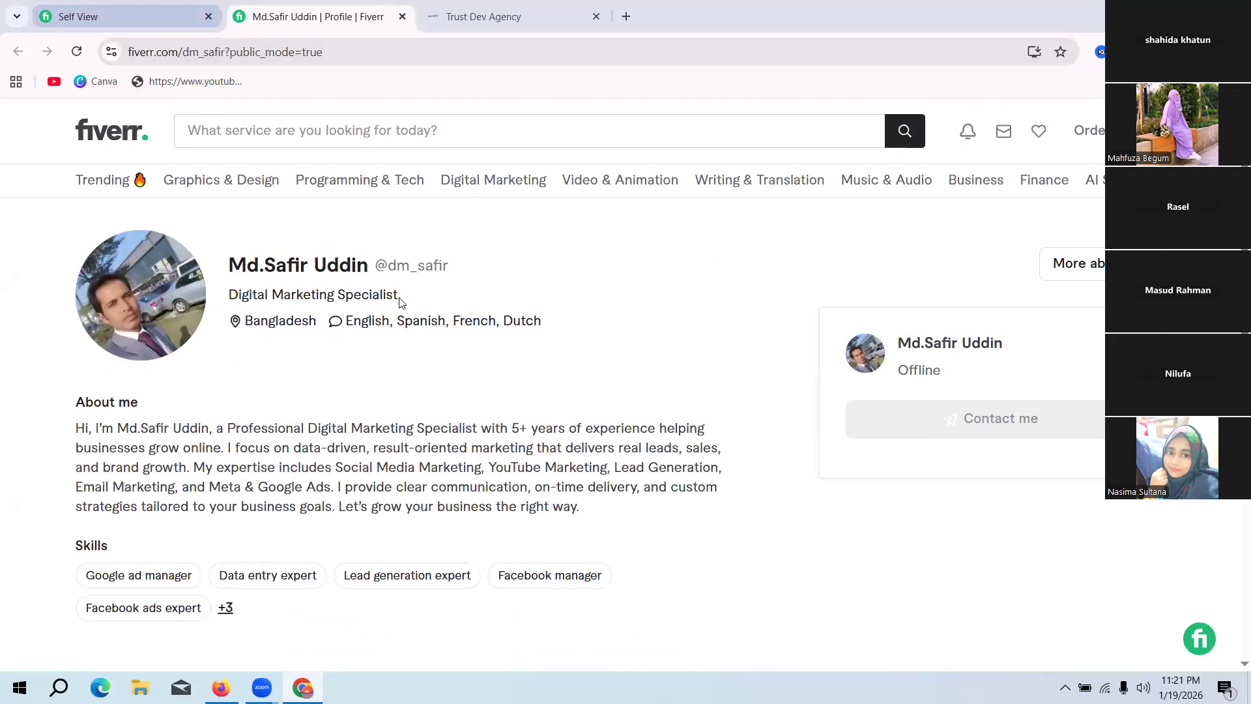